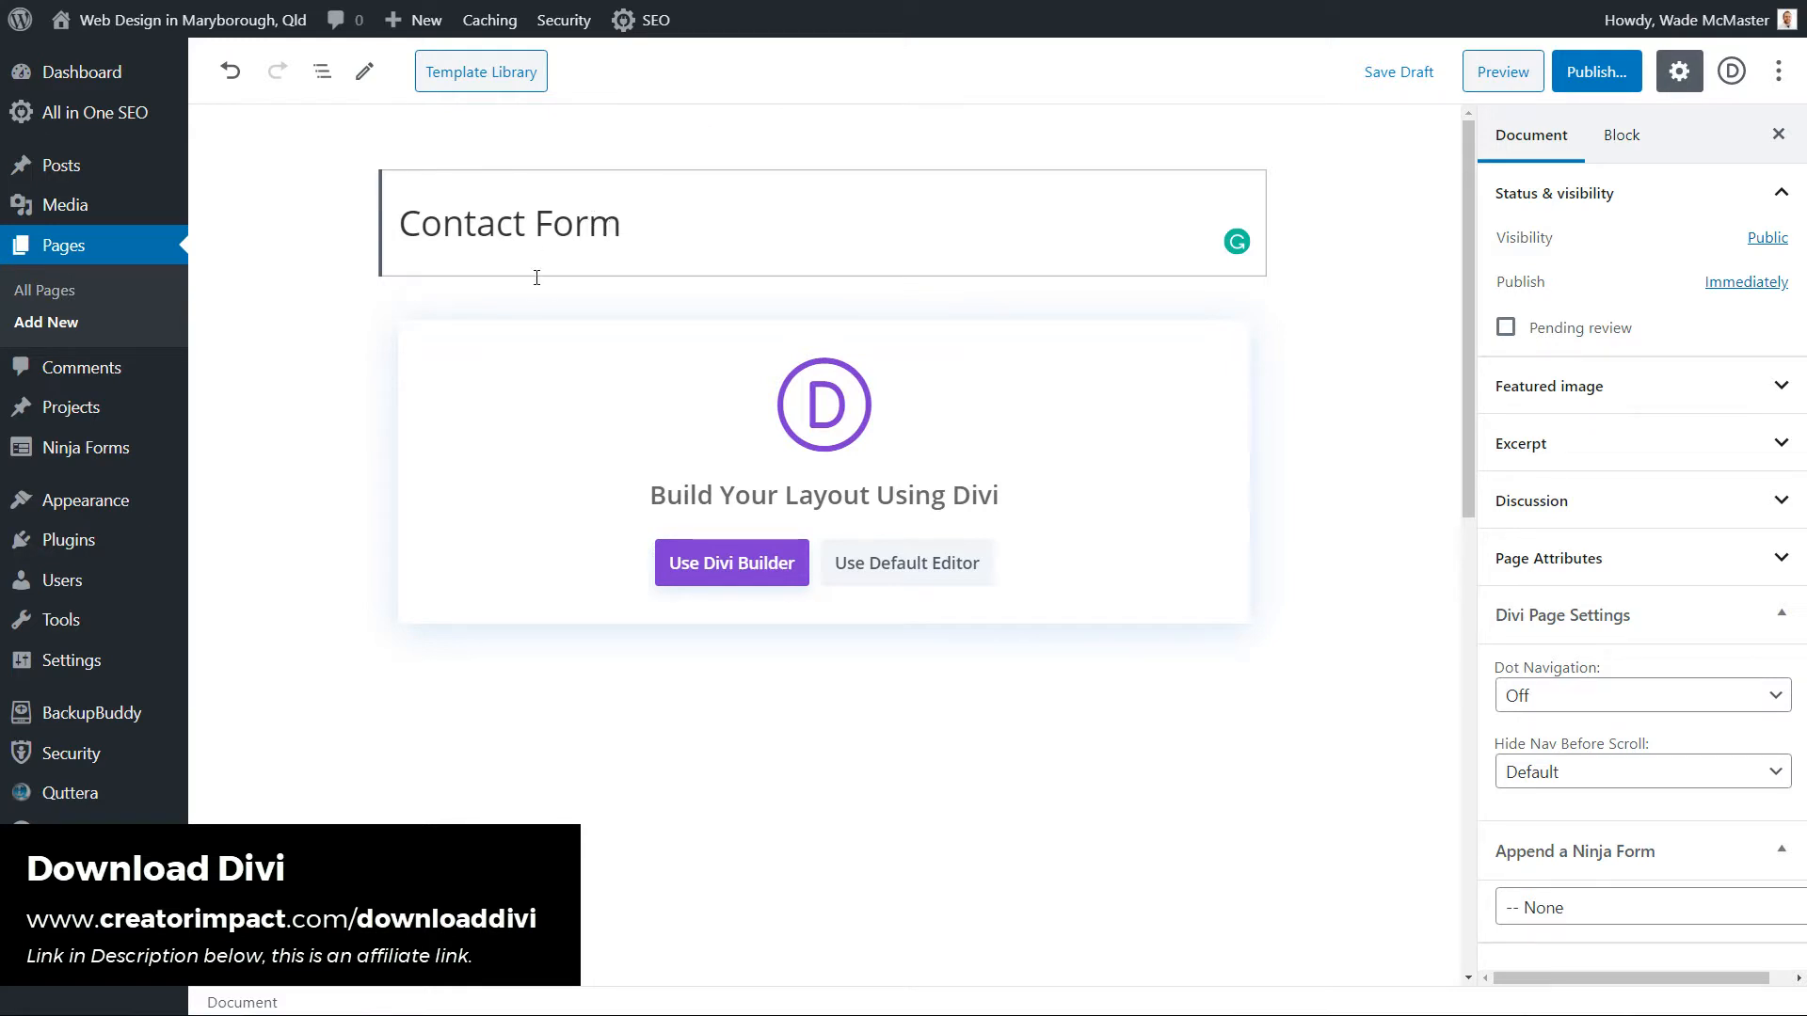
- Start building the Contact Form page from scratch with Divi Builder and insert a two-column row with a wider first column
left_click(753, 564)
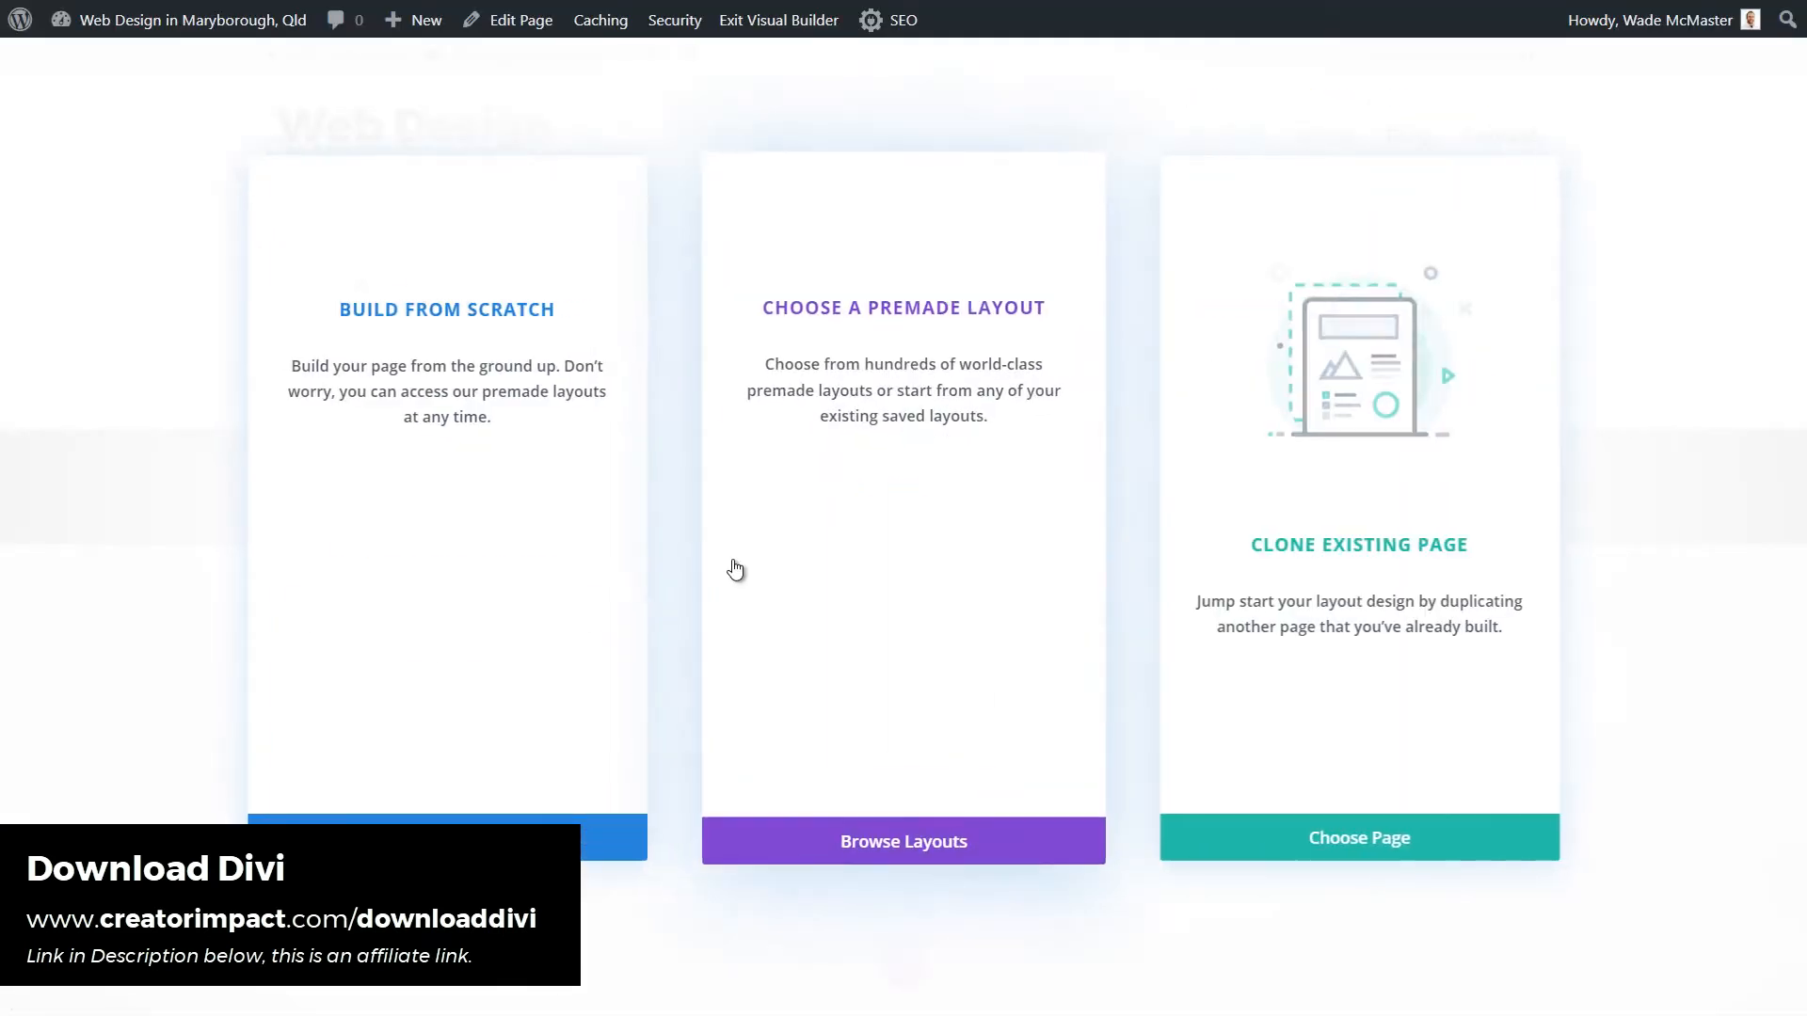
left_click(506, 387)
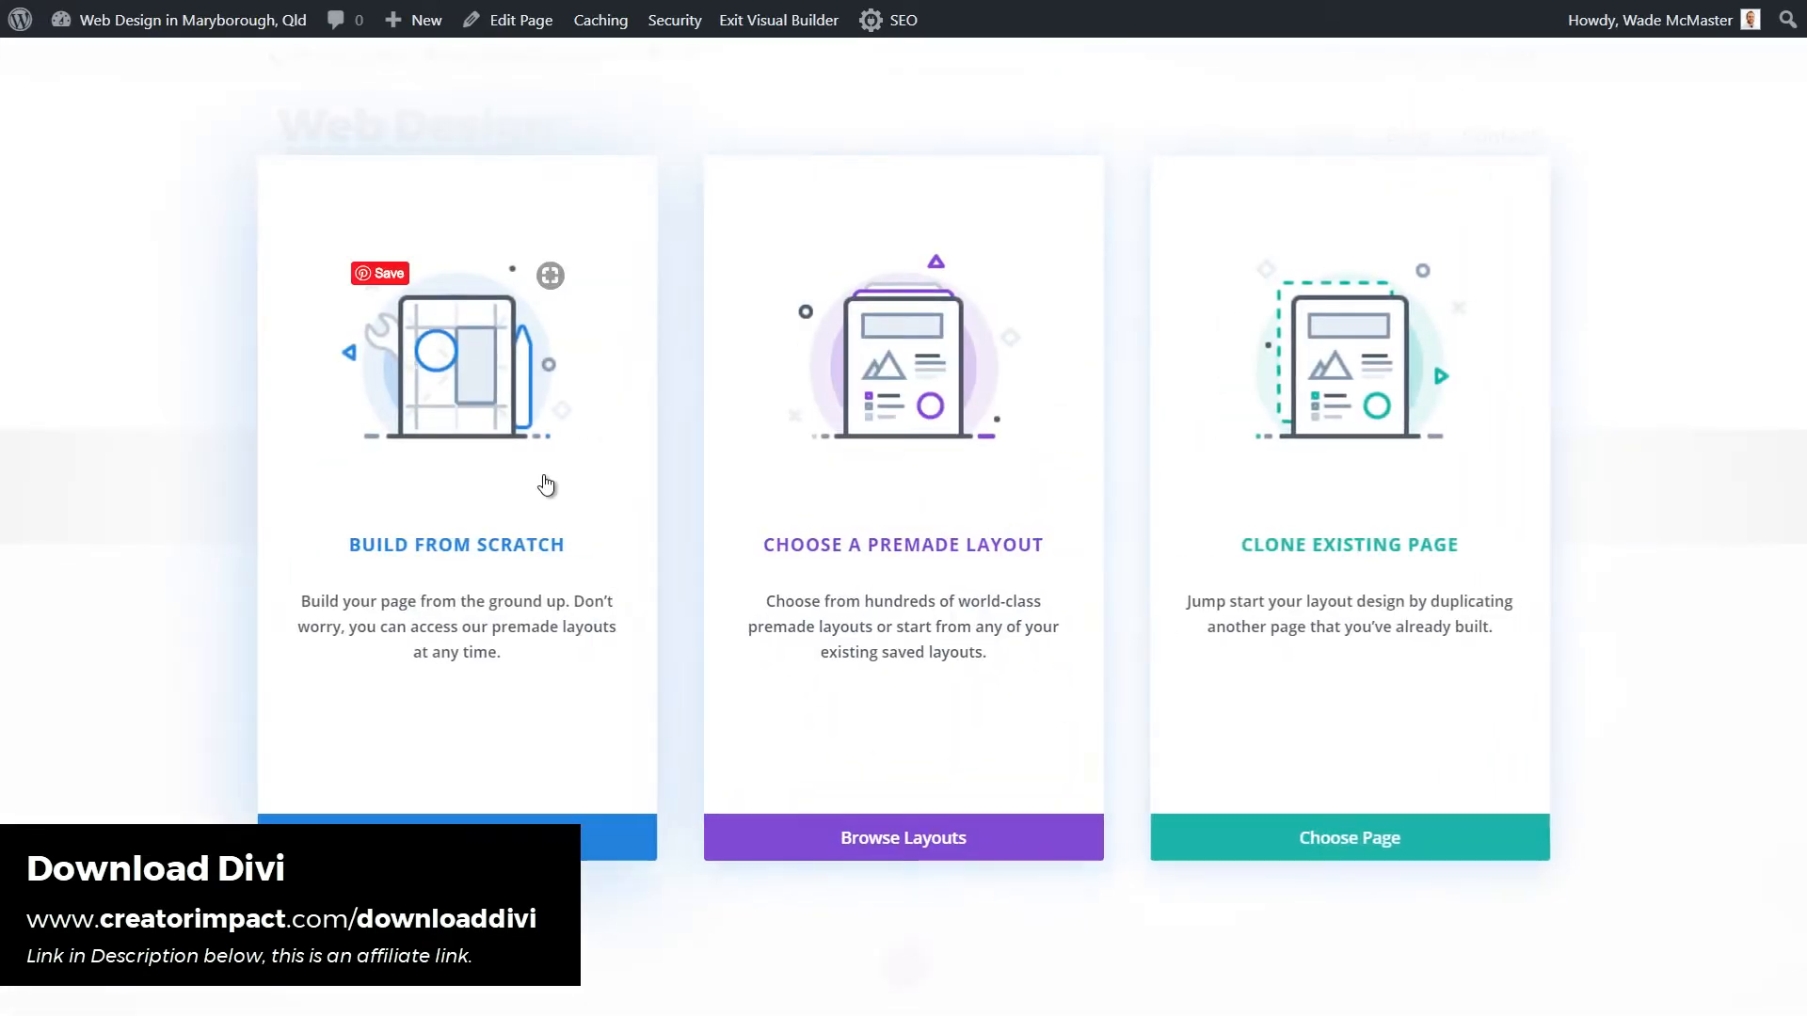
left_click(545, 476)
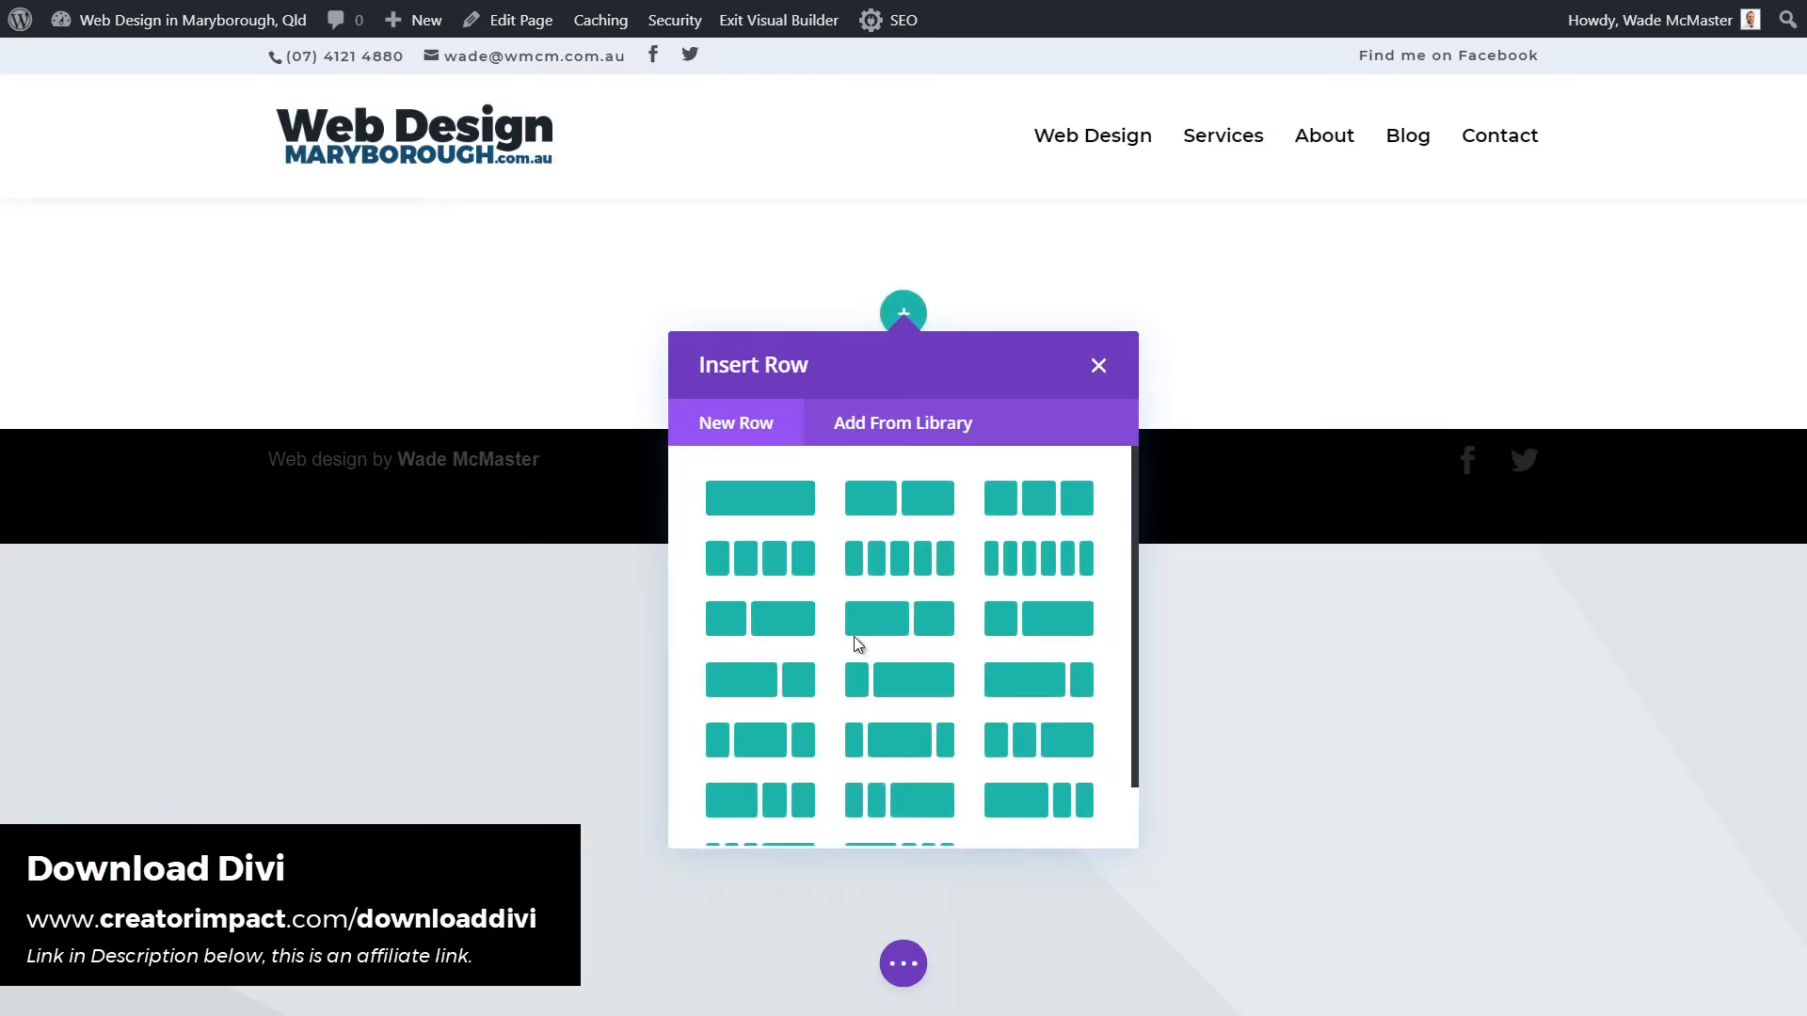
left_click(873, 617)
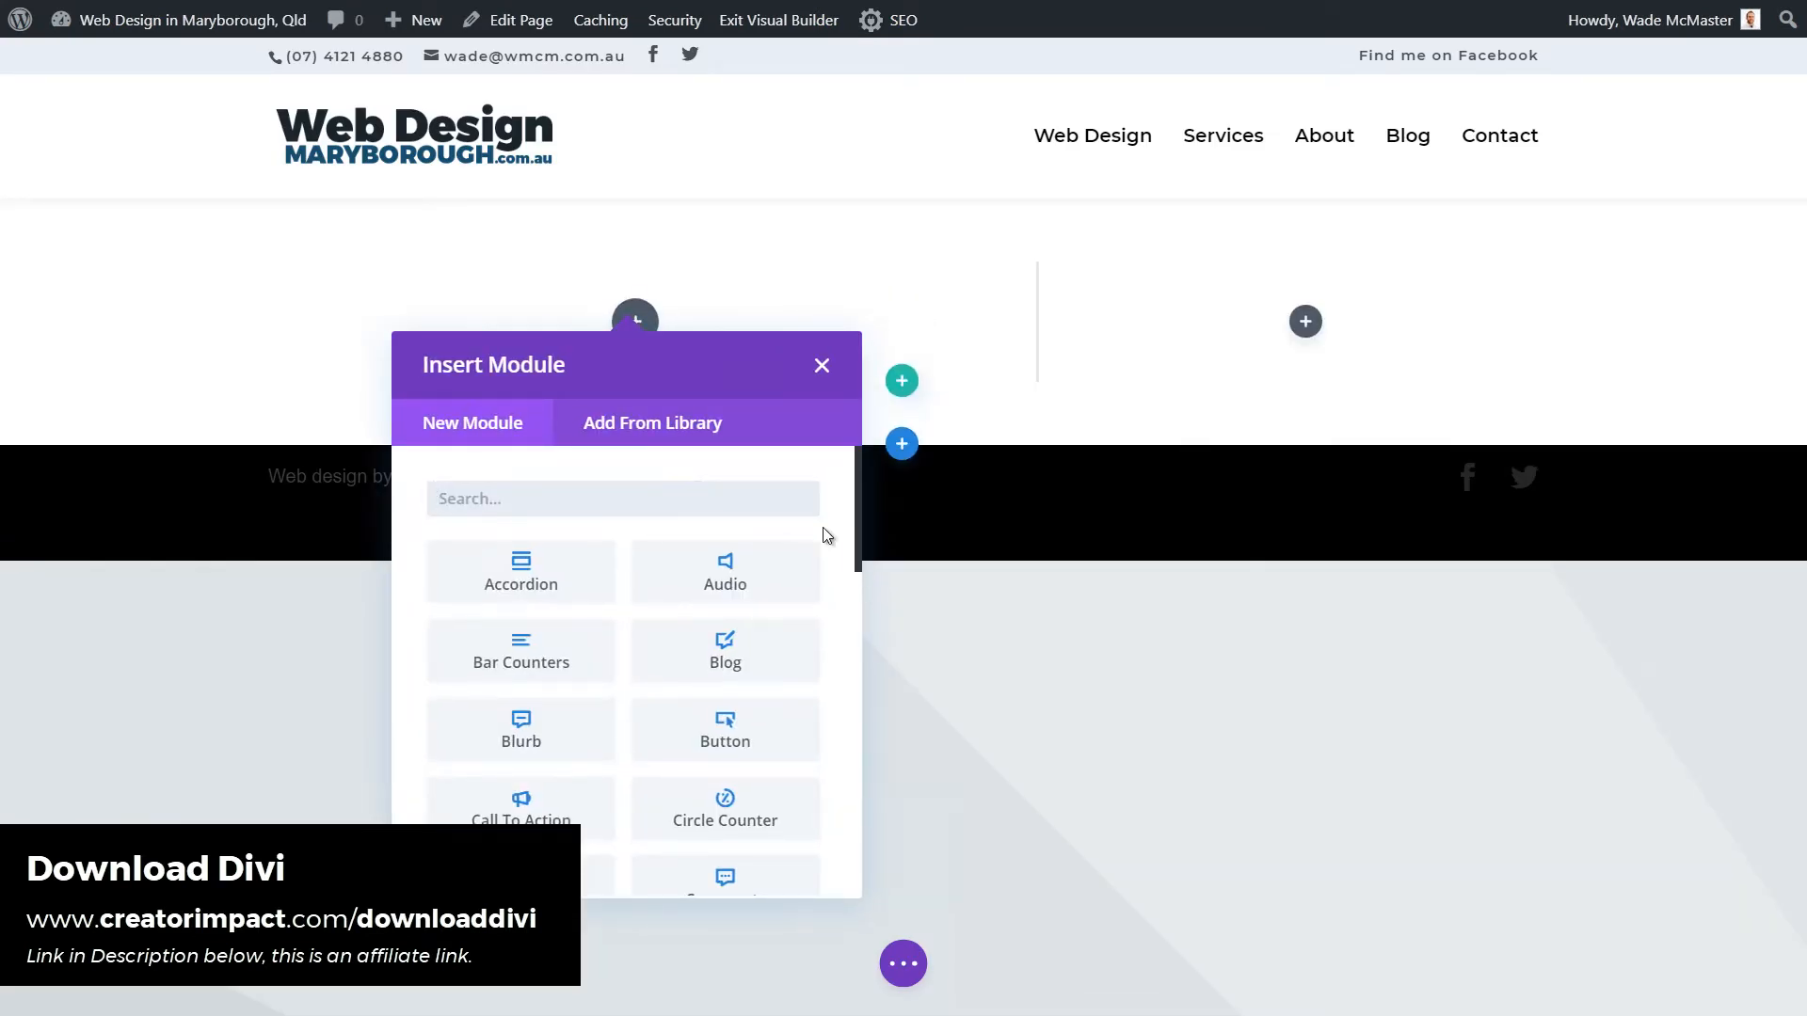
- Add a Contact Form module to the wider column and save it with its default settings
scroll(545, 518, "down", 3)
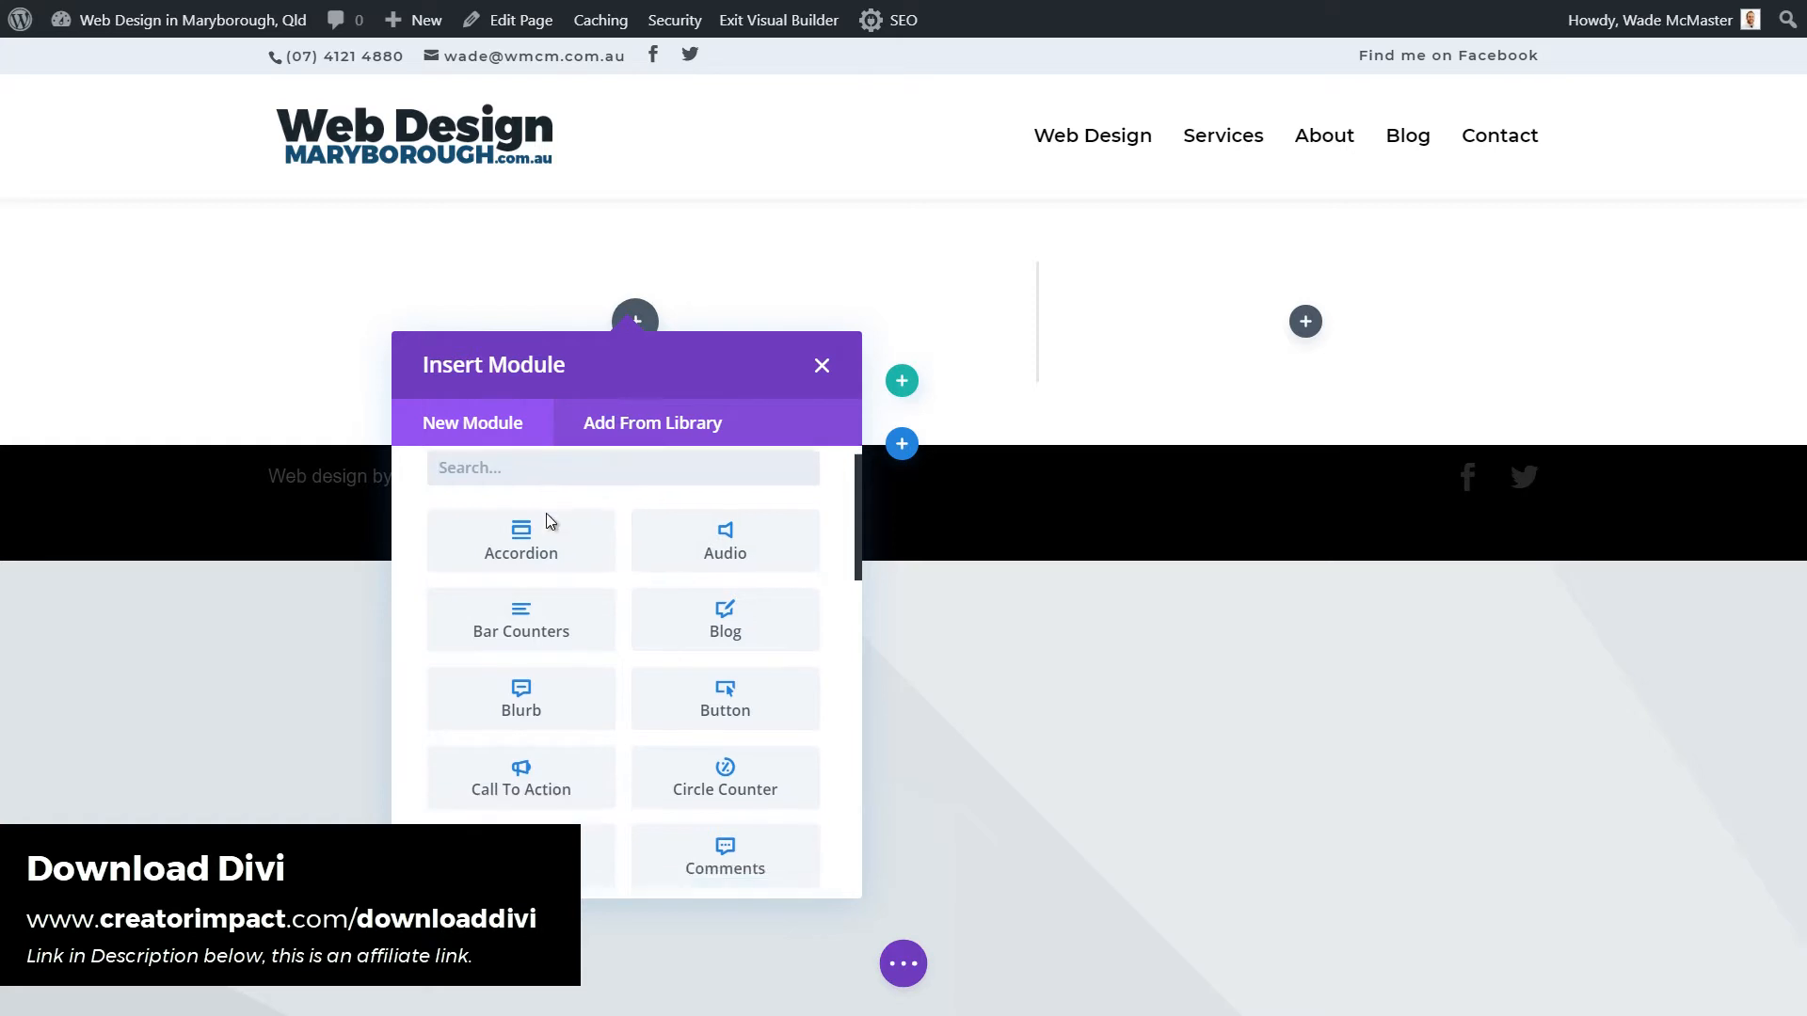
left_click(560, 677)
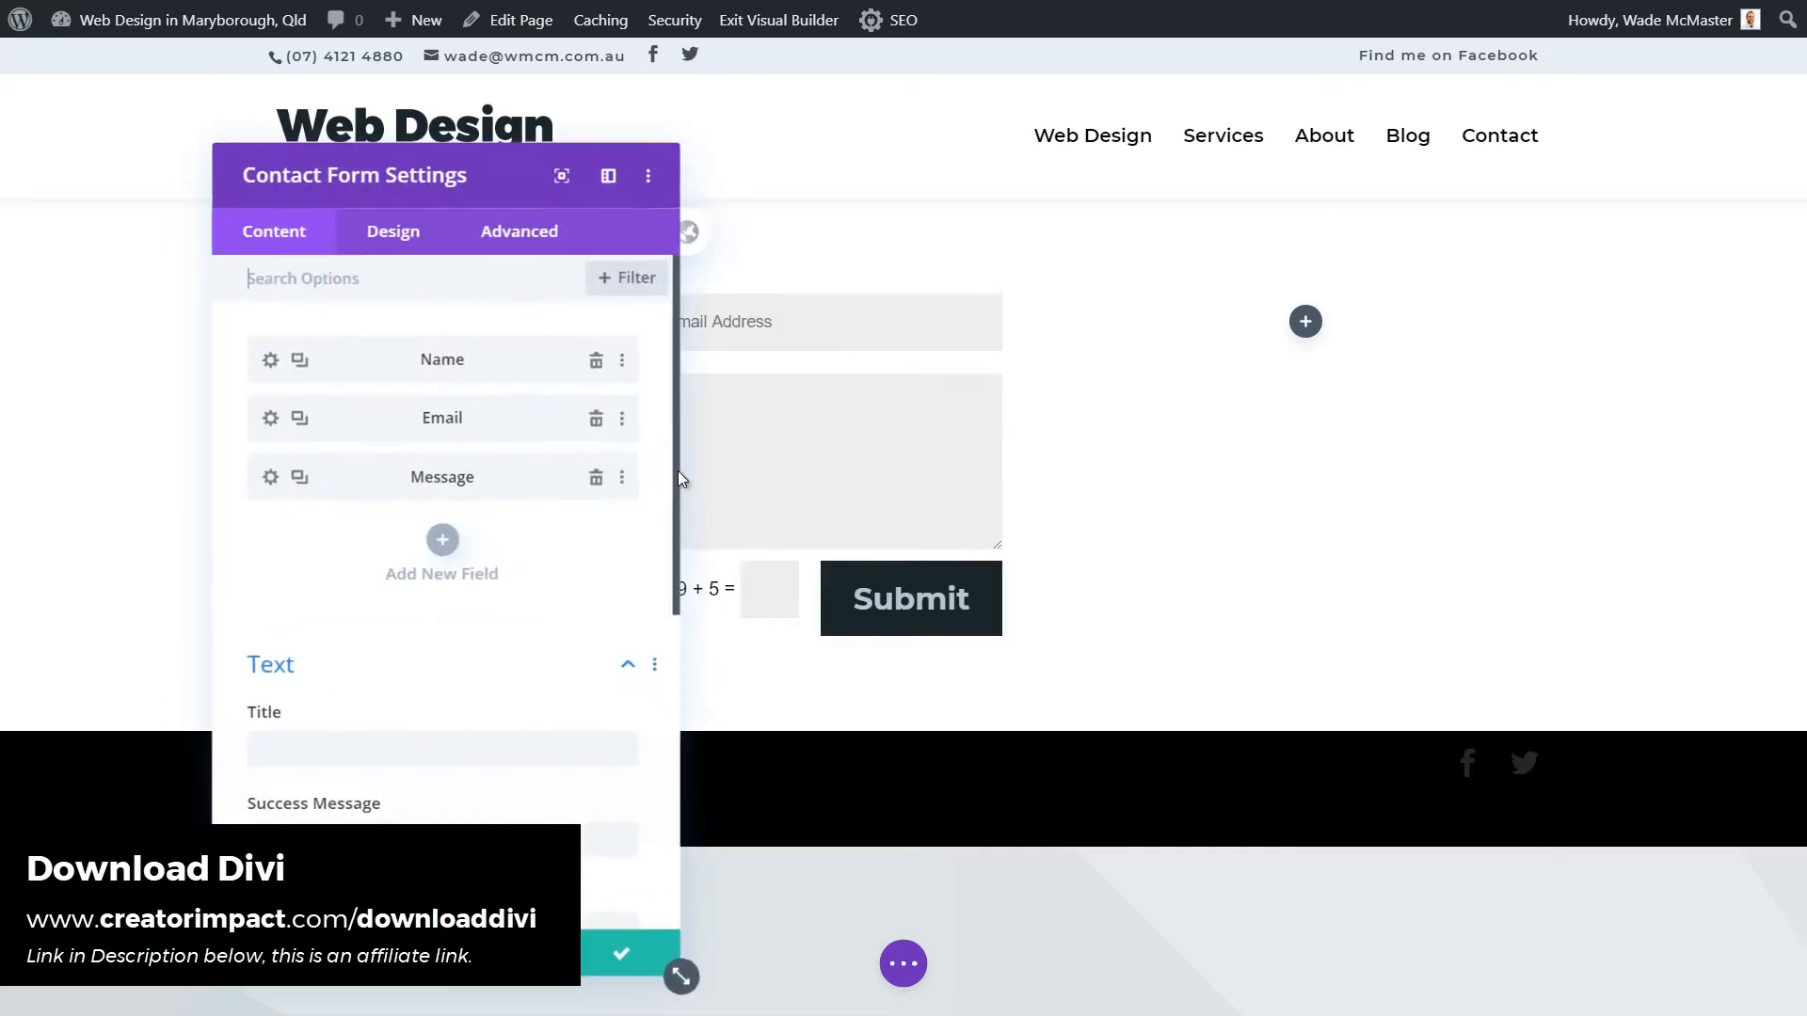
left_click(621, 960)
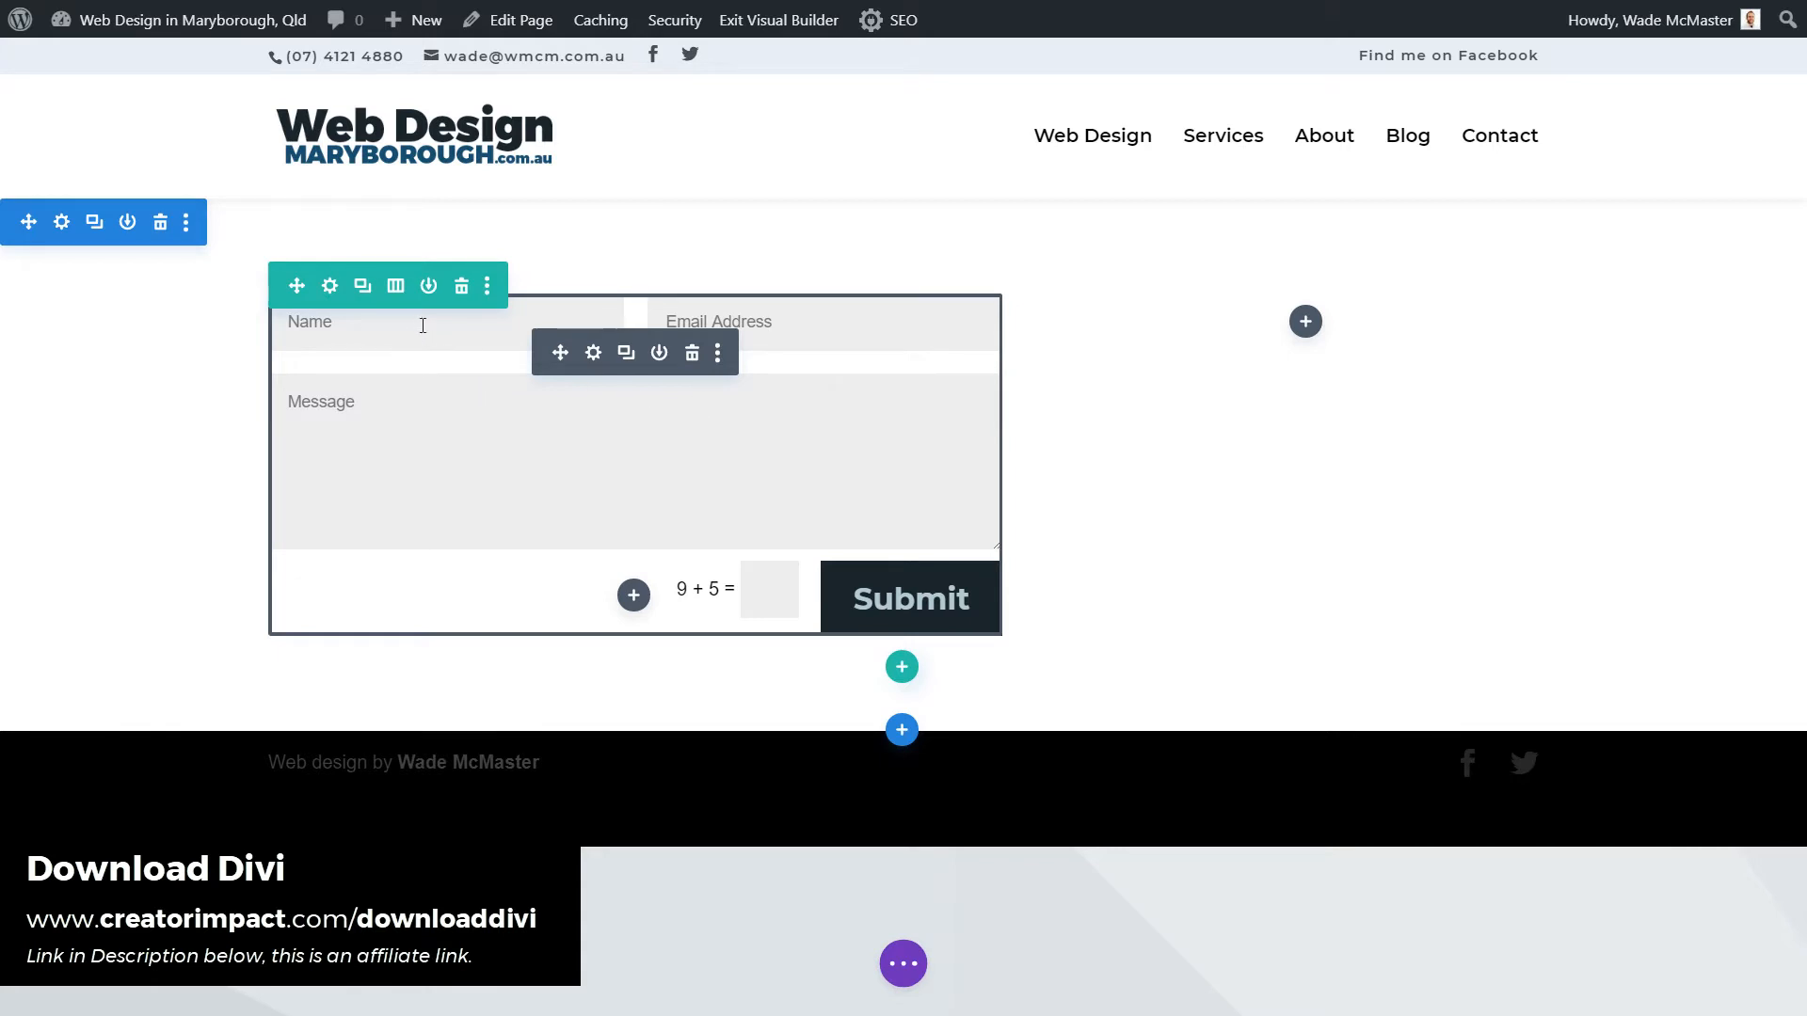
- Reopen the contact form's settings clear of the form preview and set its title to "Send us a message"
left_click(593, 355)
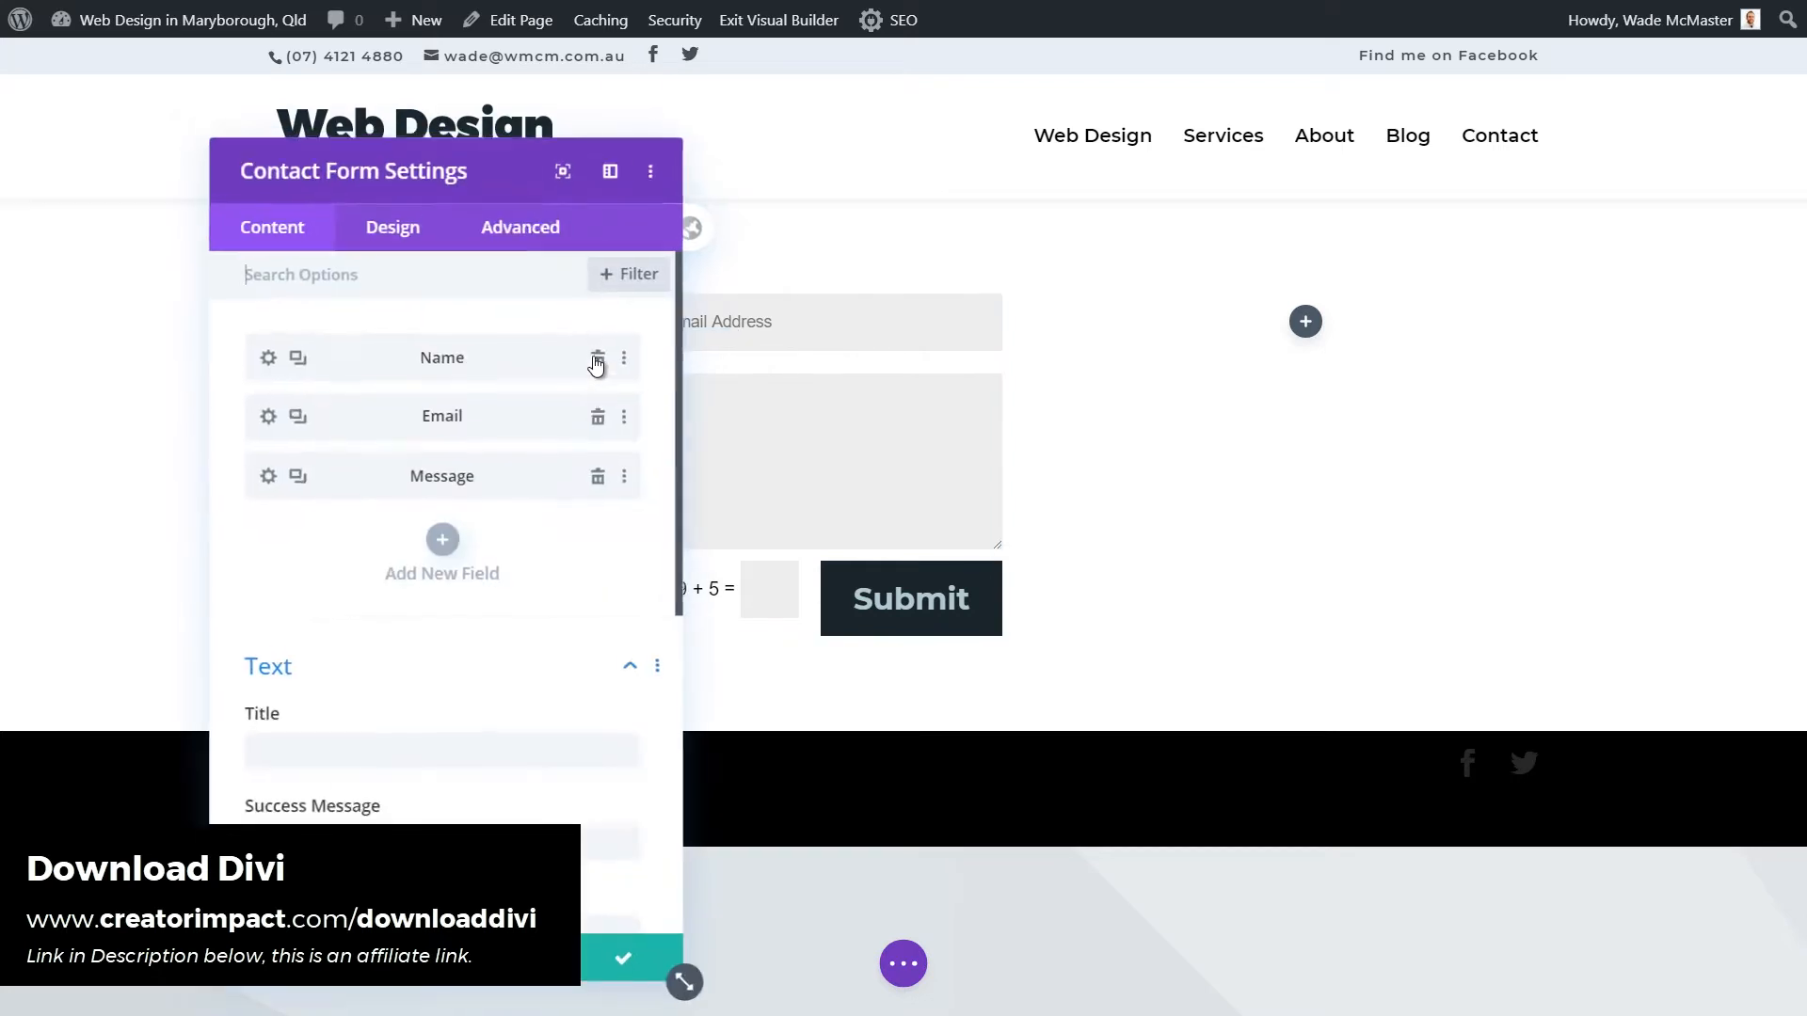
left_click_drag(486, 178, 1418, 168)
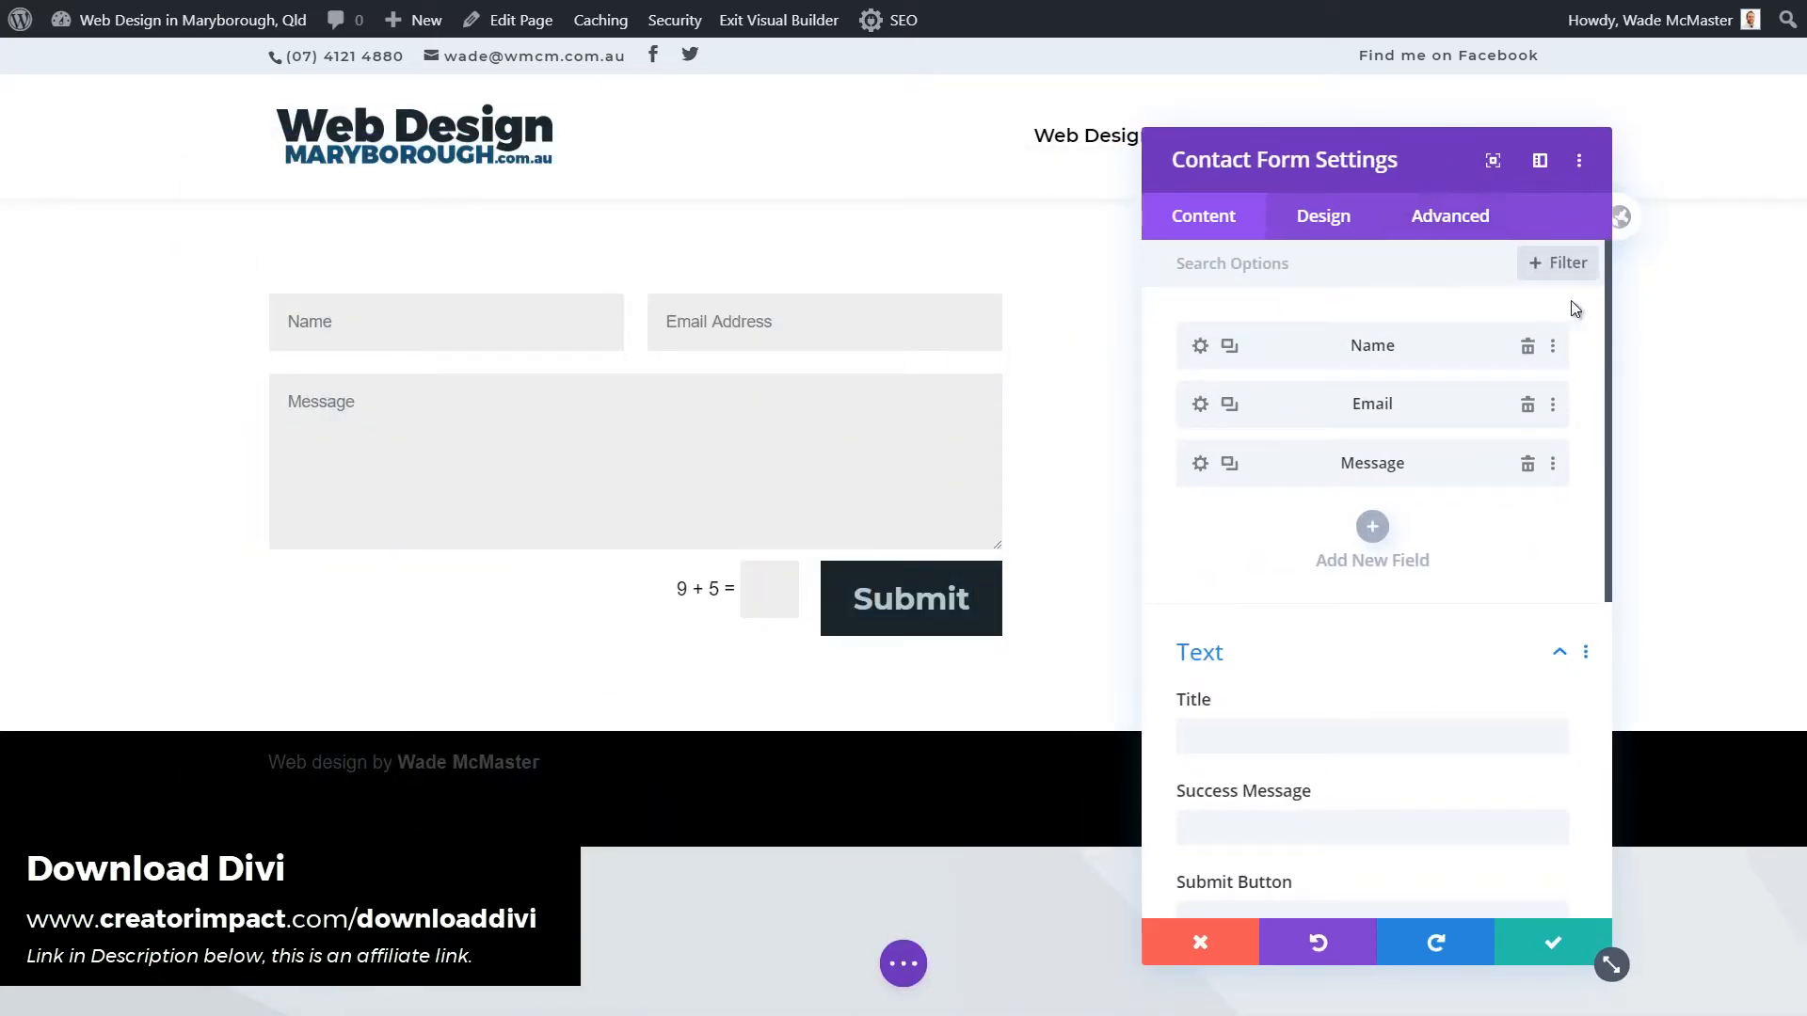
left_click_drag(1609, 309, 1573, 367)
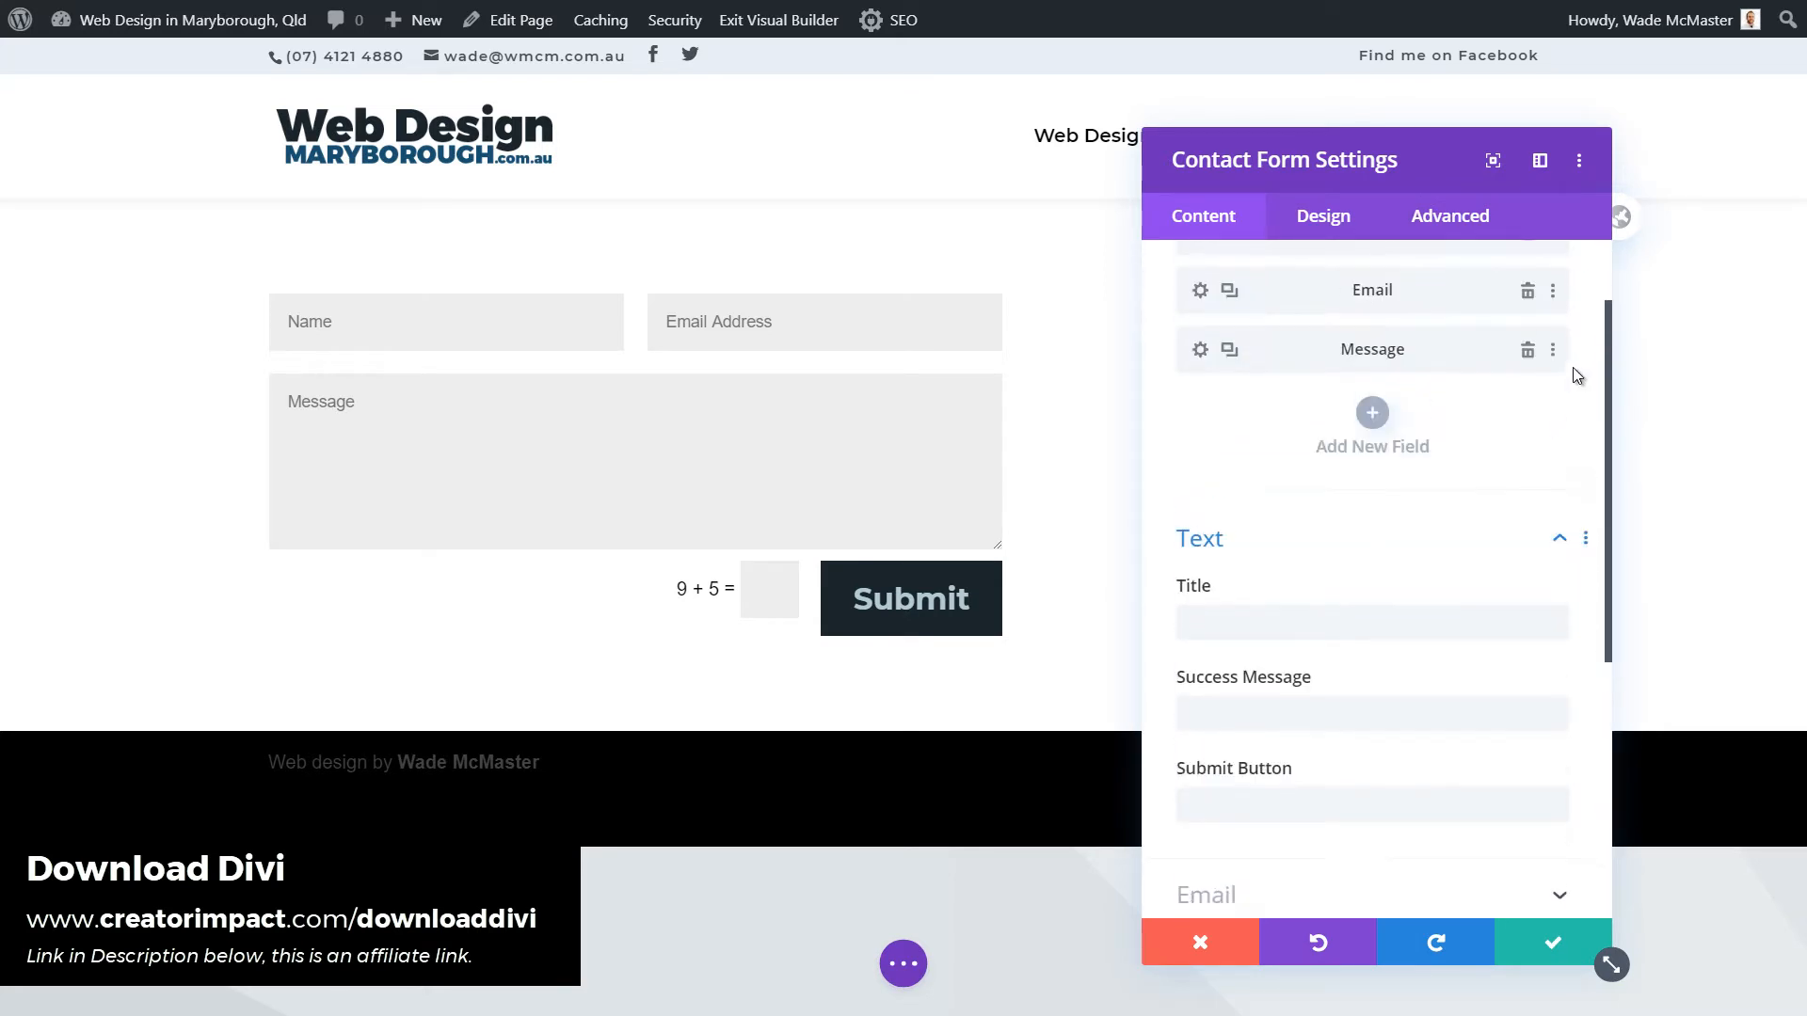
left_click(1225, 619)
type("S")
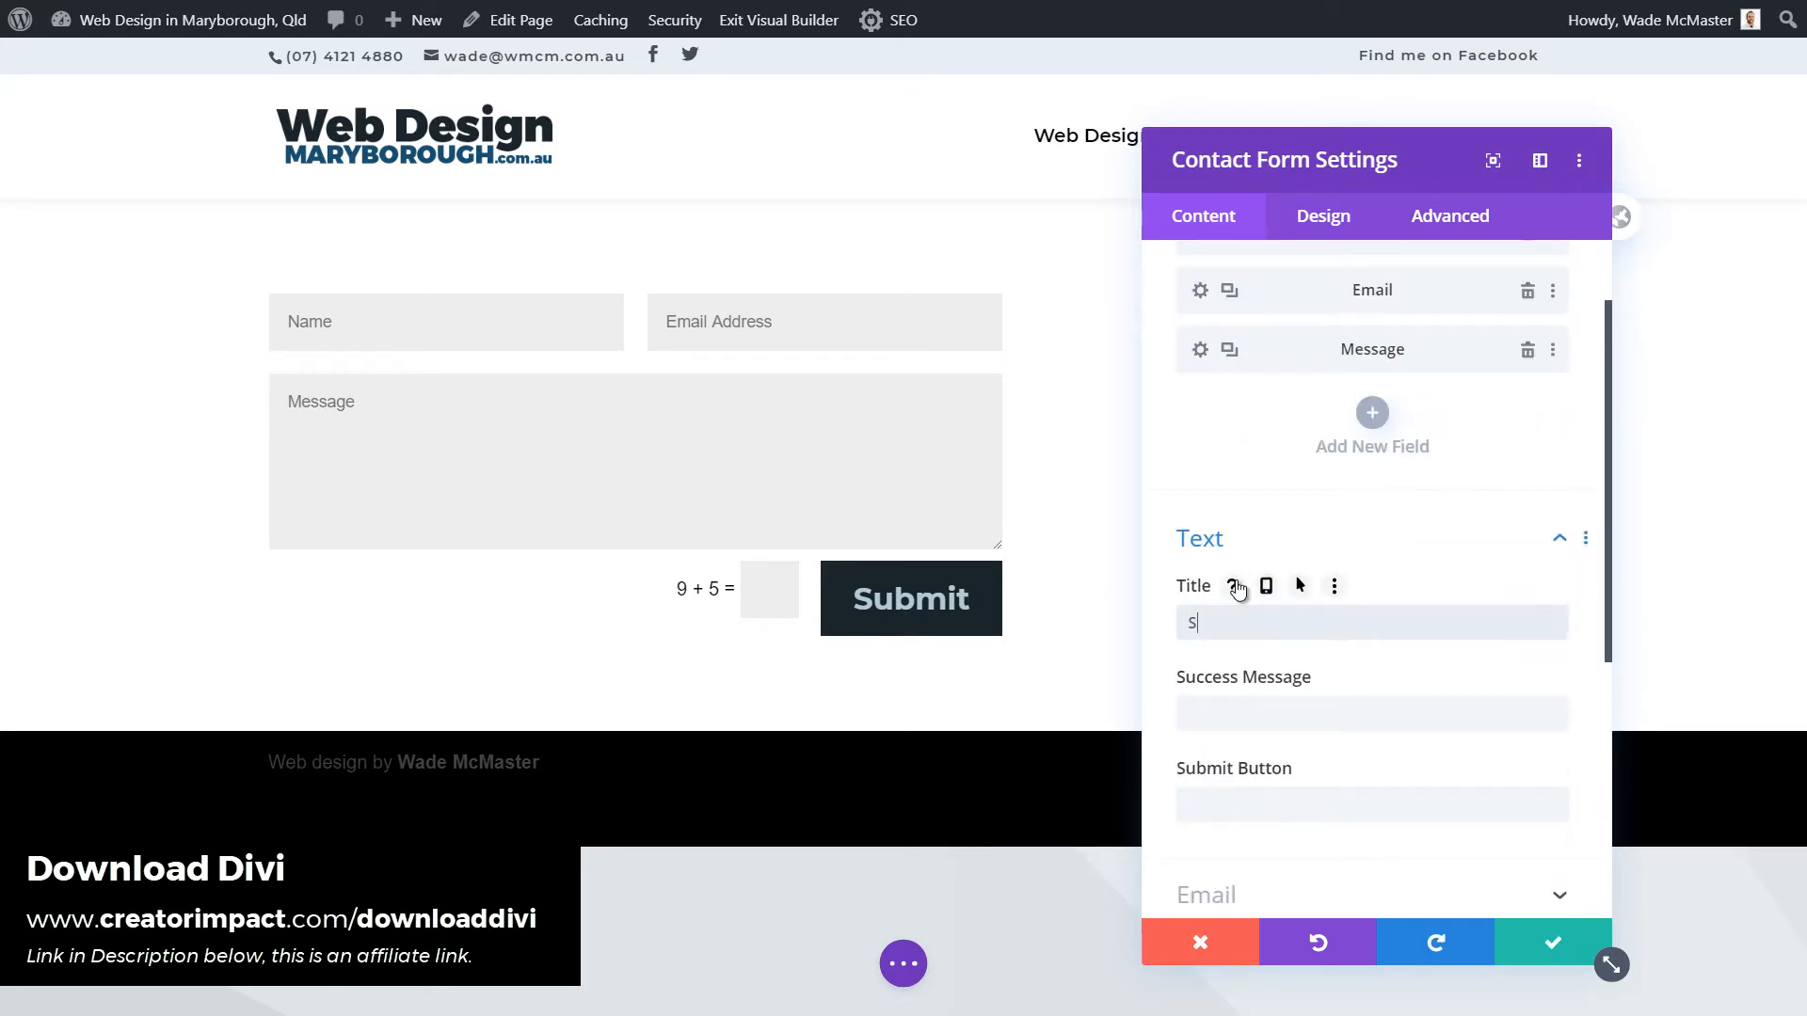
type("end us a mes")
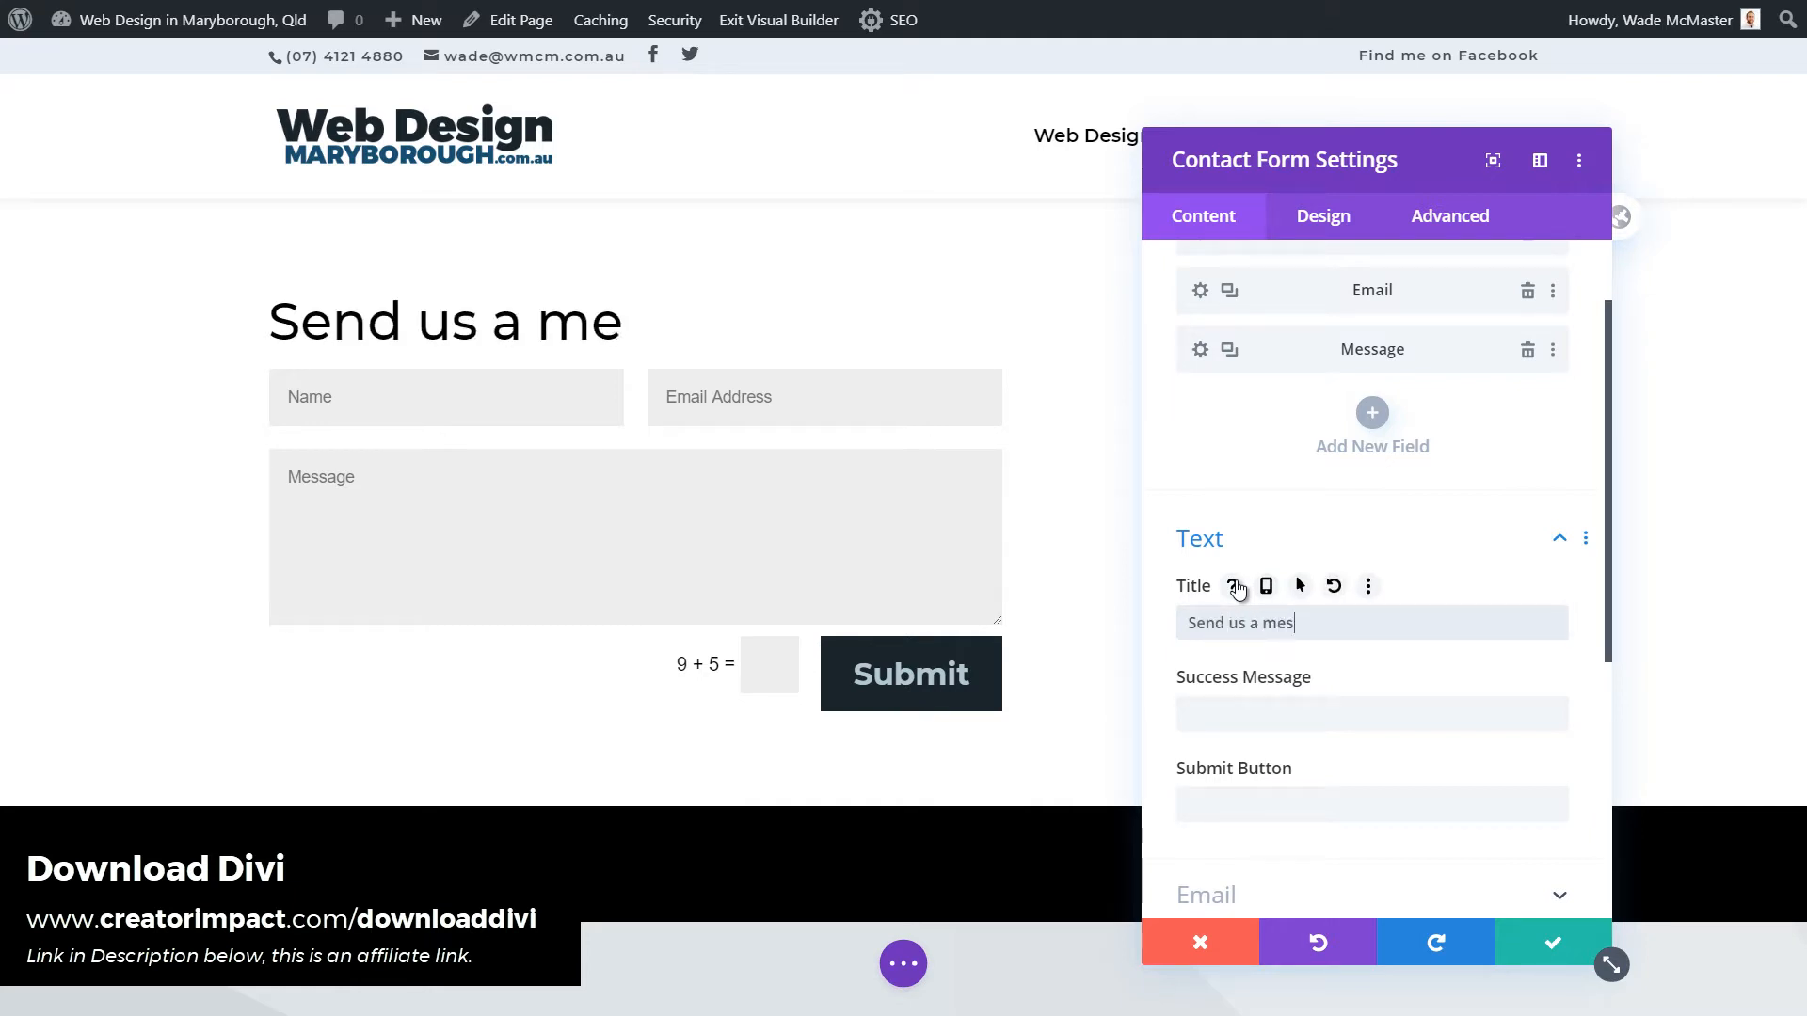
type("sage")
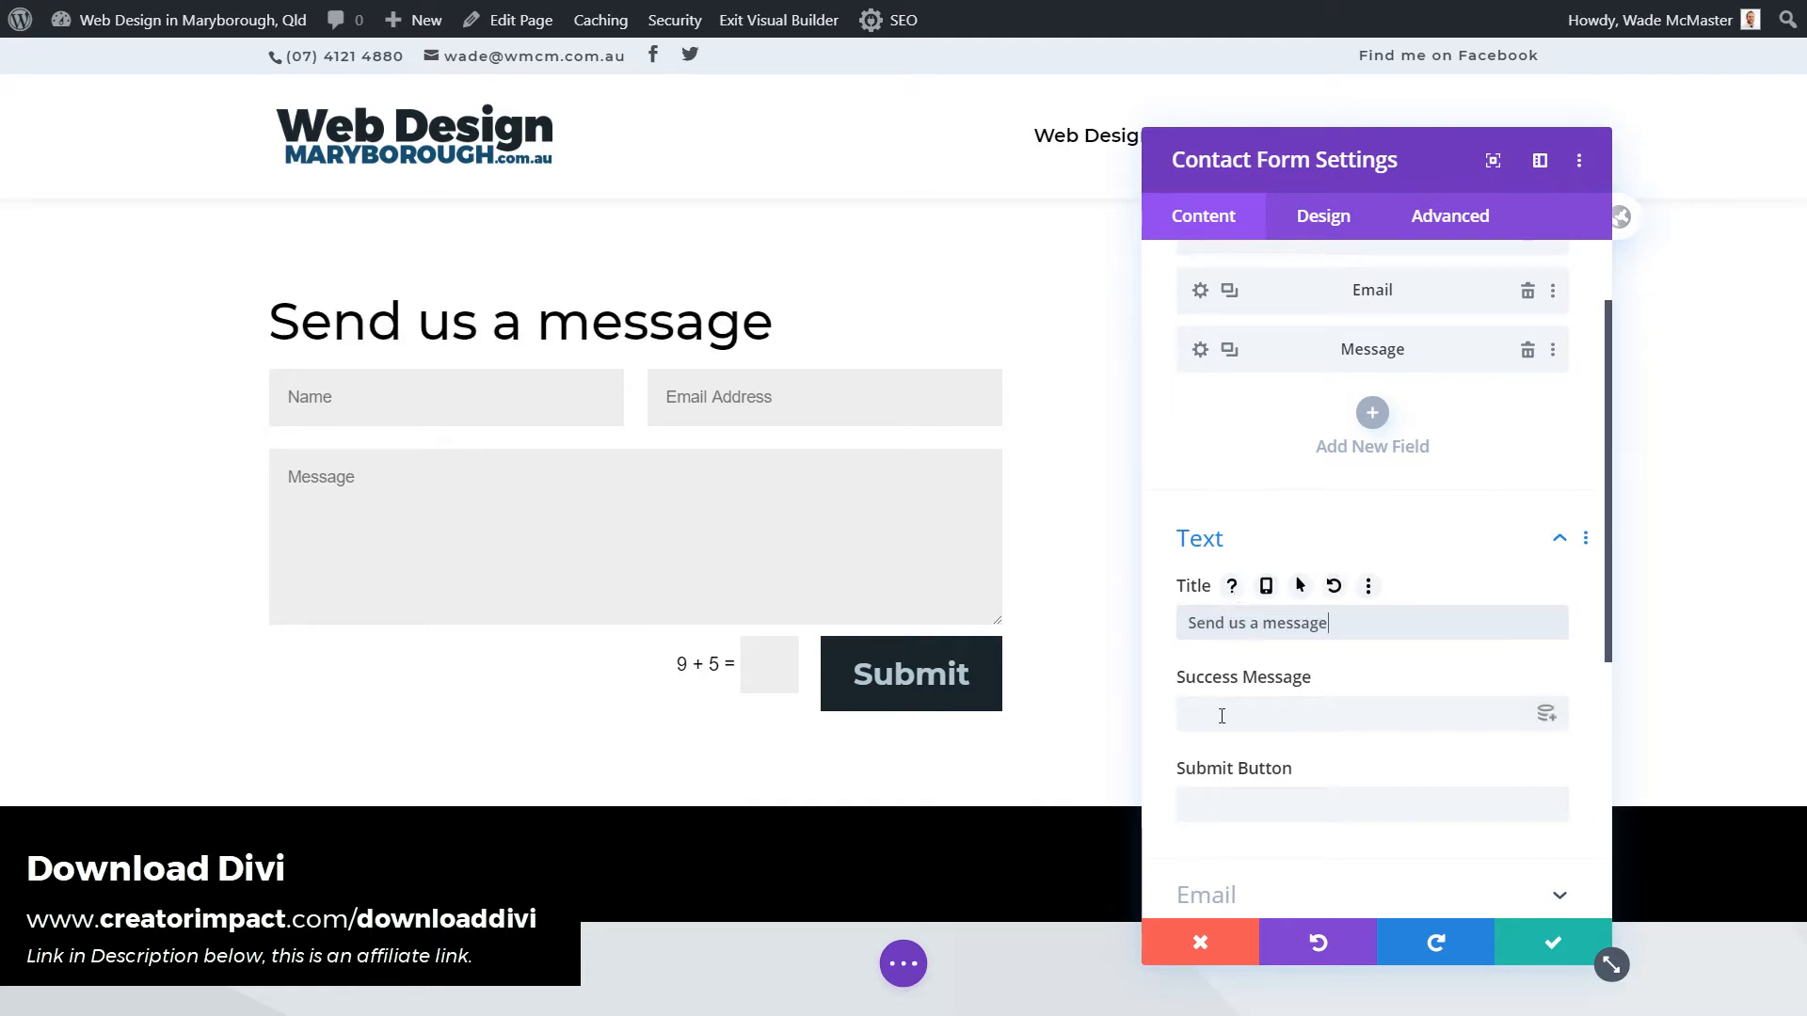
- Set the form's success message to "Thank you for sending us your message!" and the submit button text to "Go!"
left_click(1221, 716)
left_click(1221, 716)
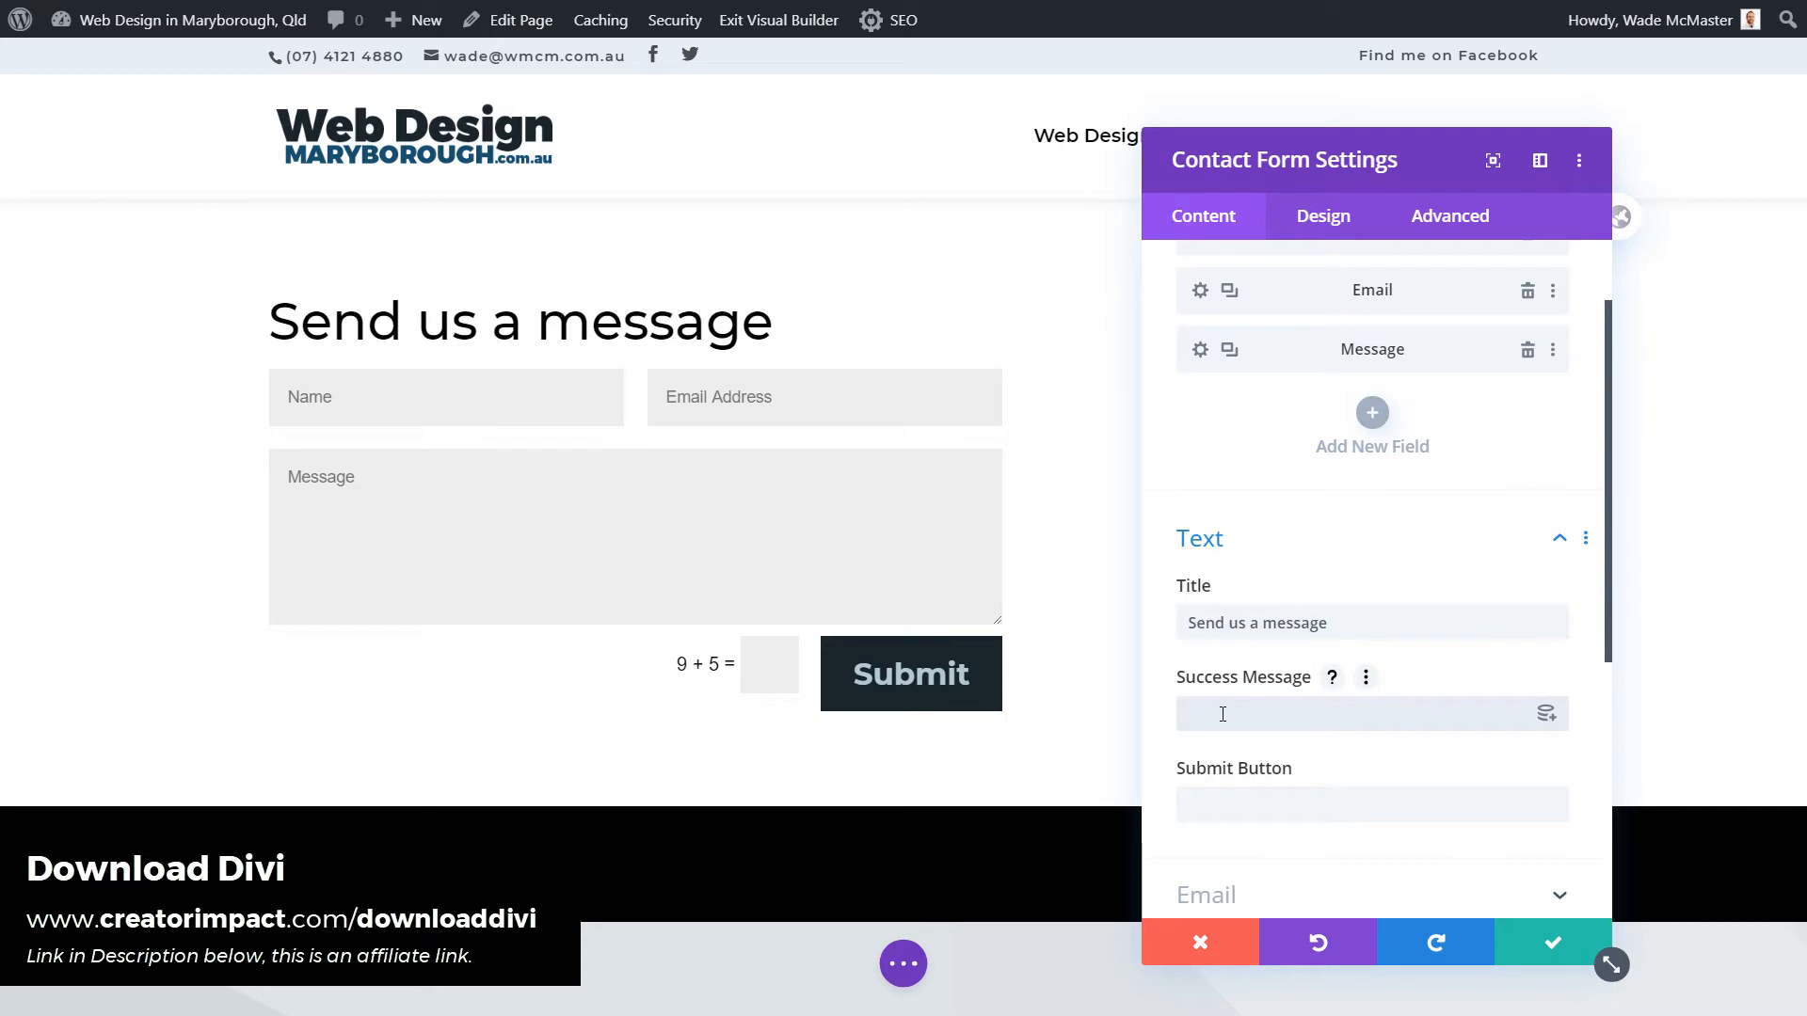
type("Thank you for sending us your mes")
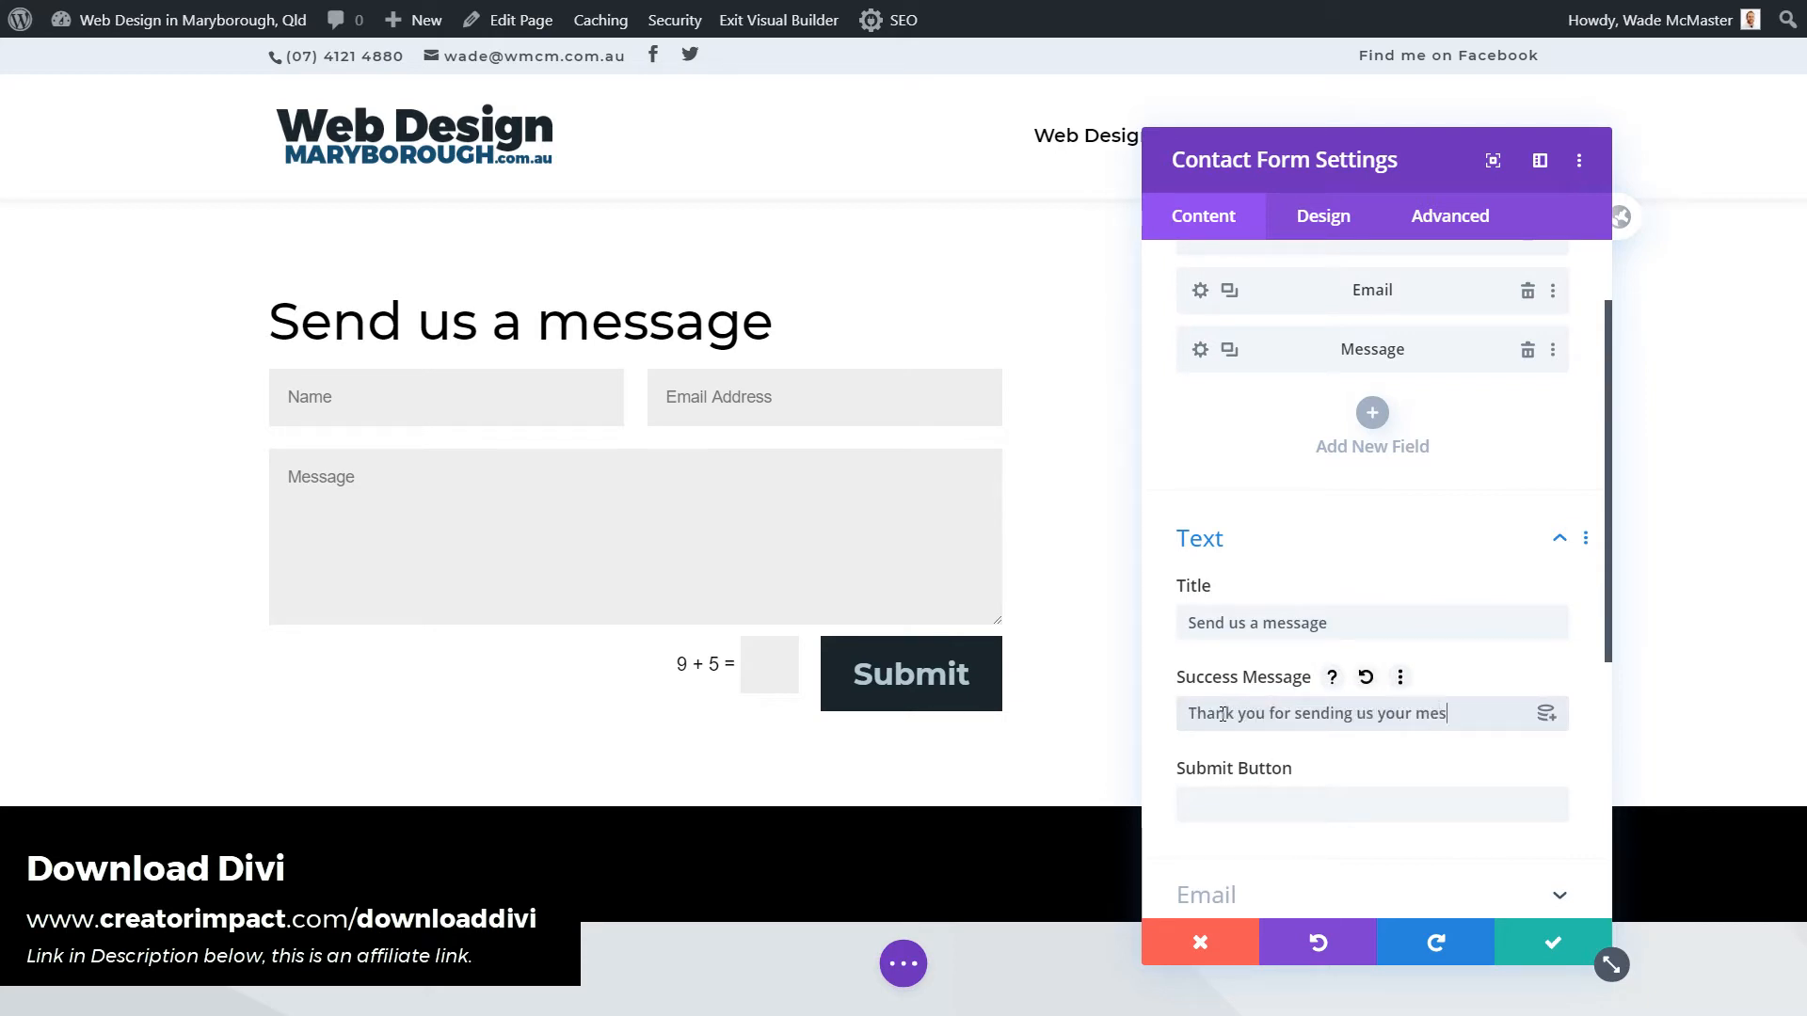
type("sage!")
left_click(1212, 805)
type("Go!")
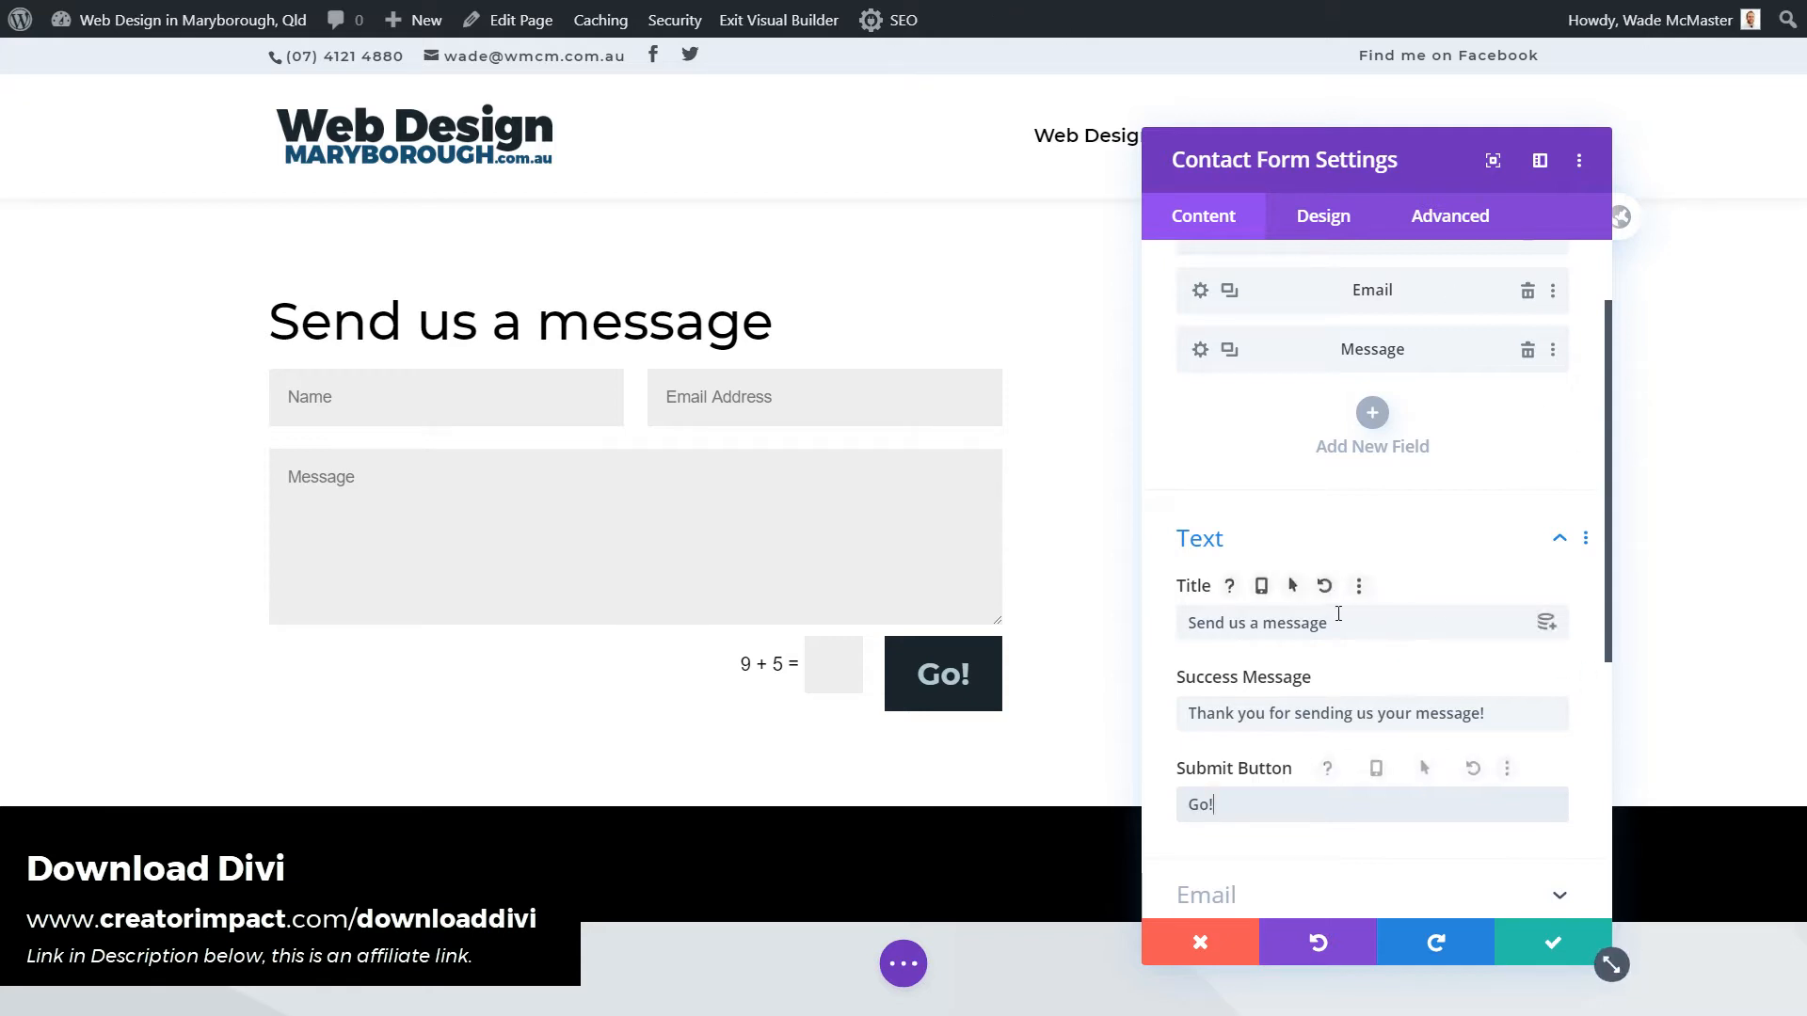
- Examine the contact form's email settings for the recipient address and the message pattern
scroll(1336, 678, "down", 3)
left_click(1287, 721)
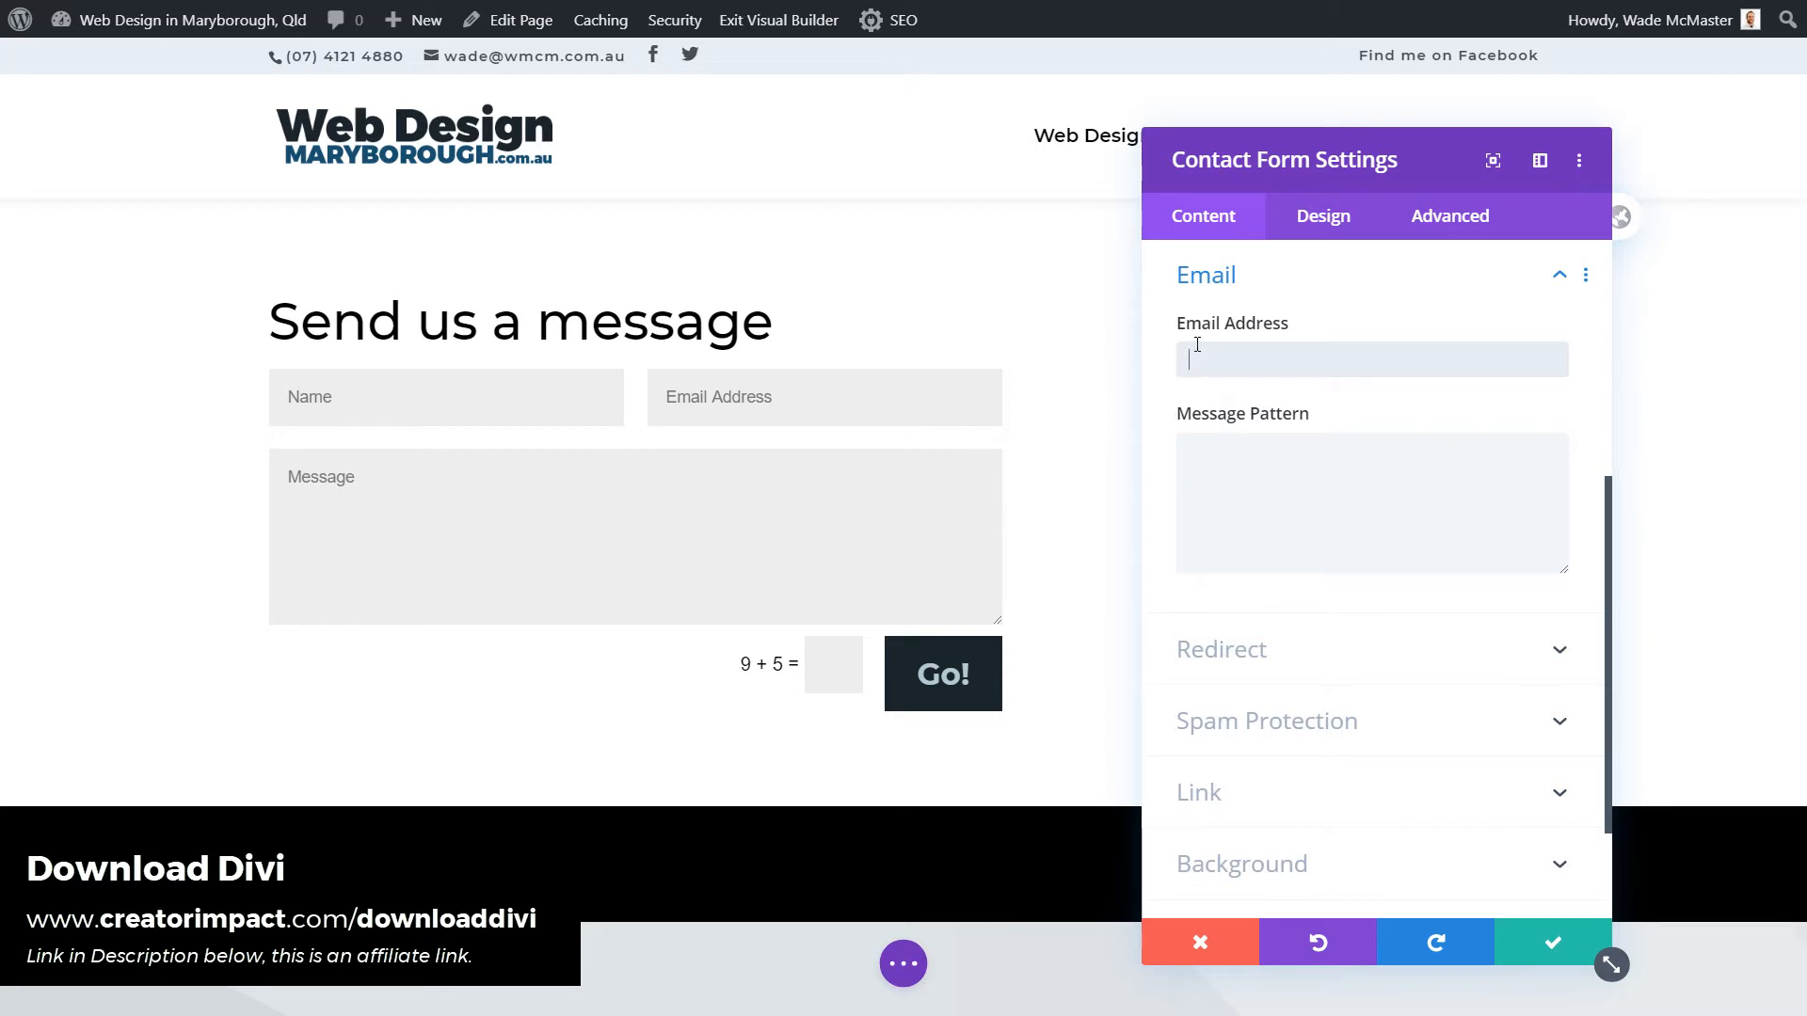
left_click(1327, 438)
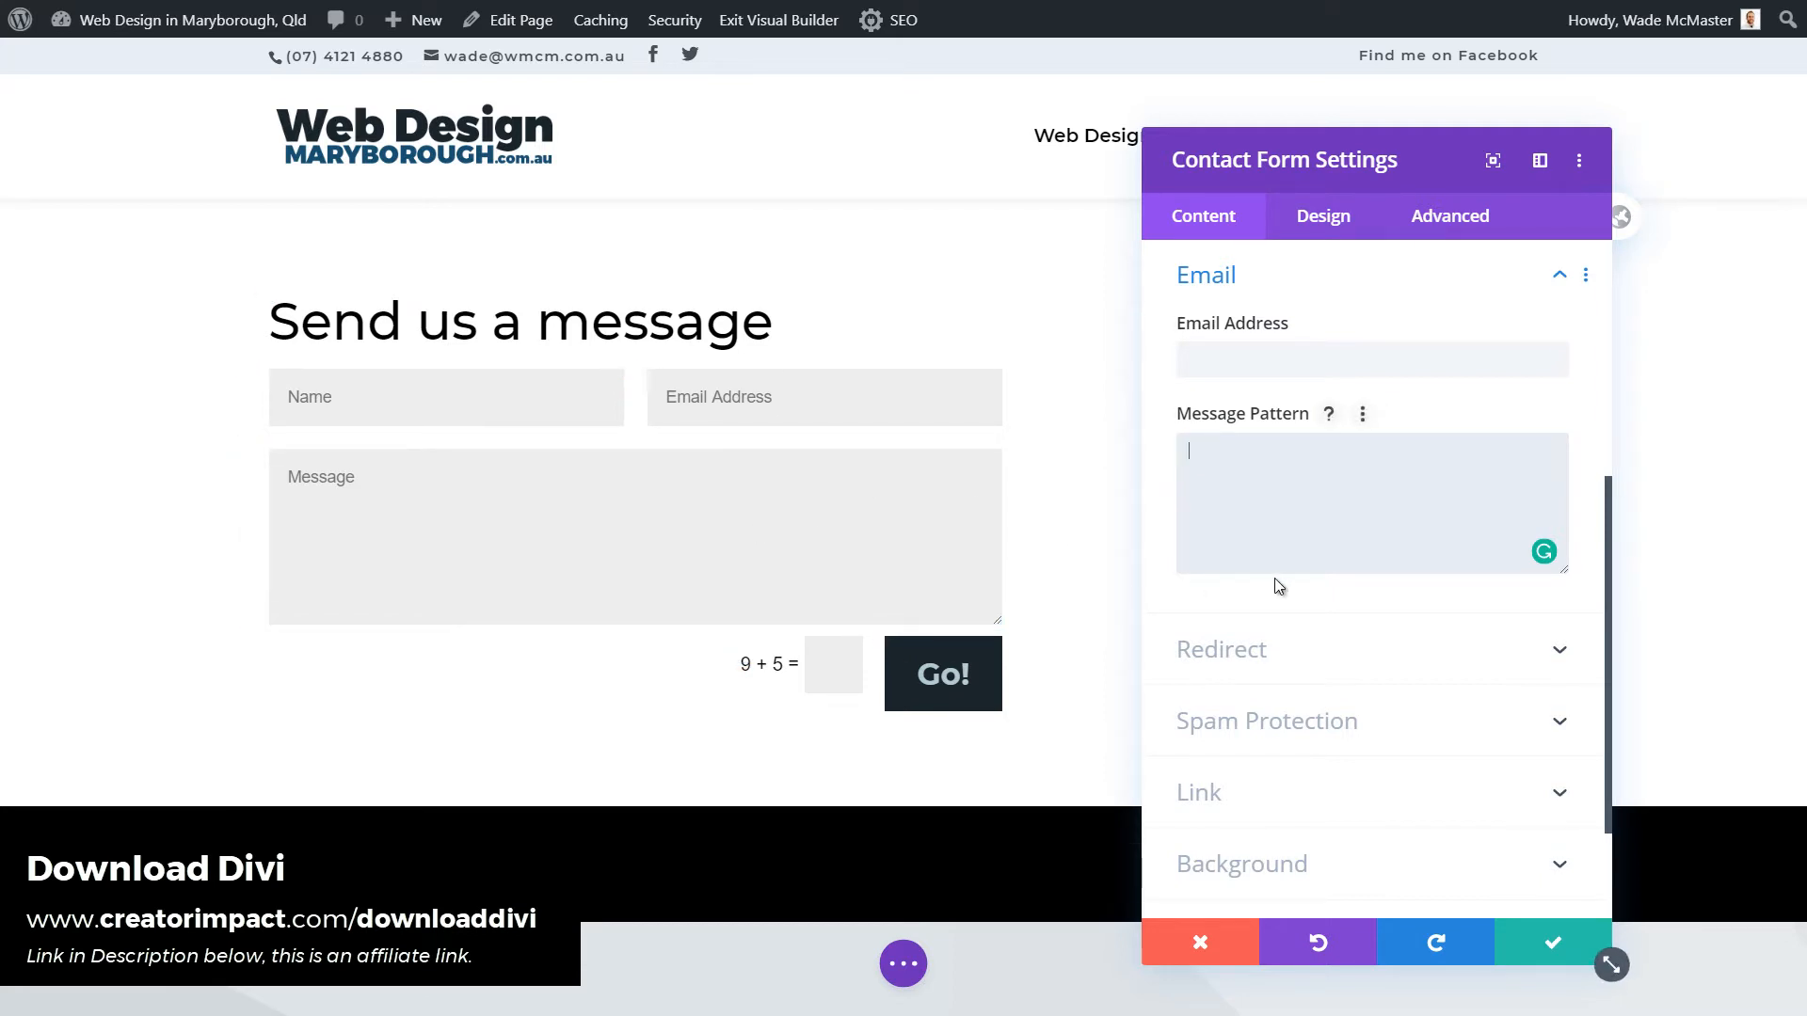
- Enable the form's redirect URL option to view its URL field, and turn the option back off
left_click(1290, 651)
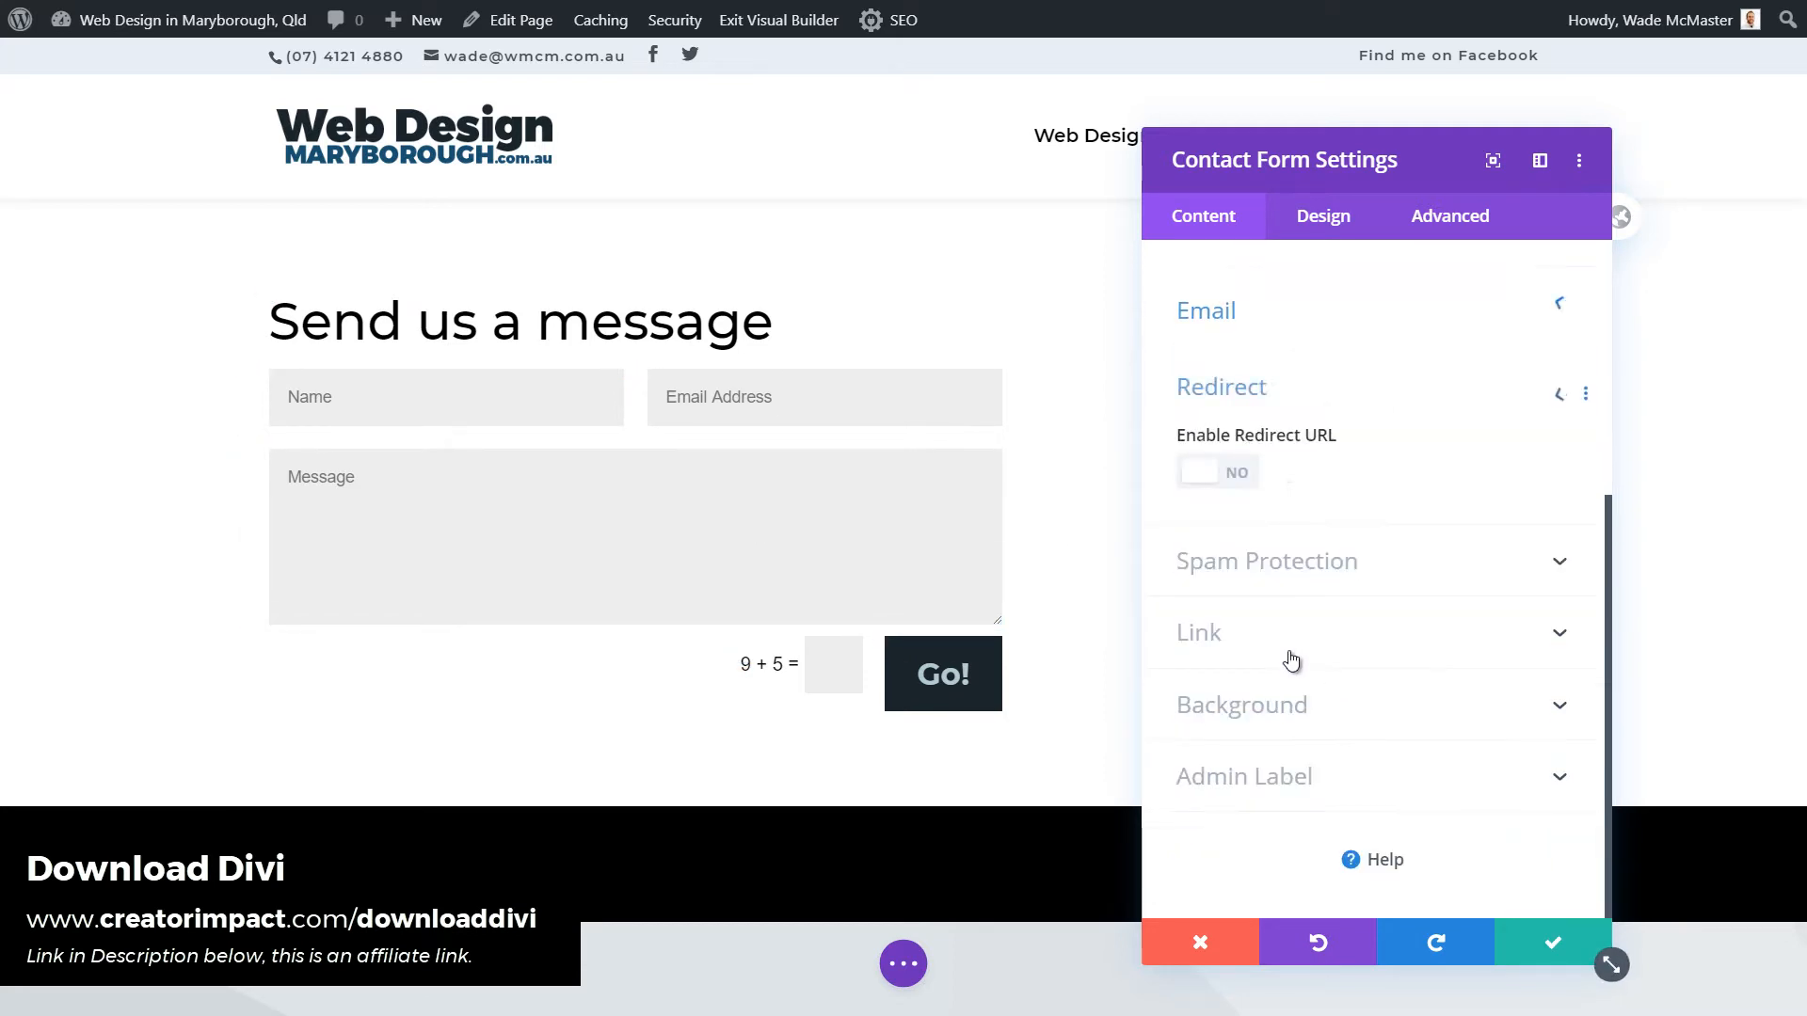
left_click(1209, 473)
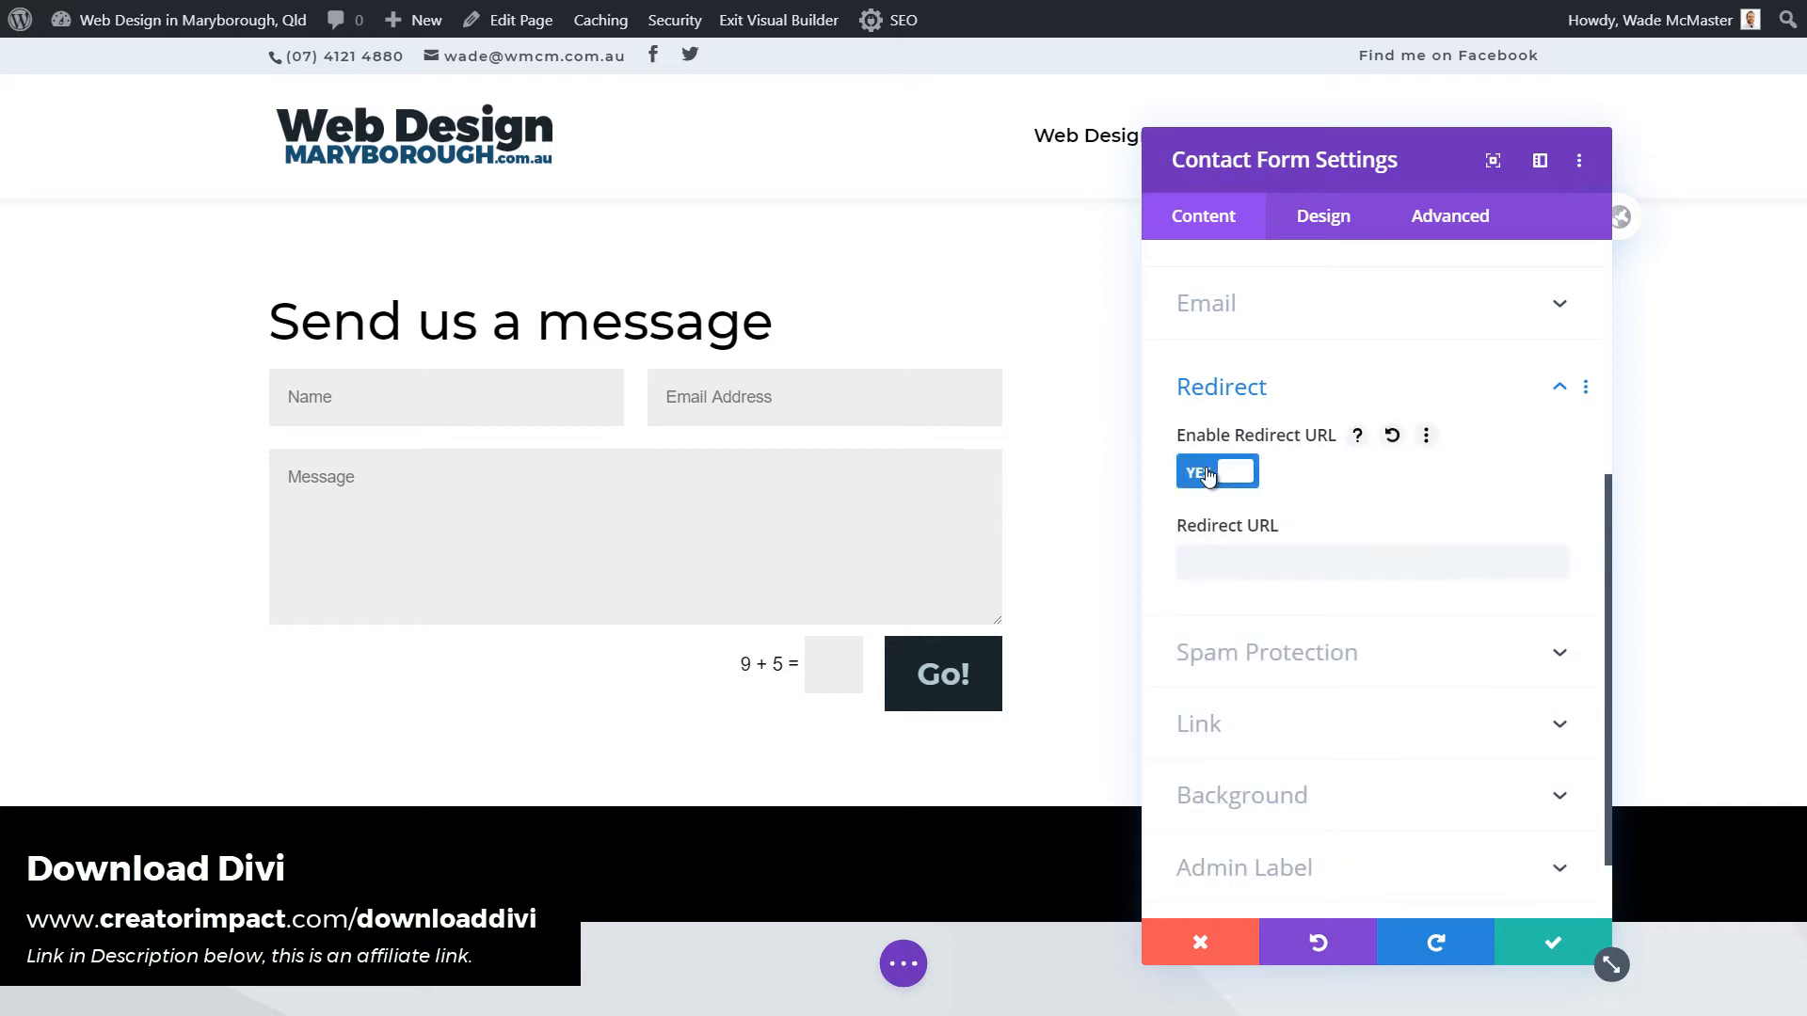
left_click(1203, 555)
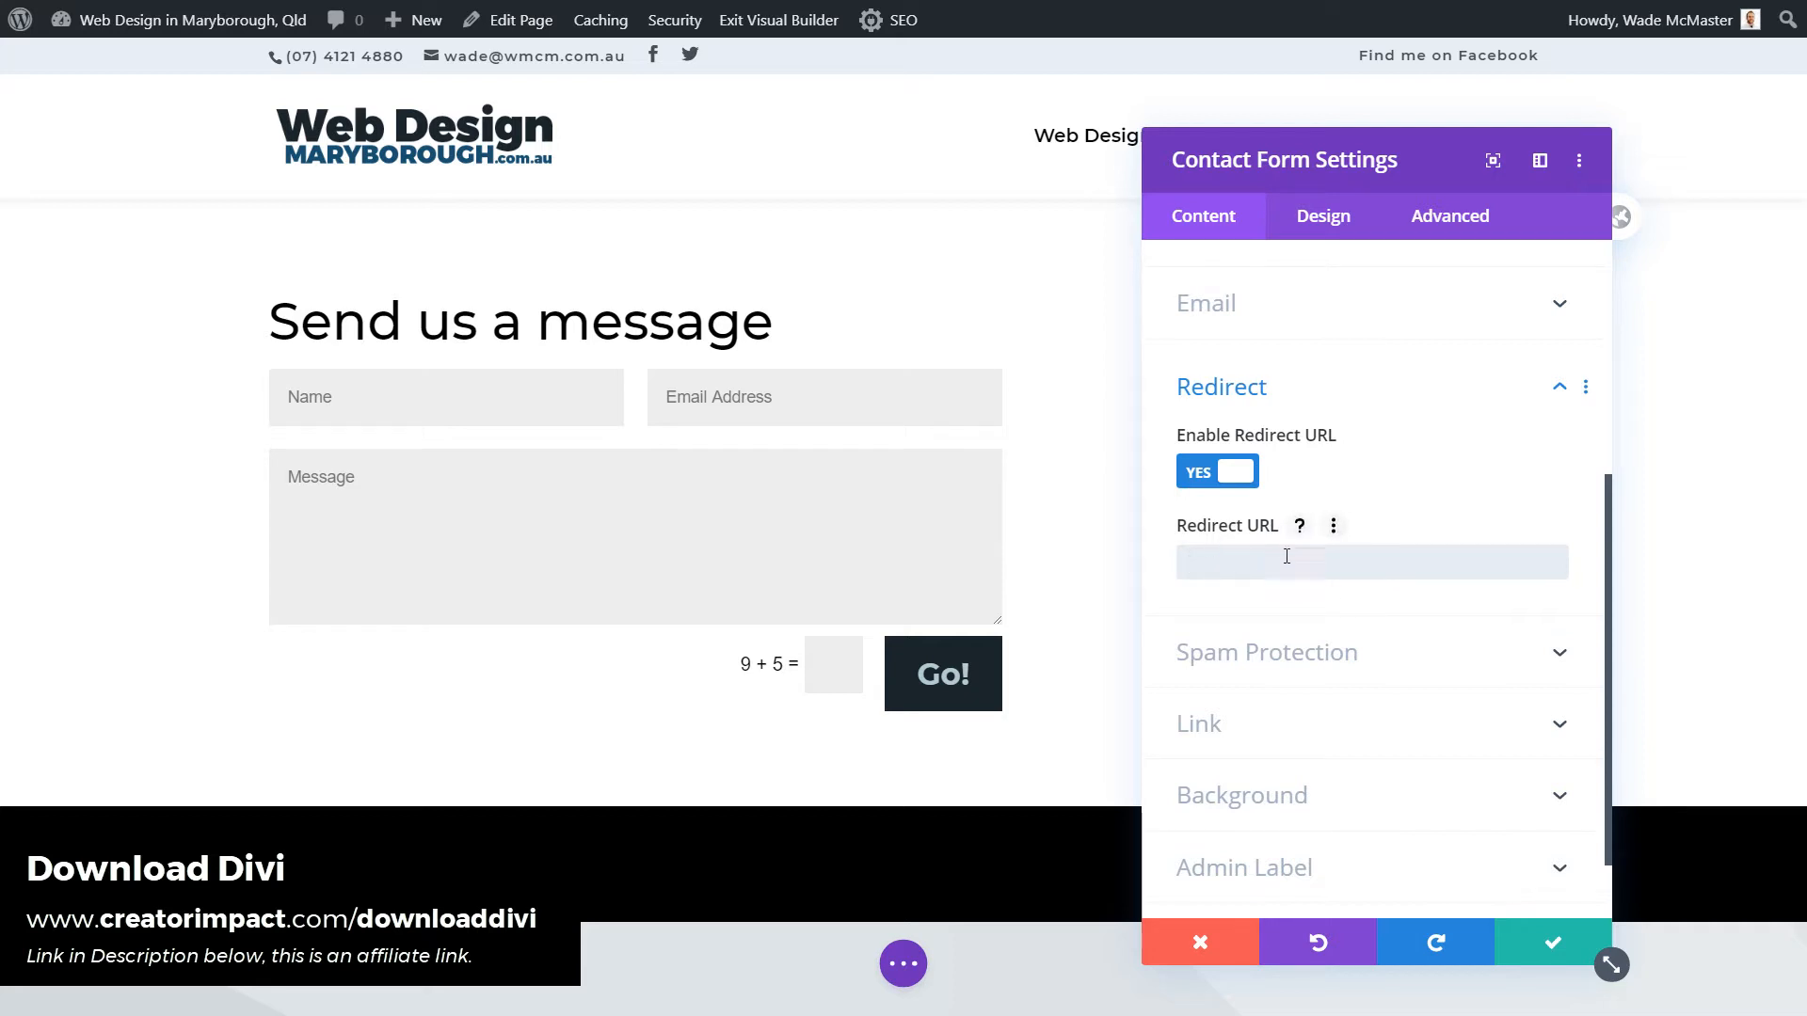
left_click(1238, 471)
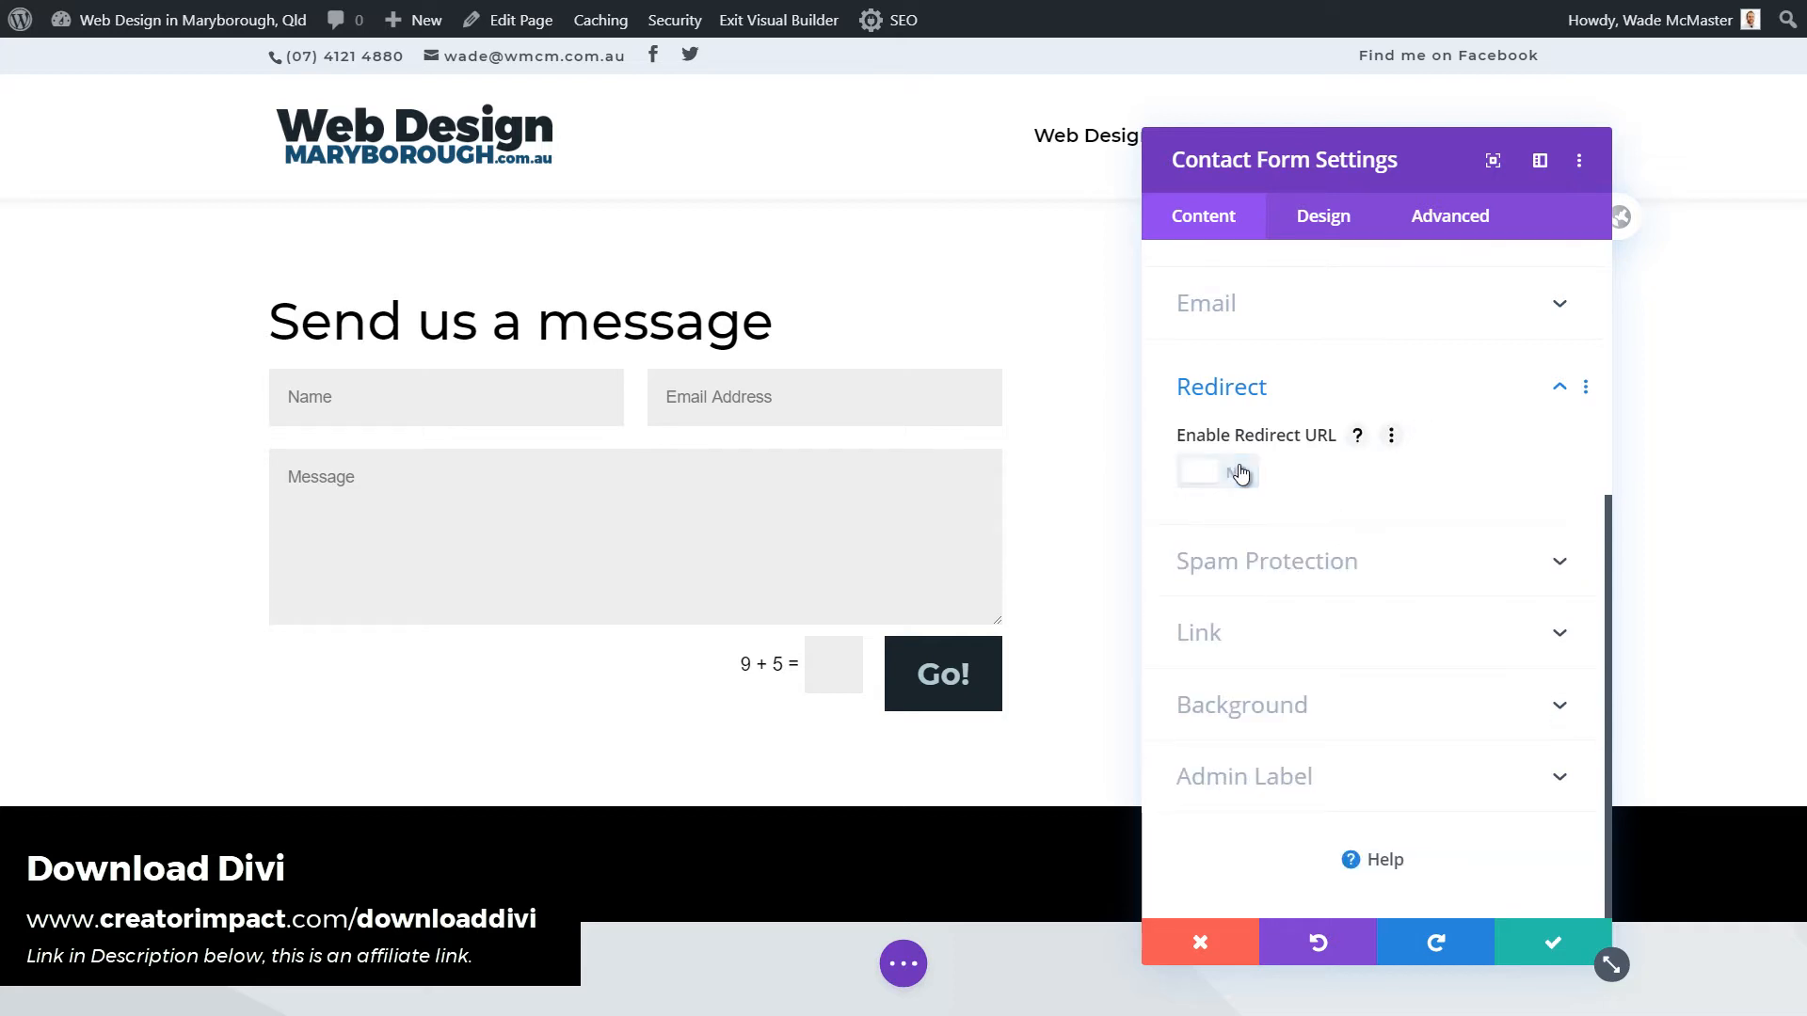
- In the form's spam protection, turn off the basic captcha and turn on the use of a spam protection service
left_click(1255, 565)
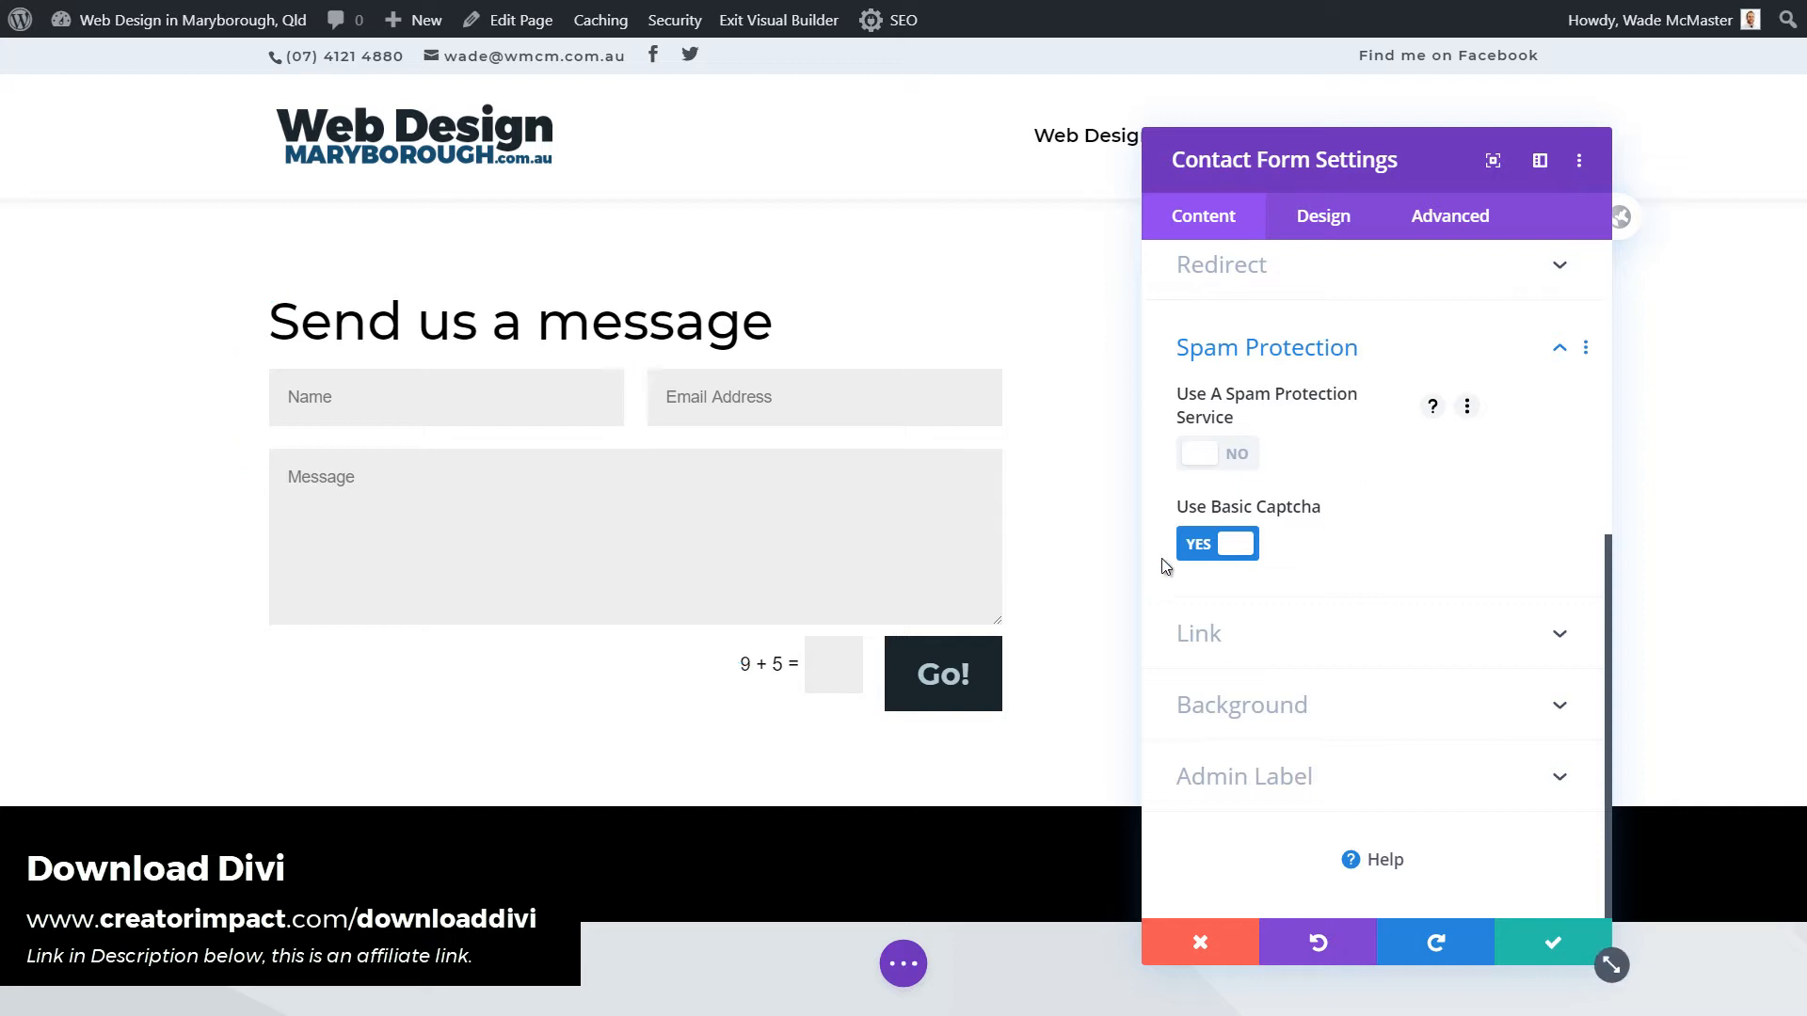
left_click(1213, 546)
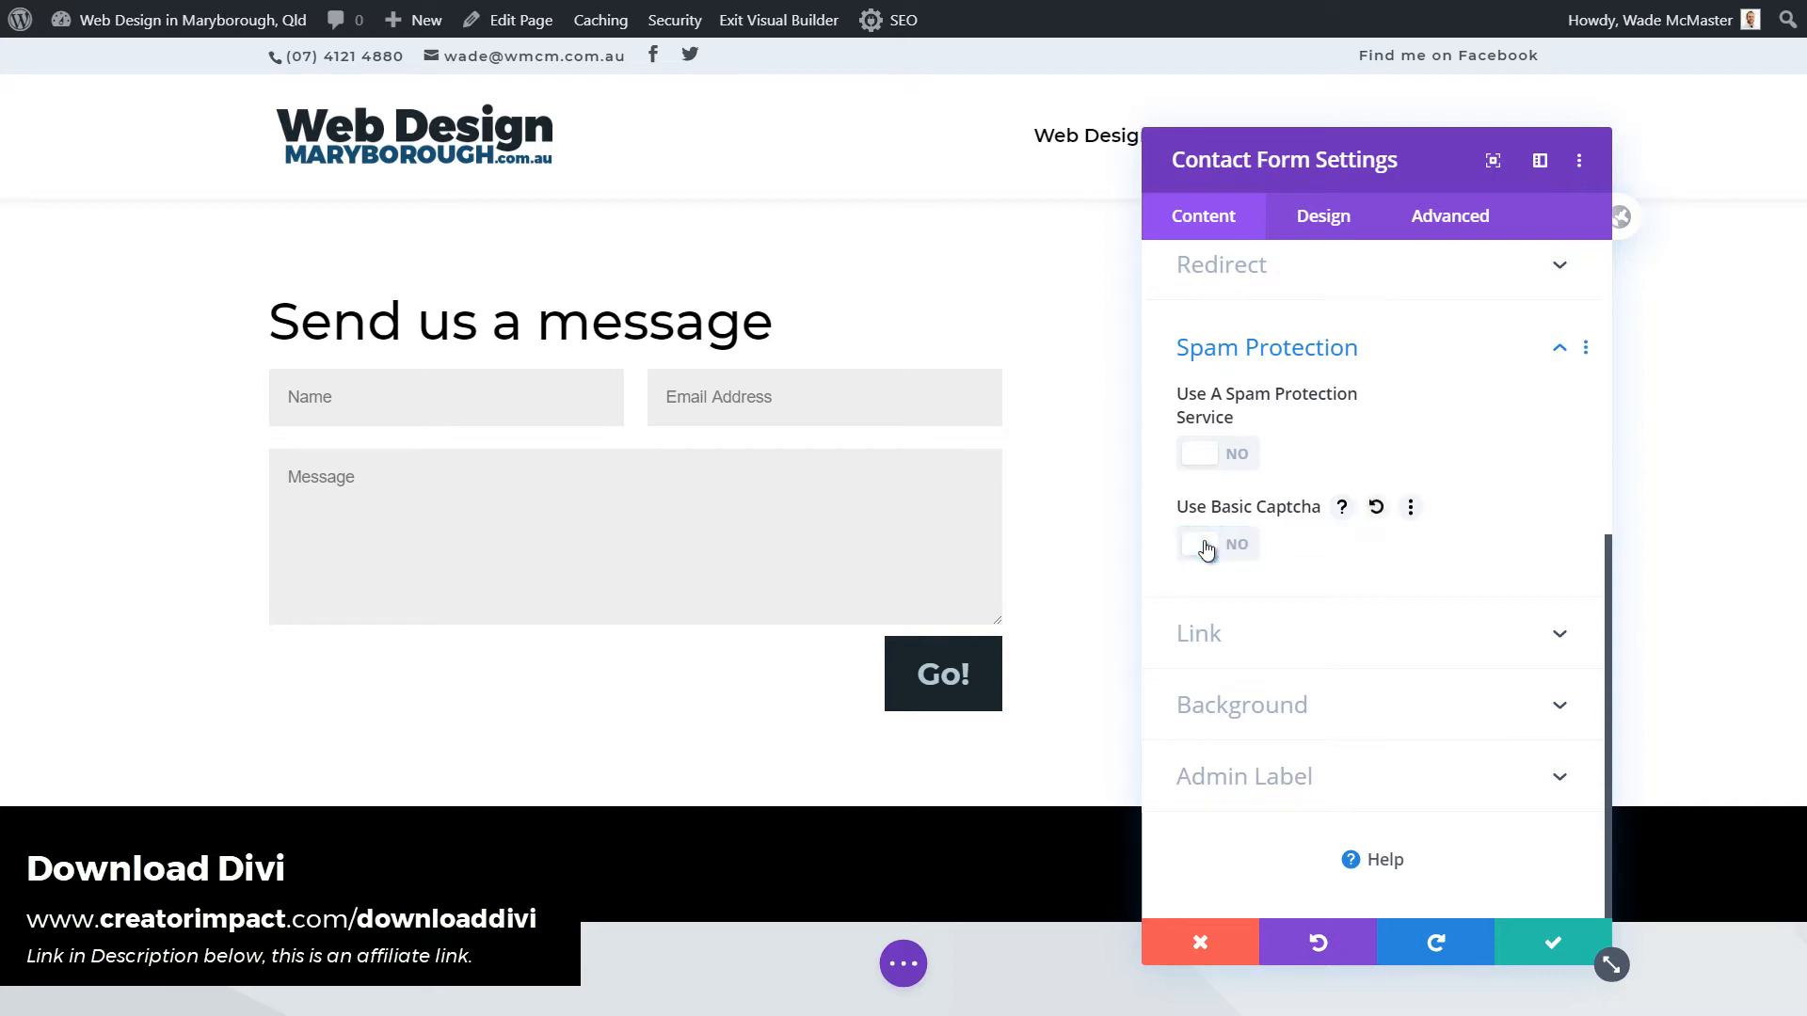
left_click(1235, 458)
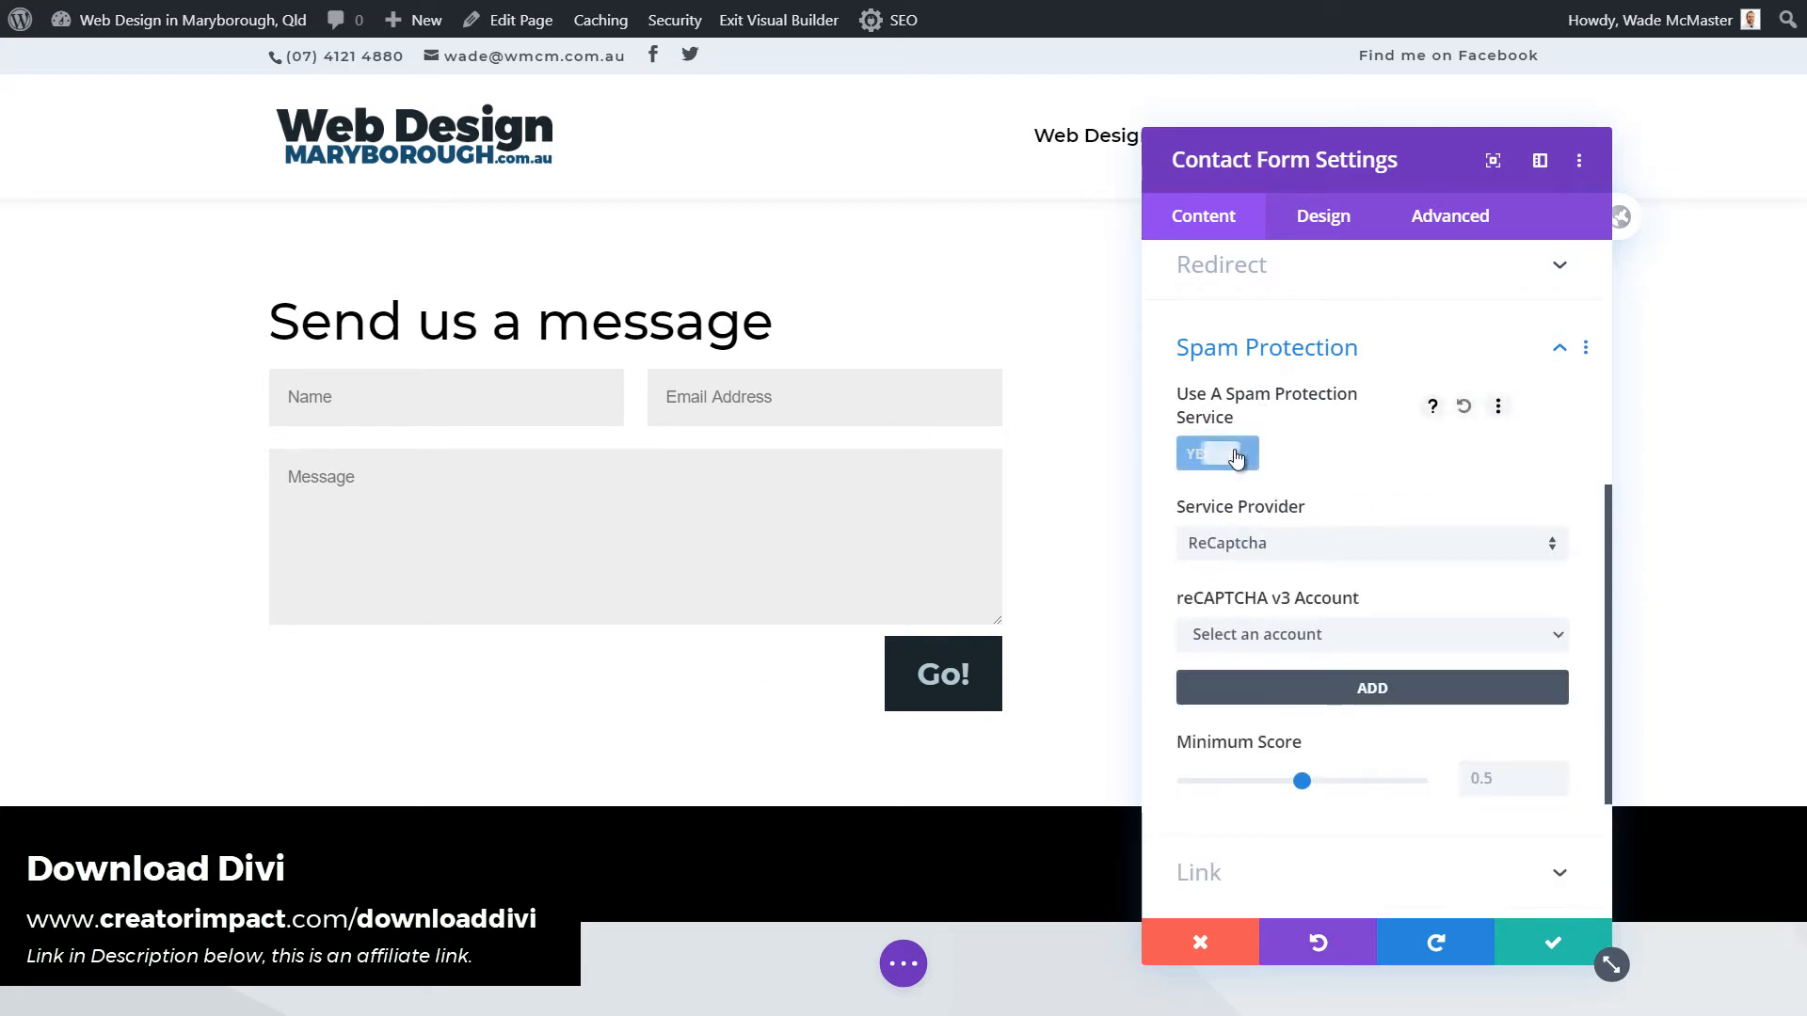
- Check the choices offered for the spam protection service provider and the reCAPTCHA v3 account
left_click(1352, 546)
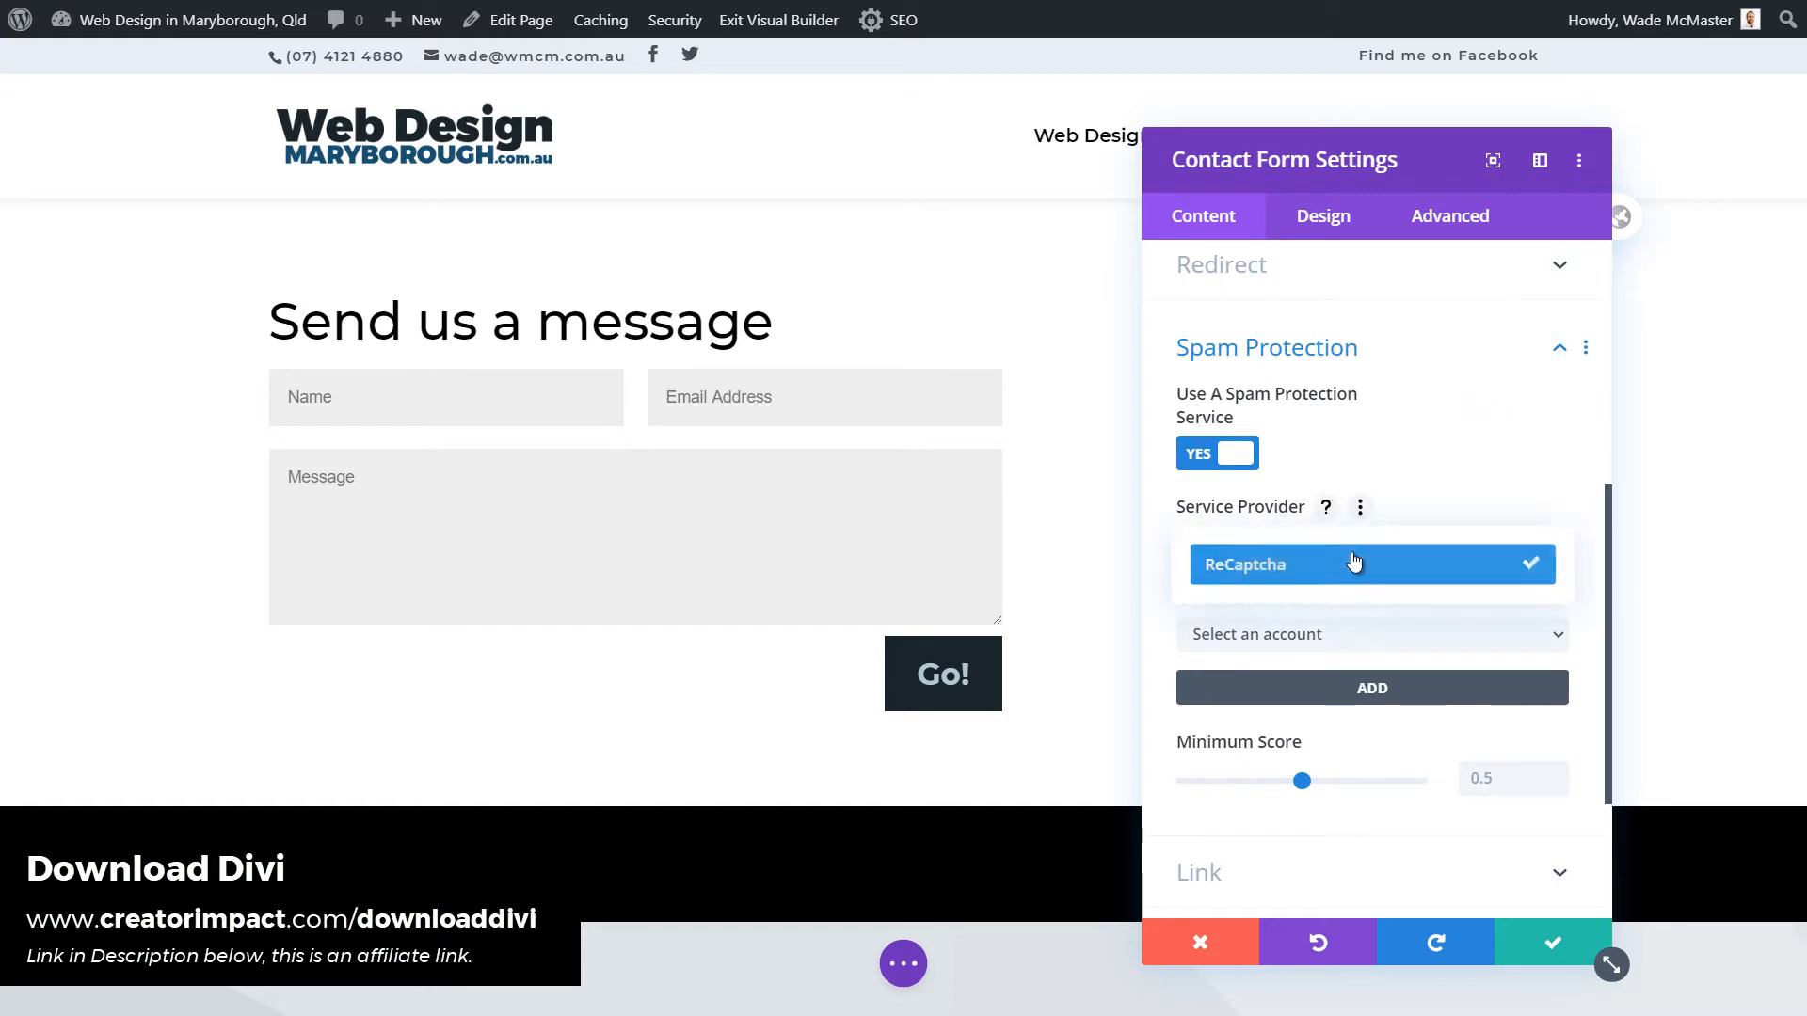
left_click(1415, 485)
left_click(1352, 640)
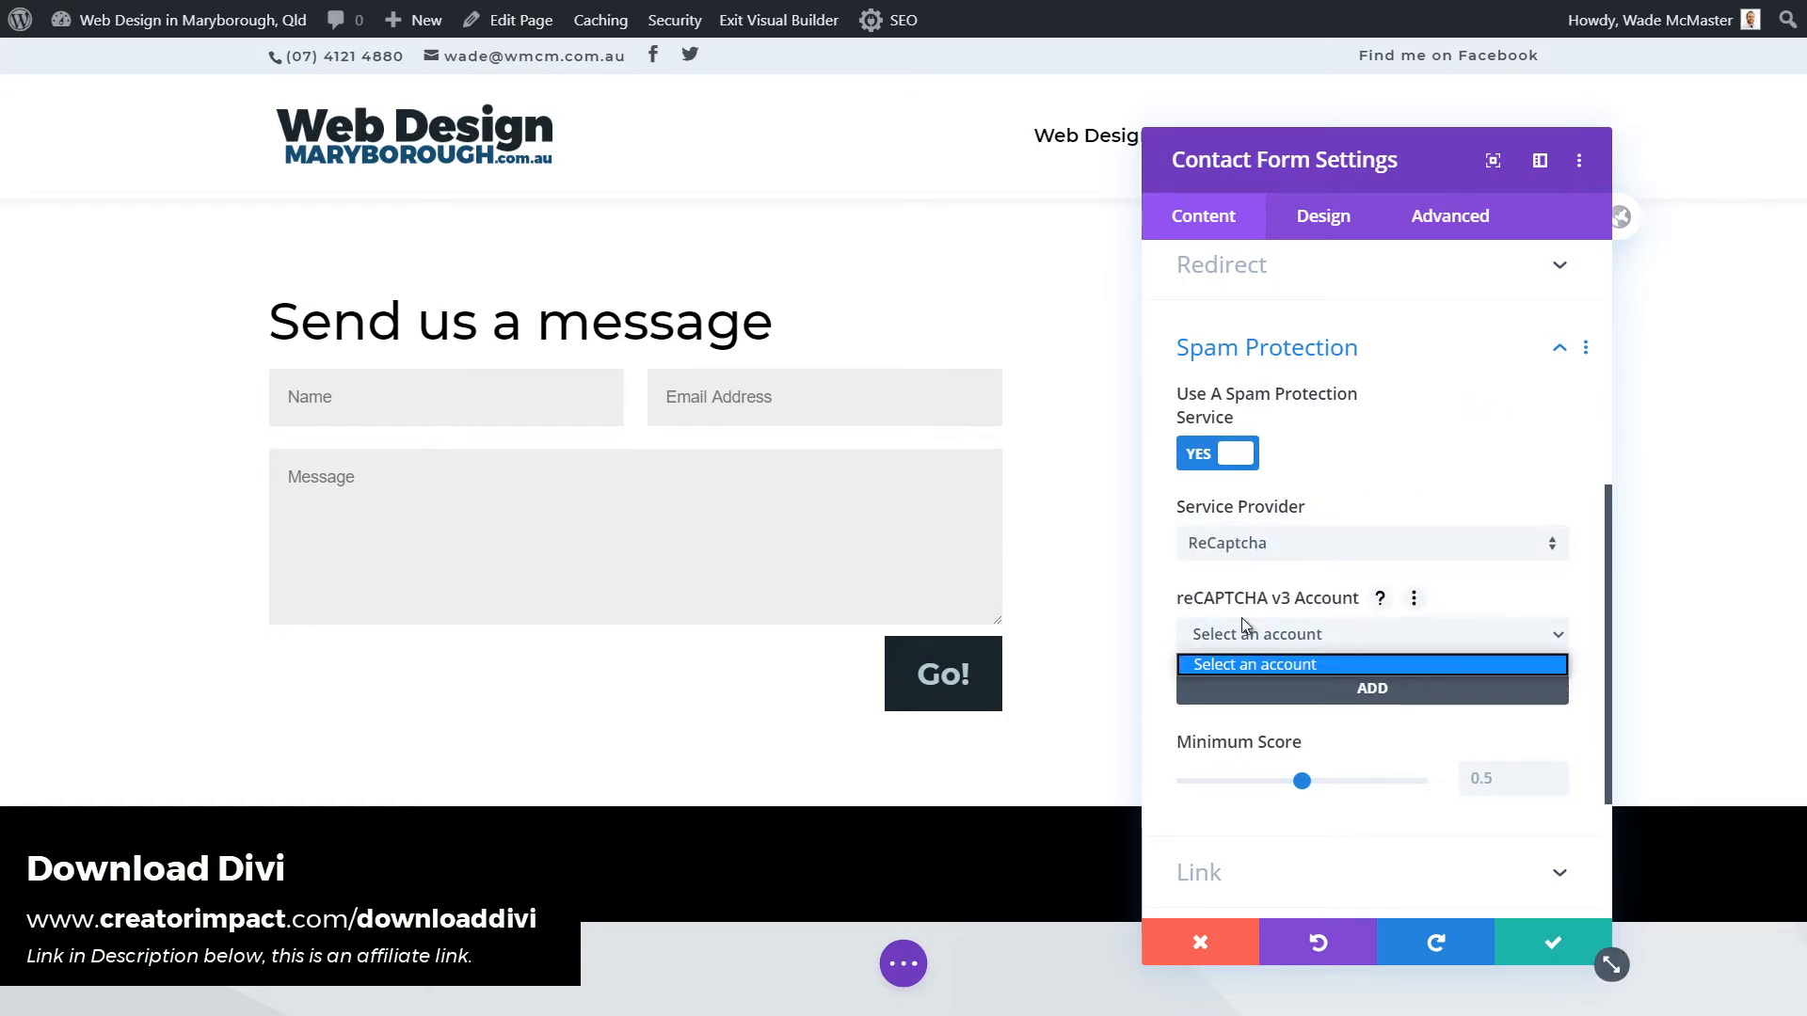
left_click(1369, 490)
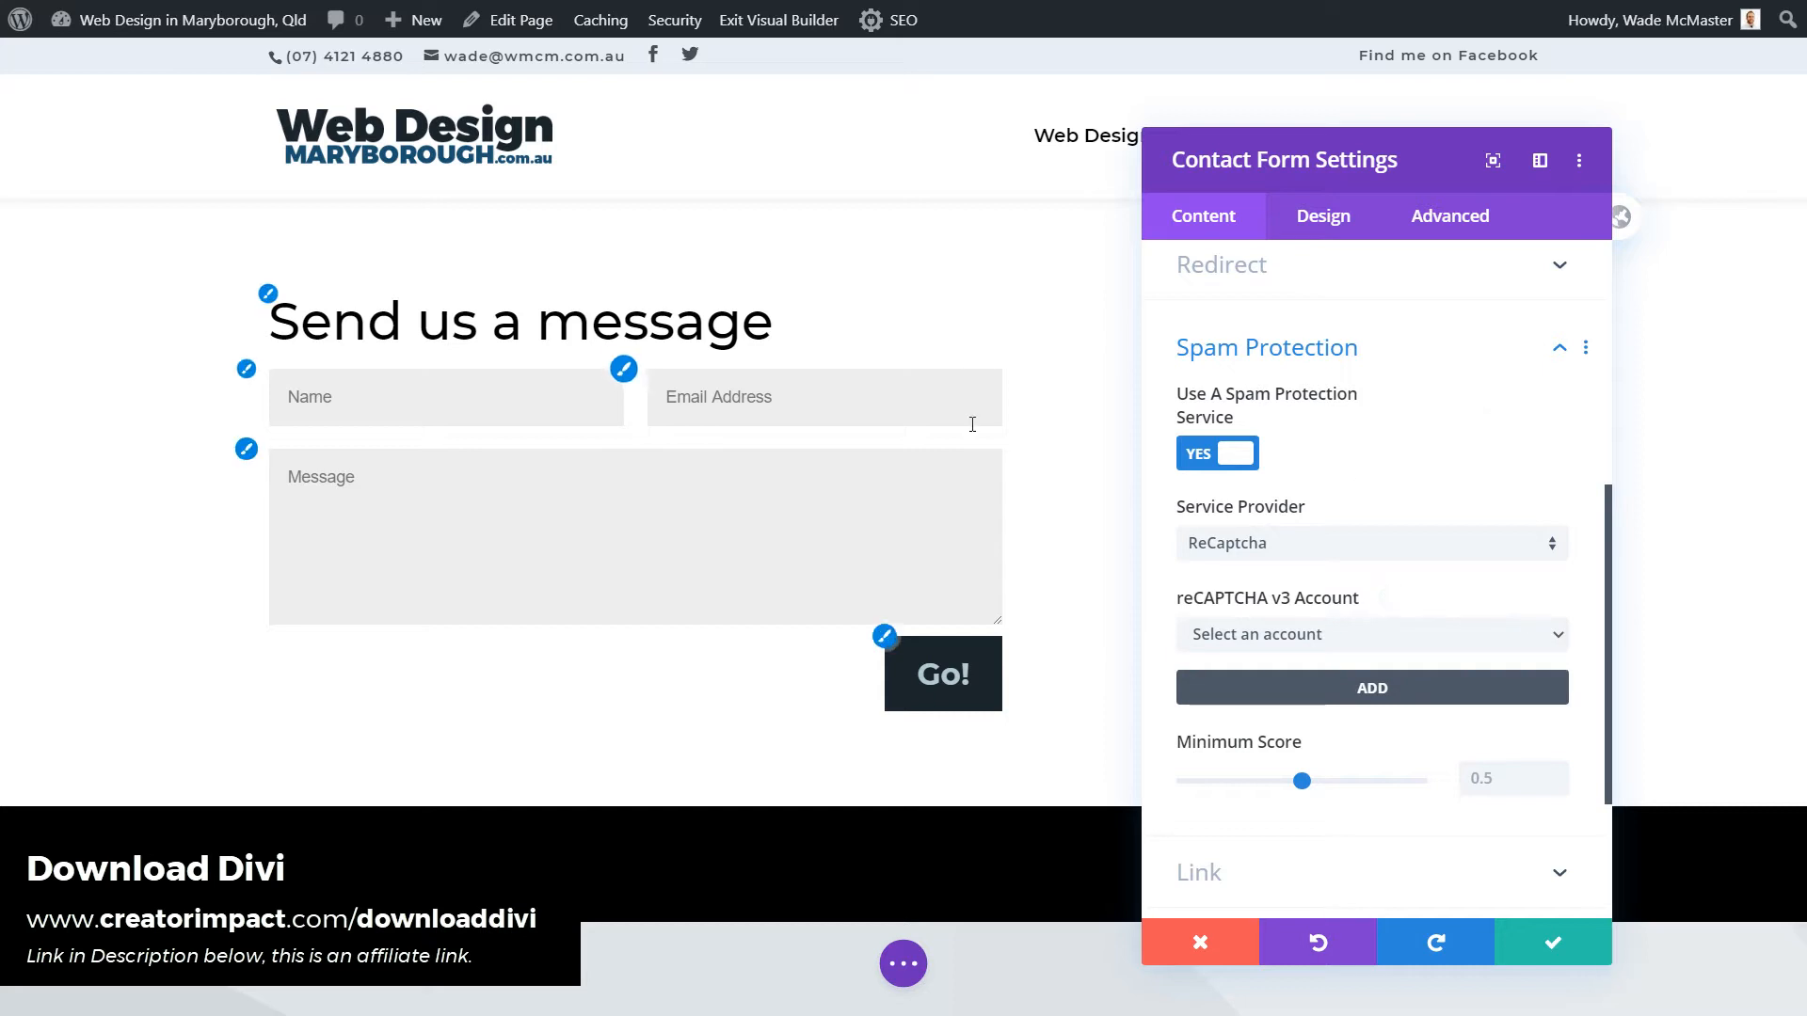
- Start adding a new reCAPTCHA v3 account and look over its account name, site key, secret key fields and extra options
left_click(1277, 695)
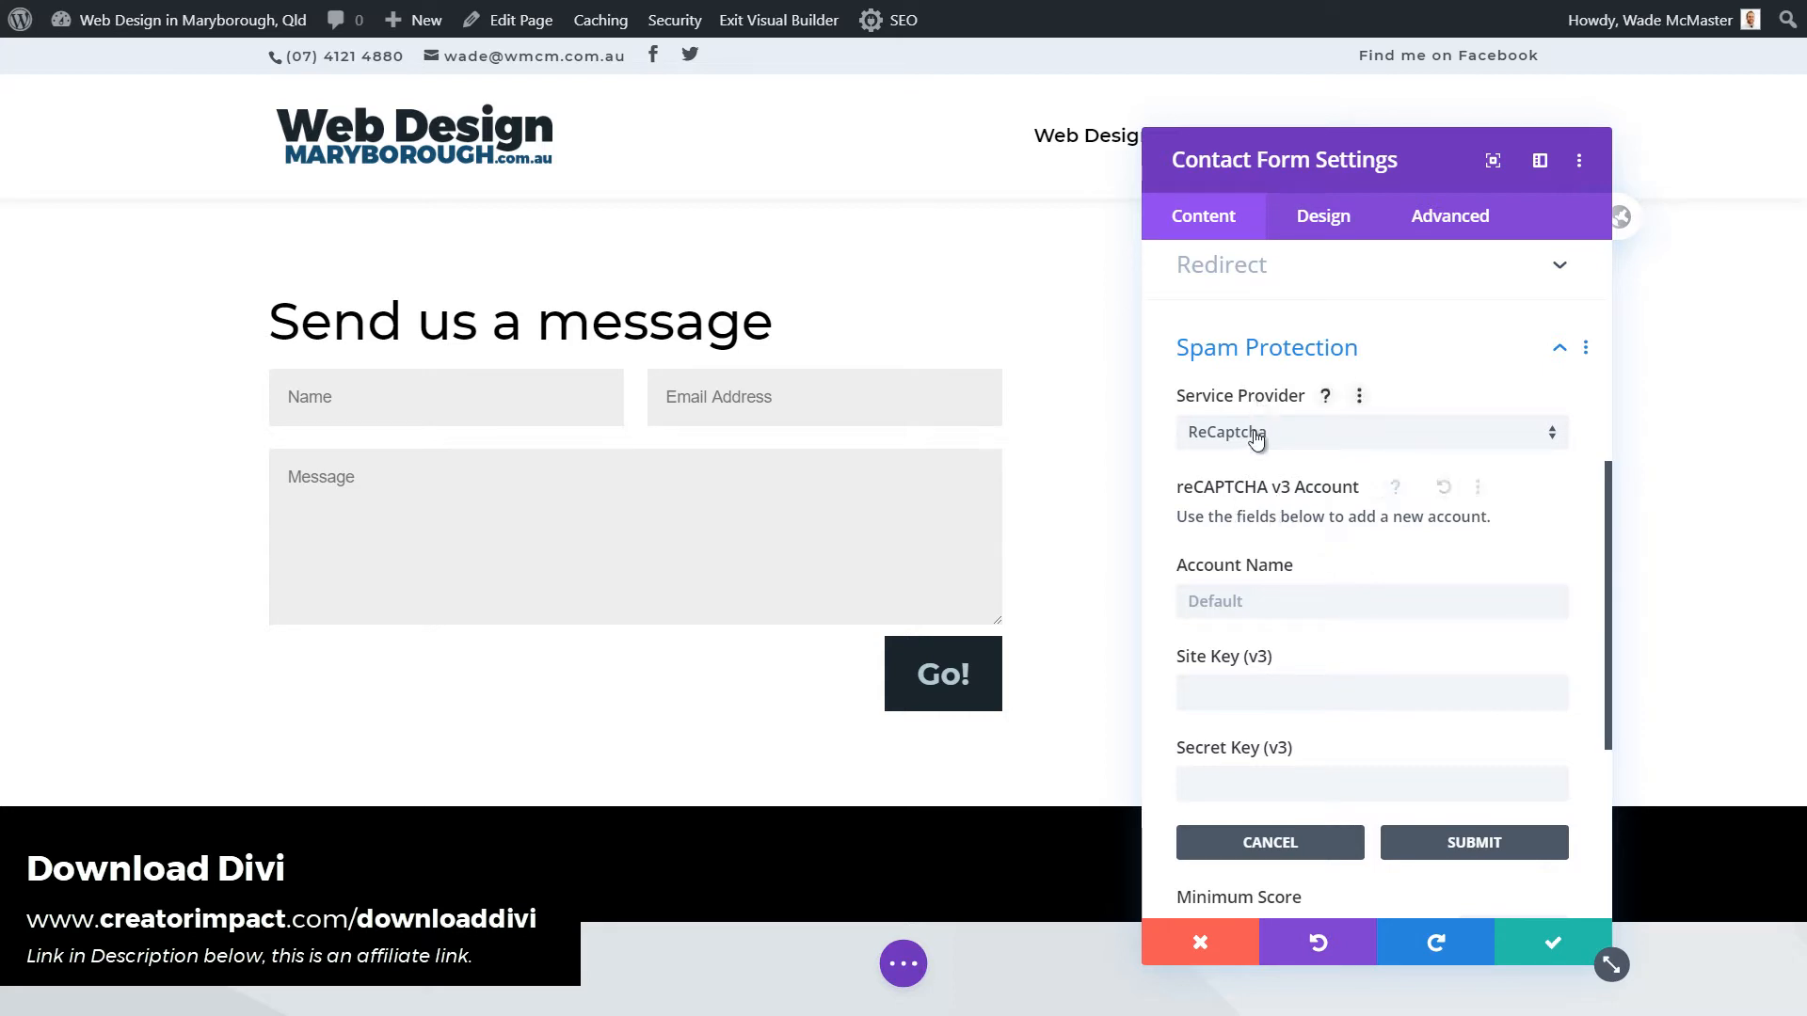
left_click(1270, 598)
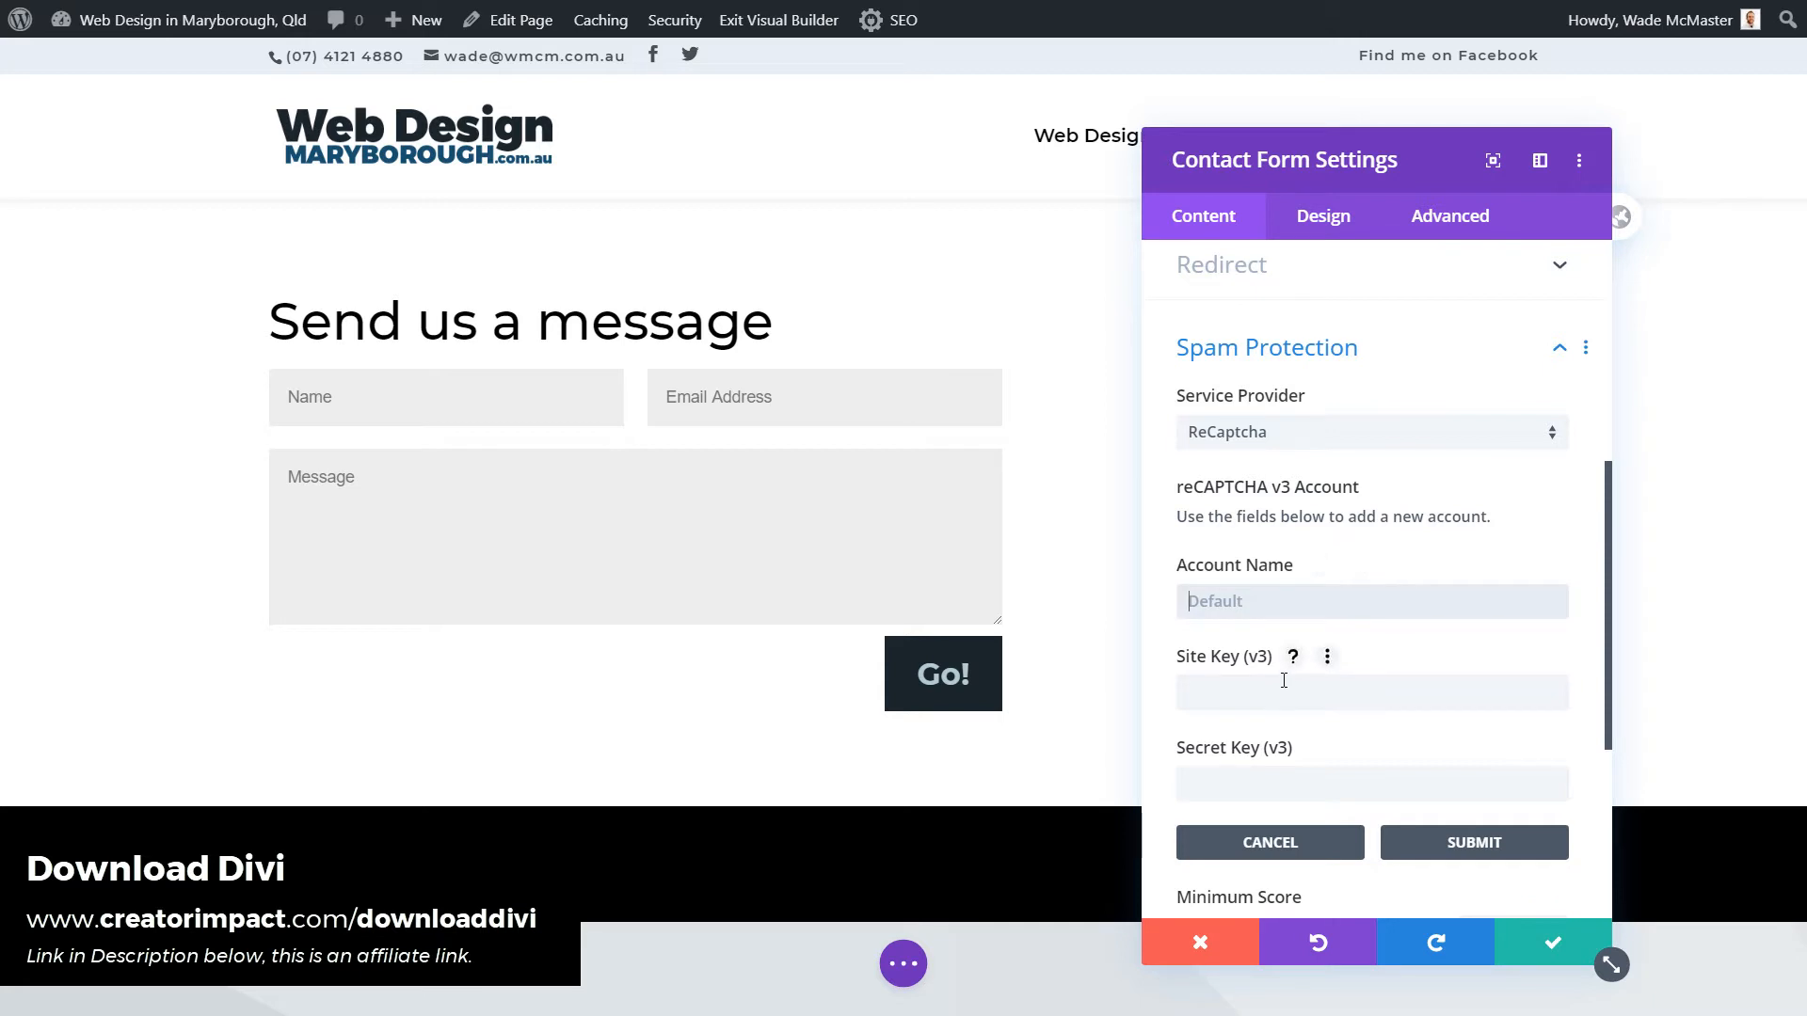
left_click(1286, 782)
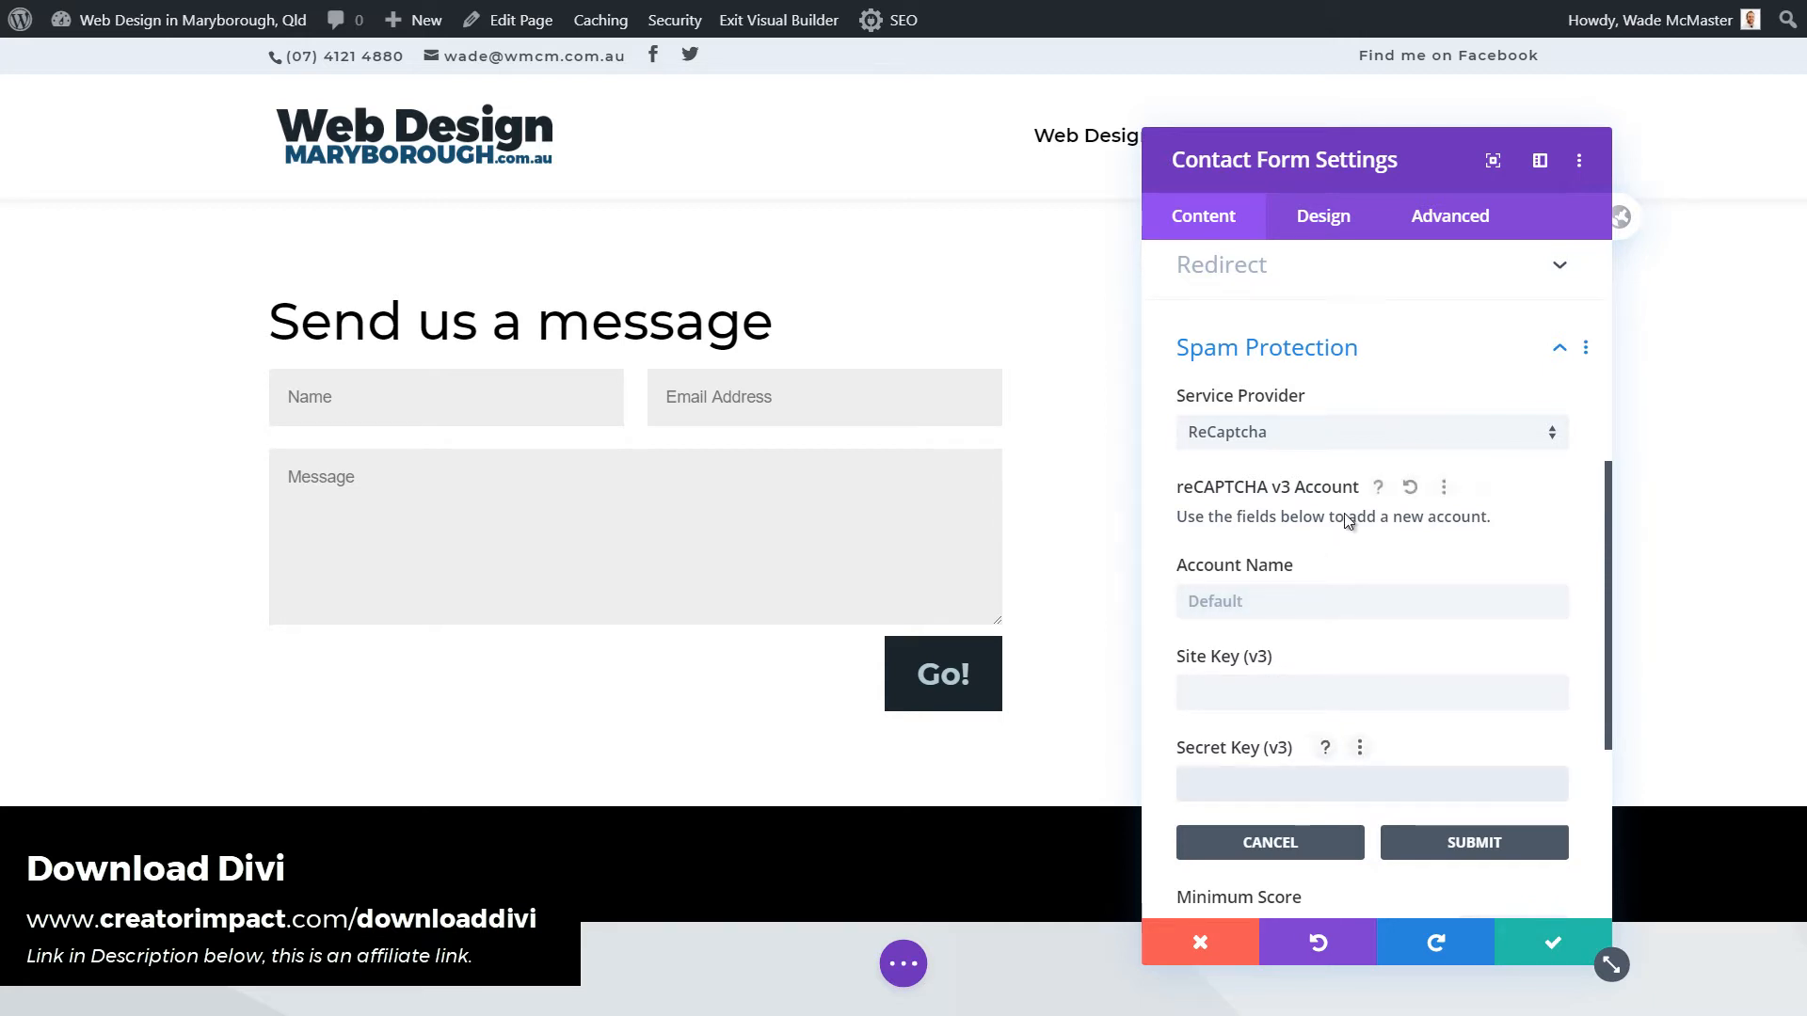
left_click(1448, 488)
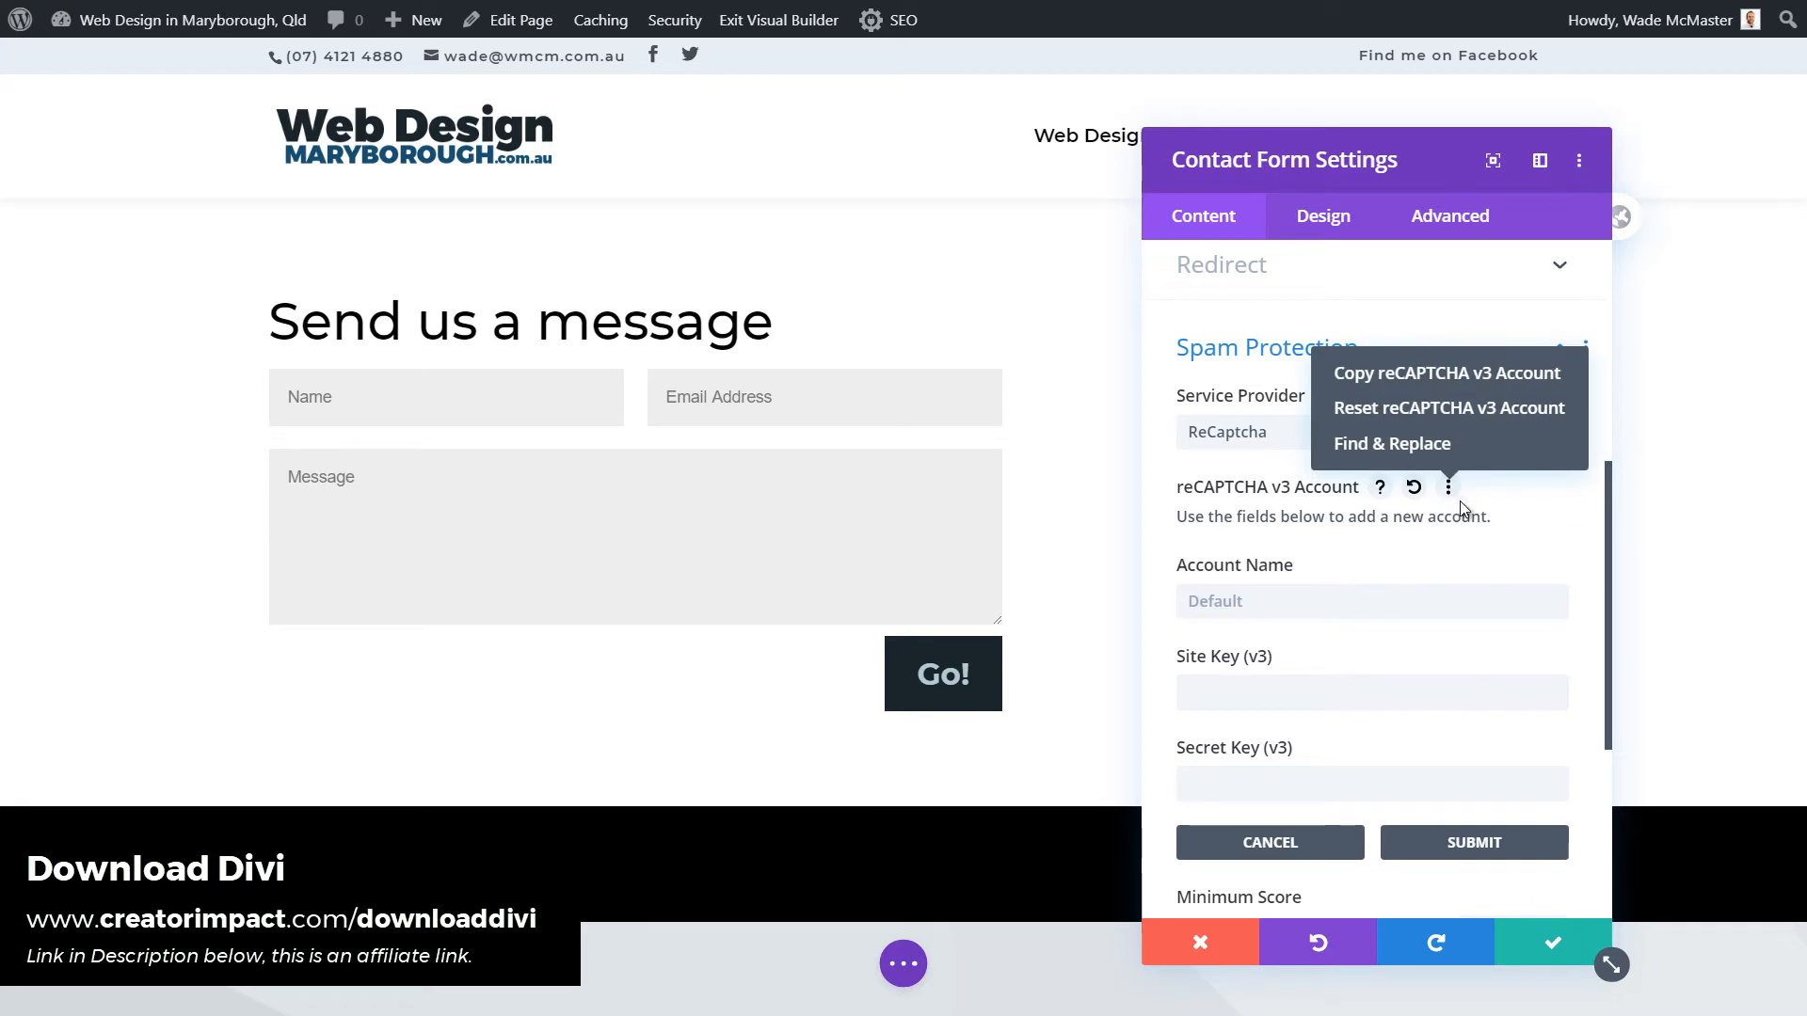
left_click(1513, 511)
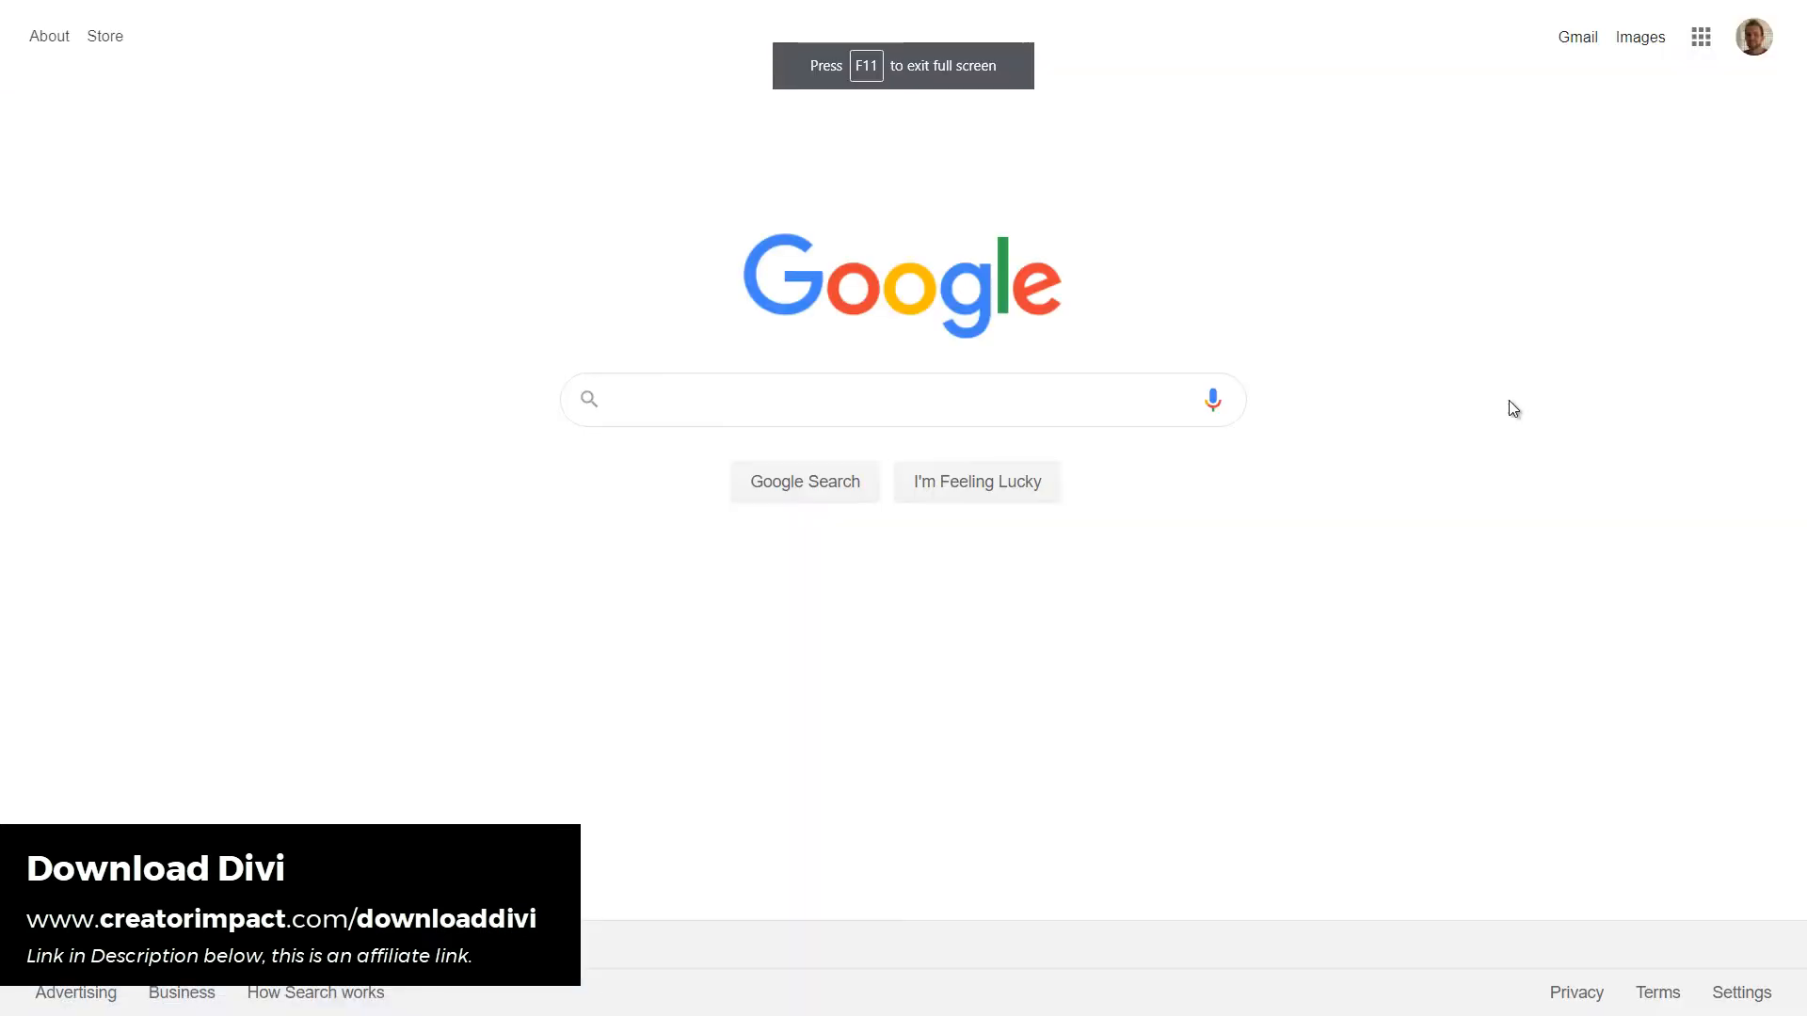
- Switch to Google Search, search for "google recaptcha" and open the official reCAPTCHA site
left_click(821, 410)
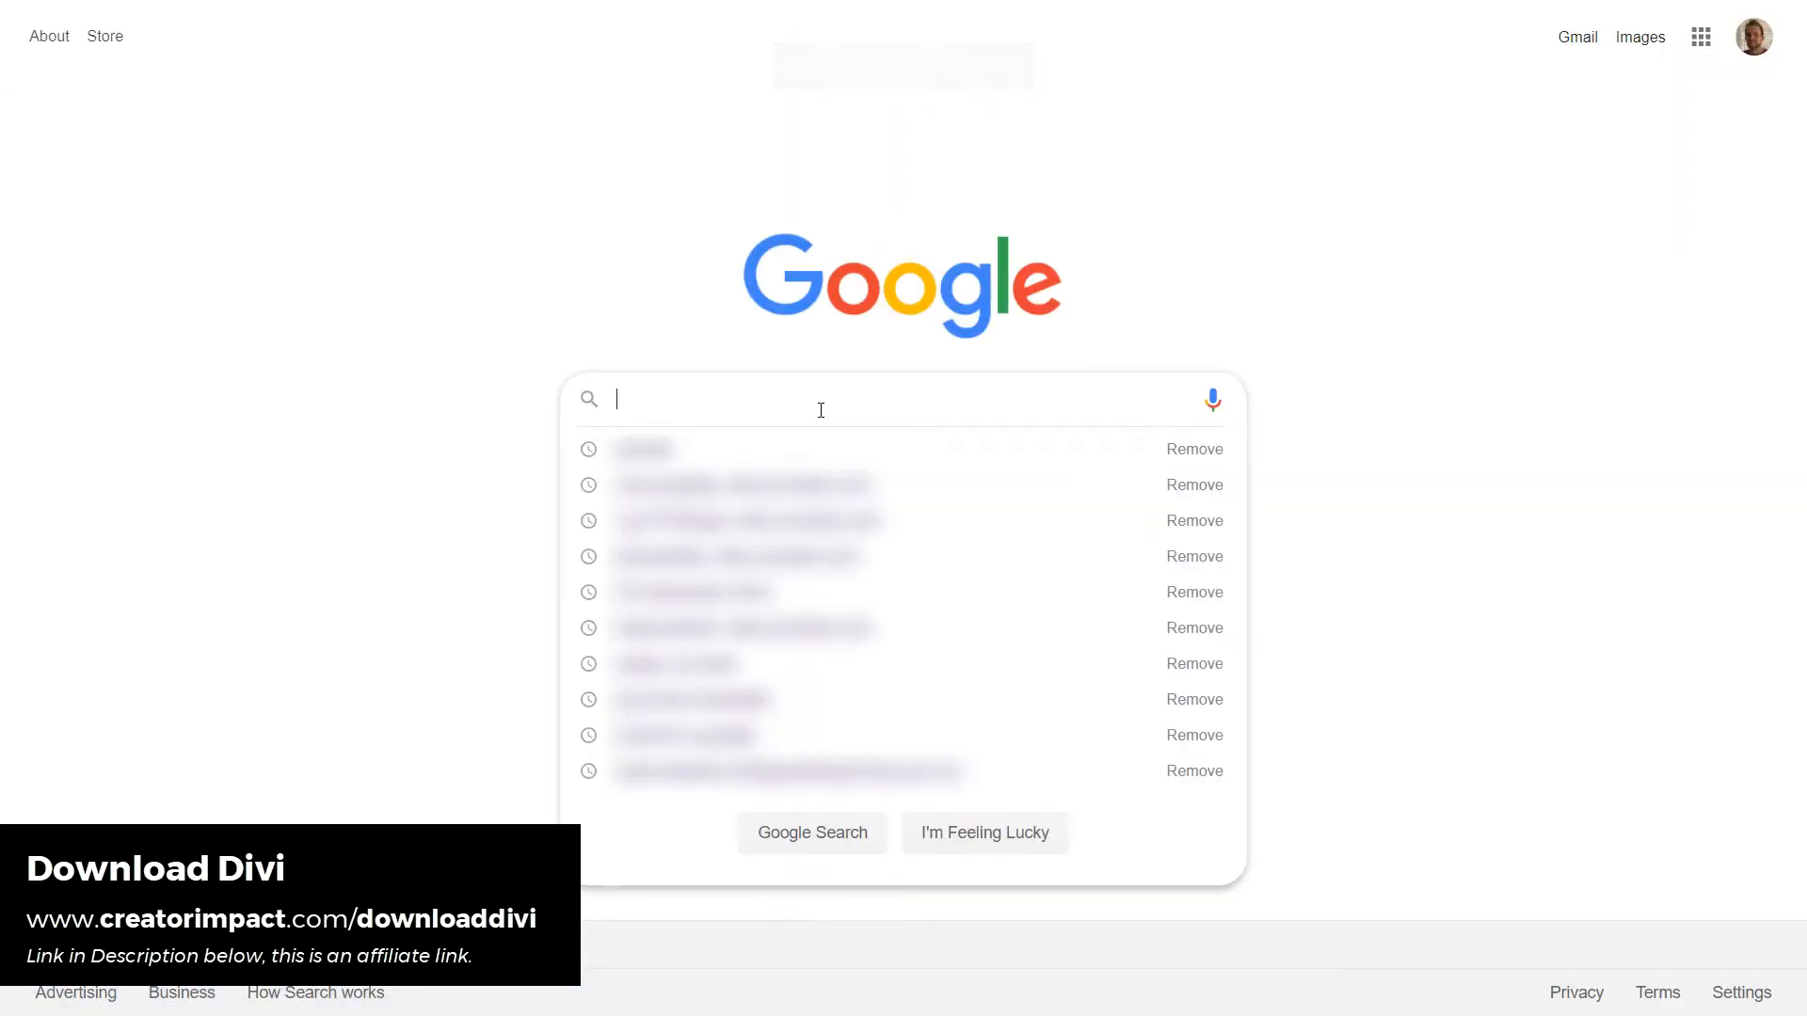
type("google reca")
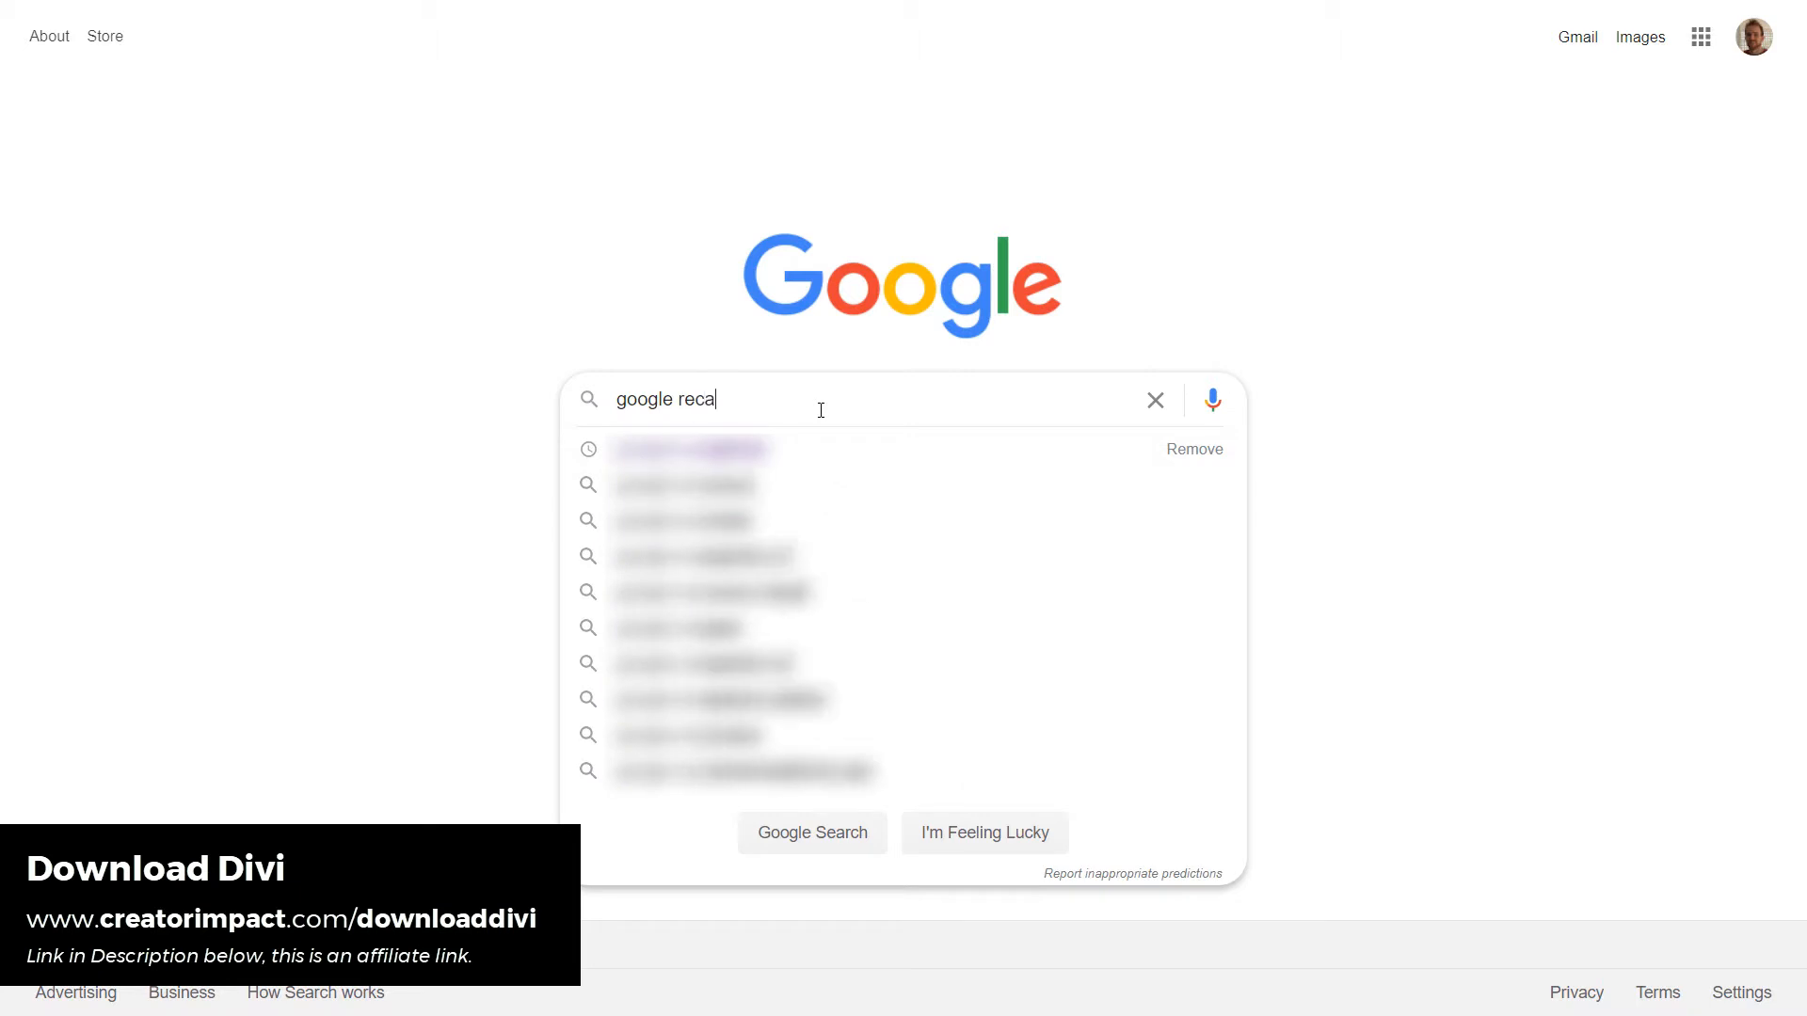
type("ptcha")
key("Return")
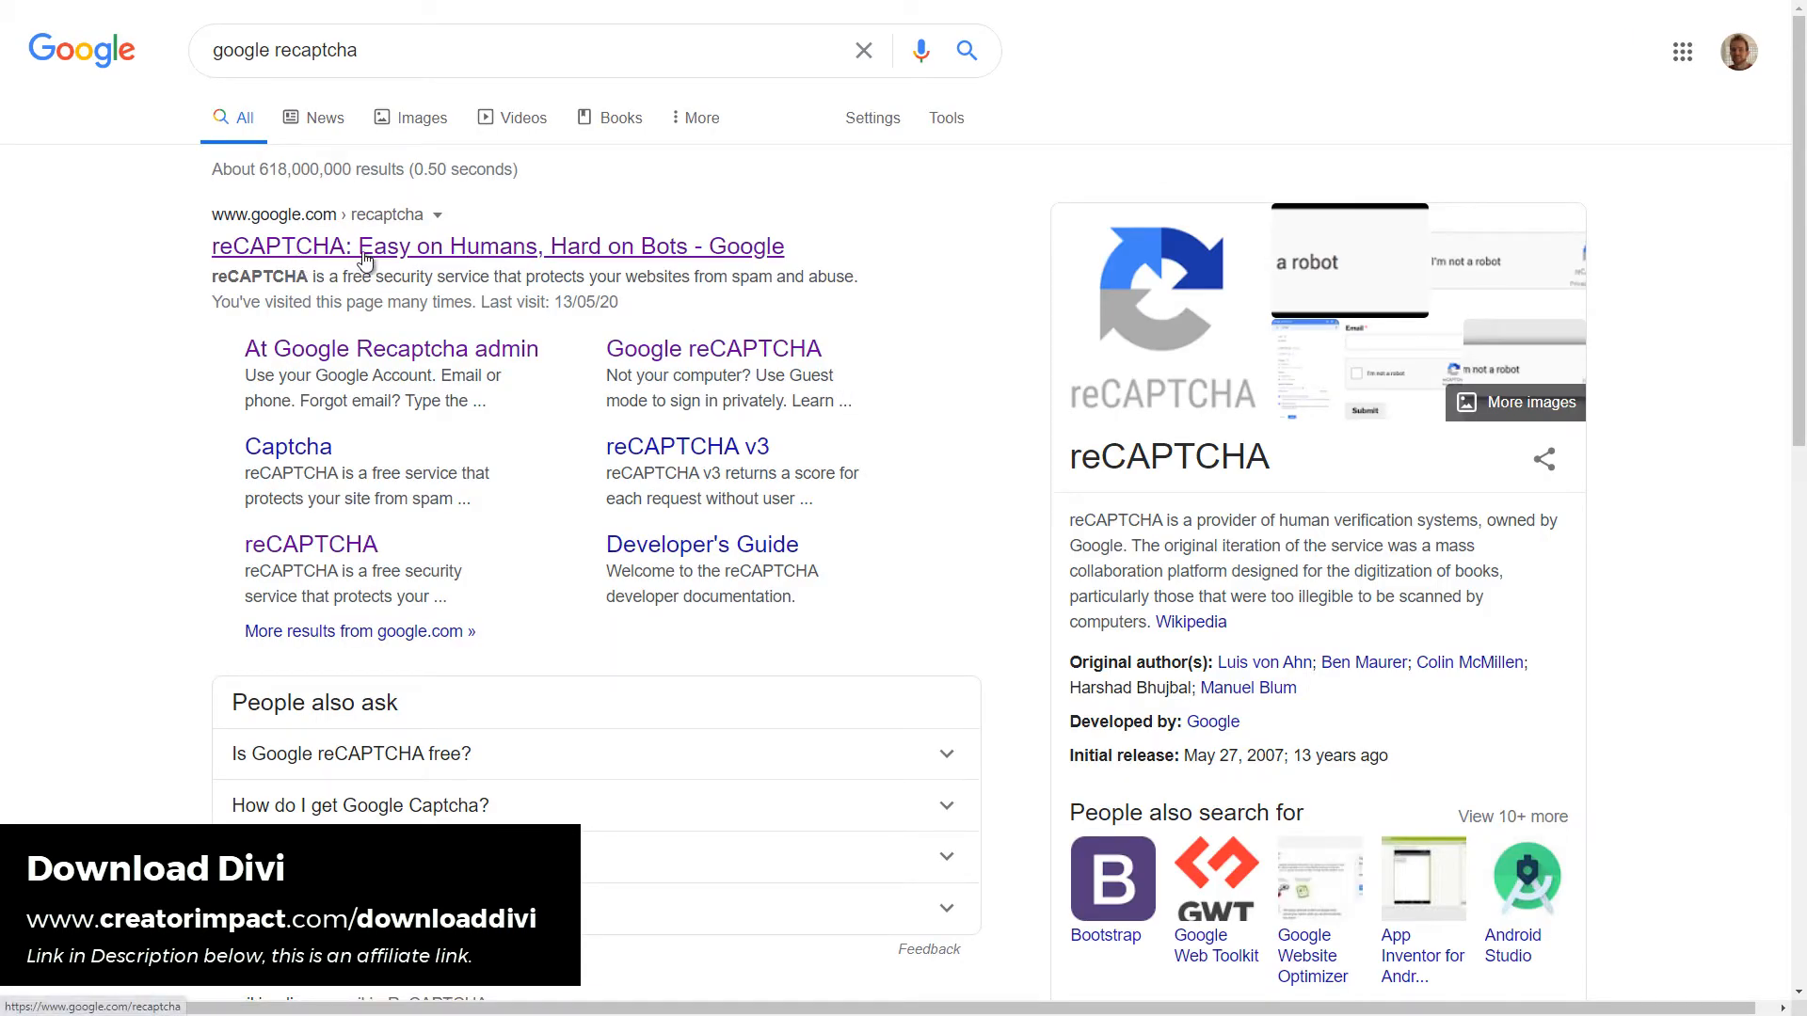
left_click(449, 247)
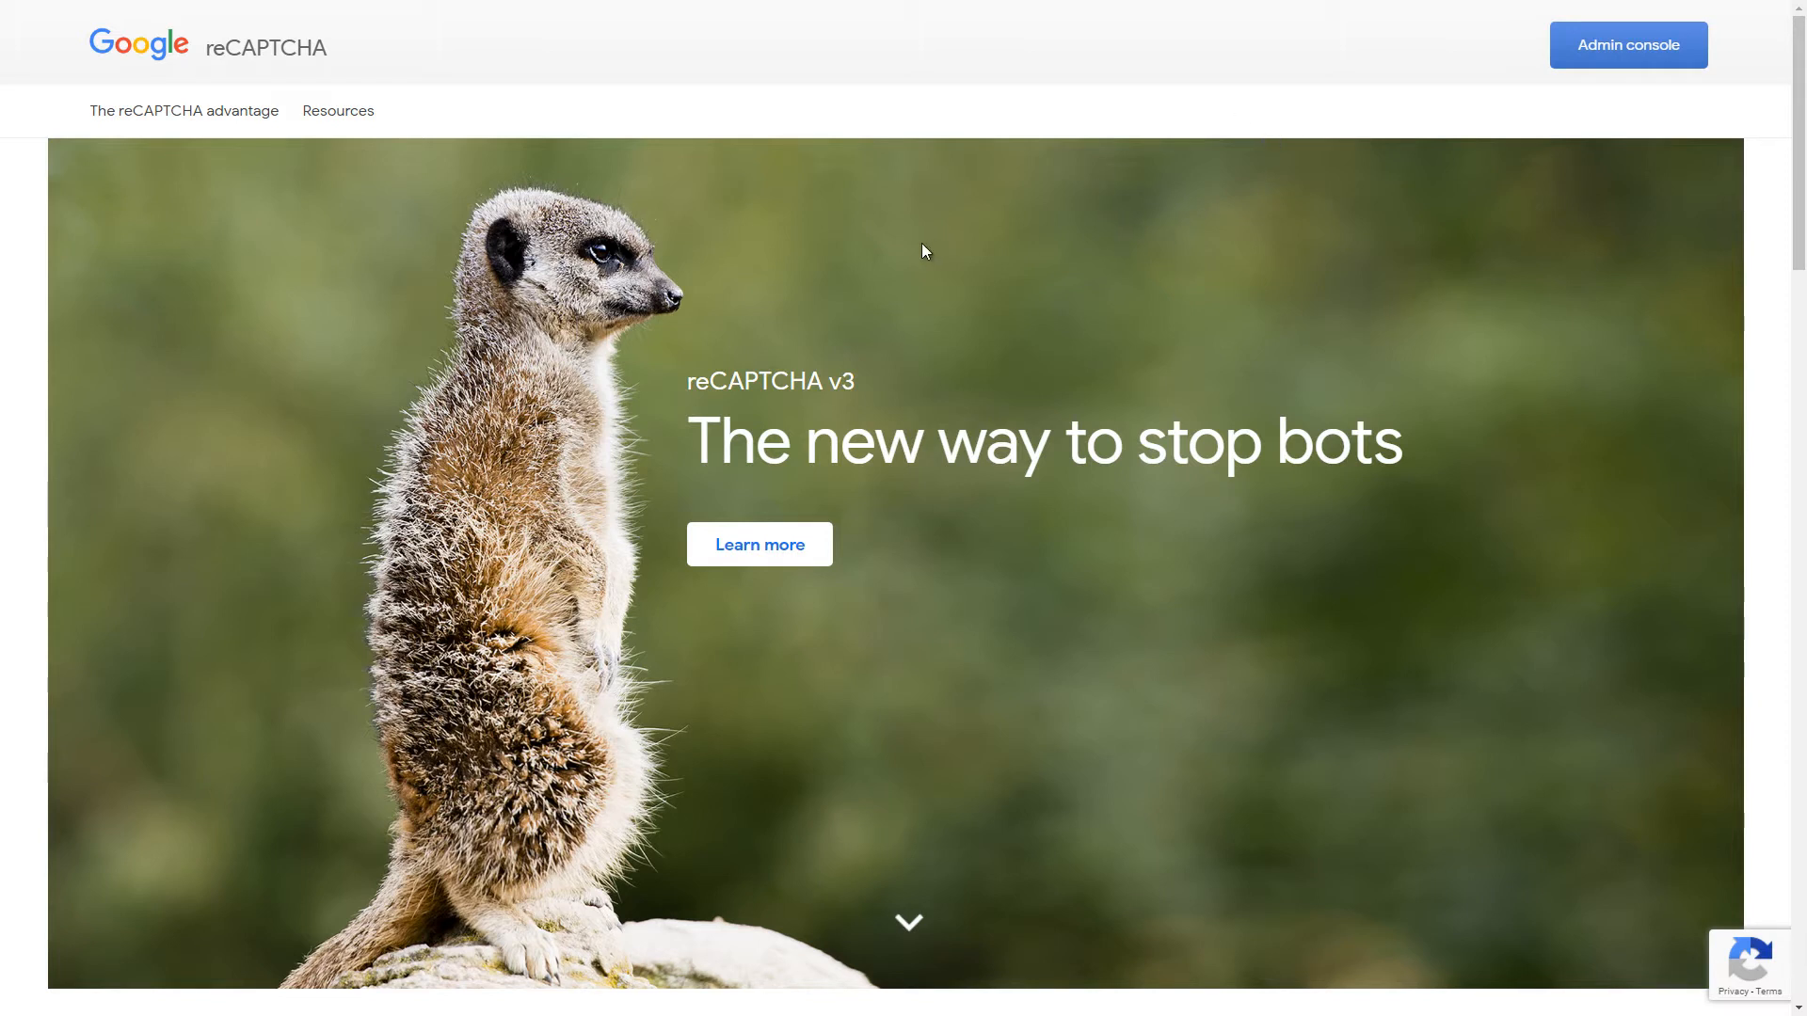
- Start registering a new site in the reCAPTCHA admin console, labelled webdesignmaryborough.com.au
left_click(1599, 52)
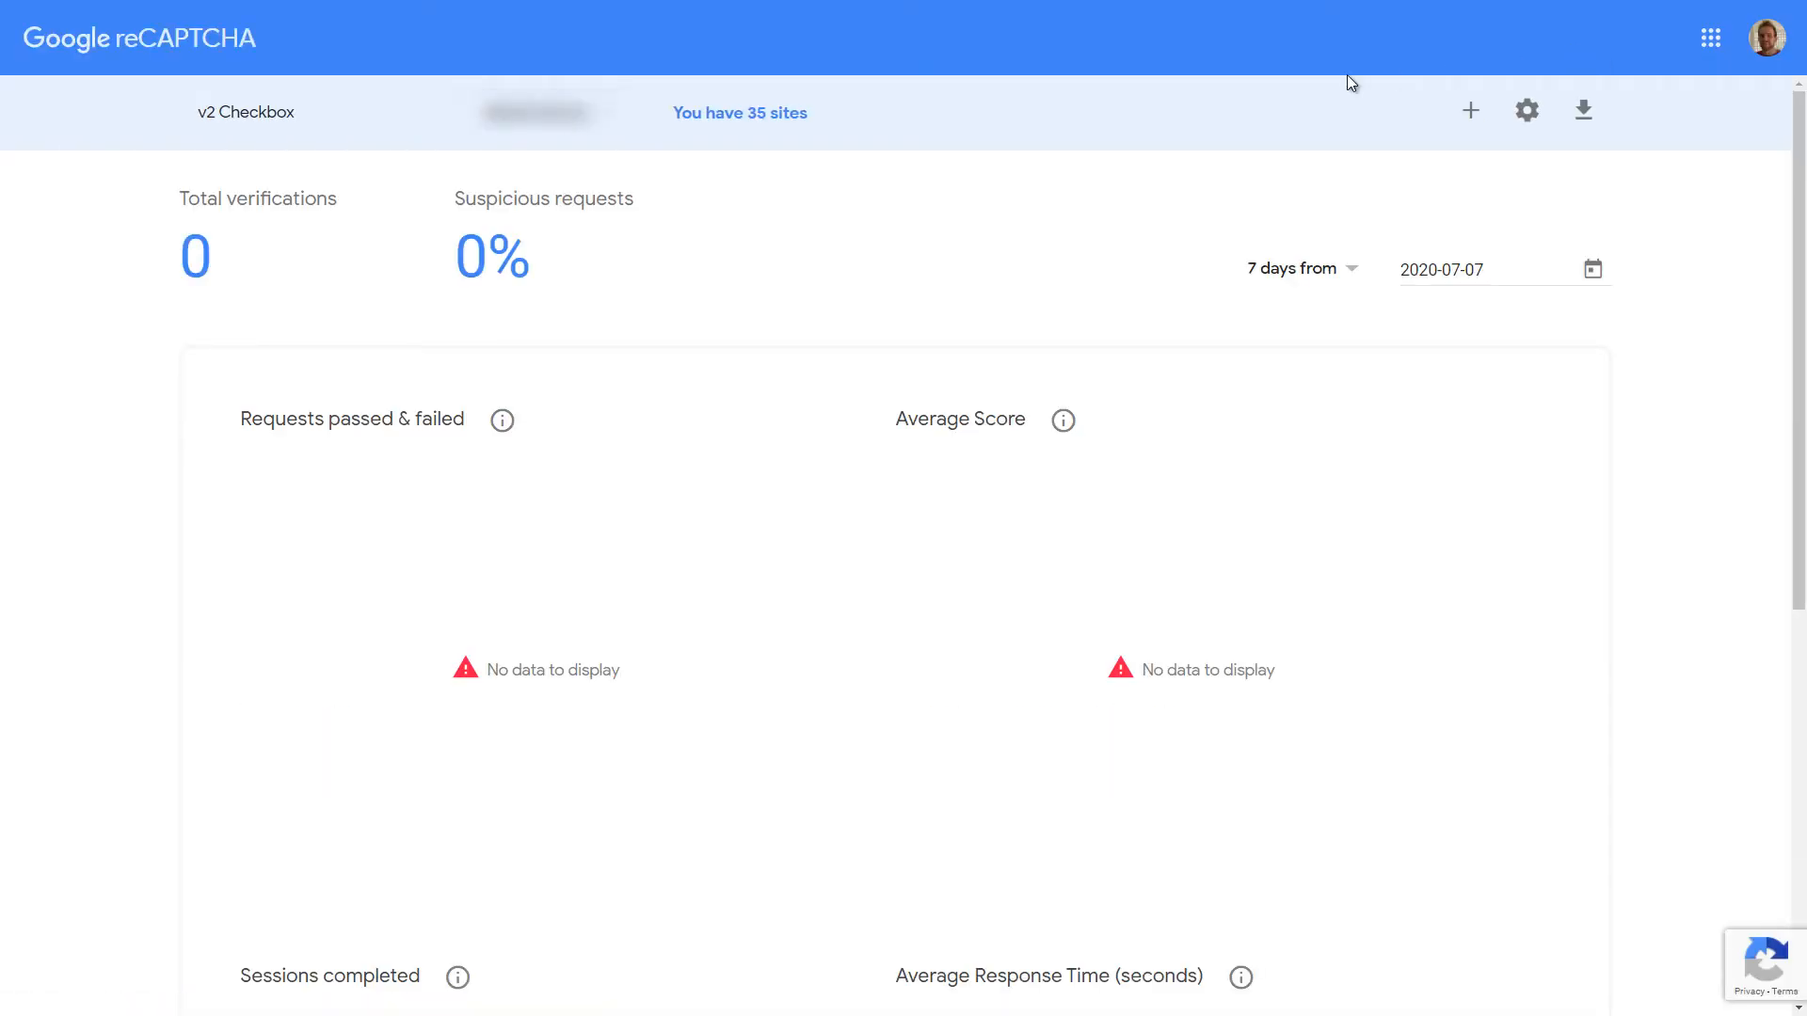
left_click(1471, 111)
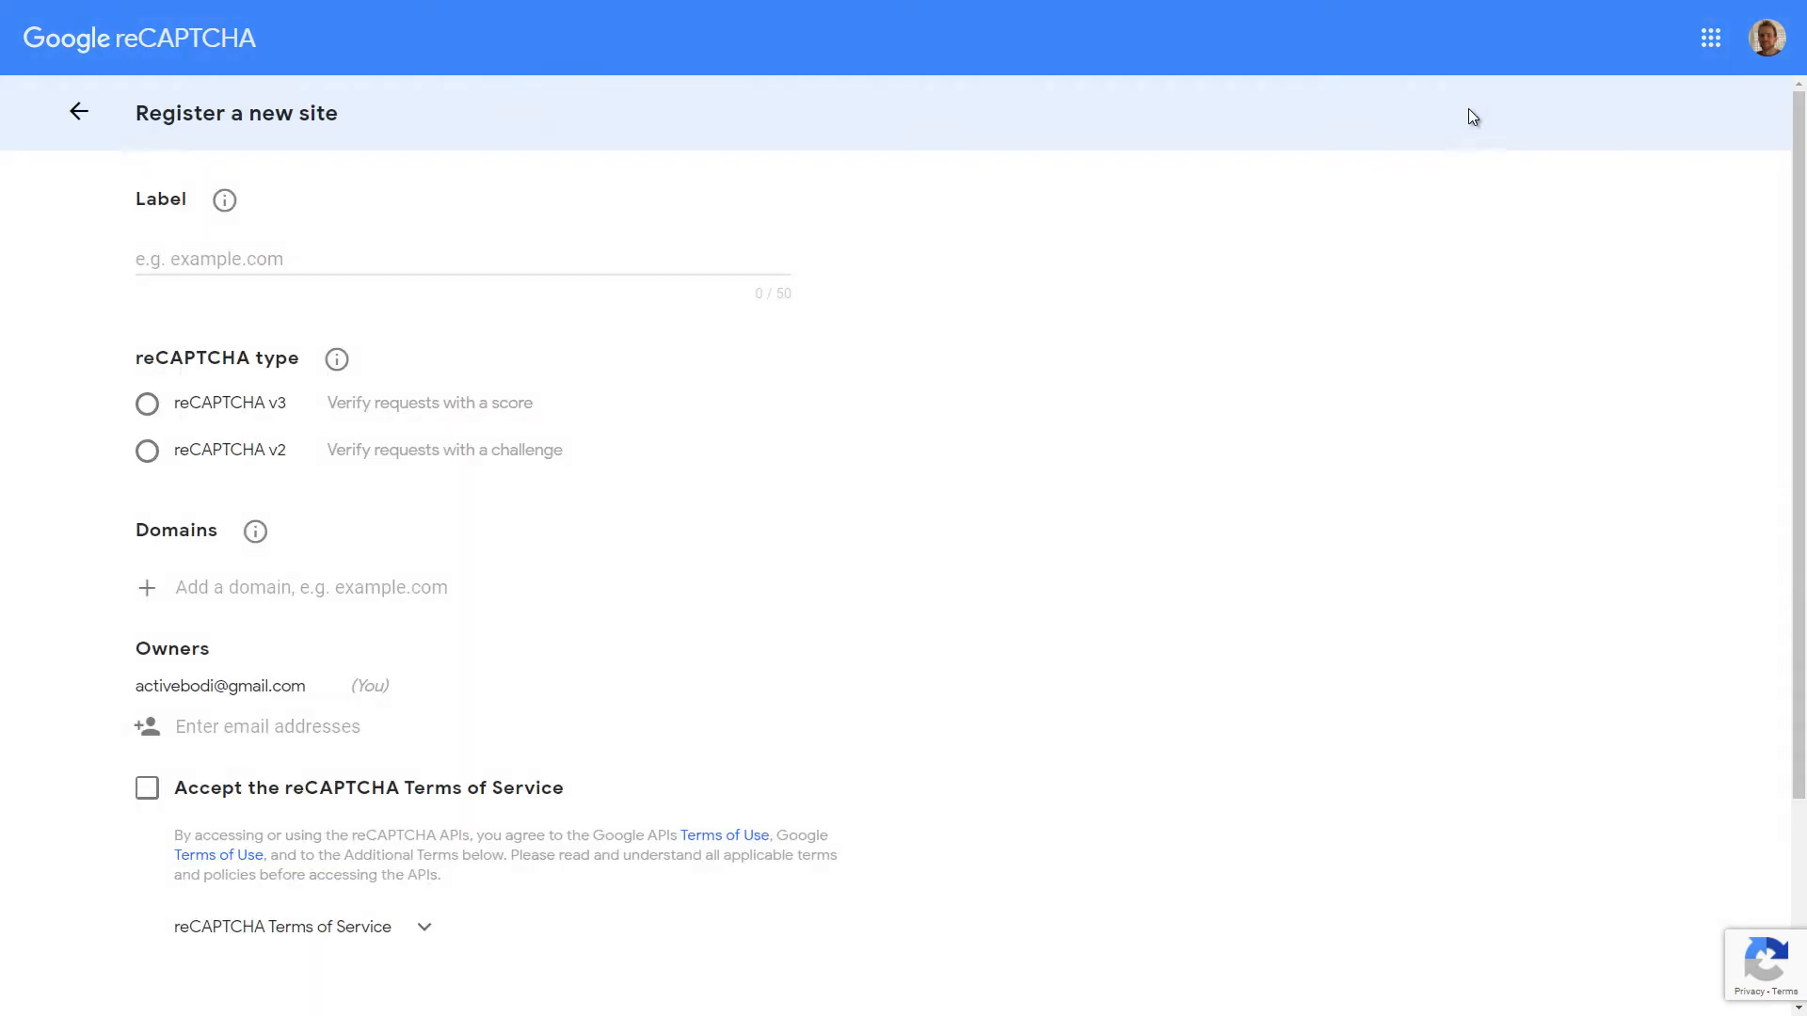
left_click(373, 259)
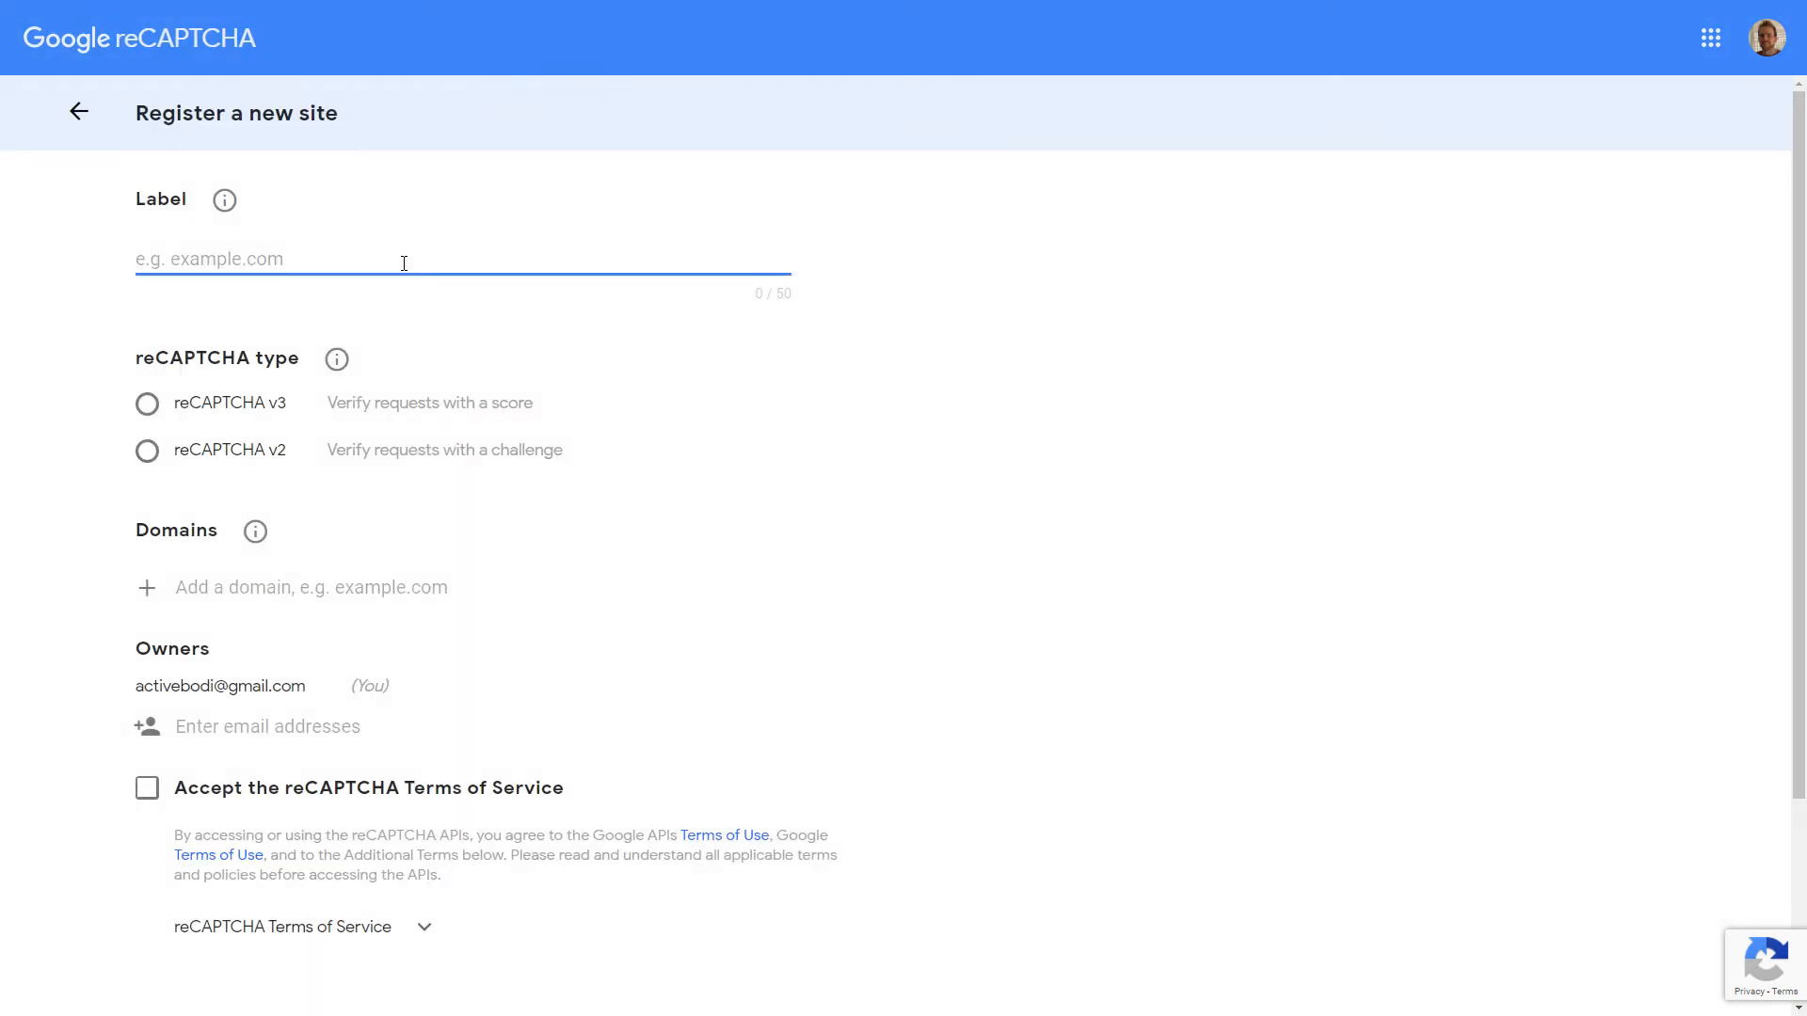
type("ma")
type("bdesignmarfyboroug")
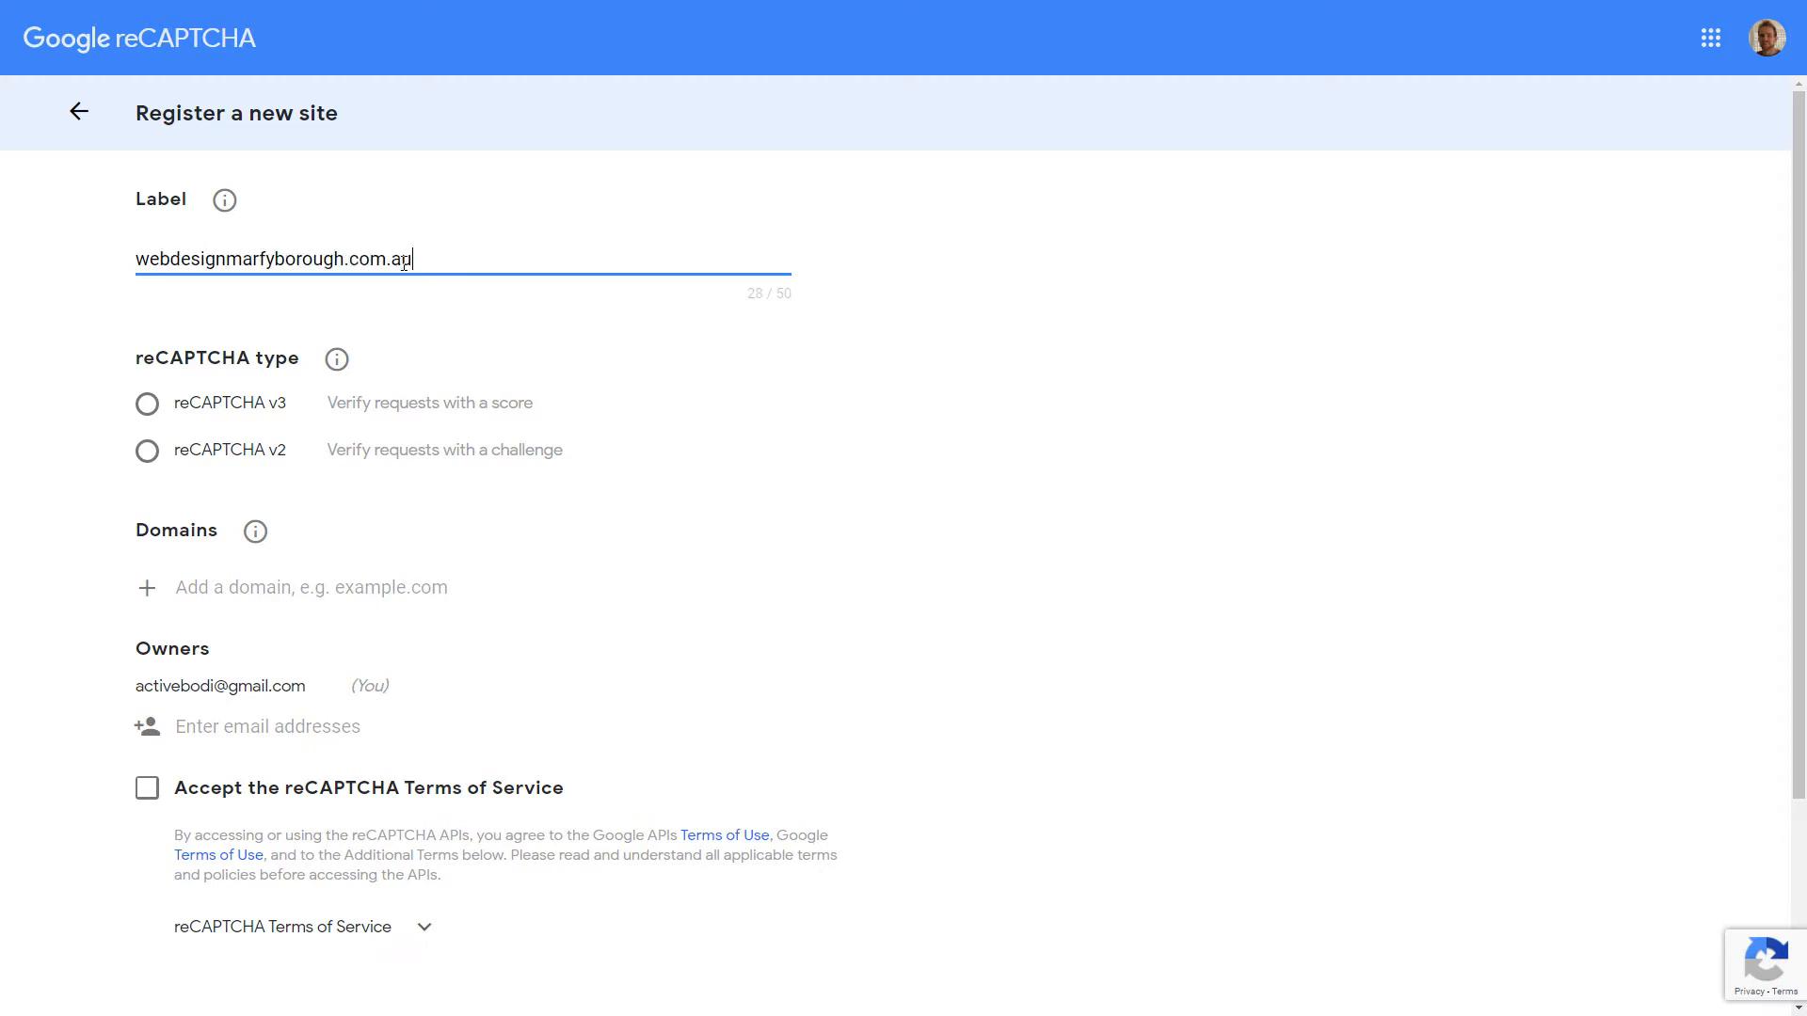
left_click(267, 257)
key("BackSpace")
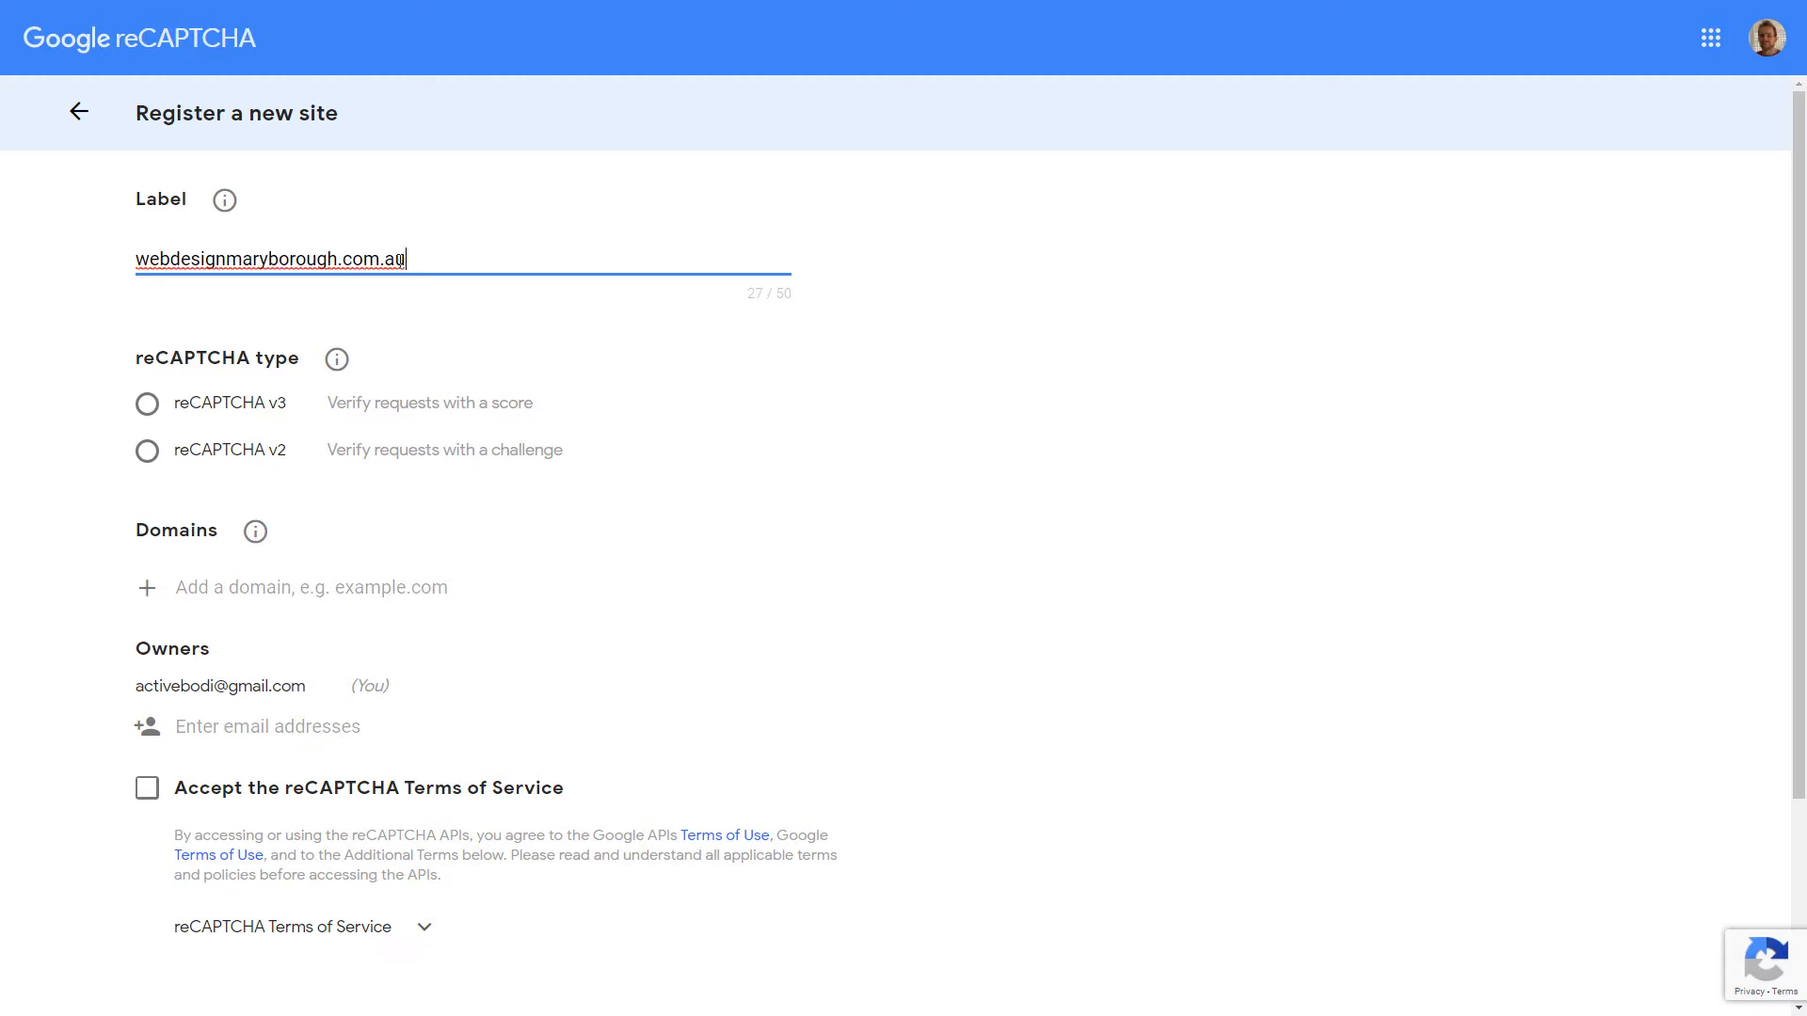
- Choose reCAPTCHA v3 as the type and copy the label webdesignmaryborough.com.au in as the site's domain
left_click_drag(401, 260, 123, 266)
right_click(227, 258)
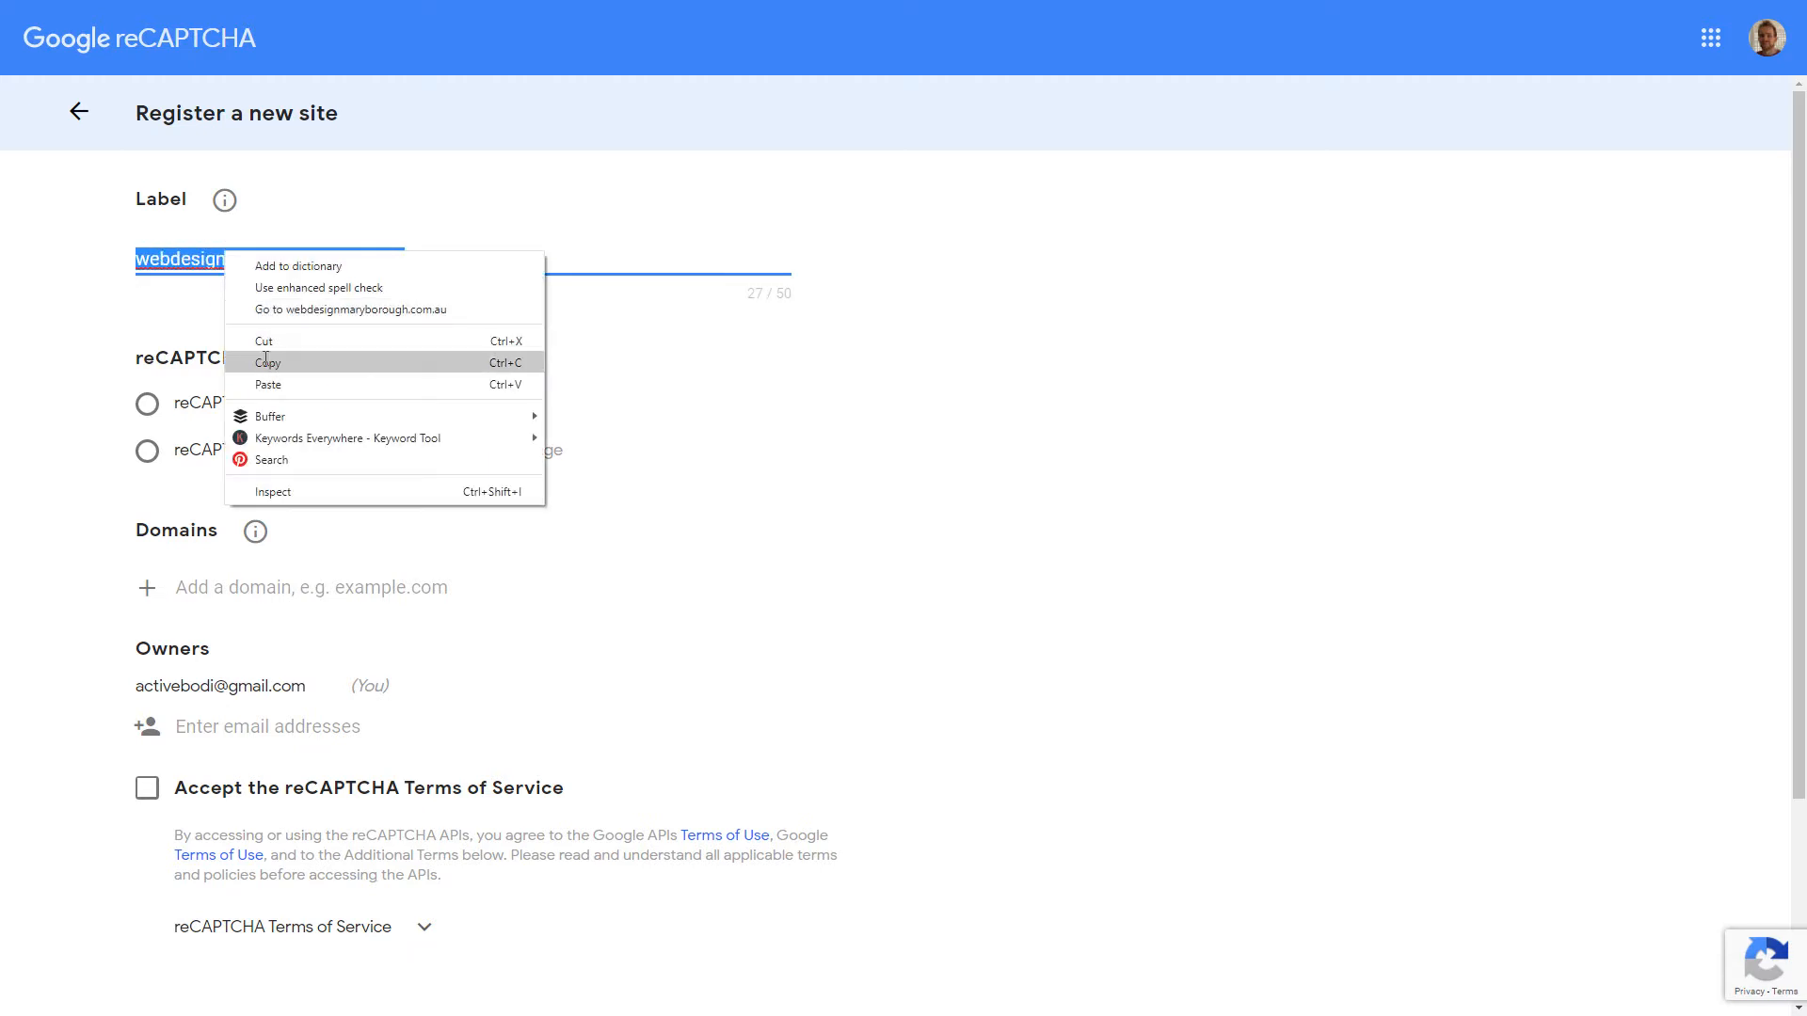
left_click(273, 359)
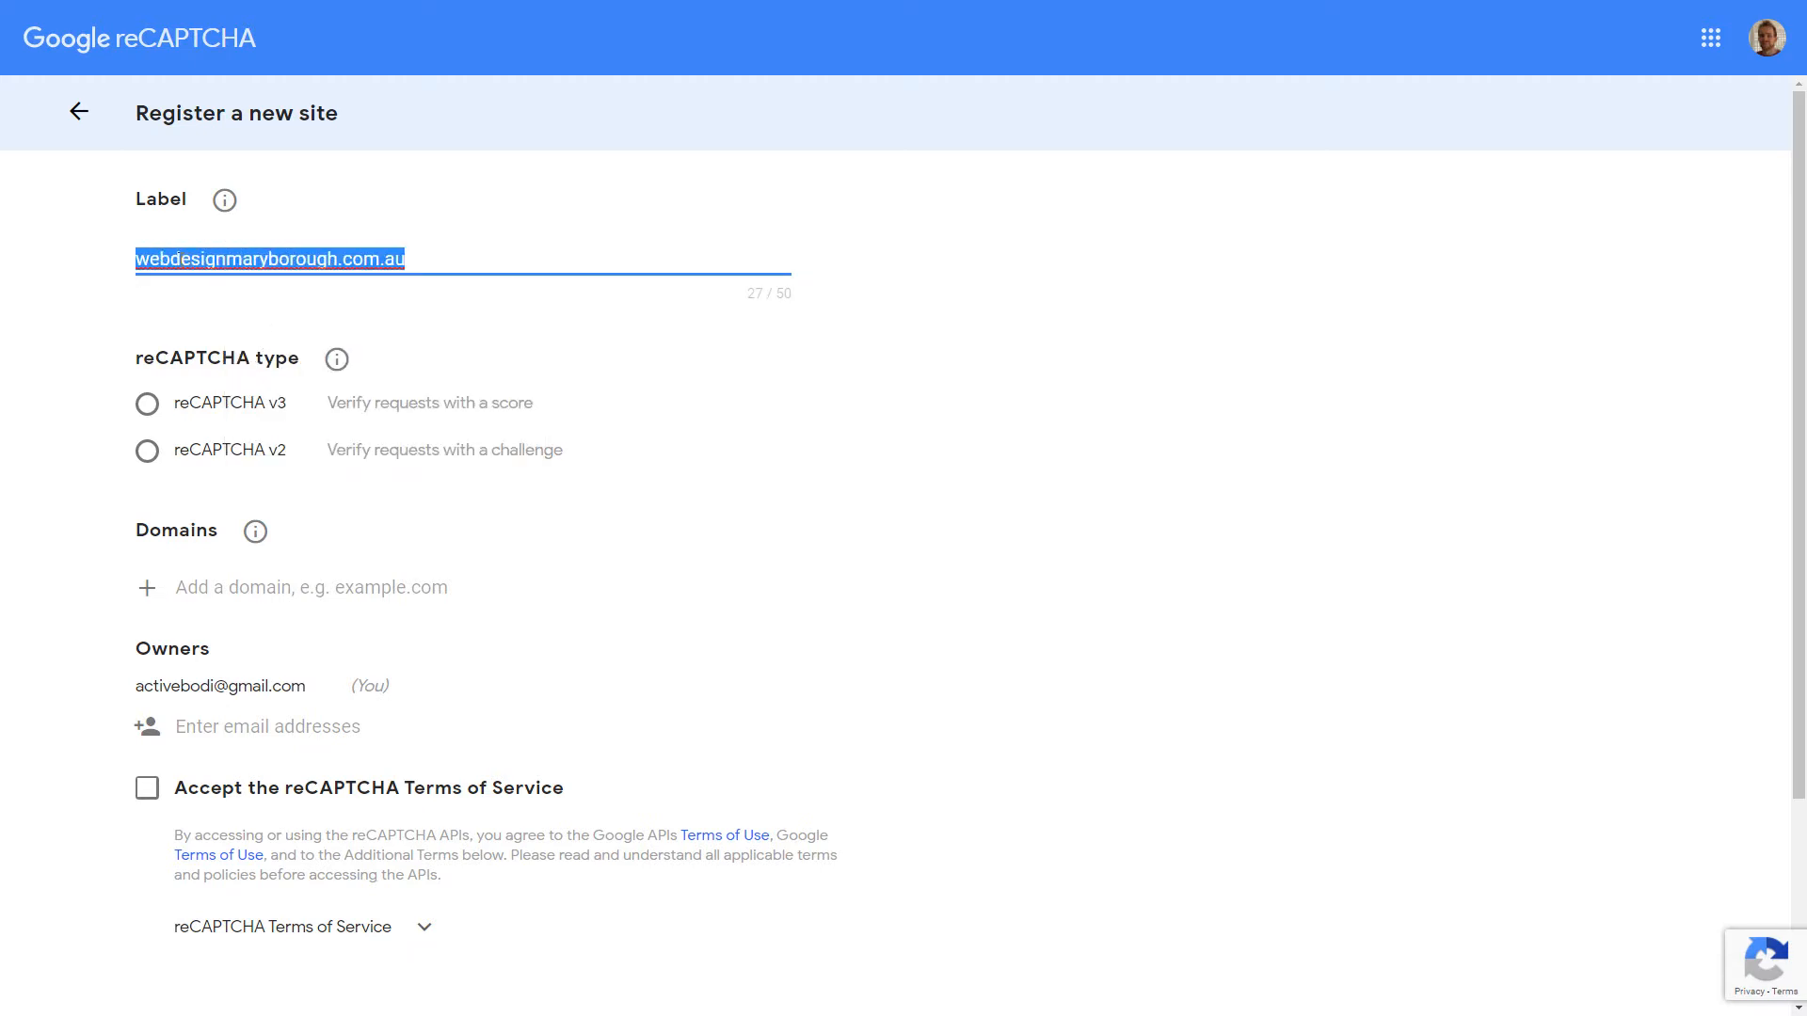
left_click(149, 406)
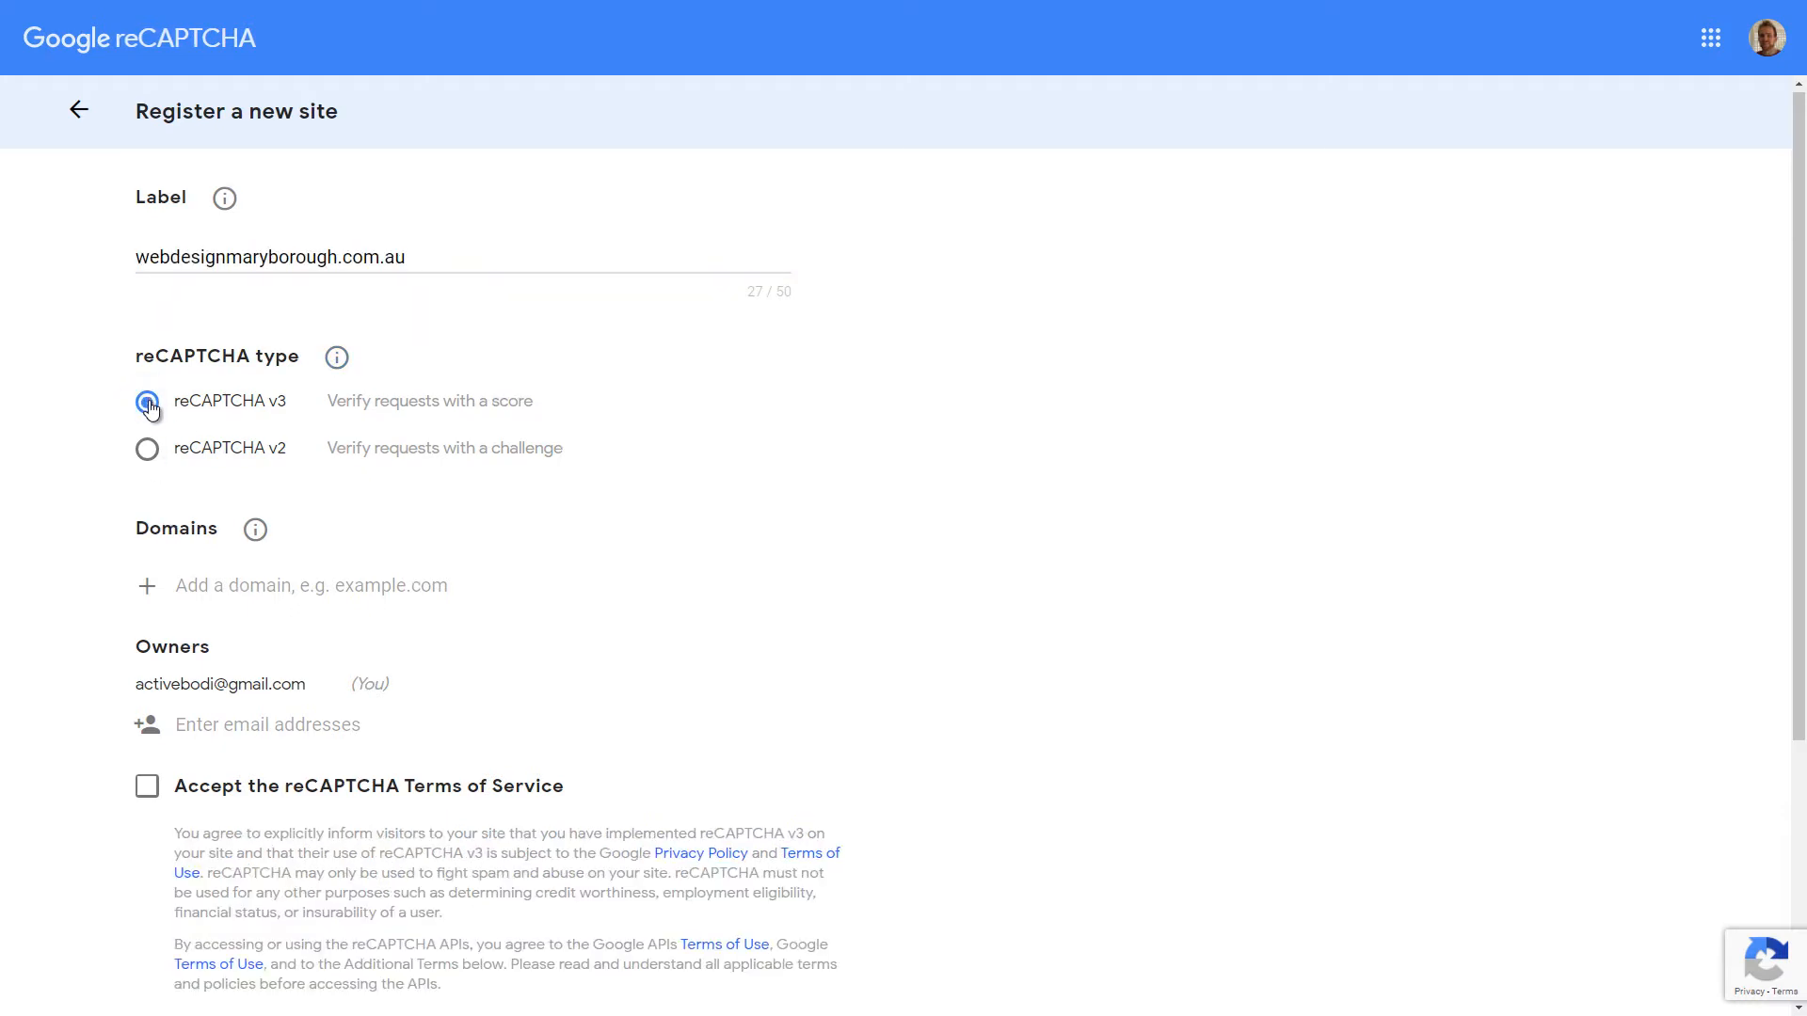
scroll(252, 320, "down", 3)
left_click(250, 323)
key("ctrl+v")
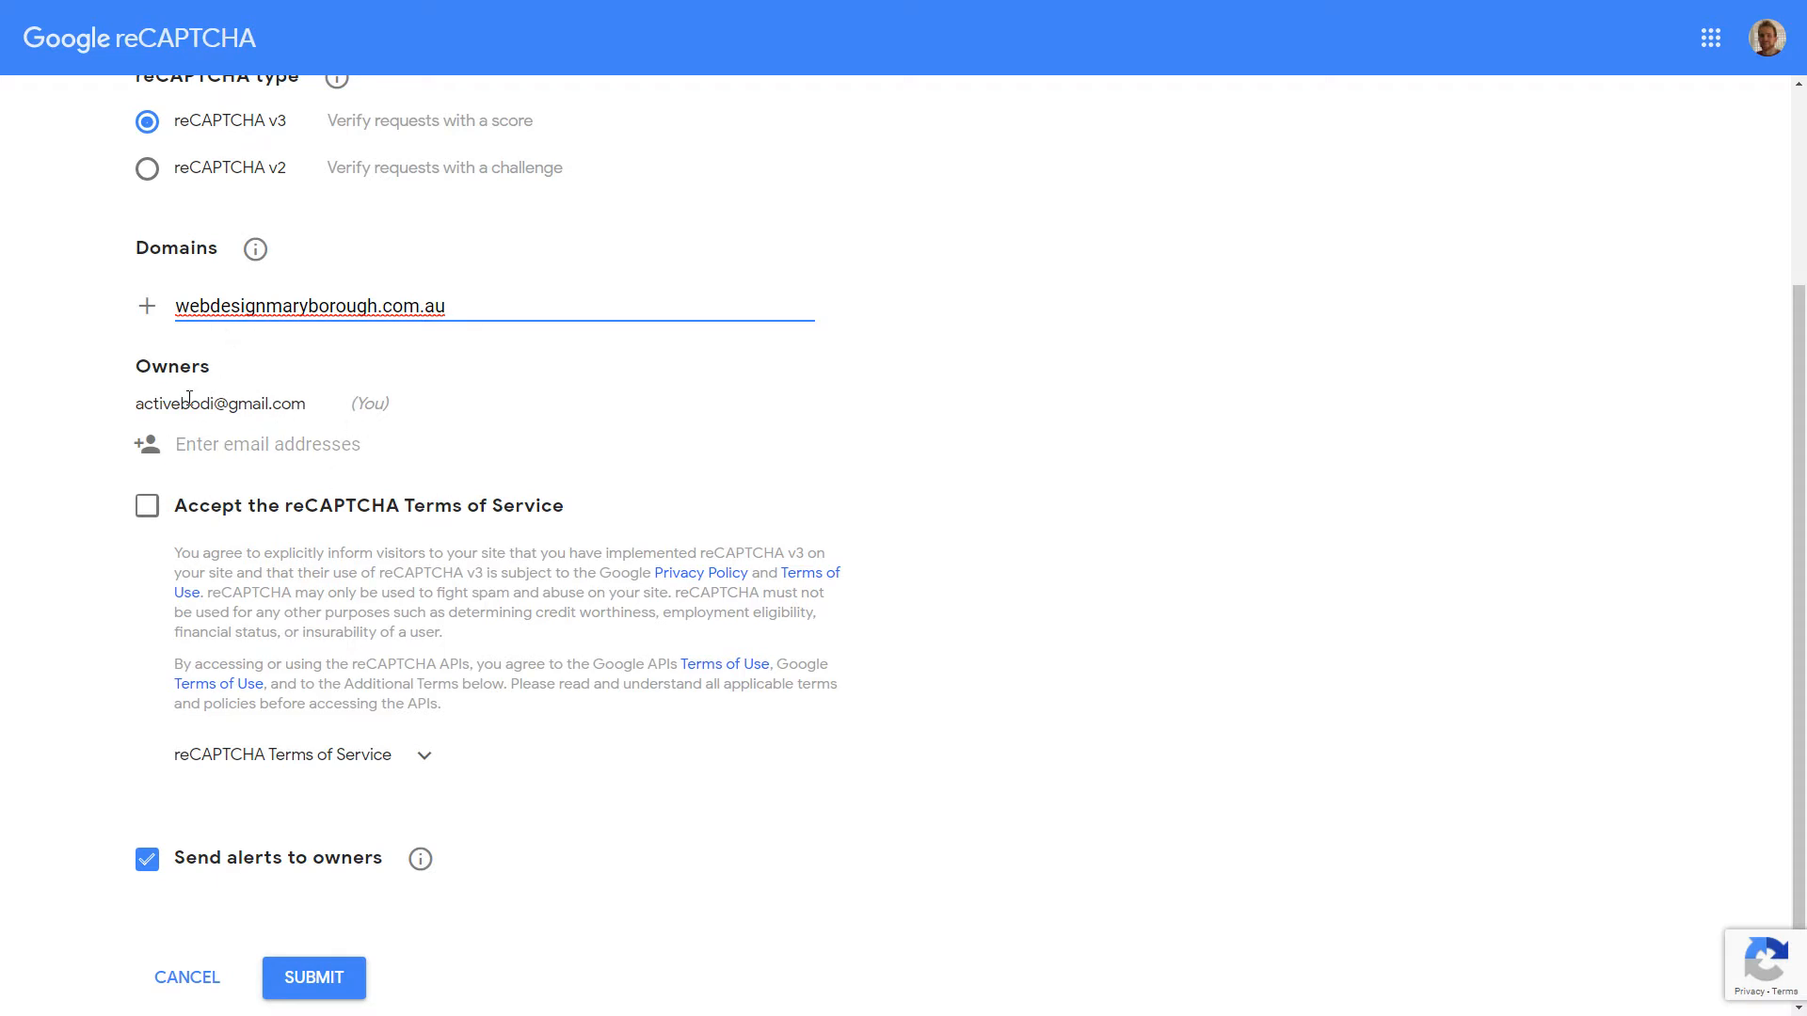
- Accept the reCAPTCHA Terms of Service, turn off alerts to owners and submit the site registration
scroll(298, 449, "down", 1)
left_click(147, 409)
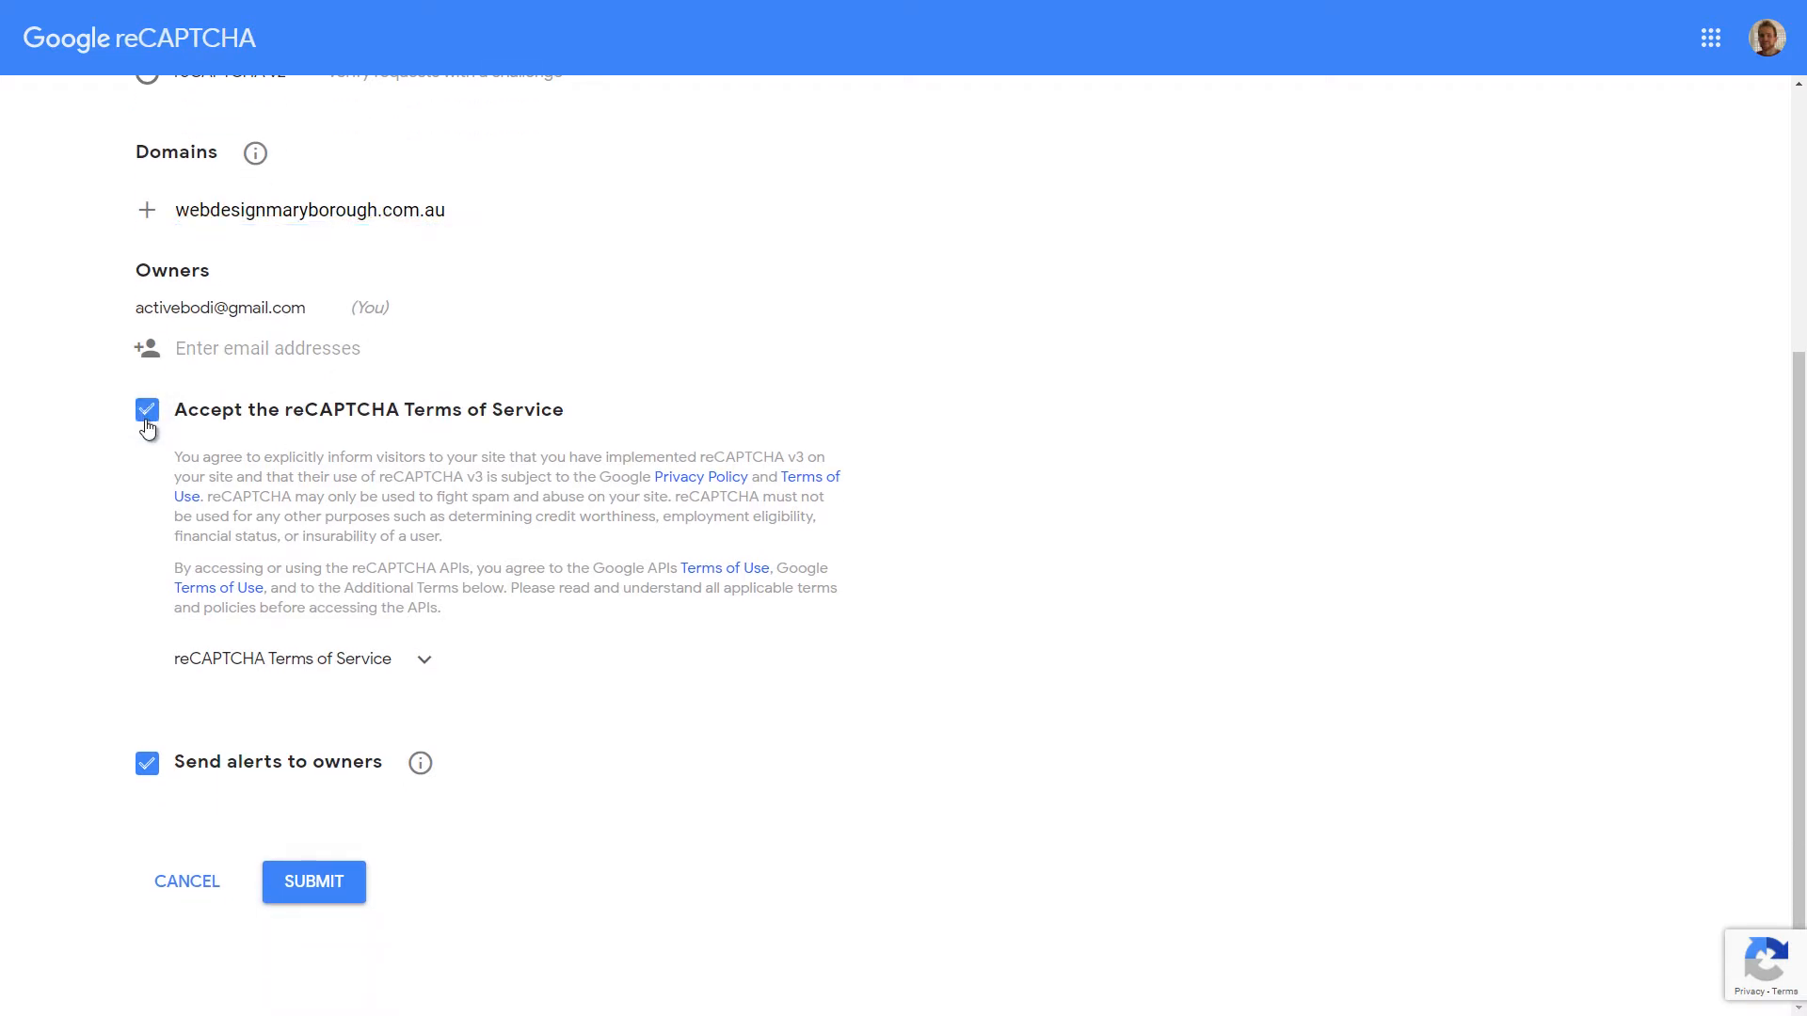
left_click(148, 768)
mouse_move(420, 763)
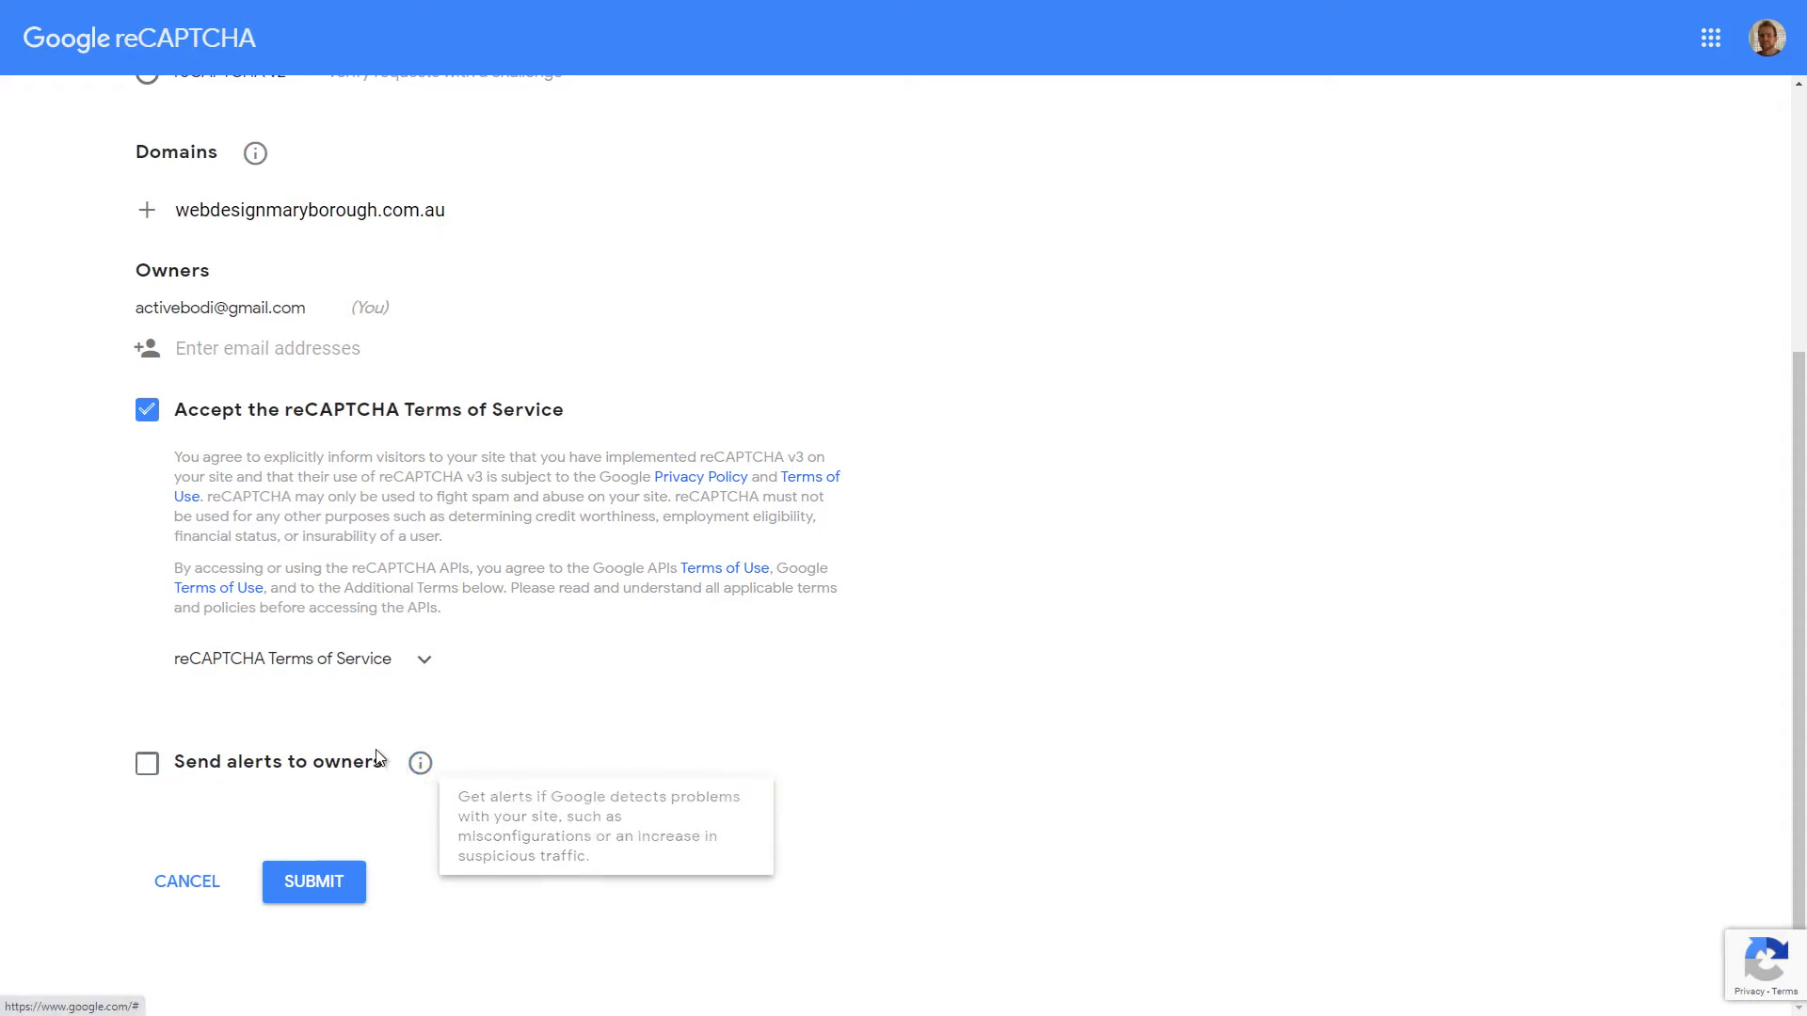
left_click(309, 885)
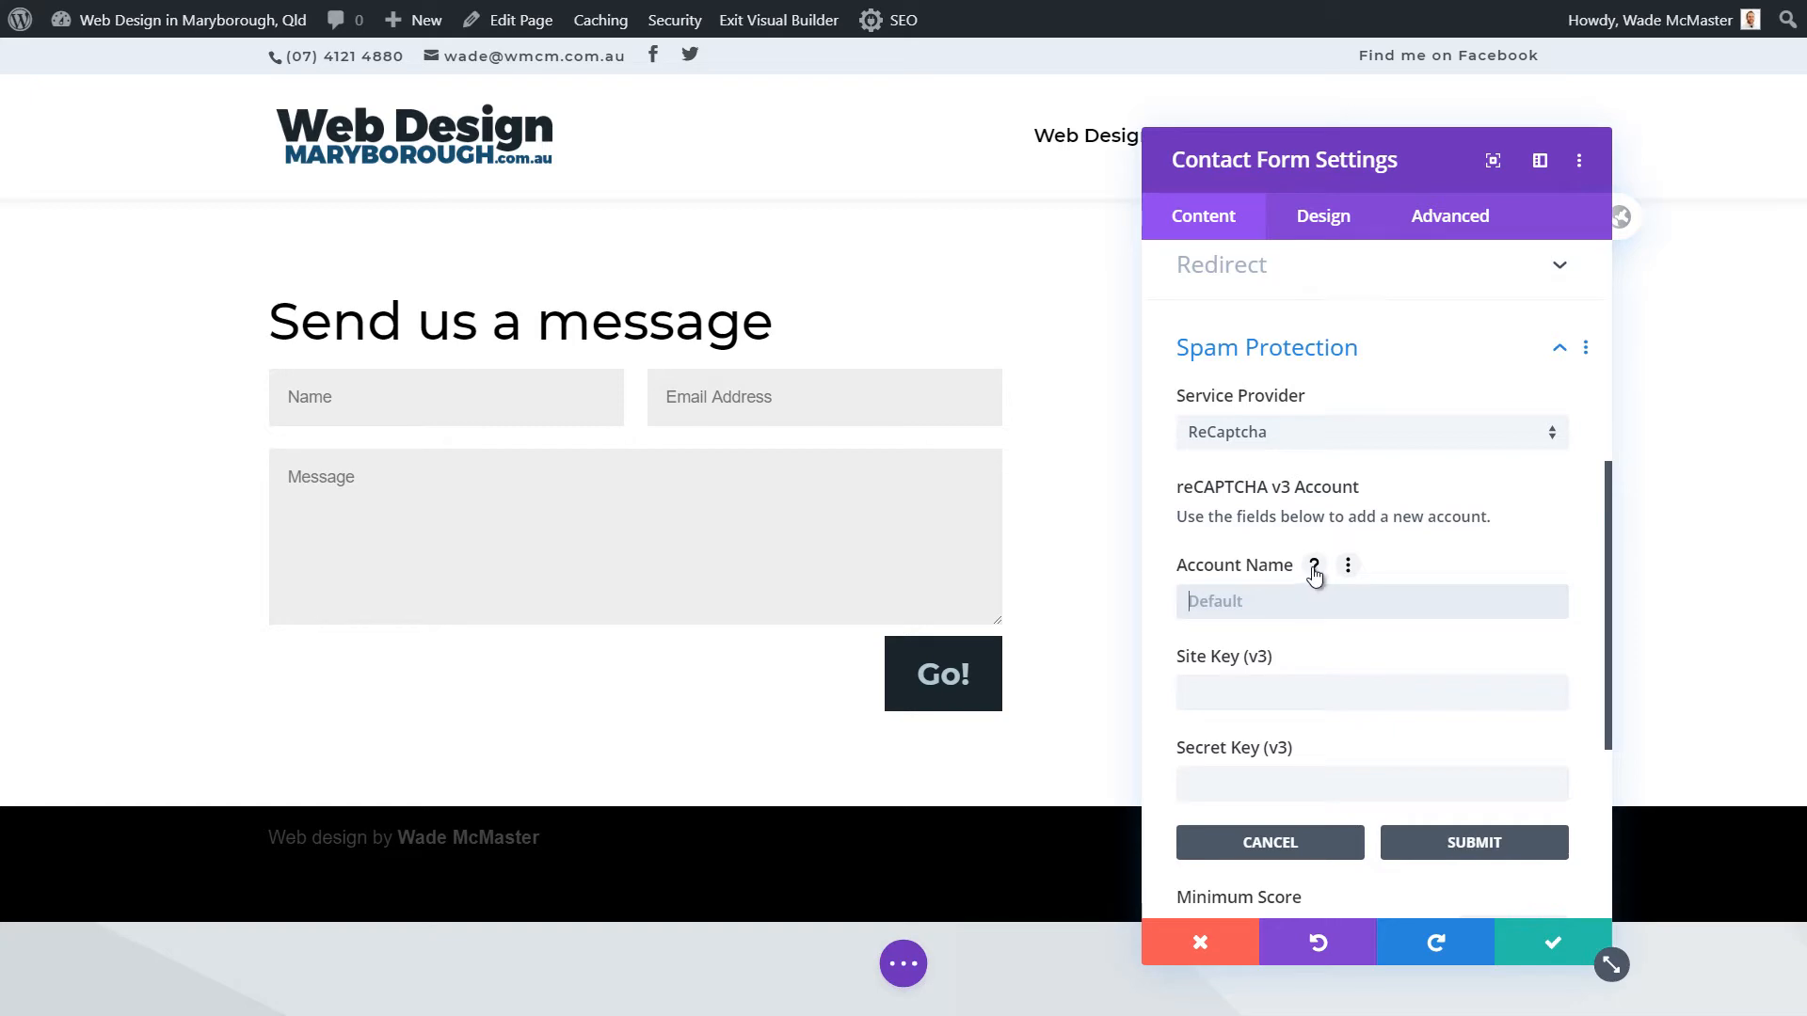
- Back in the Divi contact form settings, name the reCAPTCHA account webdesignmaryborough.com.au and paste in the site key copied from reCAPTCHA
key("ctrl+v")
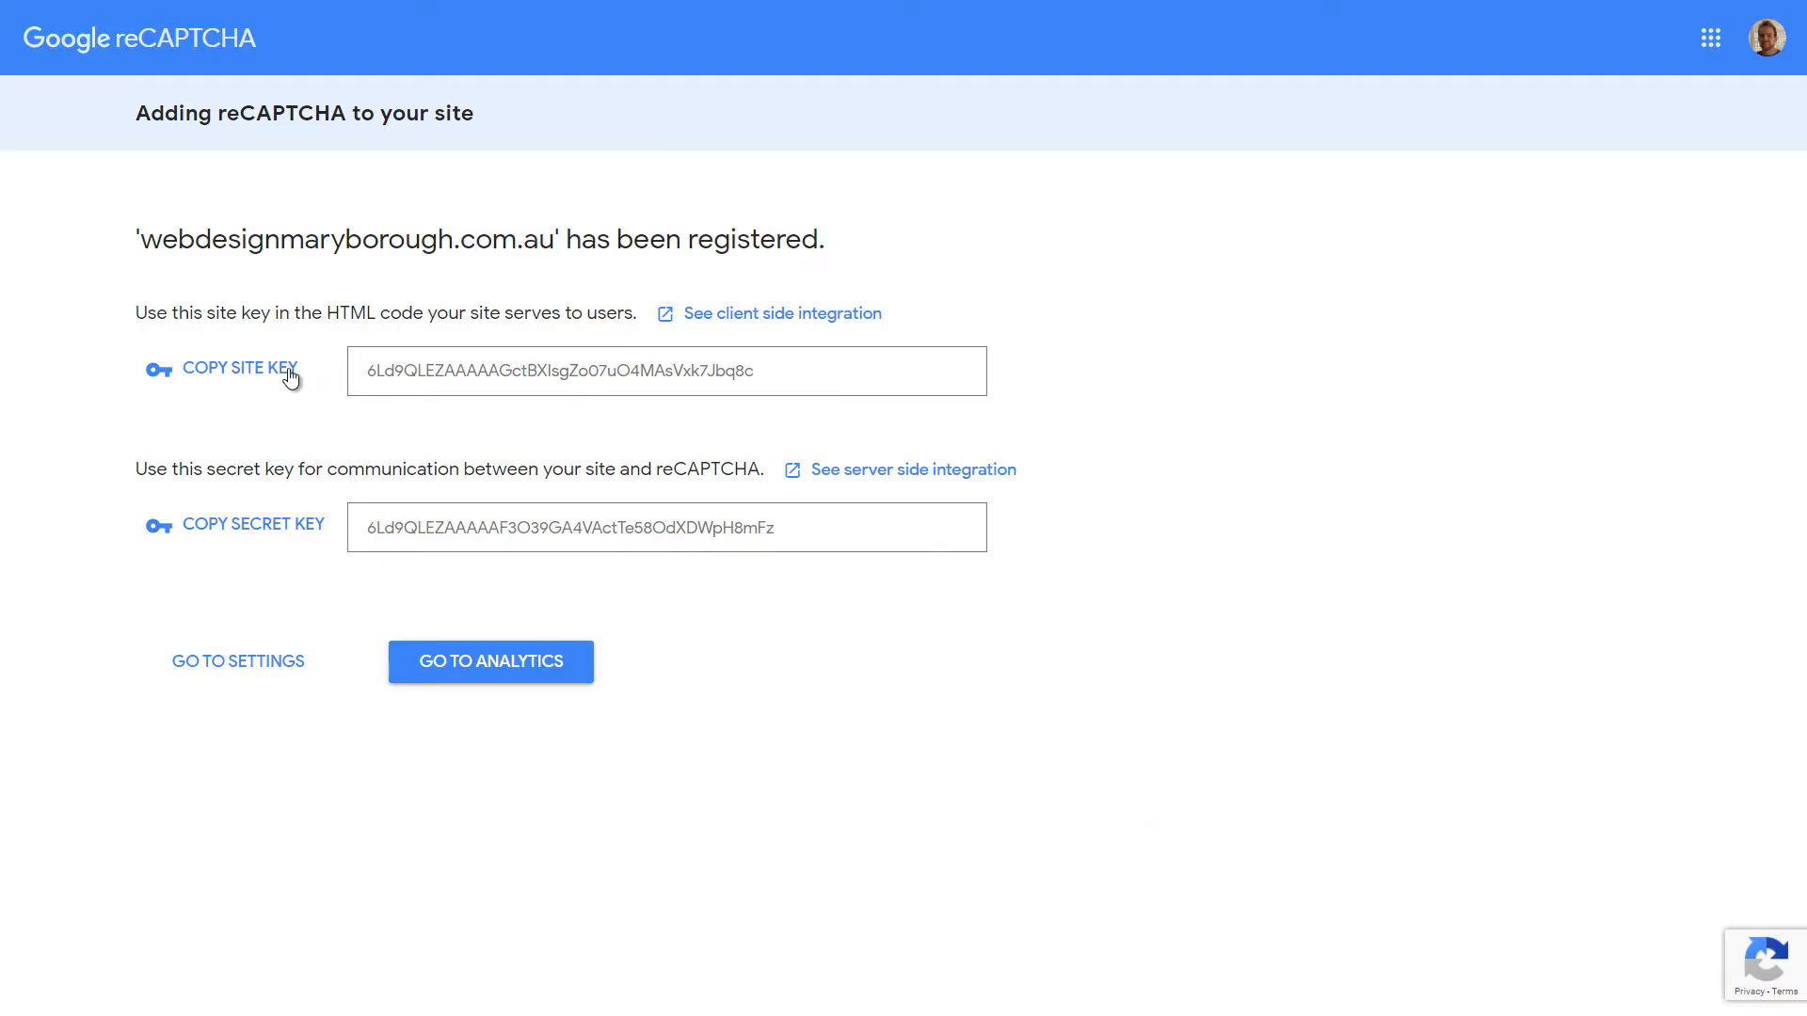
left_click(290, 377)
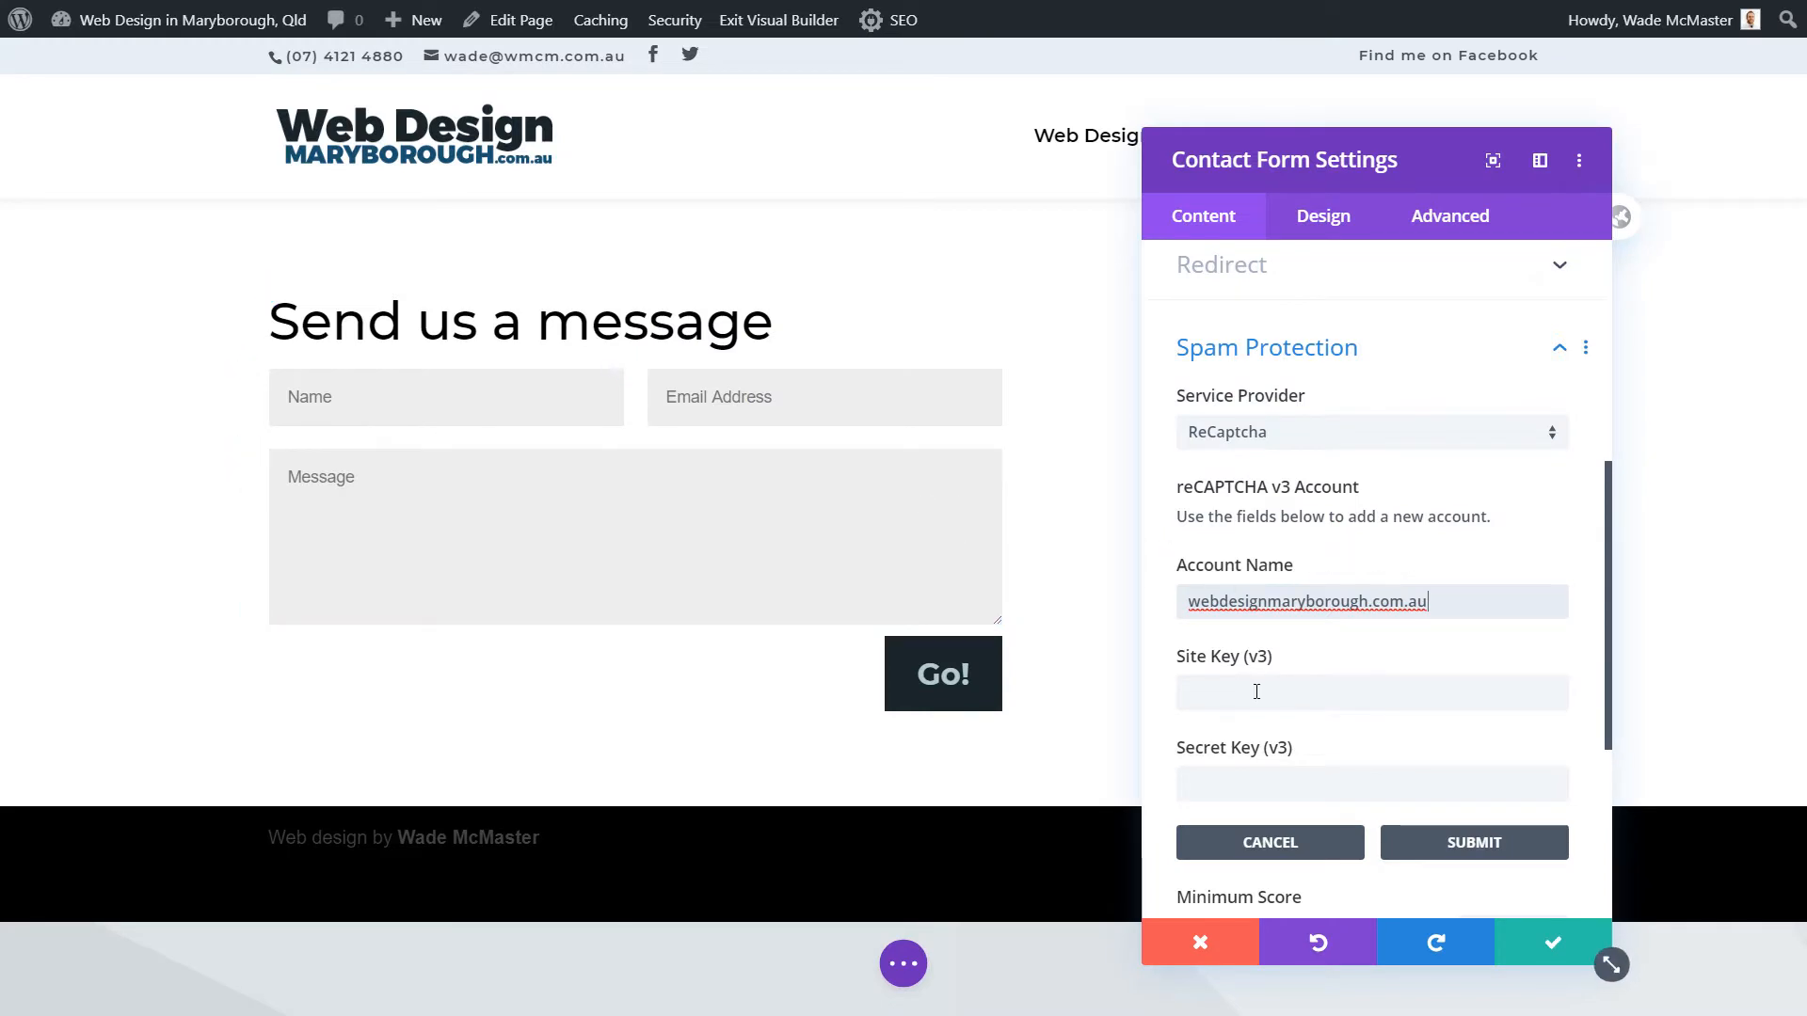
left_click(1253, 692)
key("ctrl+v")
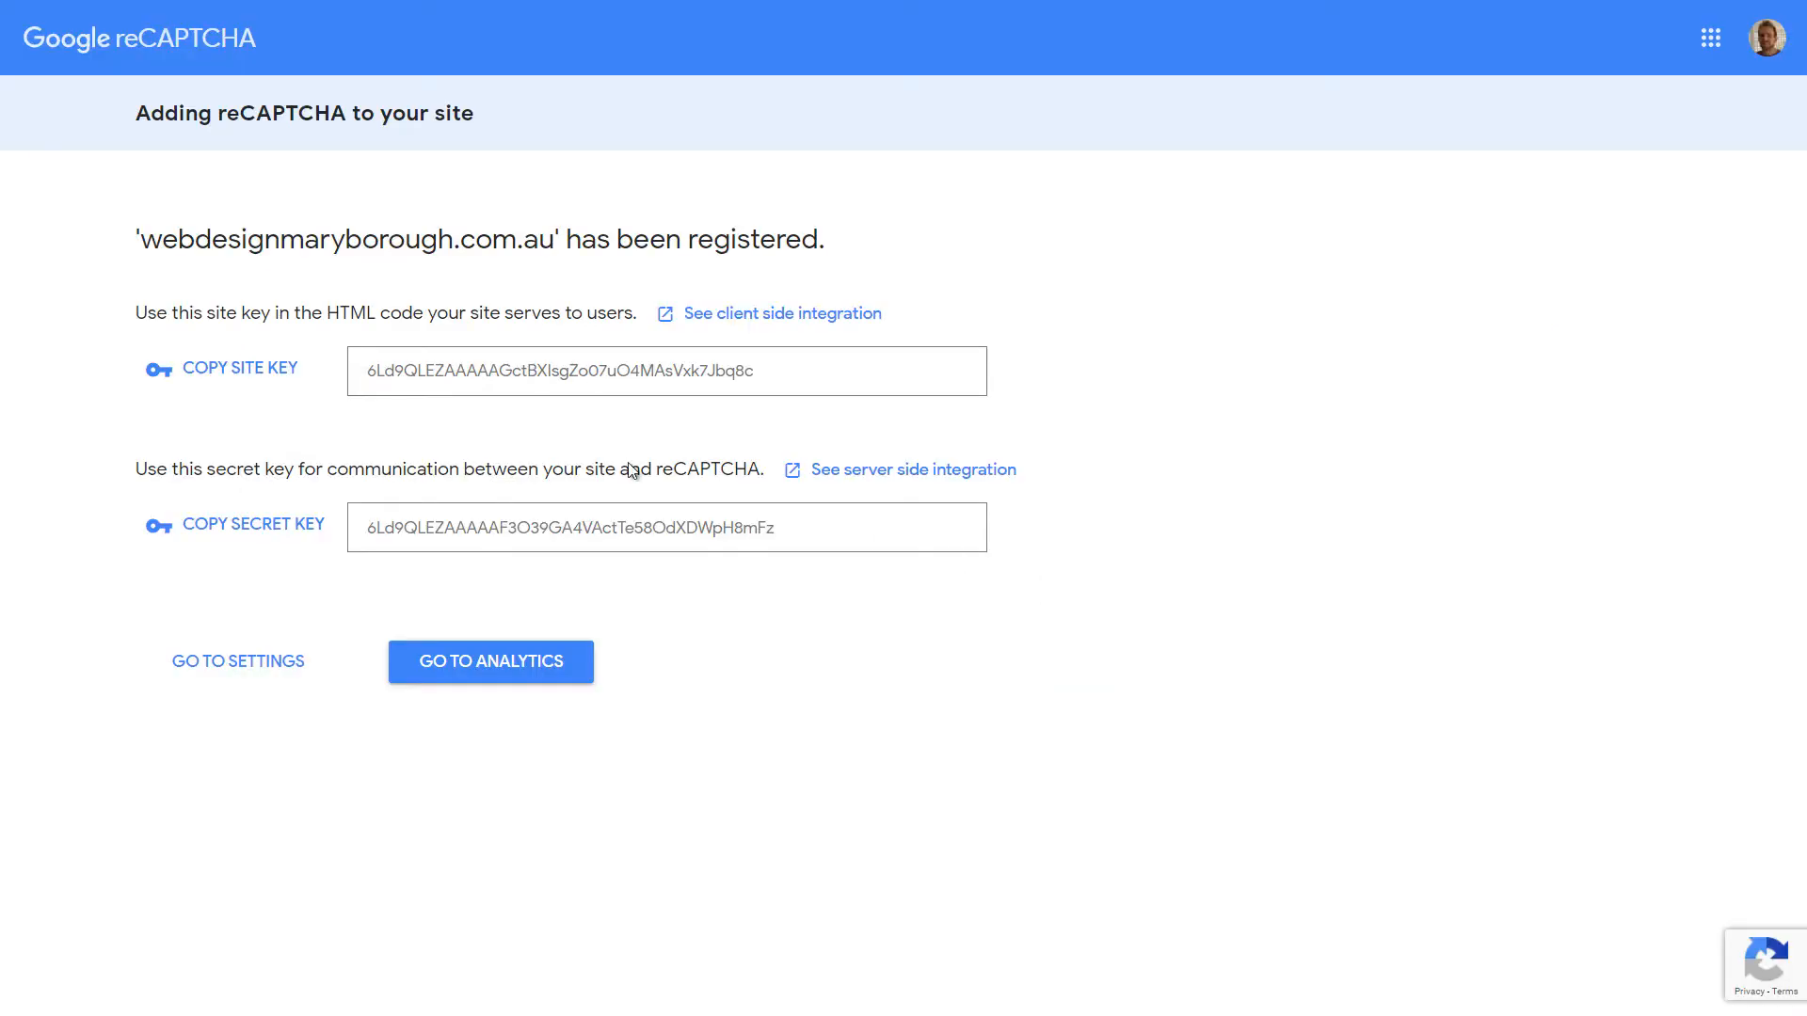
- Copy the secret key from reCAPTCHA into the account's Secret Key (v3) field in Divi and submit the new account
left_click(252, 523)
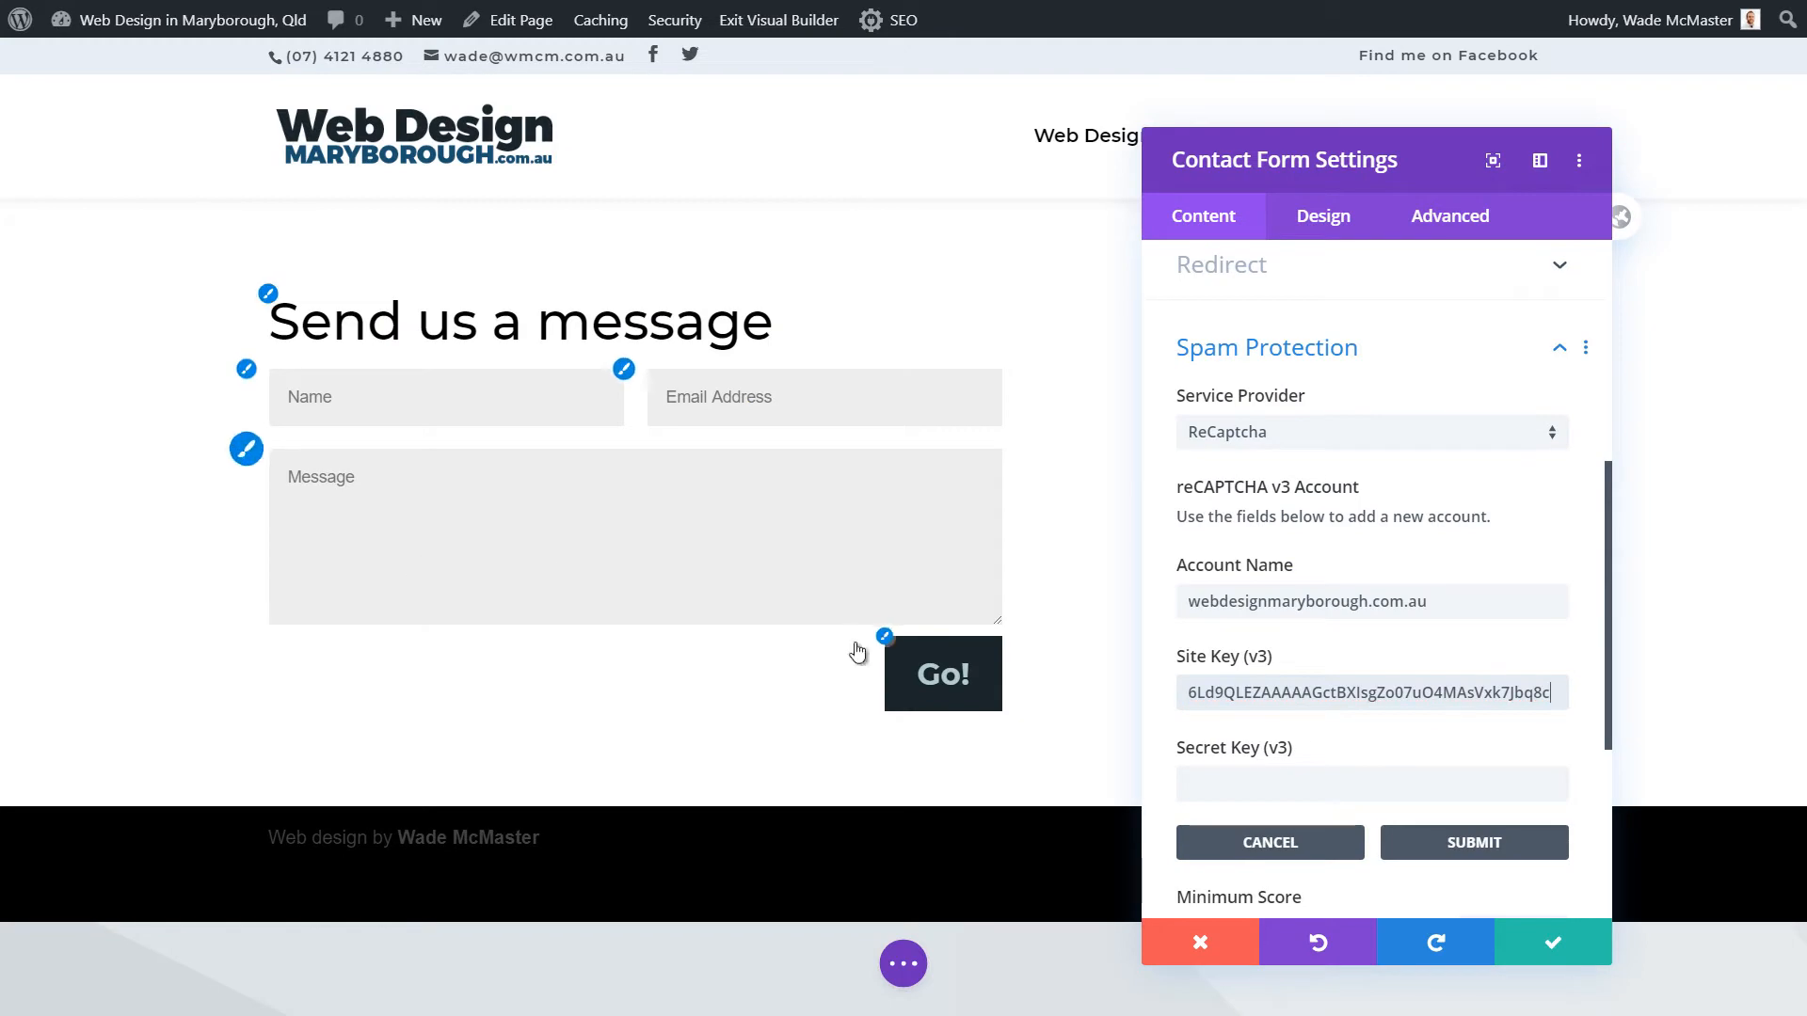
left_click(1340, 782)
key("ctrl+v")
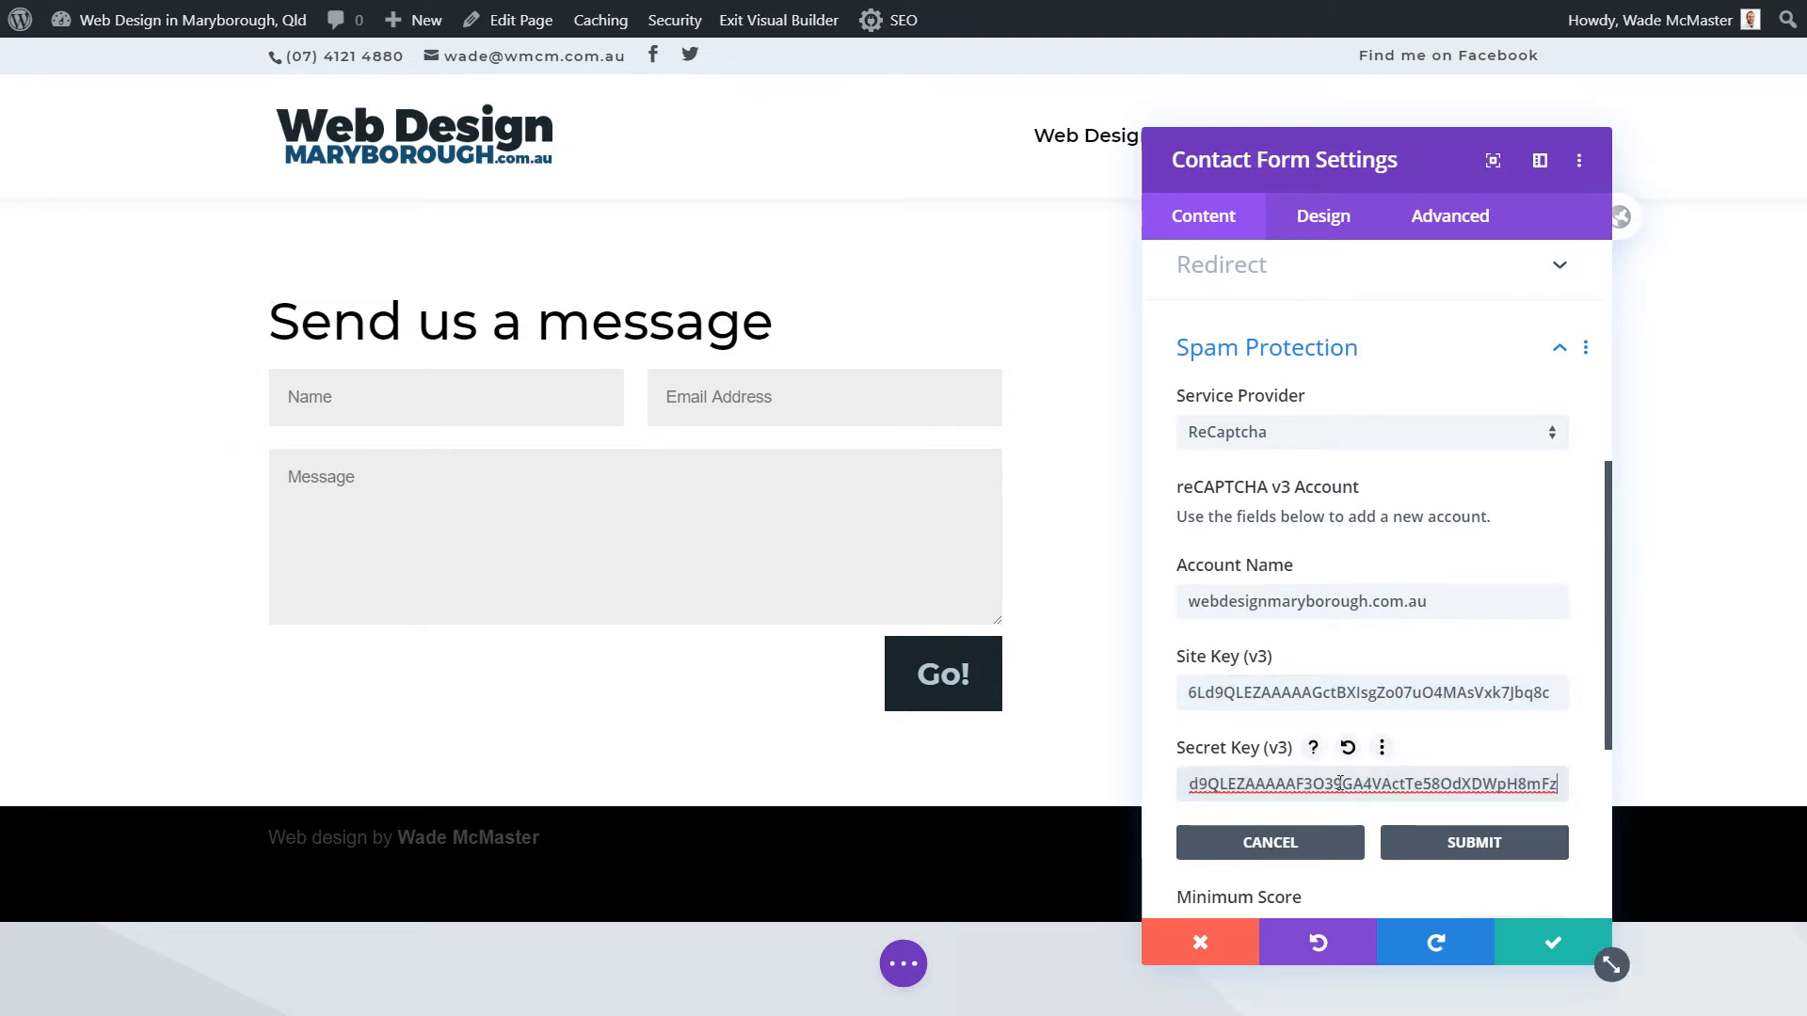
left_click(1463, 845)
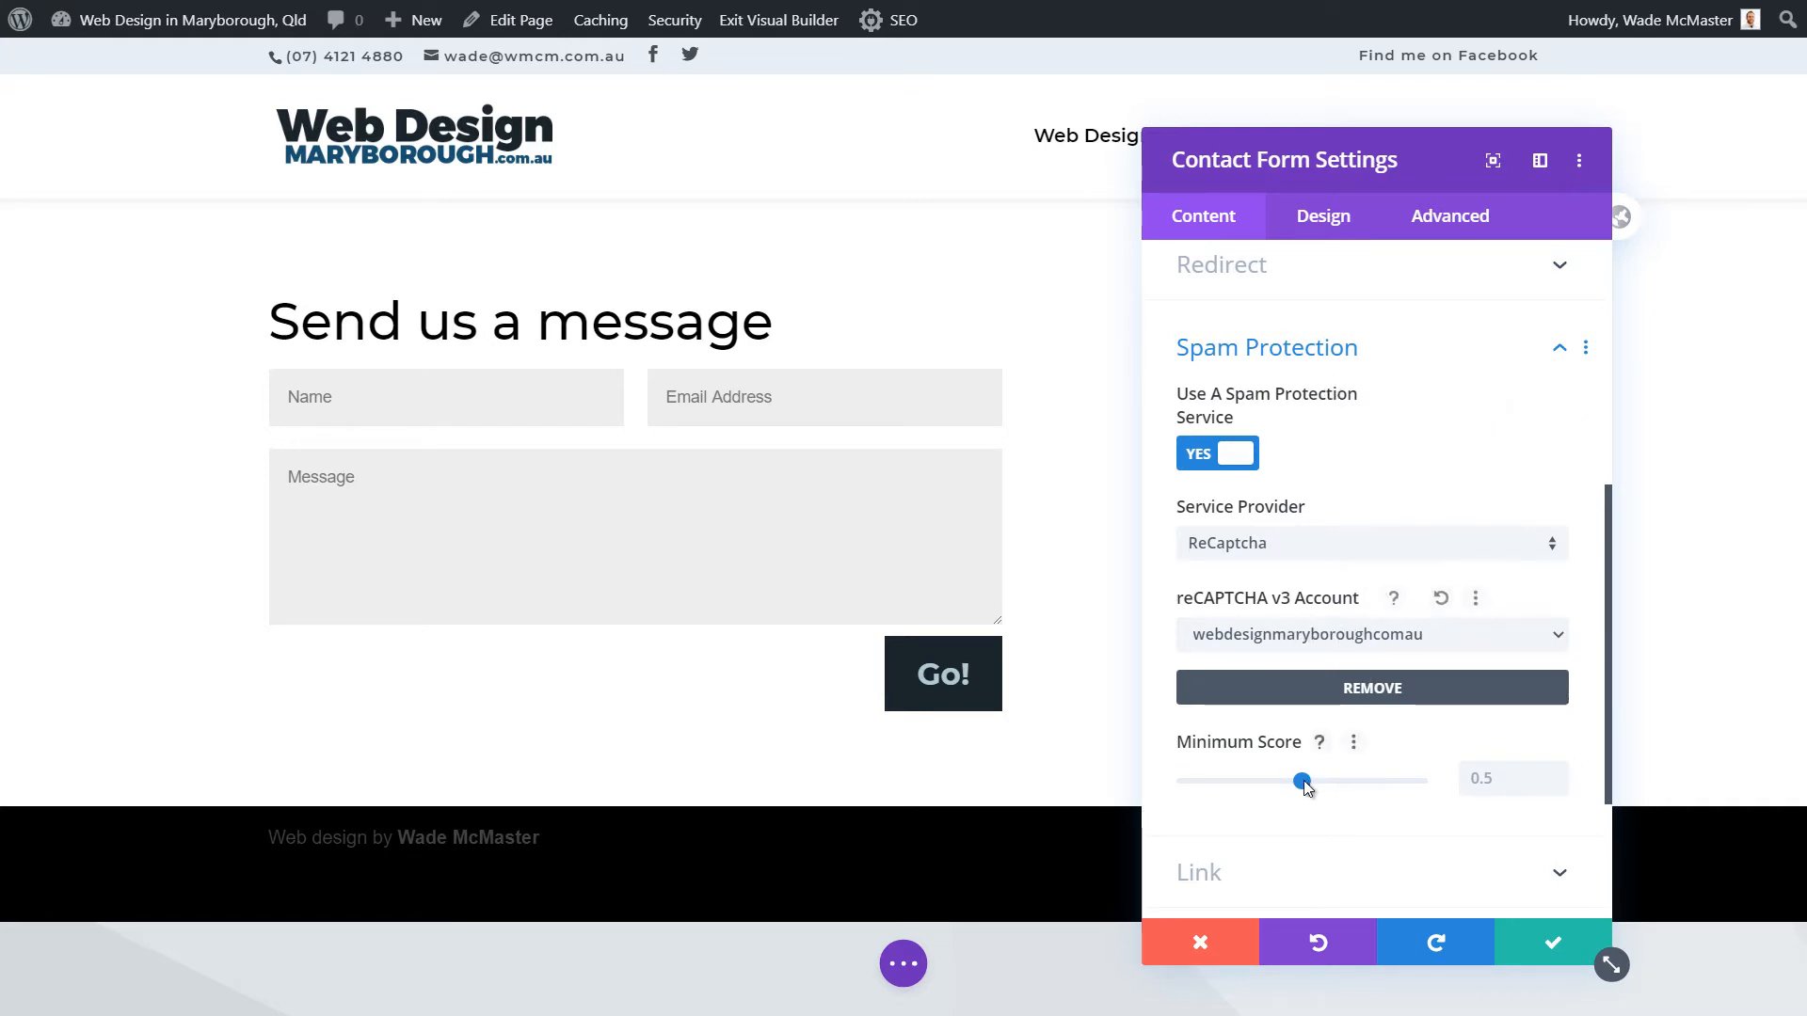
- Check the spam protection's minimum score and the remaining content options, and save the contact form settings
mouse_move(1303, 781)
left_mouse_down()
mouse_move(1395, 783)
mouse_move(1302, 781)
left_mouse_up()
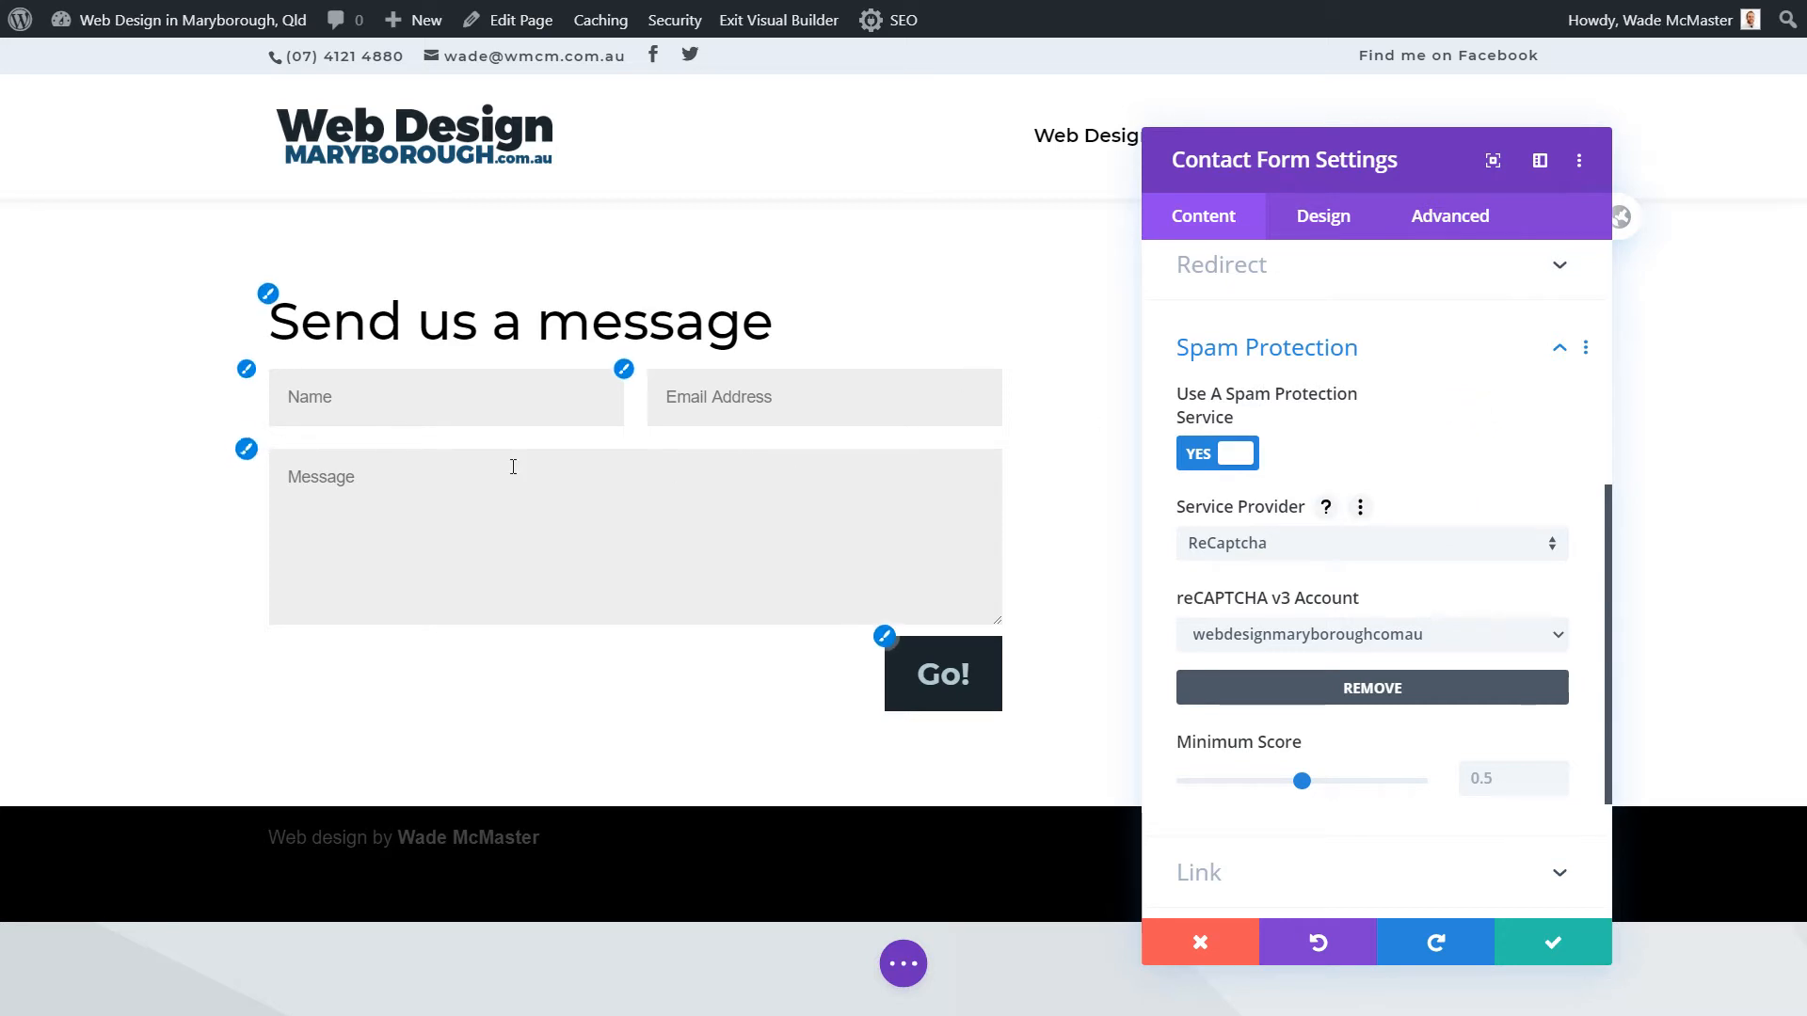
scroll(1469, 834, "down", 3)
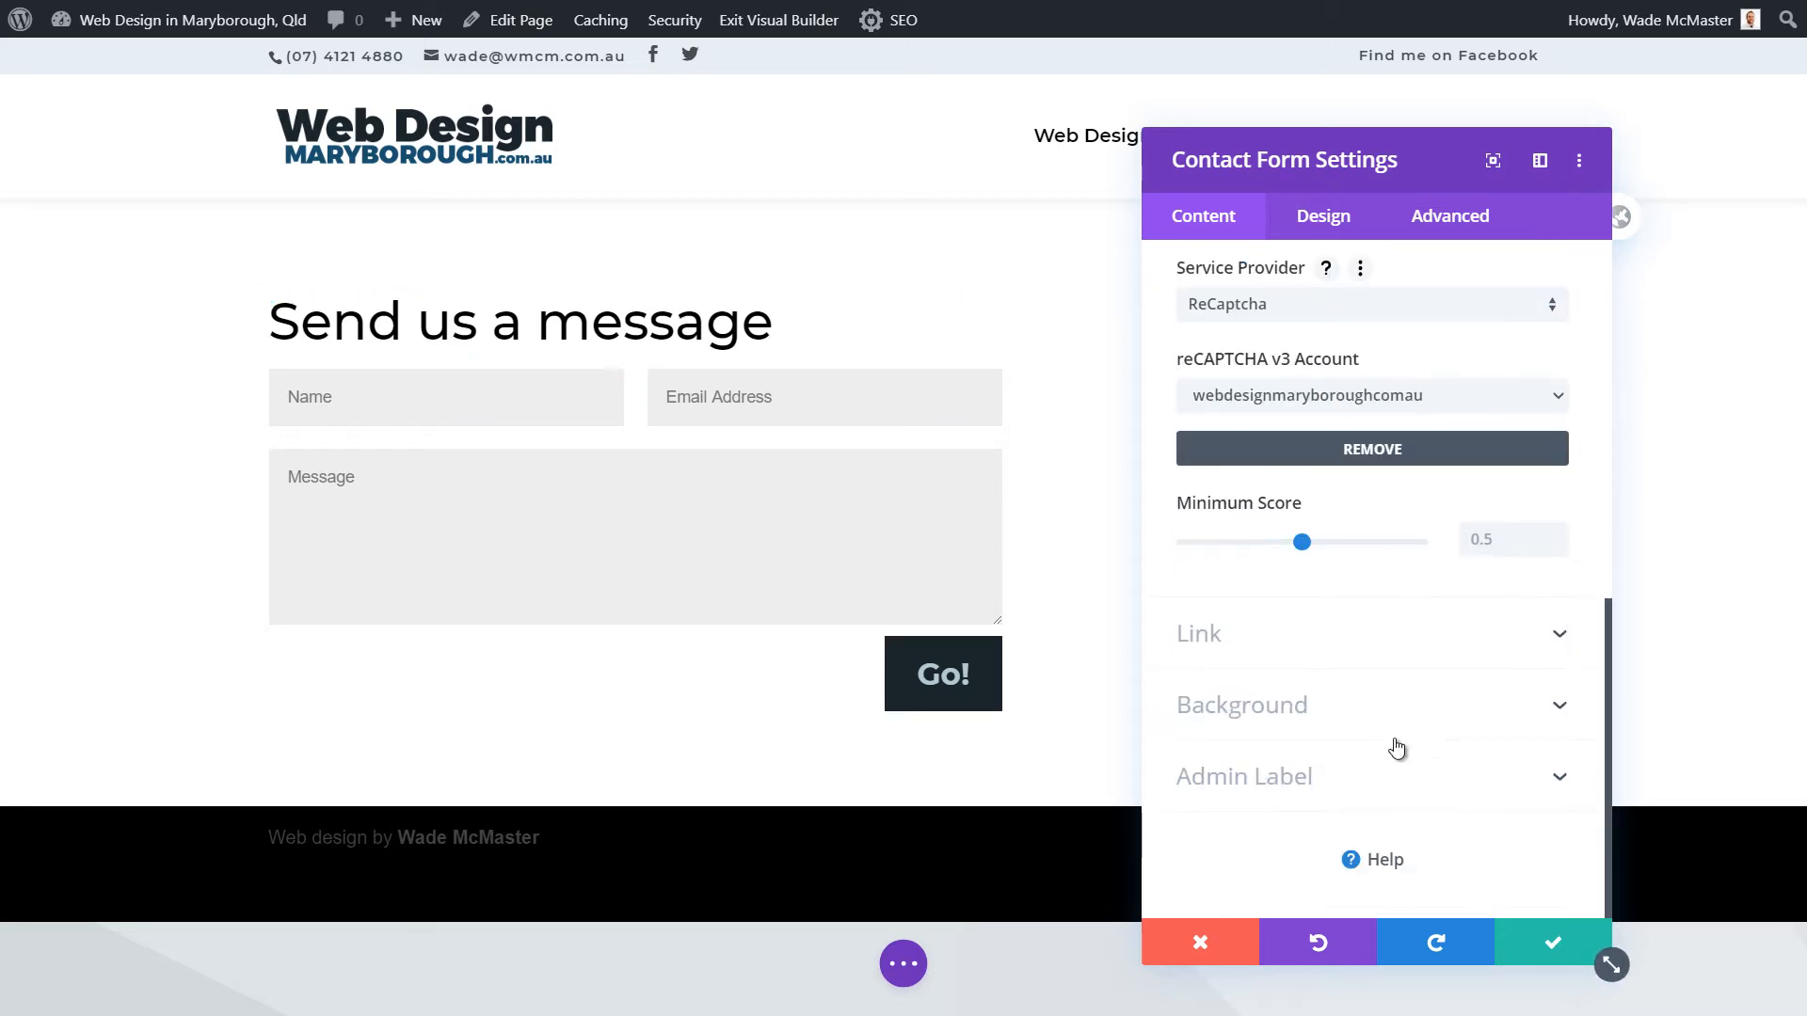
scroll(1521, 889, "up", 2)
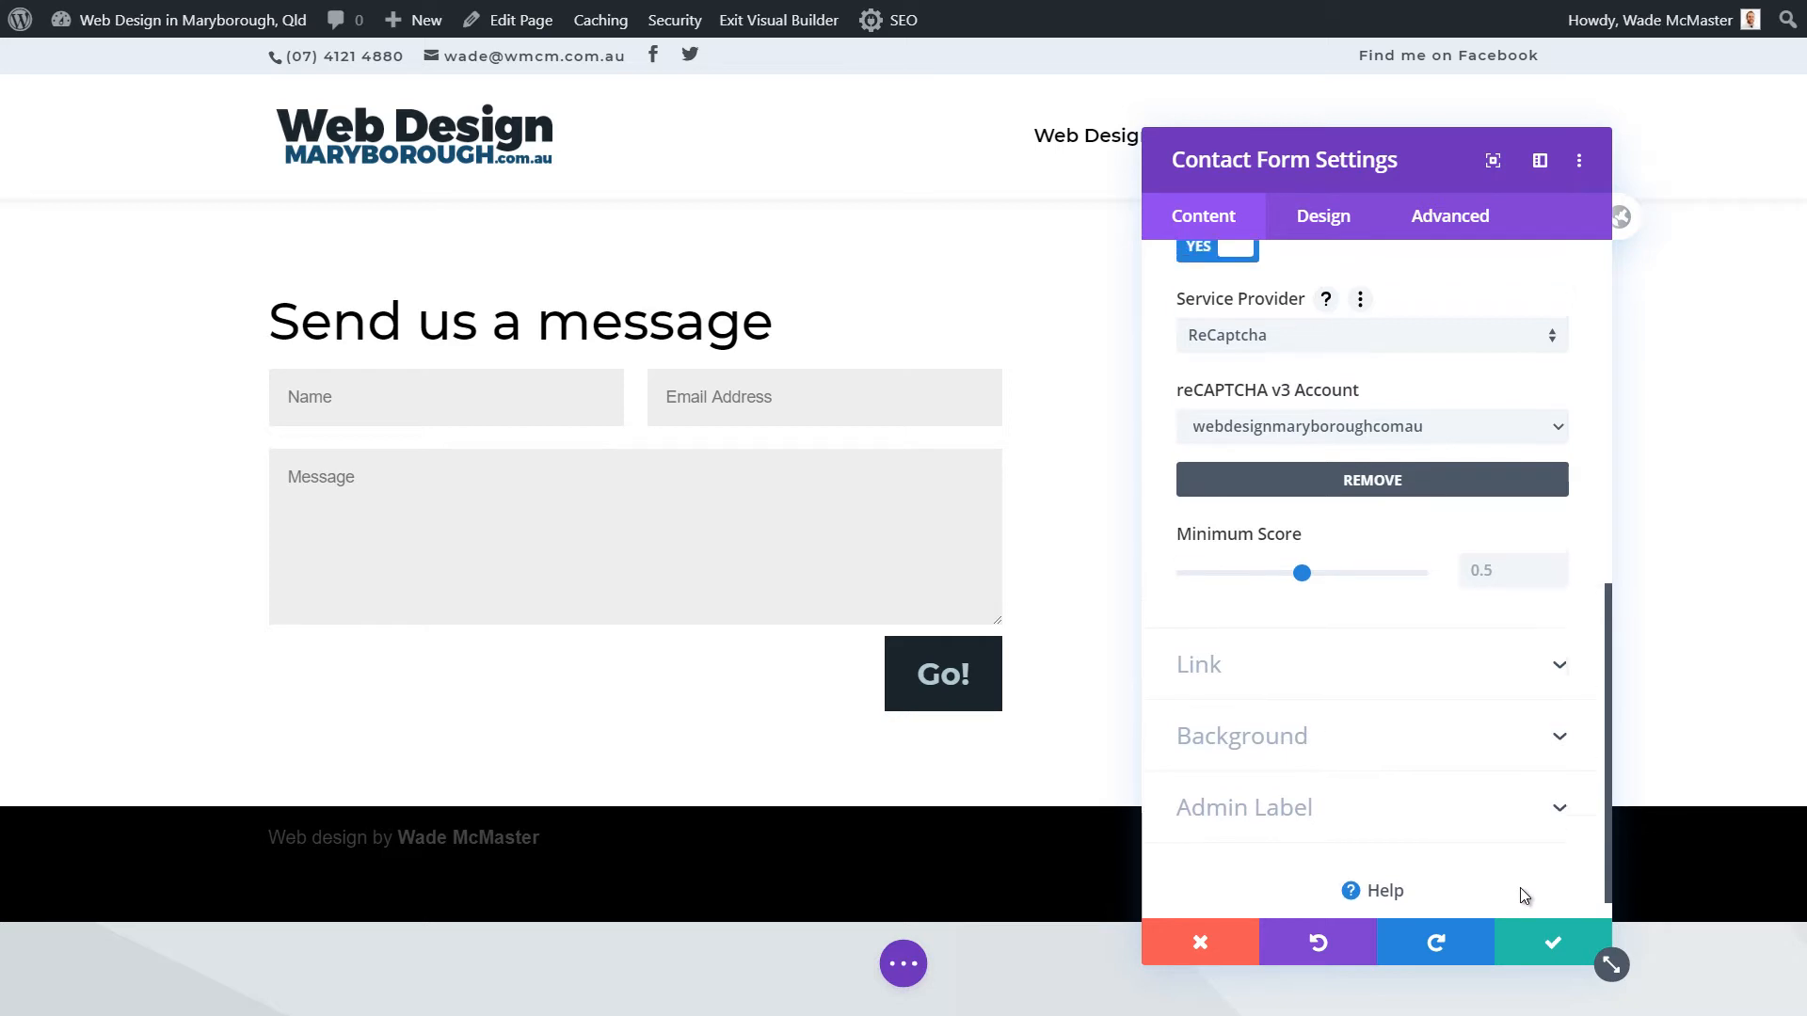
left_click(1549, 945)
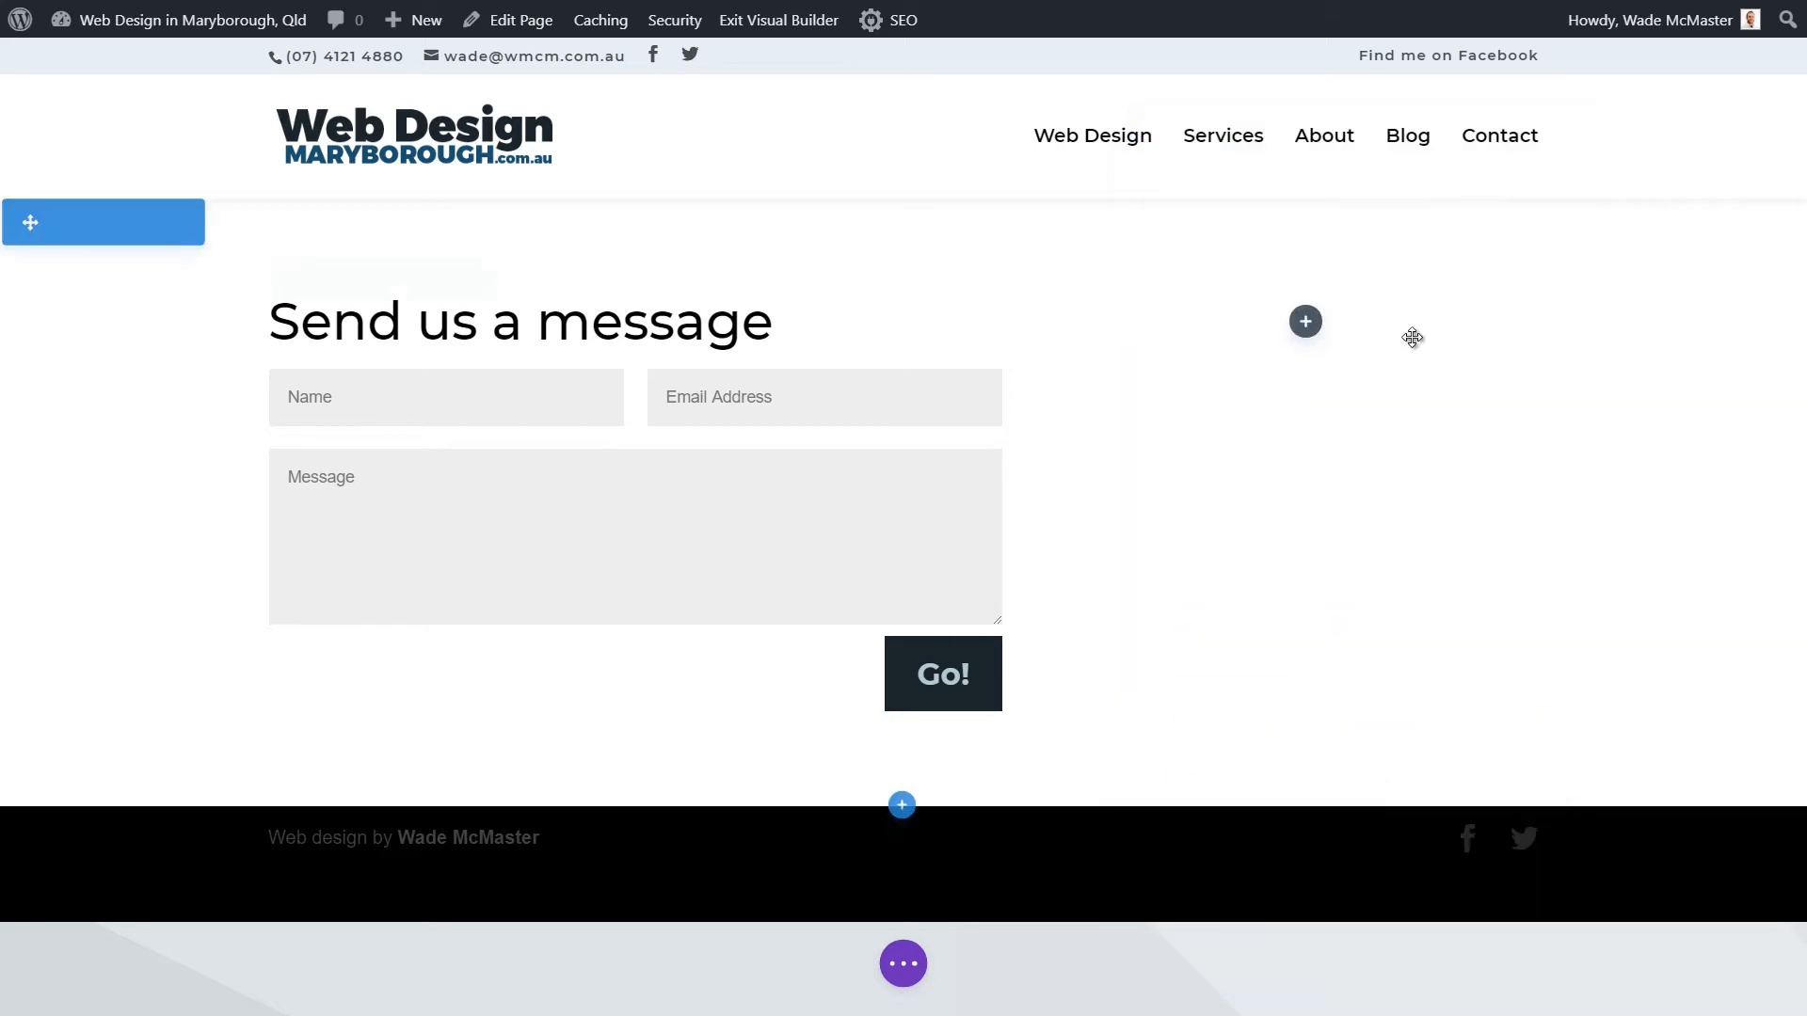
- Reopen the contact form settings and add a new field with "Phone" as its field ID and title
left_click(592, 353)
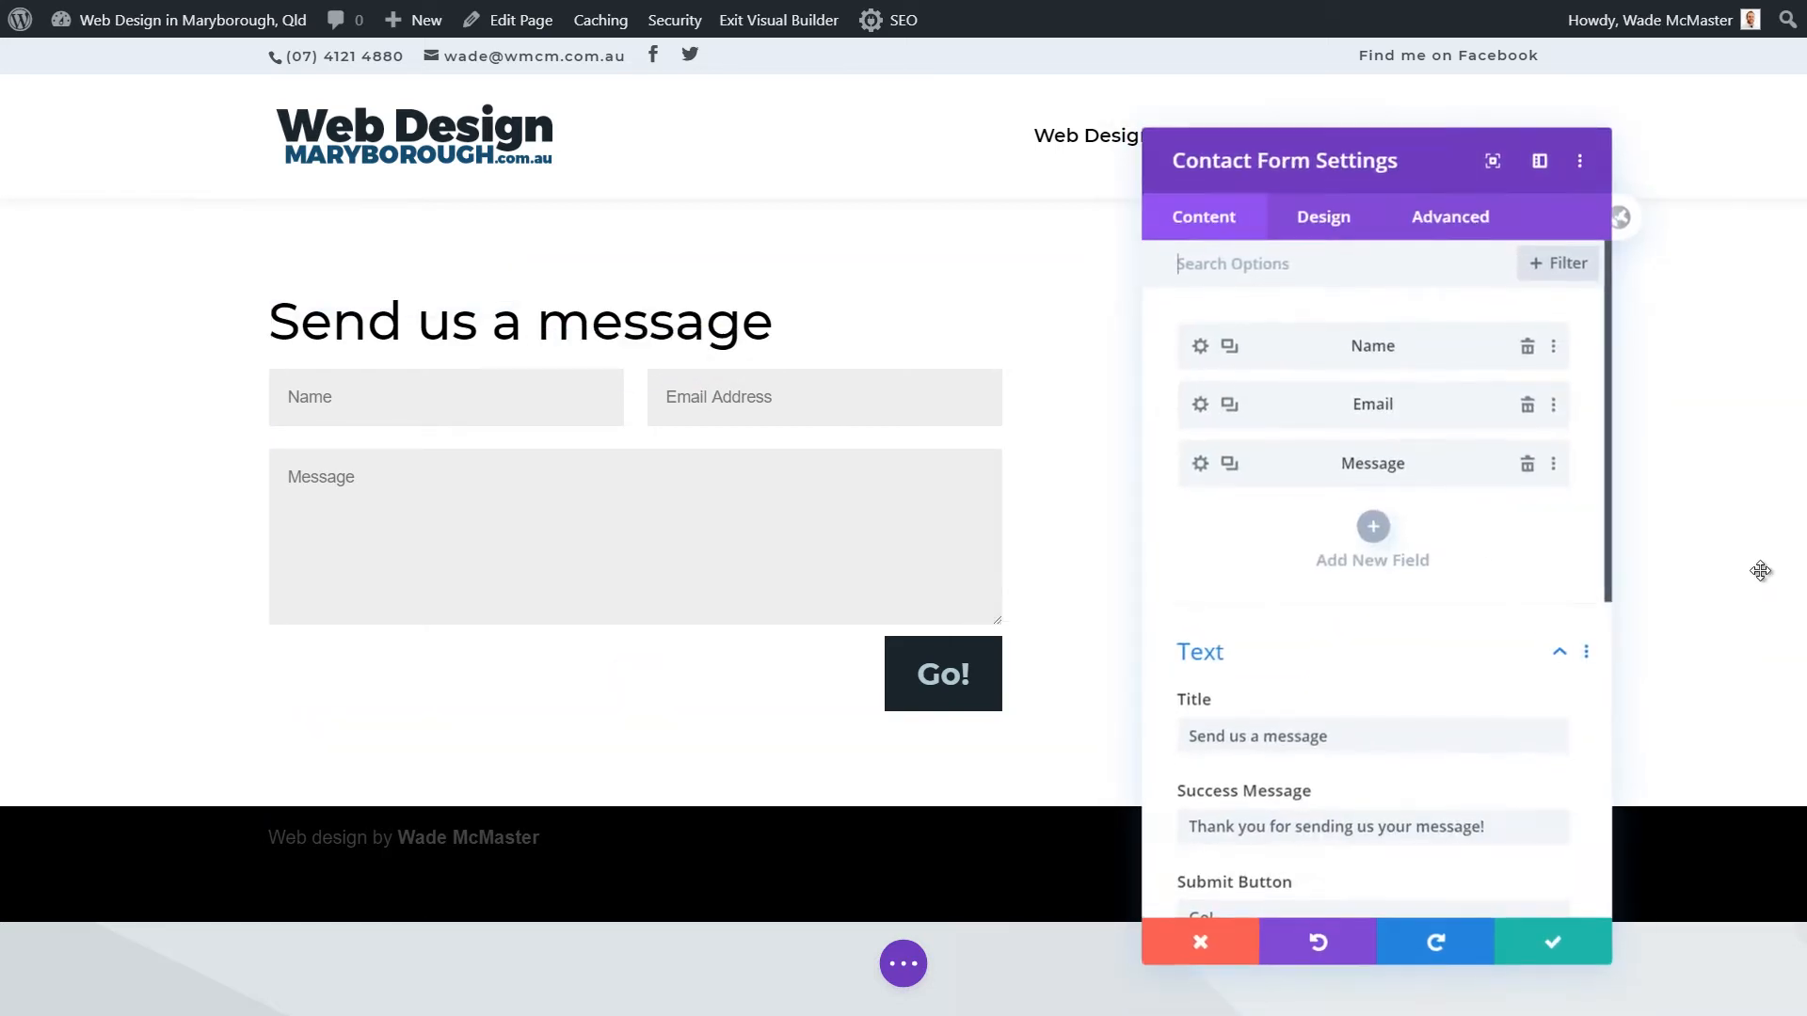
left_click(1373, 529)
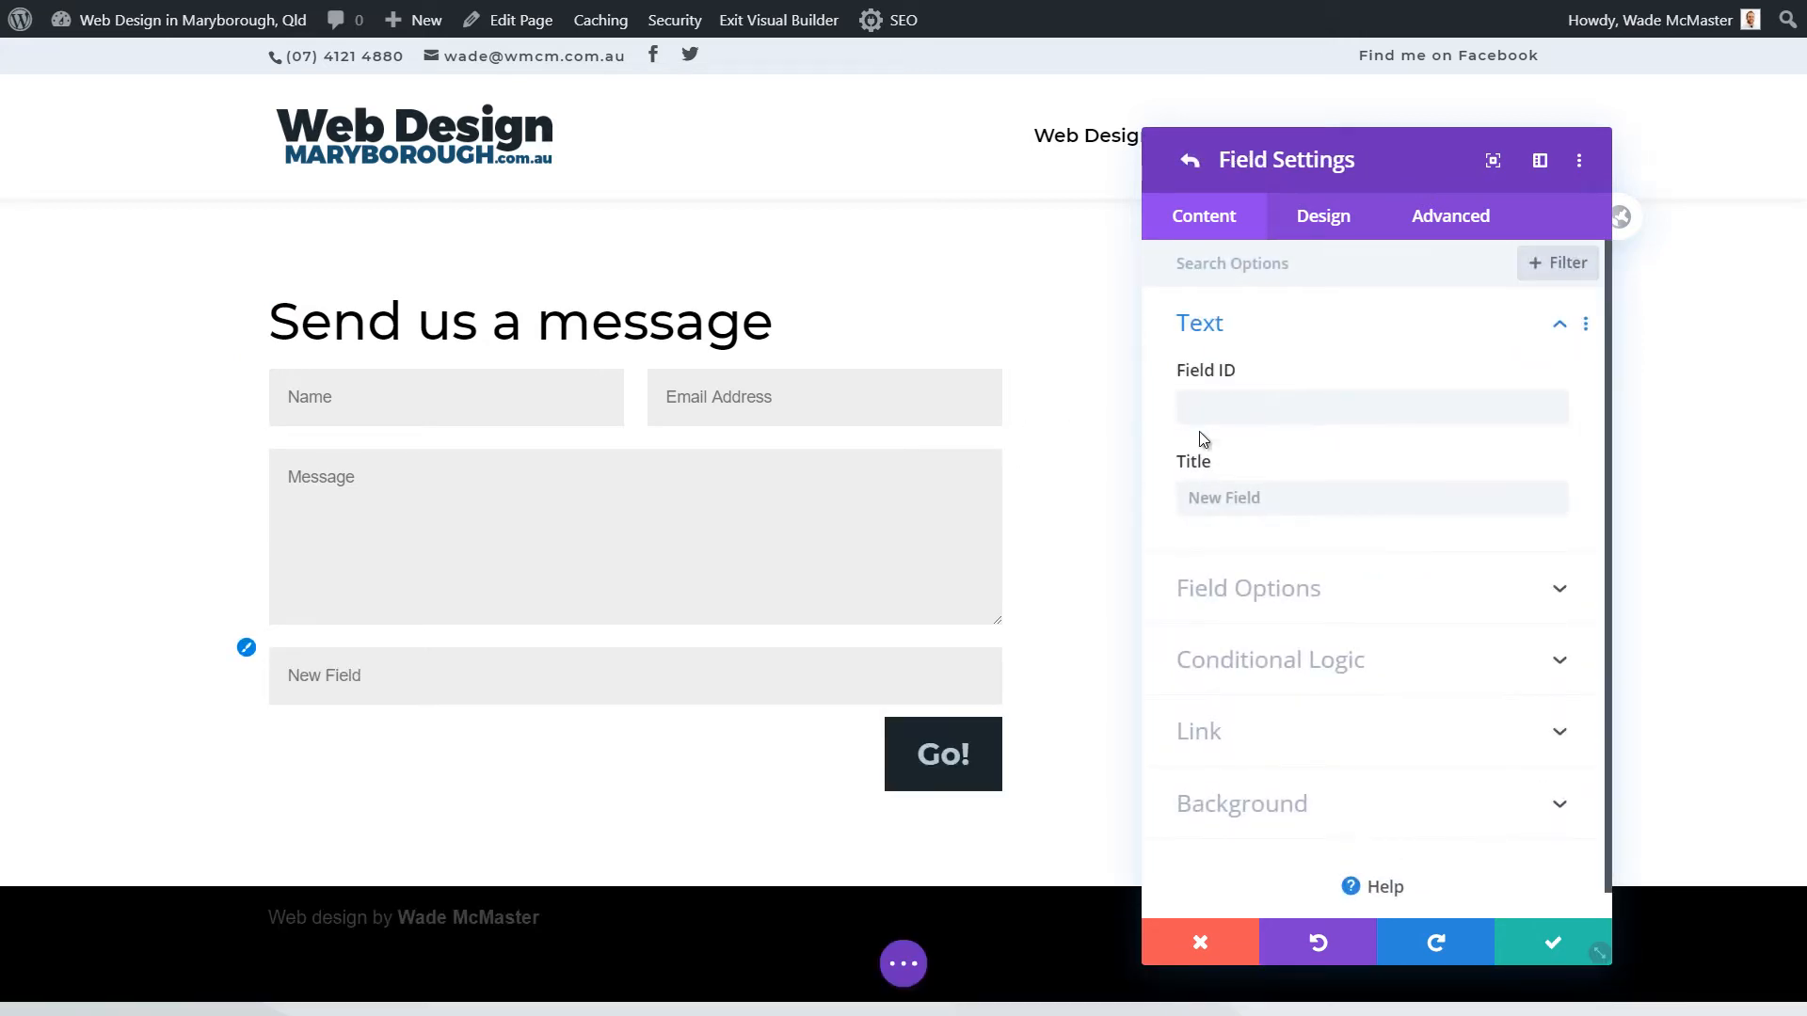
left_click(1215, 393)
type("Phone")
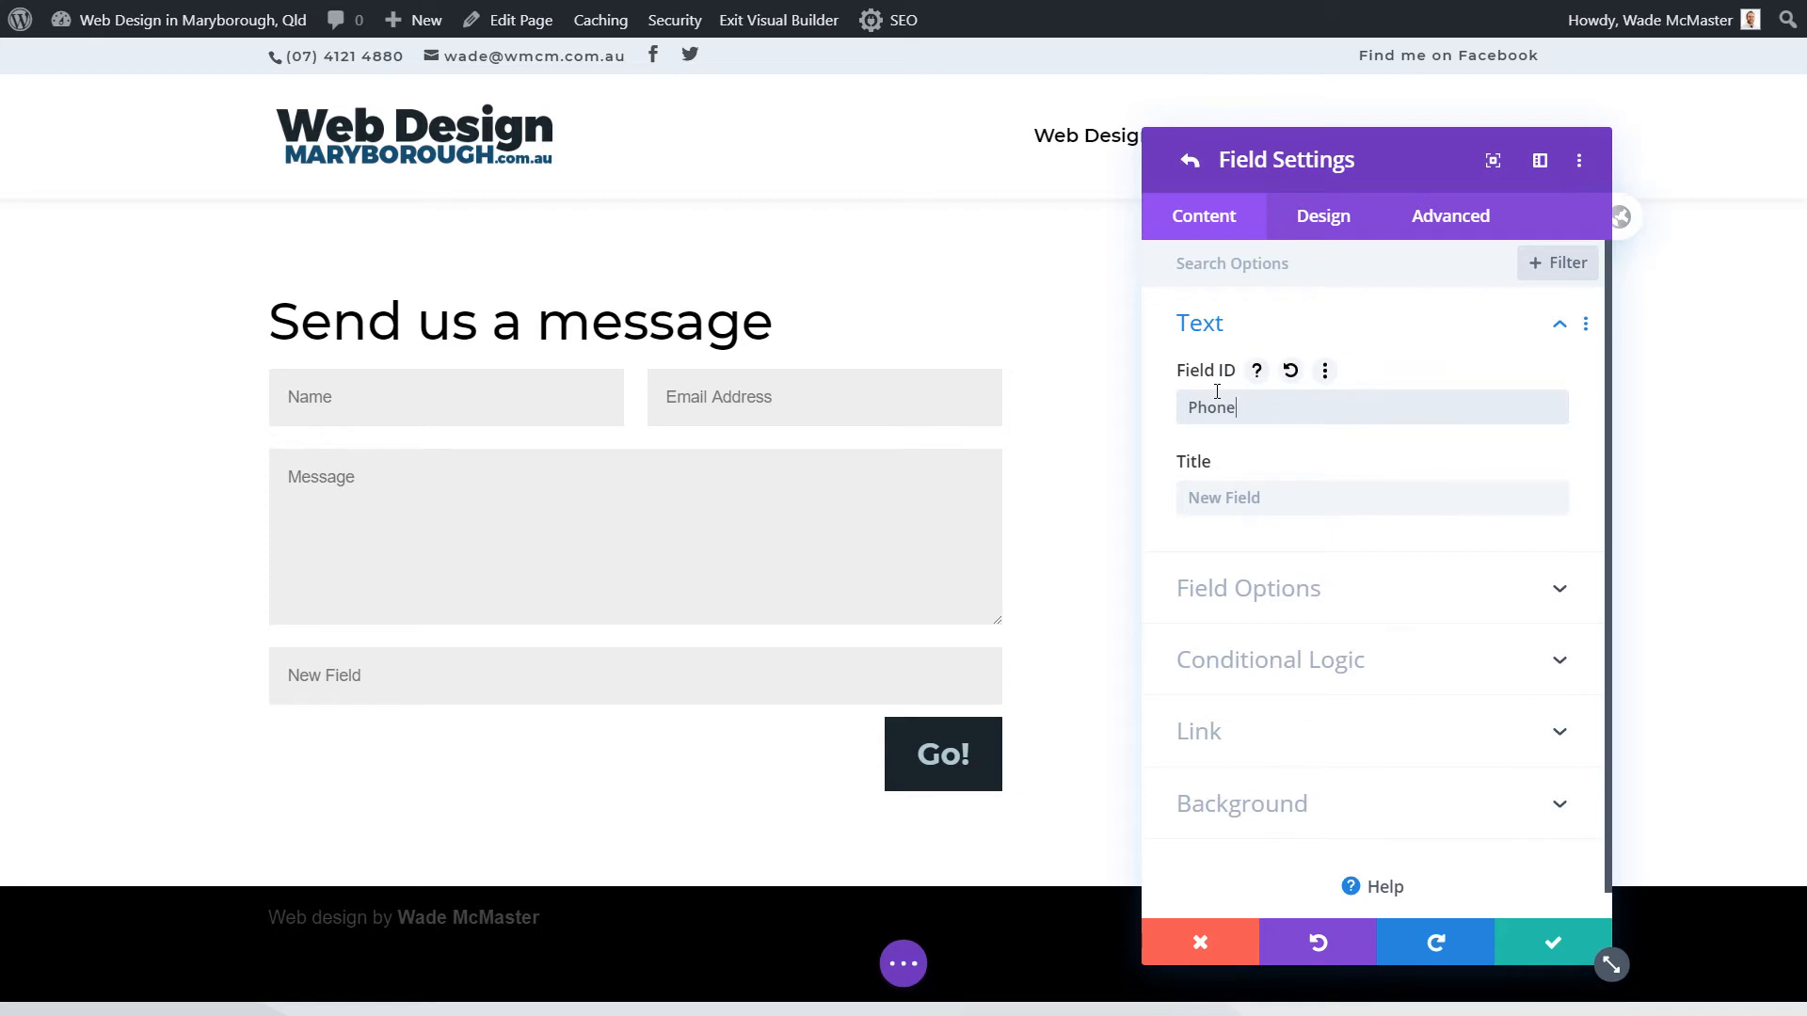
key("Tab")
type("Phon")
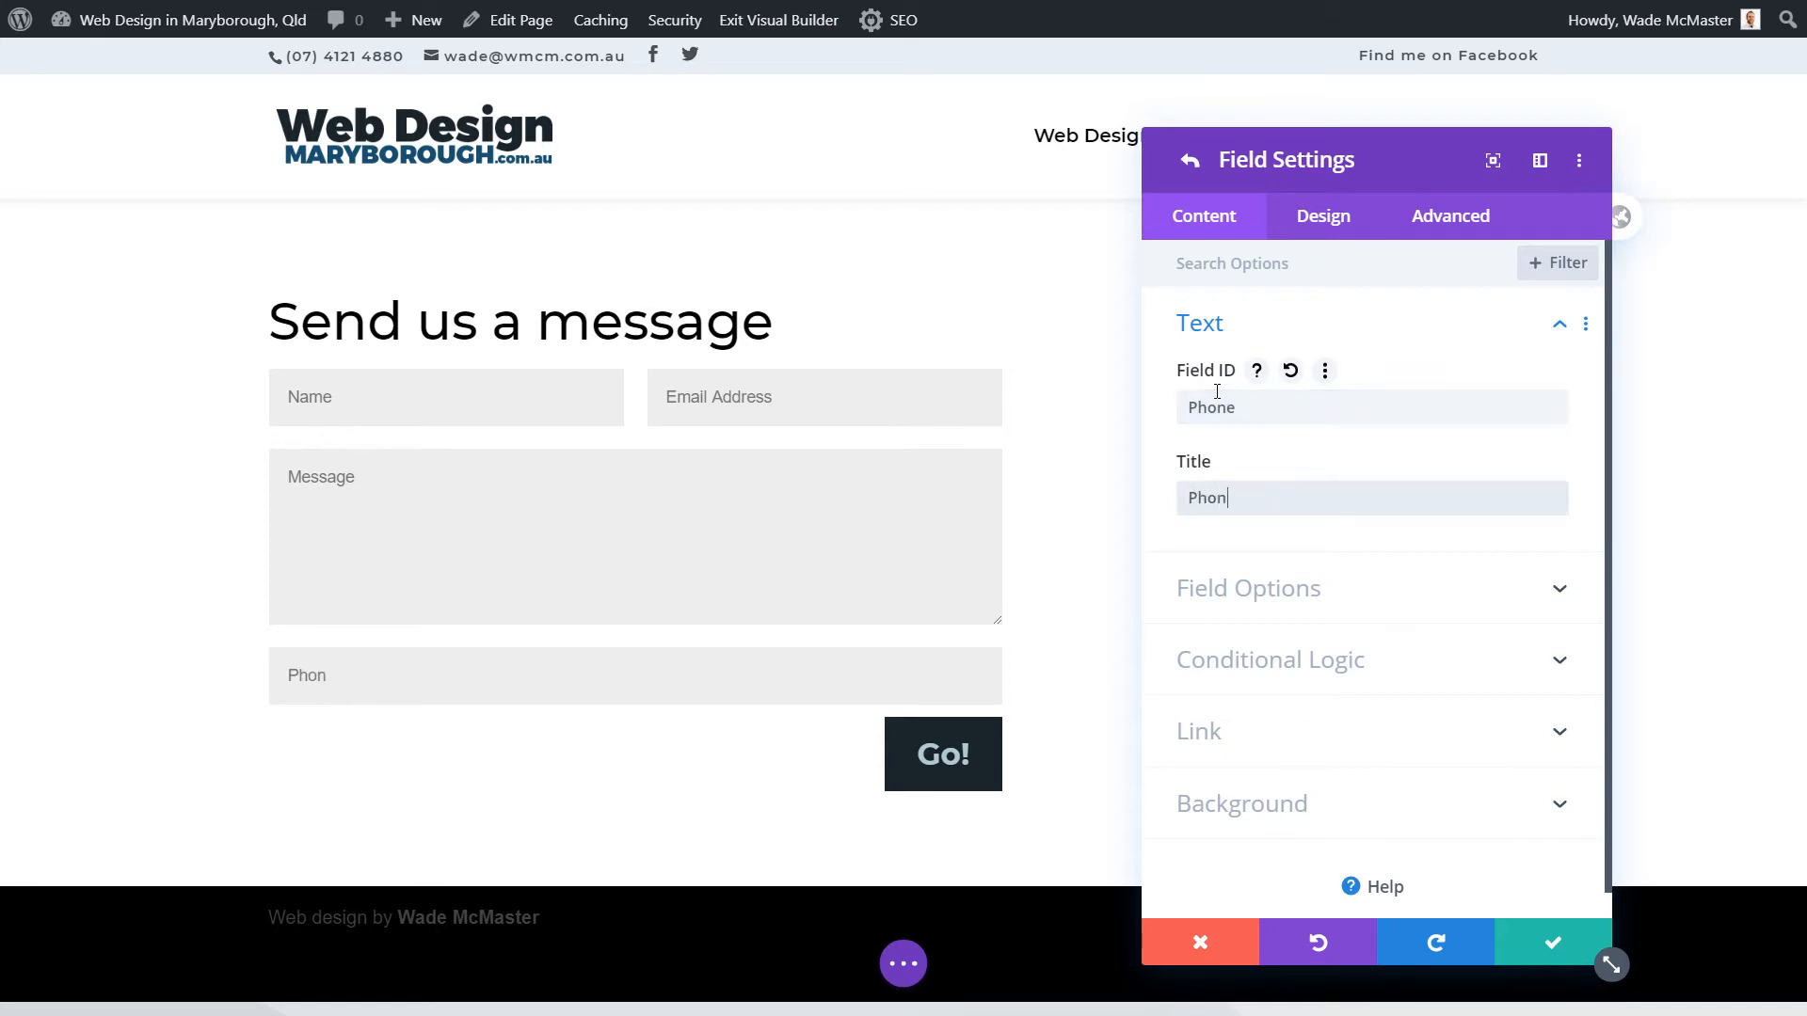
- Look through the Phone field's options and make the field not required
left_click(1302, 608)
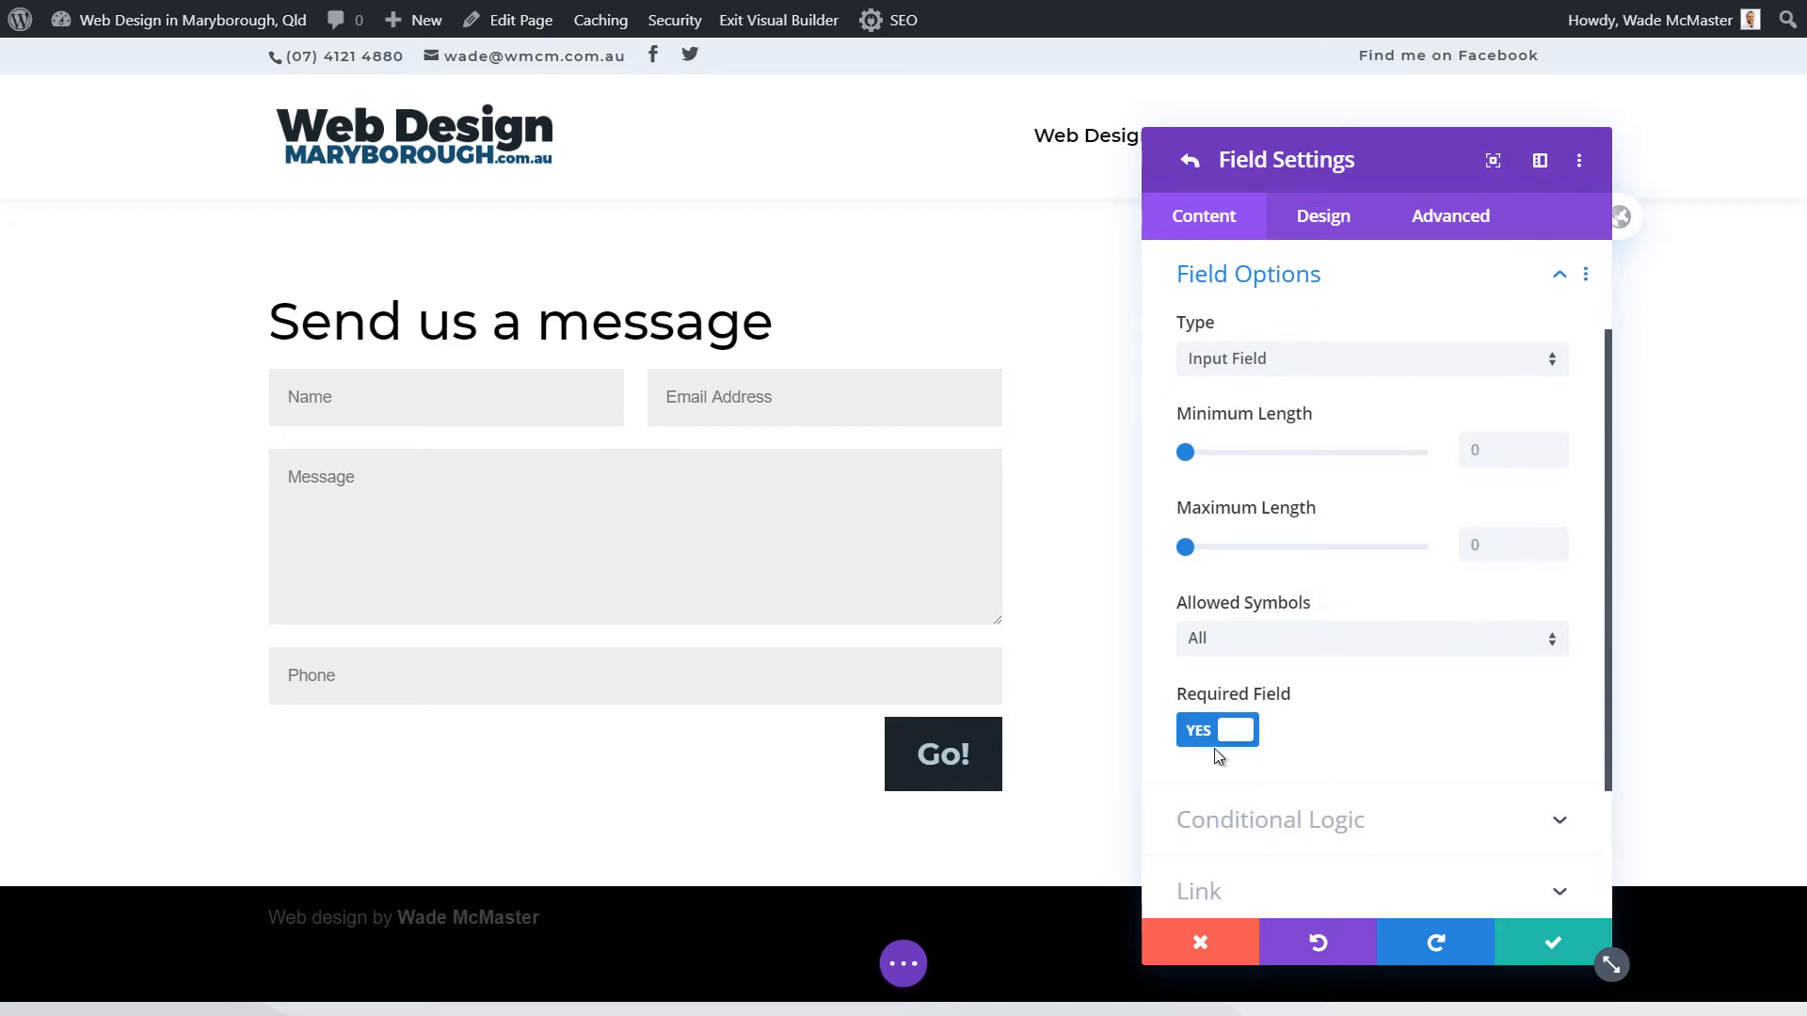
scroll(1251, 715, "down", 2)
scroll(1274, 750, "up", 3)
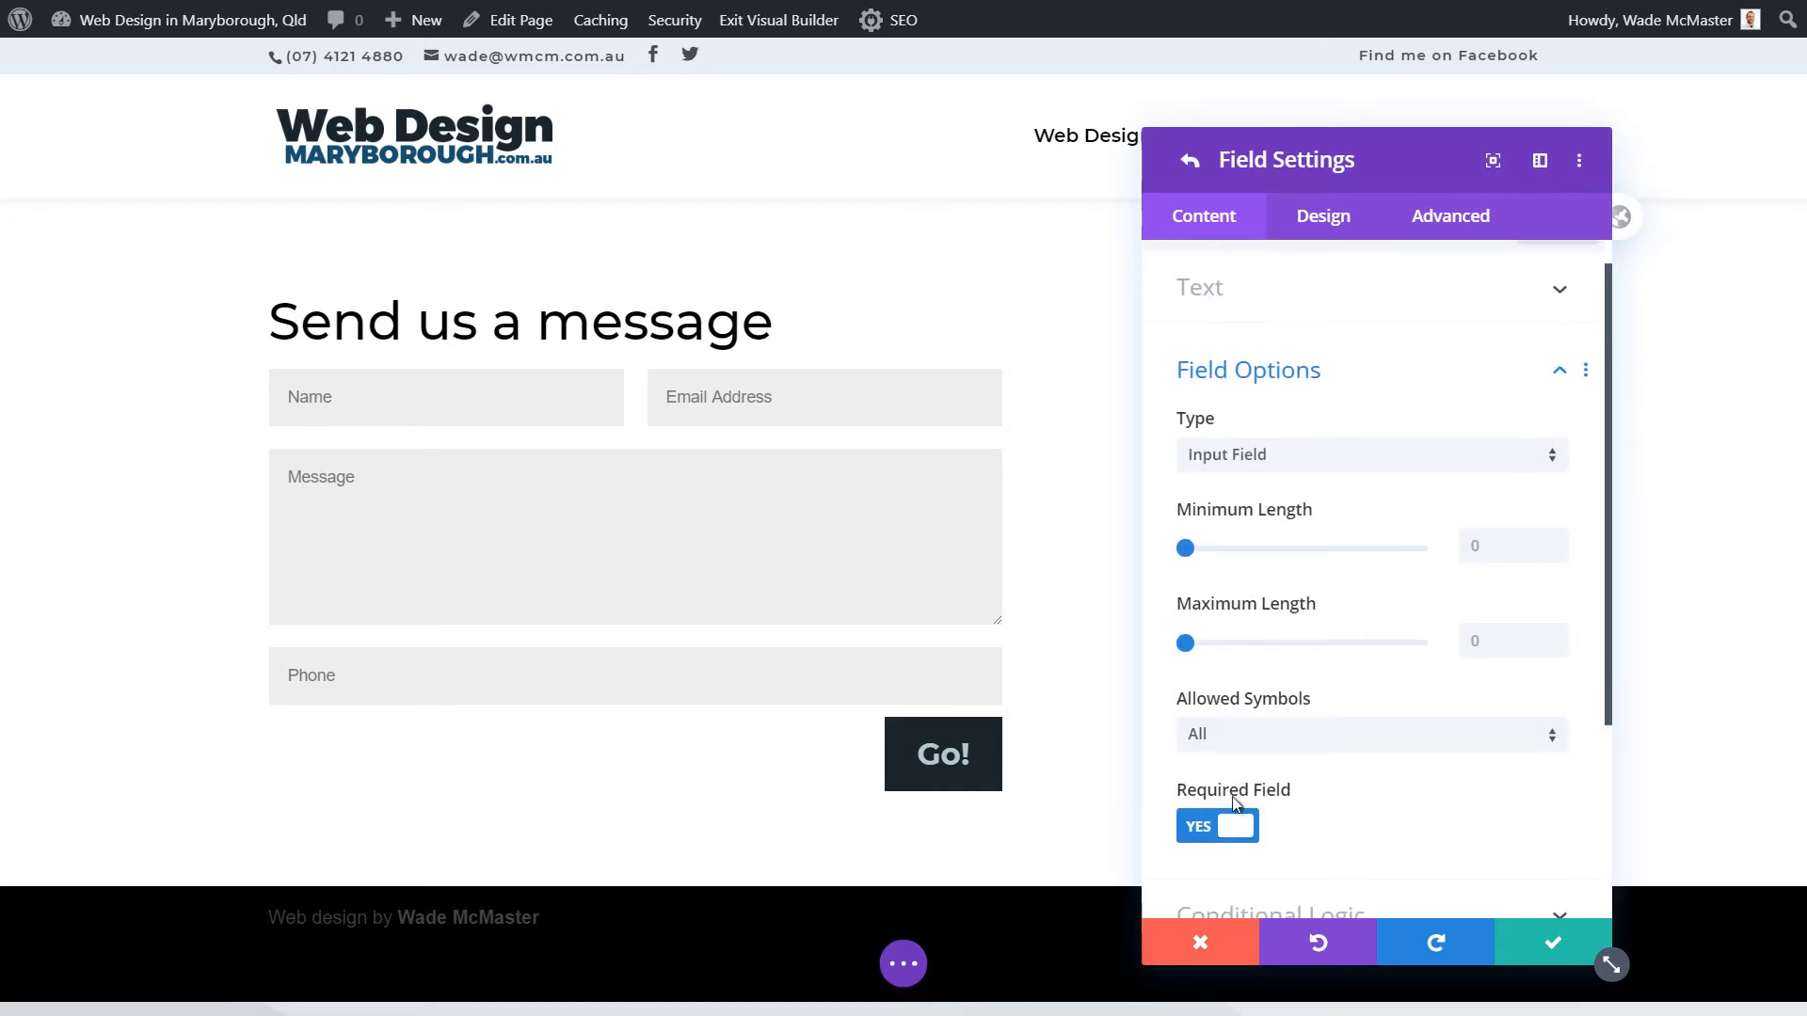
left_click(1232, 831)
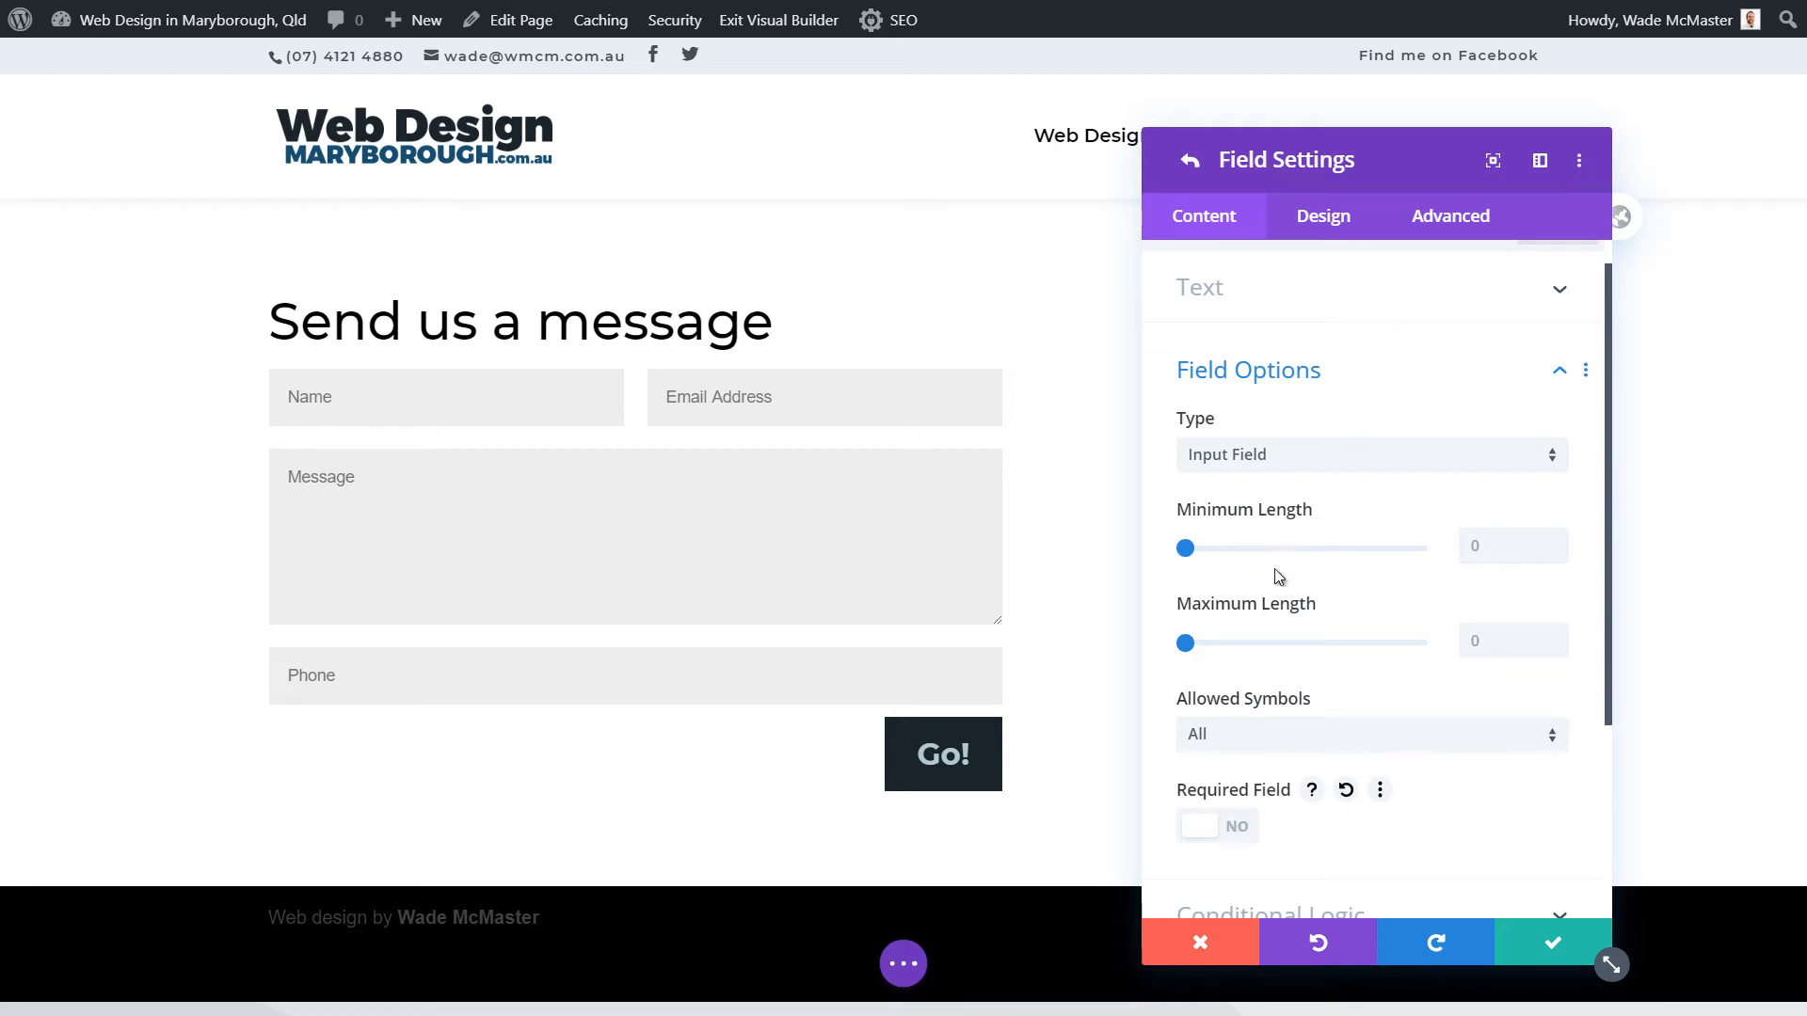
- Open the Phone field's conditional logic settings
scroll(1289, 602, "up", 1)
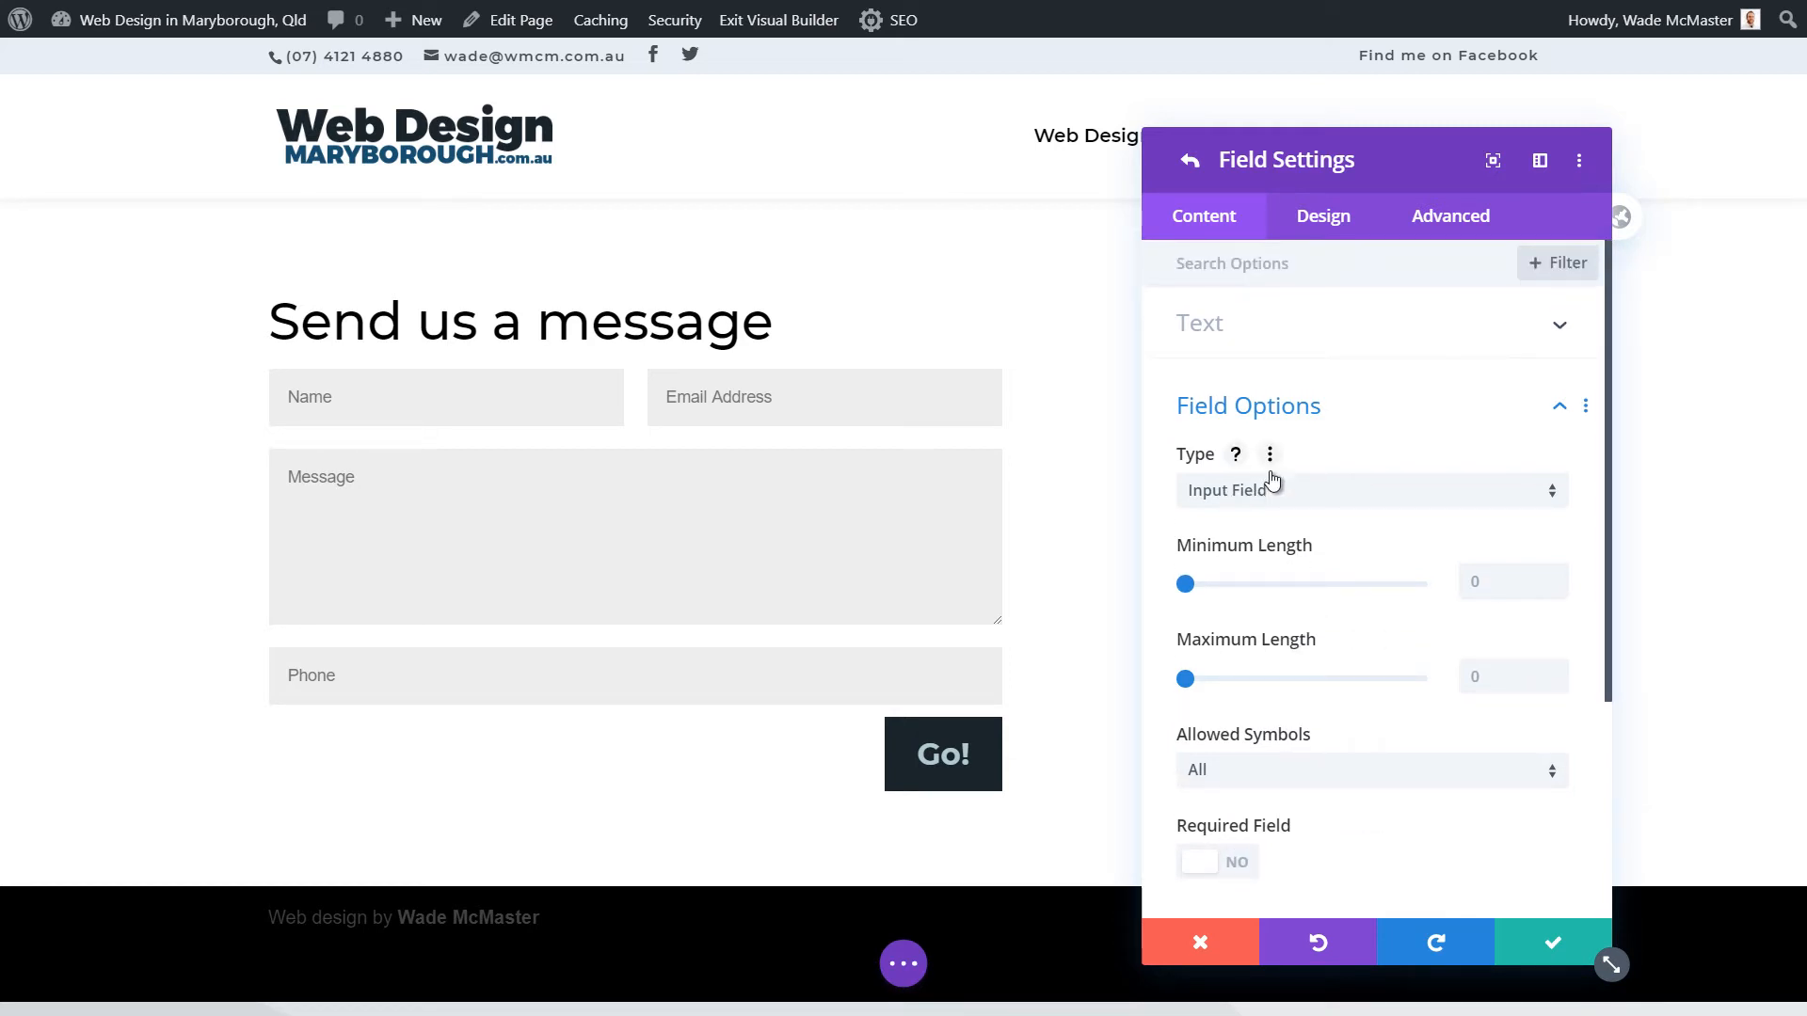
left_click(1219, 342)
left_click(1265, 677)
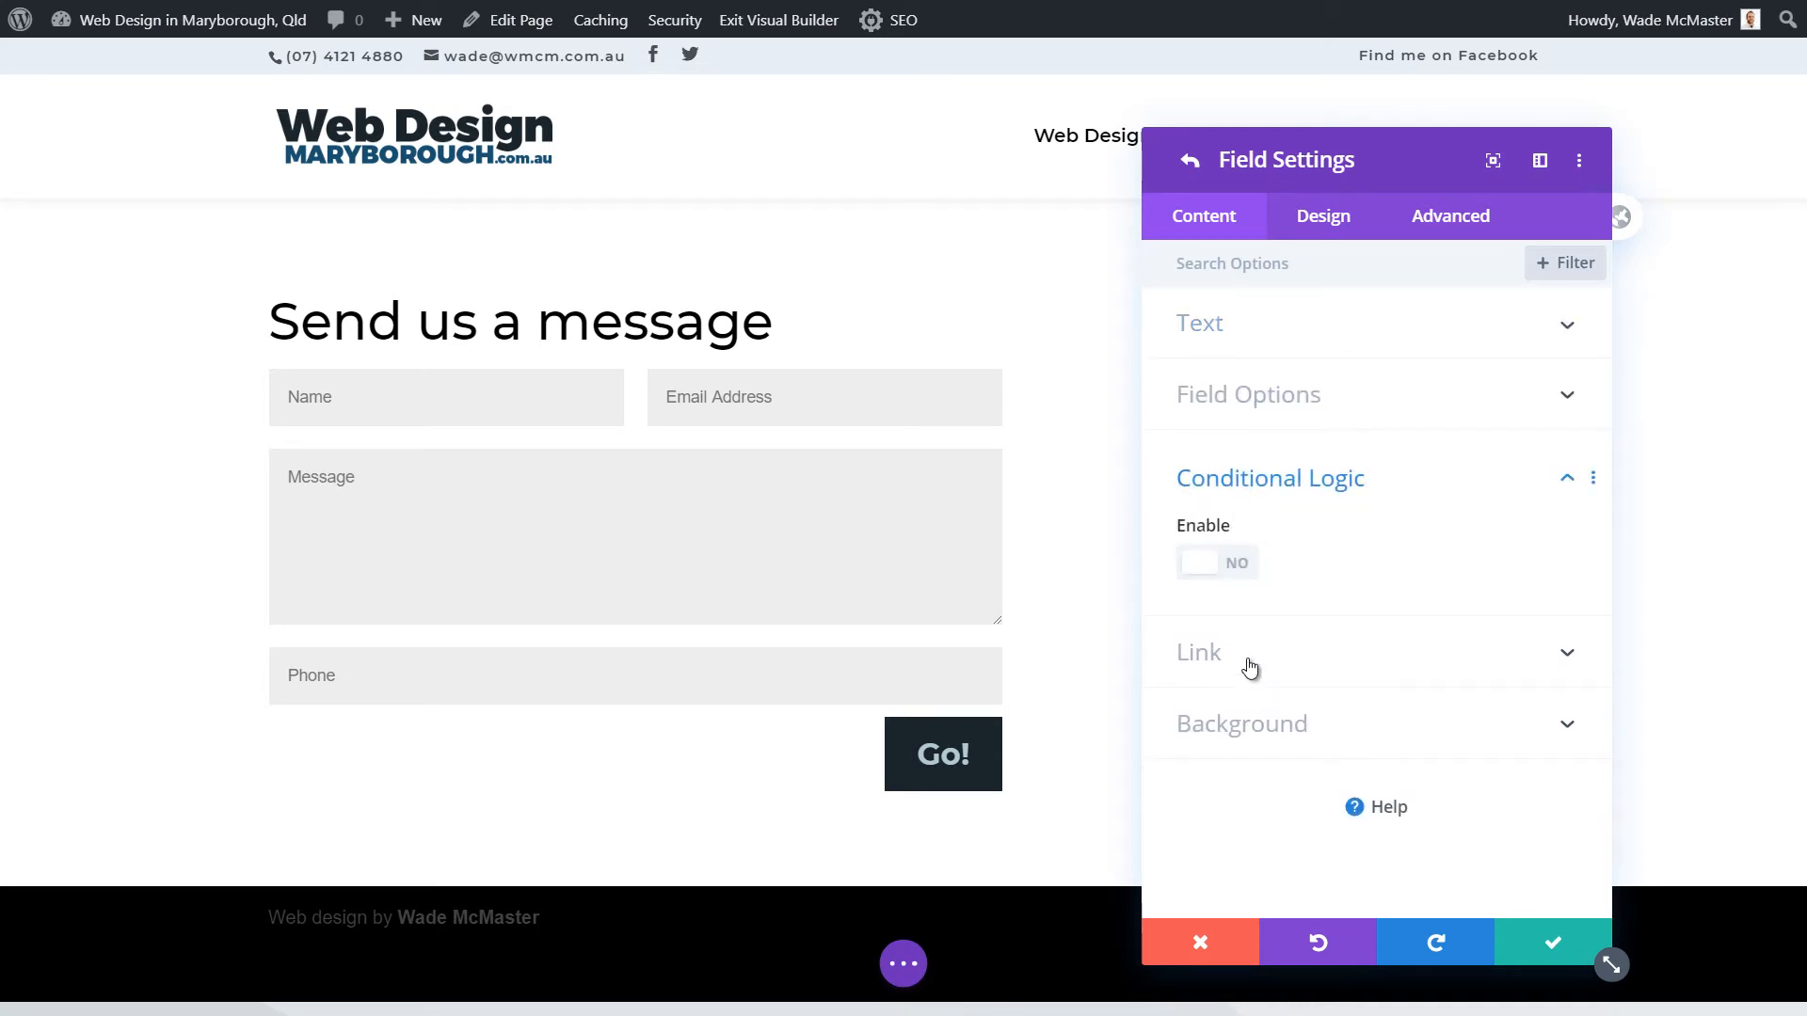
- Turn off Make Fullwidth in the Phone field's layout settings and save the field
left_click(1320, 228)
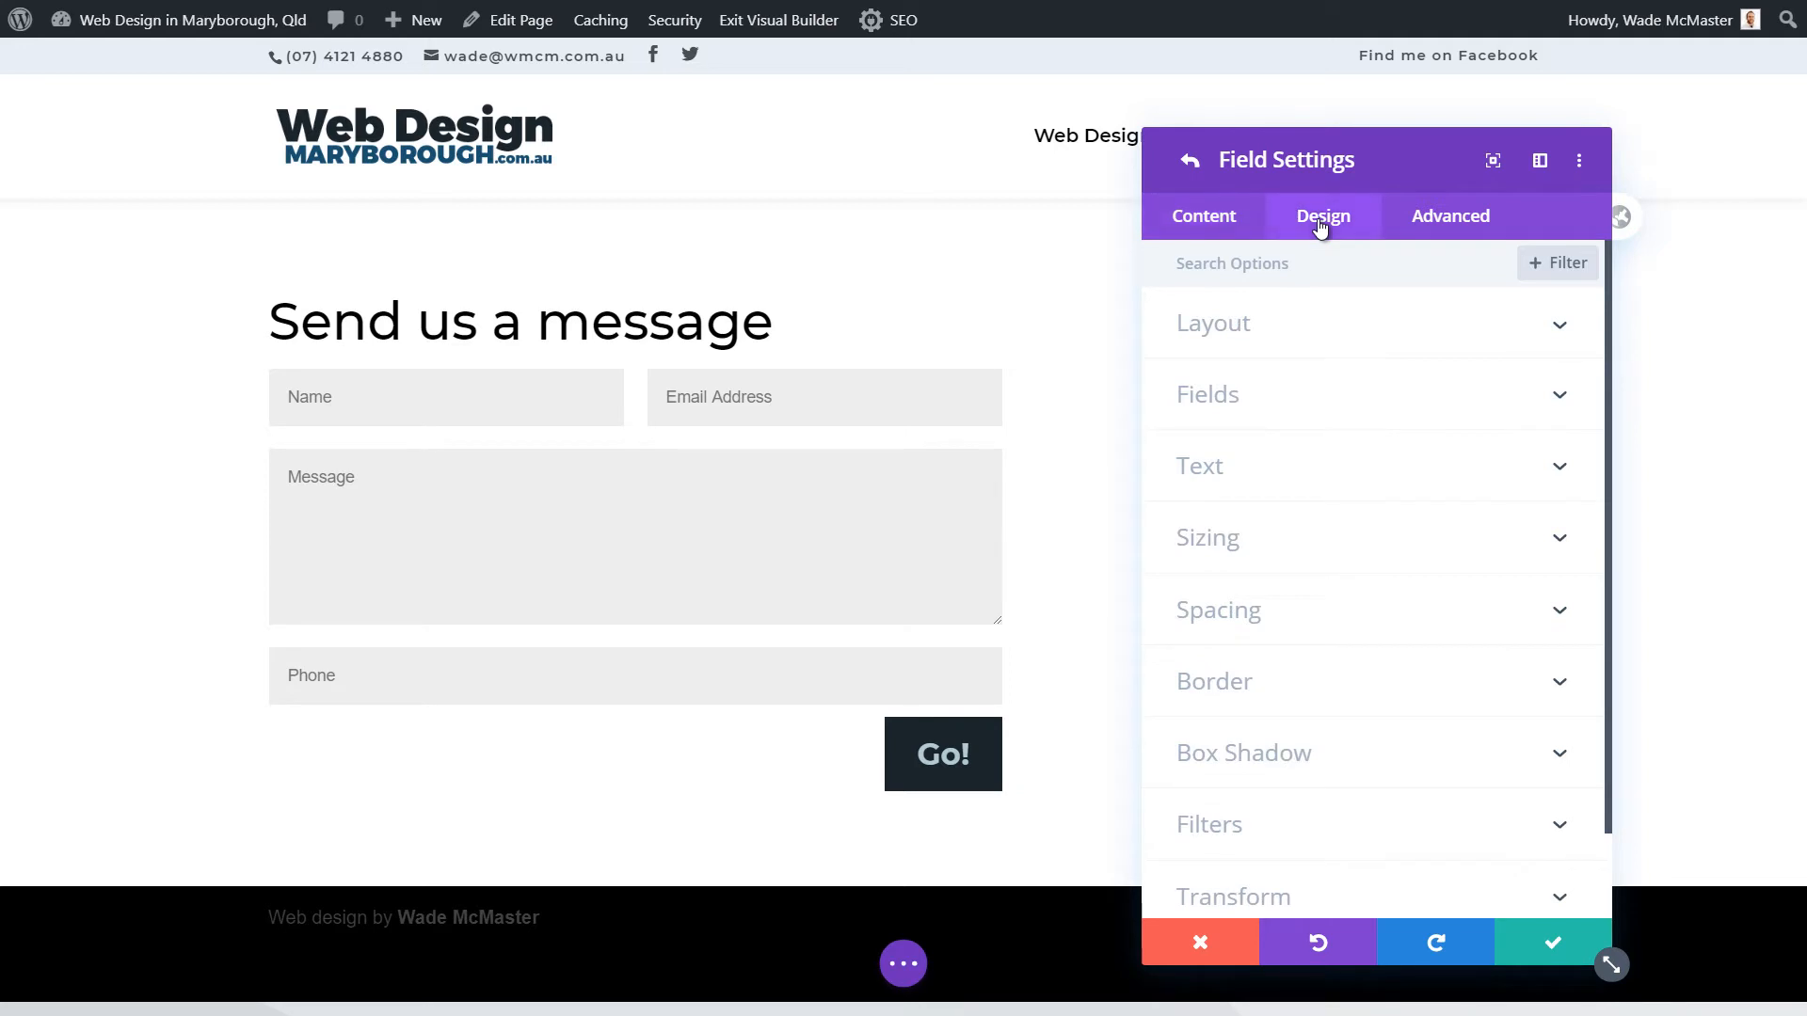
left_click(1248, 334)
left_click(1233, 410)
left_click(1233, 410)
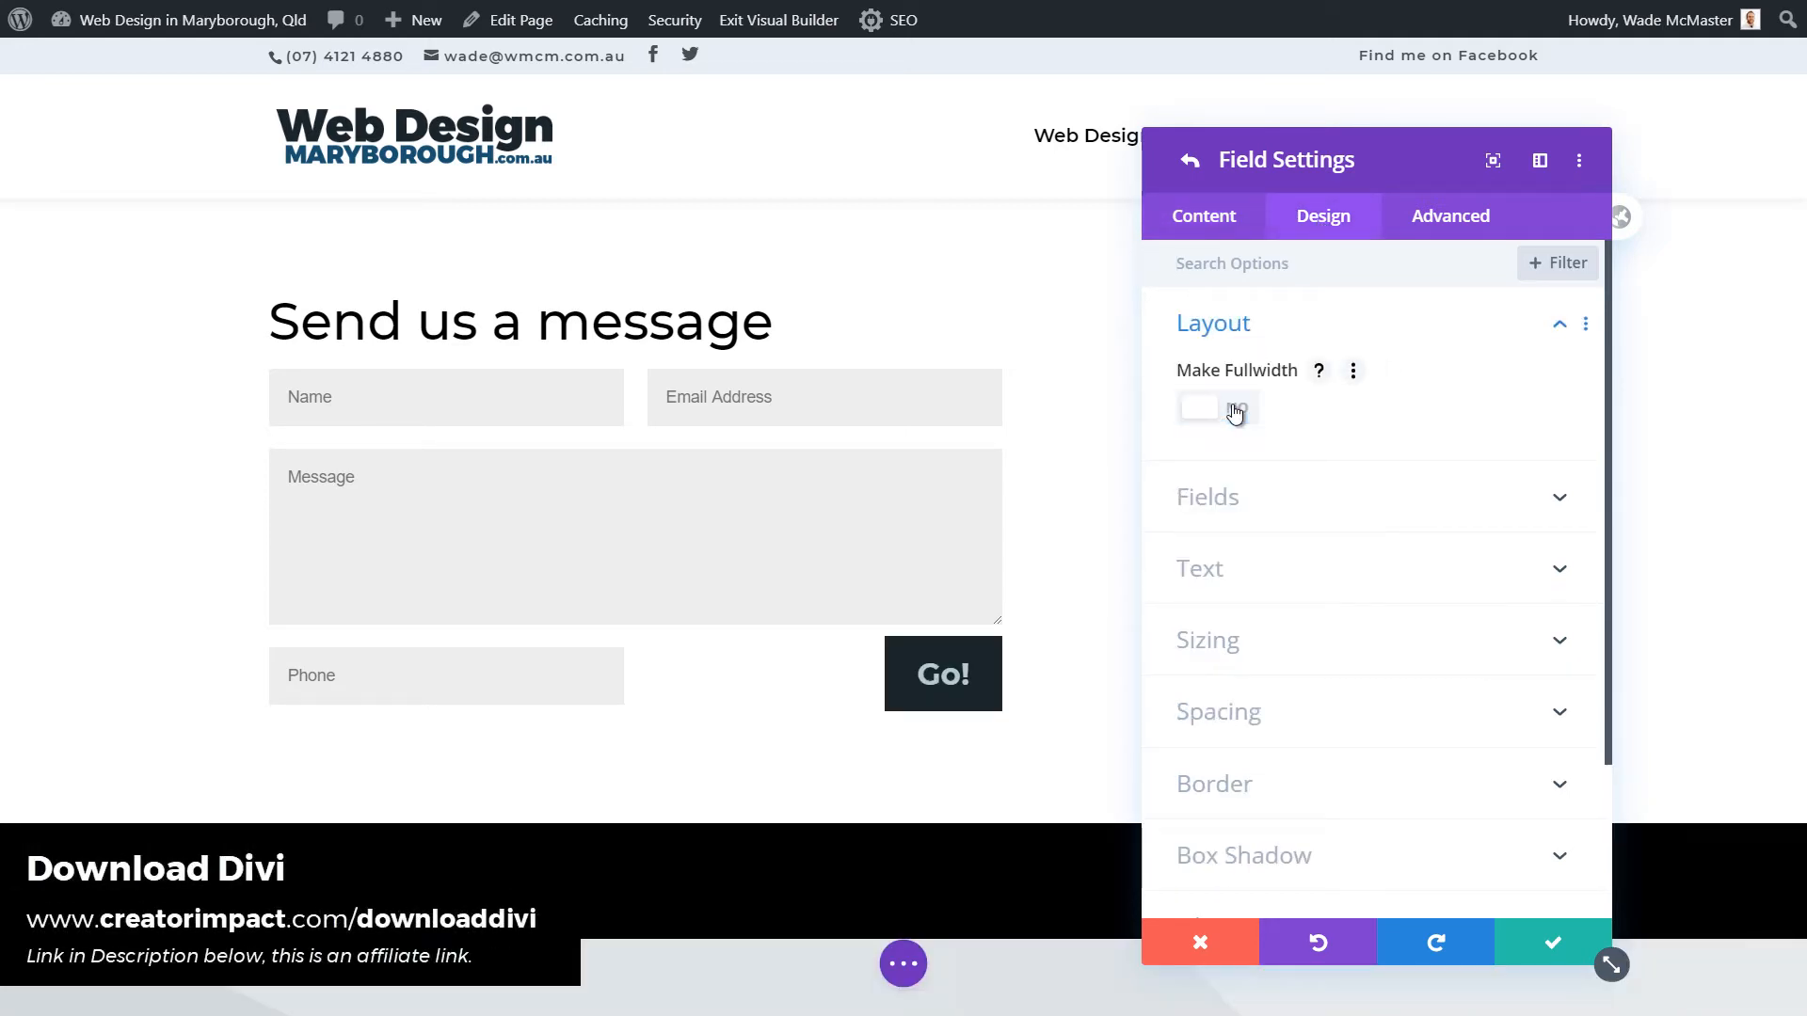
left_click(1555, 952)
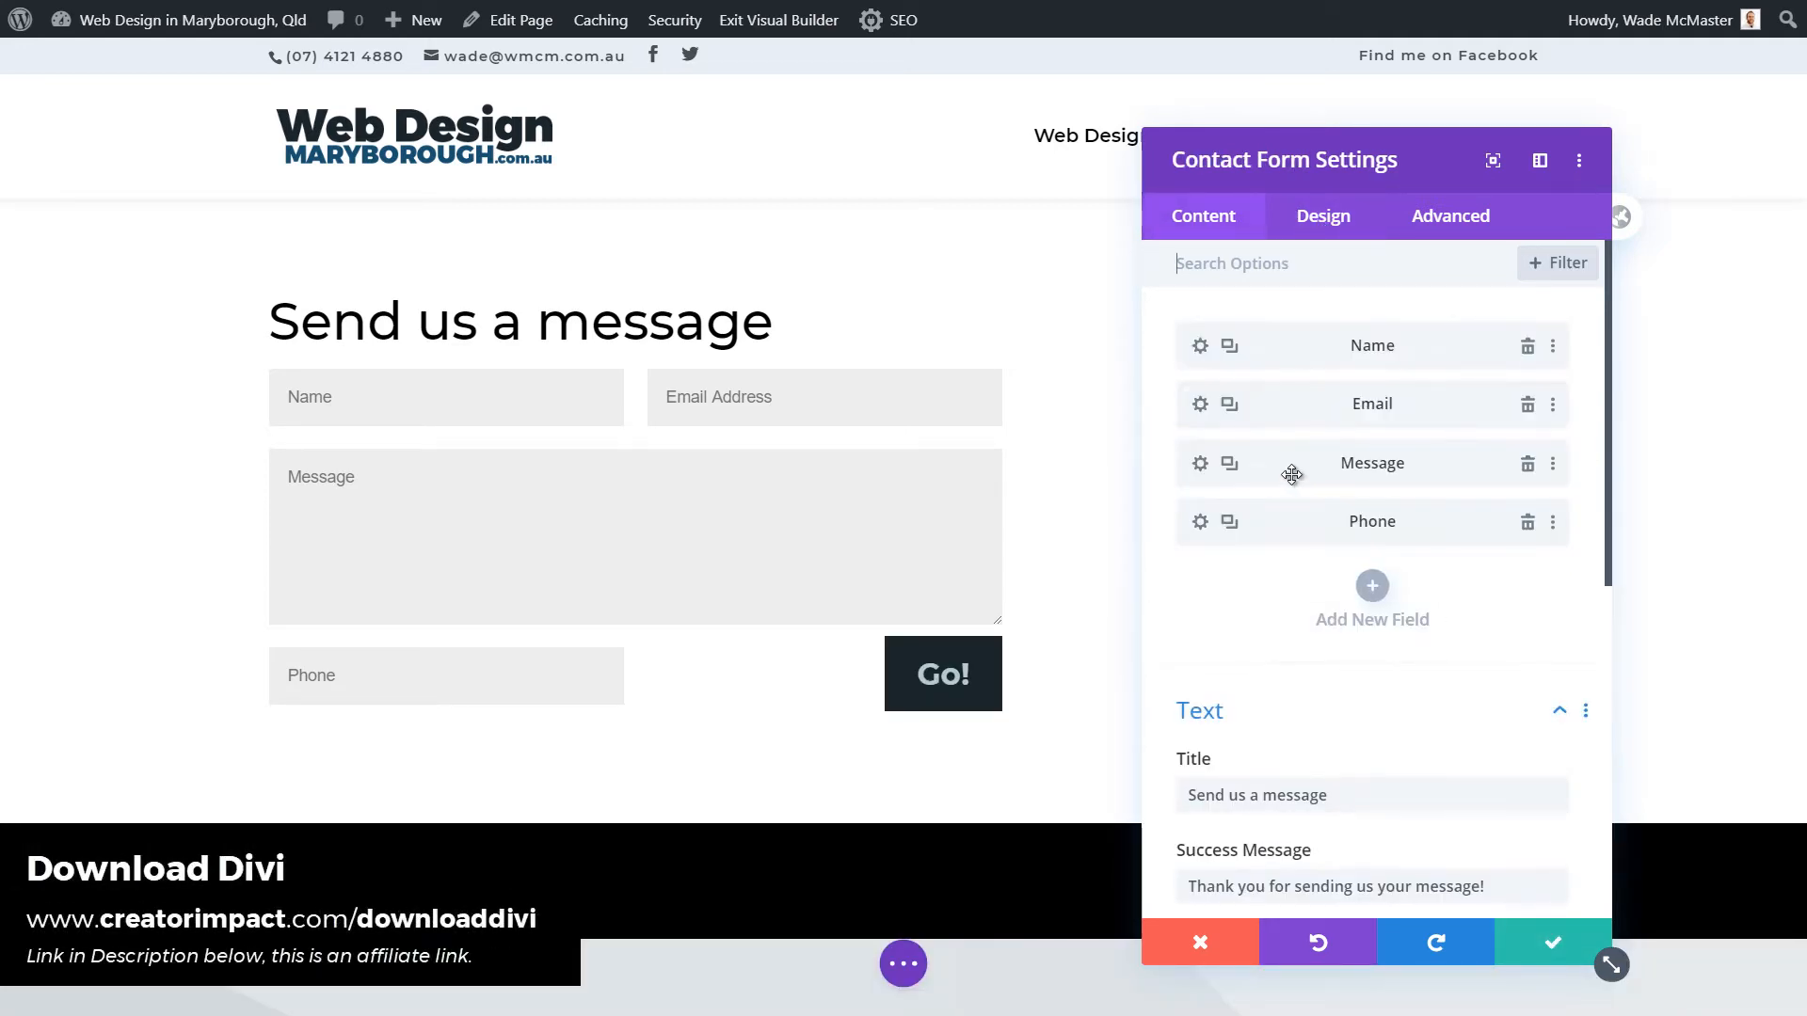
- Move the Phone field between Name and Email, make the Name field full width, and save the contact form settings
left_click_drag(1303, 523, 1297, 406)
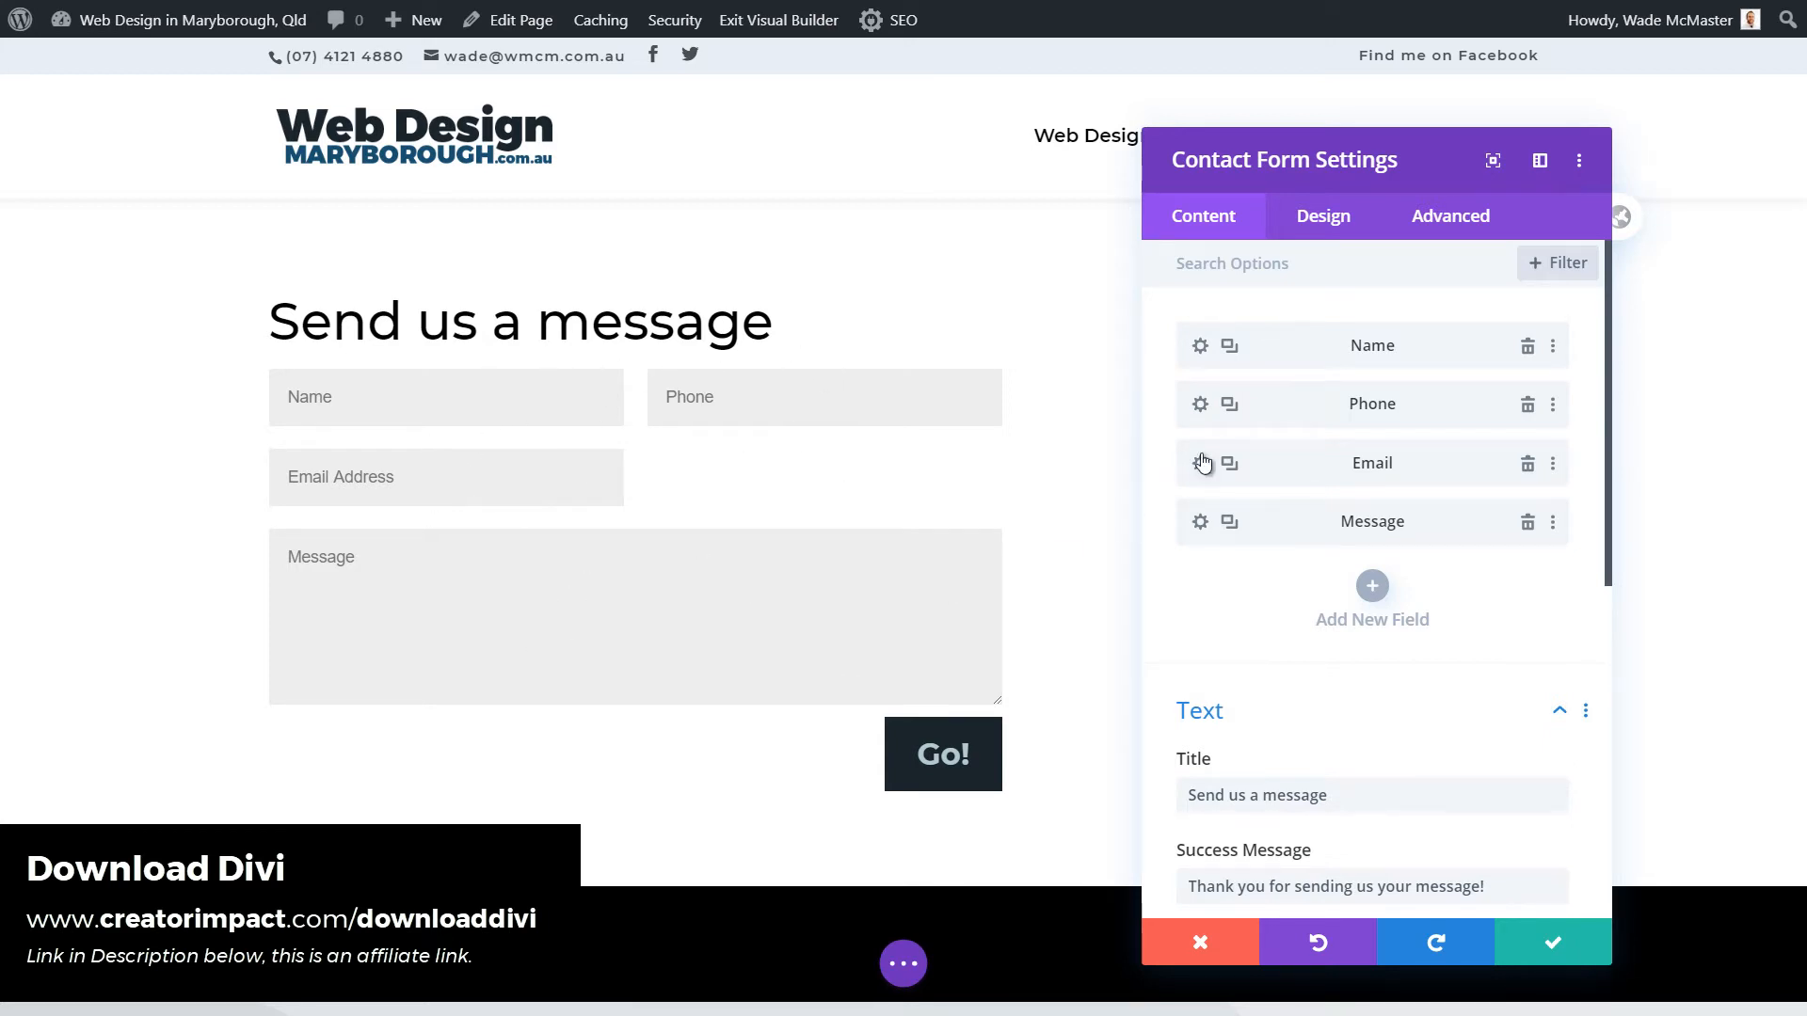
left_click(1201, 348)
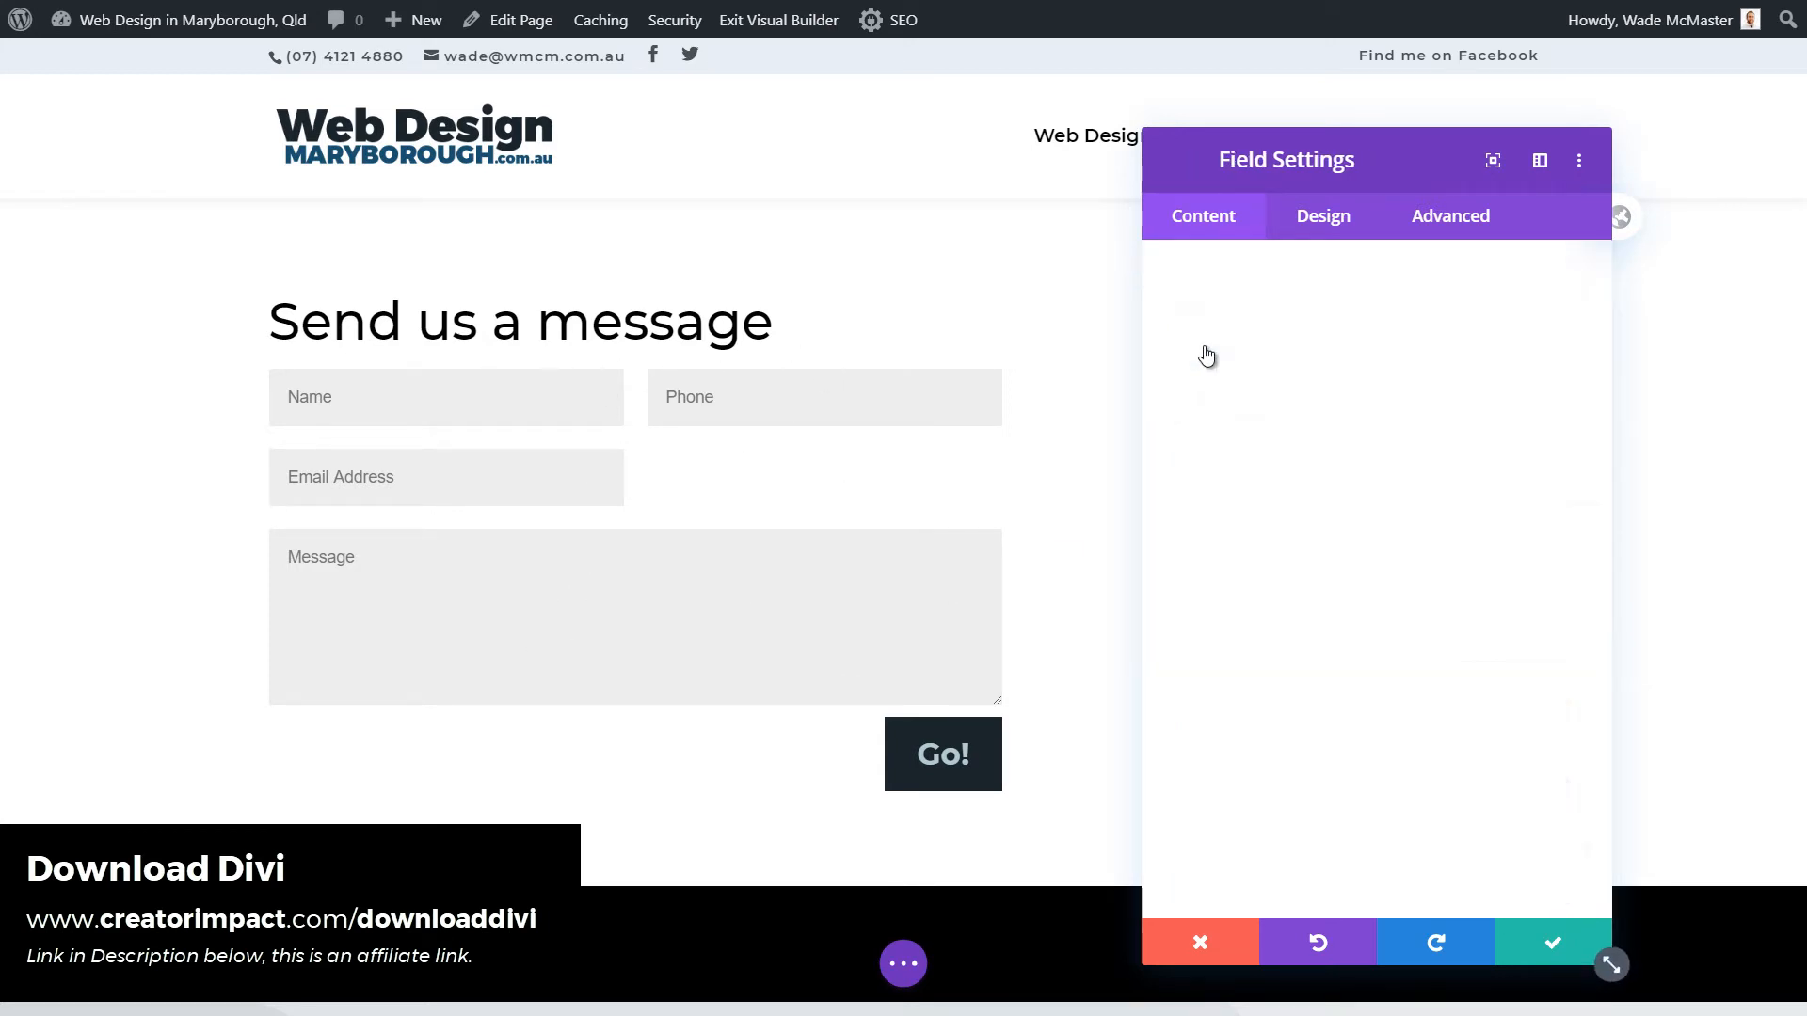
left_click(1307, 235)
left_click(1228, 337)
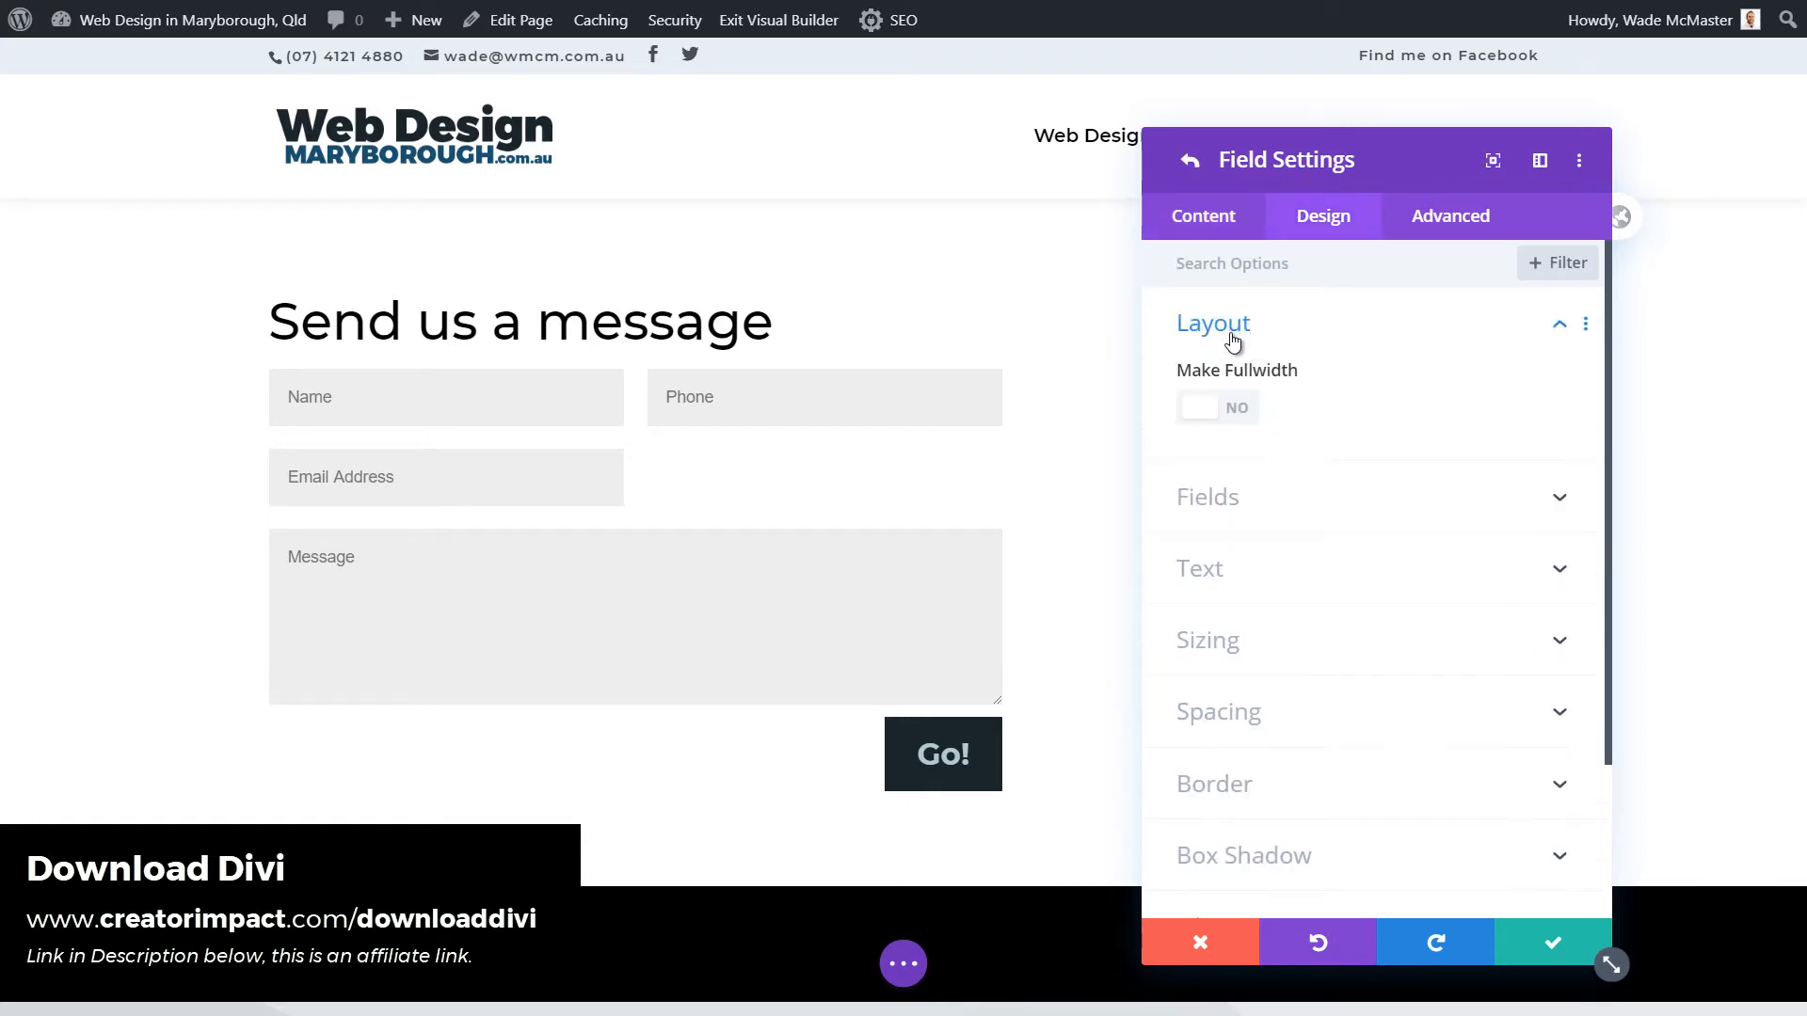
left_click(1223, 411)
left_click(1552, 942)
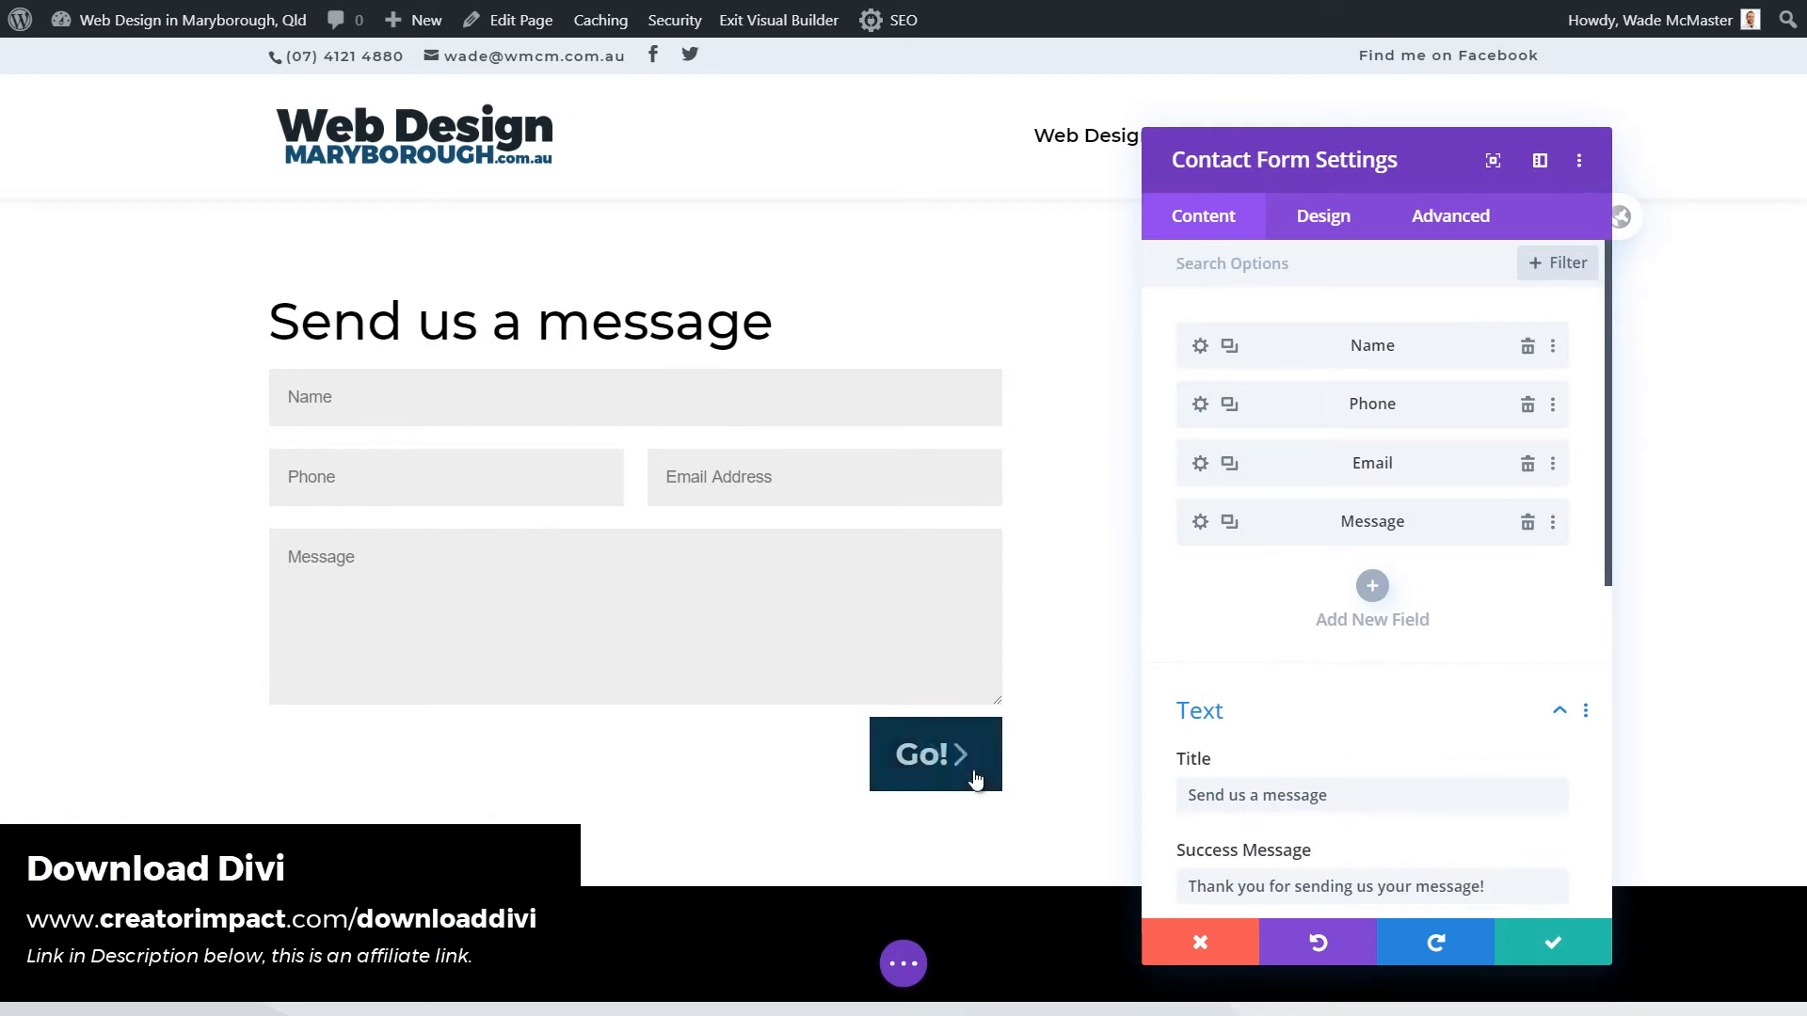
left_click(1599, 955)
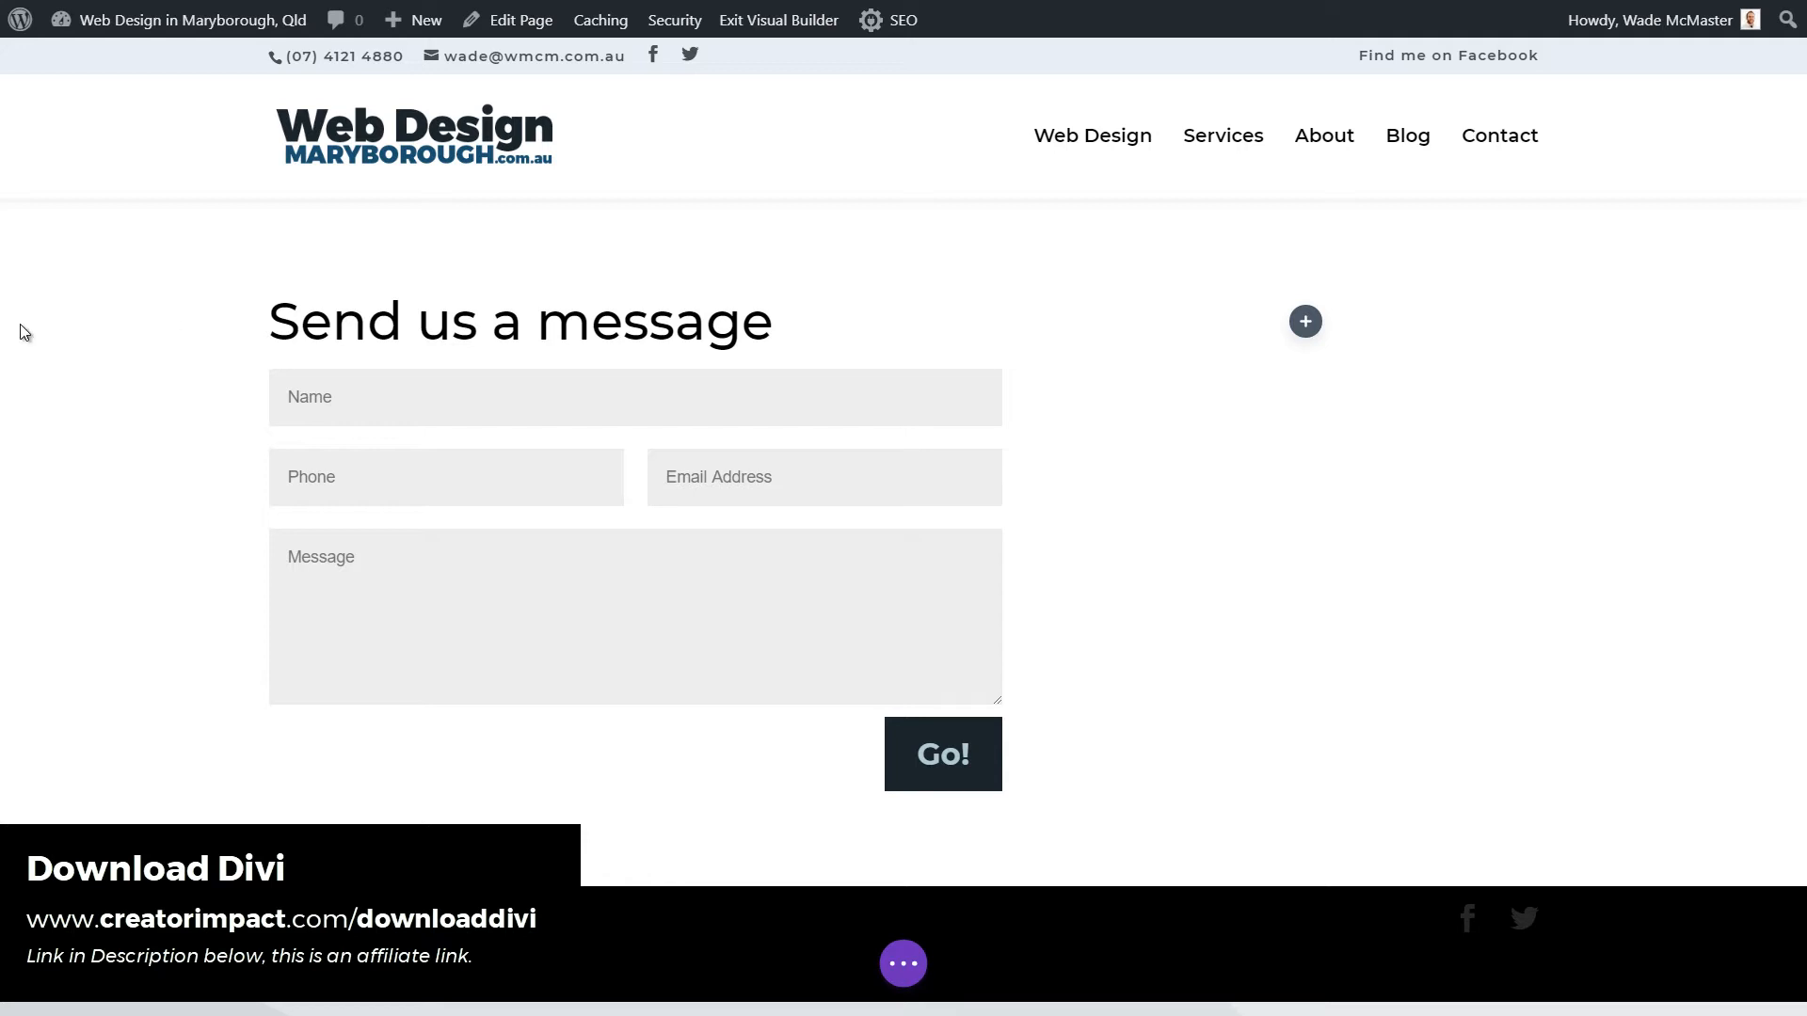
- Reopen the contact form settings and enter a message pattern listing Name: %%name%%, Phone: %%phone%%, Email: %%email%% and, after a blank line, Message: %%message%%
left_click(595, 353)
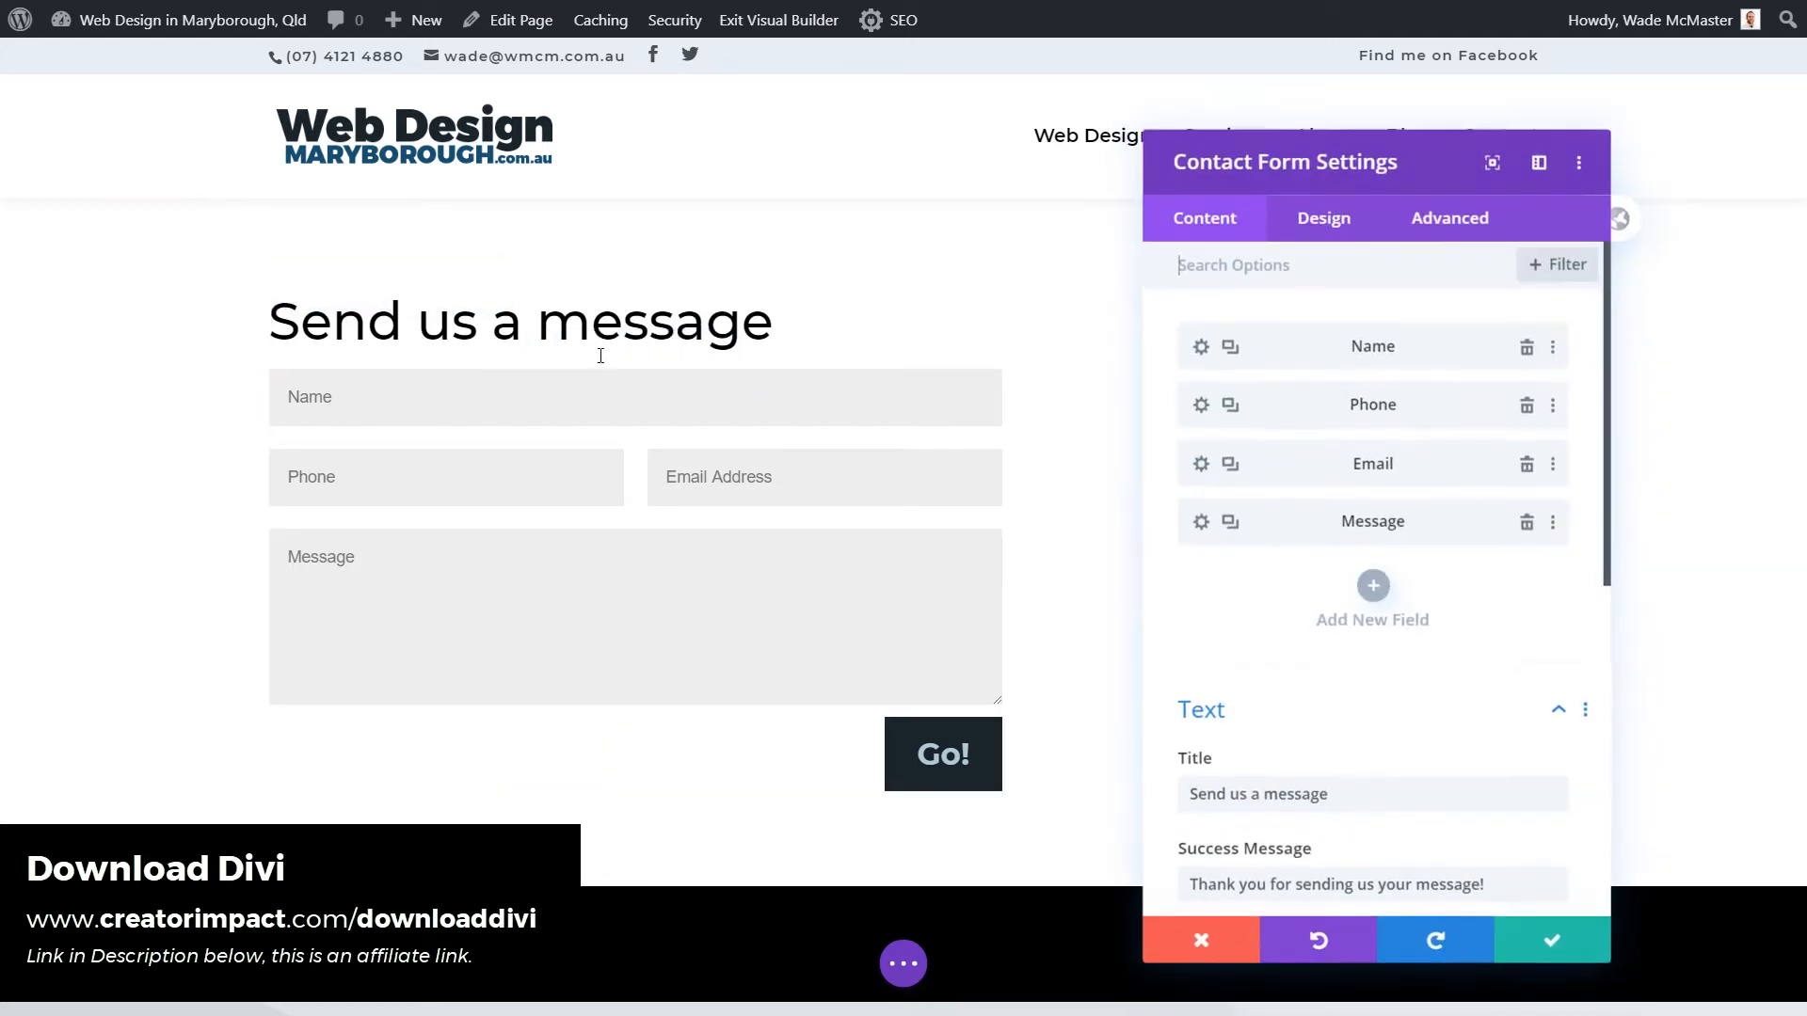
scroll(1336, 602, "down", 6)
left_click(1270, 599)
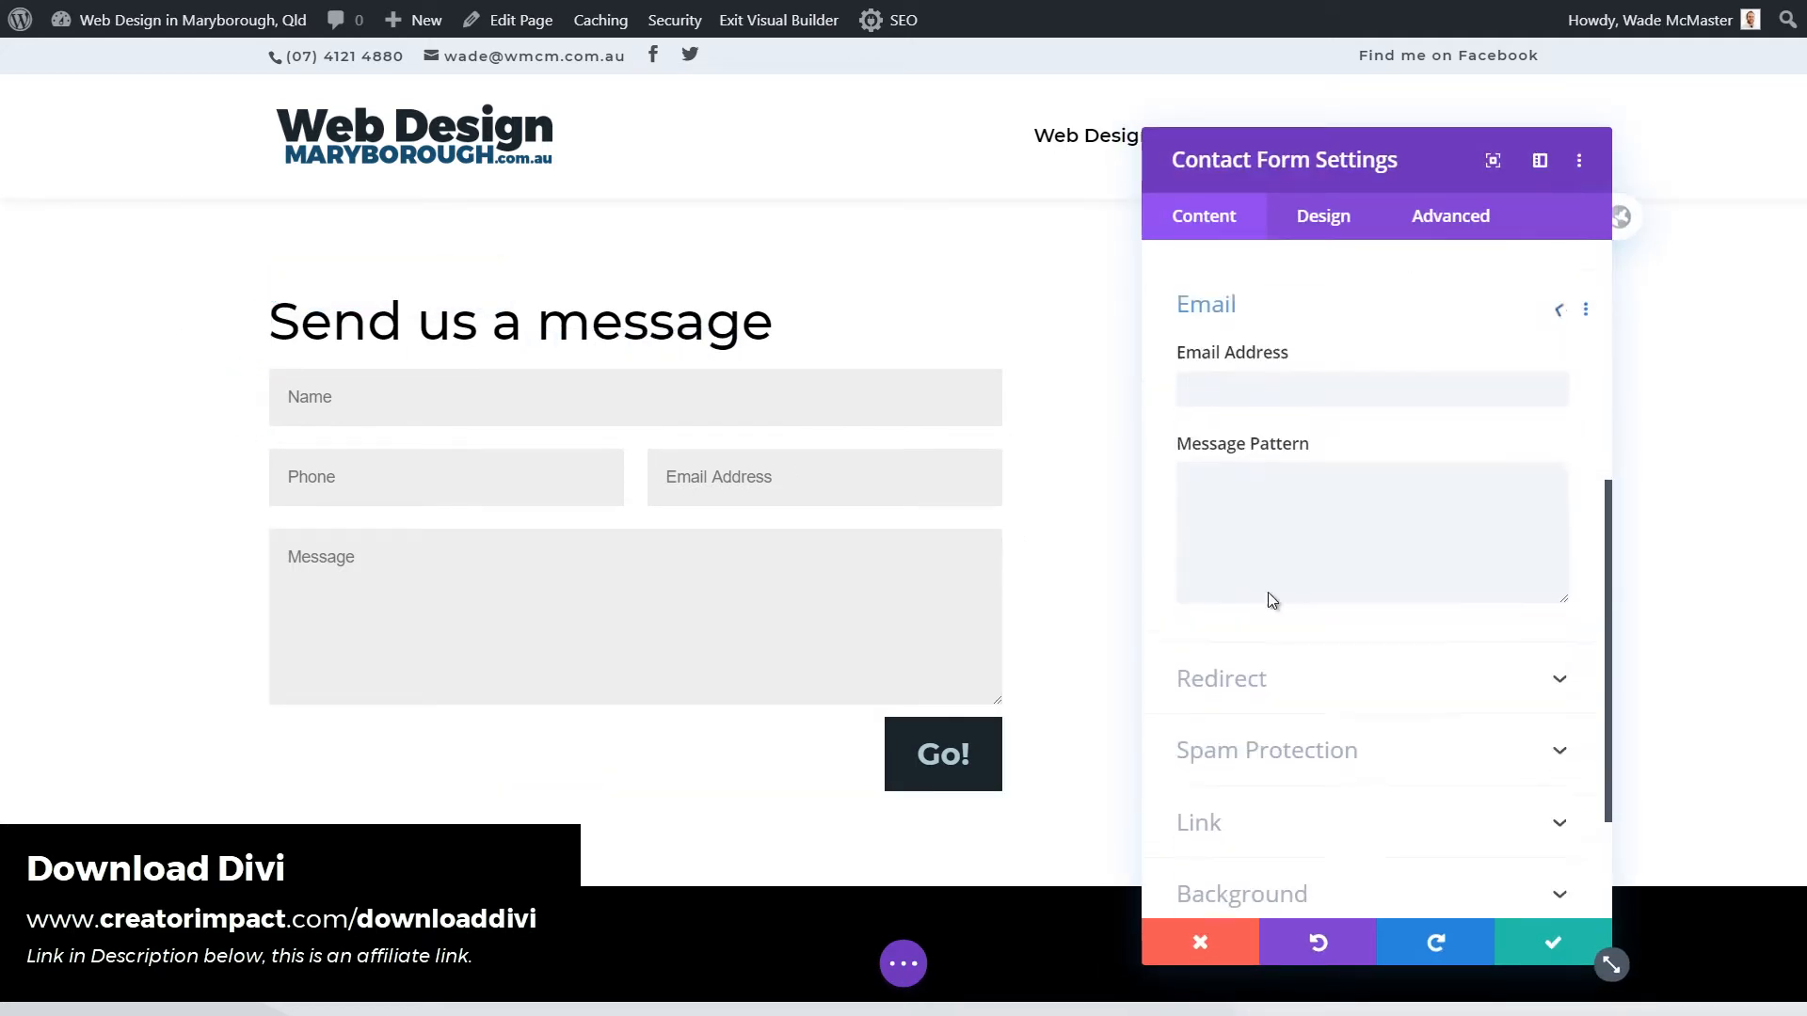
left_click(1215, 472)
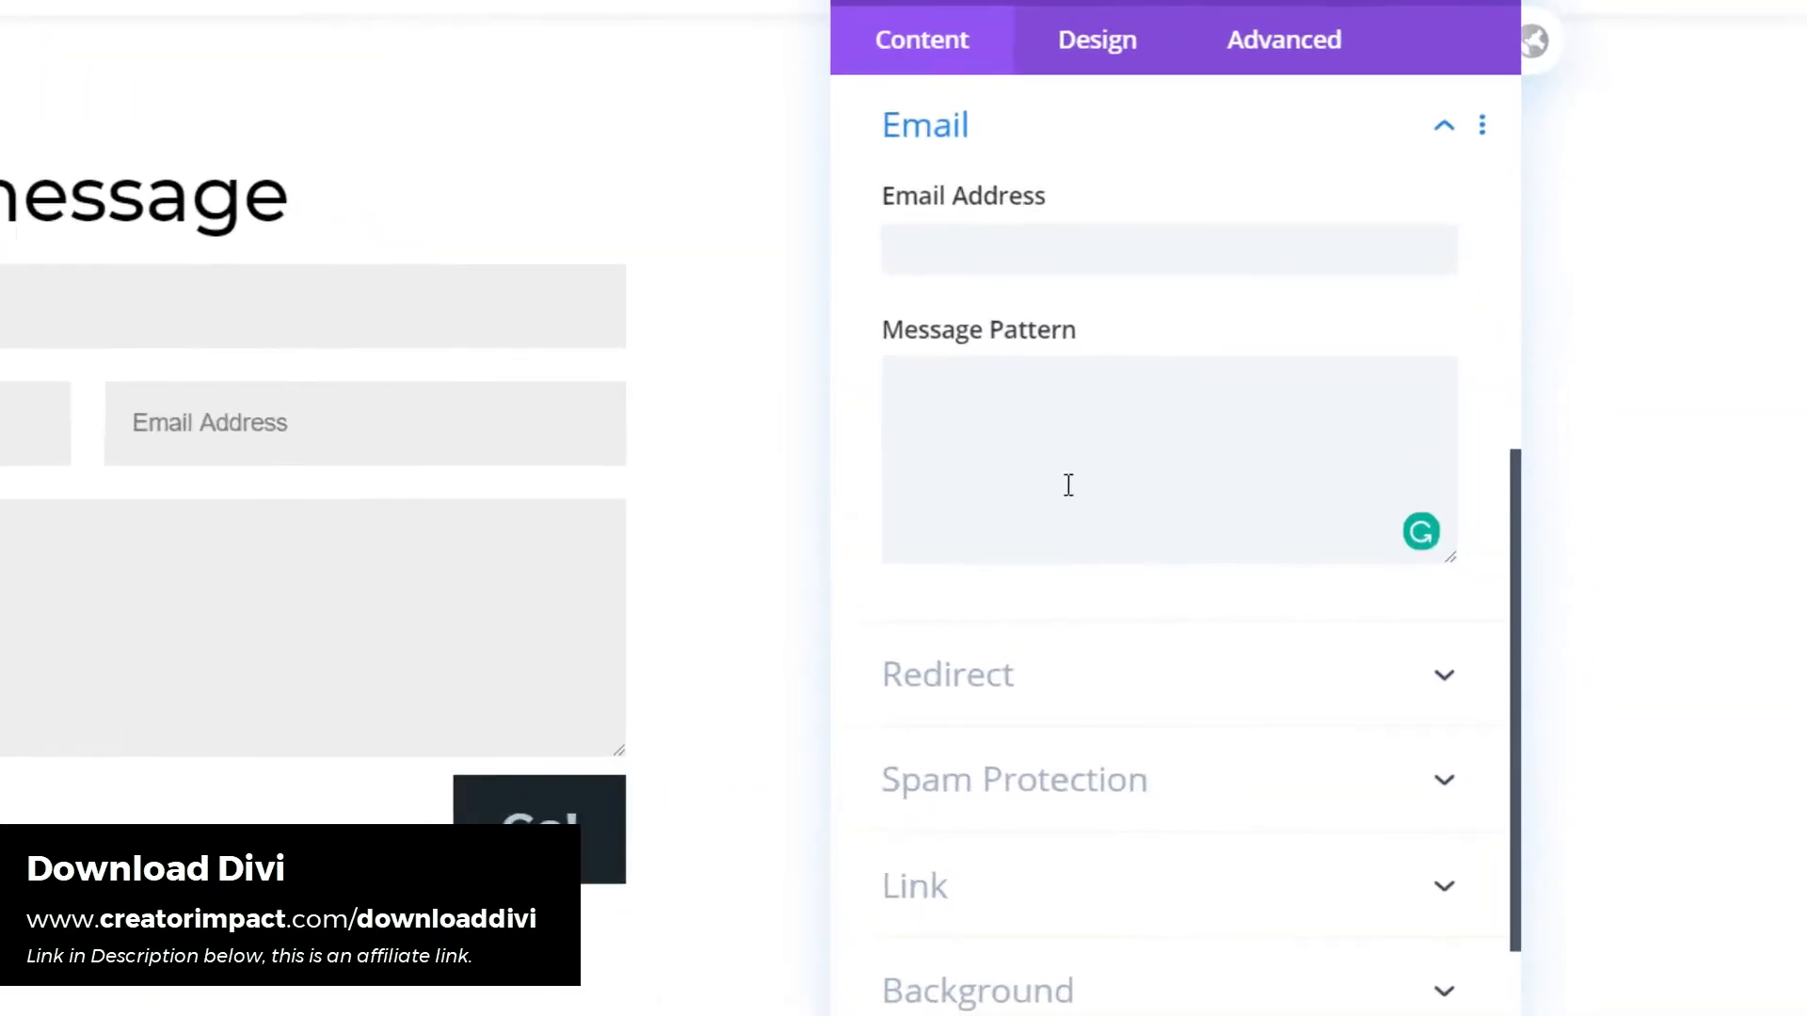
left_click(1302, 518)
type("Name: %%name%% Phone: %%phone%% Email: %%email%%  Message: %%message%%")
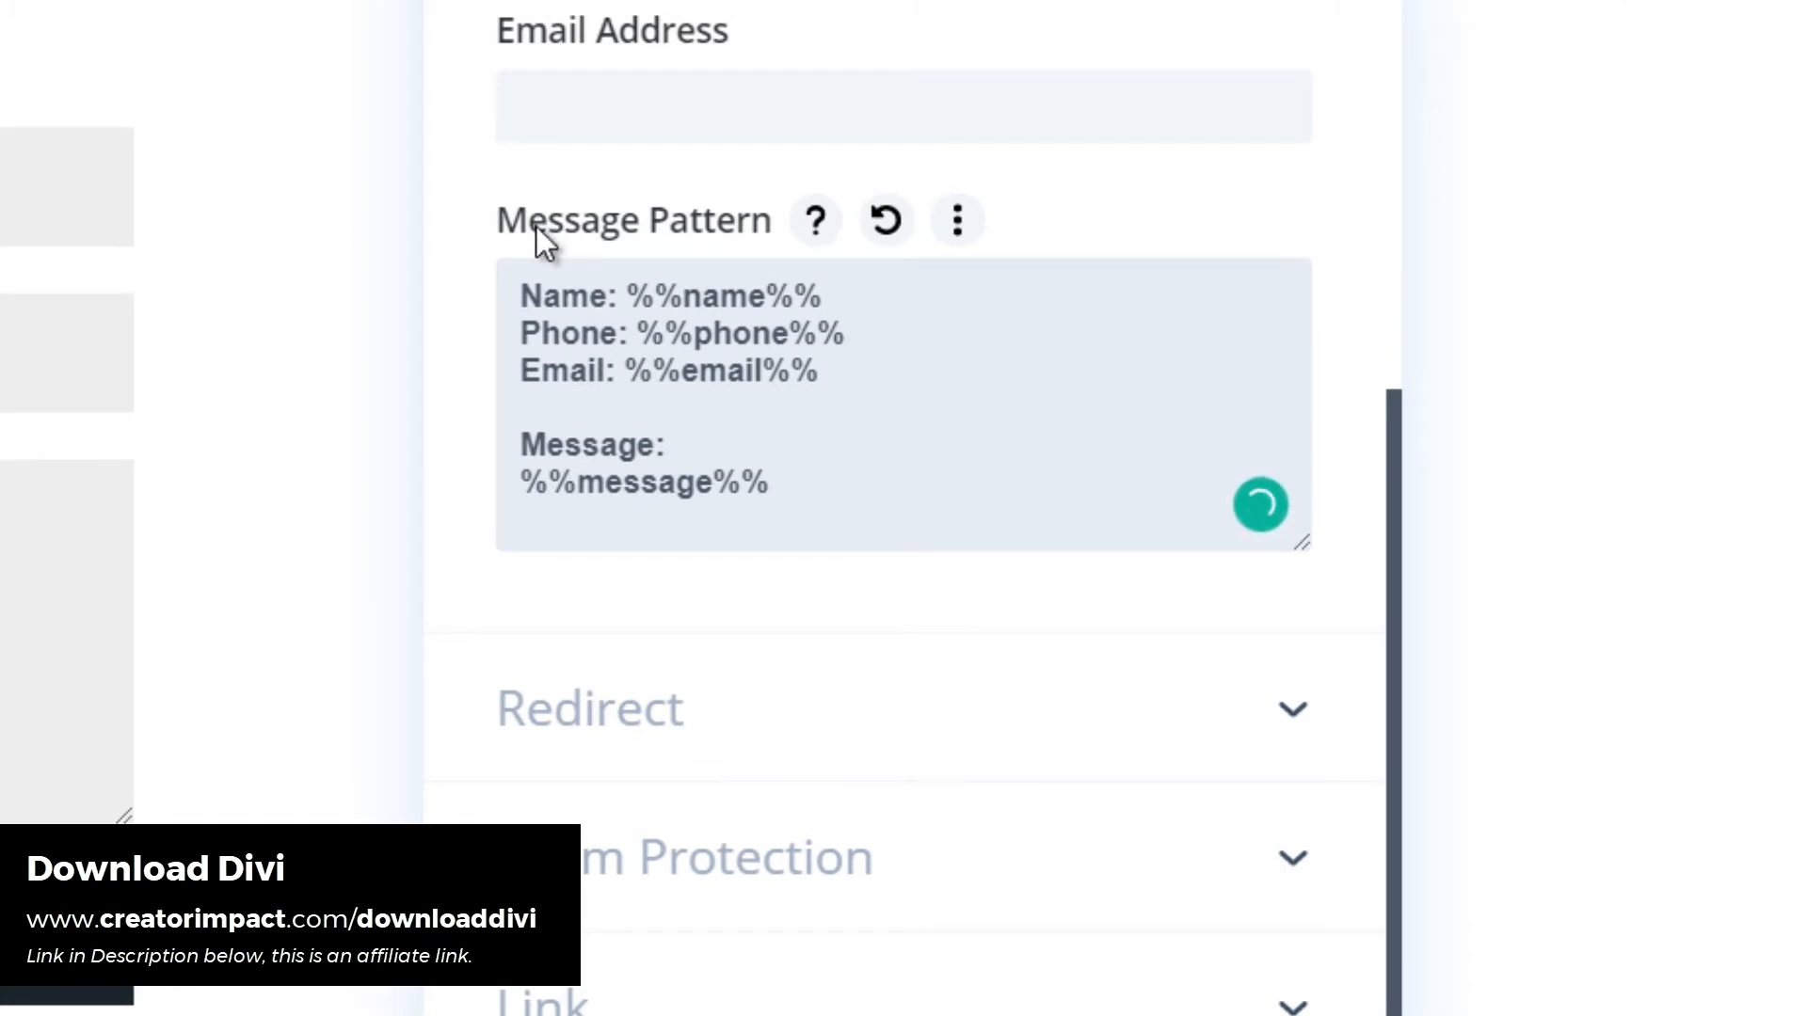
- Compare the labels and placeholders in the message pattern with the form's fields, checking the Phone field's ID
left_click_drag(525, 284, 629, 282)
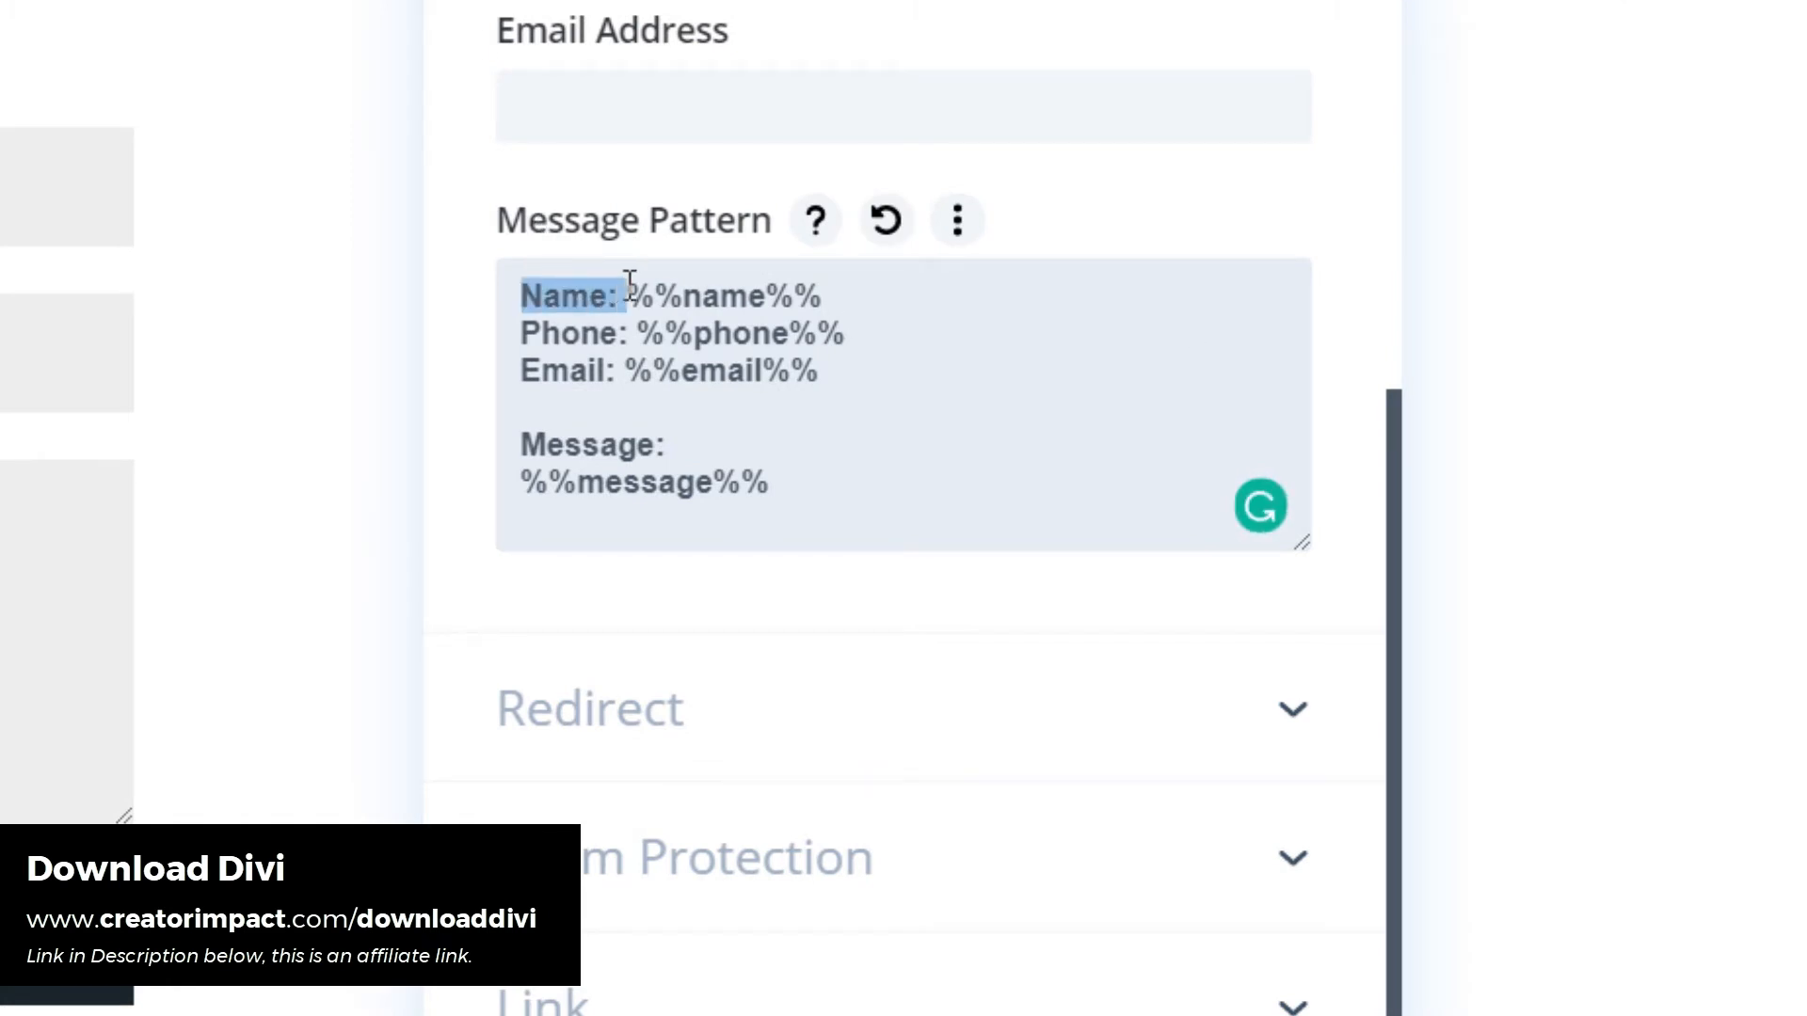
scroll(702, 386, "up", 10)
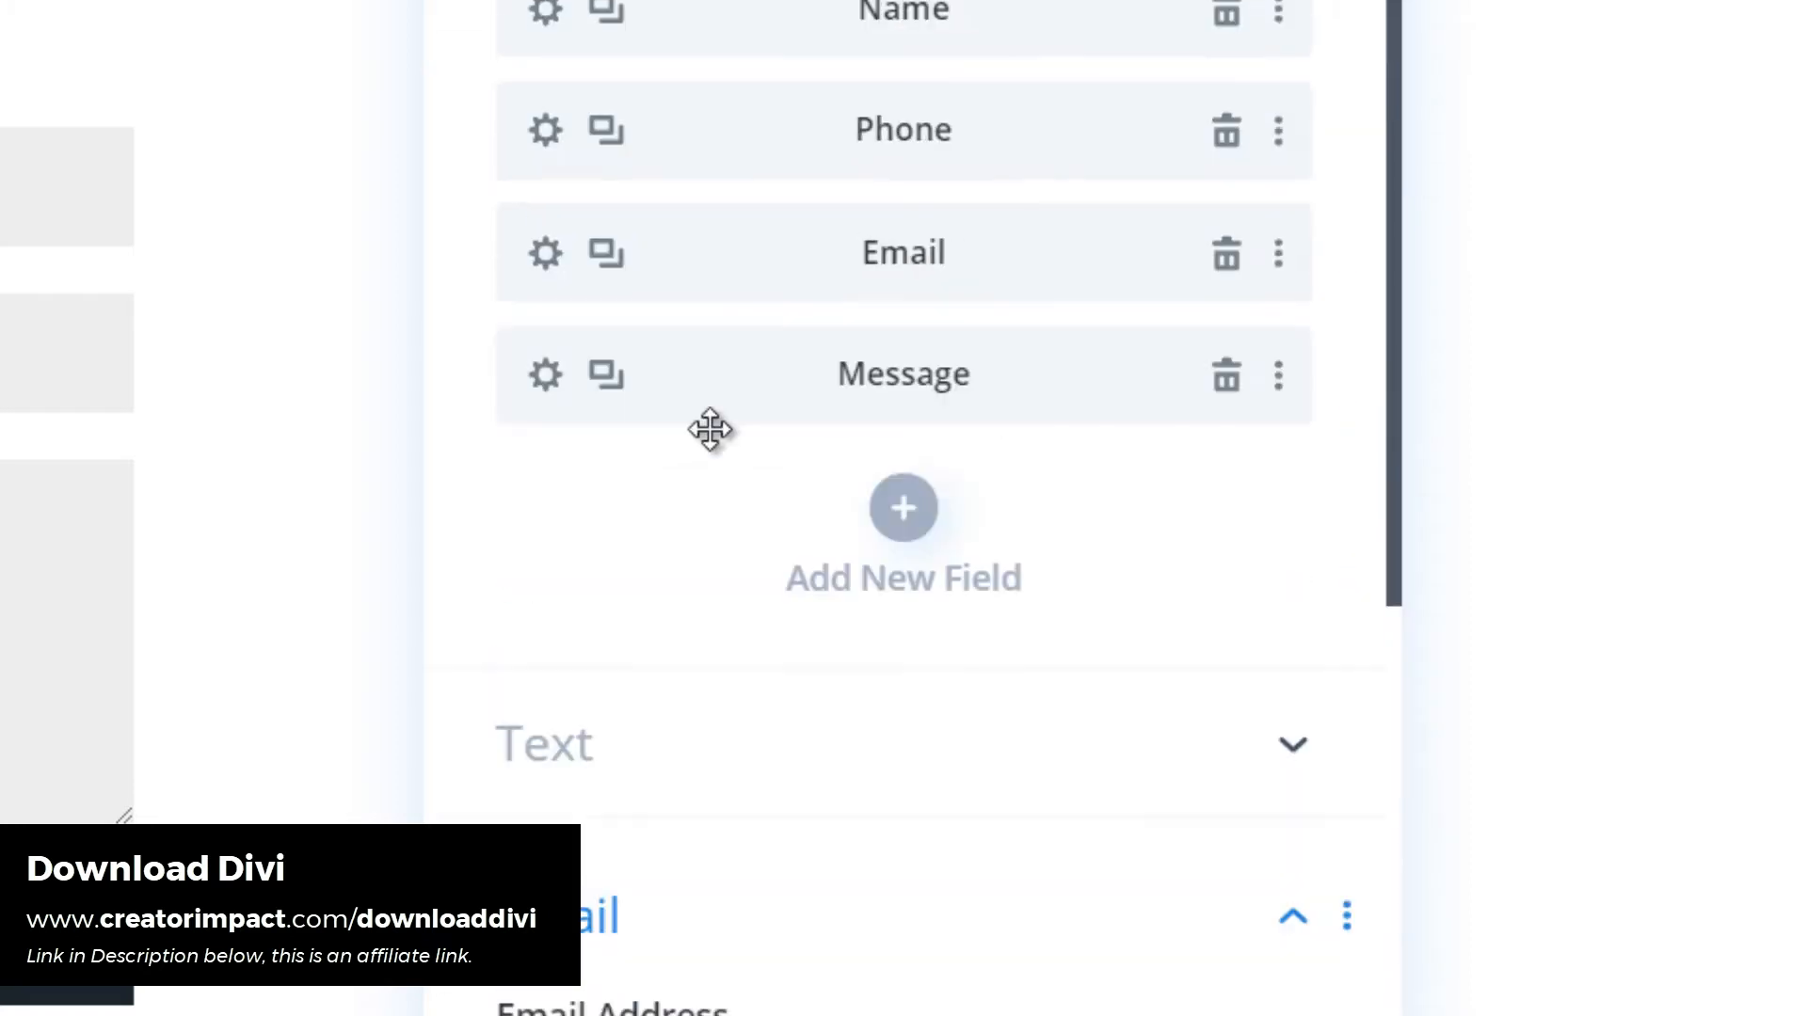
left_click(561, 207)
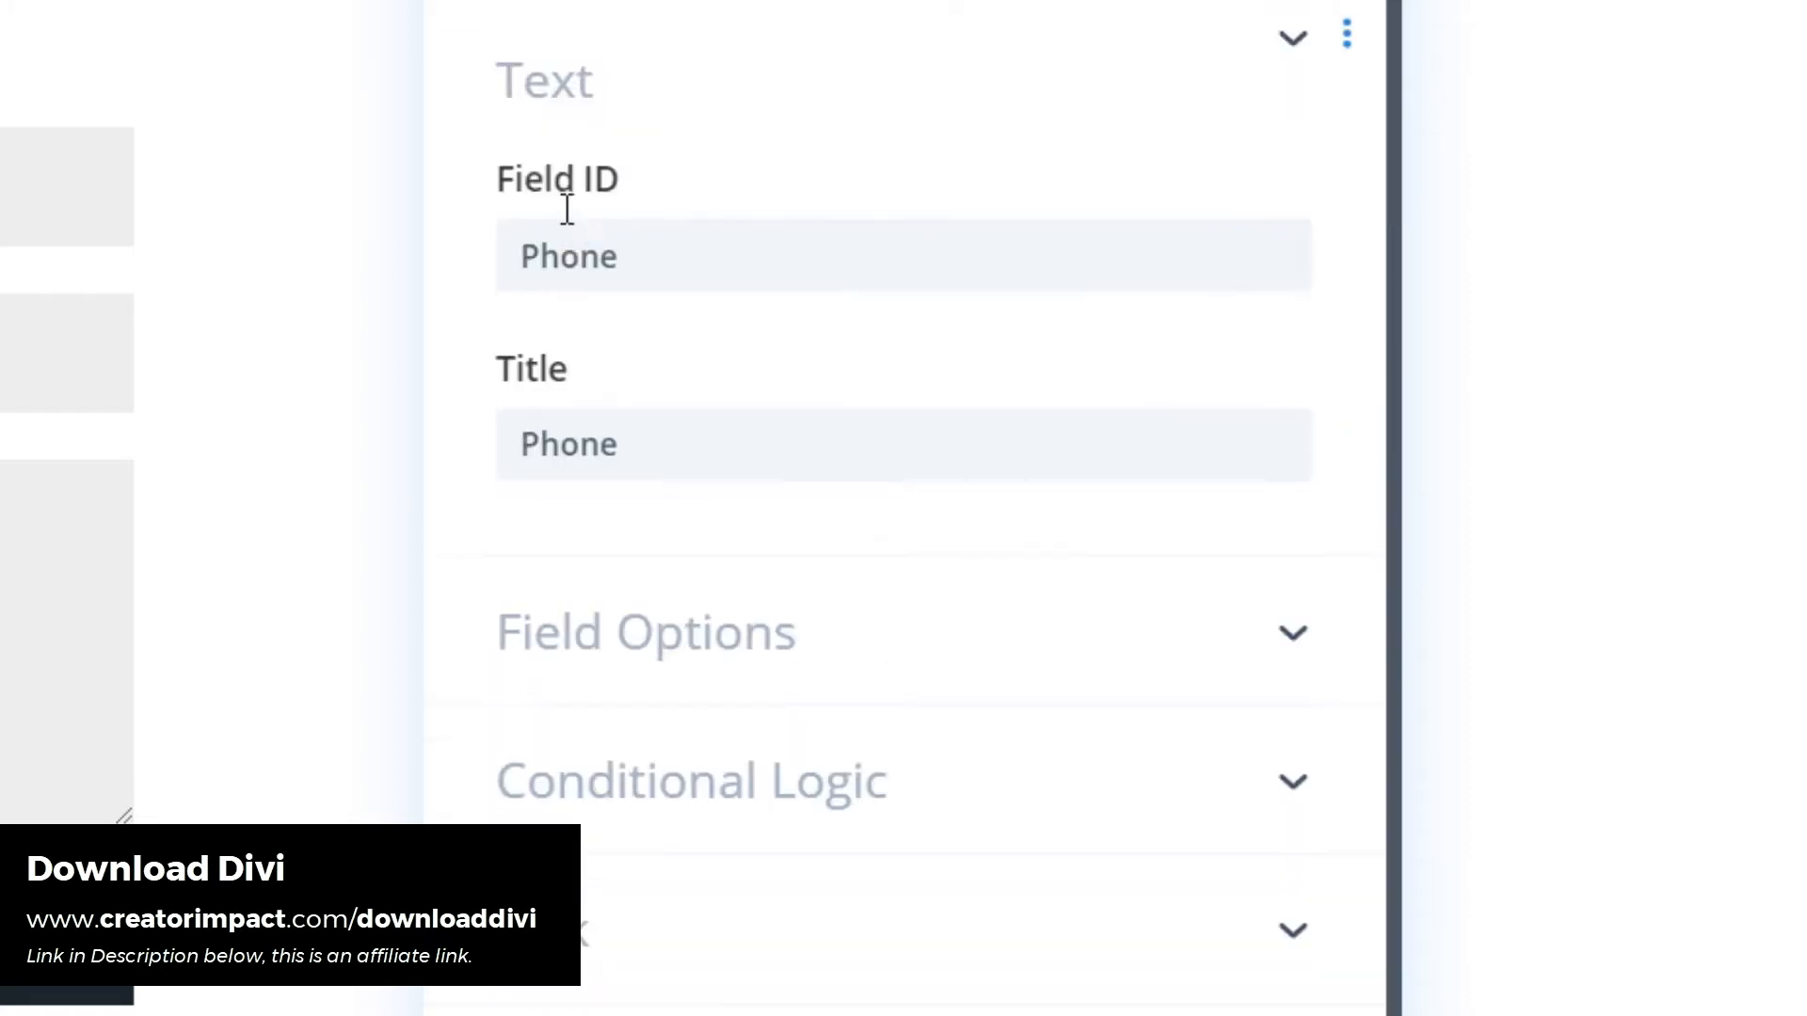
left_click_drag(636, 216, 524, 239)
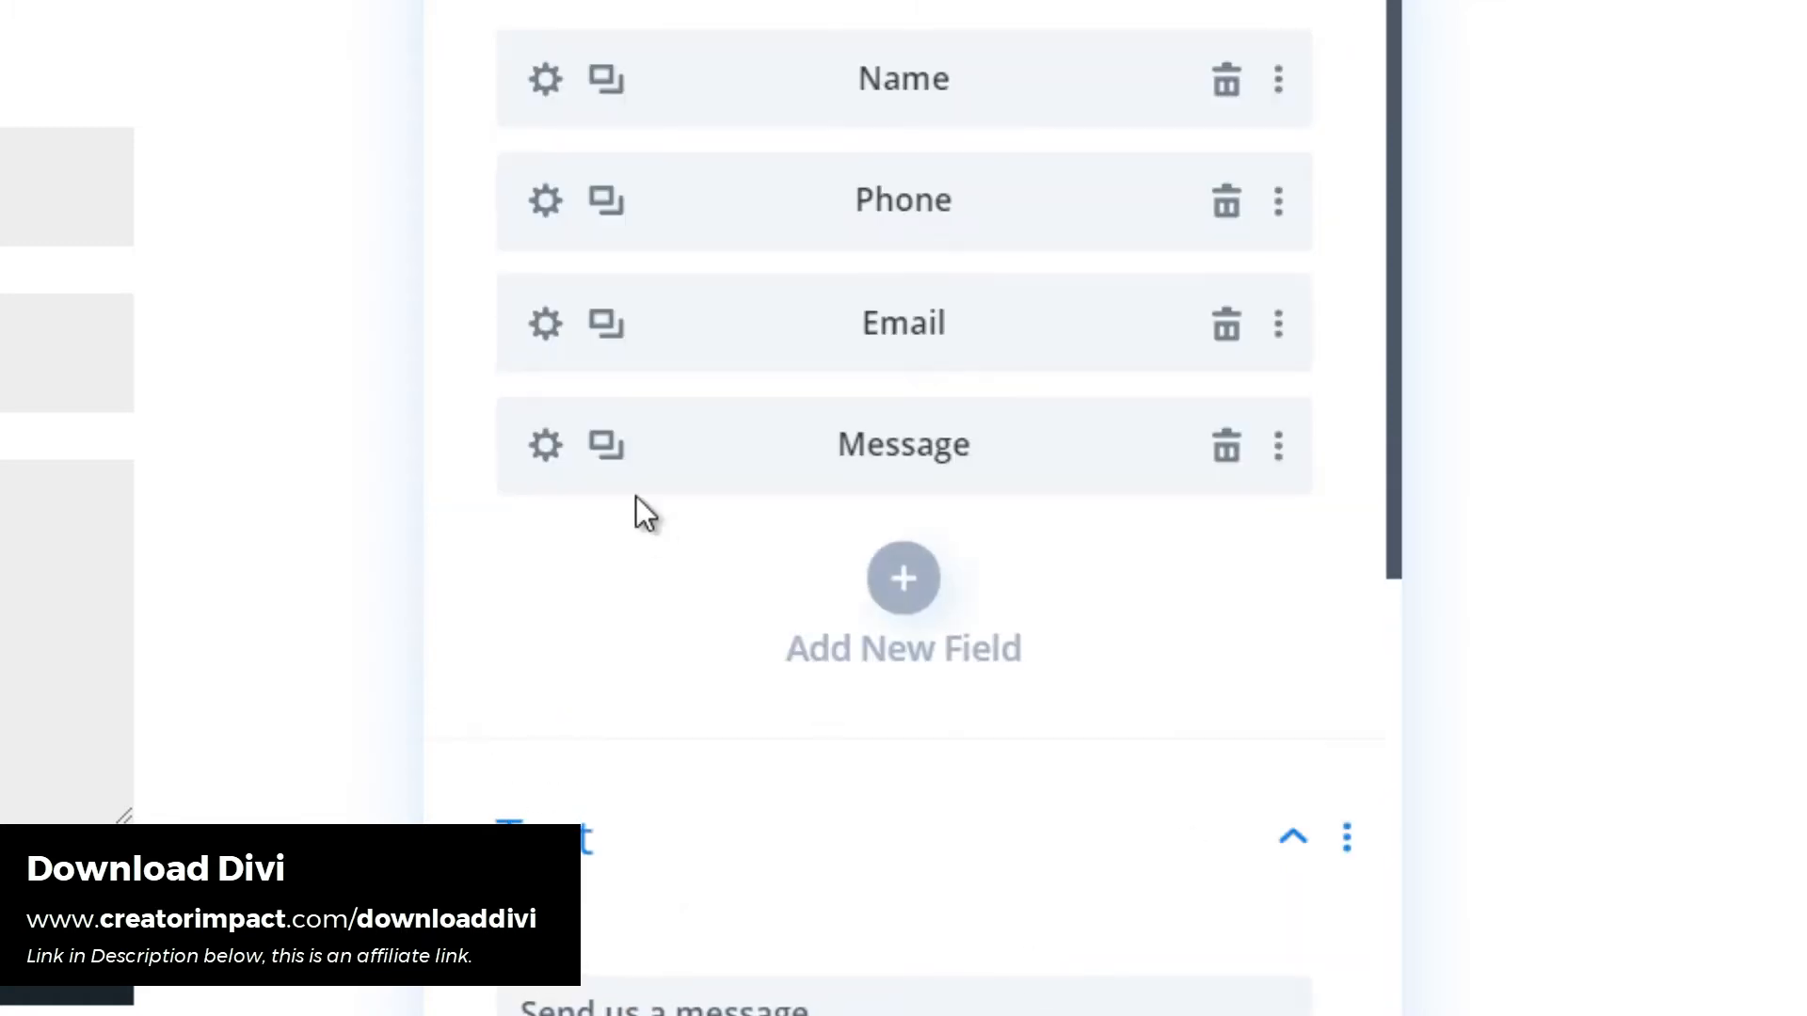
scroll(725, 714, "down", 8)
scroll(682, 611, "down", 2)
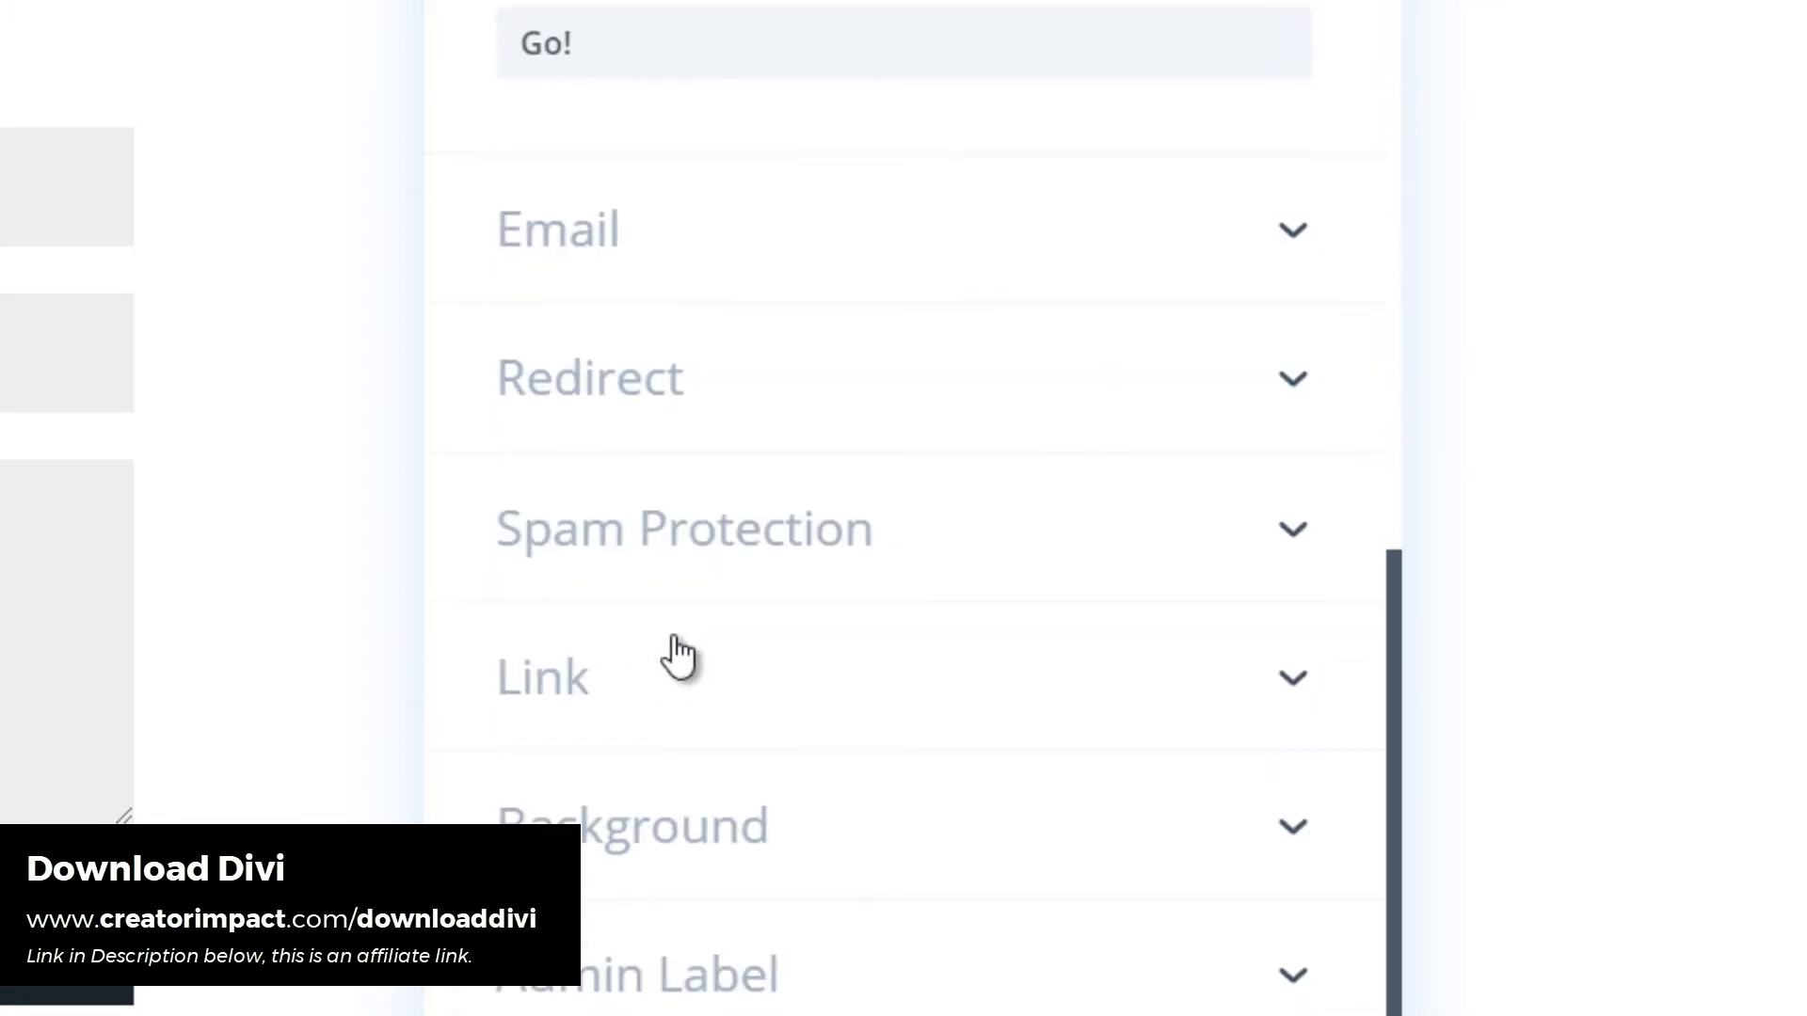
left_click(627, 266)
scroll(630, 268, "up", 1)
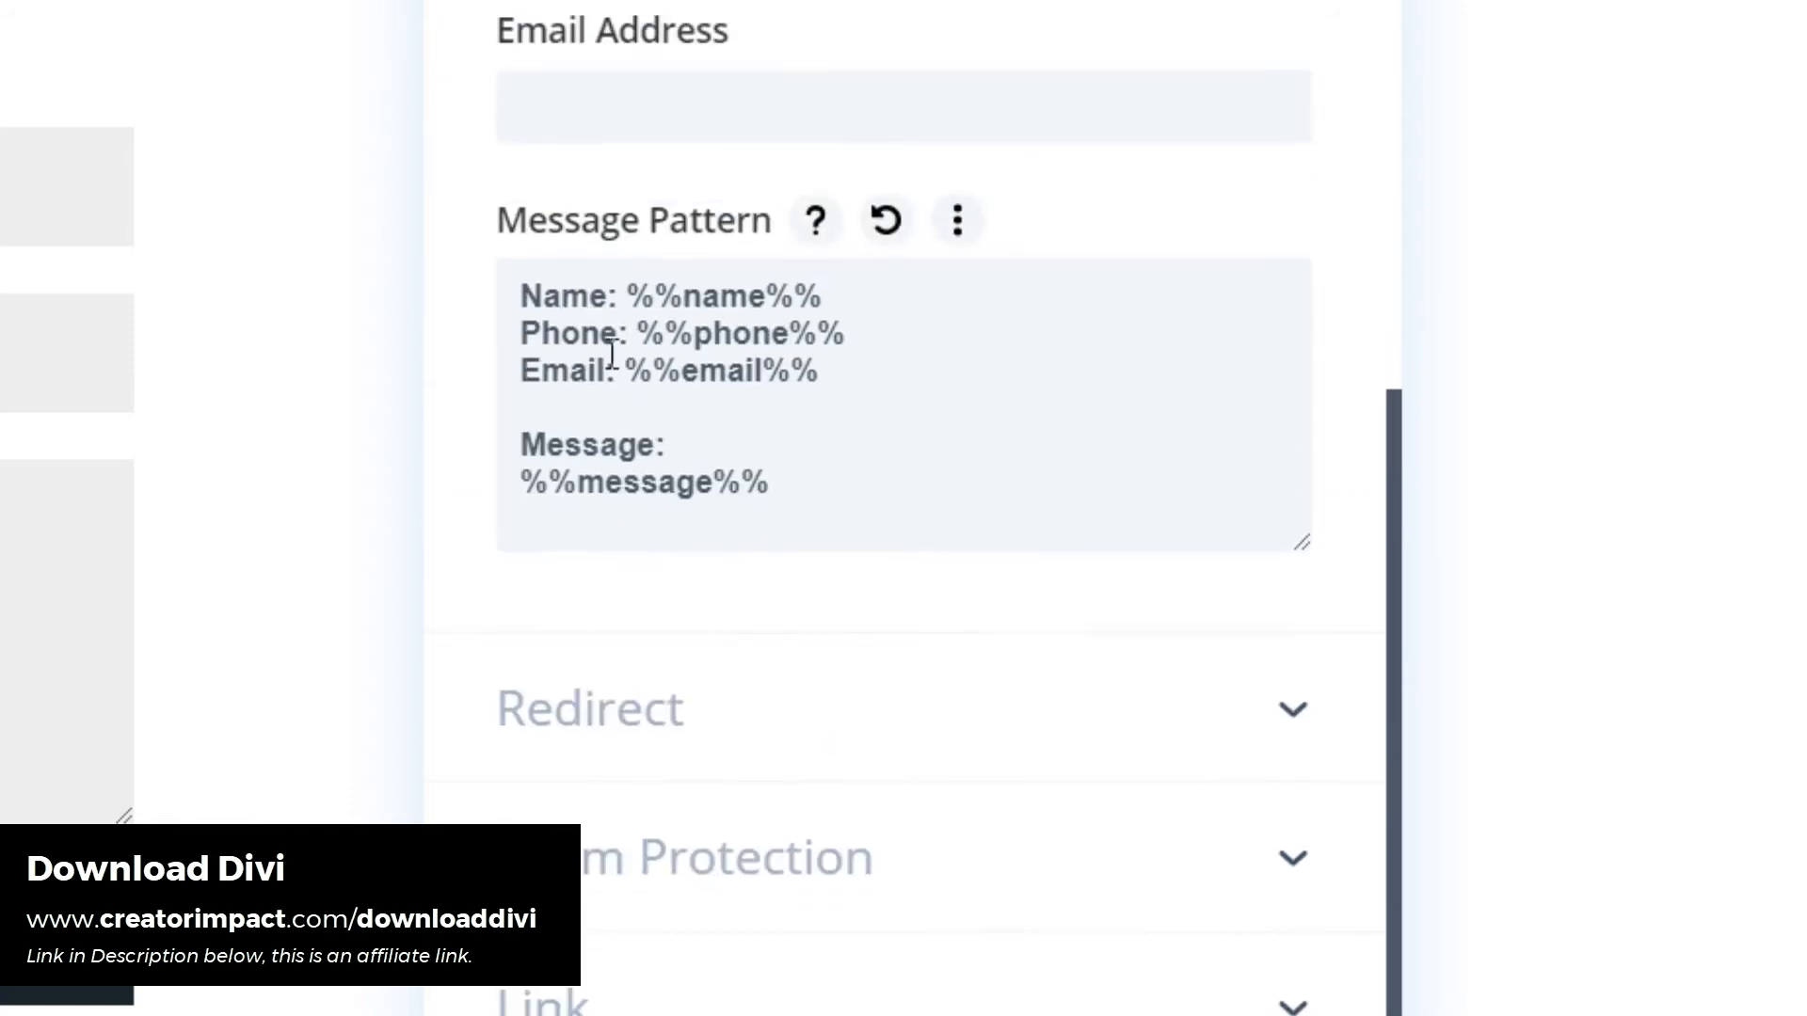
left_click_drag(638, 333, 850, 335)
left_click(697, 333)
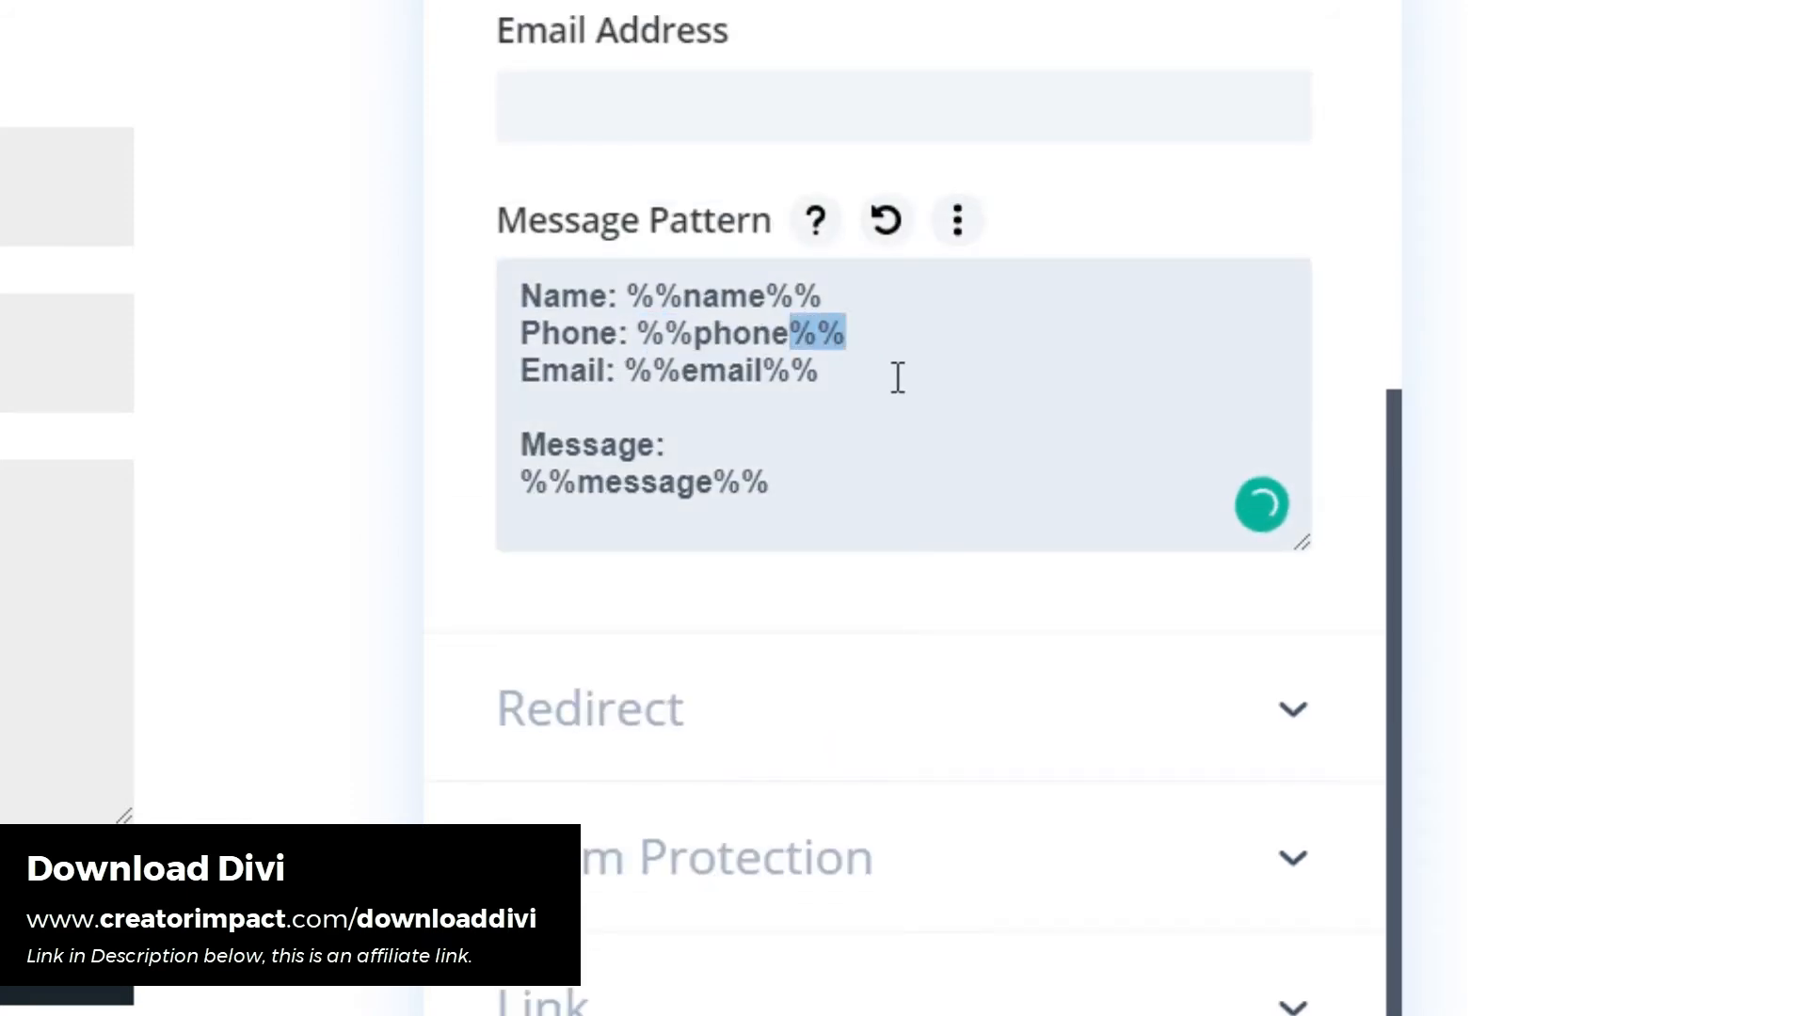
left_click(840, 477)
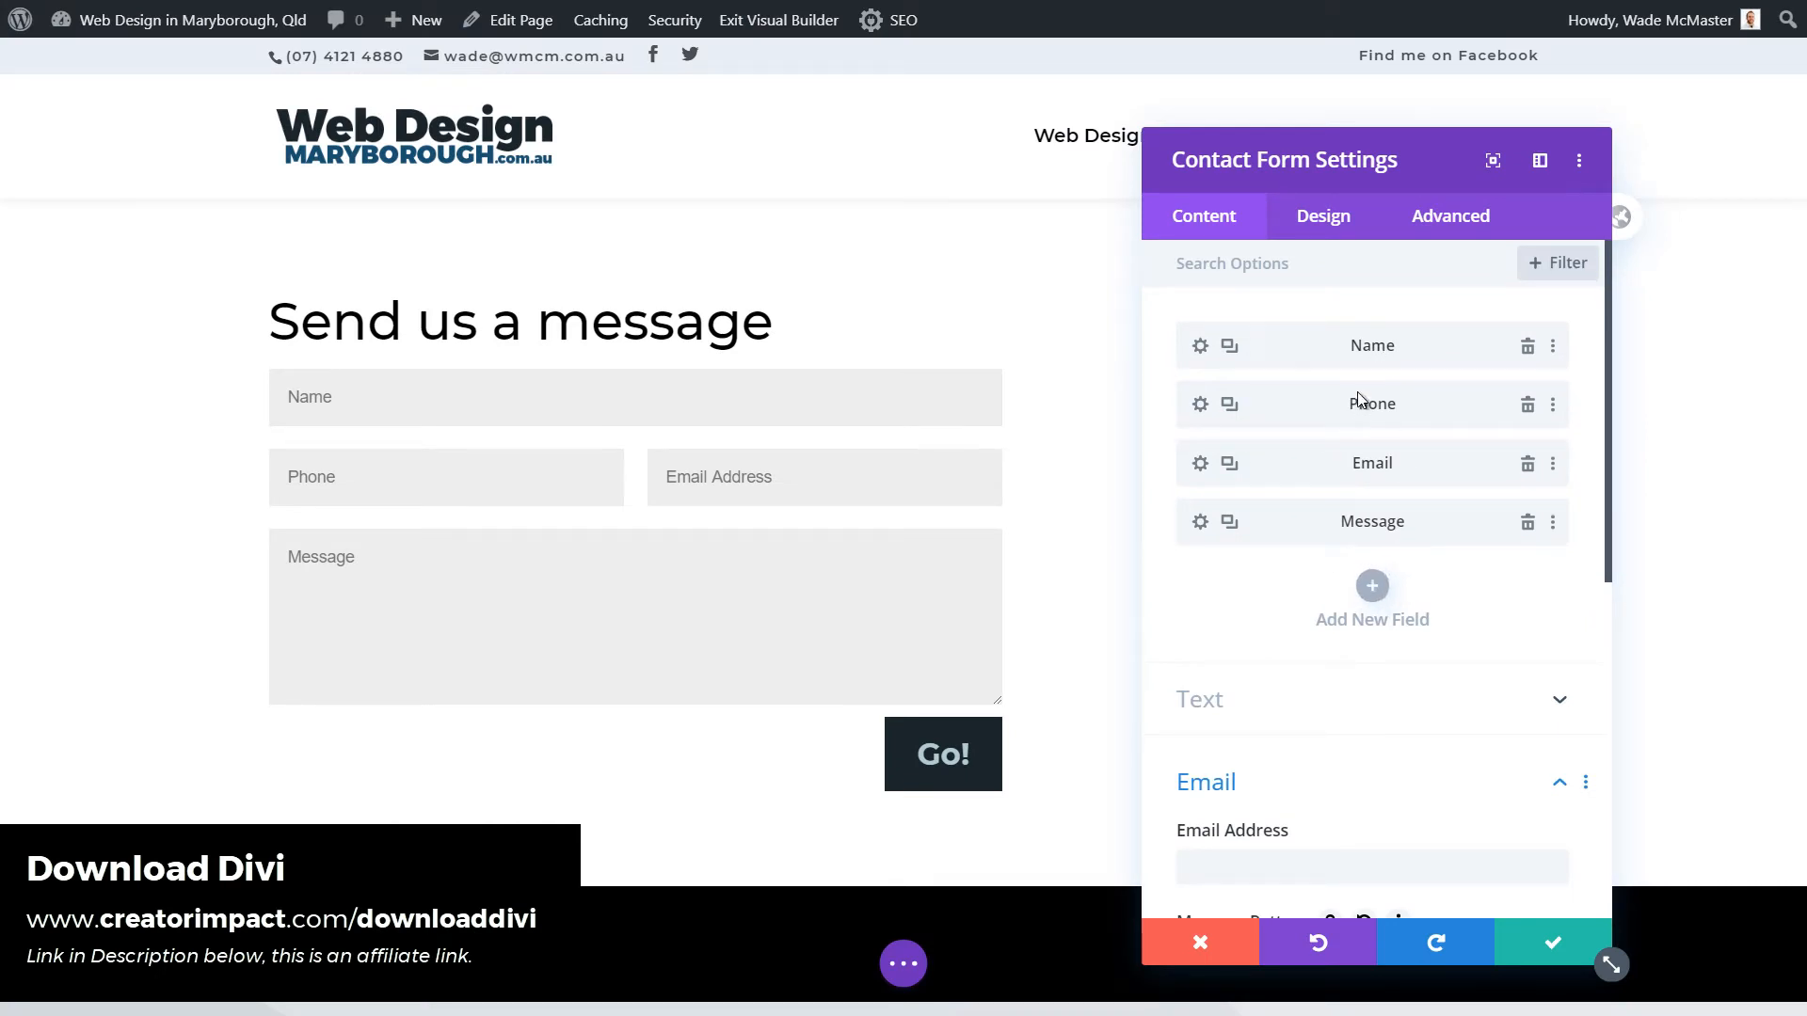
scroll(1343, 541, "down", 6)
scroll(1296, 441, "up", 1)
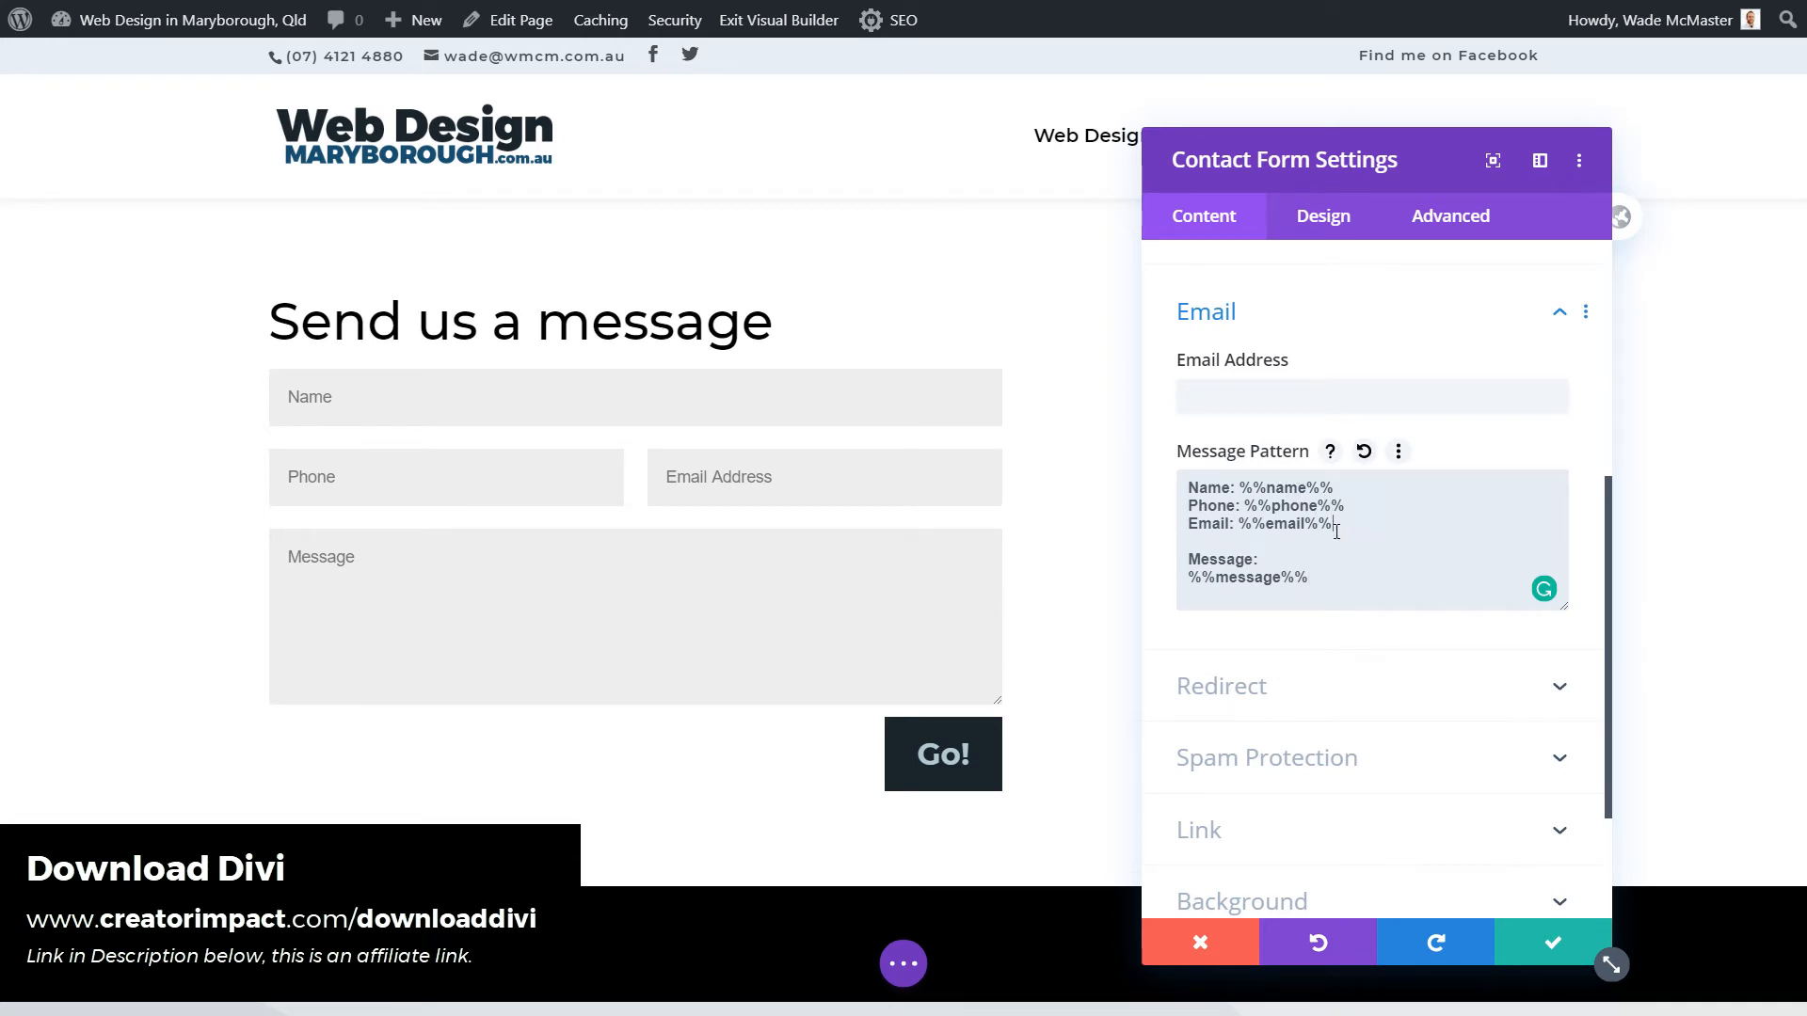
- Try a dashed separator line below the email line of the message pattern, and remove it again
left_click(1337, 531)
key("Return")
key("Return")
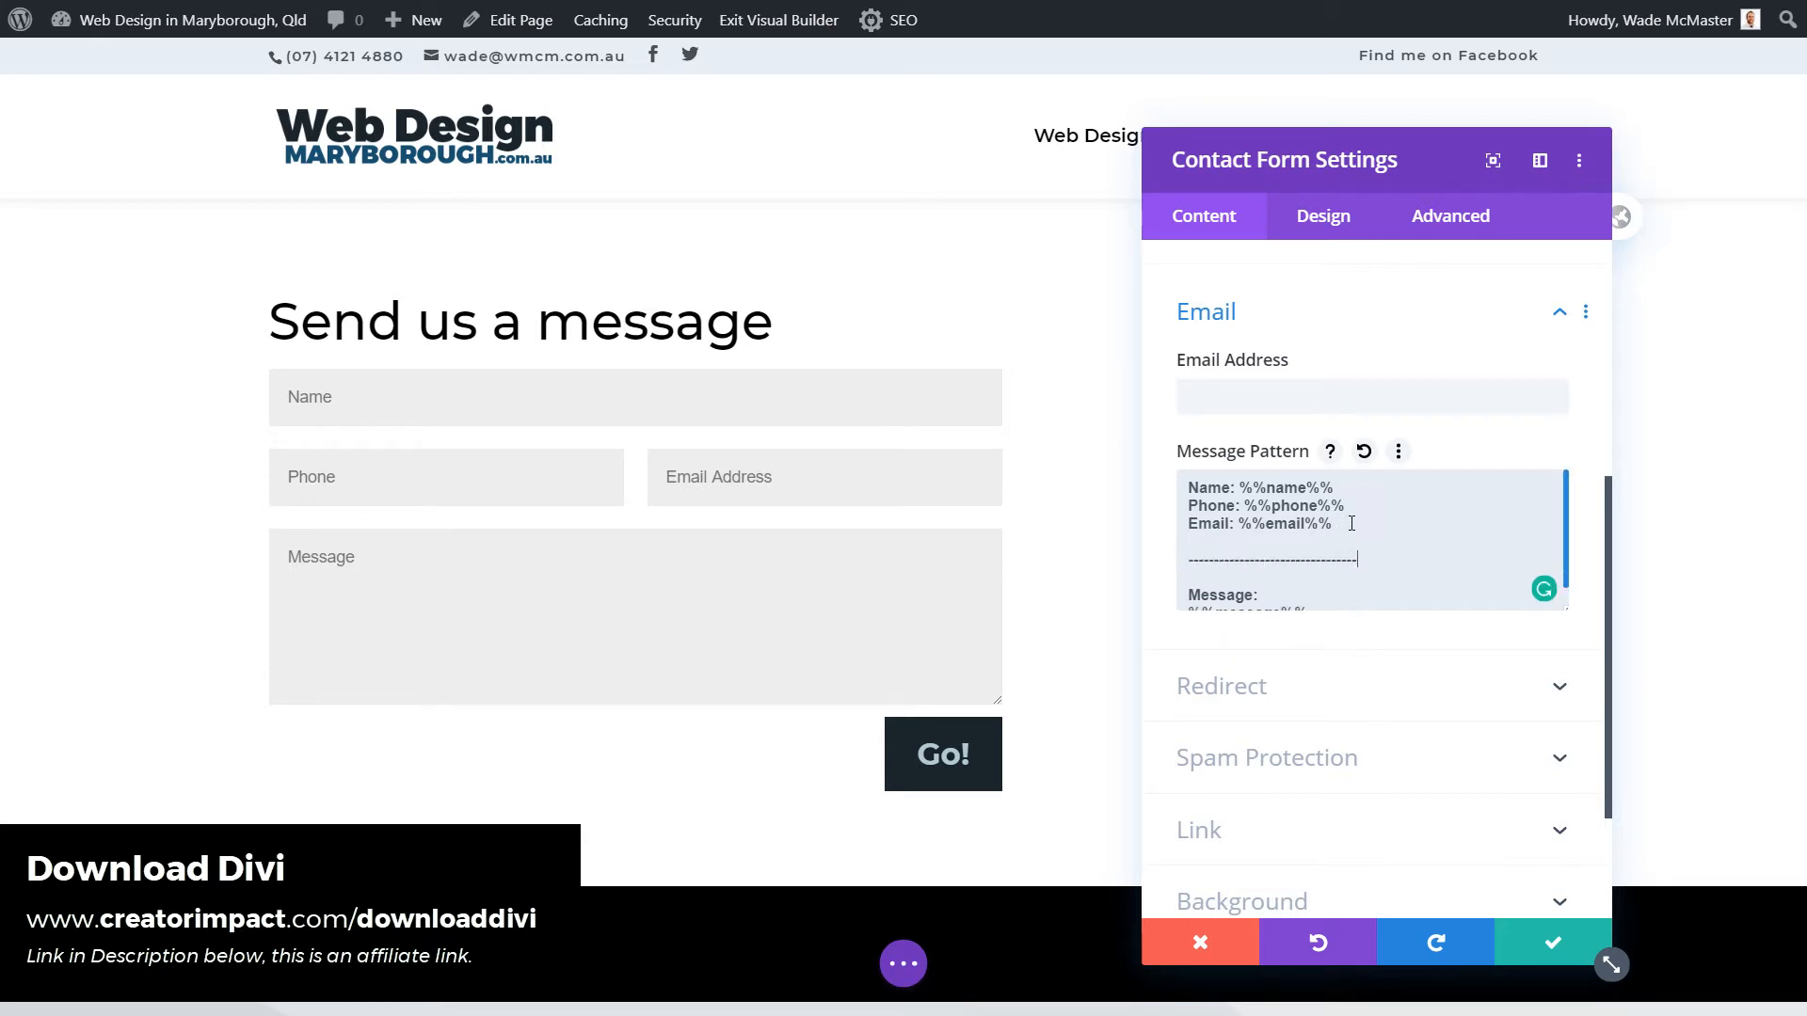
left_click(1351, 523)
left_click_drag(1364, 557, 1182, 559)
key("BackSpace")
key("BackSpace")
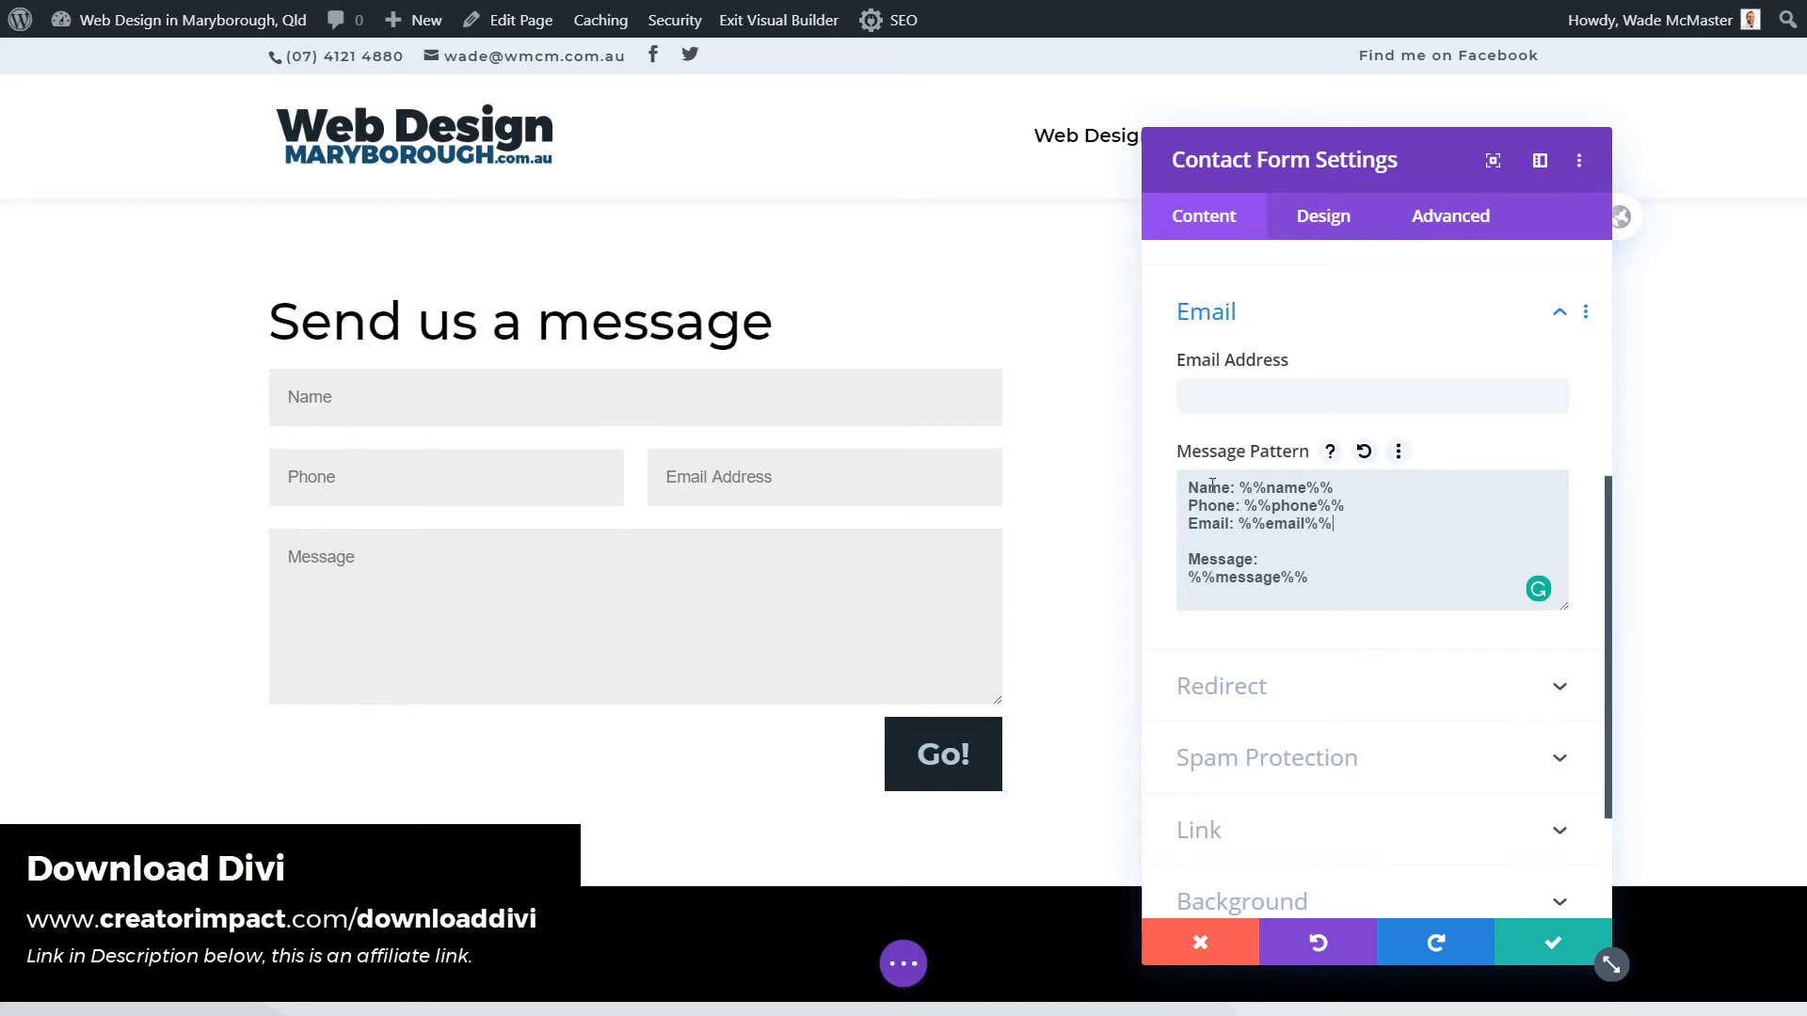
- Add a new field to the contact form and, after trying the Textarea type, set its type to Checkboxes
scroll(1223, 423, "up", 5)
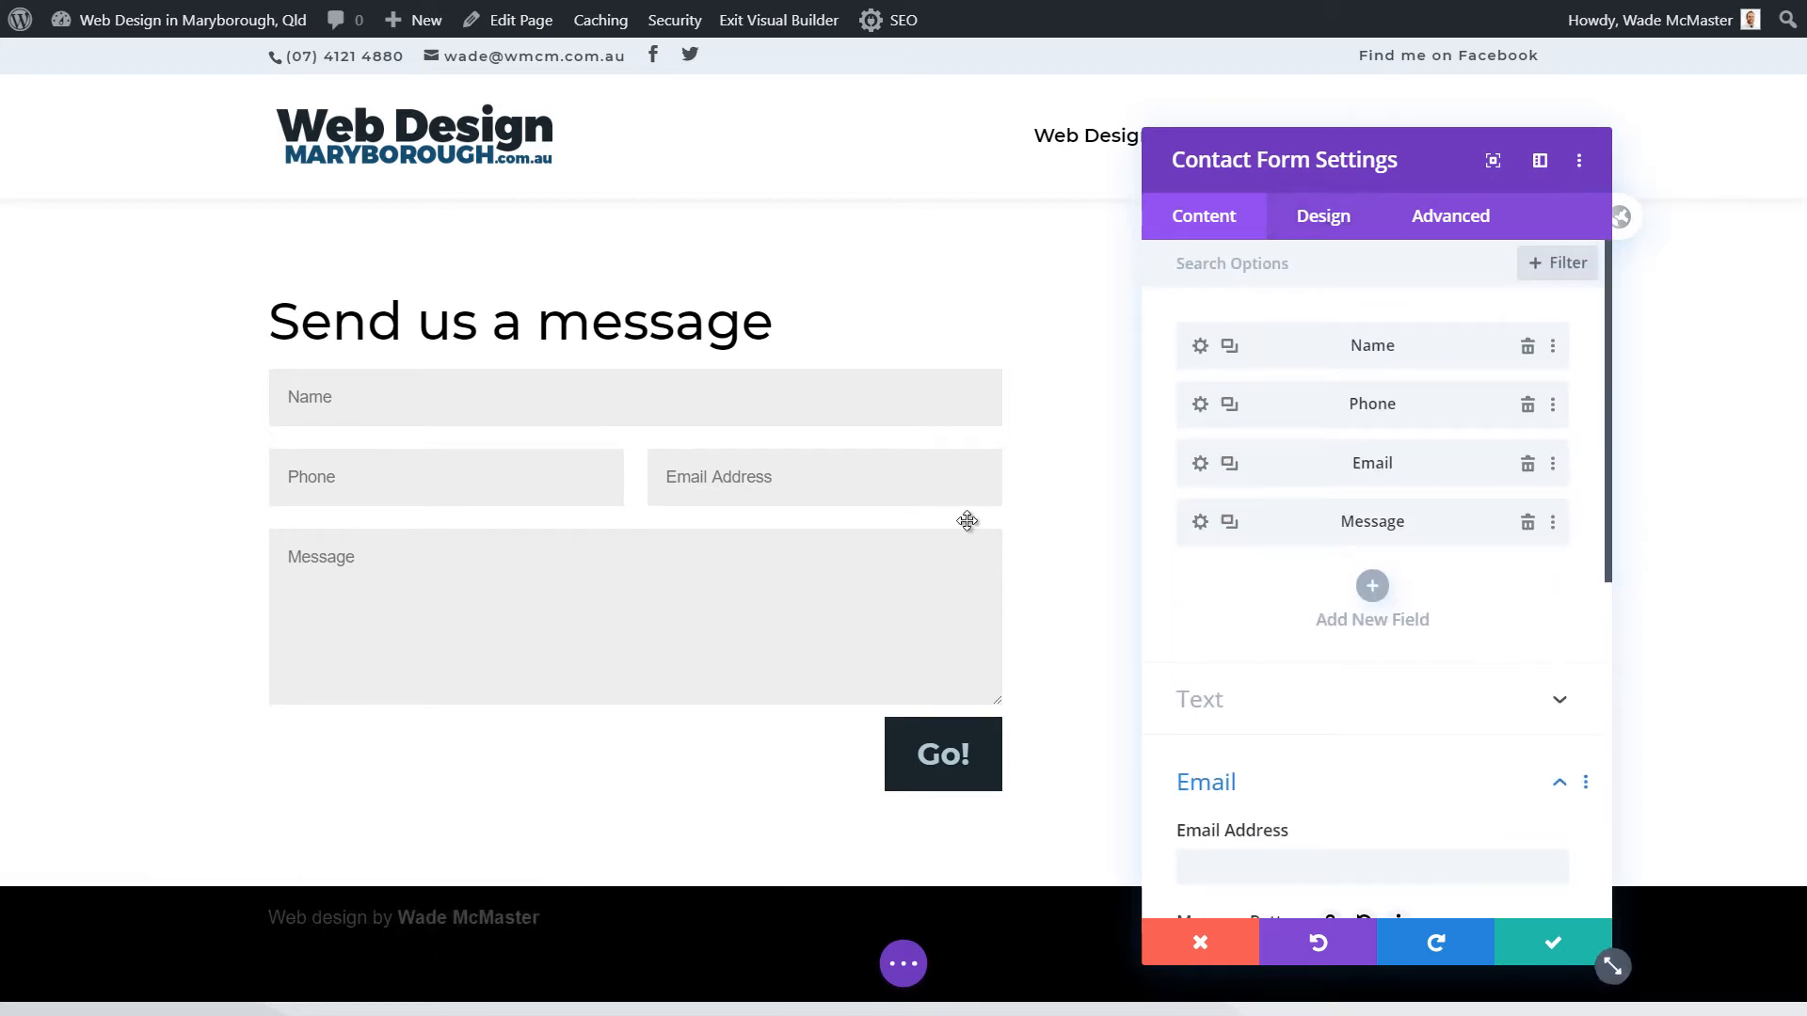
left_click(1372, 587)
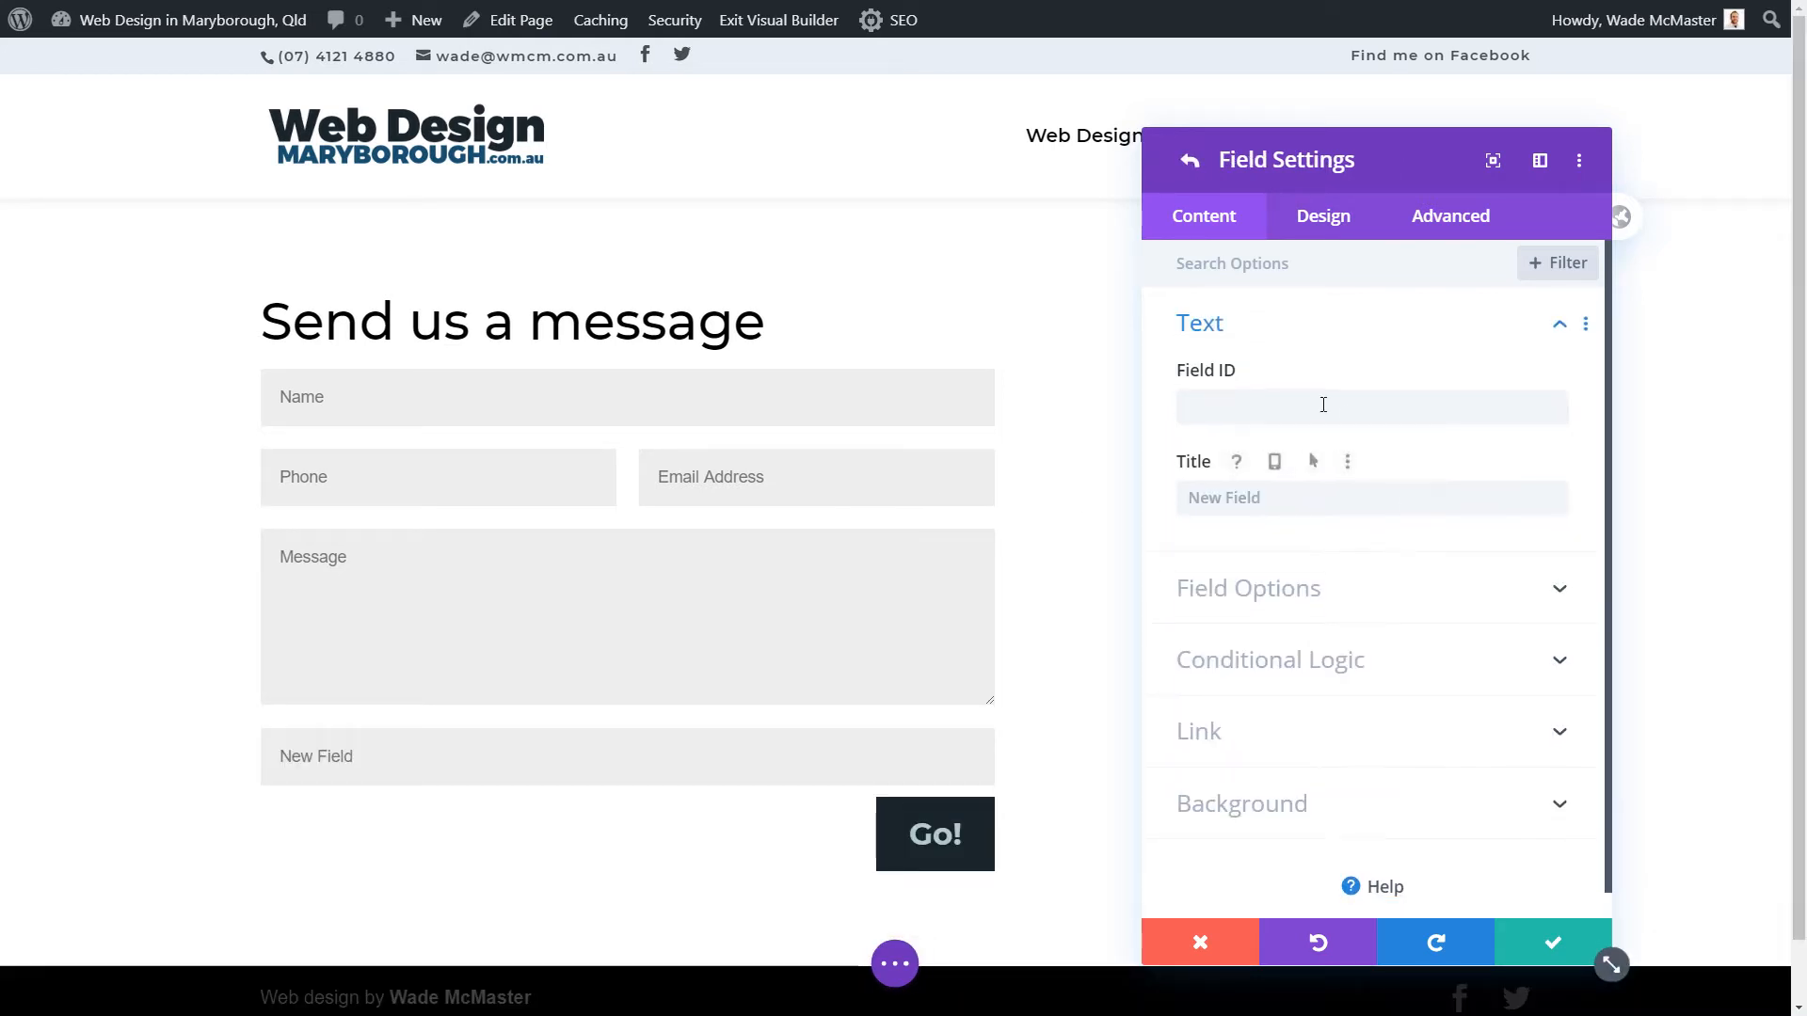
left_click(1323, 404)
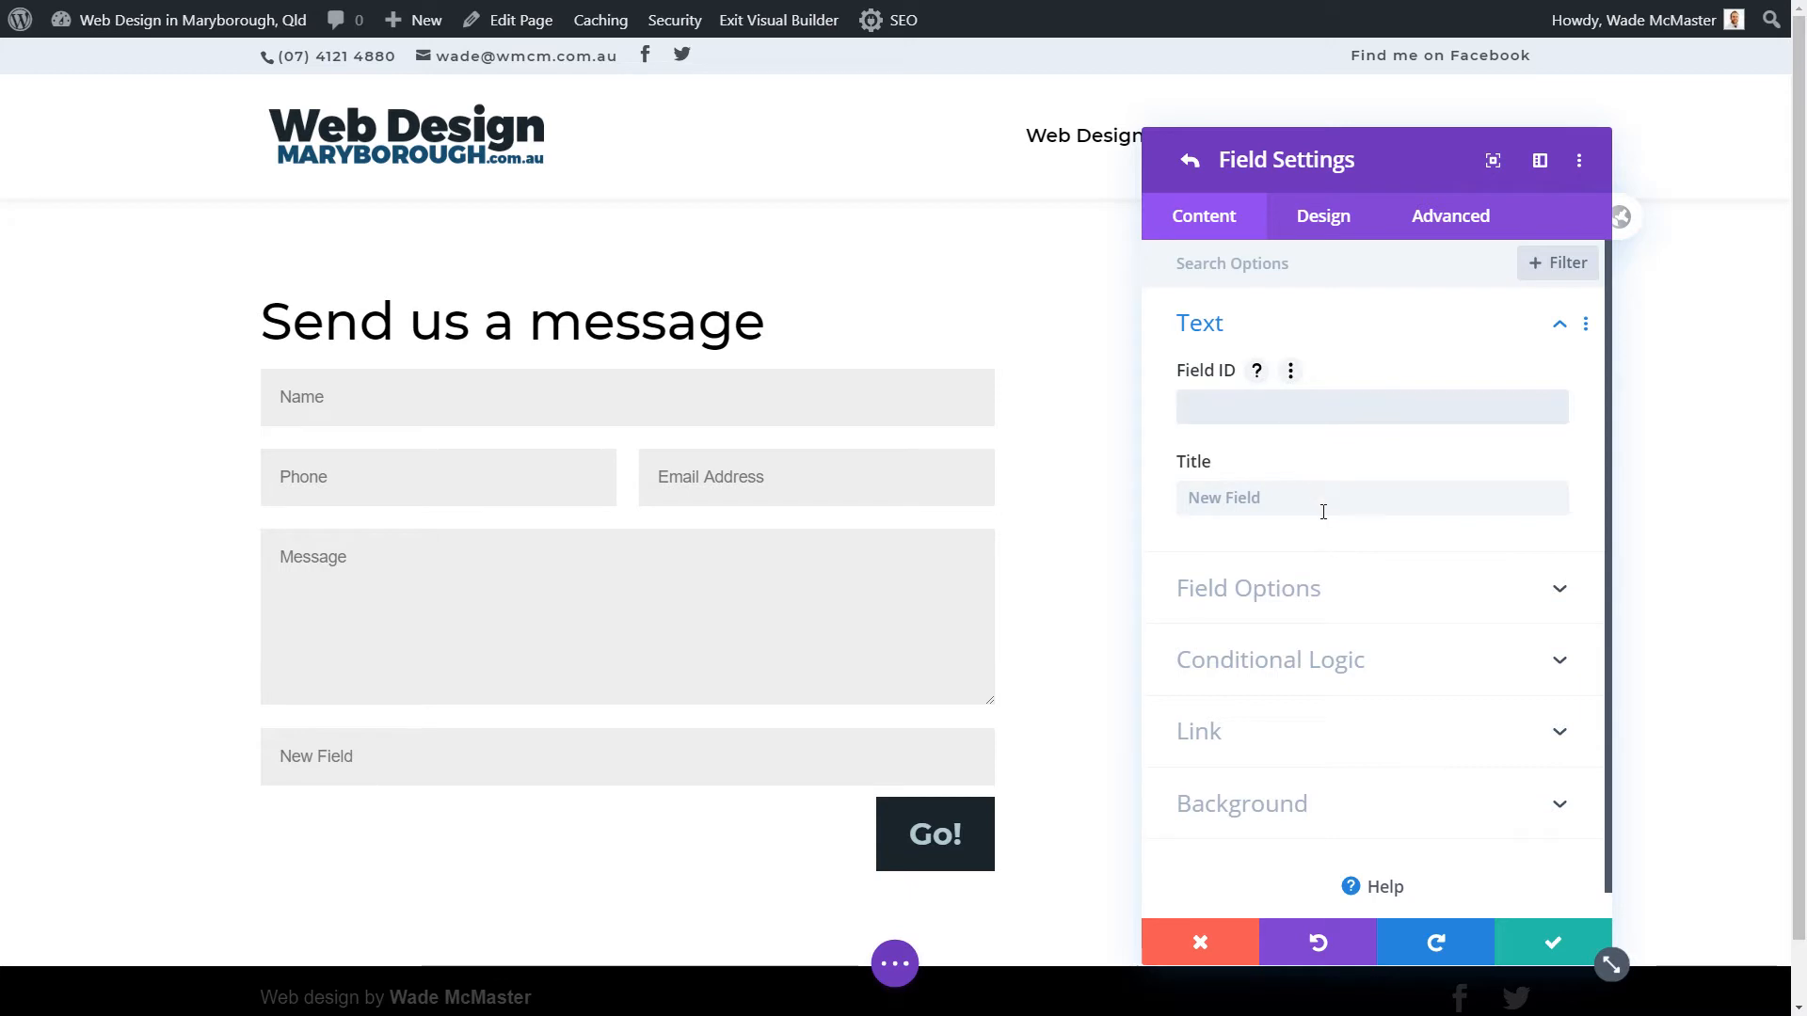
left_click(1272, 587)
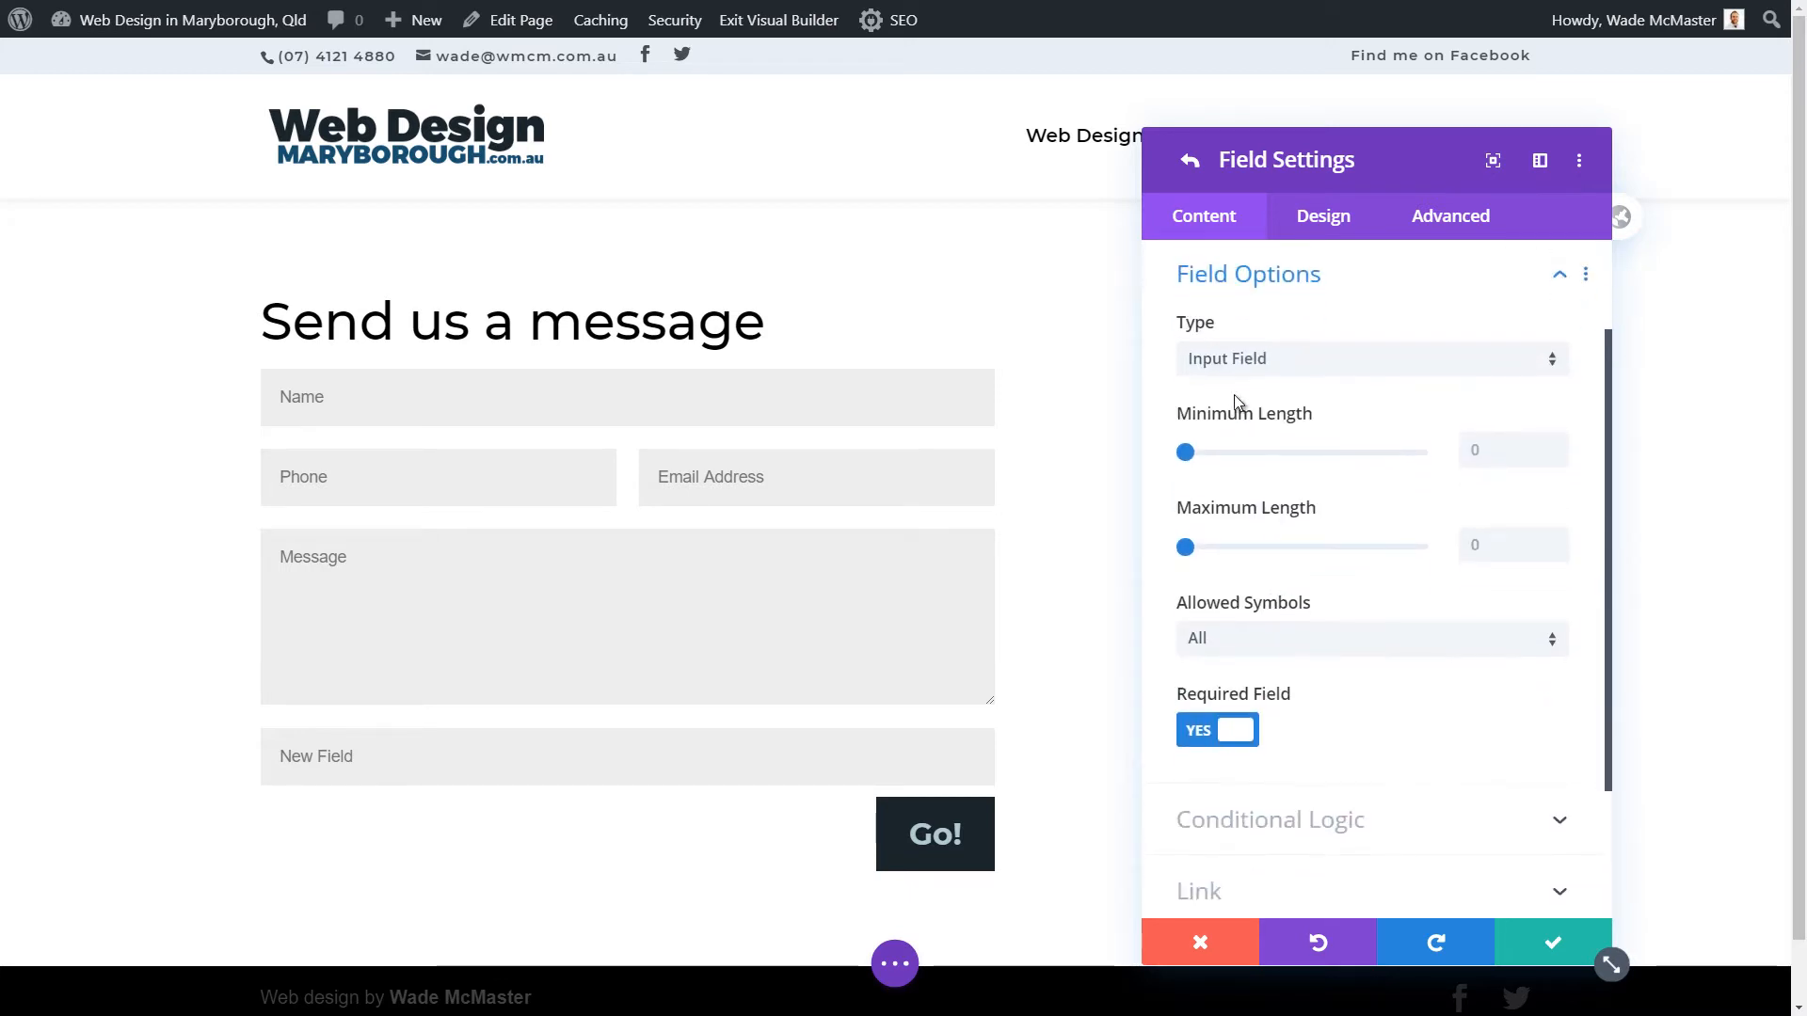
left_click(1263, 363)
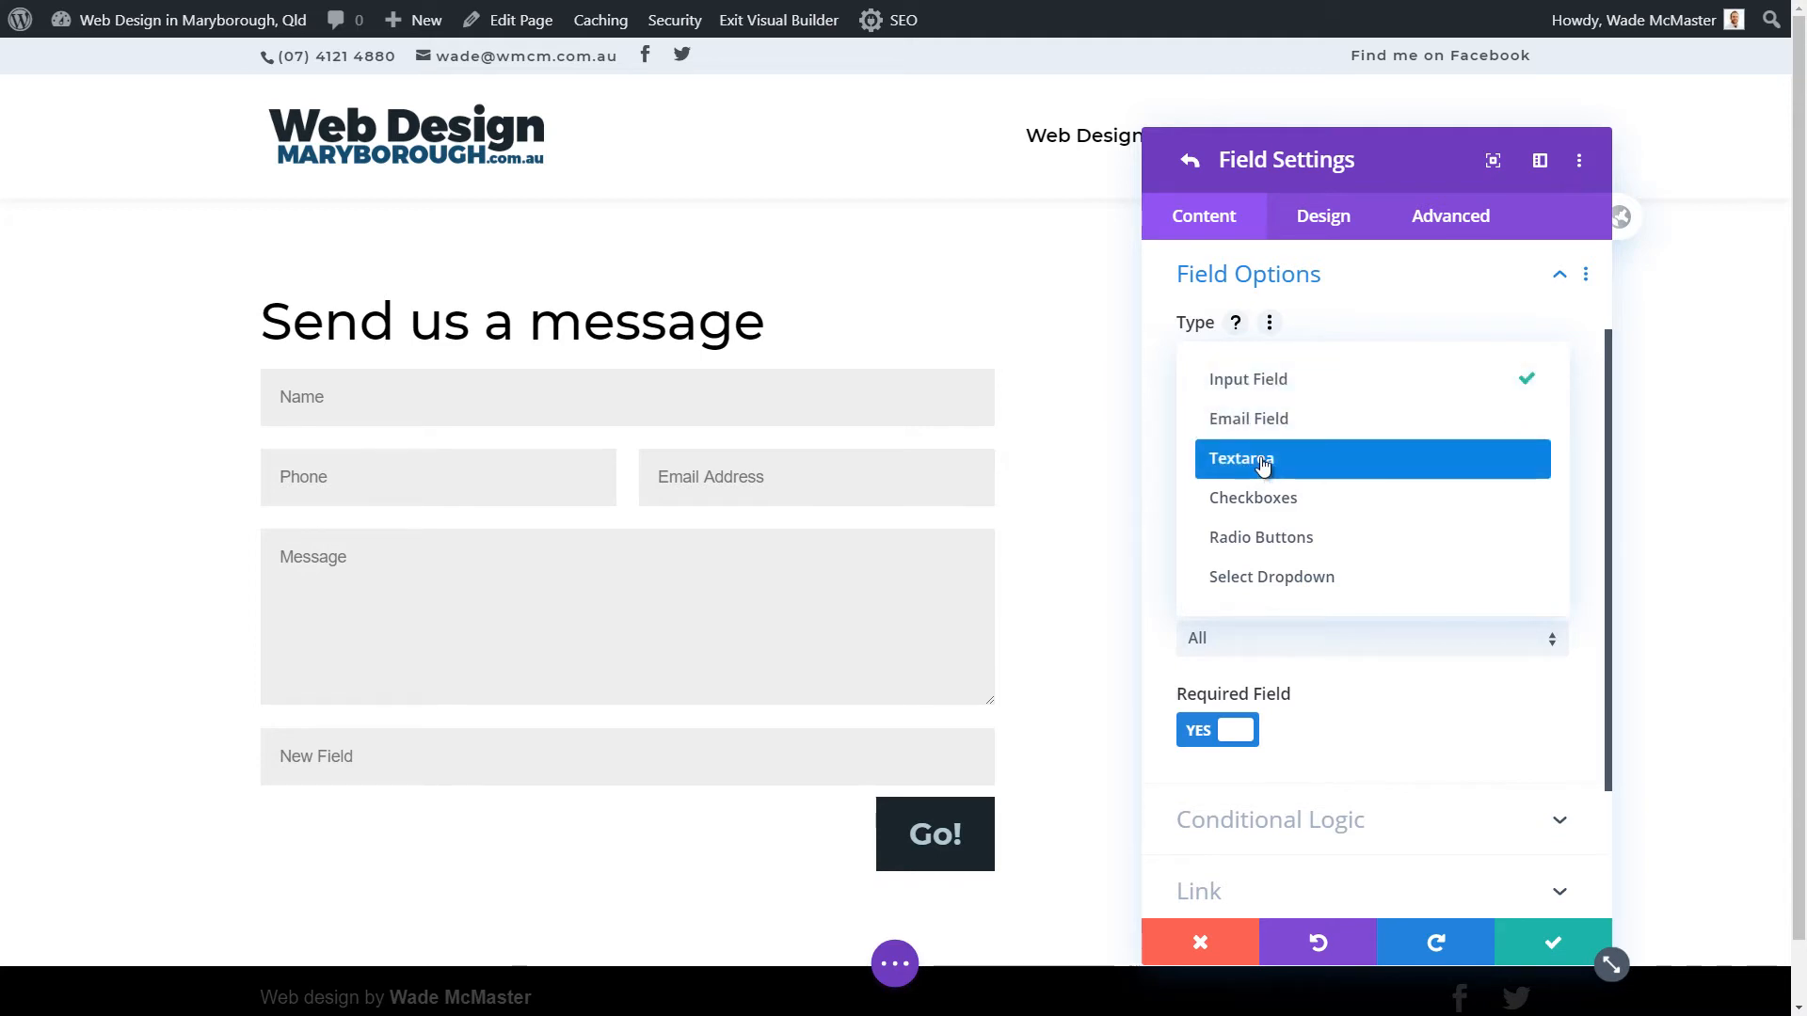
left_click(1264, 468)
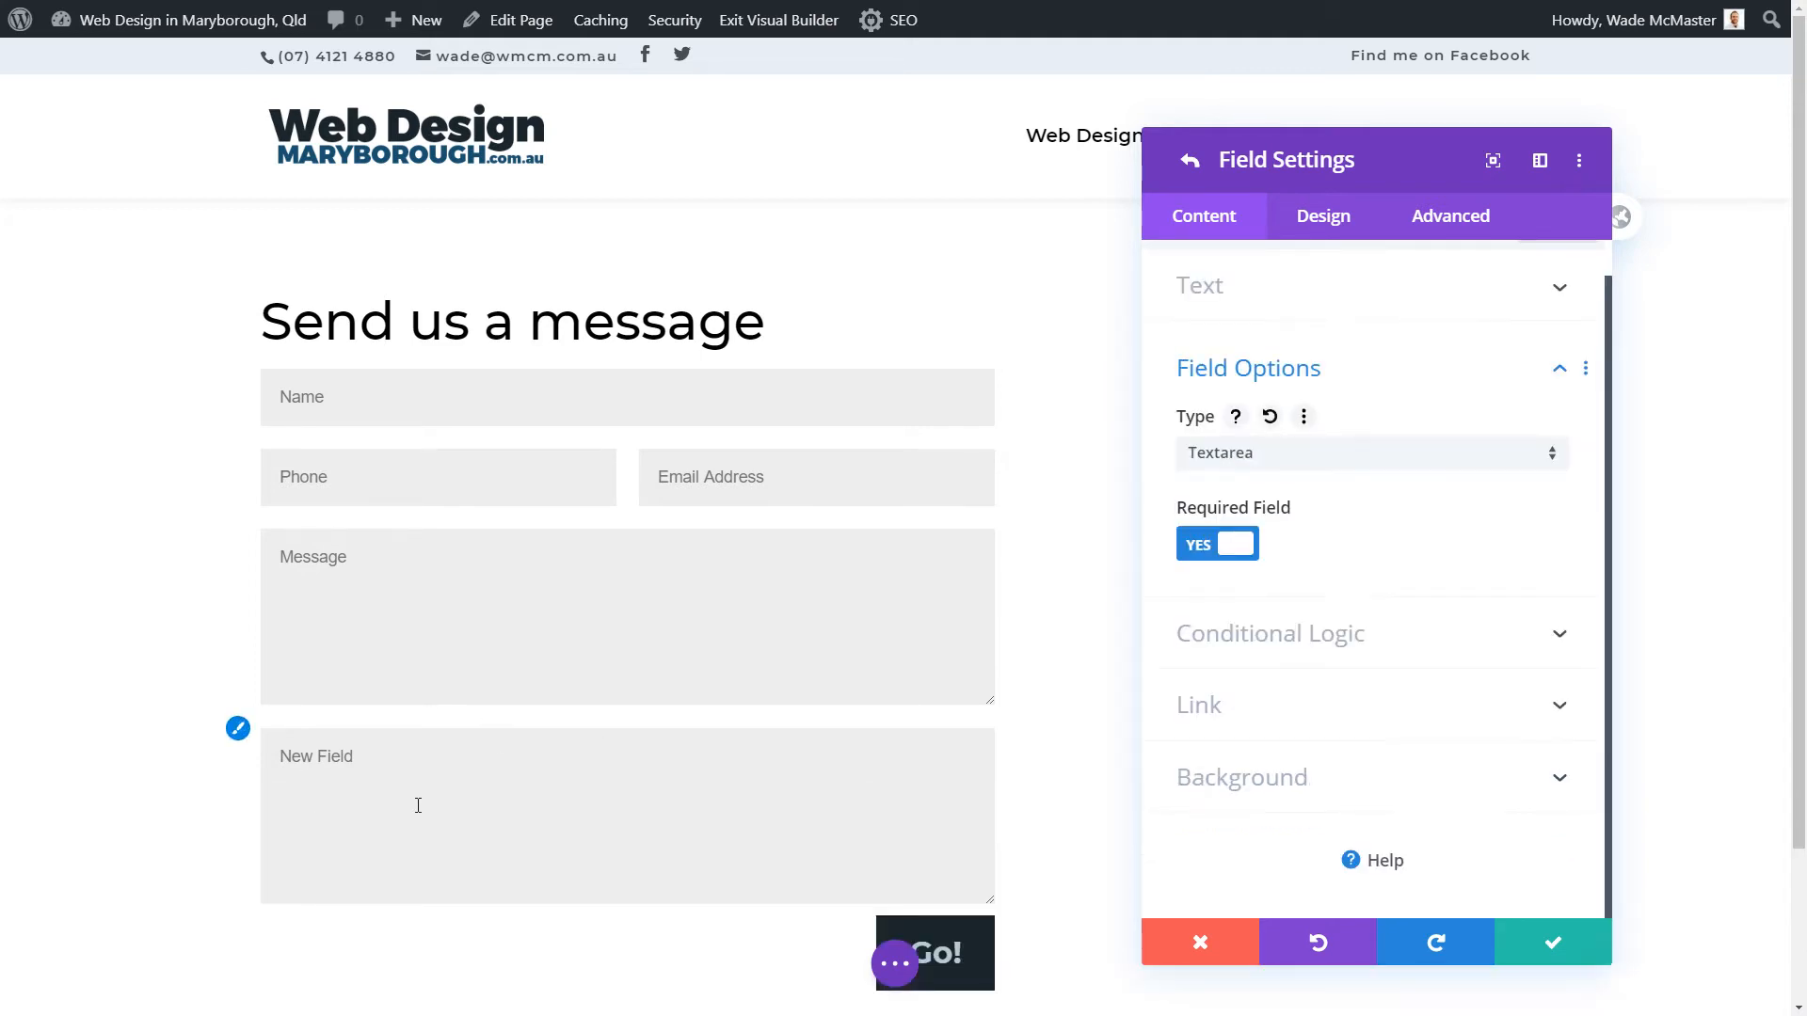
left_click(1242, 463)
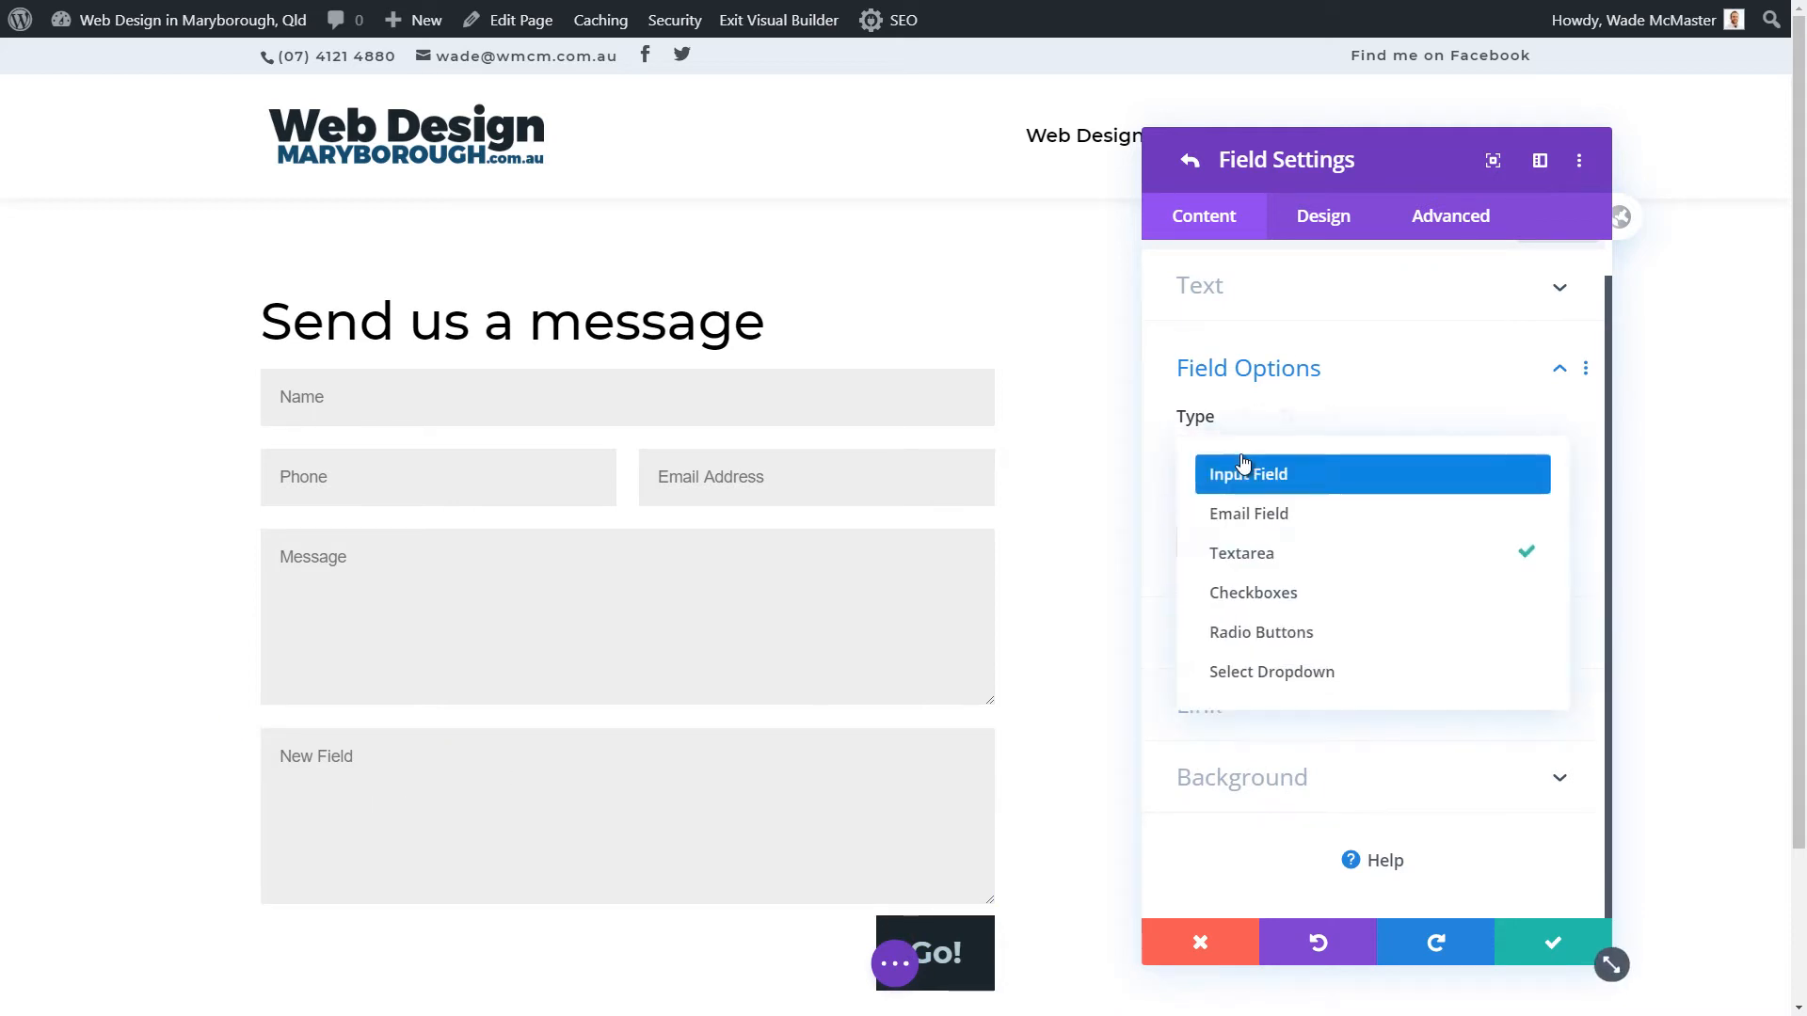
left_click(1259, 592)
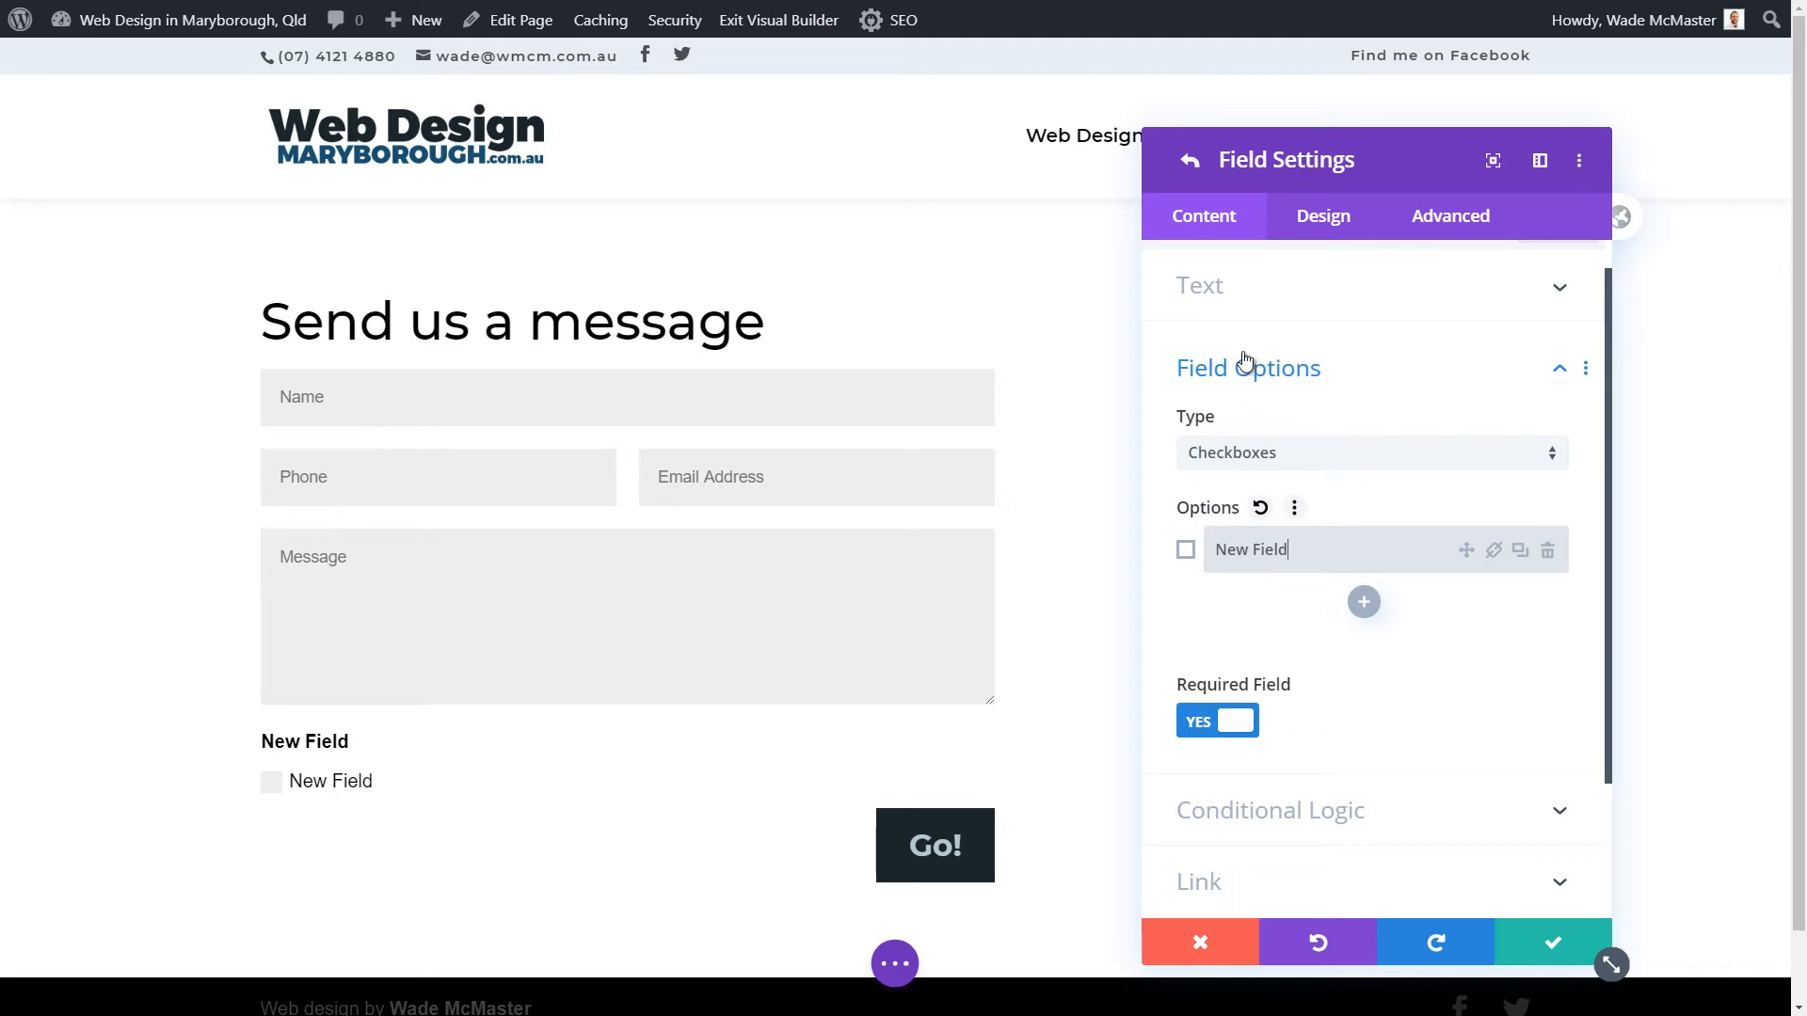
- Enter "I want know about" as the new checkbox field's ID
left_click(1238, 292)
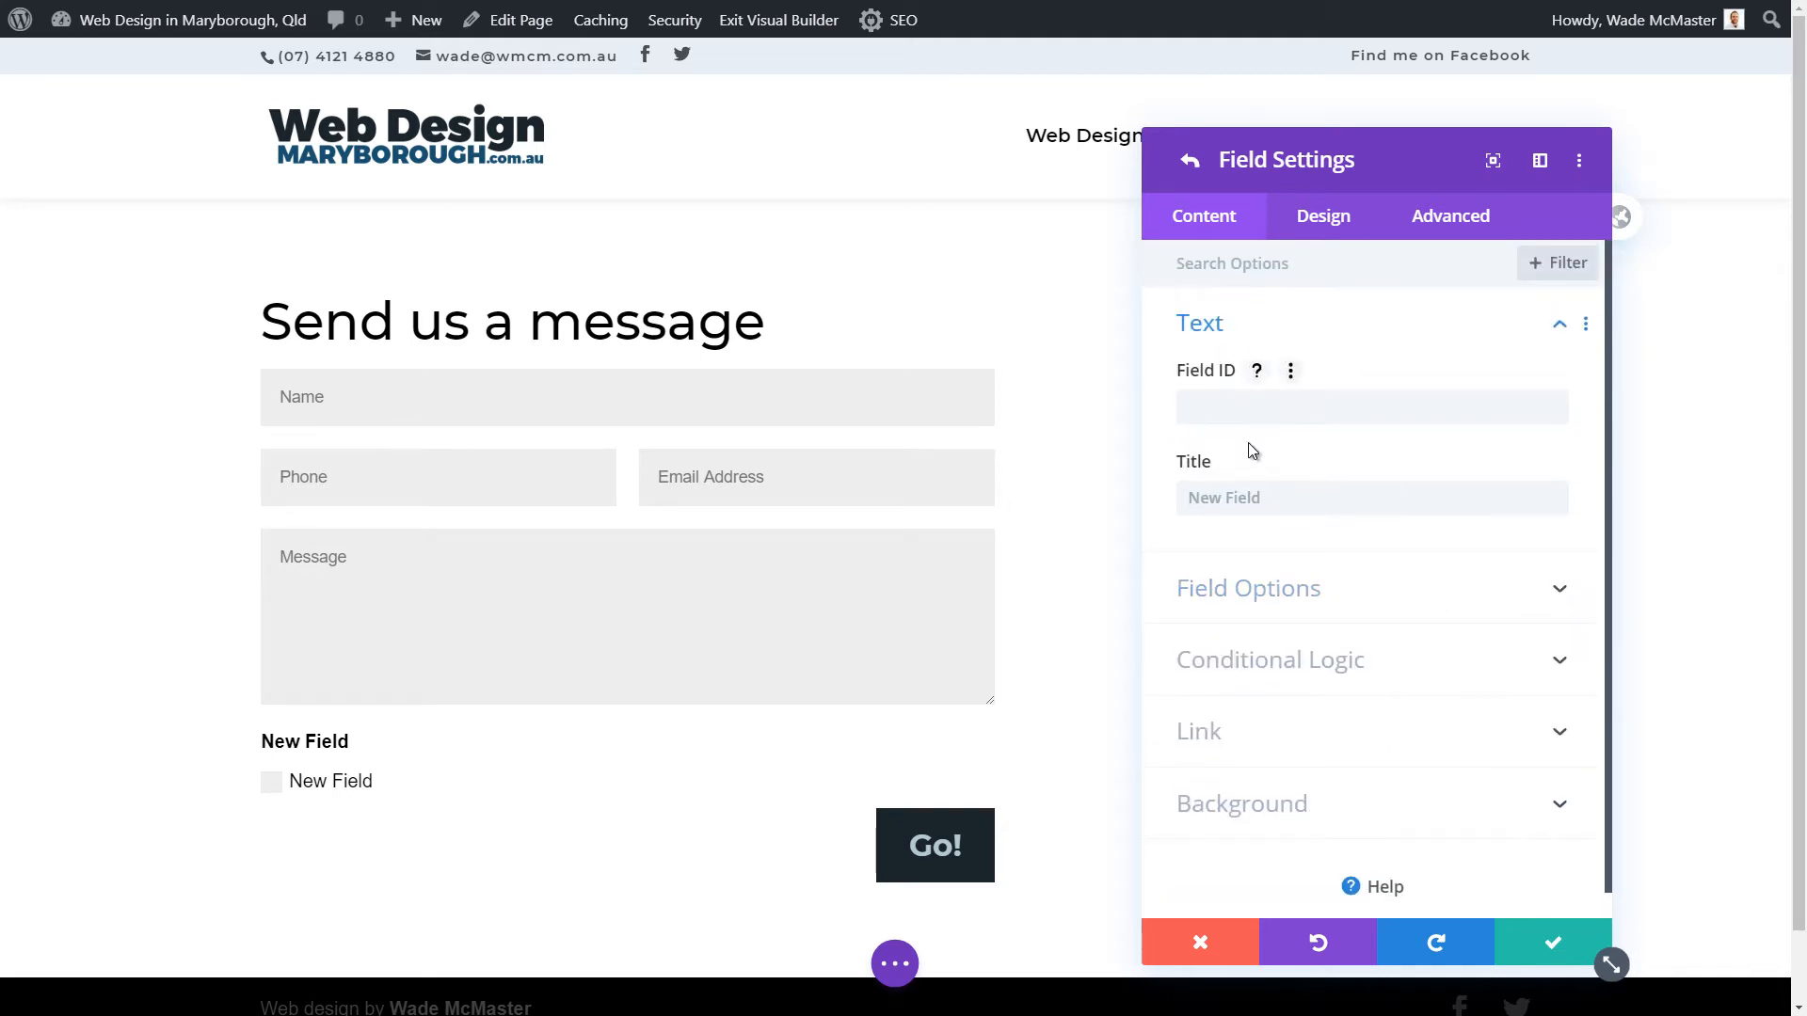
left_click(1266, 414)
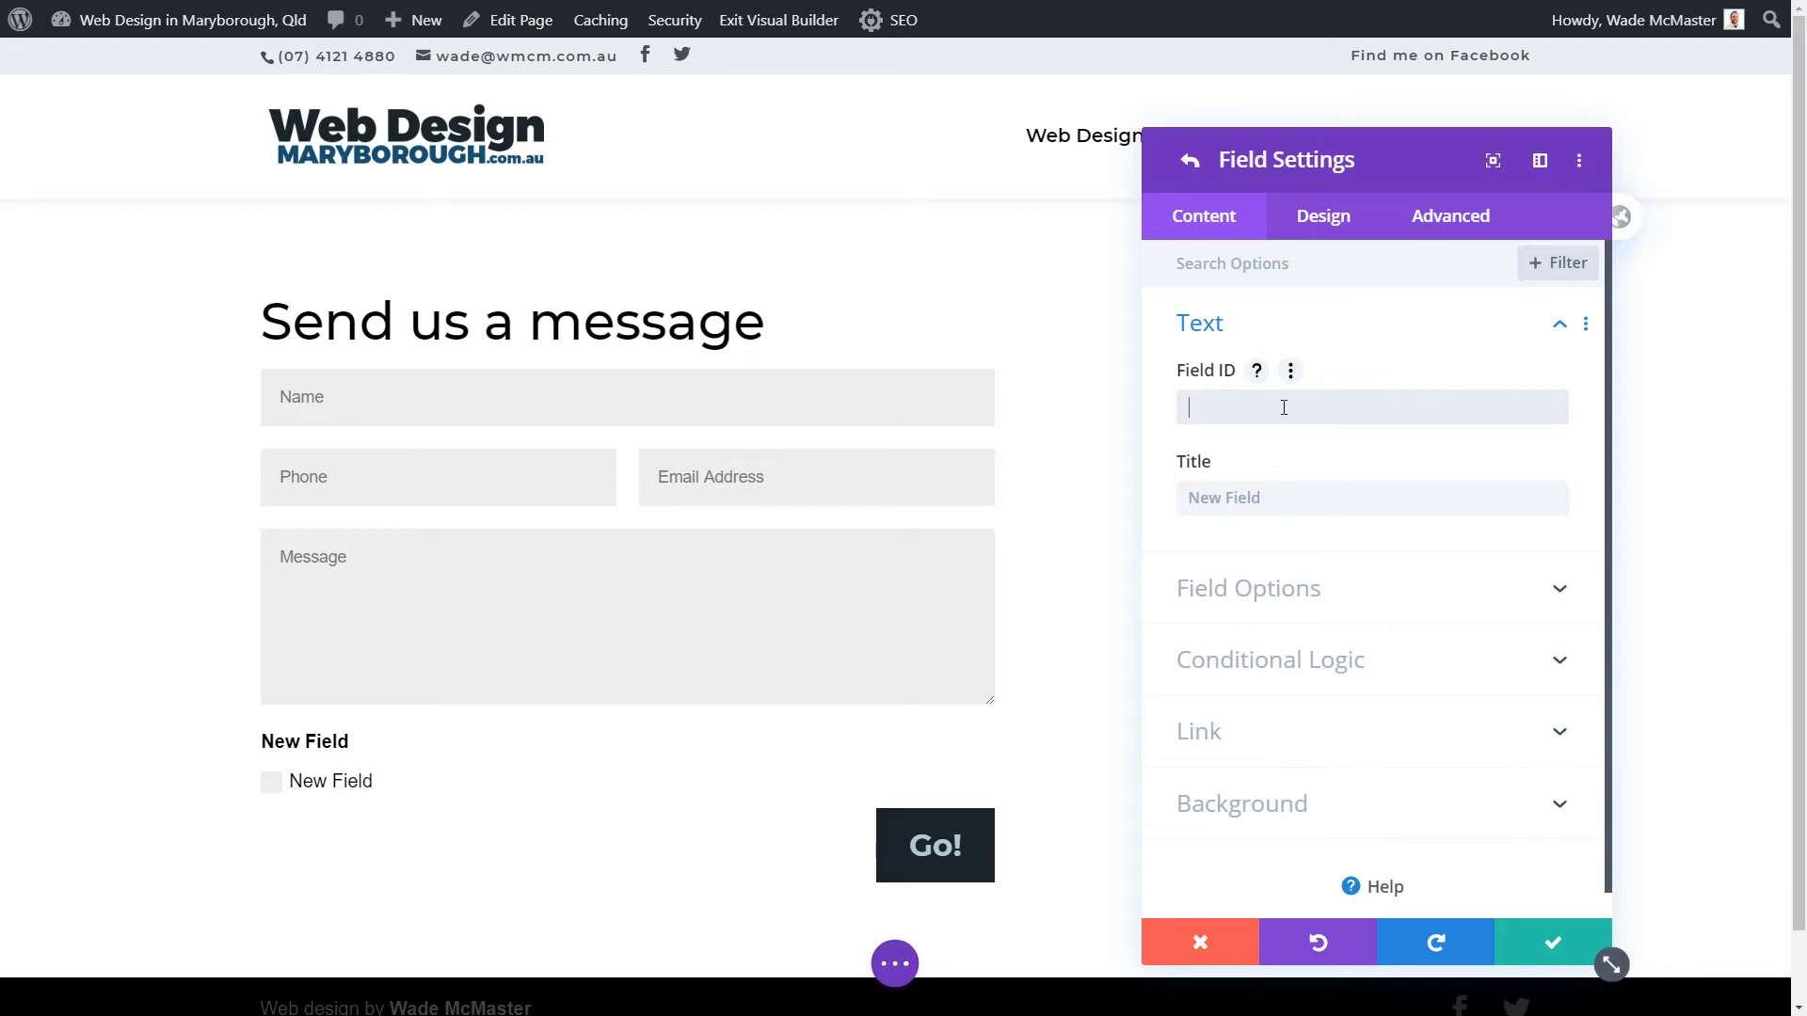
type("I want know about")
- Enter "Facebook", "Instagram" and "Blogging" as the checkbox field's three options
left_click(1185, 584)
left_click(1214, 461)
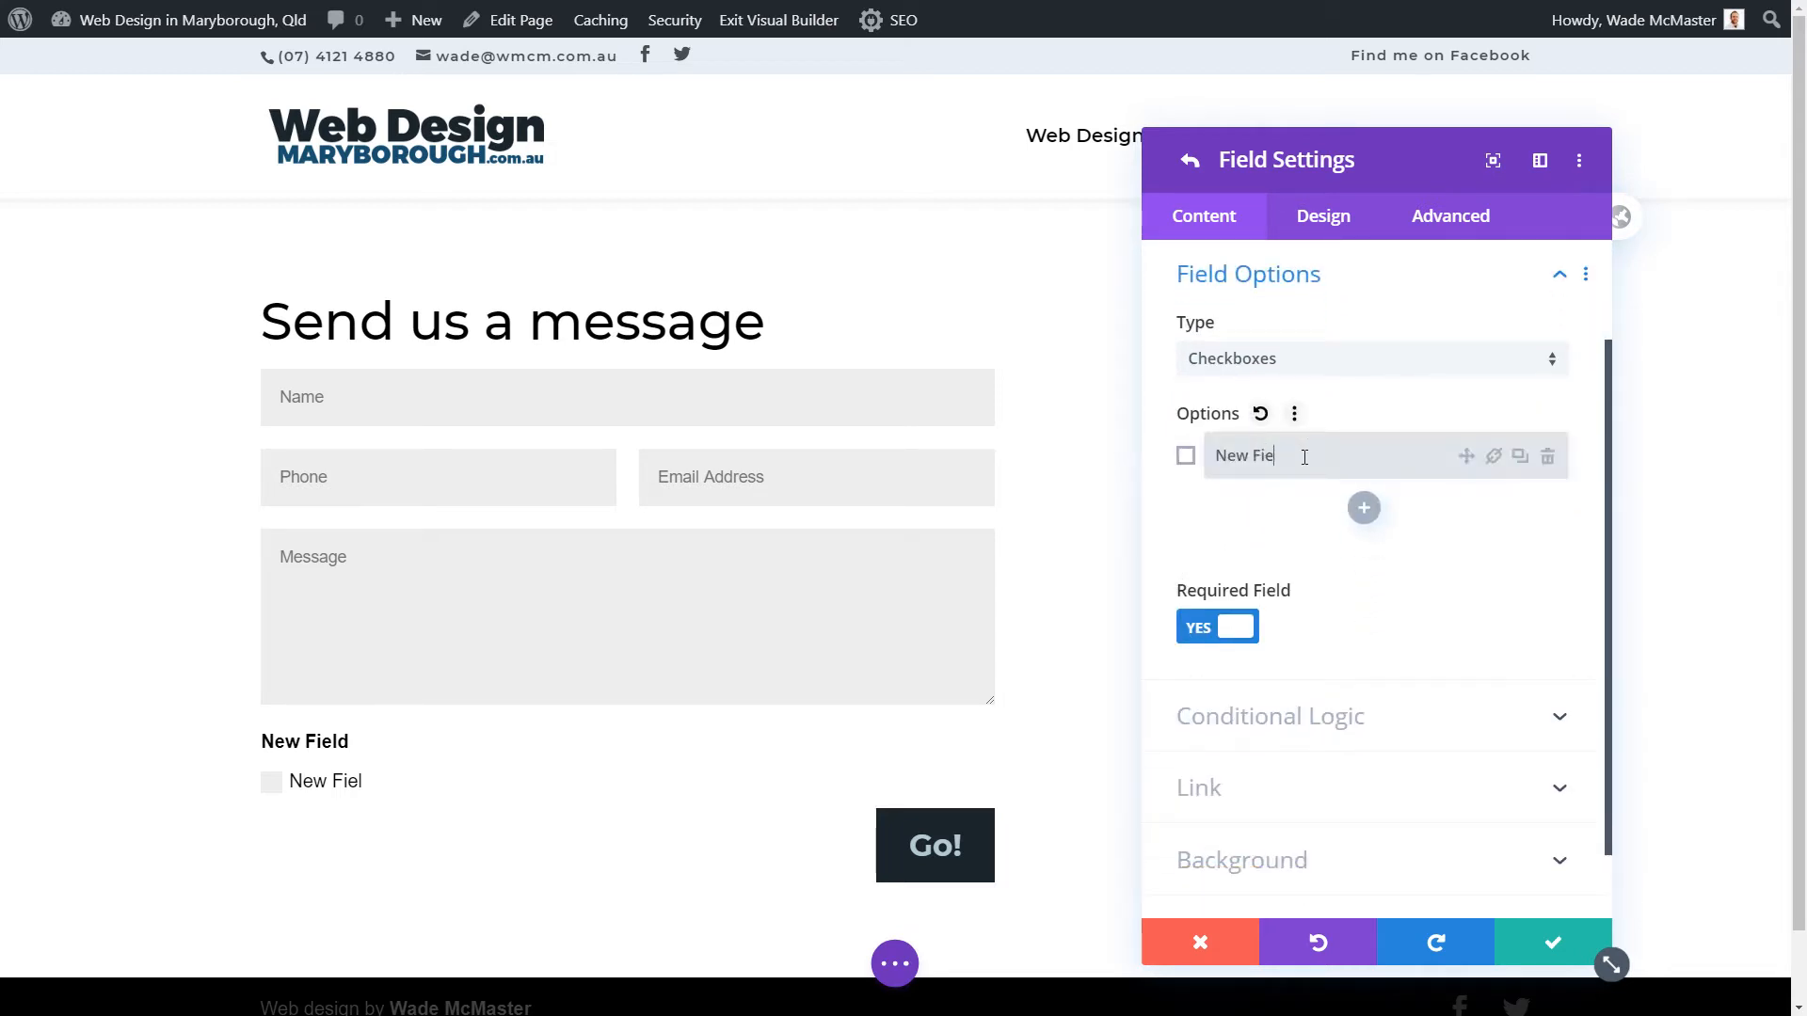
type("Facebook")
left_click(1366, 511)
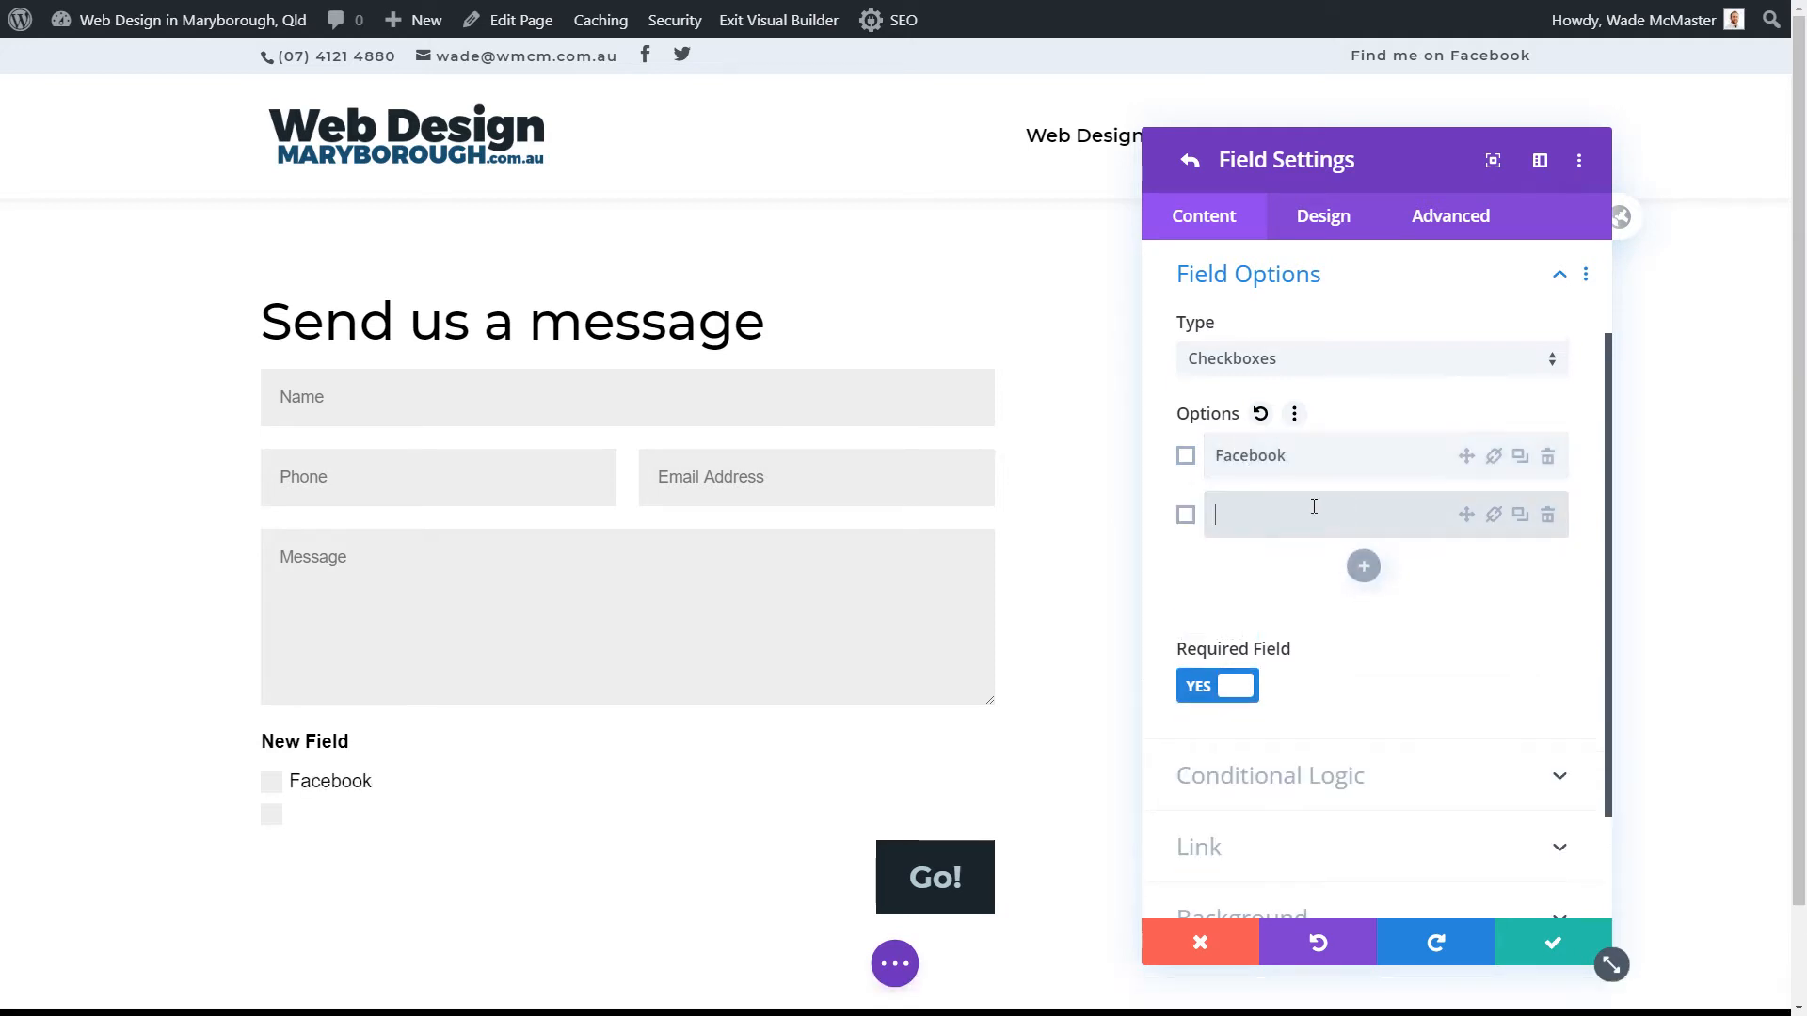
type("Instagram")
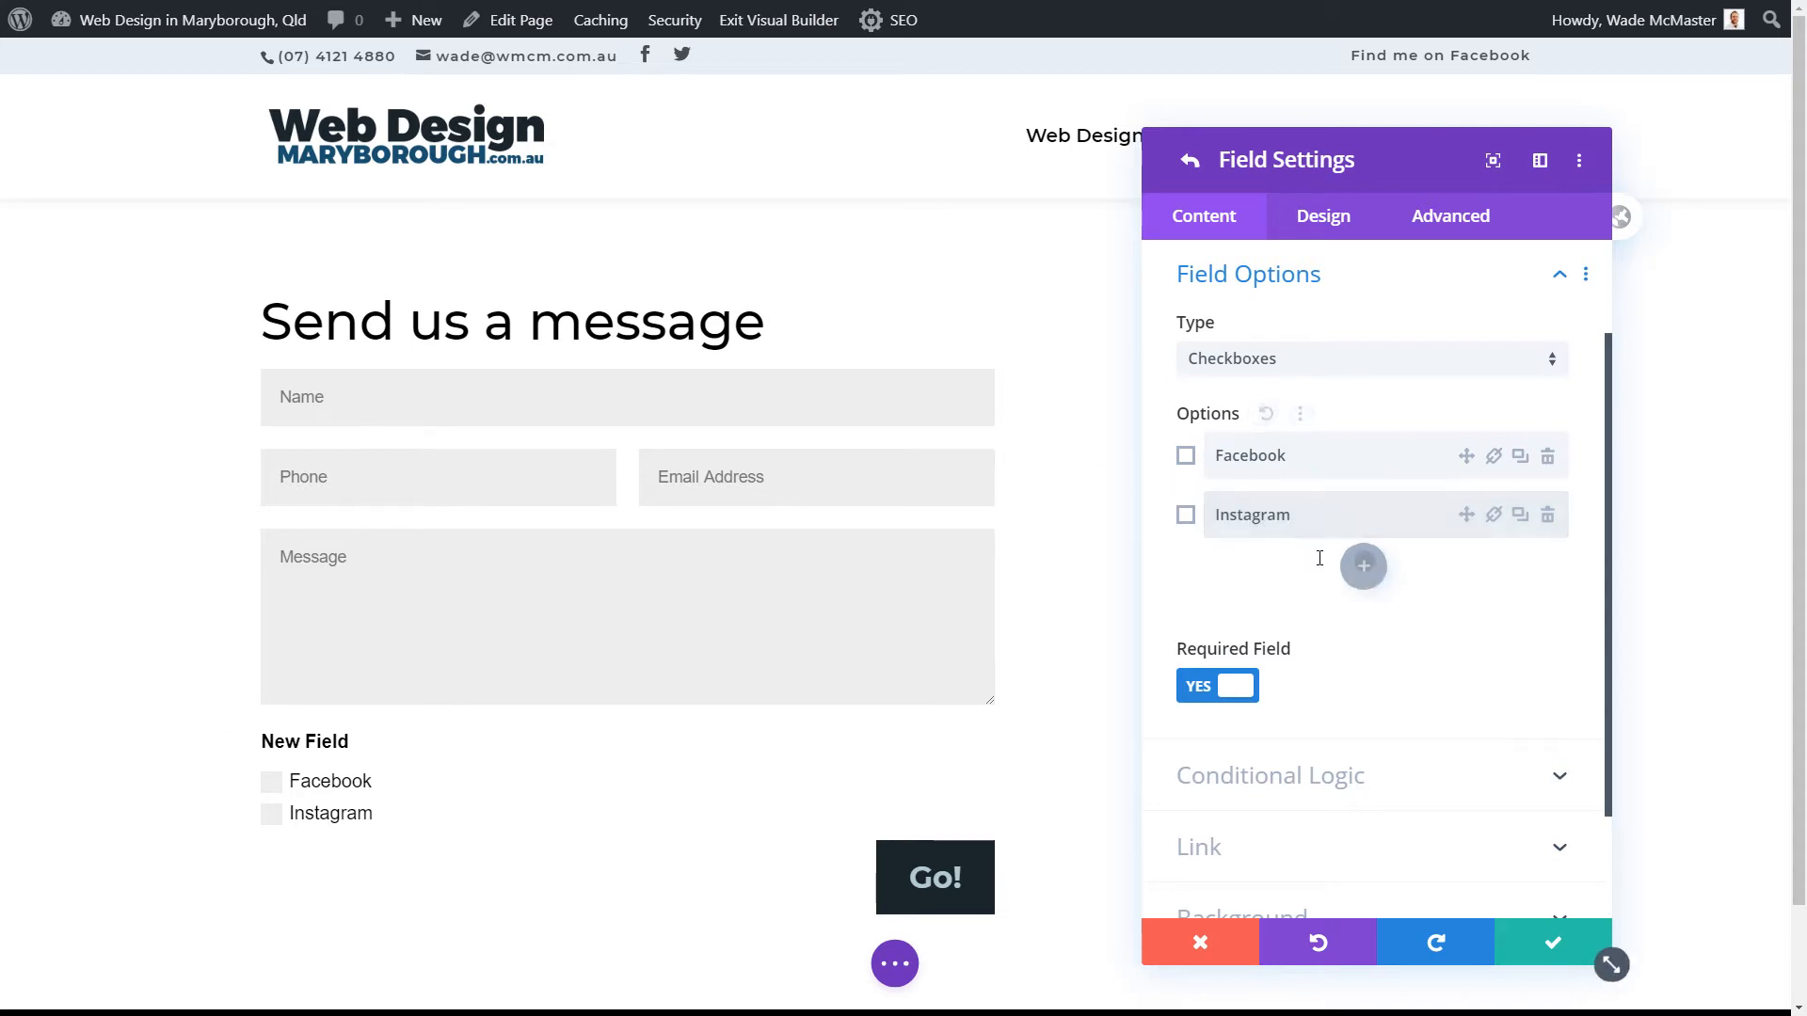
left_click(1363, 566)
type("Blogging")
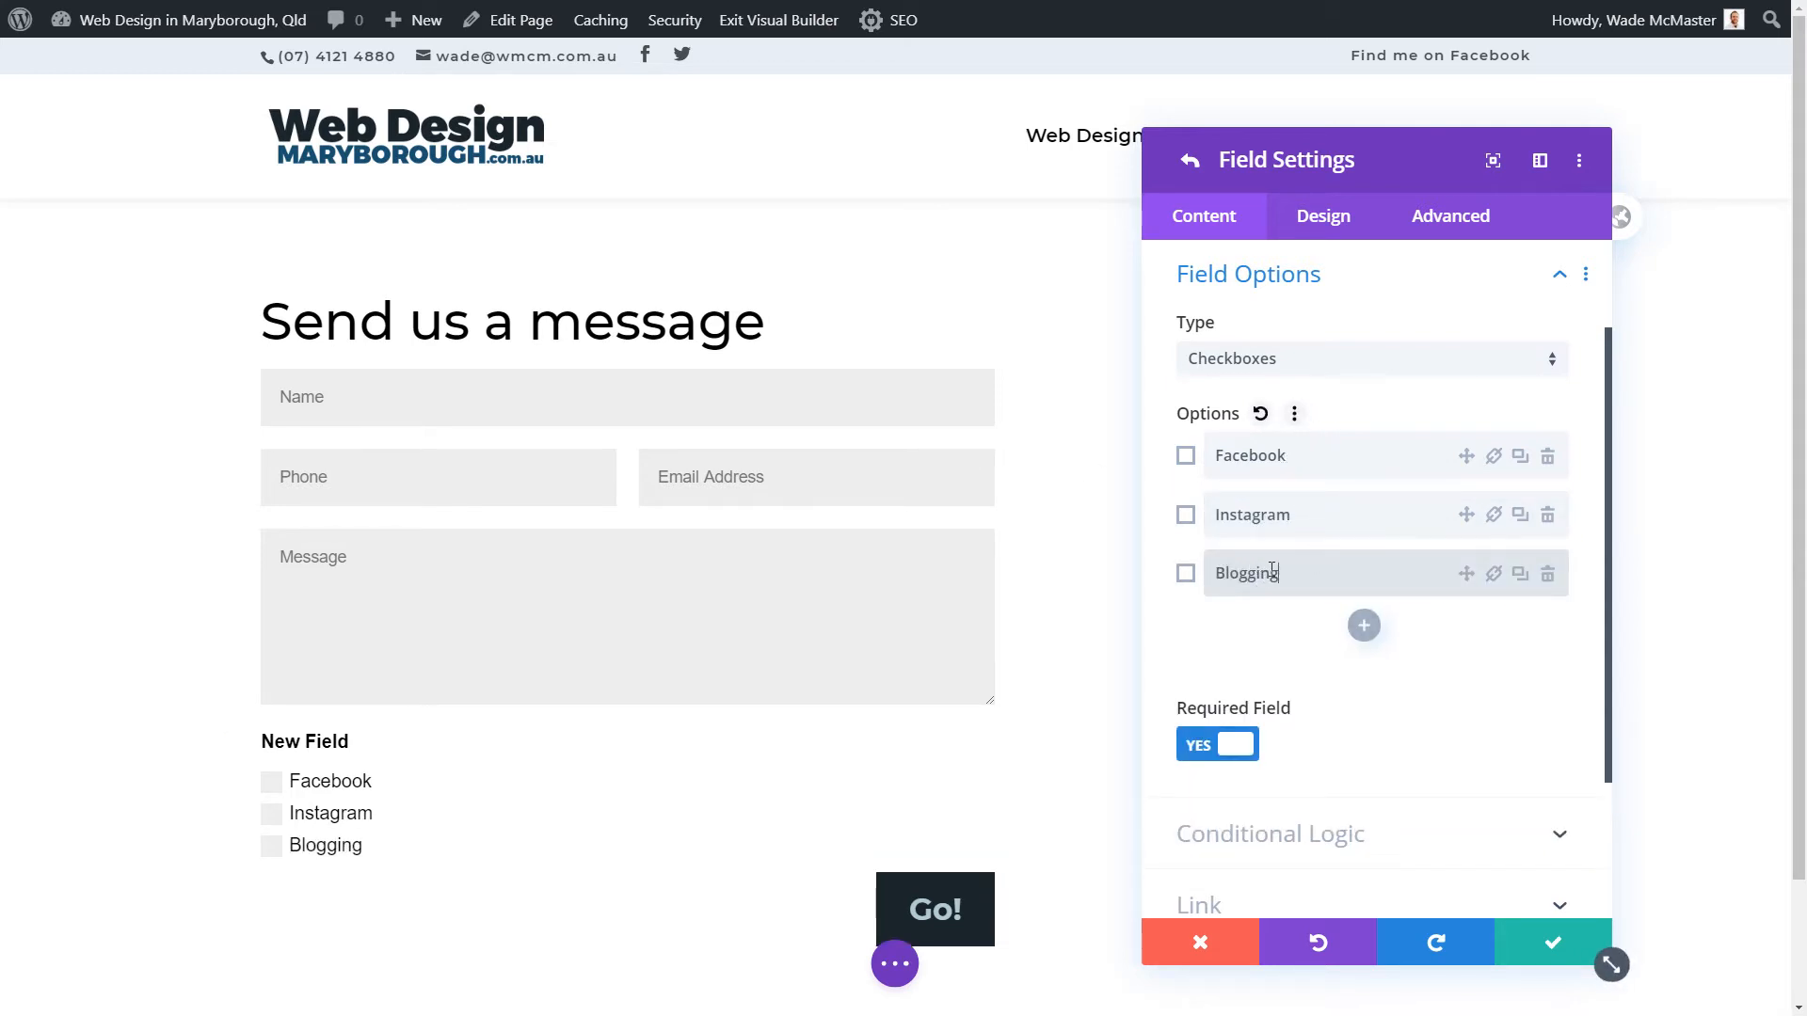
- Move the ID text to the checkbox field's title as "I want know about:" and set the field ID to "topic"
scroll(1275, 579, "up", 2)
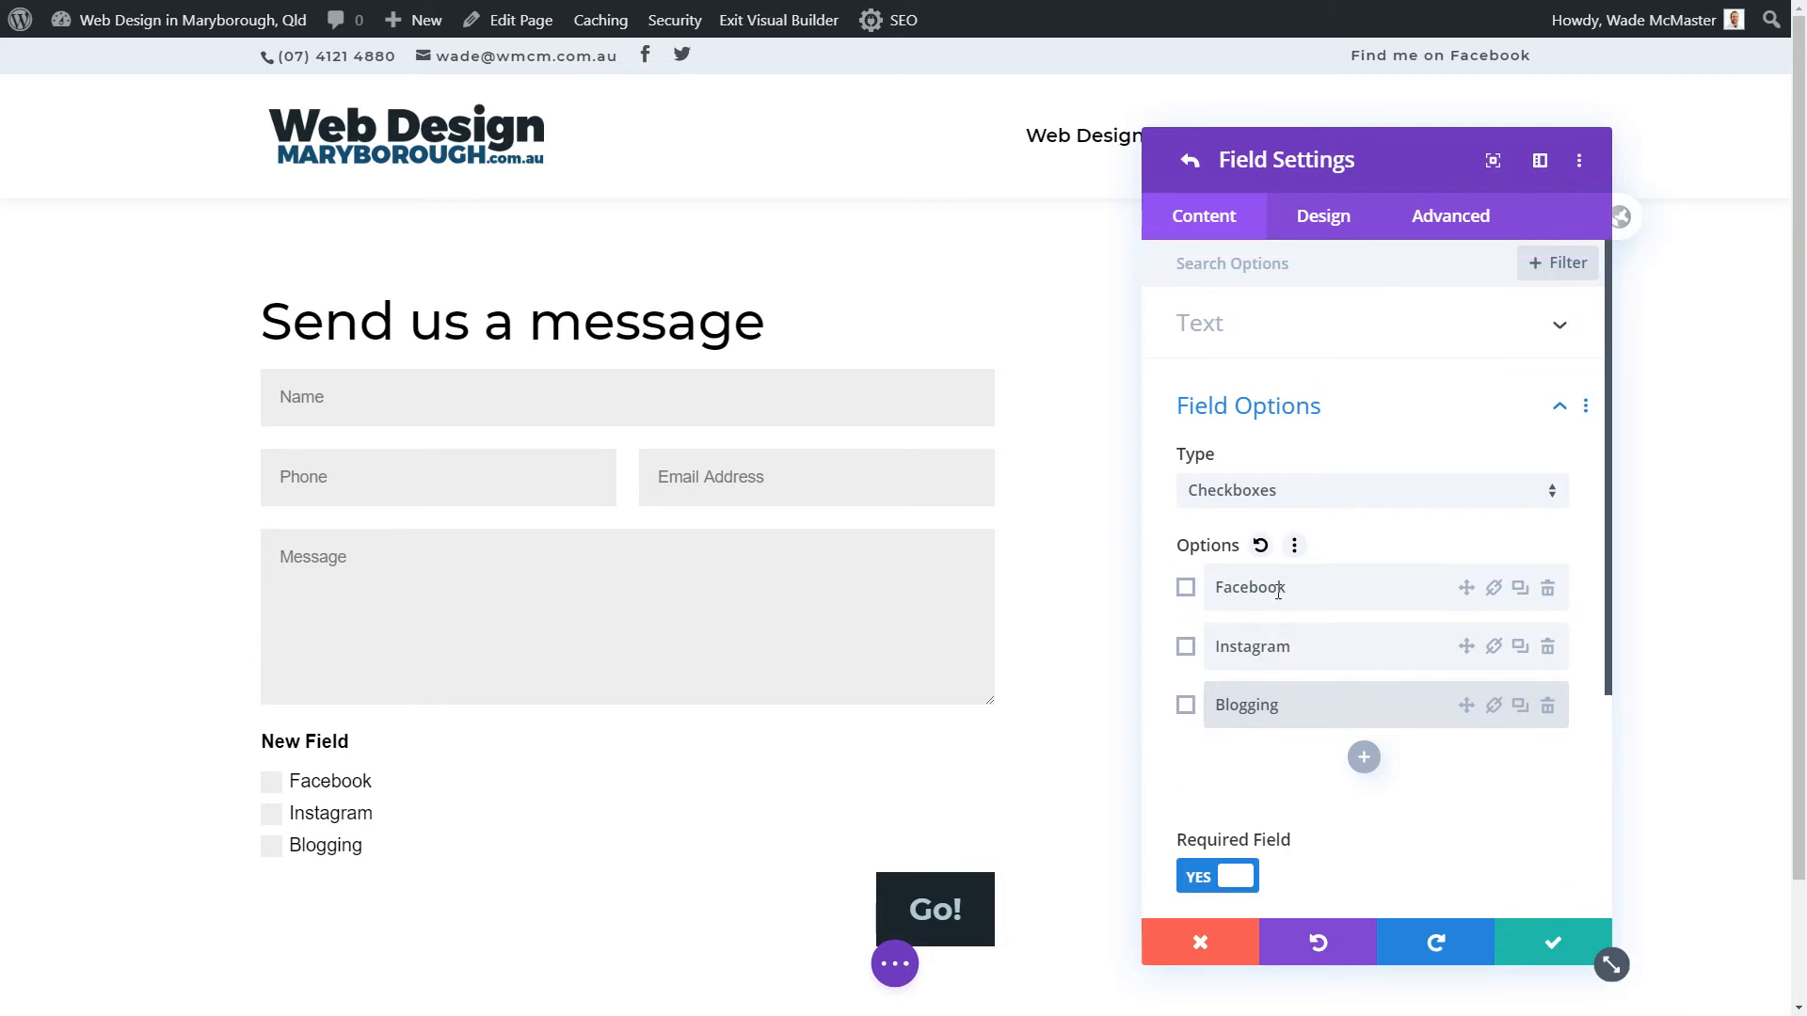
left_click(1225, 316)
left_click_drag(1330, 406, 1158, 404)
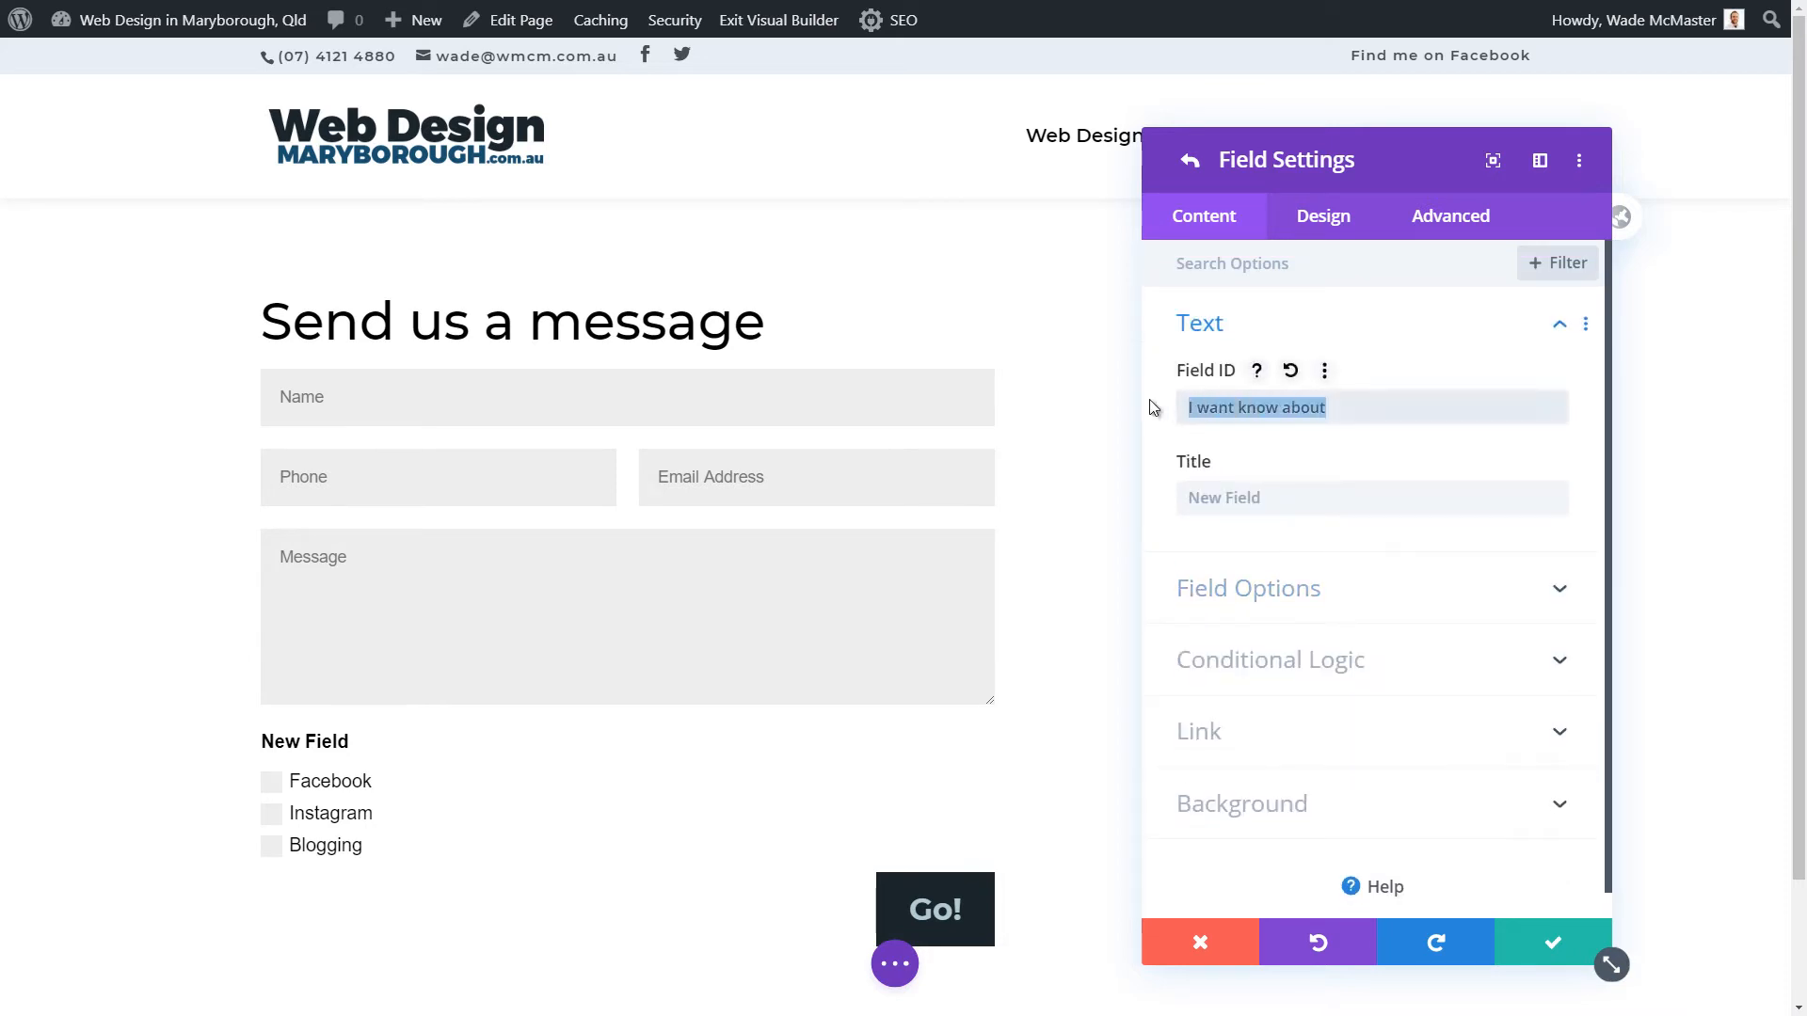
key("ctrl+x")
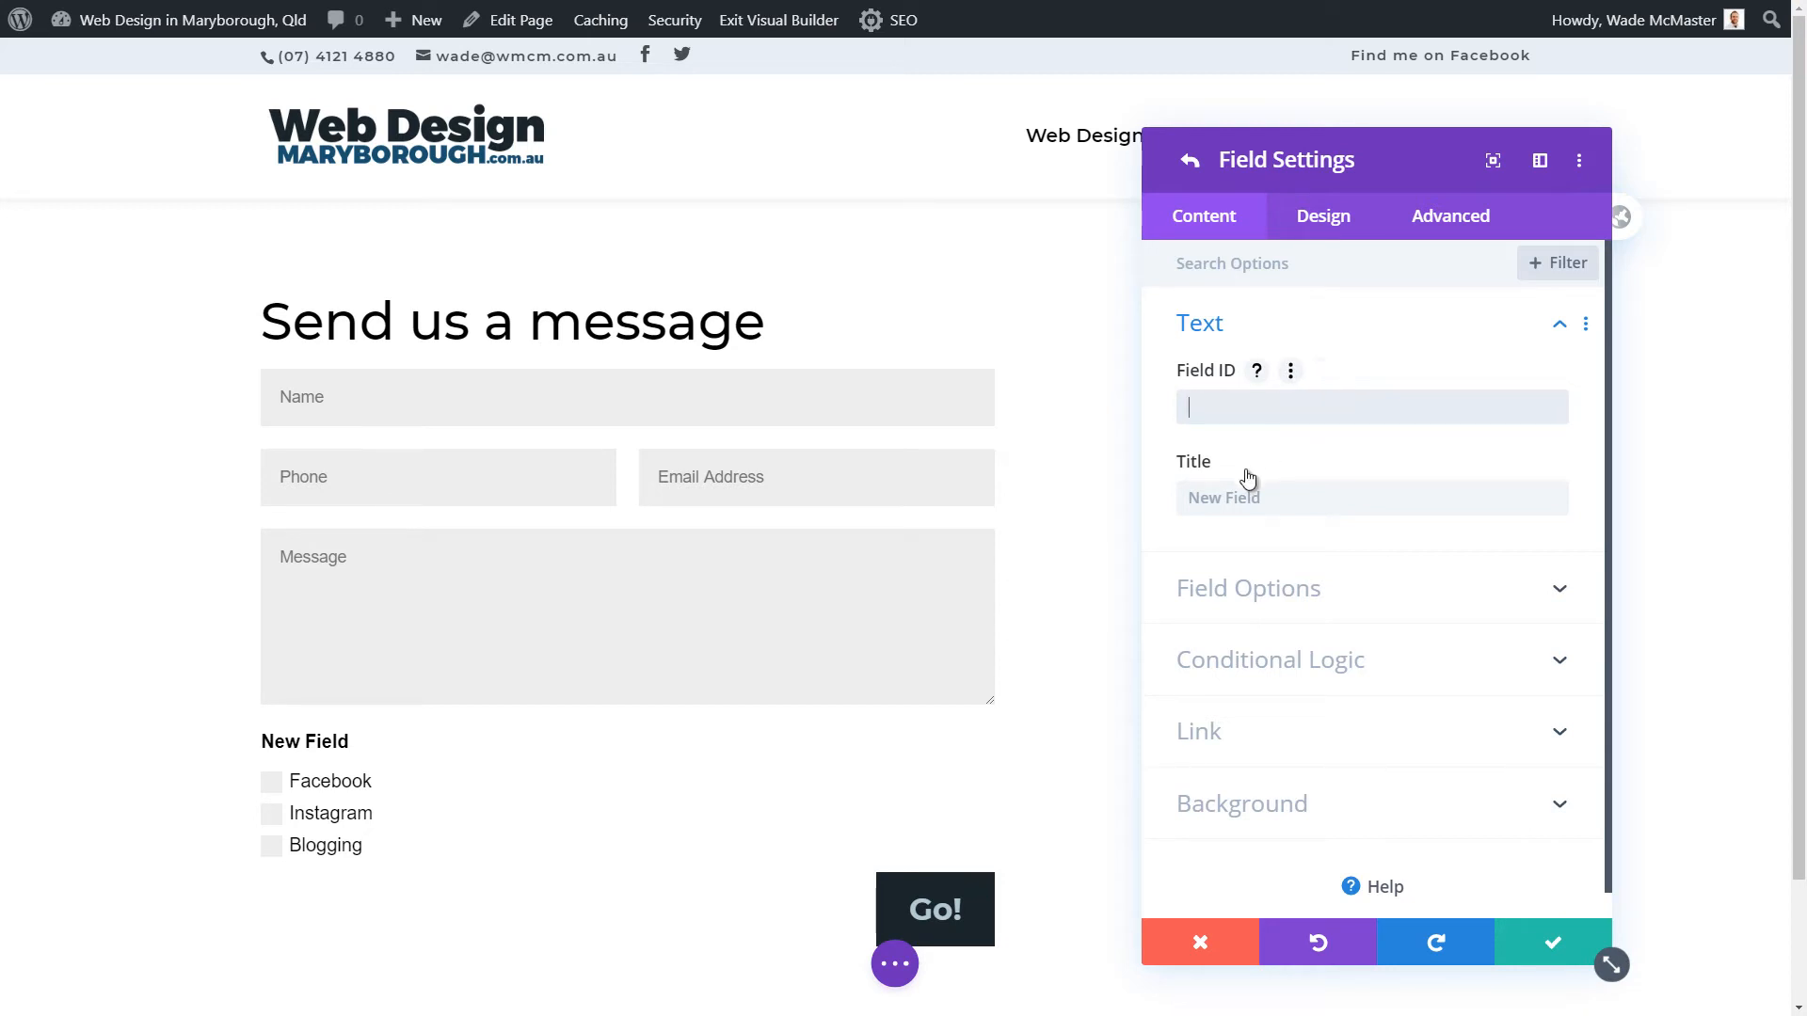
left_click(1242, 497)
key("ctrl+v")
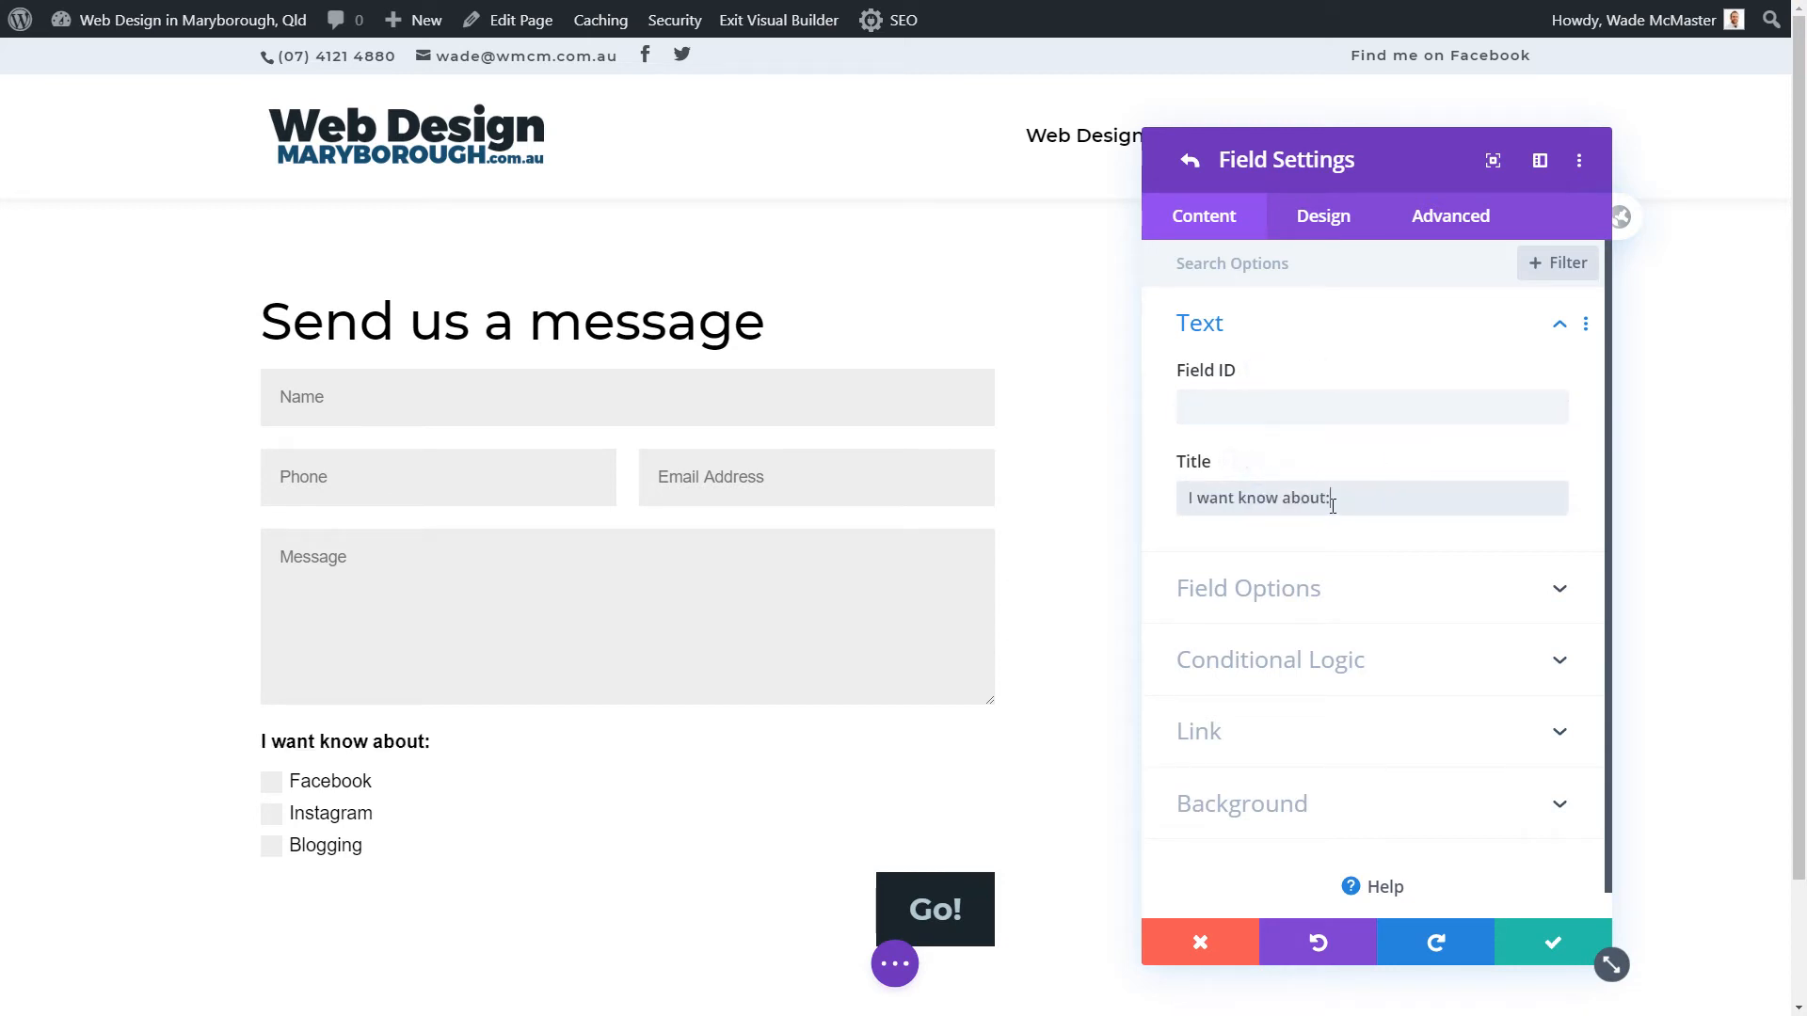
left_click(1297, 410)
type("top[i")
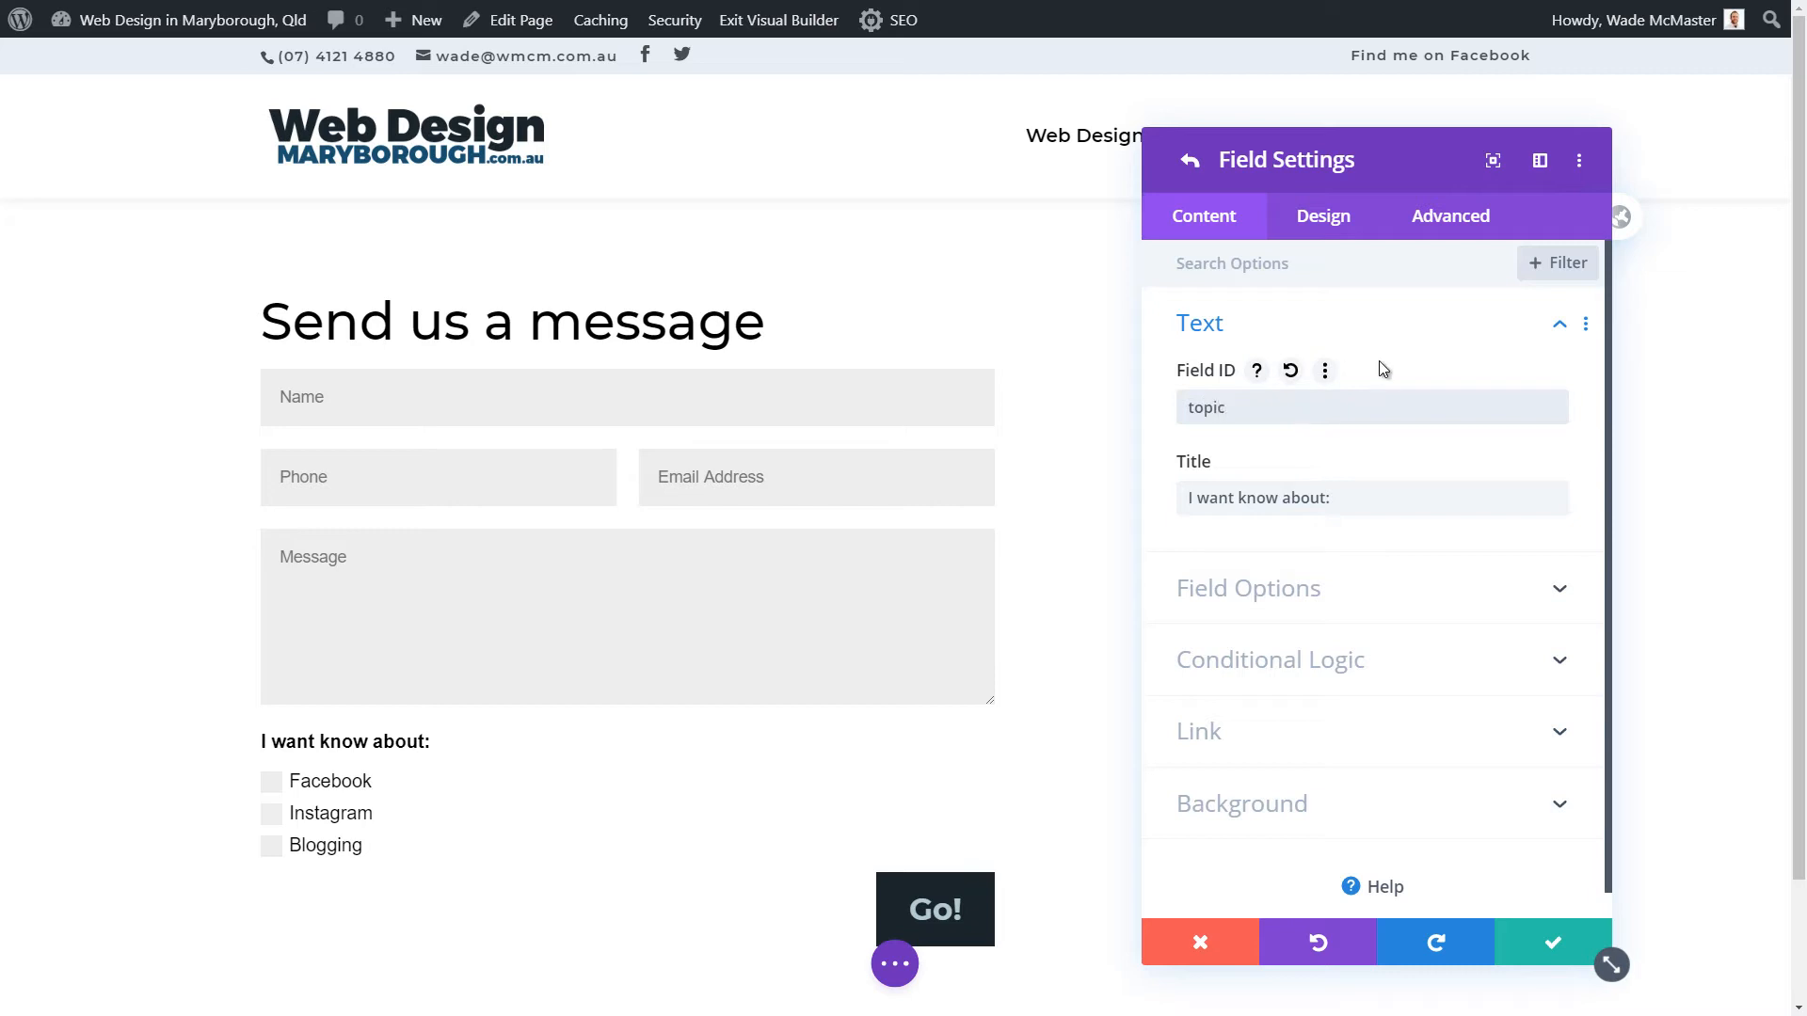
- Examine the checkbox options' controls, including the link settings of the Blogging option, without adding a link
scroll(1317, 467, "down", 1)
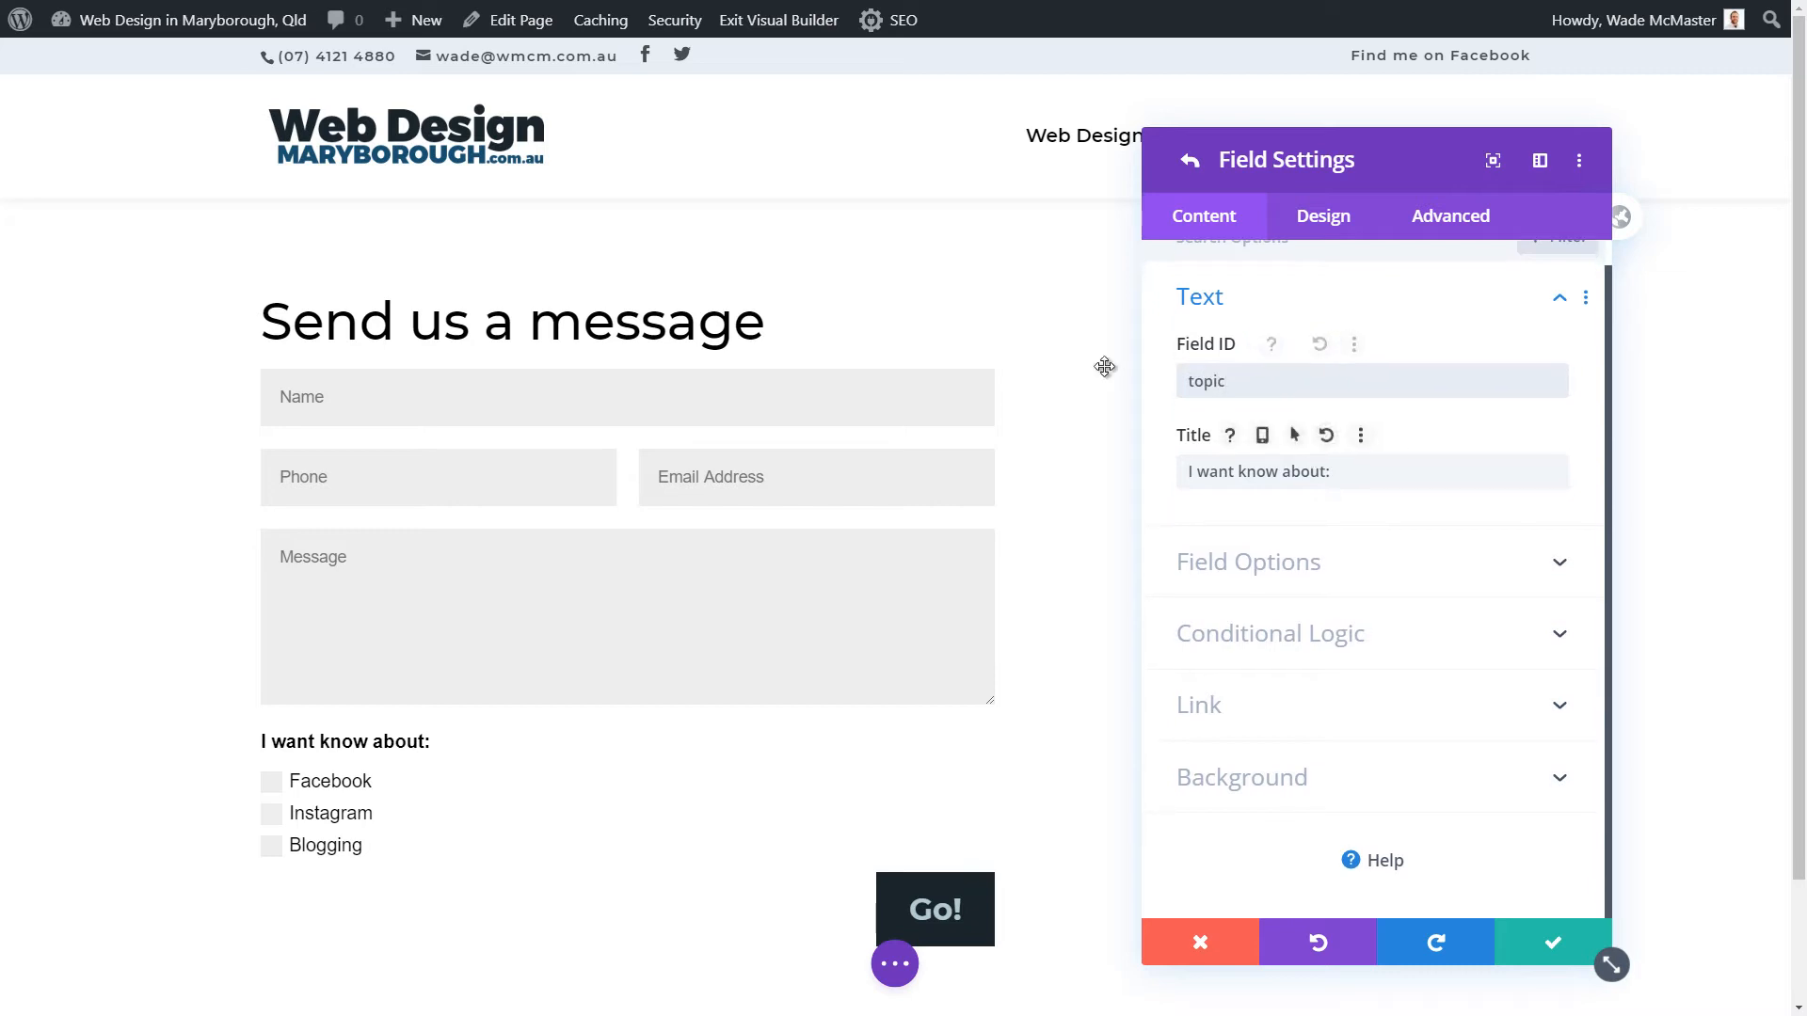
left_click(1222, 576)
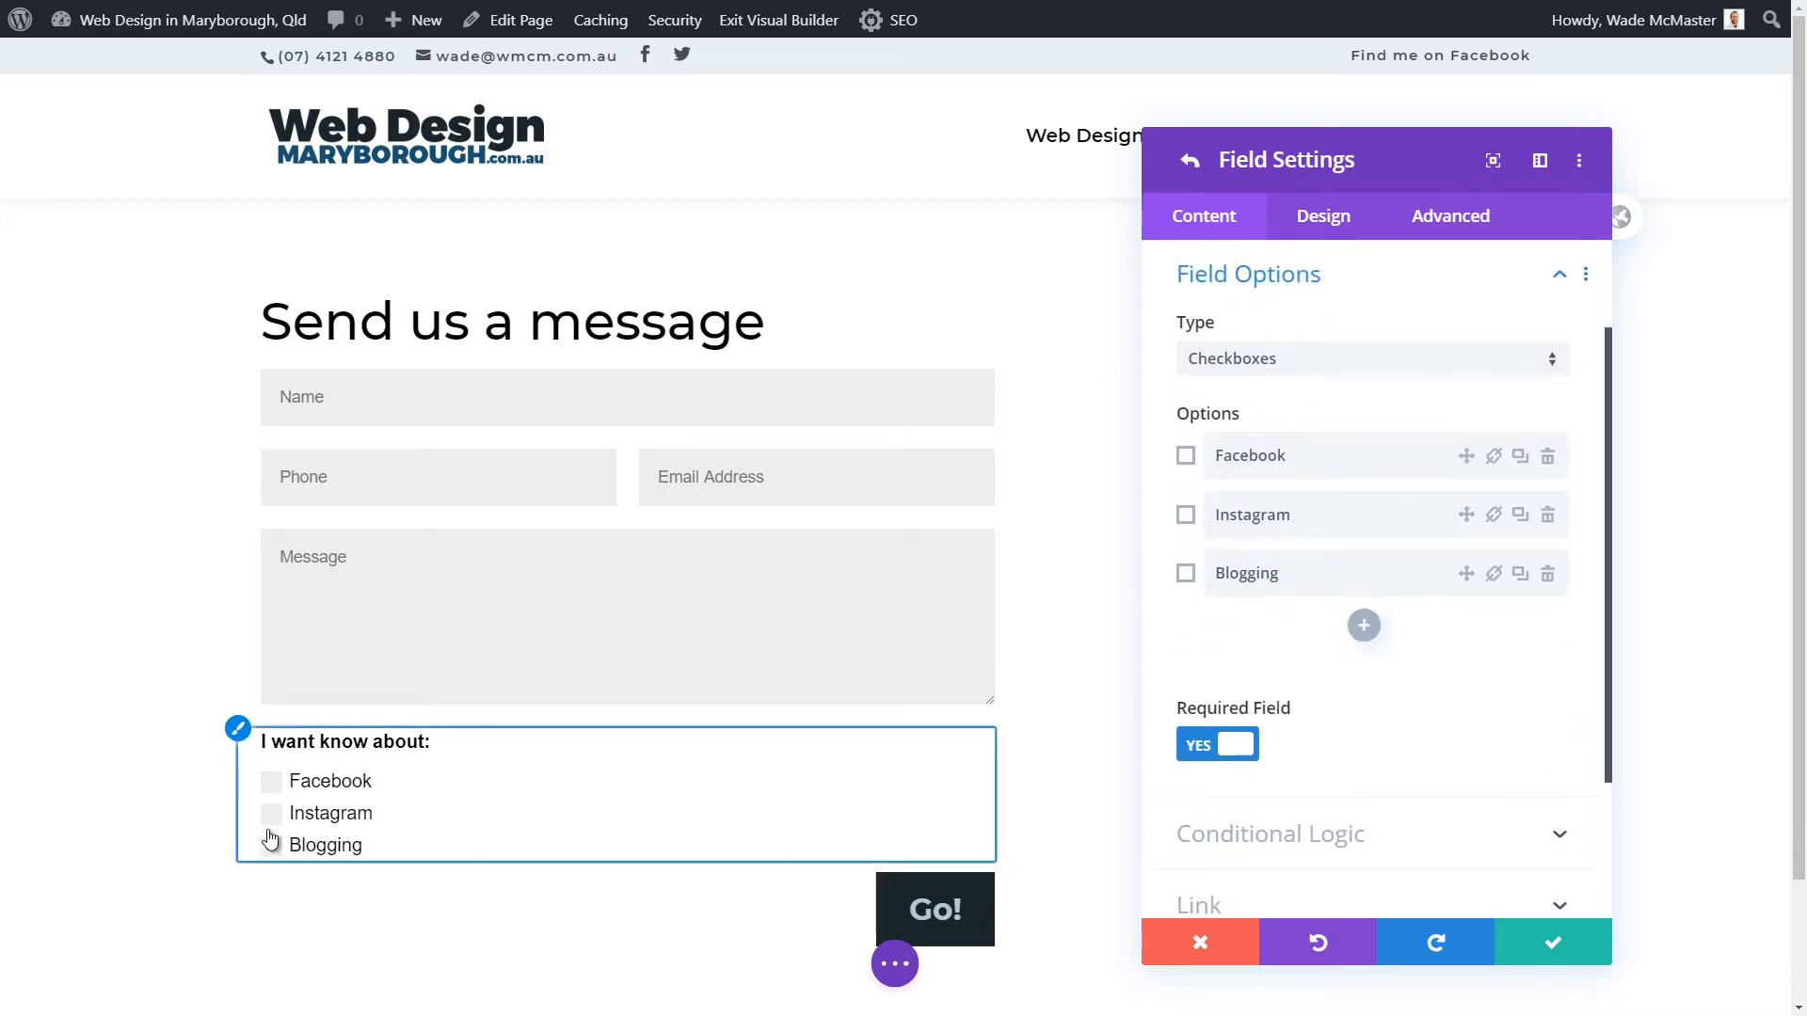
left_click(1493, 574)
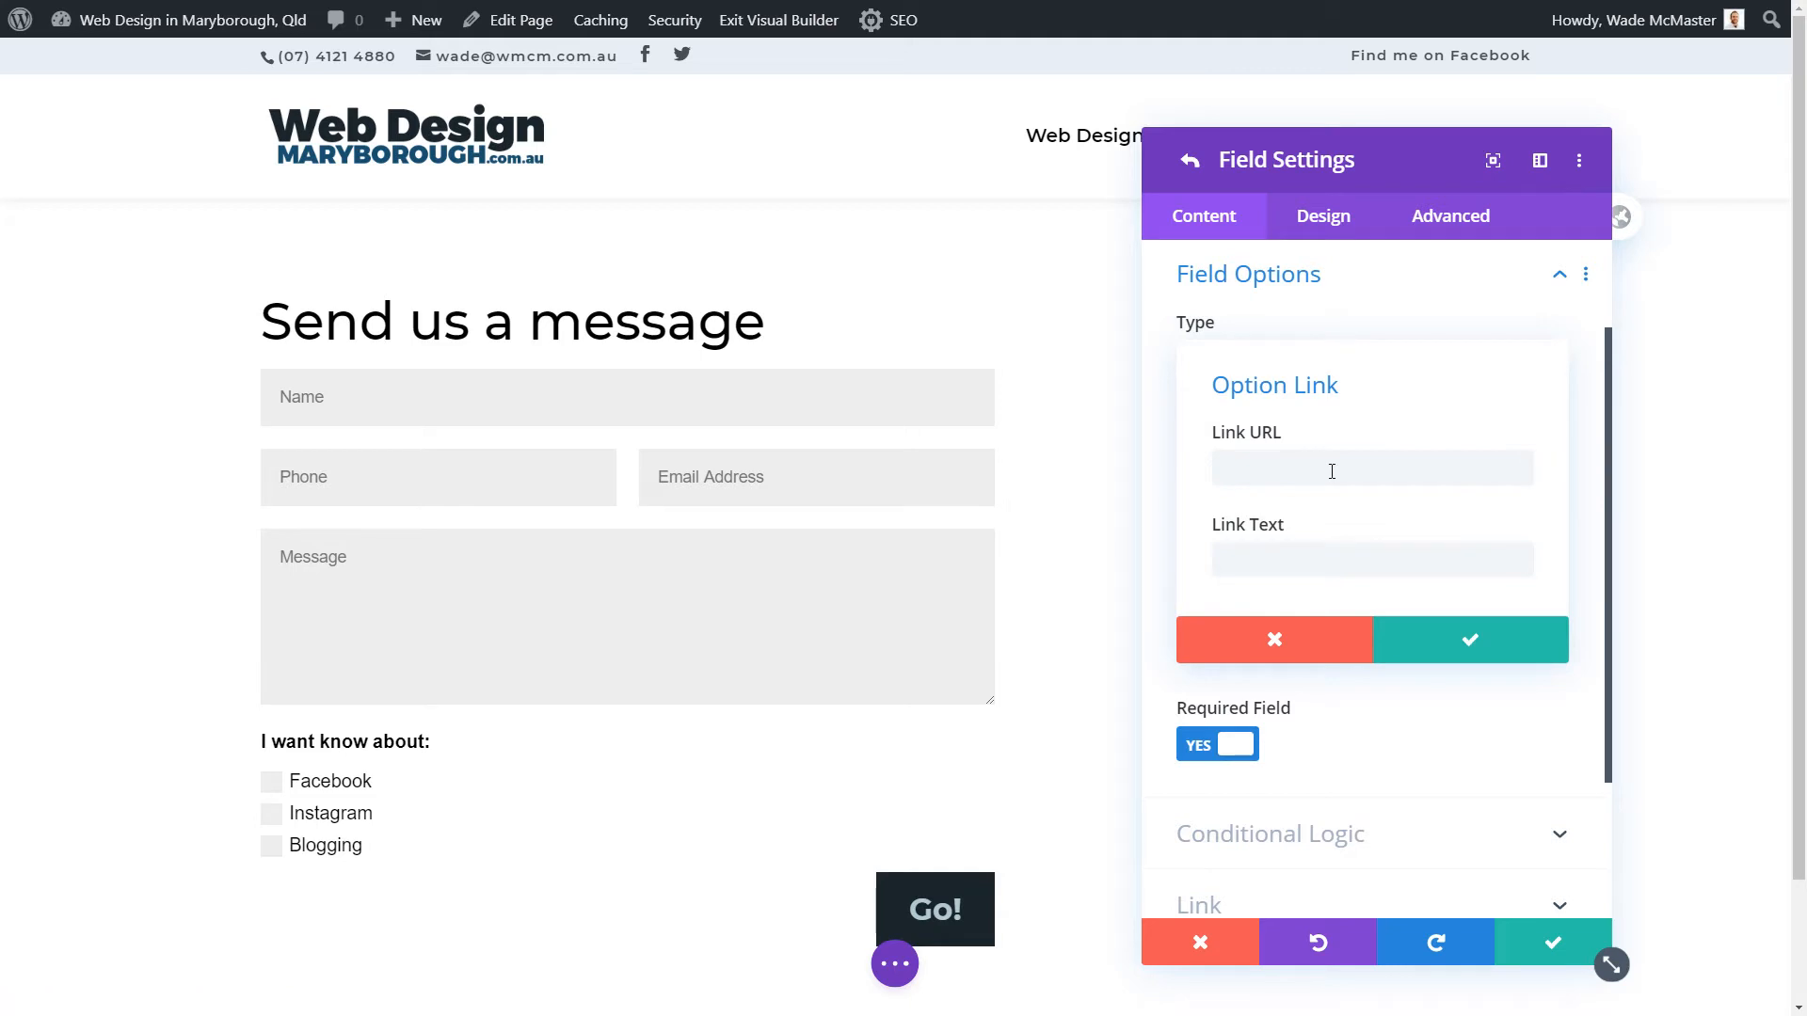
left_click(1274, 639)
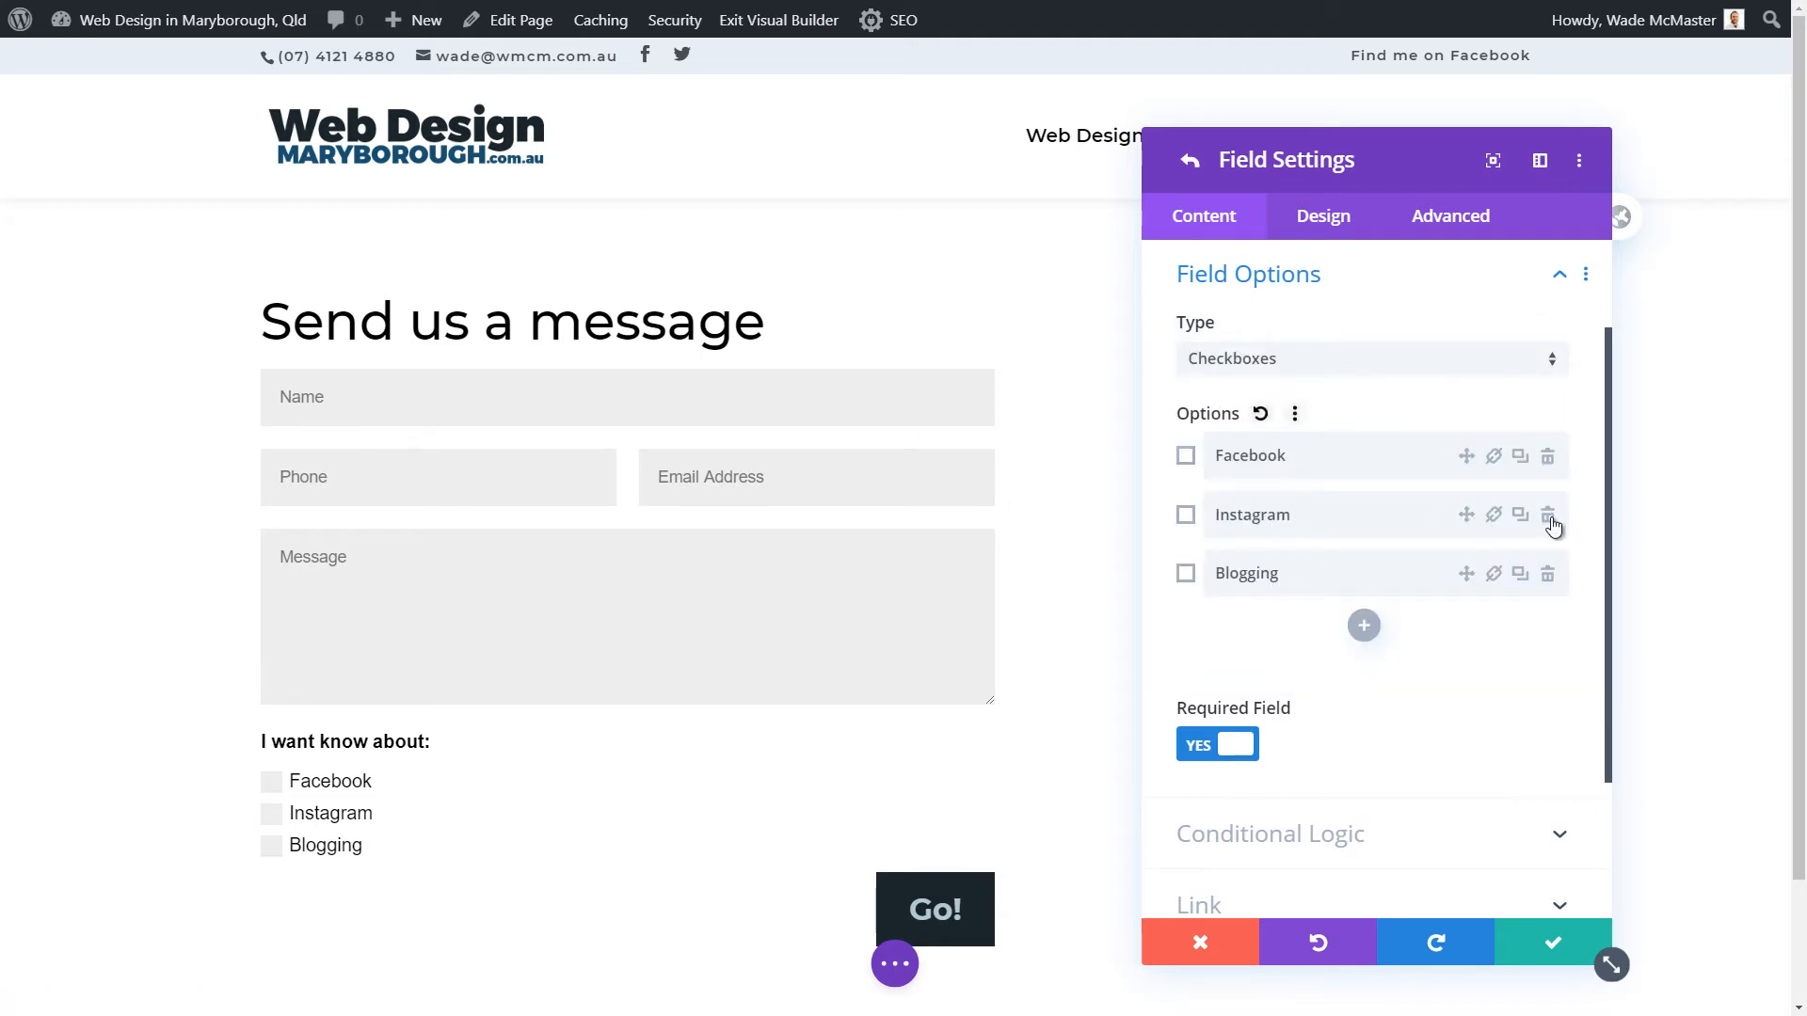
left_click_drag(1466, 515, 1428, 528)
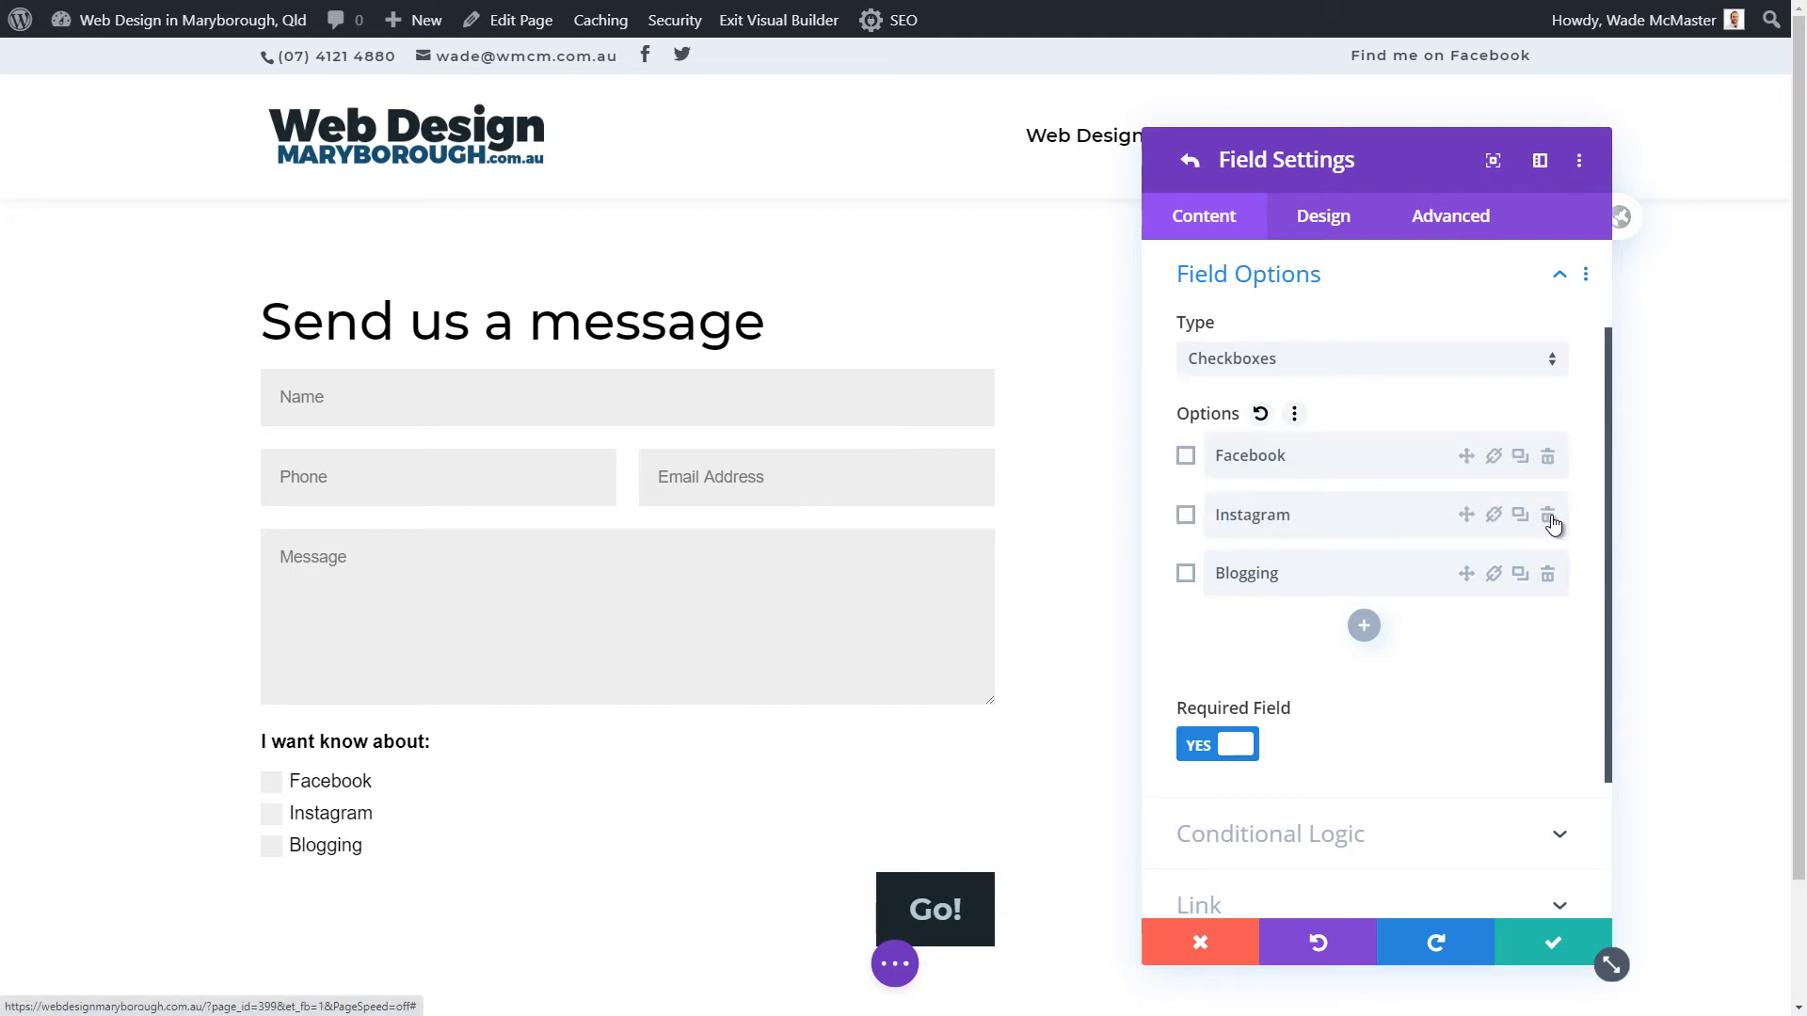
- Make the checkbox field optional and save its settings
left_click(1242, 749)
scroll(1317, 790, "down", 3)
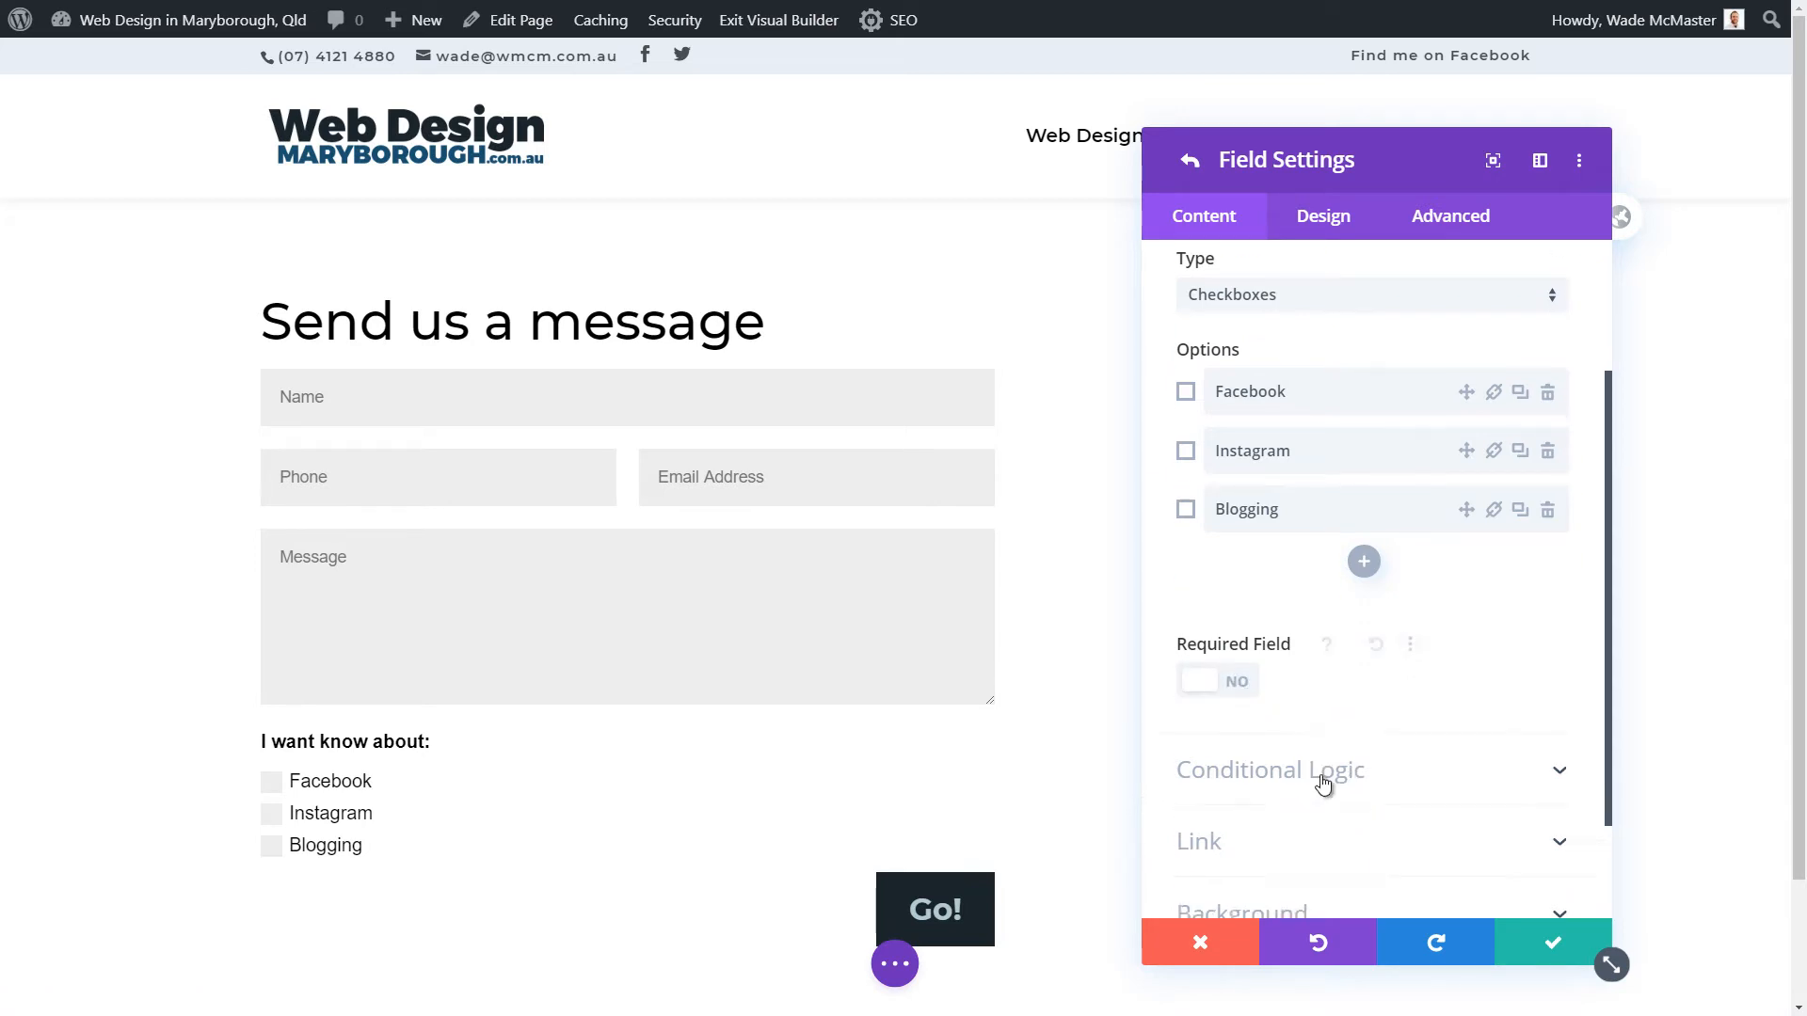
left_click(1551, 949)
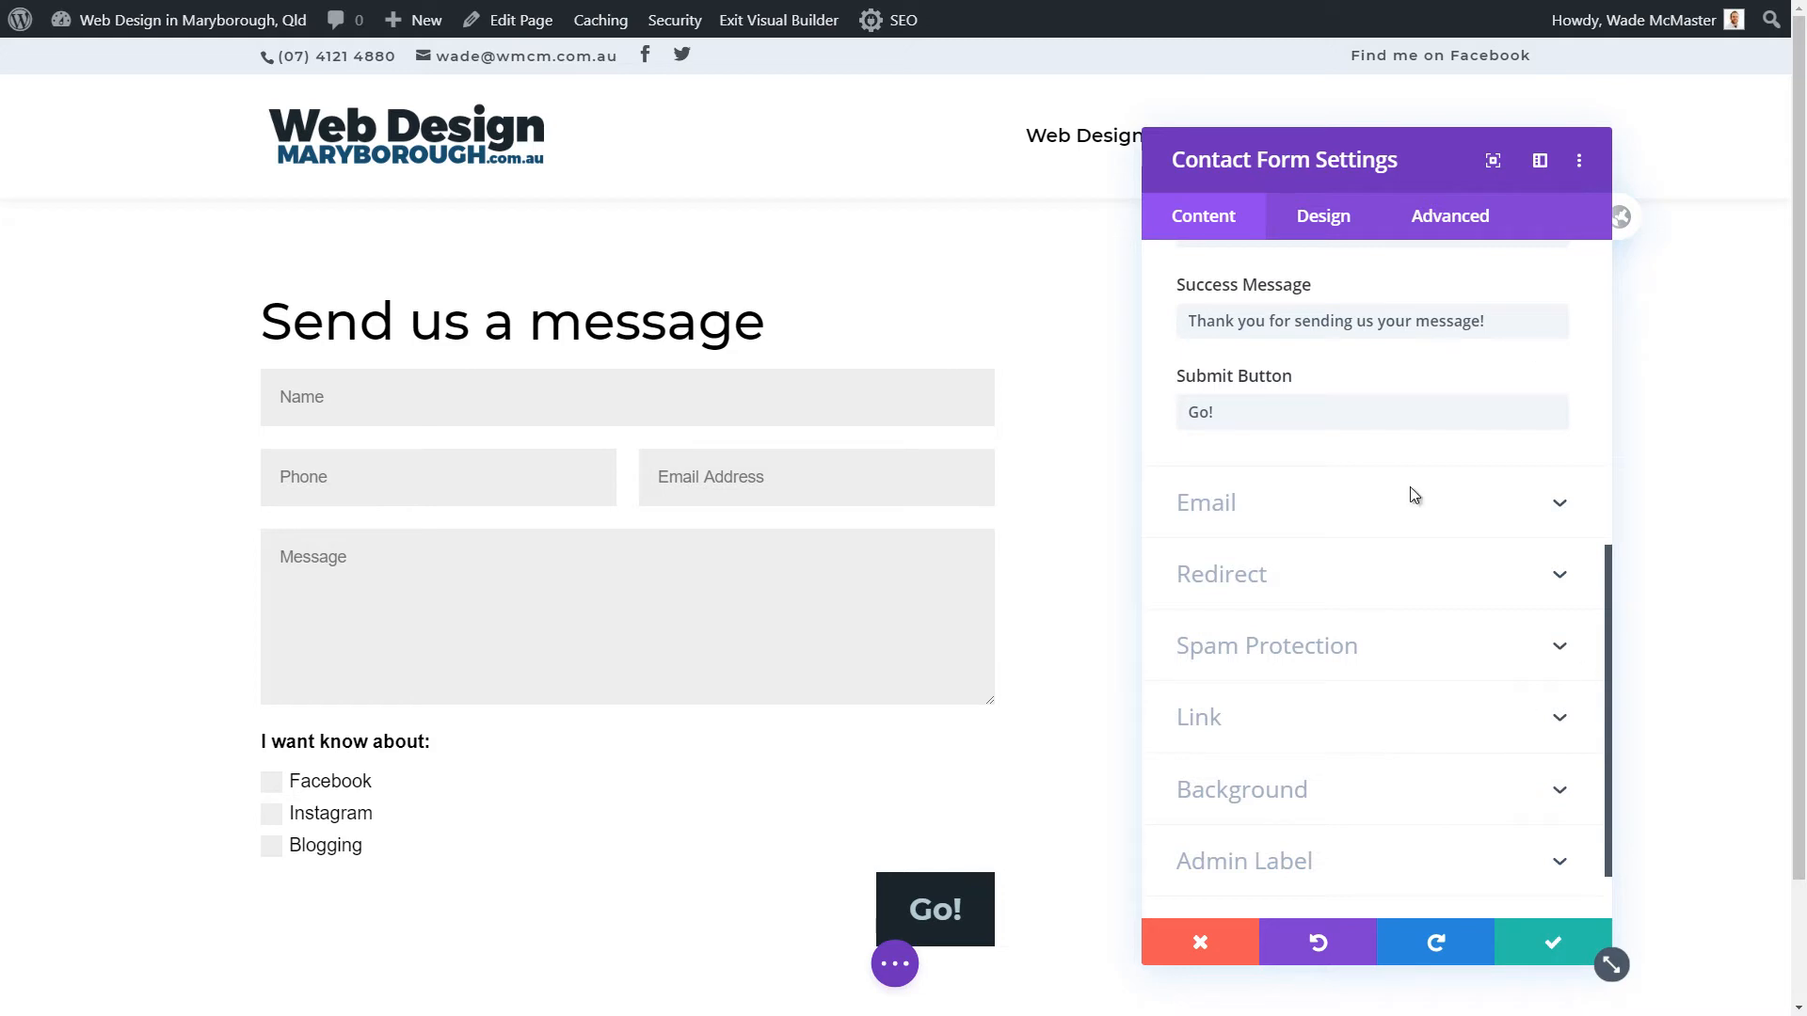
- Try a "Topic: %%topic%%" line below the email line of the message pattern, and clear the whole pattern
scroll(1318, 621, "up", 1)
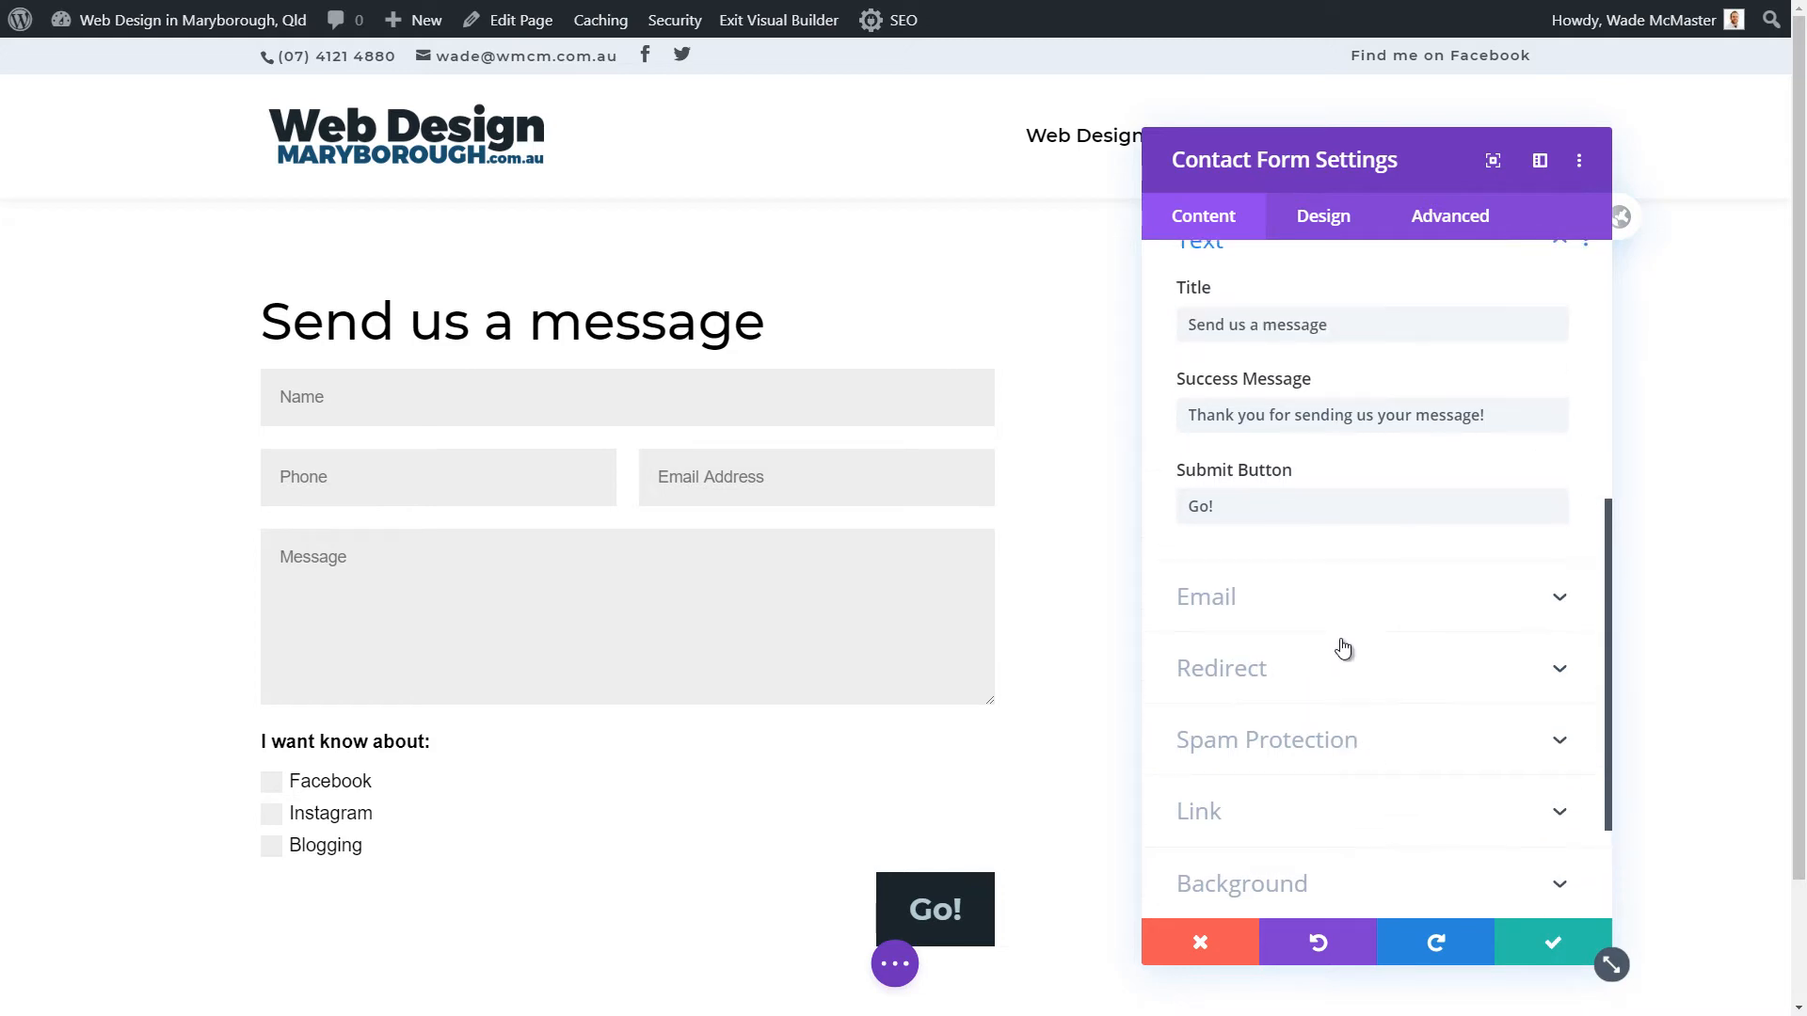
left_click(1329, 599)
left_click(1349, 502)
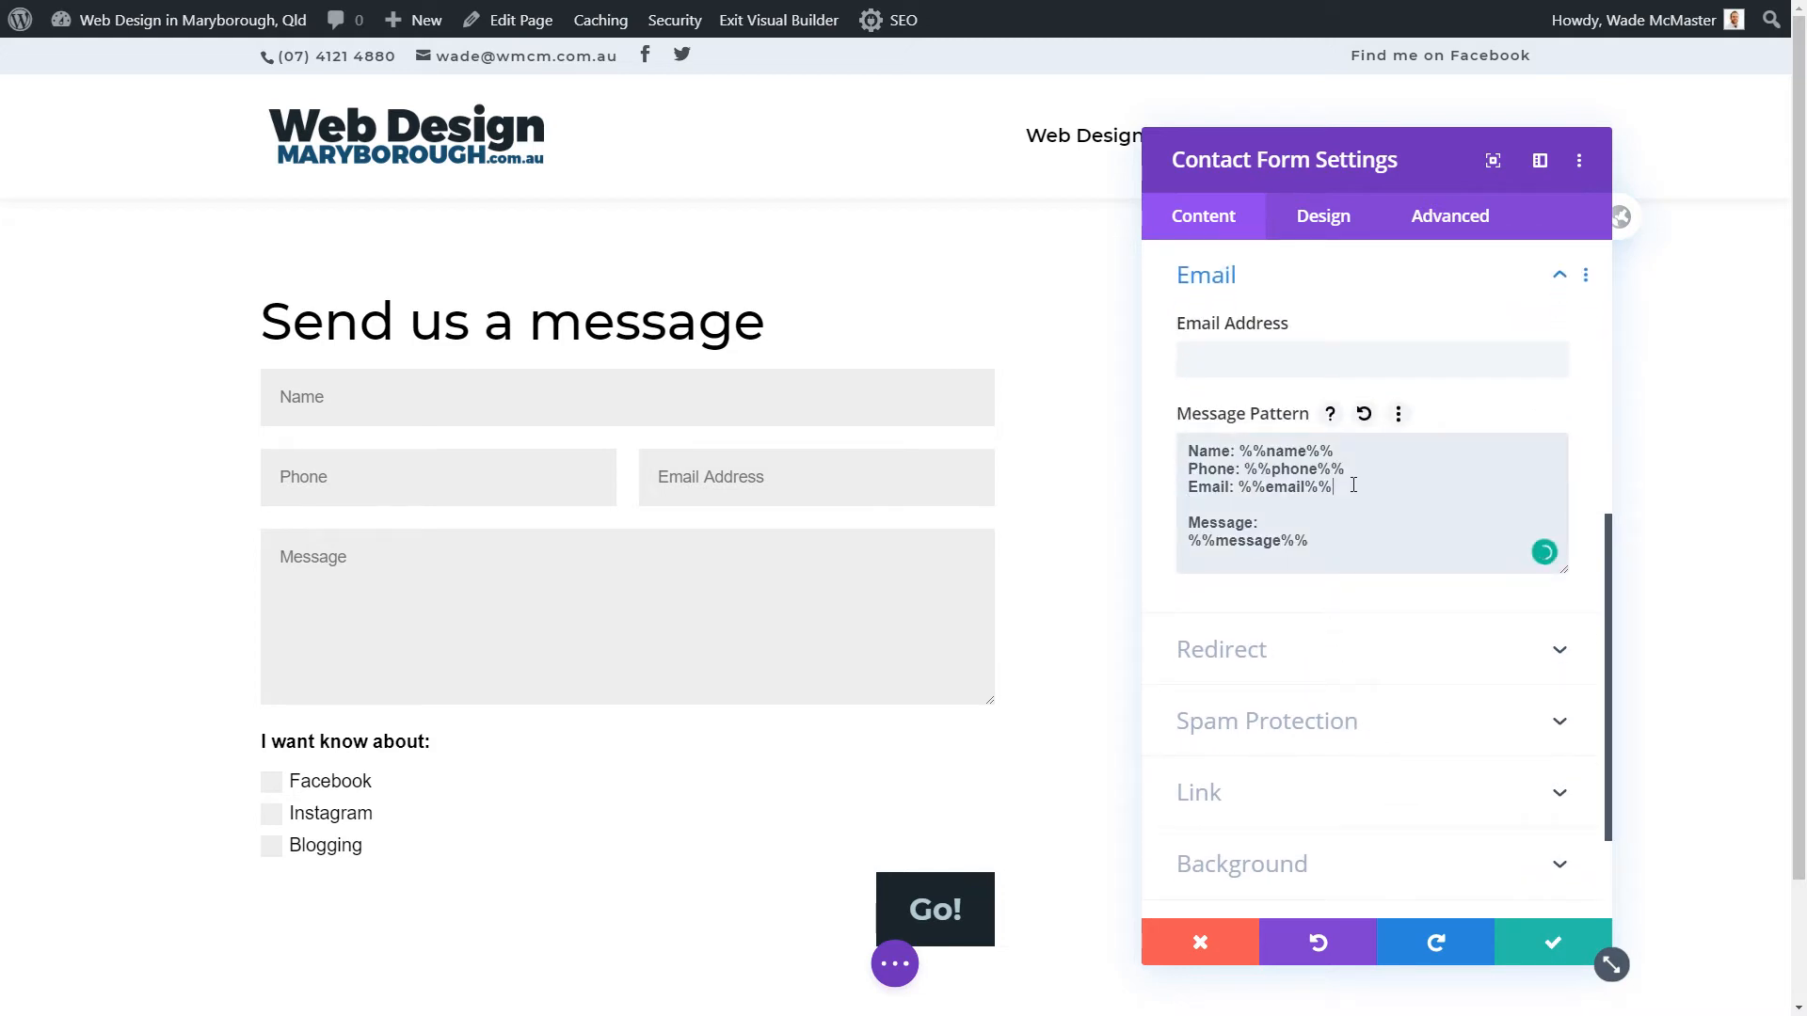
key("Return")
type("Topic: %%topic%%")
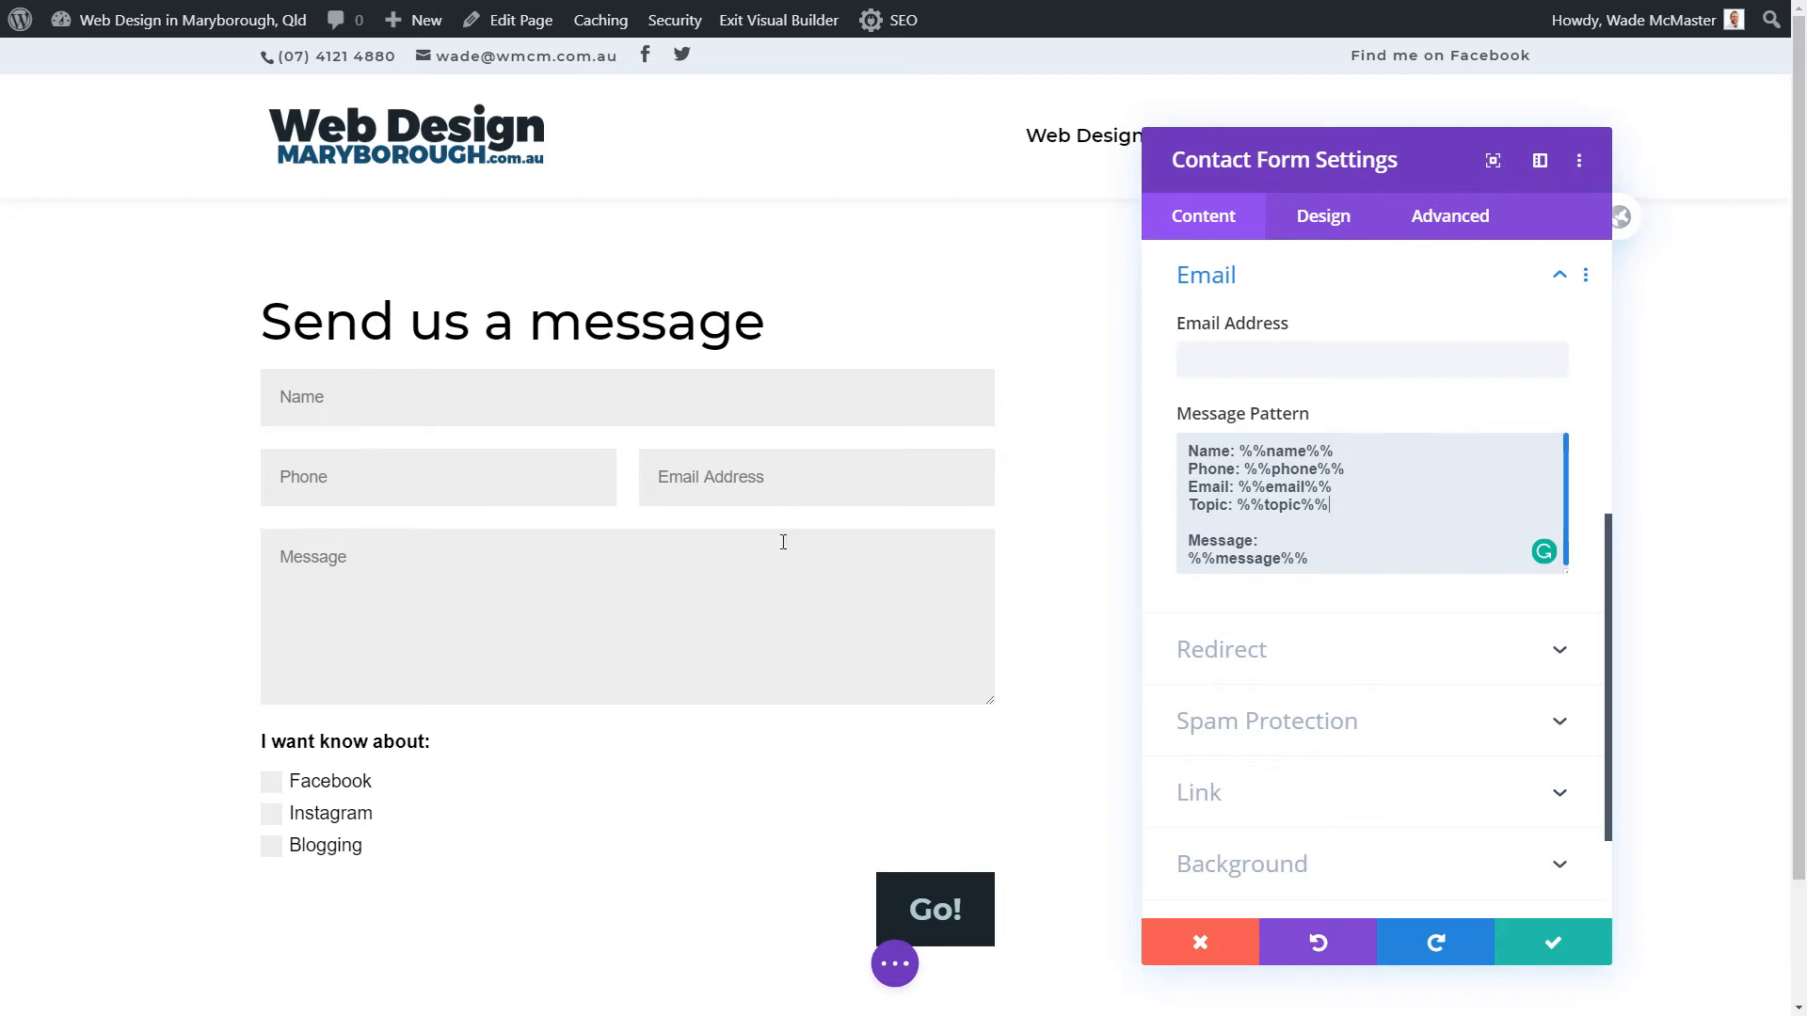
left_click_drag(1334, 579, 1138, 403)
key("BackSpace")
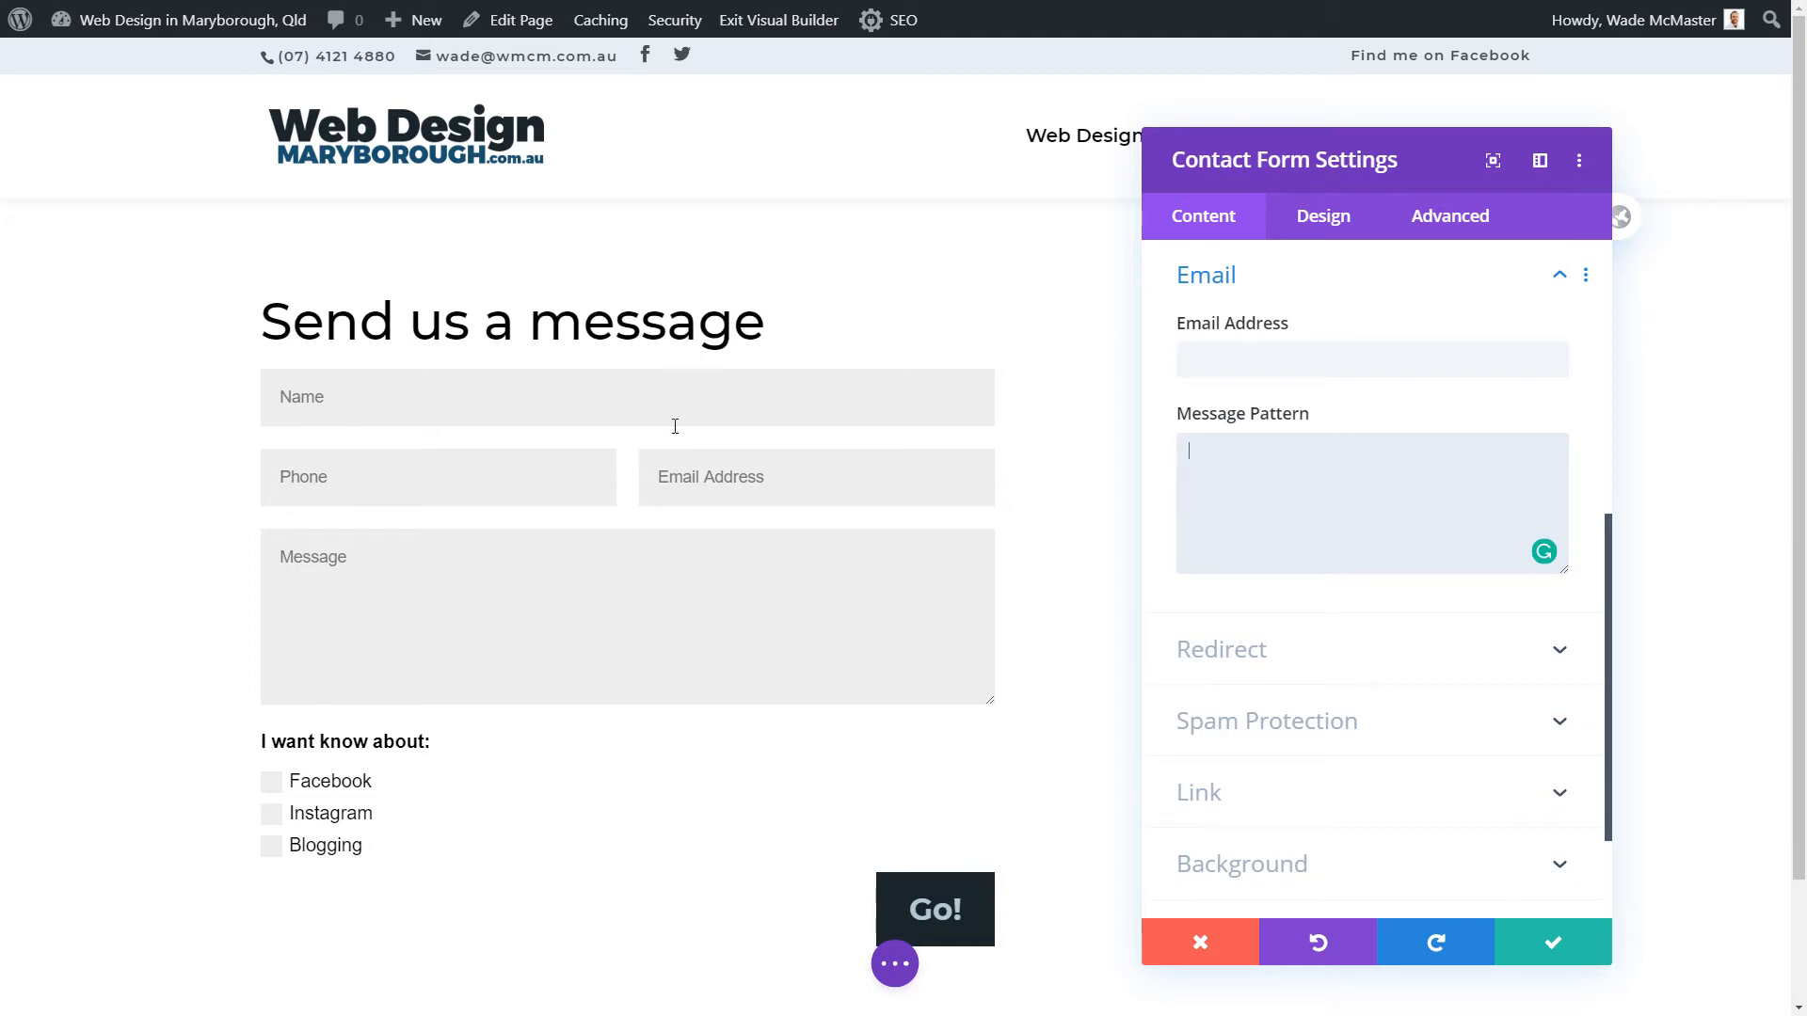
- Add another new field to the contact form and set its type to Radio Buttons
scroll(1258, 536, "up", 6)
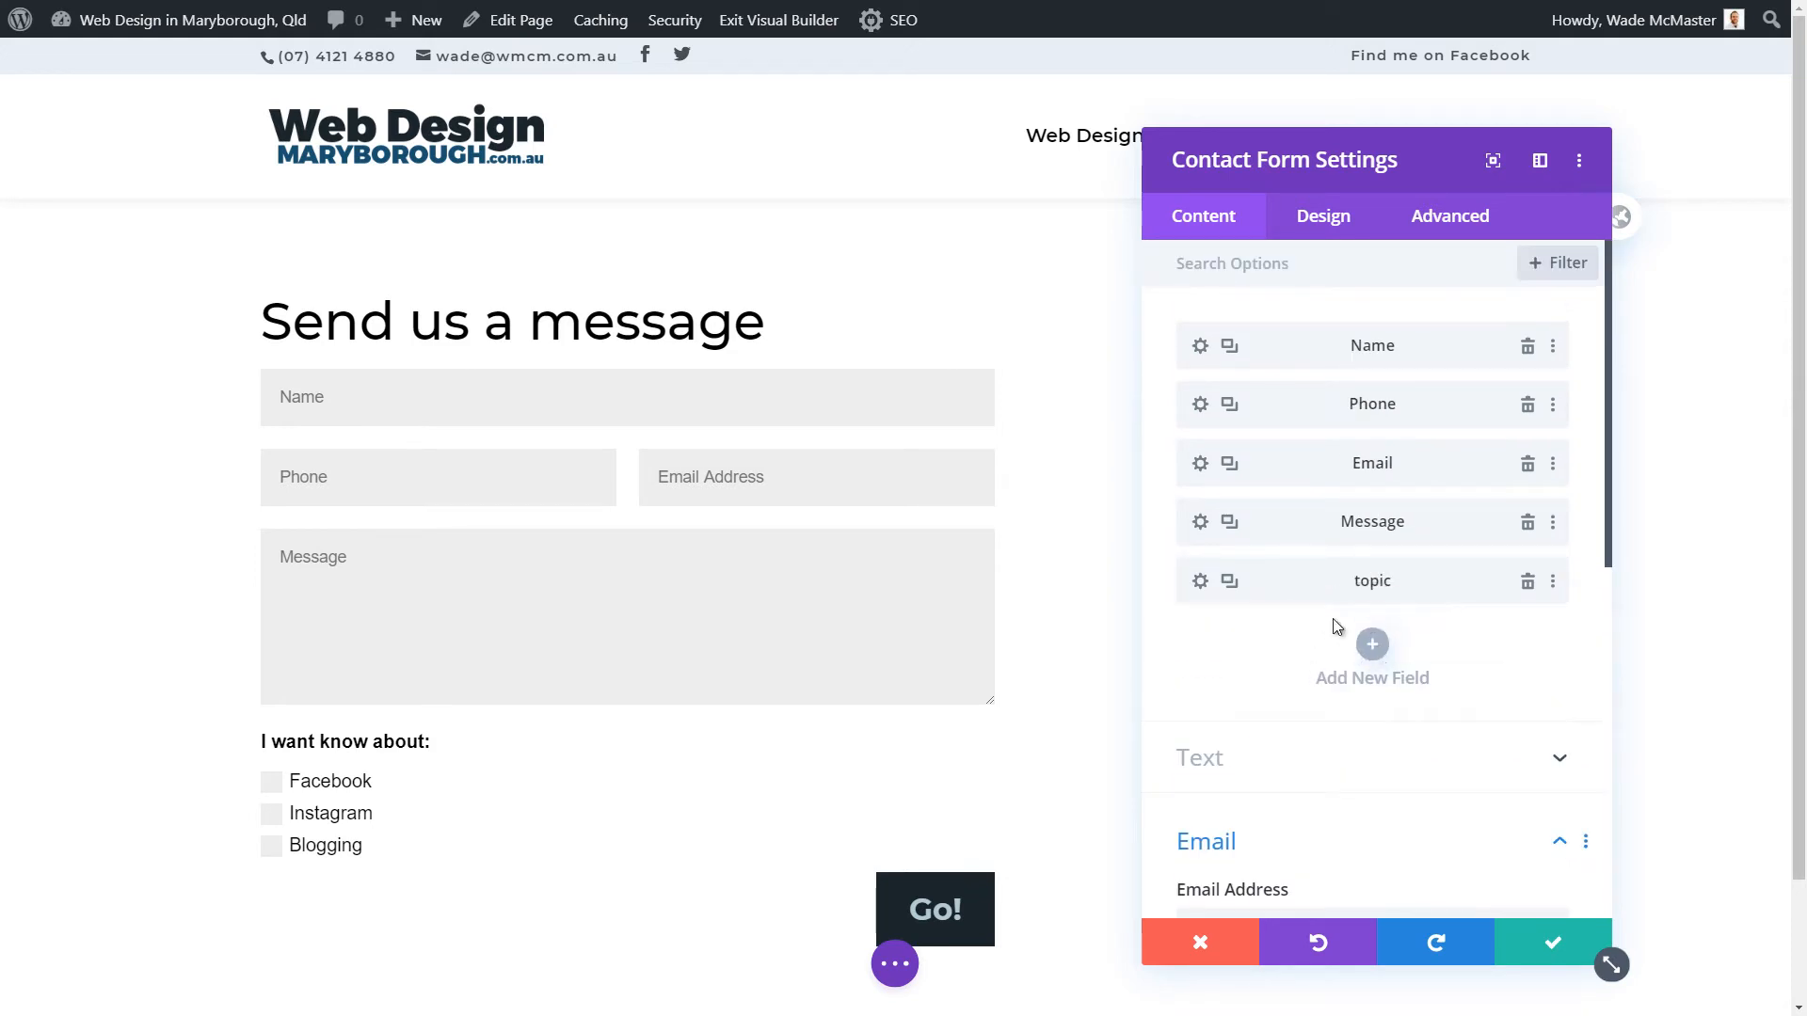
left_click(1376, 648)
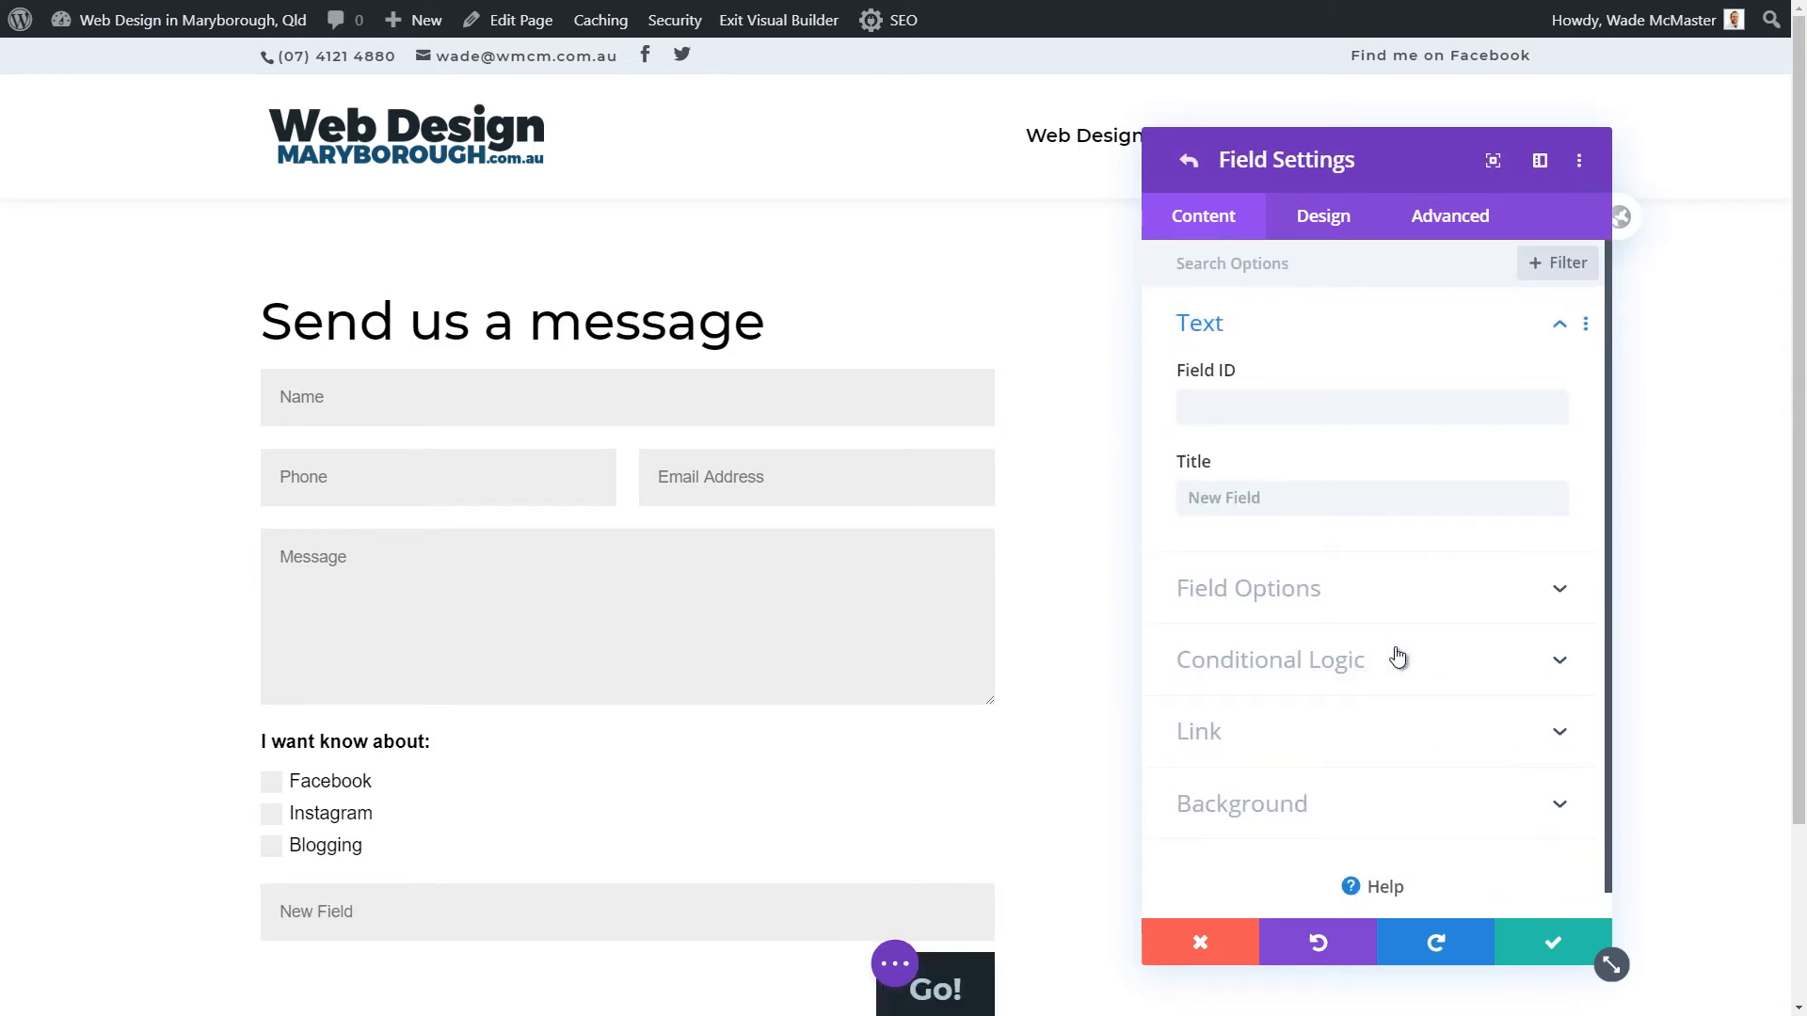
left_click(1297, 587)
left_click(1264, 357)
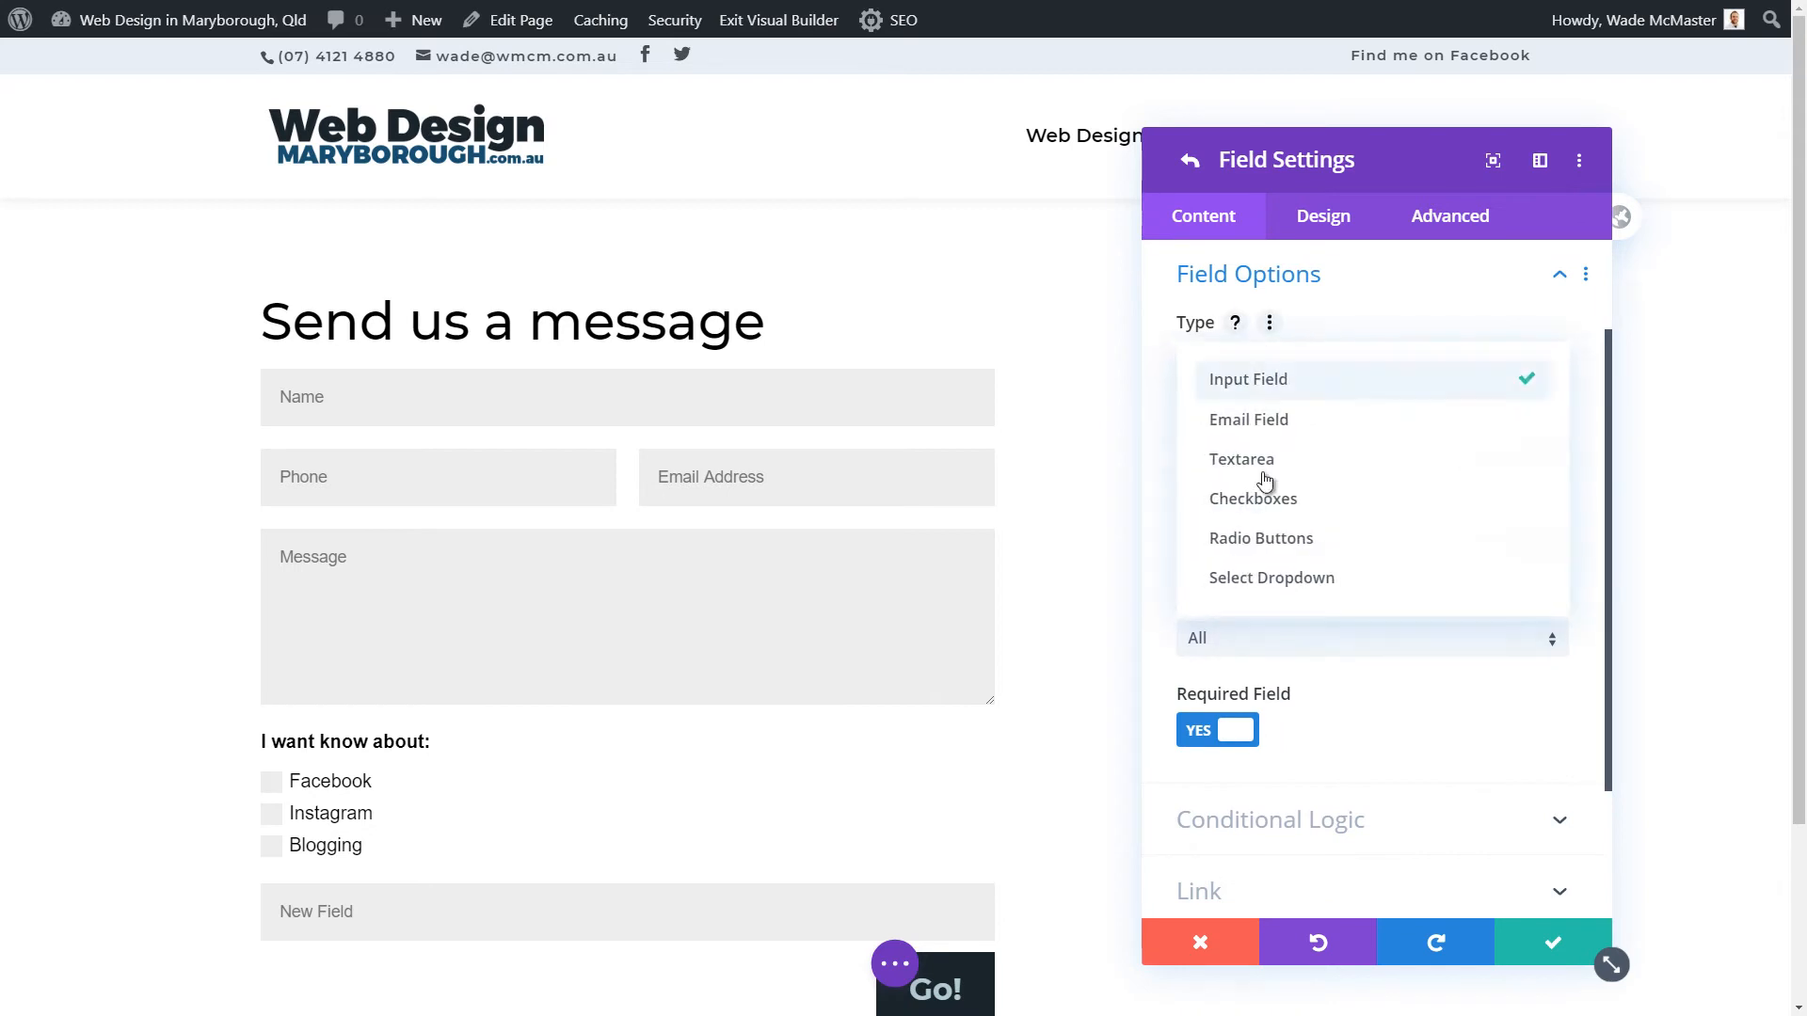
left_click(1261, 545)
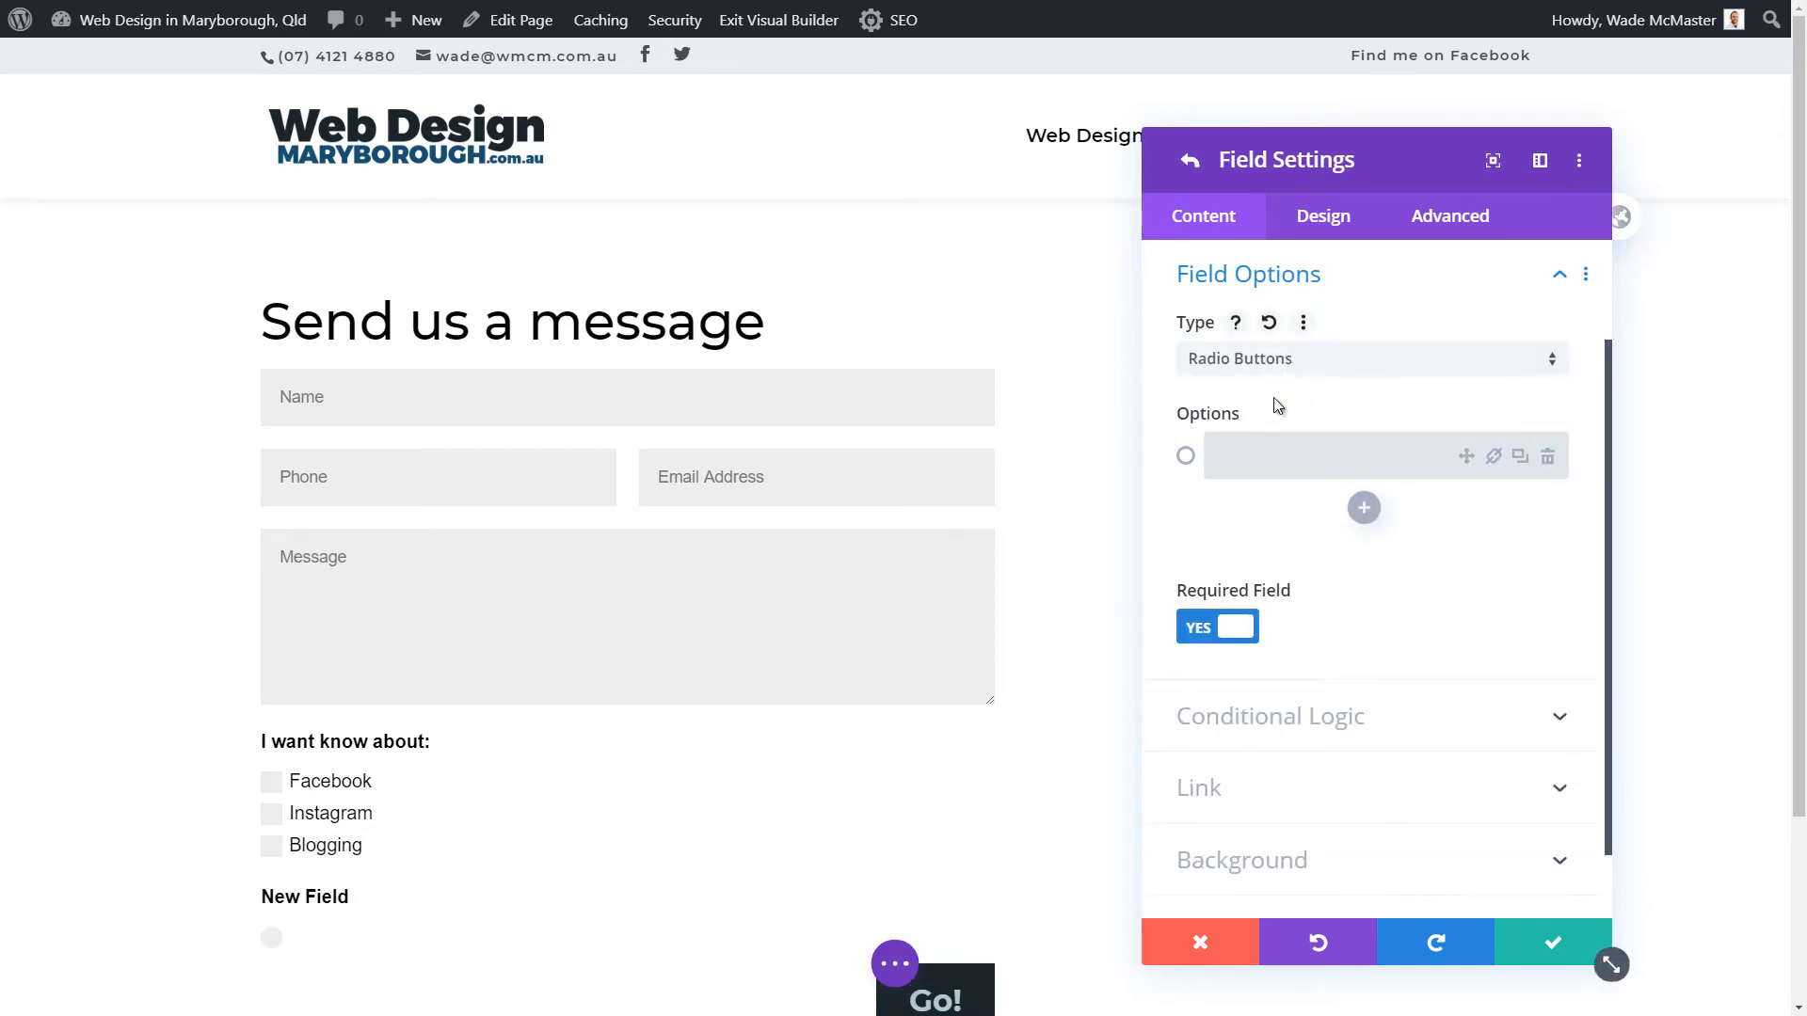
- Set the radio button field's ID to "choose" and its title to "Choose One"
scroll(1270, 402, "up", 2)
left_click(1242, 327)
left_click(1241, 403)
type("Choose one")
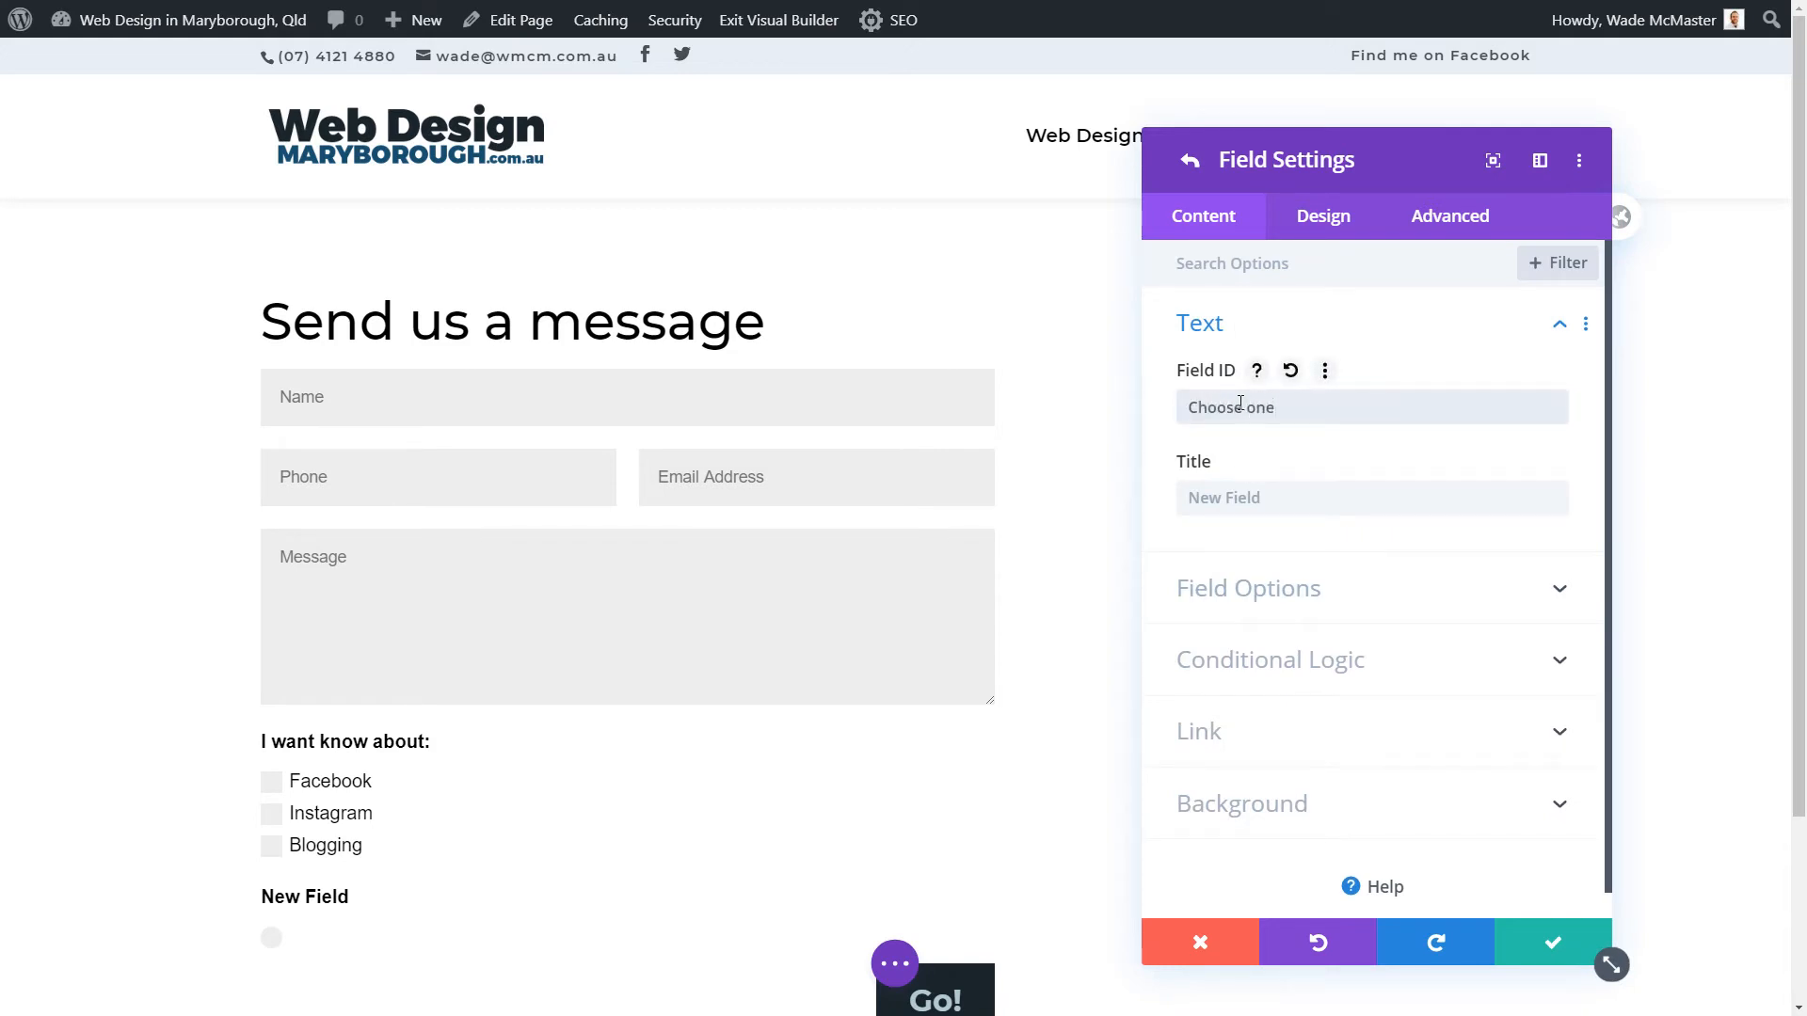
left_click(1217, 499)
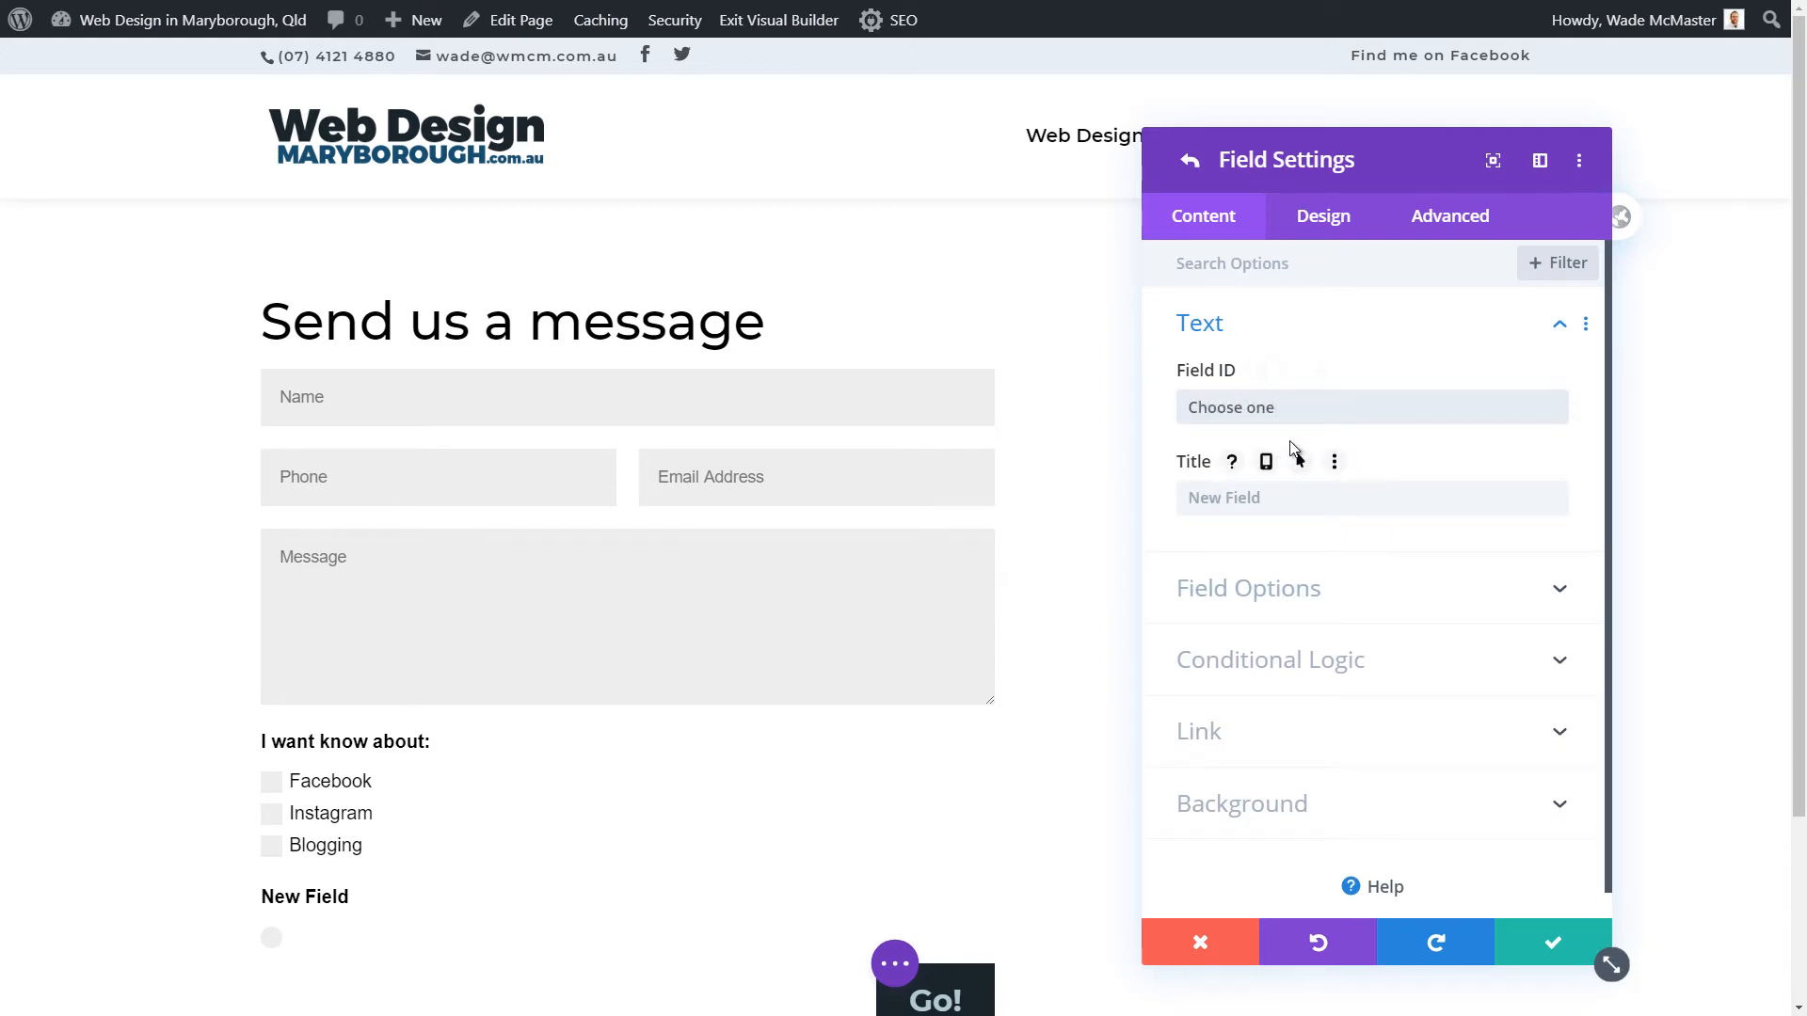
left_click_drag(1286, 408, 1112, 406)
type("choose")
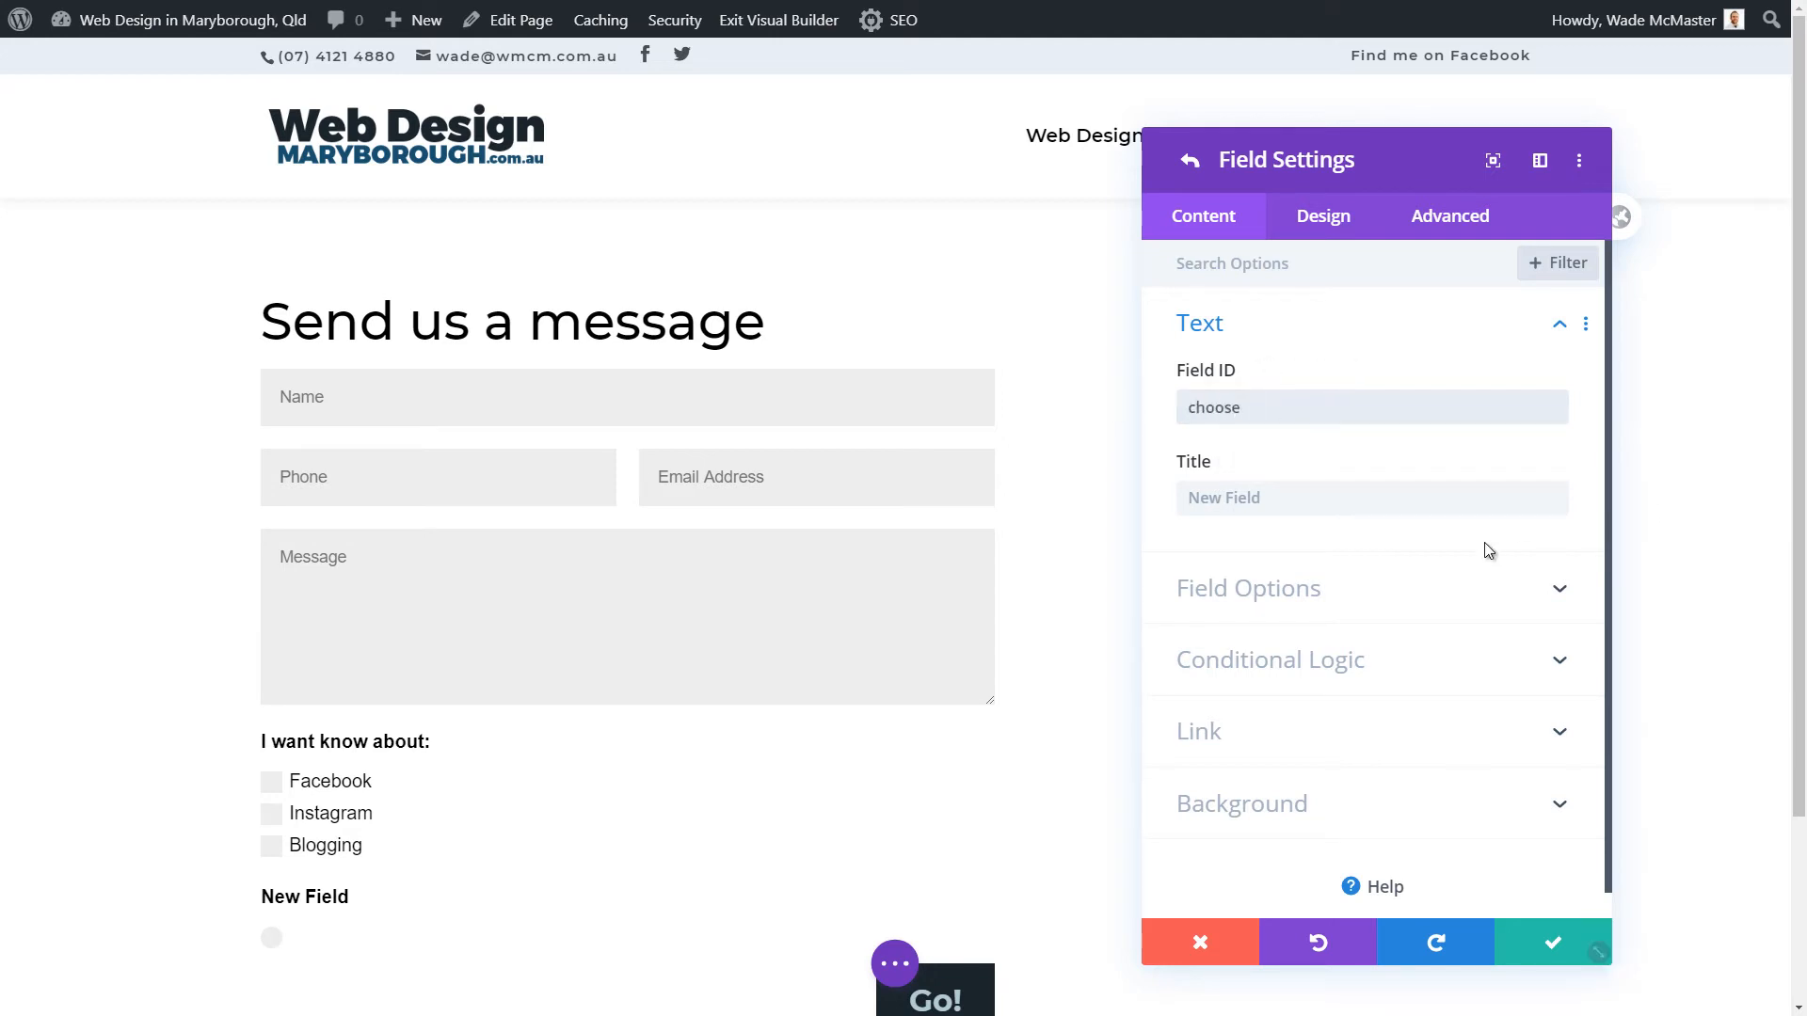
left_click(1264, 490)
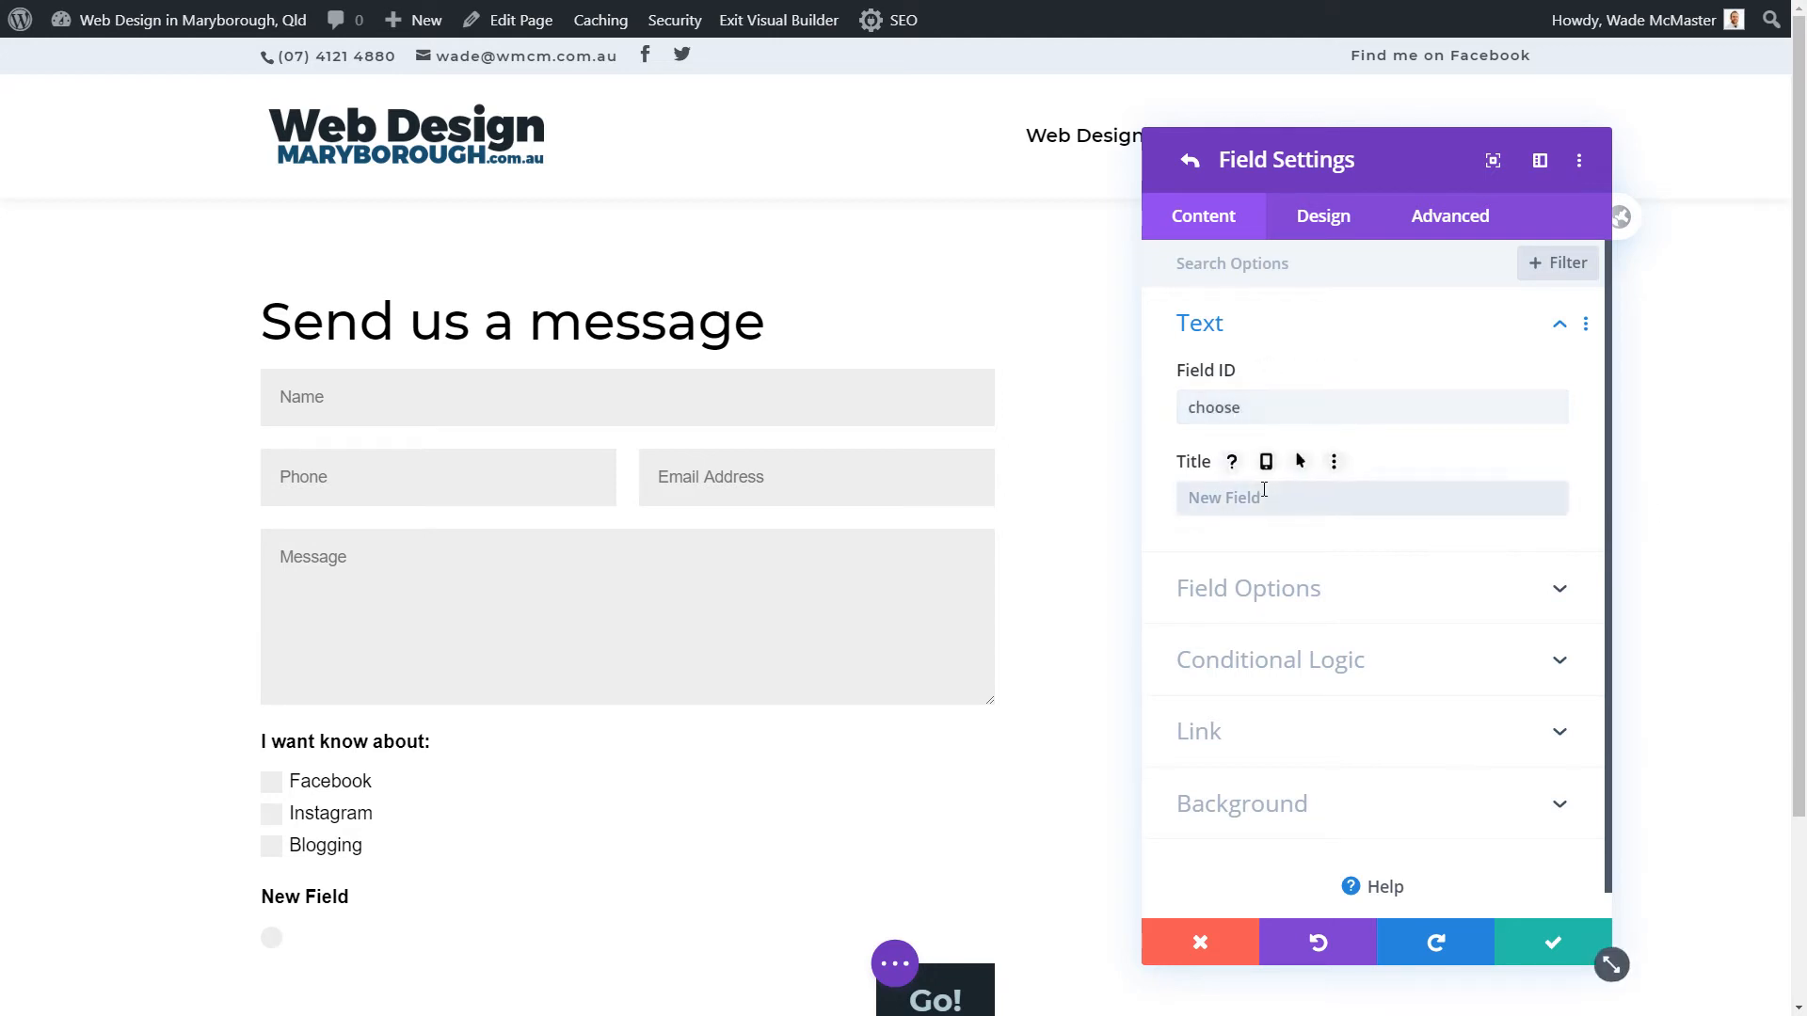
type("Choose")
type(" Omne")
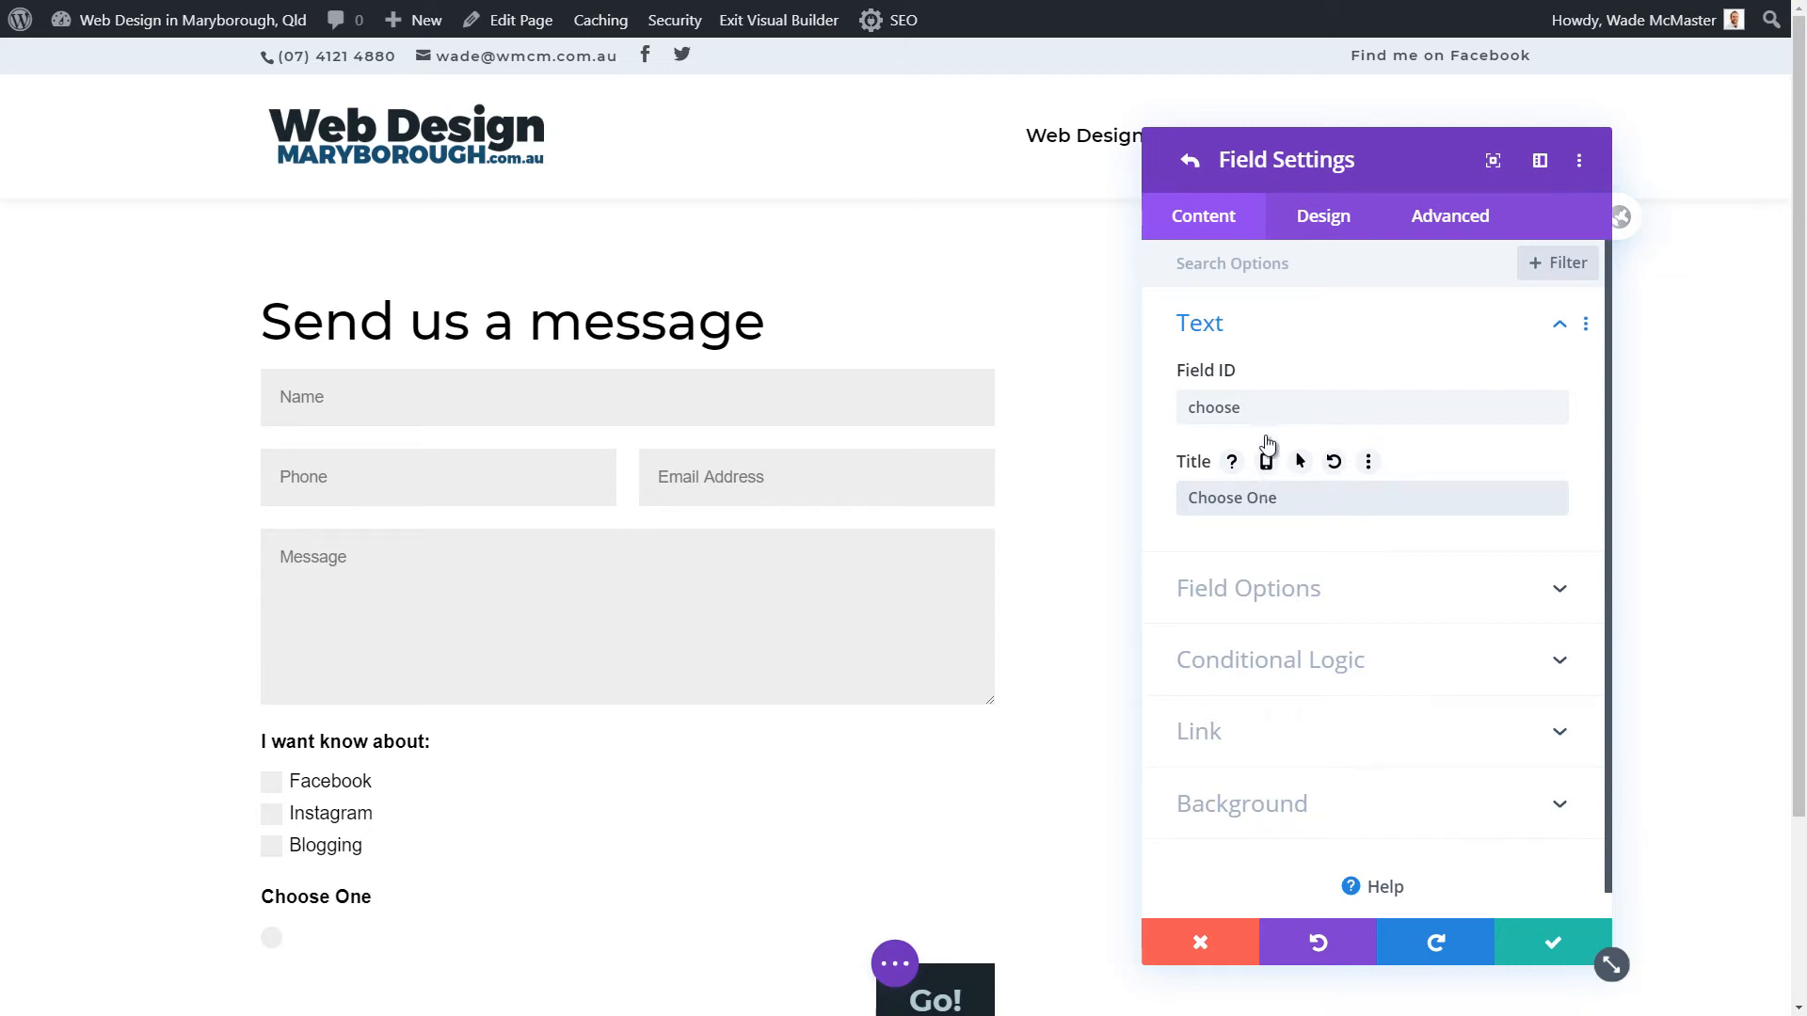
- Enter "Business" and "Personal" as the radio button options and make the field optional
left_click(1269, 587)
left_click(1237, 459)
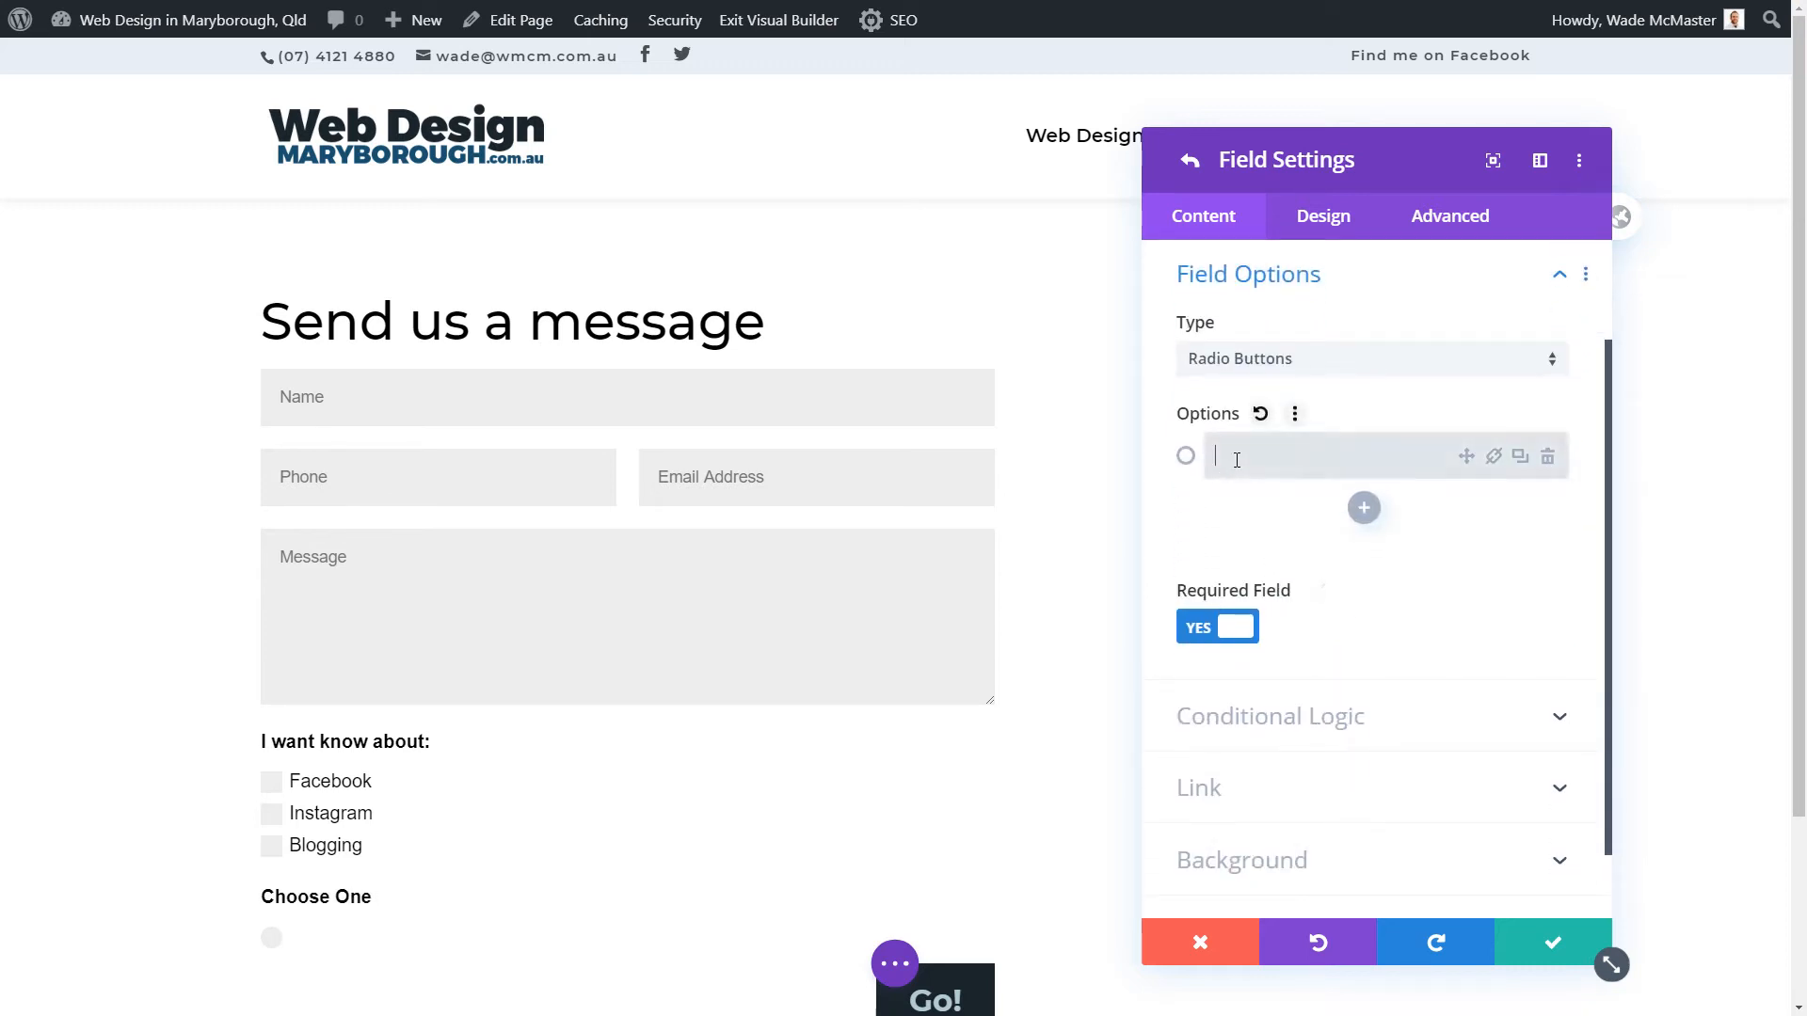
type("Business")
left_click(1364, 508)
type("Pe")
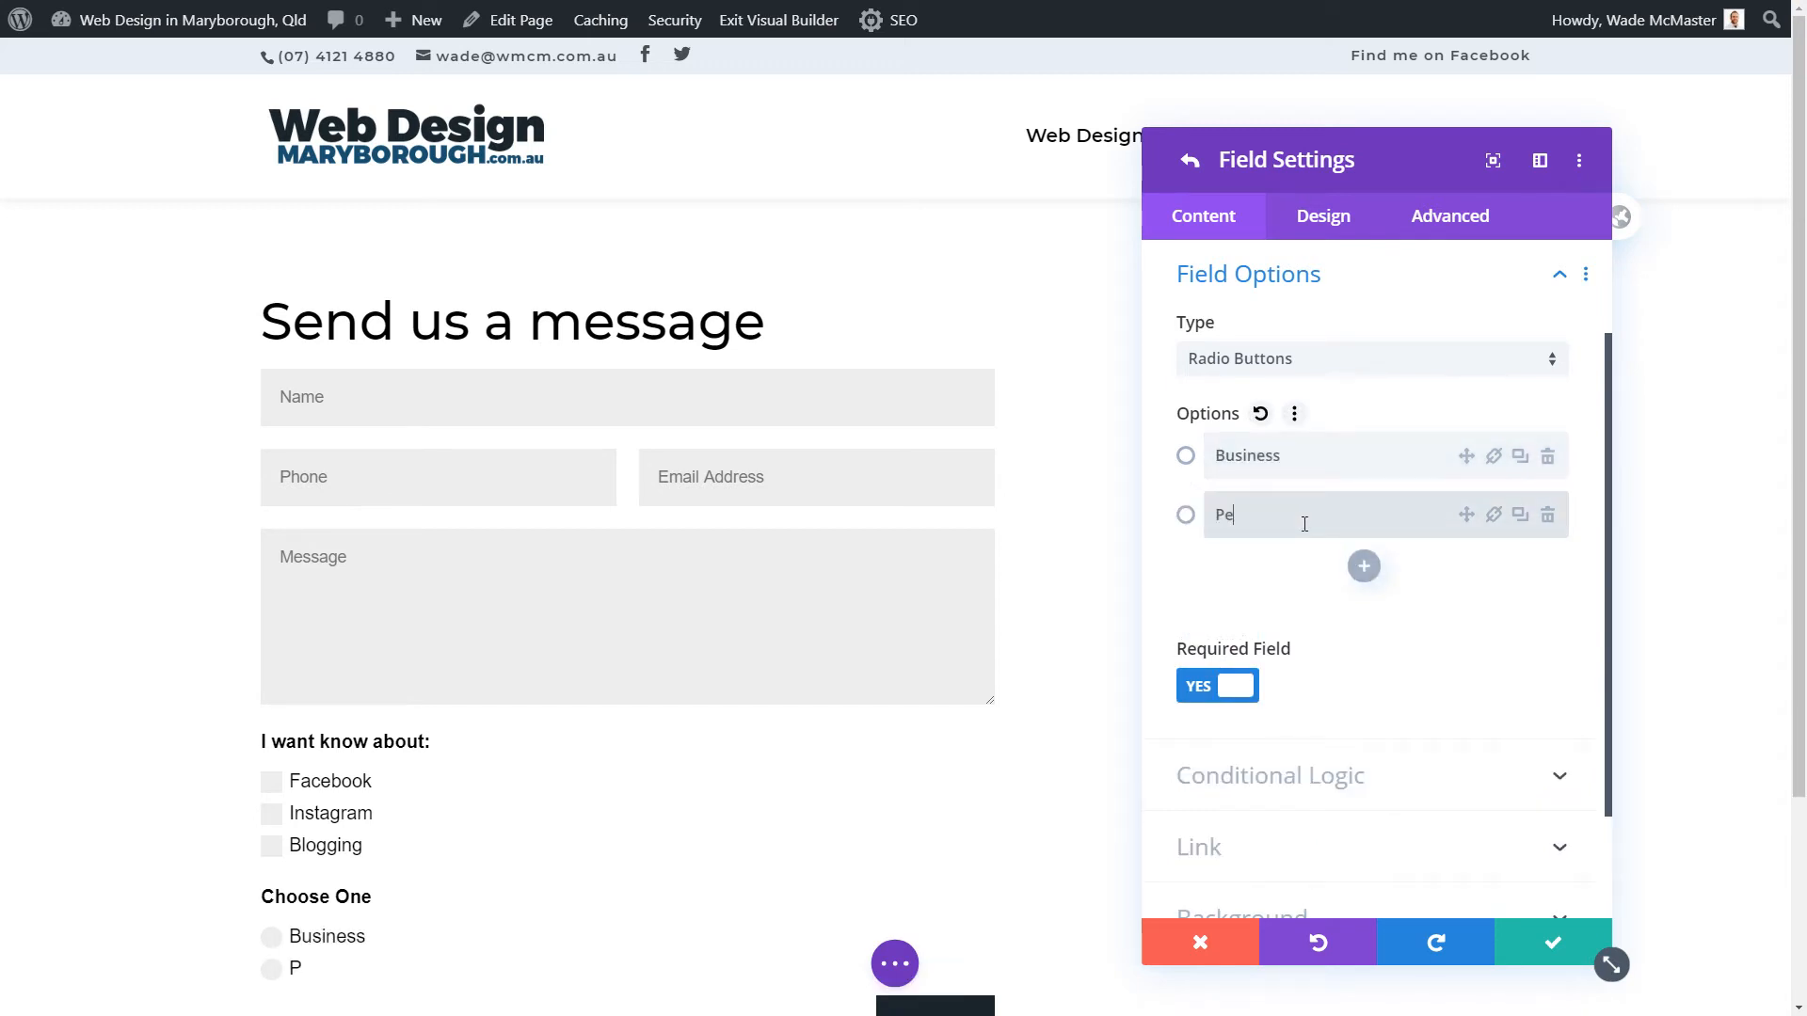
type("rsonal")
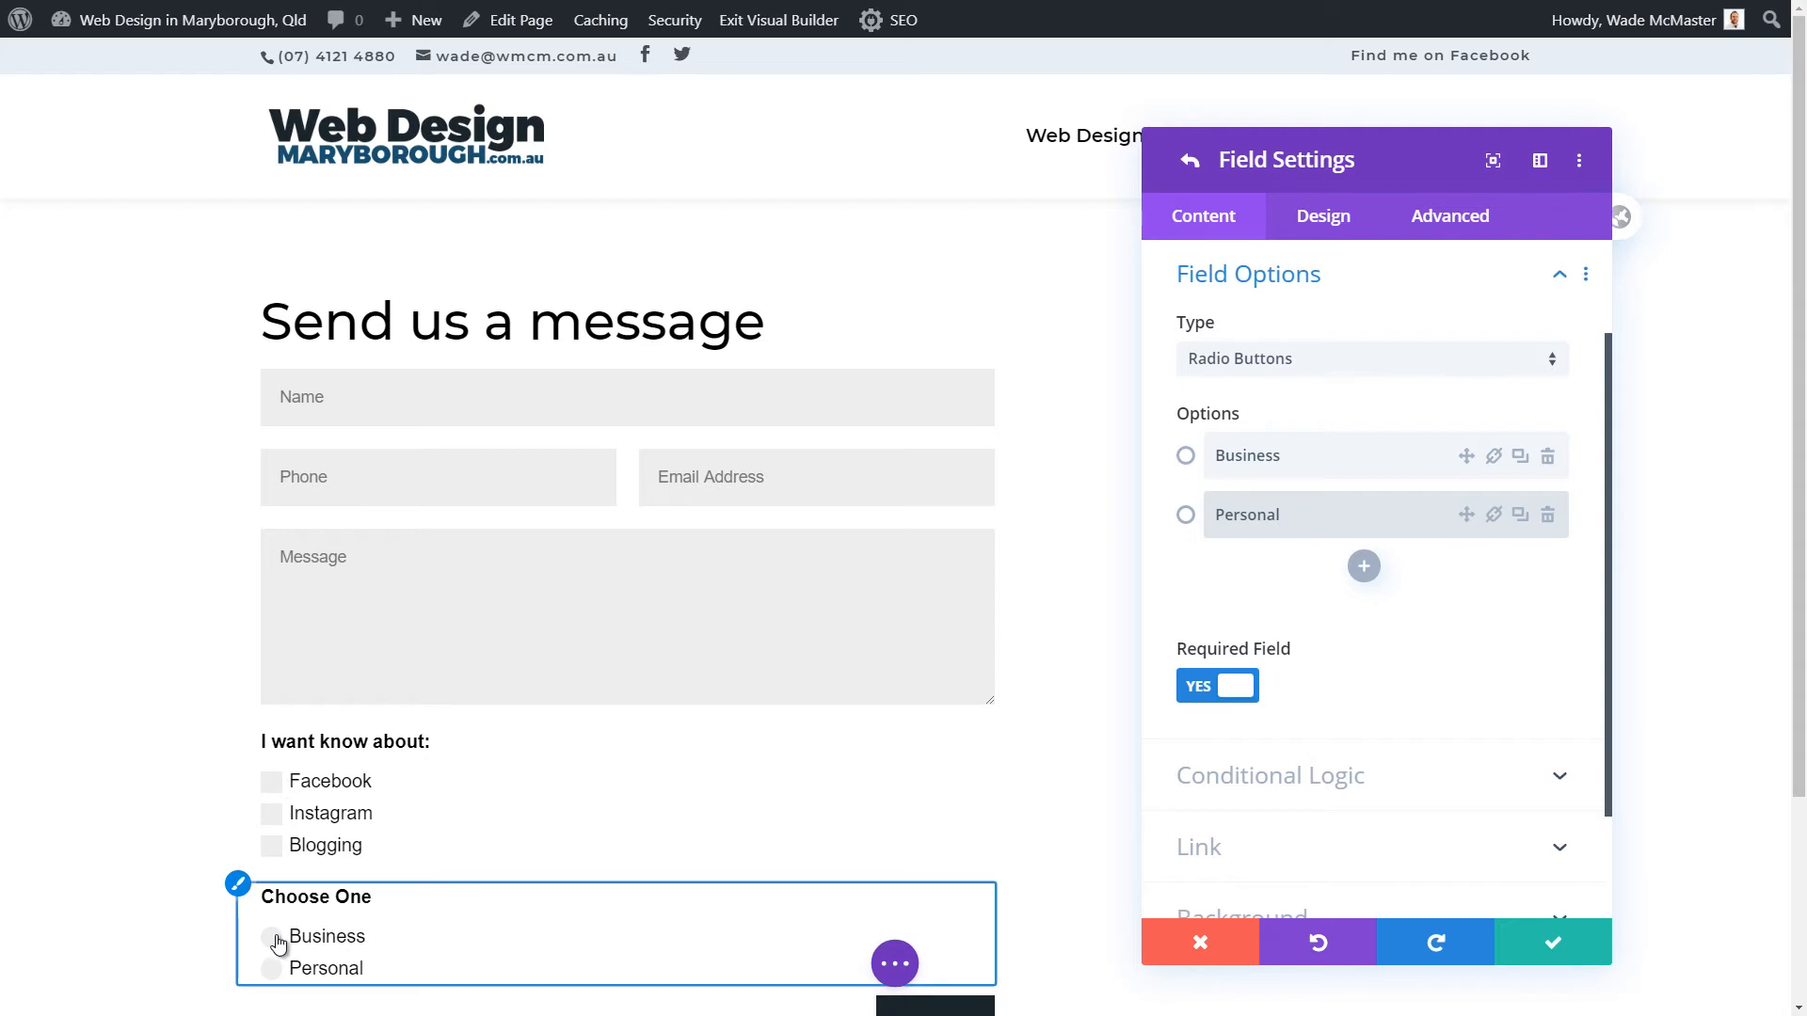
left_click(1233, 688)
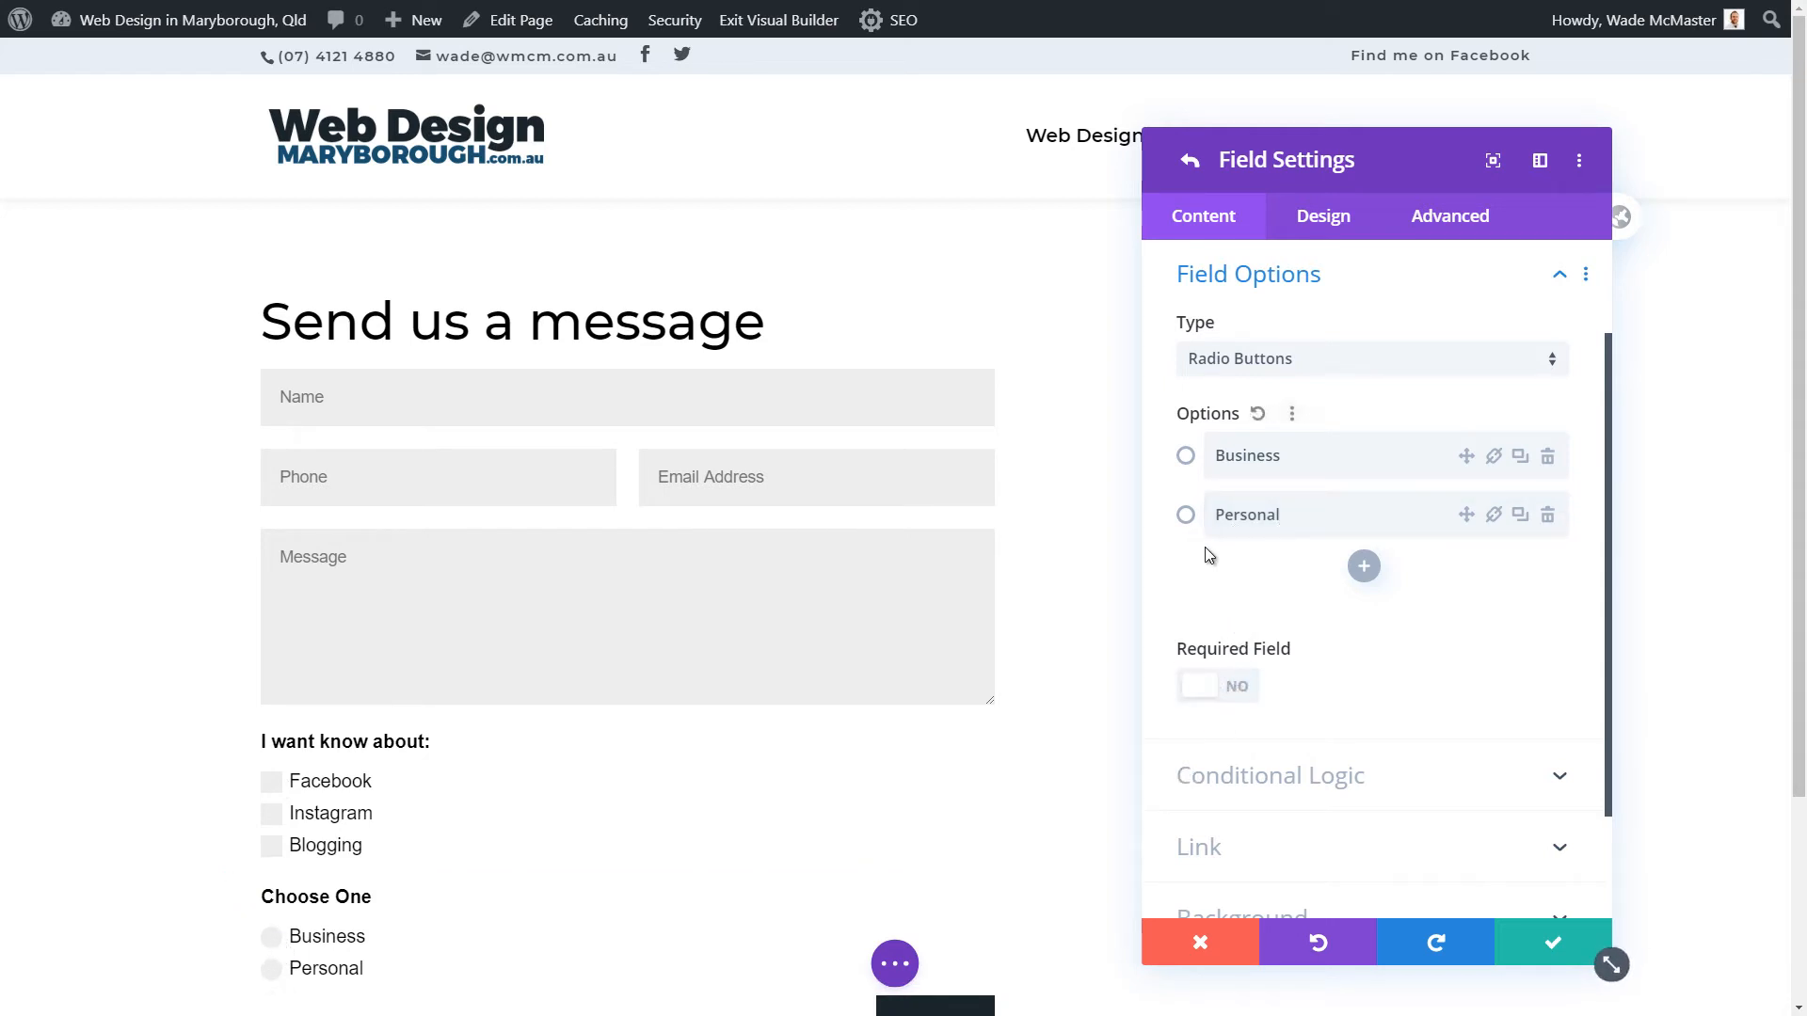
- Enable conditional logic for the Choose One radio button field
scroll(1282, 630, "down", 1)
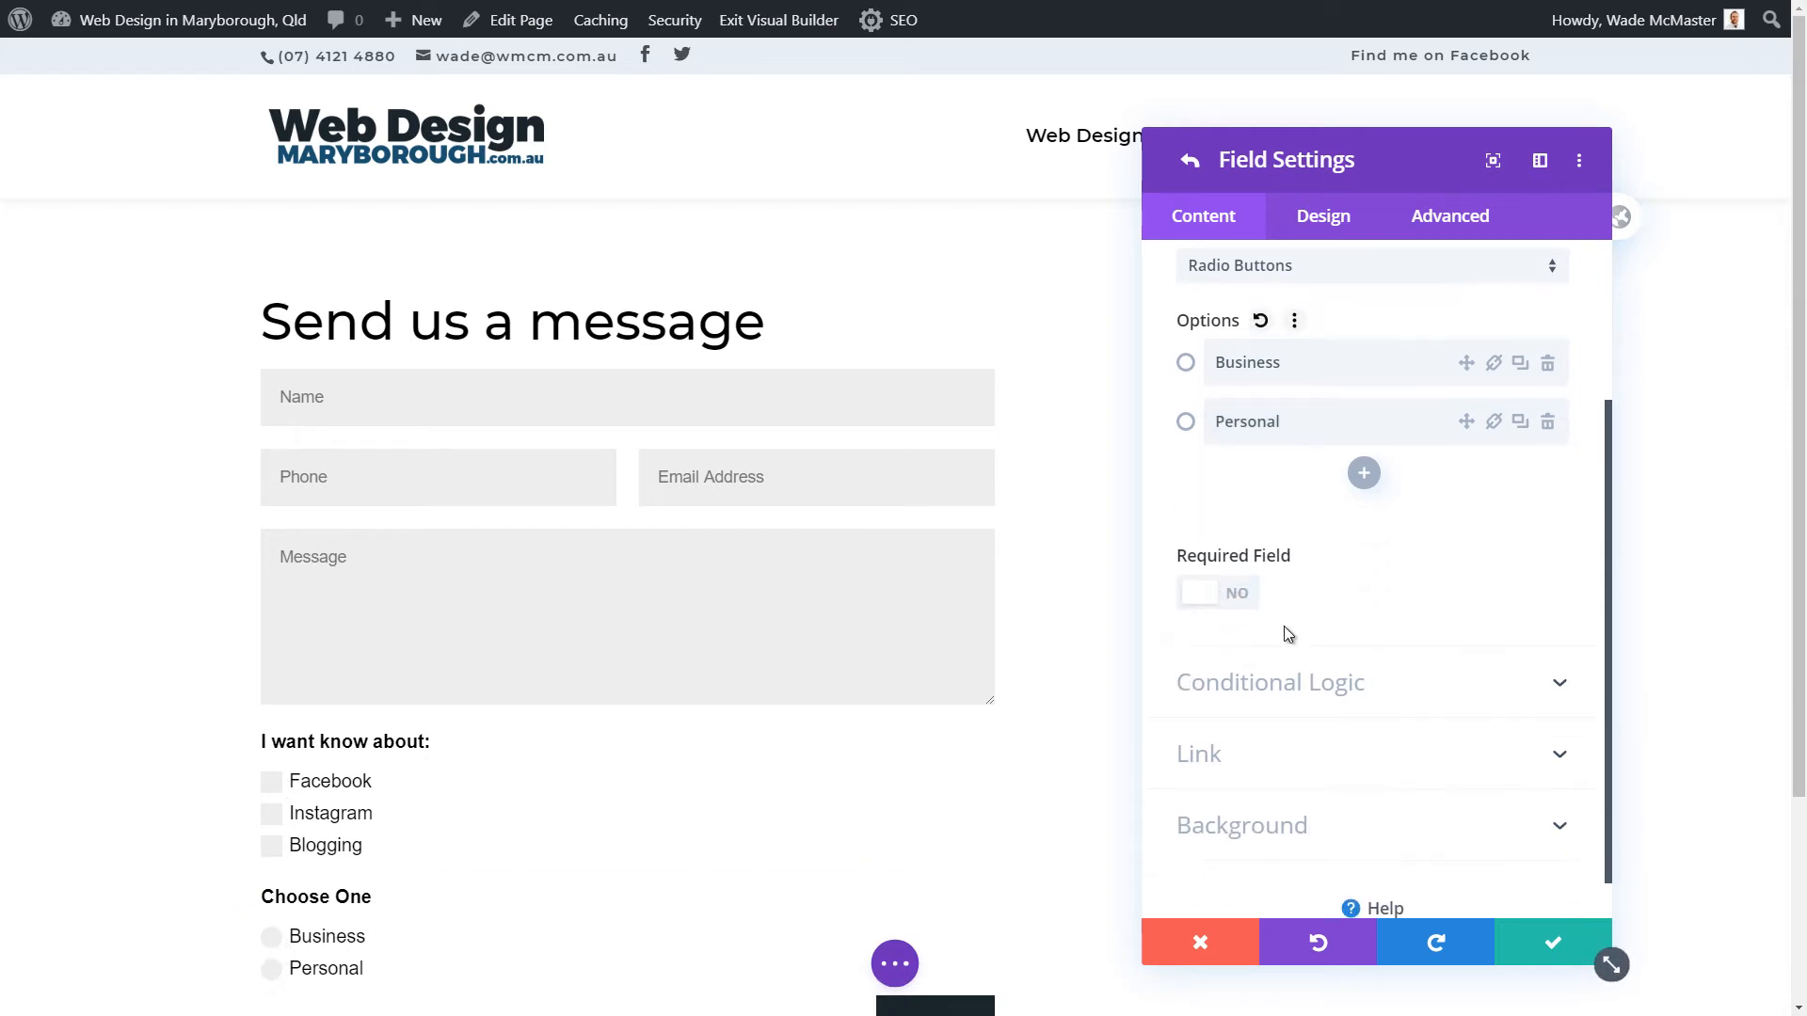
left_click(1285, 684)
left_click(1242, 568)
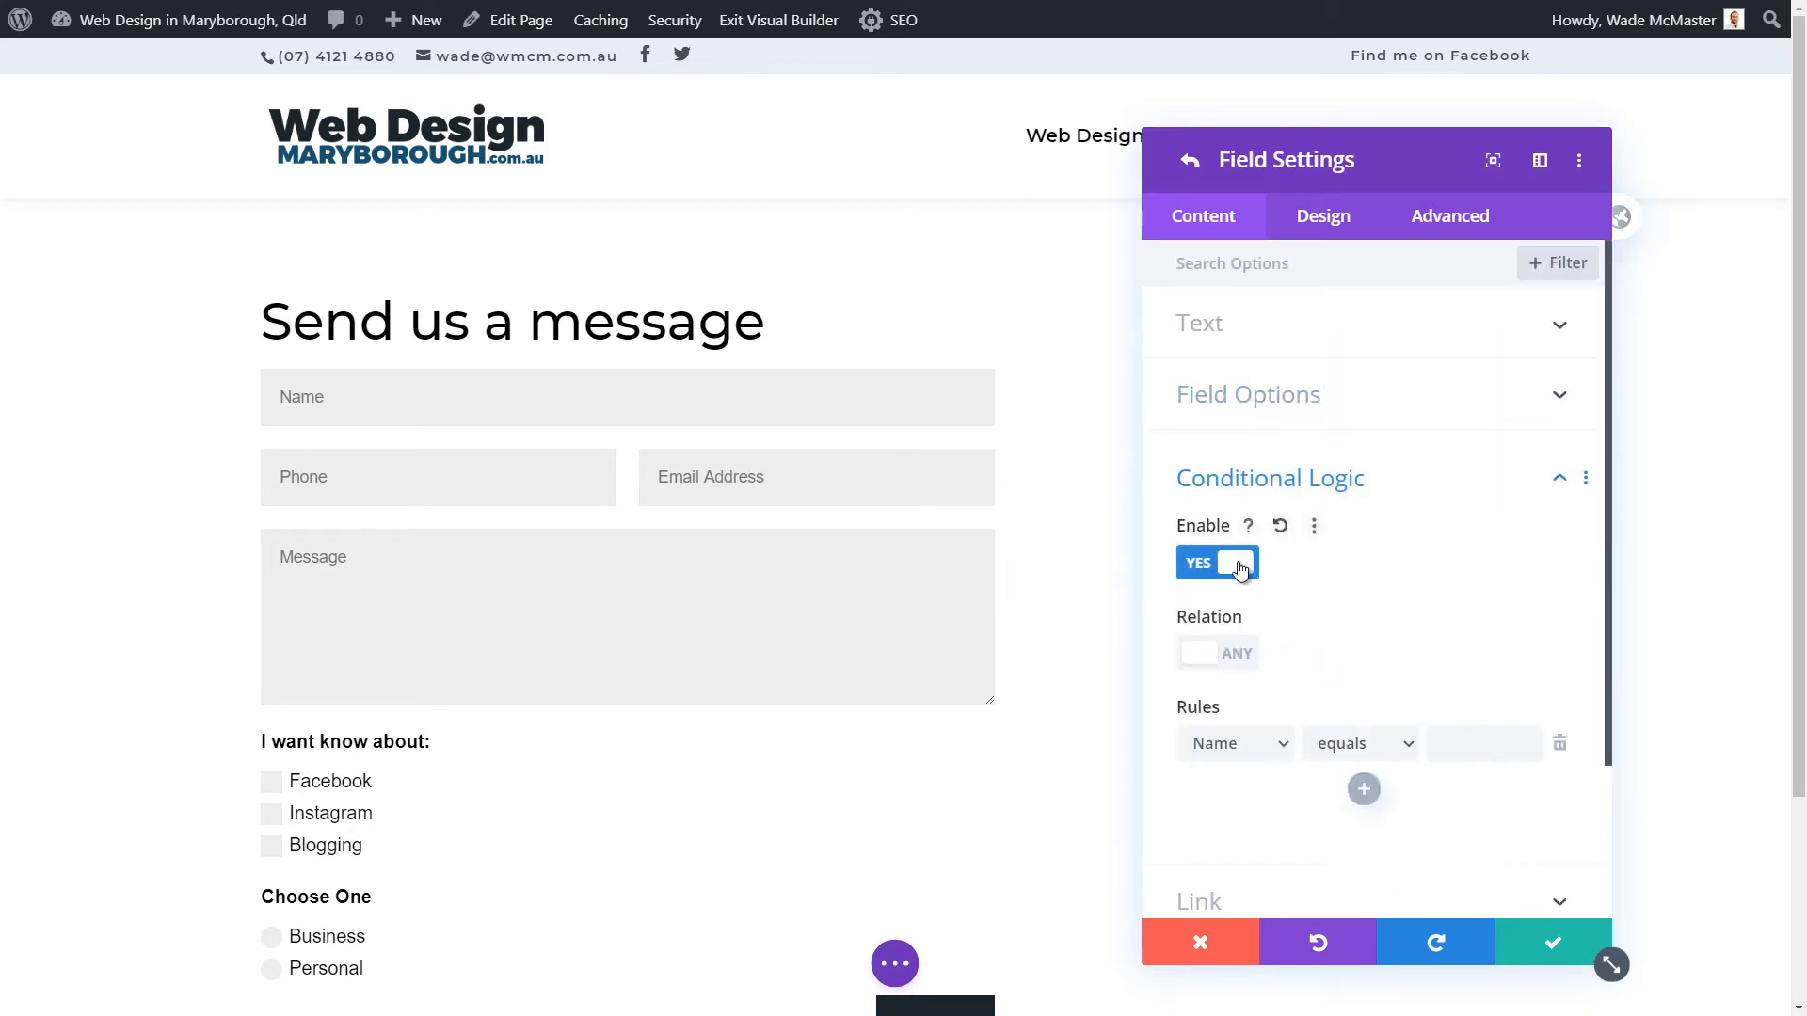
- Set the Choose One field's condition to "I want know about:" equals Instagram with the relation Any, and save the field
scroll(1376, 551, "down", 3)
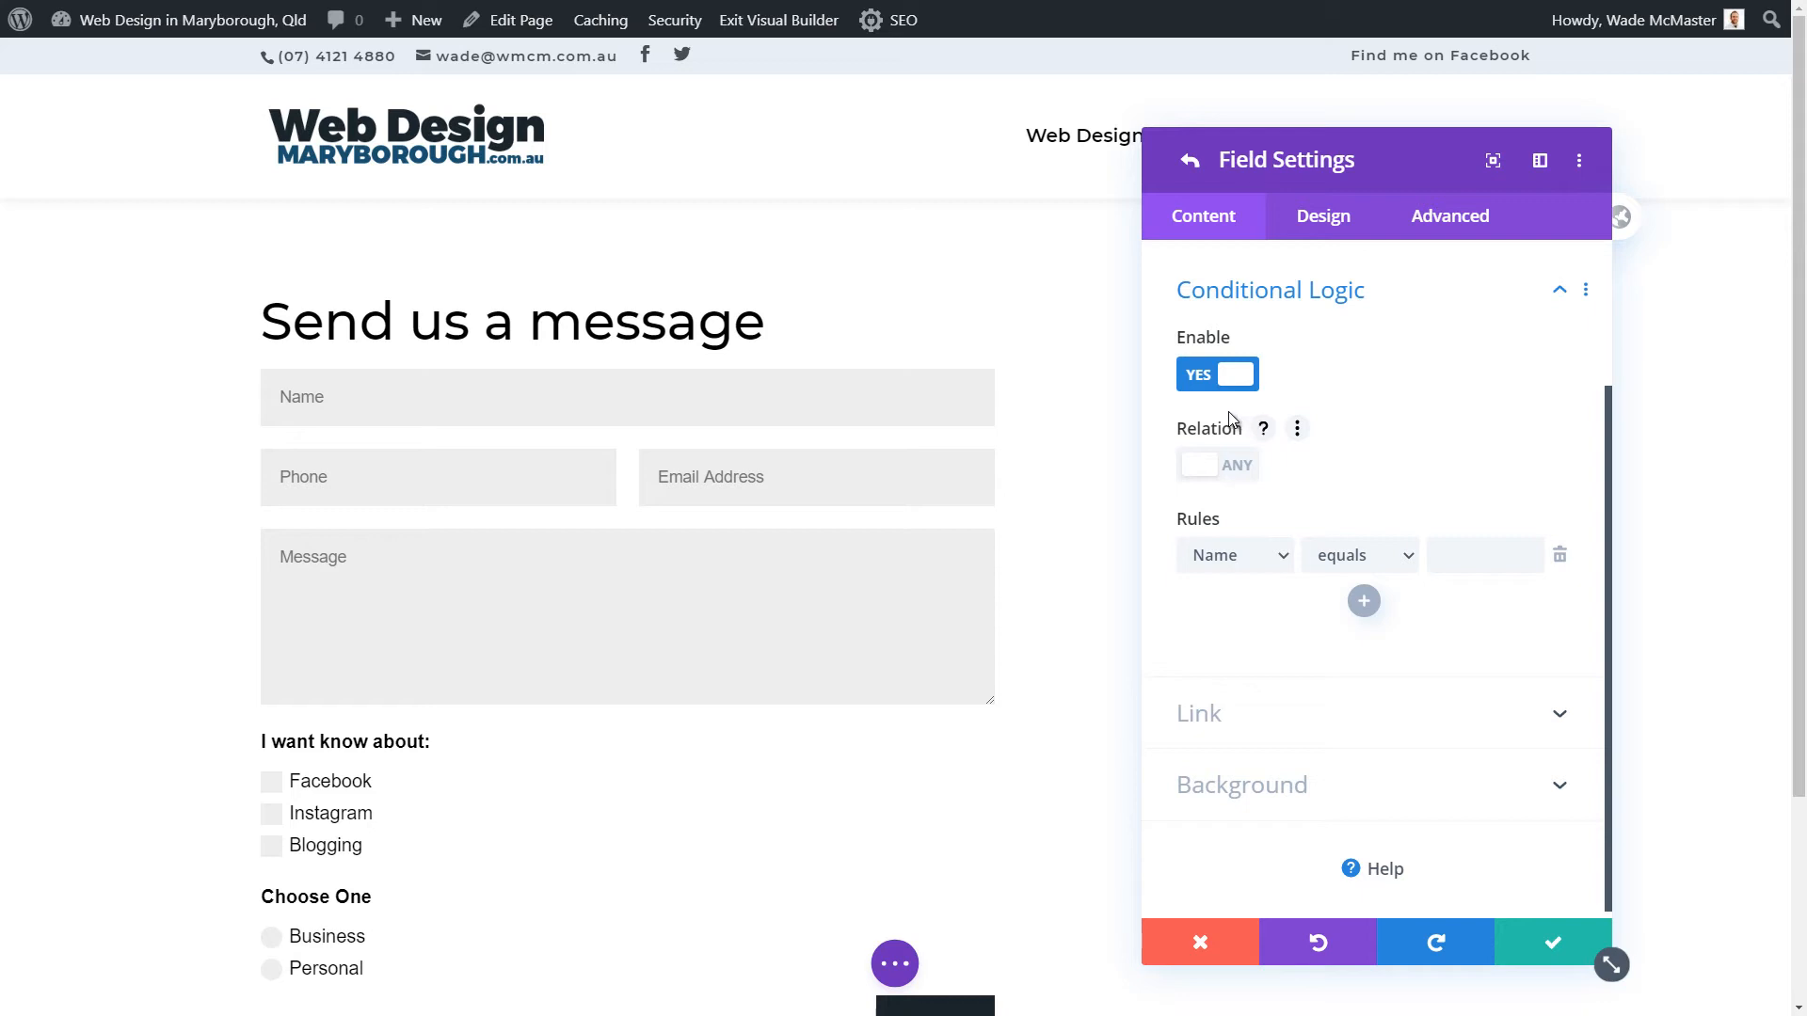
left_click(1223, 466)
left_click(1223, 551)
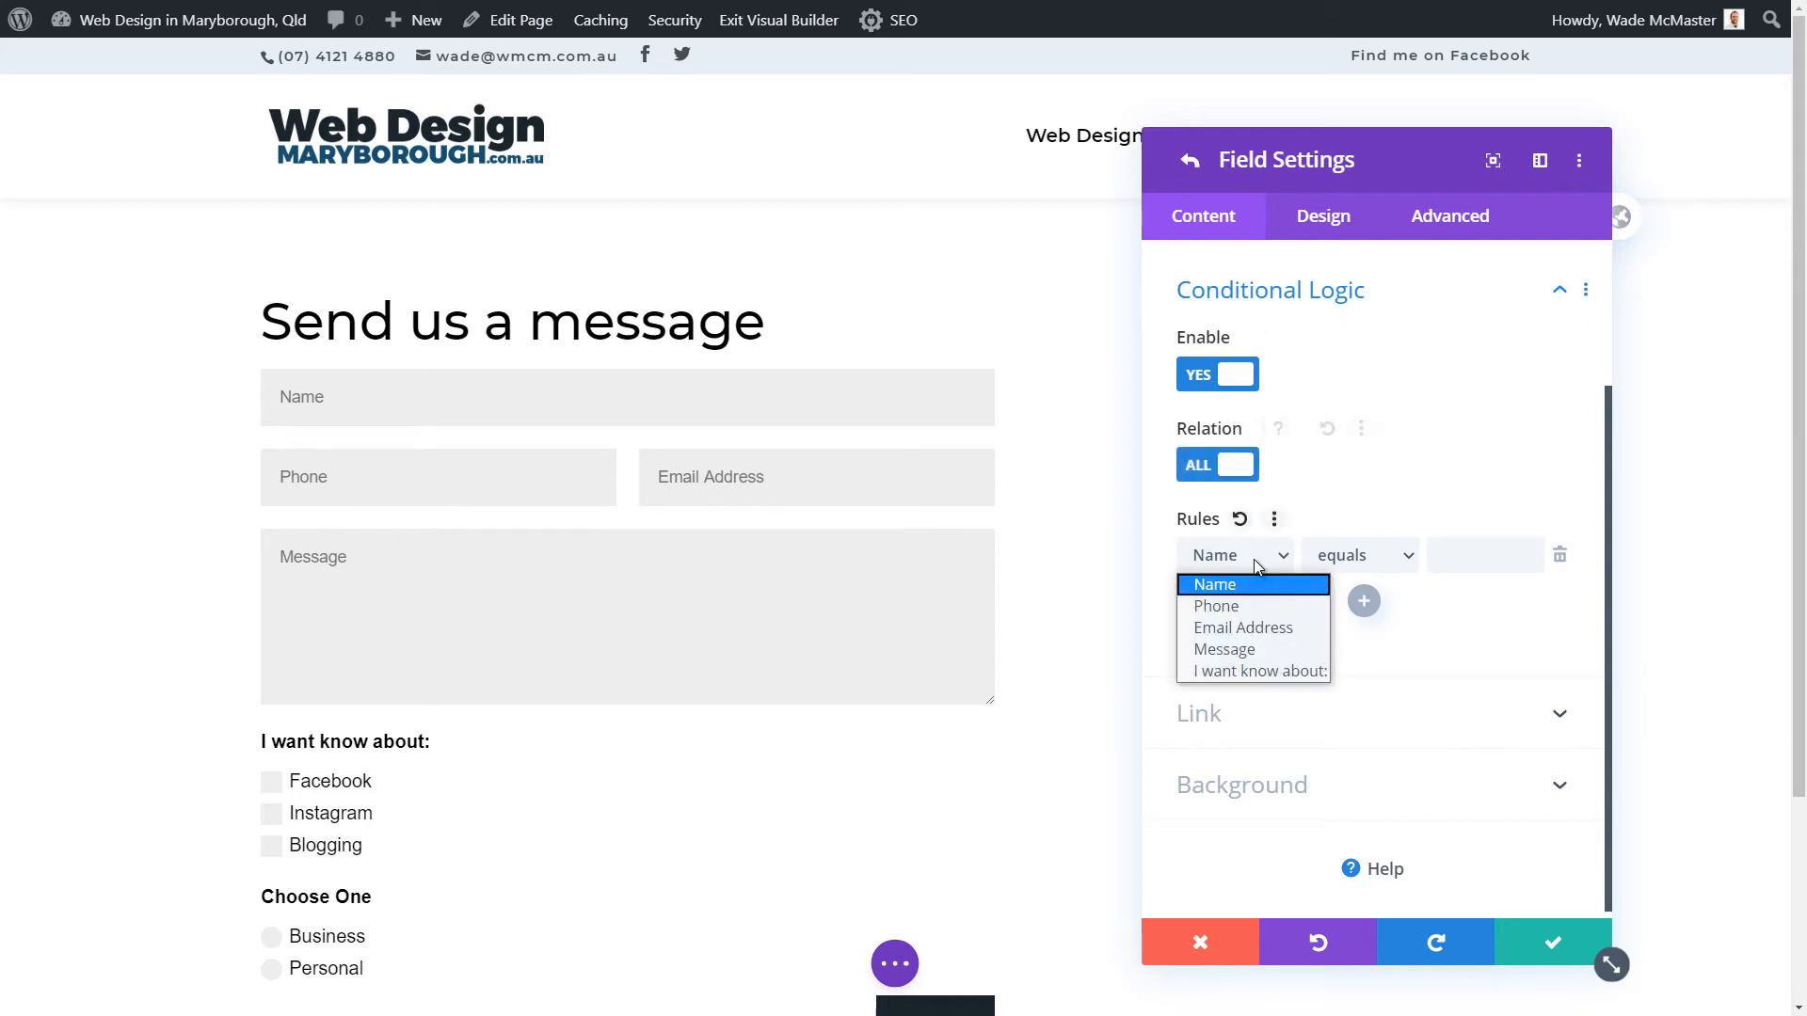
left_click(1257, 670)
left_click(1359, 556)
left_click(1331, 584)
left_click(1483, 555)
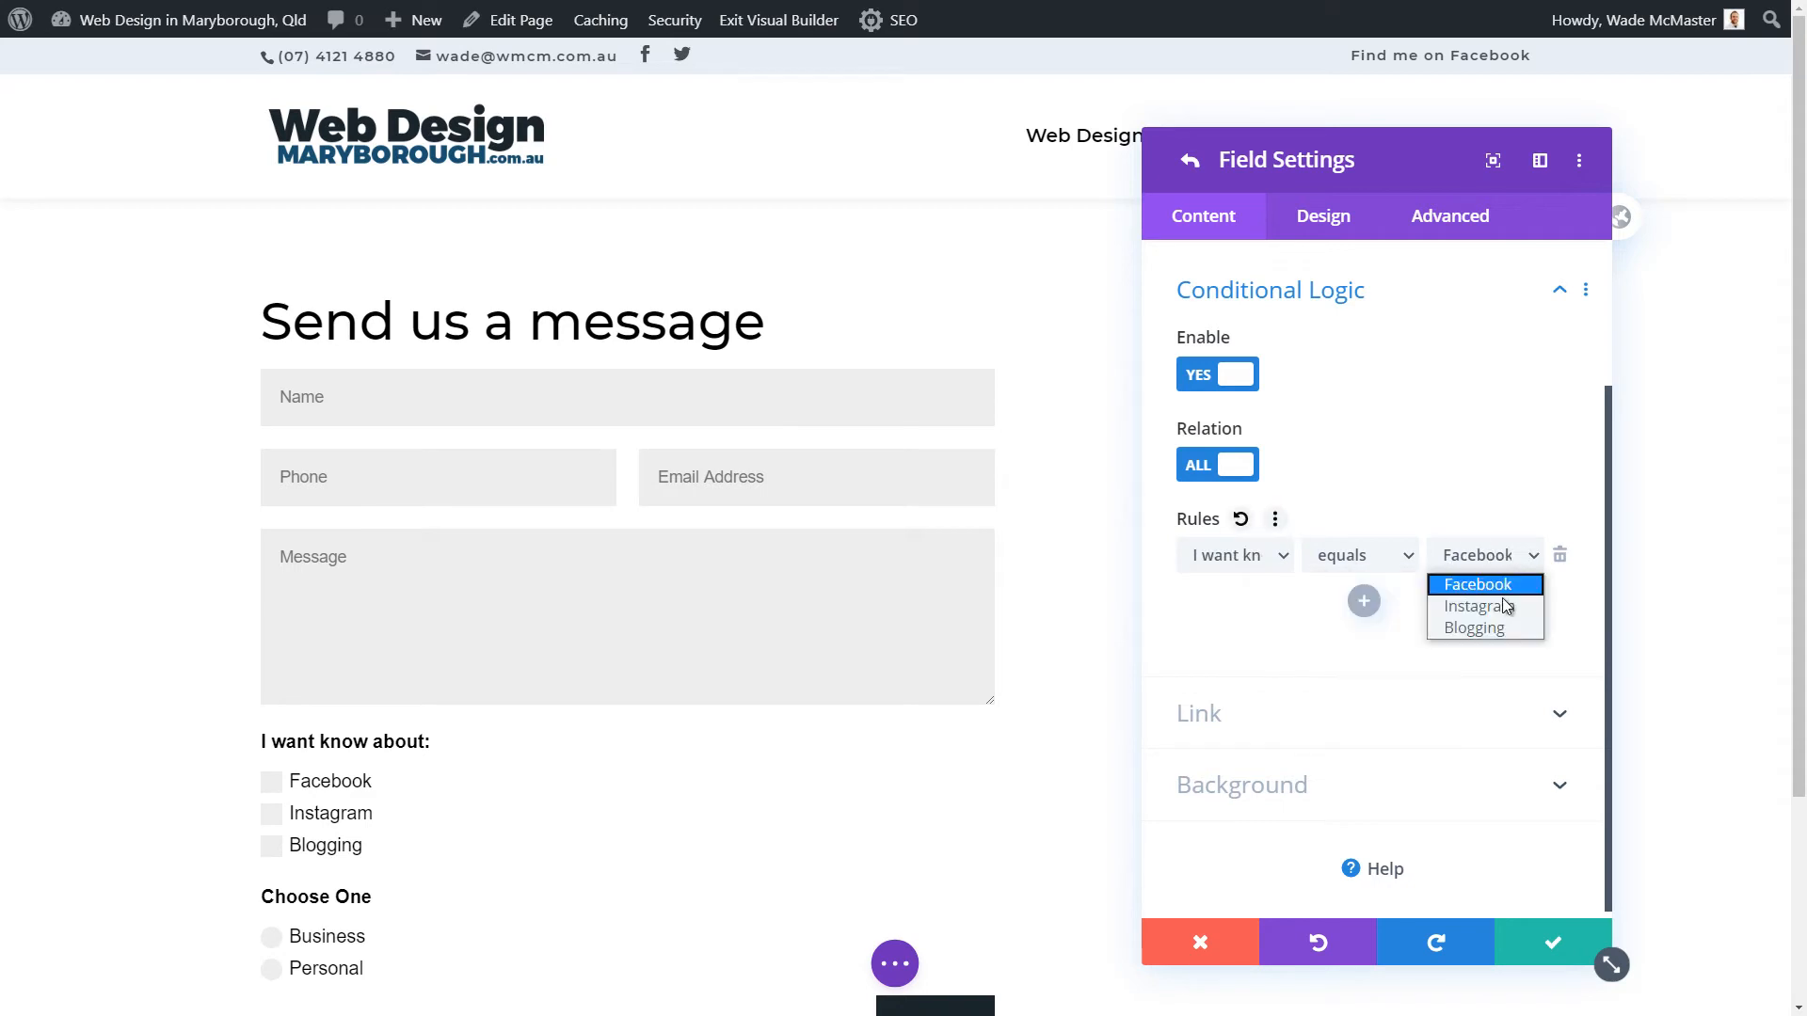
left_click(1482, 604)
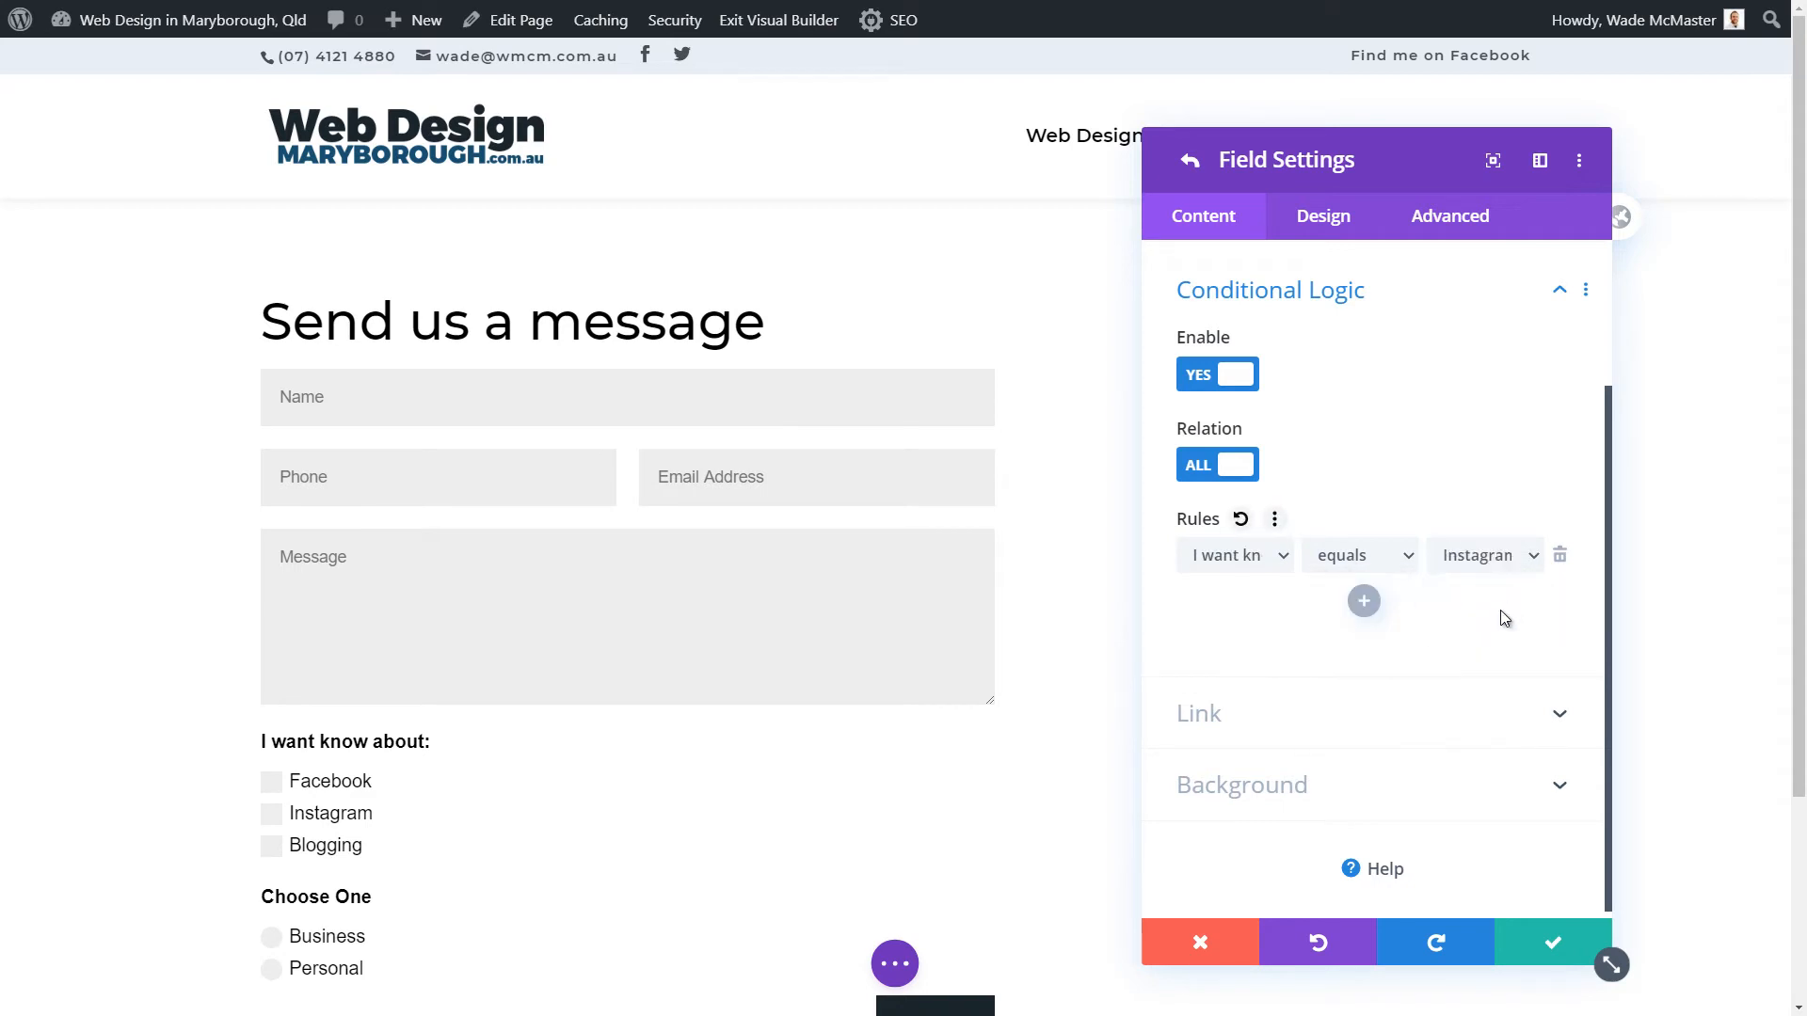
left_click(1217, 476)
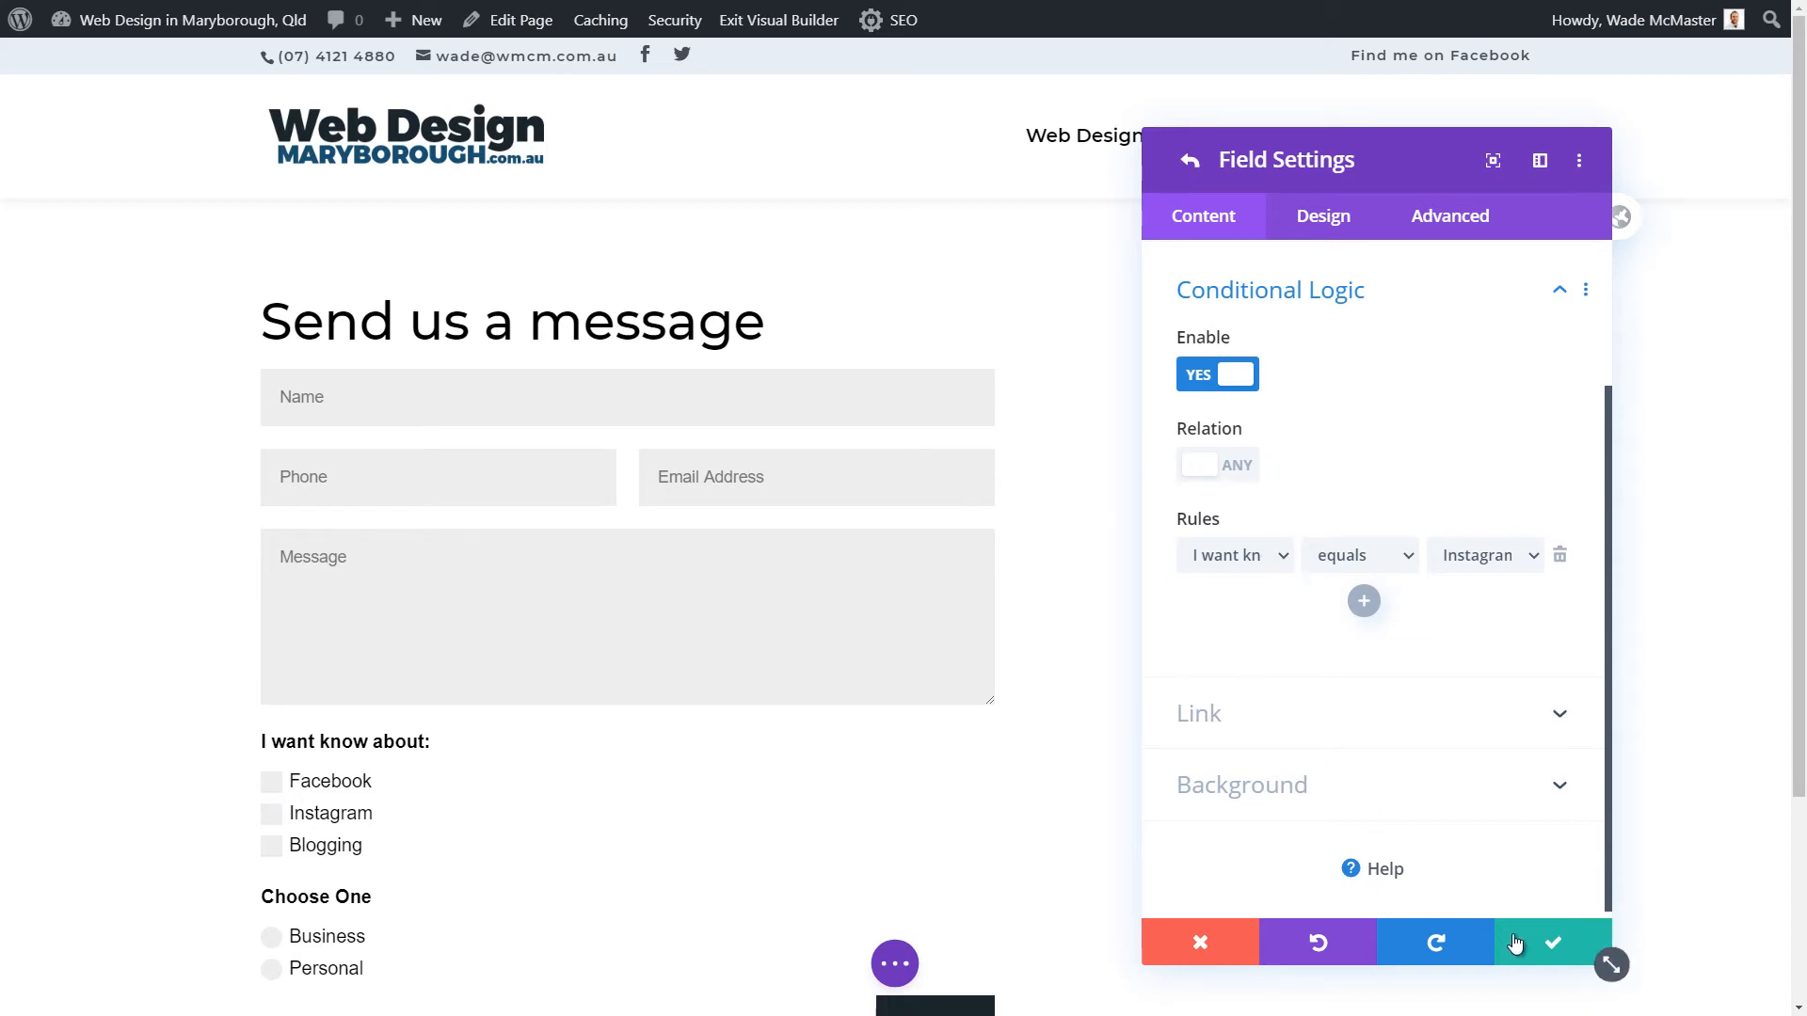
left_click(1554, 952)
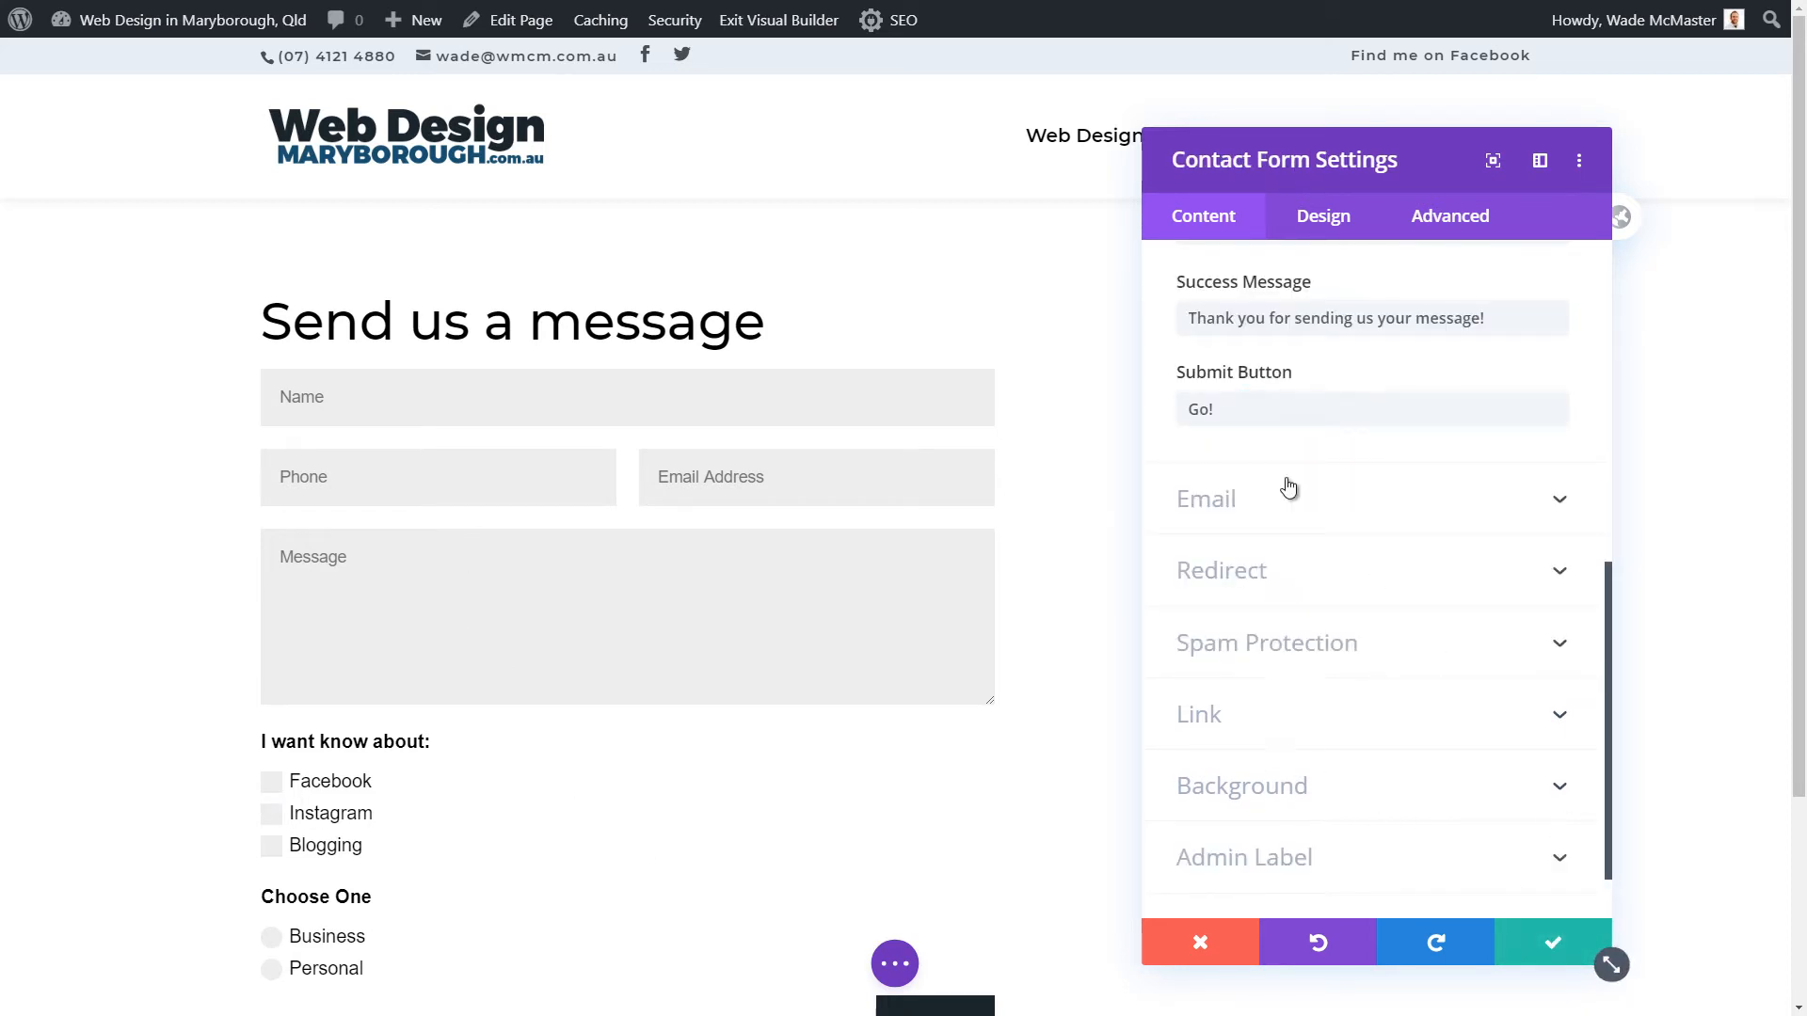
- Add a new Select Dropdown field to the contact form with the options "Call me back" and "Email Me"
scroll(1424, 623, "up", 4)
scroll(1424, 599, "up", 2)
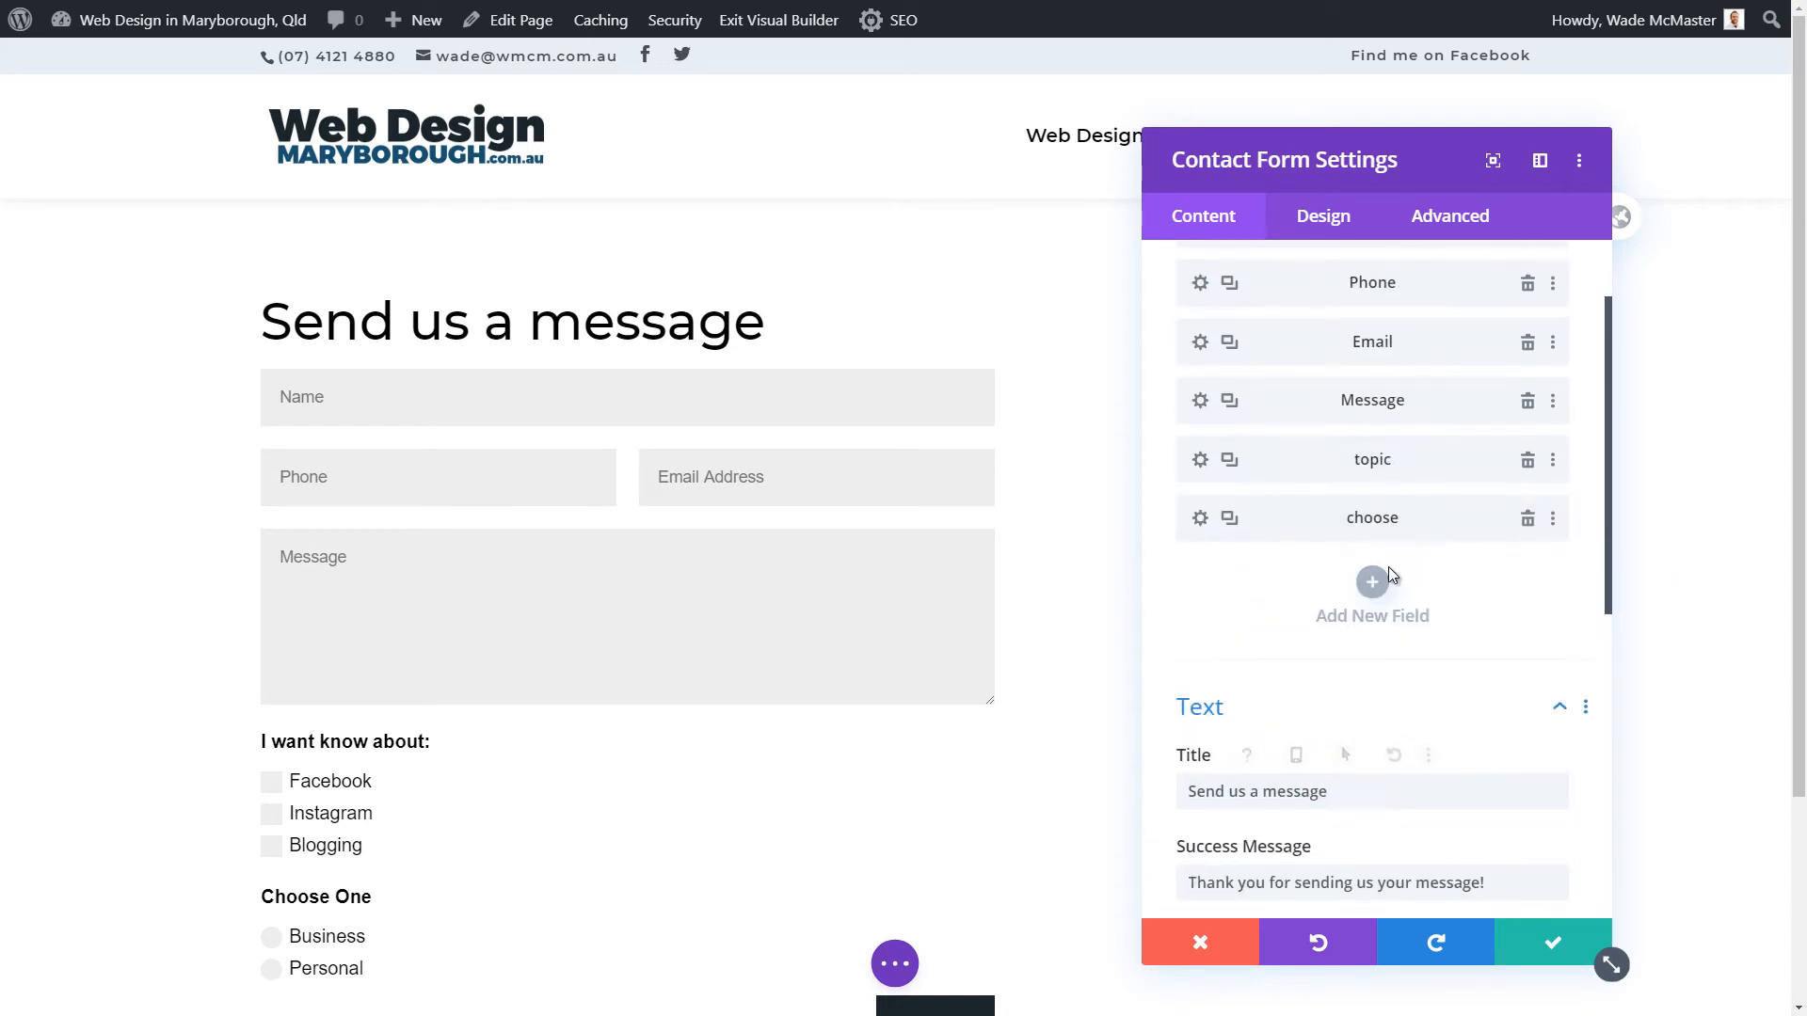
left_click(1375, 577)
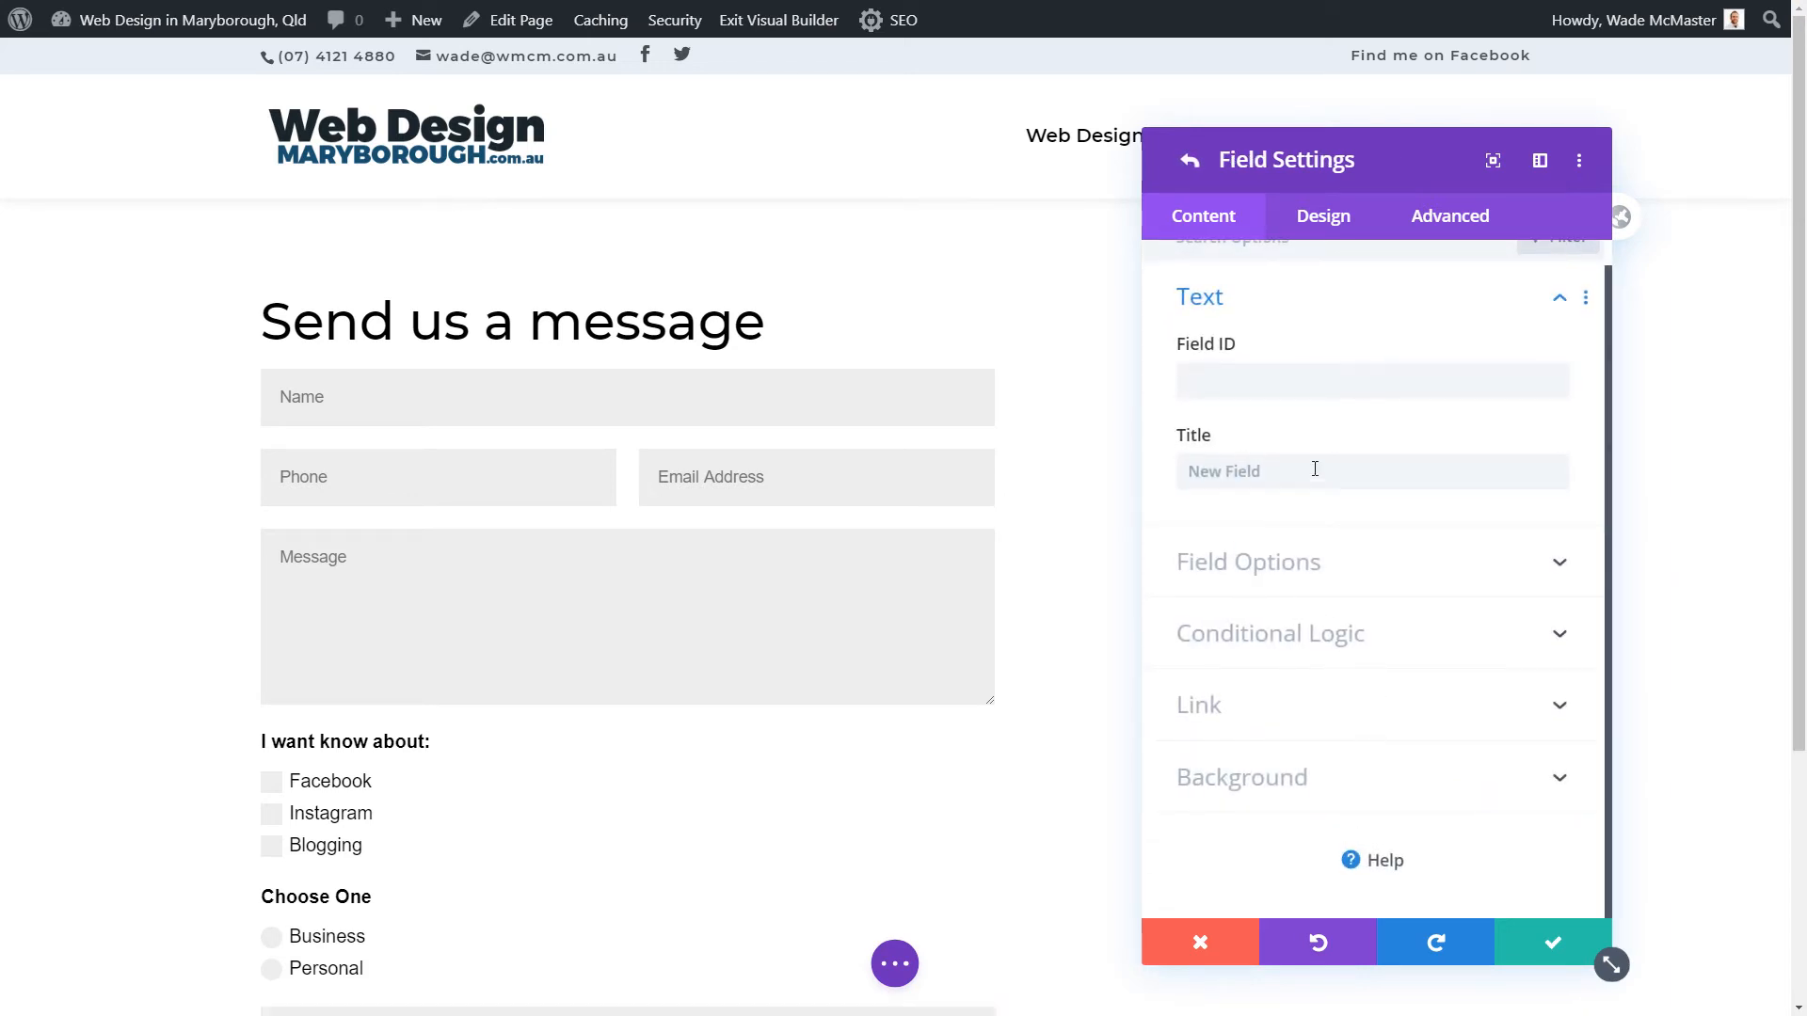
left_click(1276, 559)
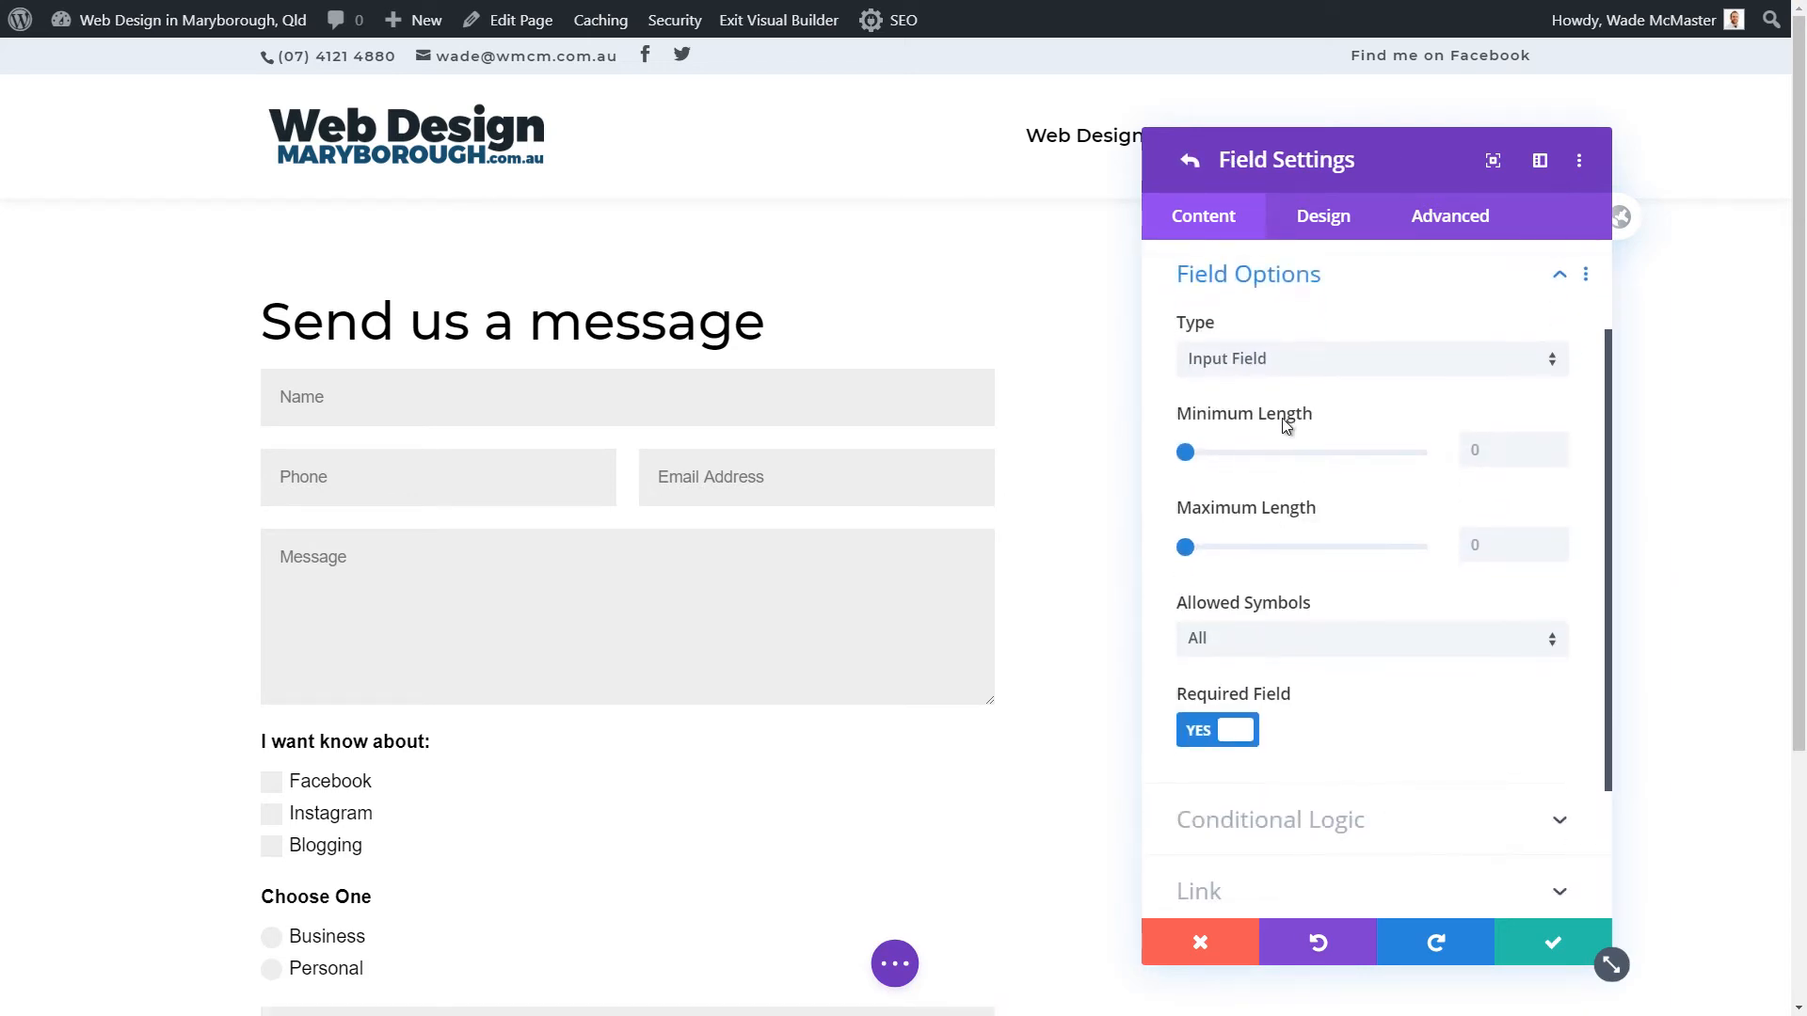
left_click(1283, 371)
left_click(1297, 581)
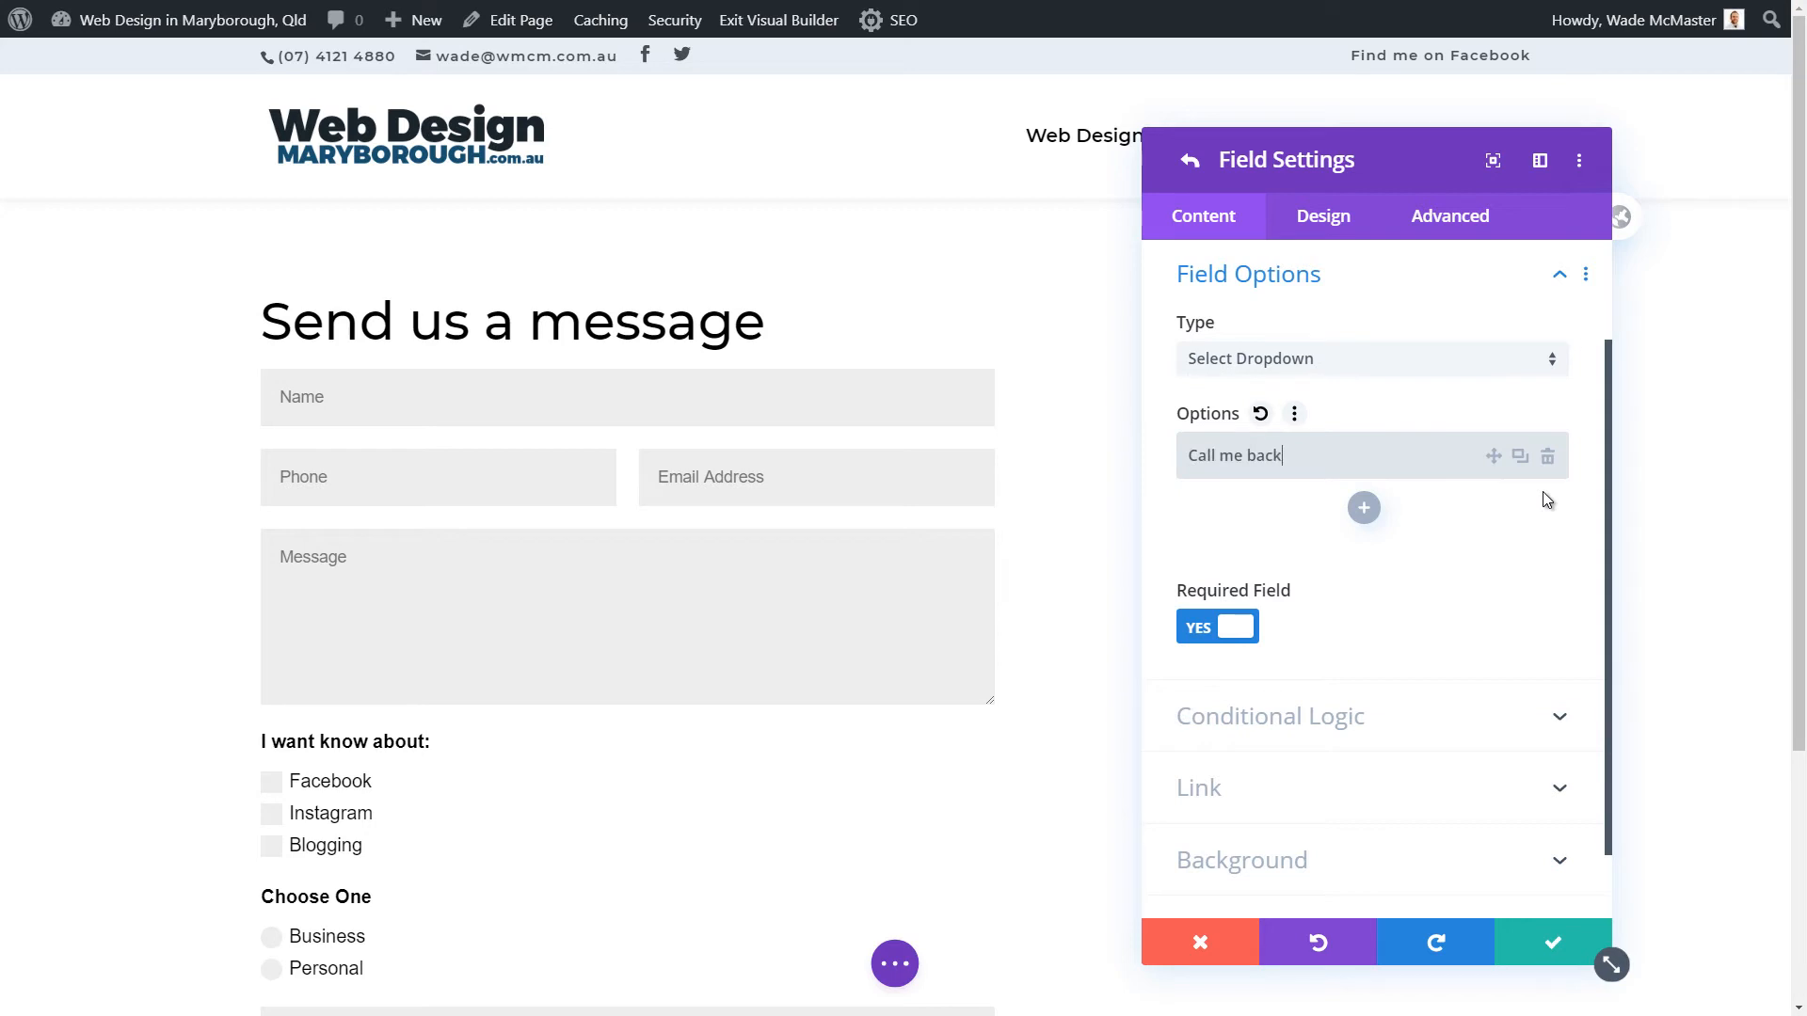
left_click(1355, 509)
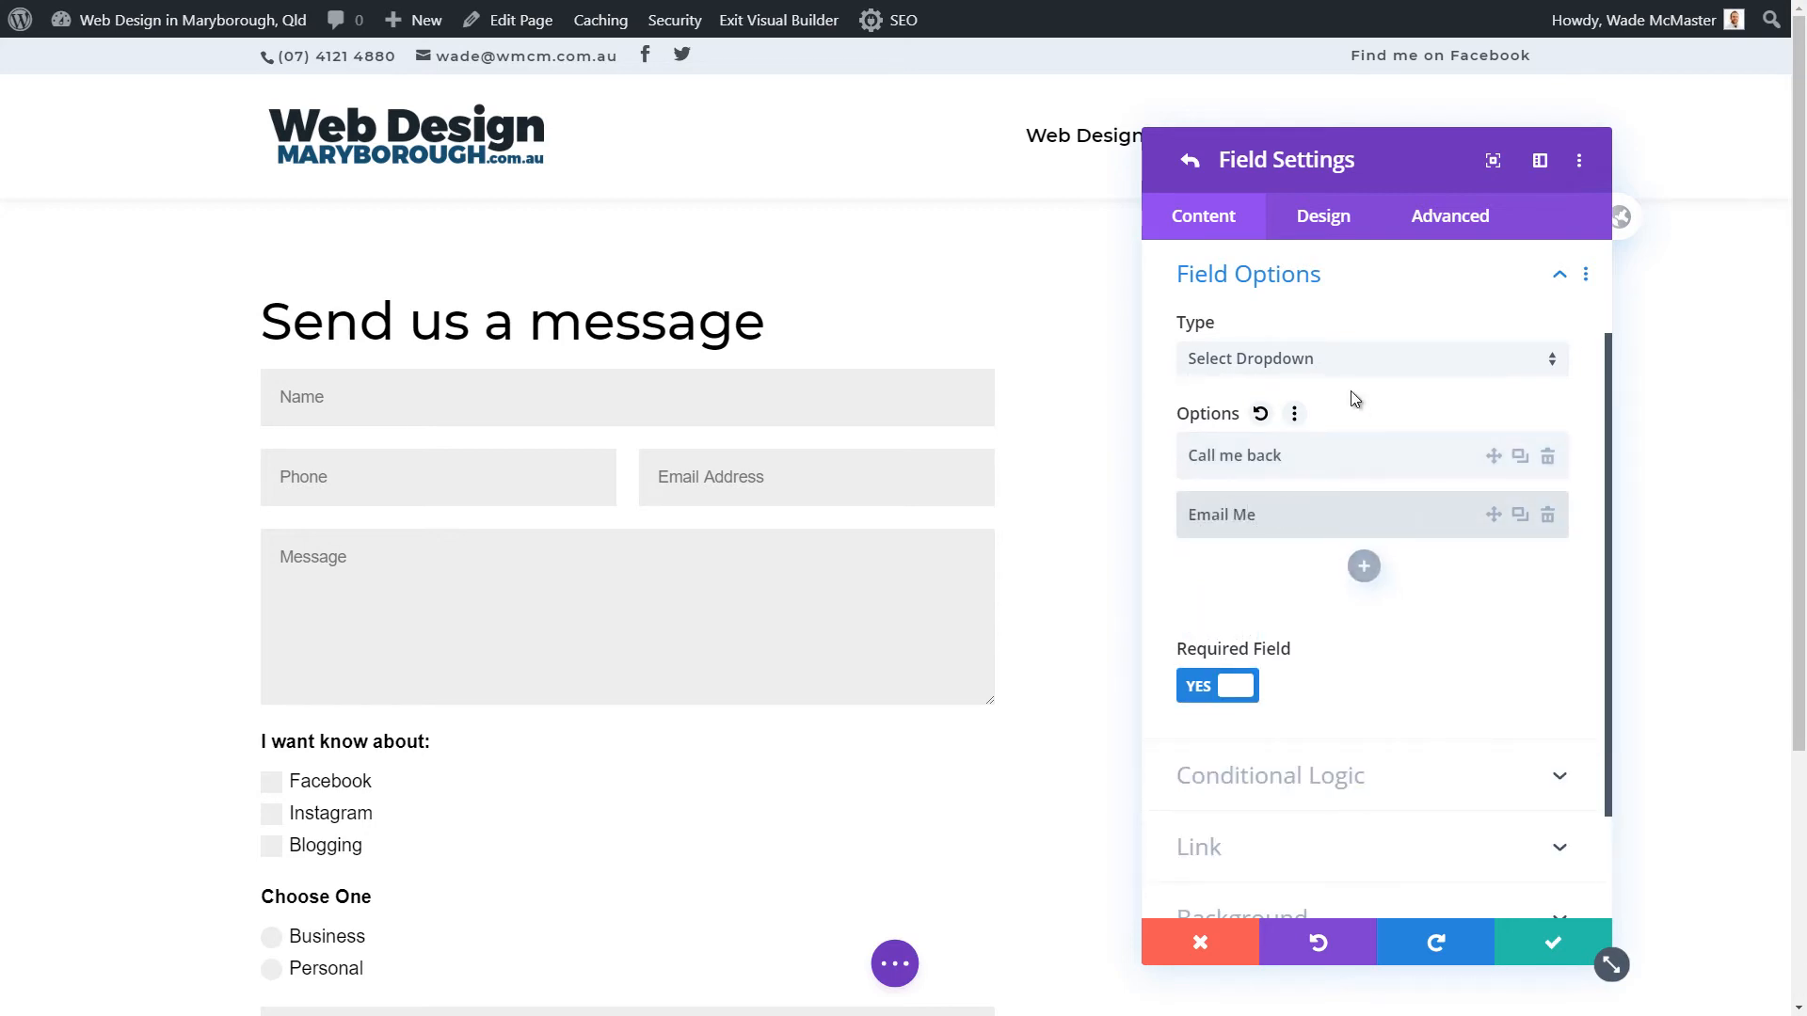
- Set the dropdown field's ID to "hearback" and its title to "How would you like to hear back?", and save the field
scroll(1351, 392, "up", 2)
left_click(1283, 325)
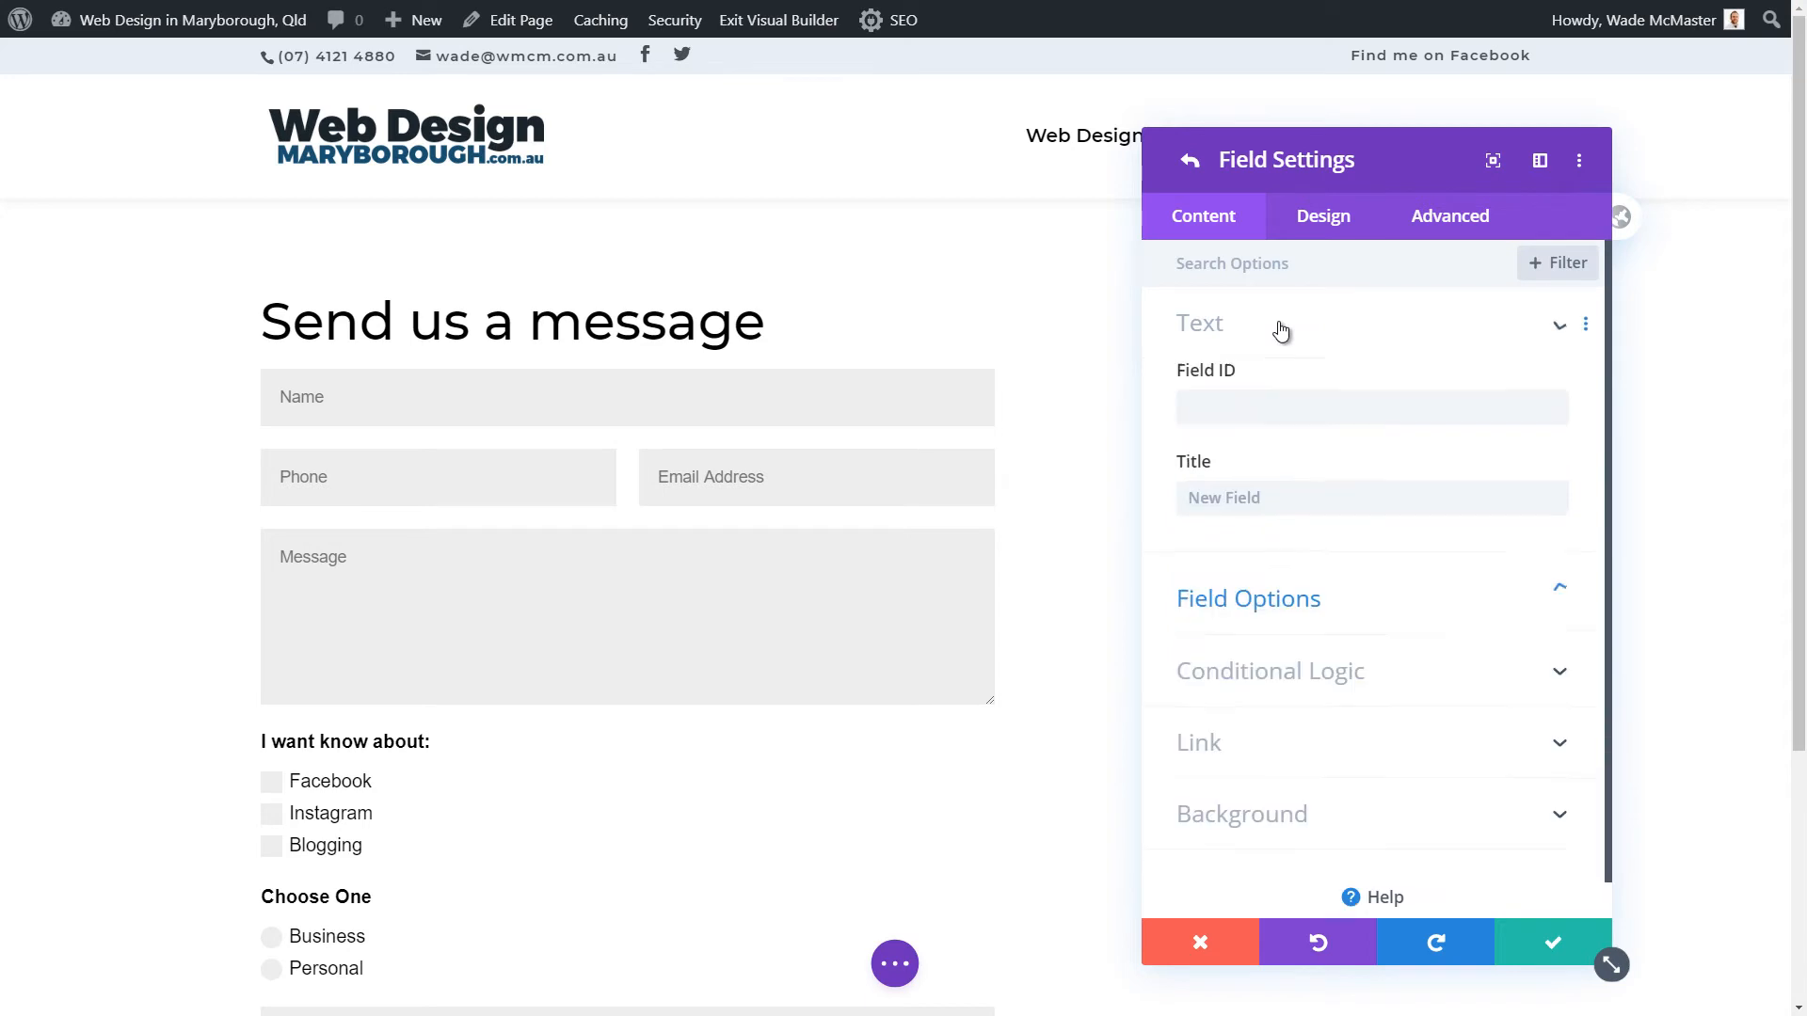
left_click(1250, 407)
type("How would you like to hear back?")
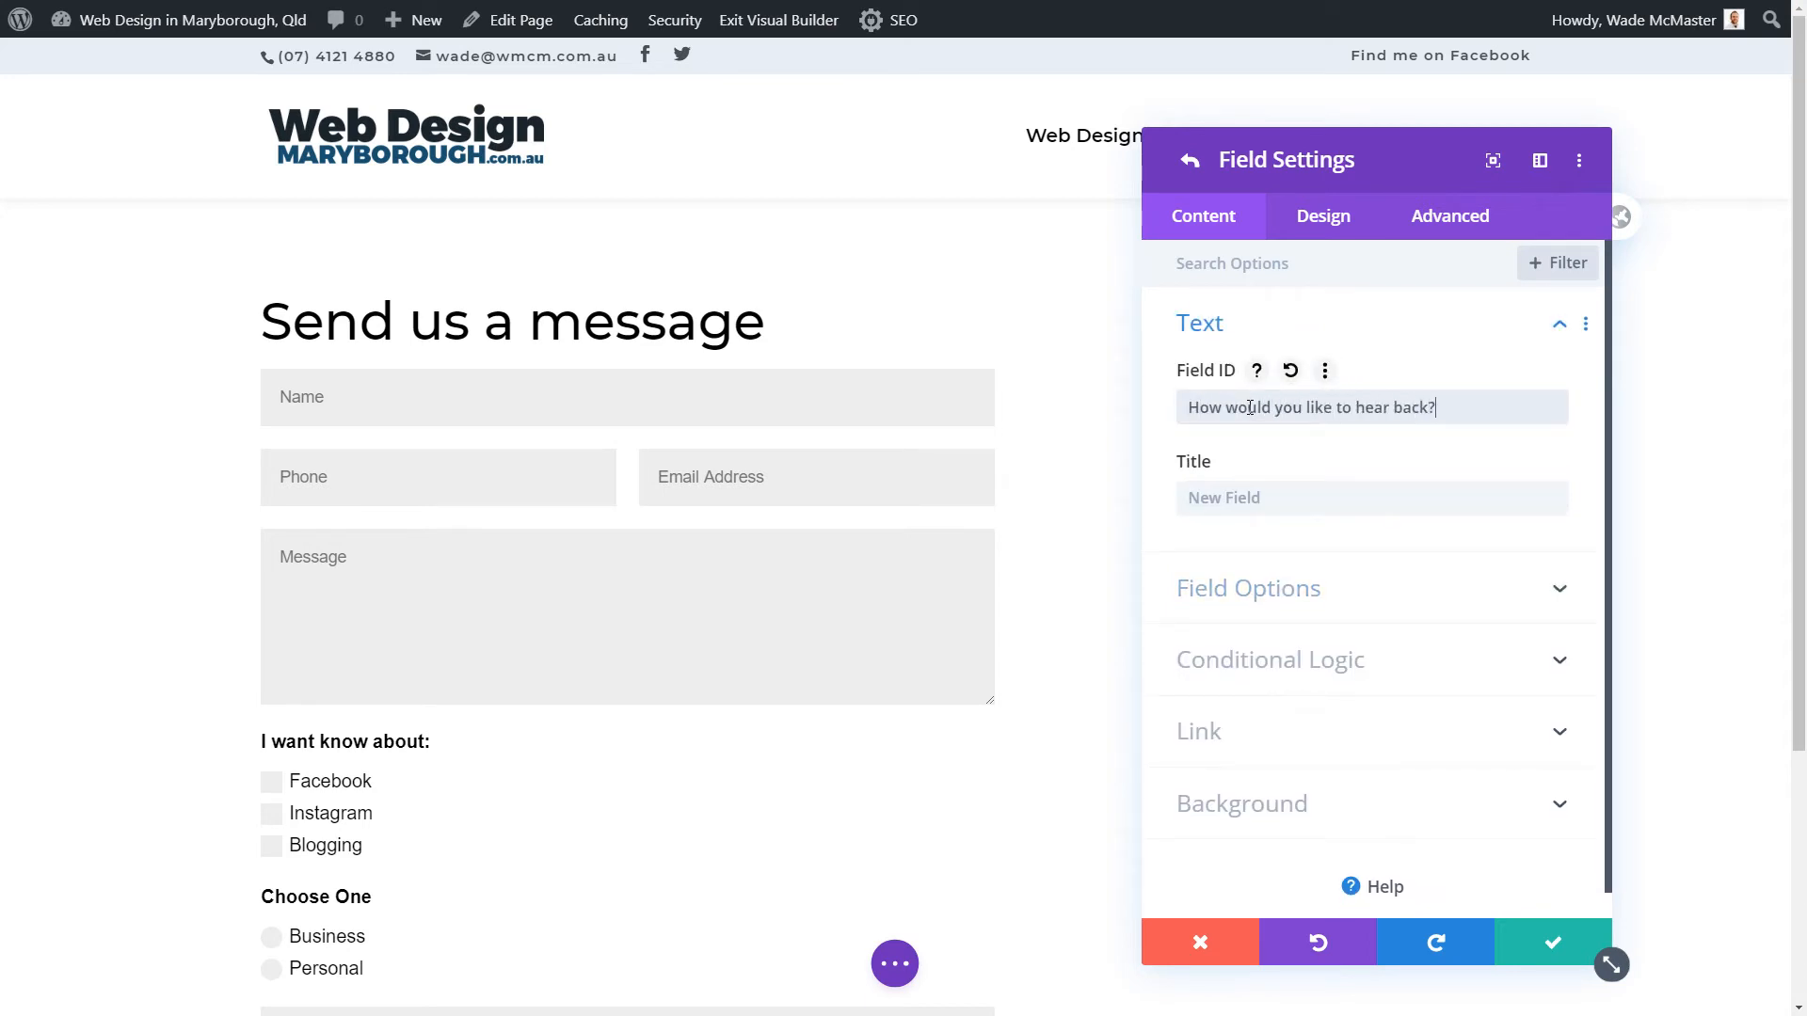
key("ctrl+a")
key("ctrl+c")
left_click(1316, 499)
key("ctrl+v")
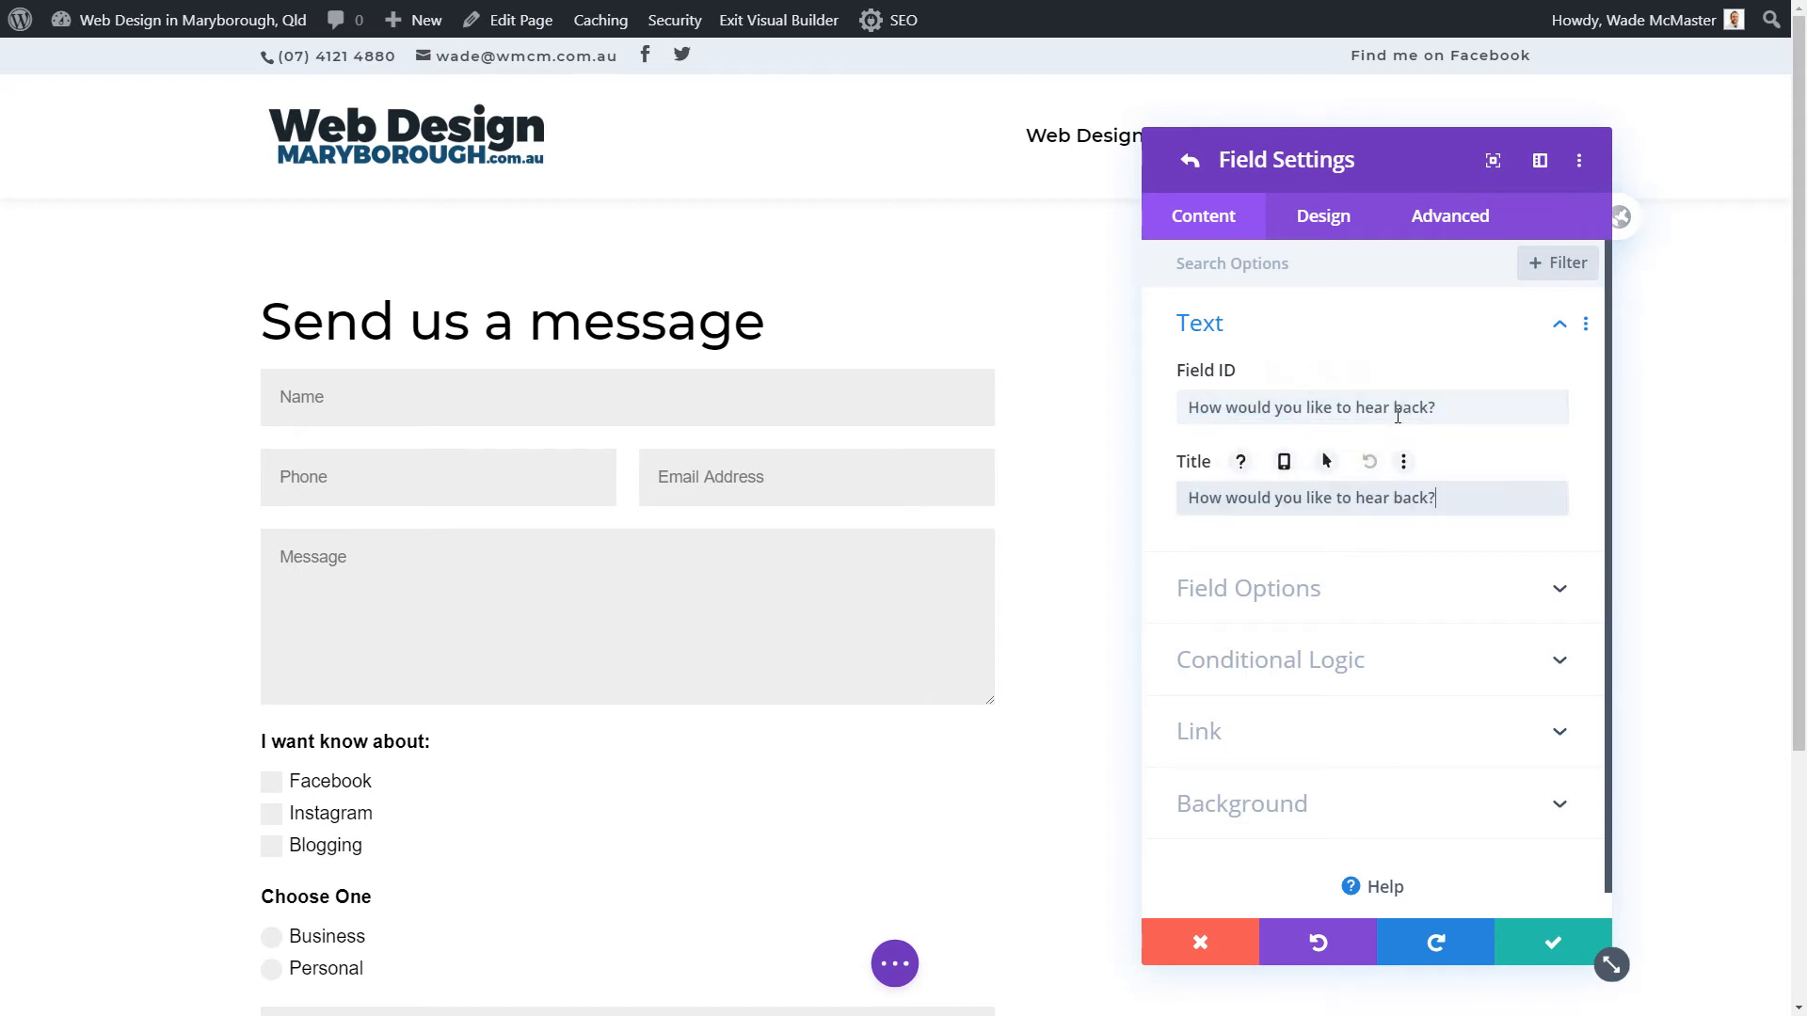
left_click_drag(1468, 408, 1081, 371)
type("hearback")
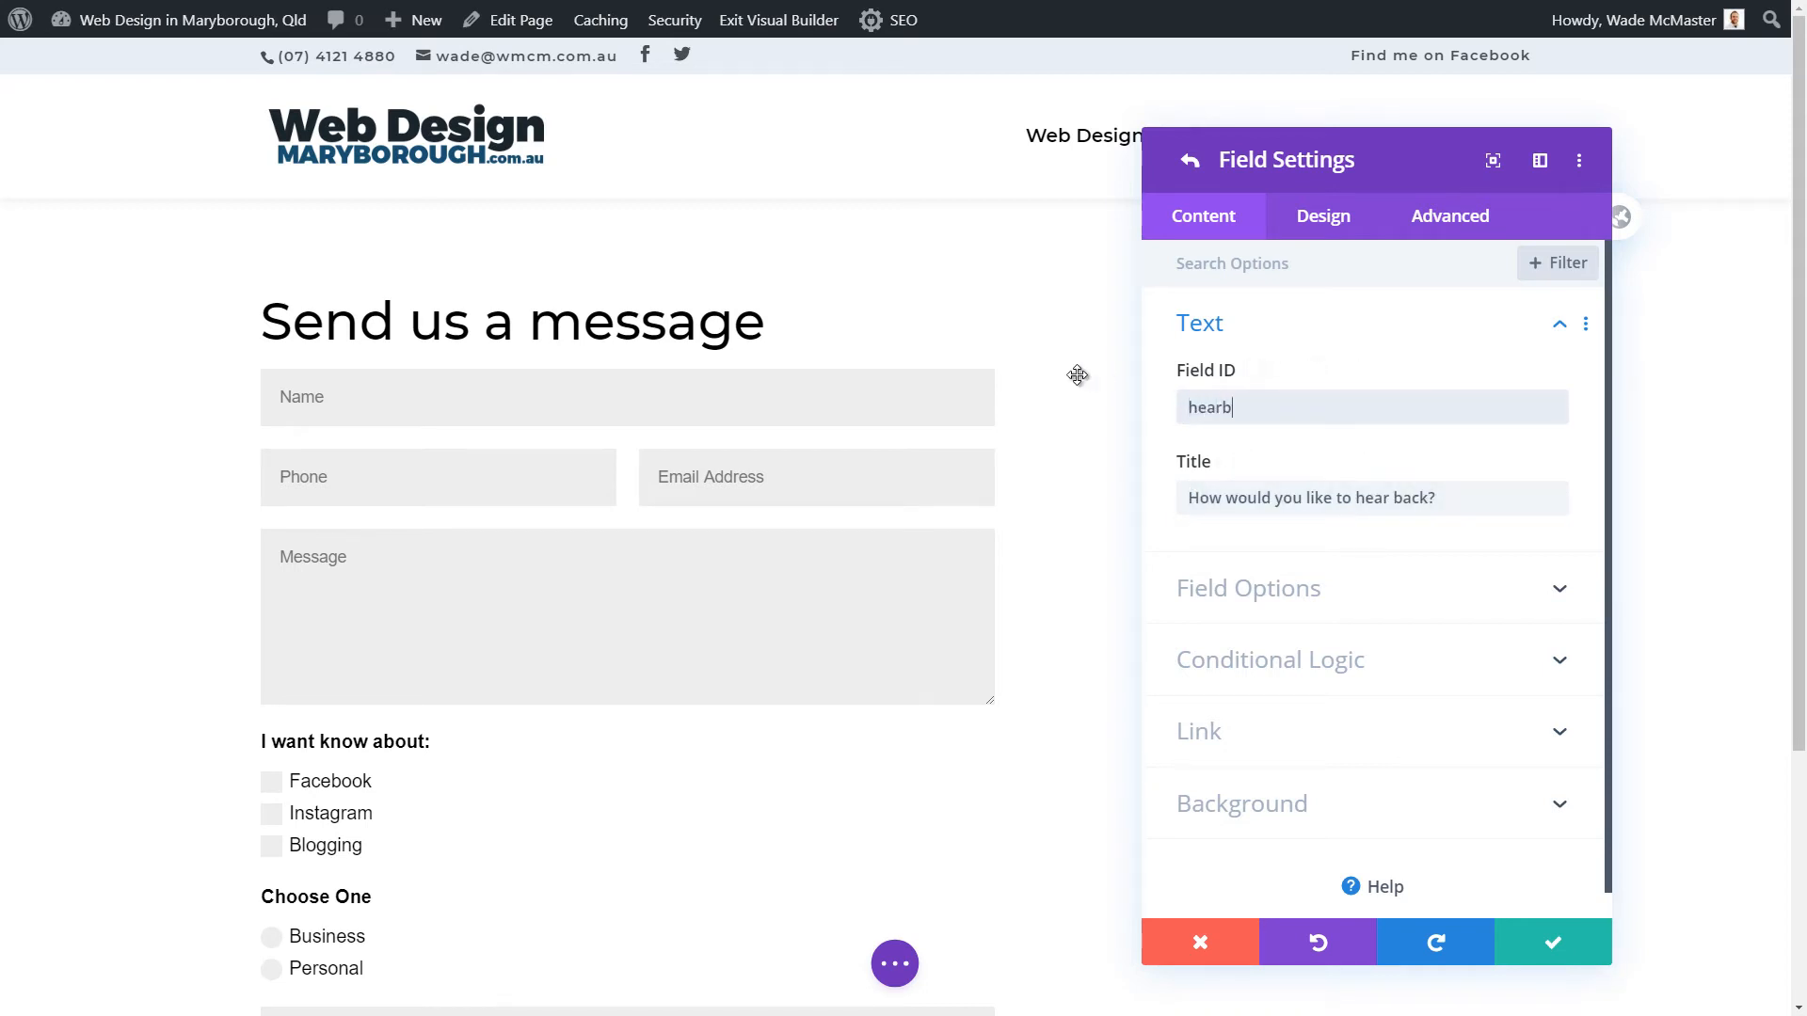
left_click(1554, 945)
- Save the contact form settings, publish the page and exit the visual builder
scroll(706, 730, "down", 3)
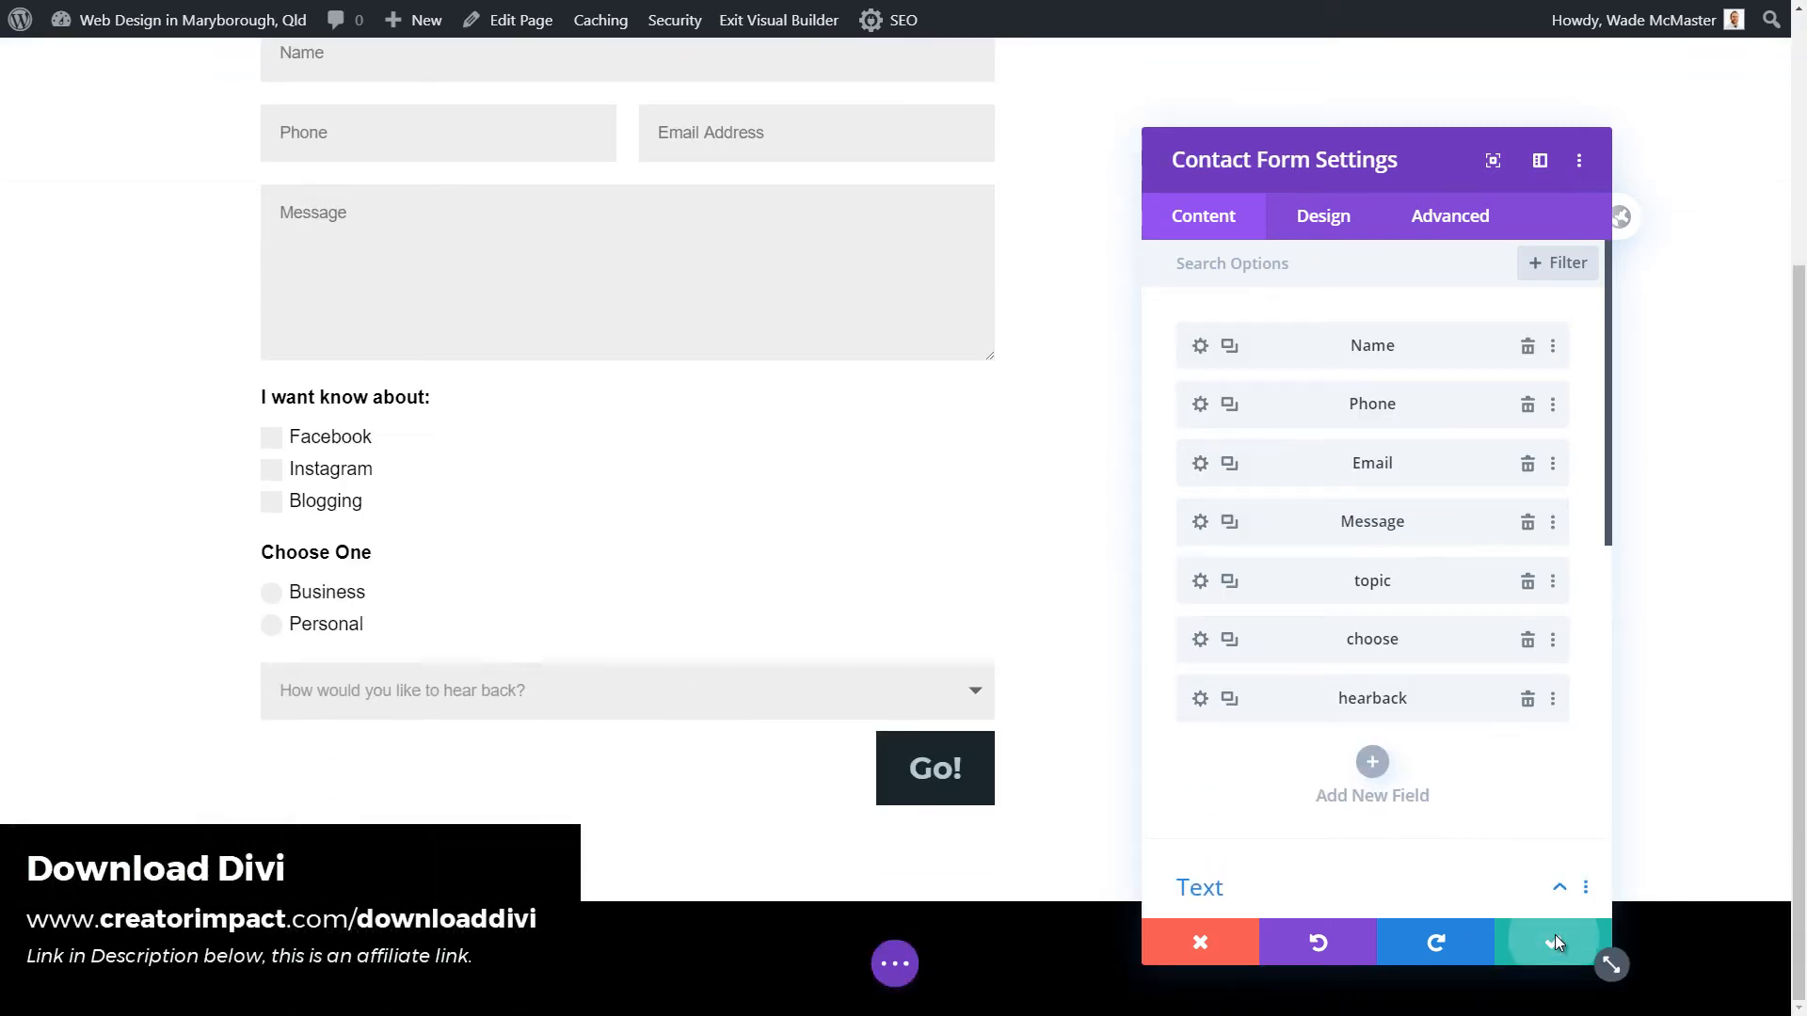
left_click(1605, 958)
left_click(895, 963)
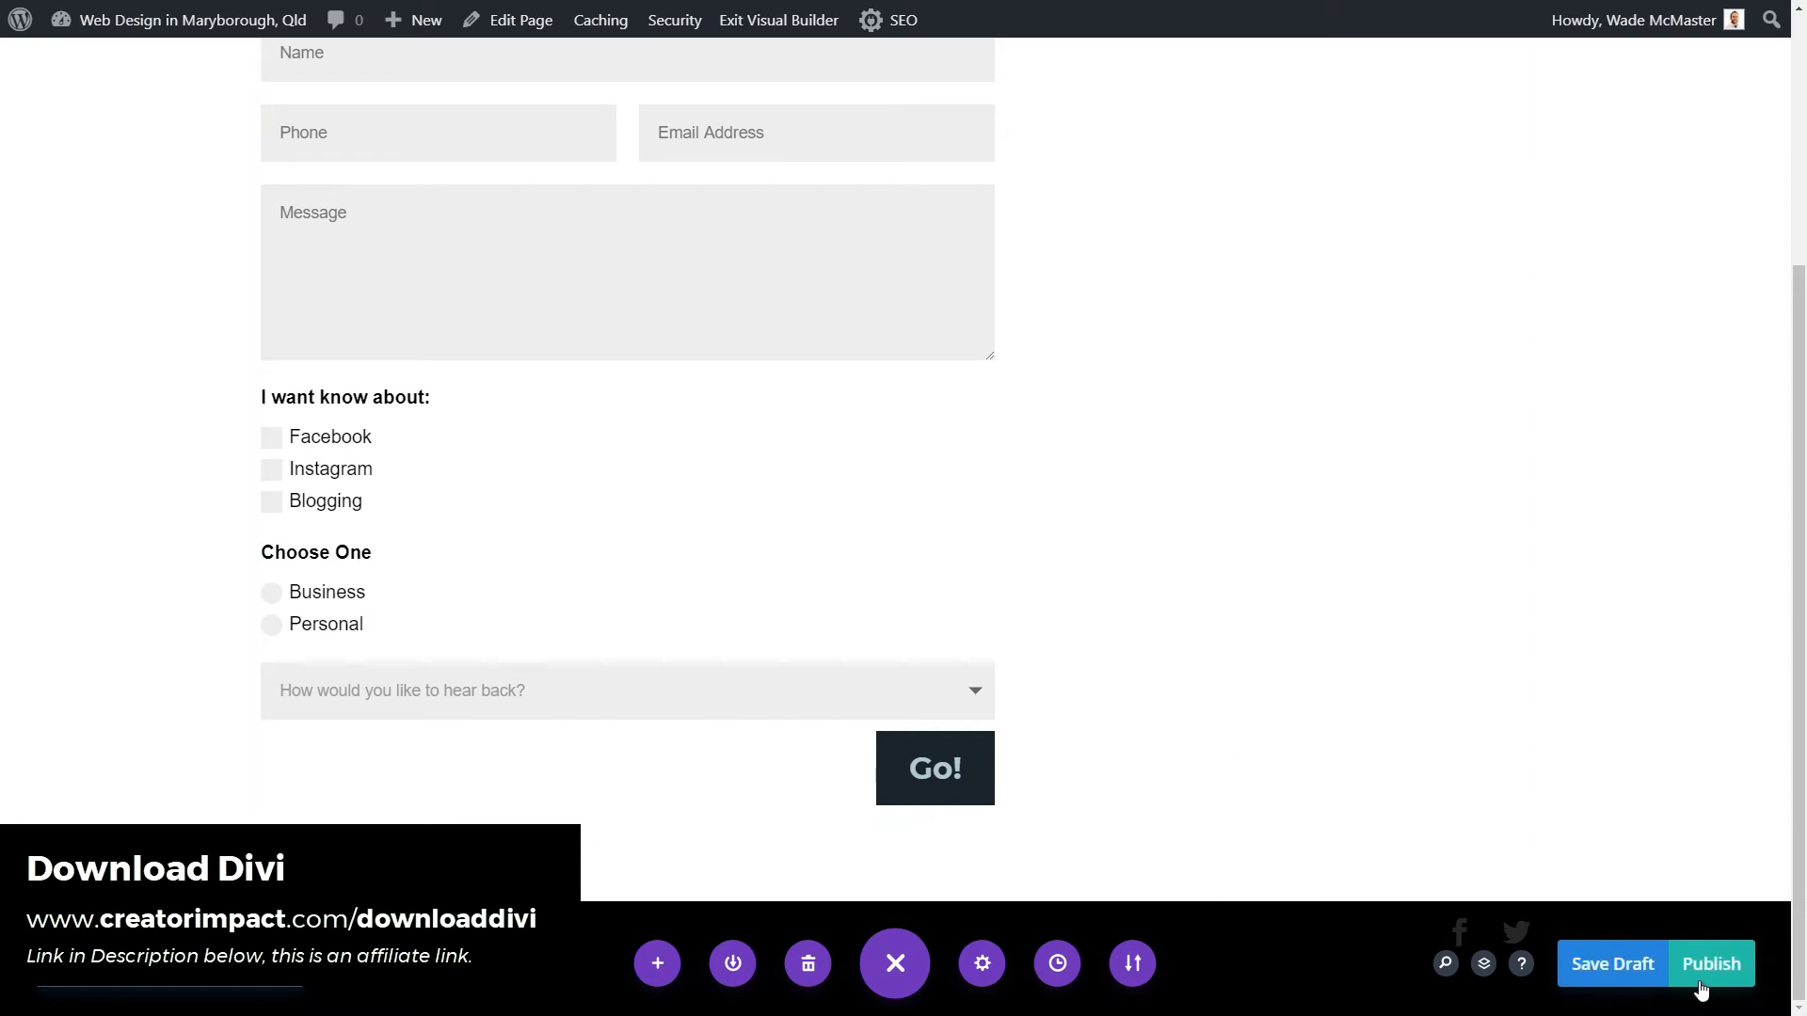
left_click(1717, 965)
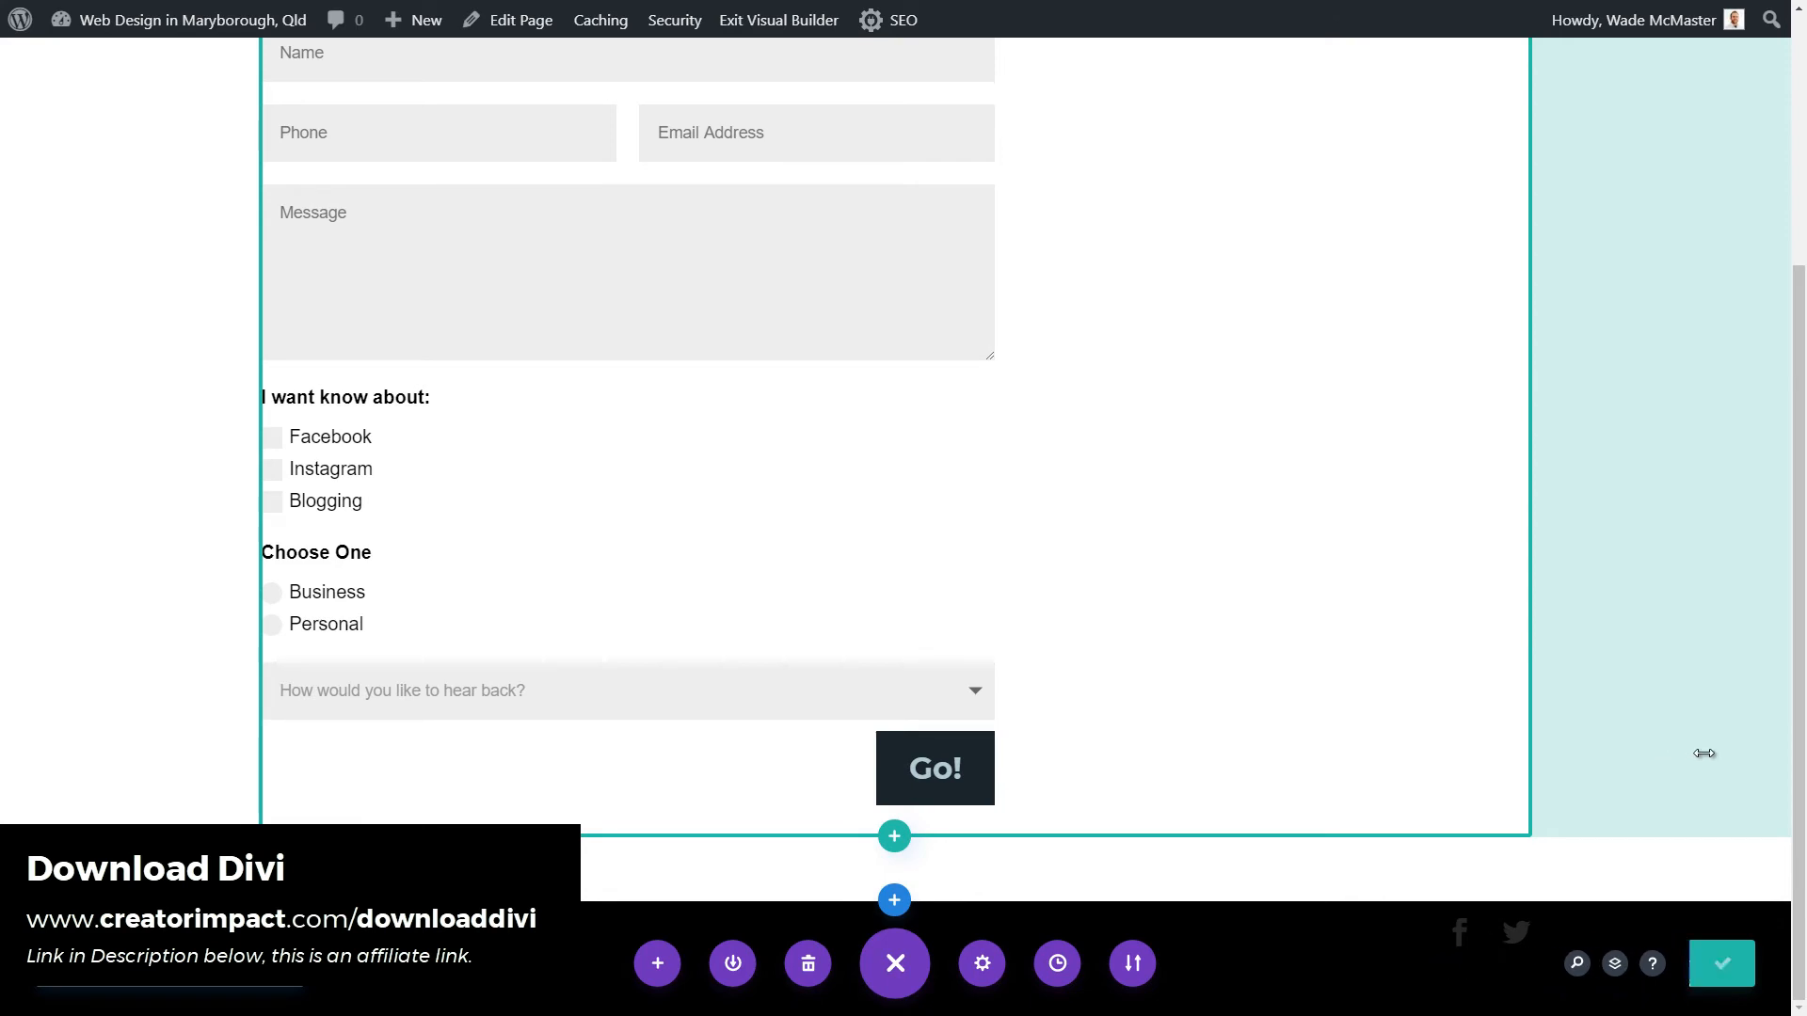
left_click(788, 26)
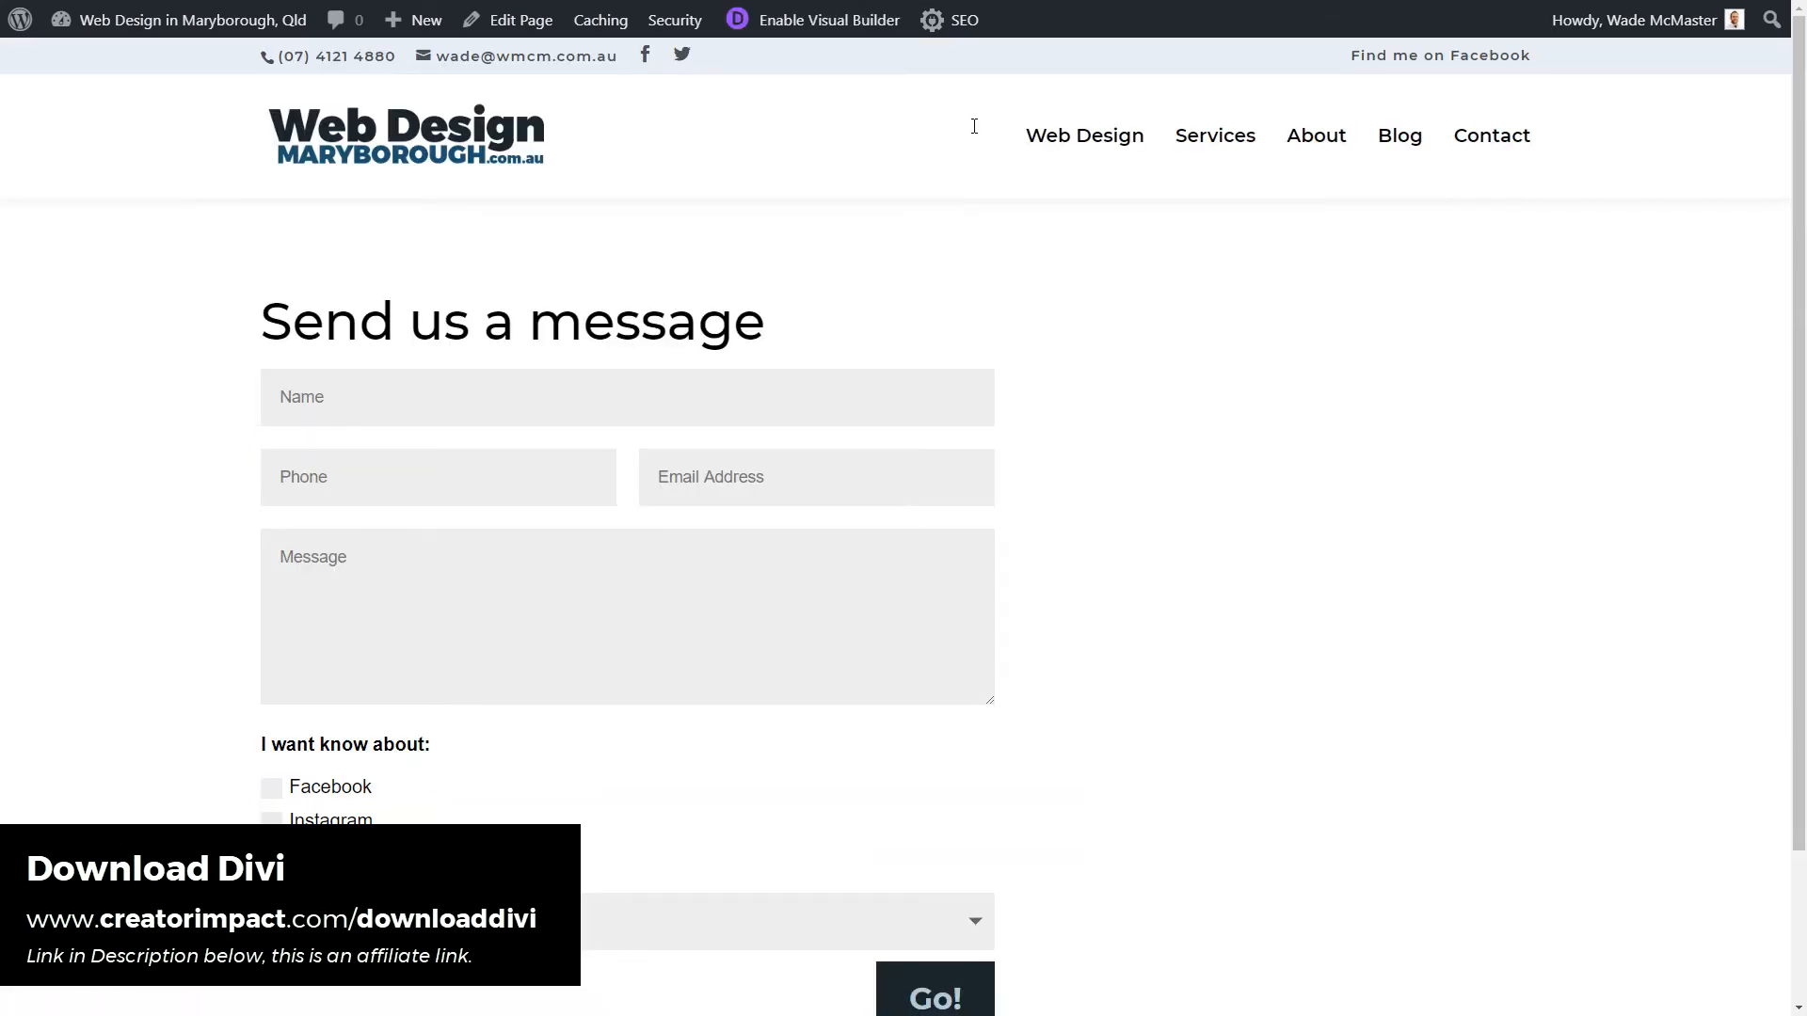
- Fill in the live form with the sender's name, phone number and e-mail address, and enter "Hi!" as the message
scroll(1336, 357, "down", 2)
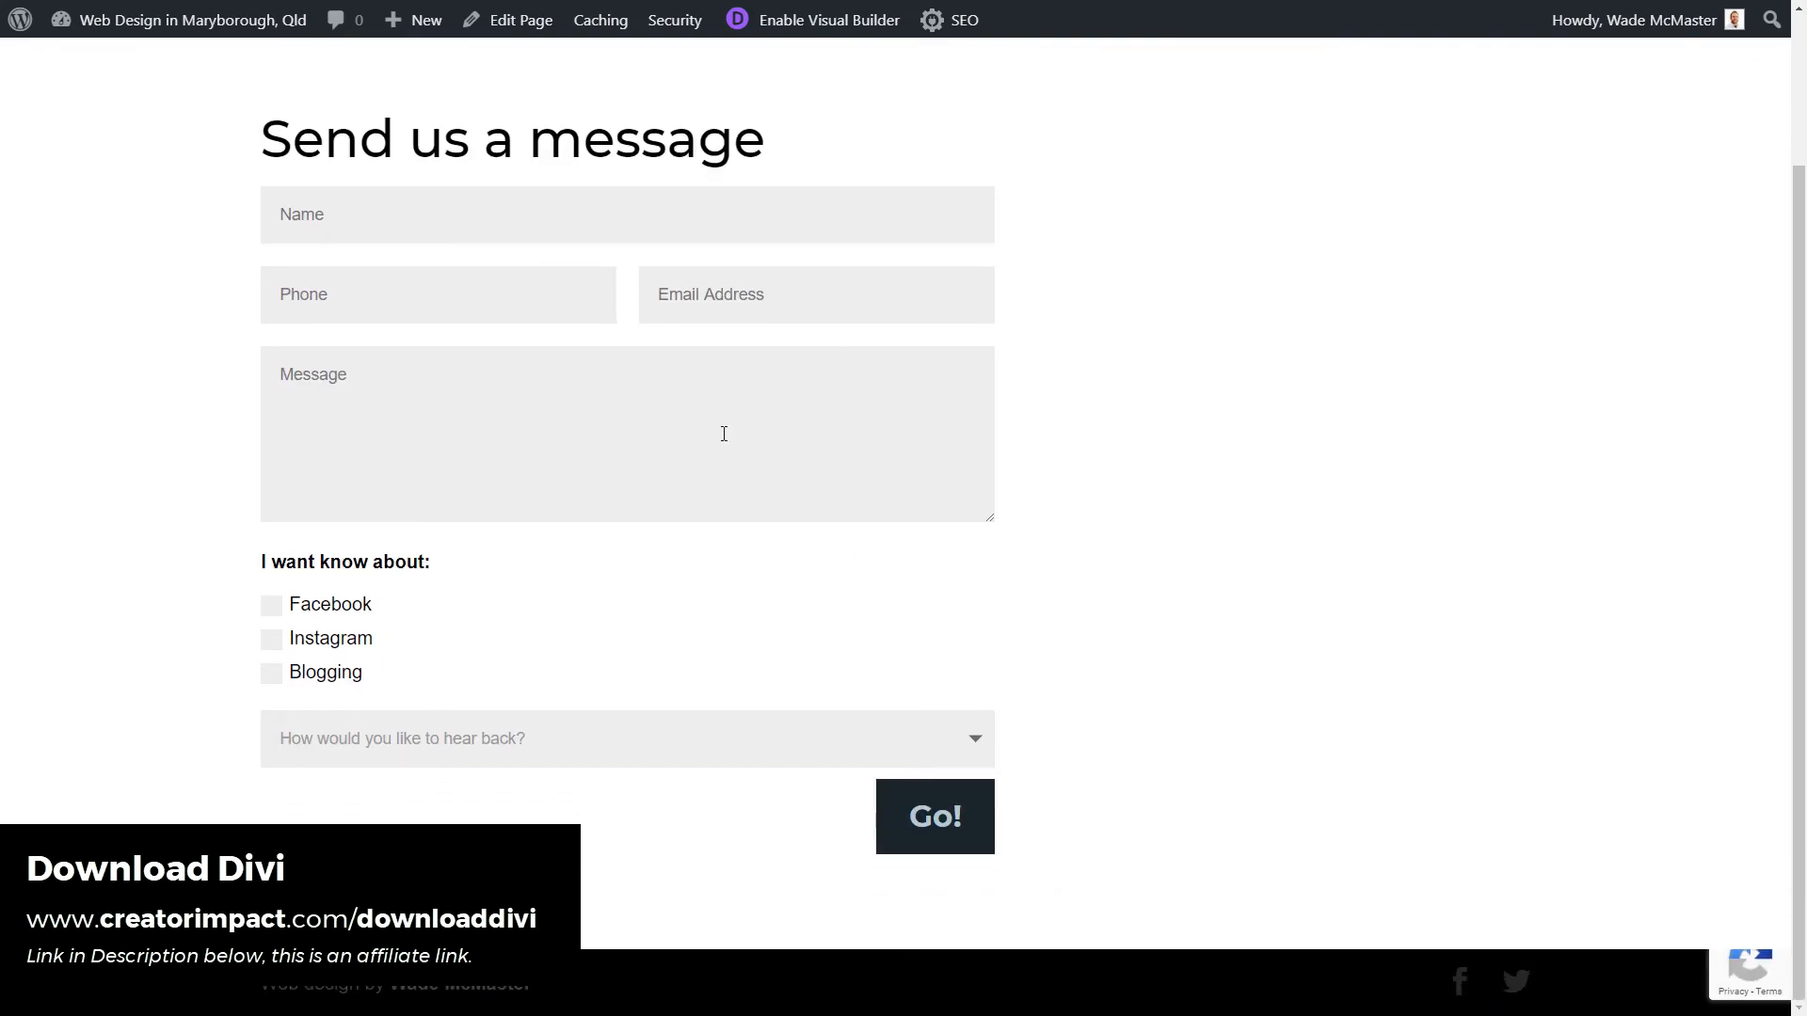
left_click(473, 226)
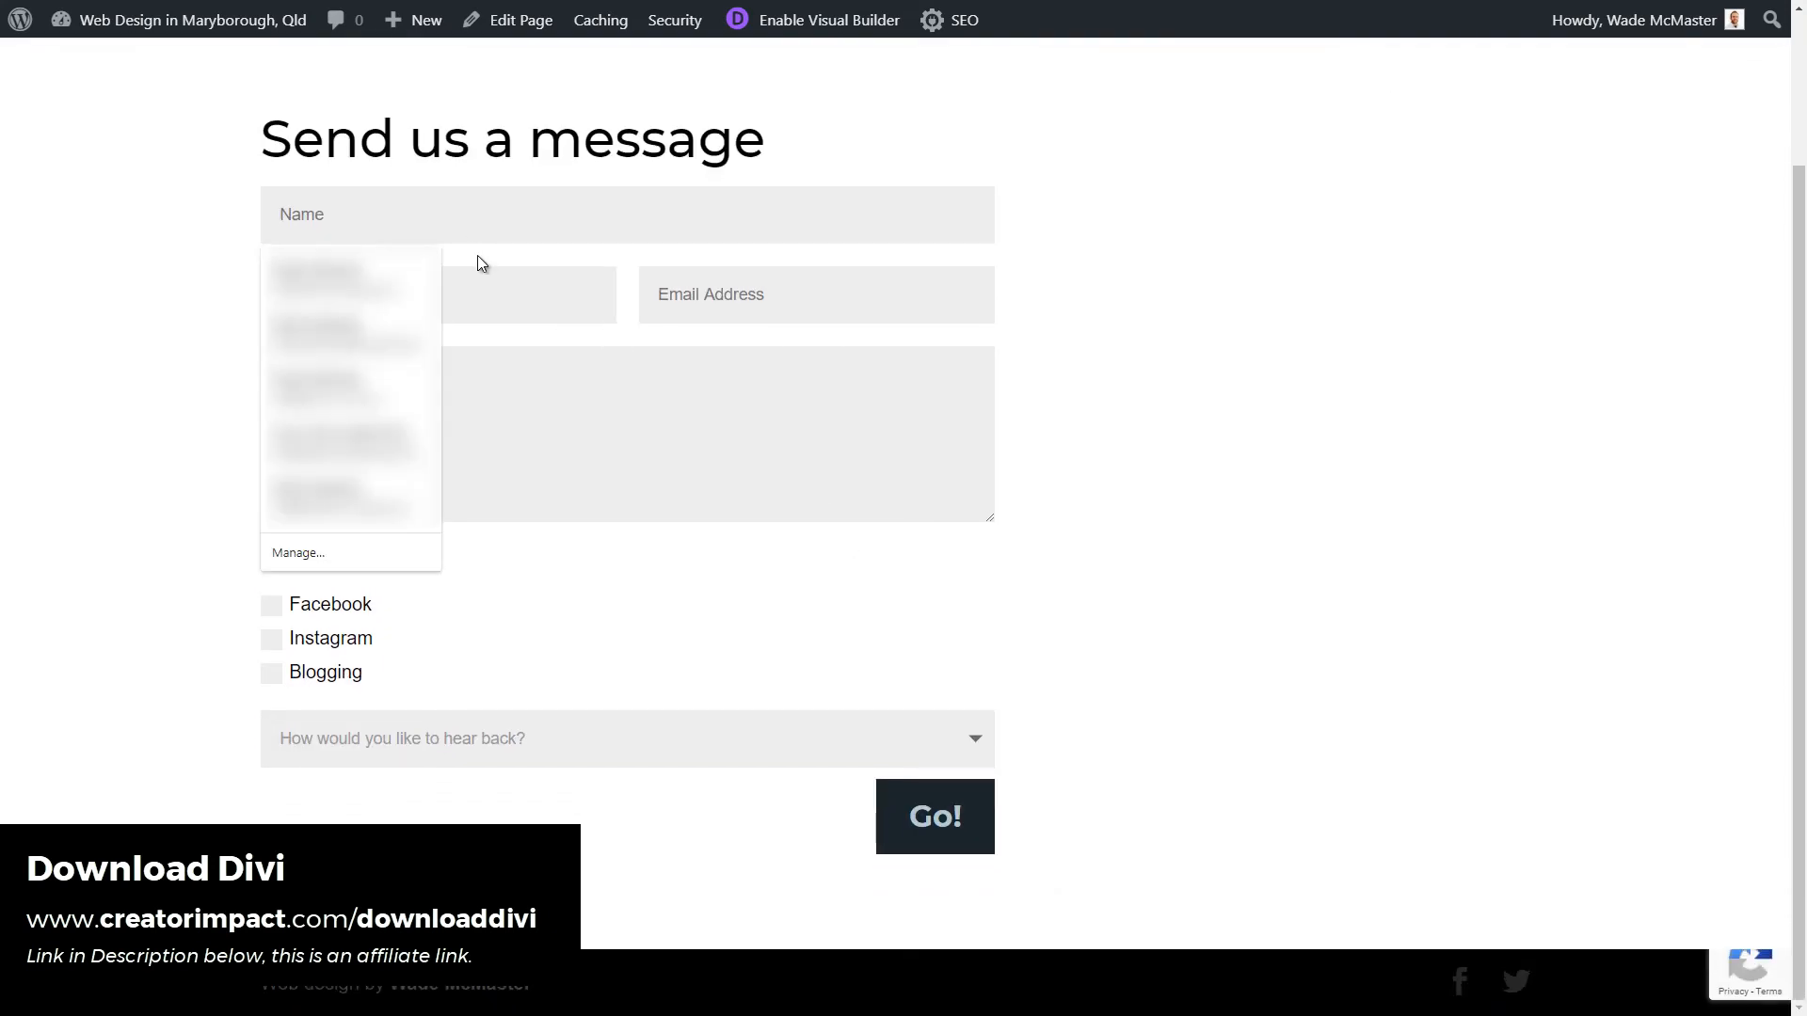
left_click(1179, 376)
left_click(518, 213)
type("Z")
key("BackSpace")
type("W")
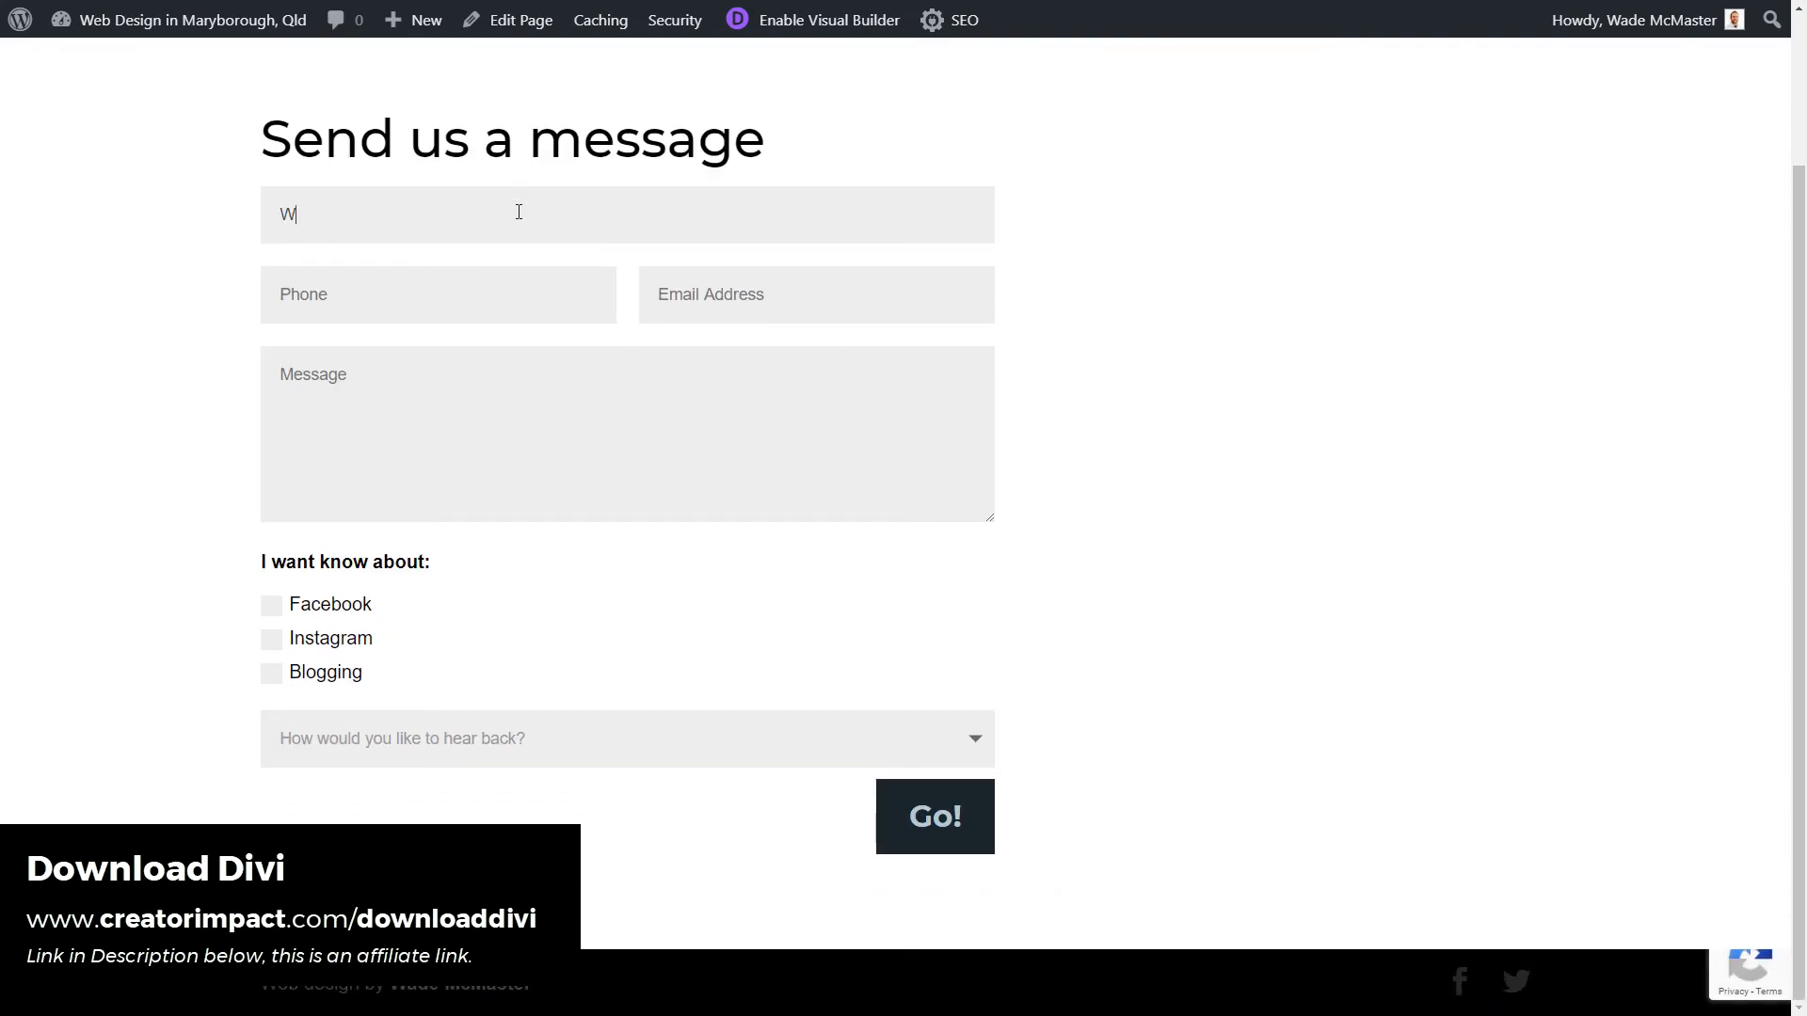
key("Down")
key("Return")
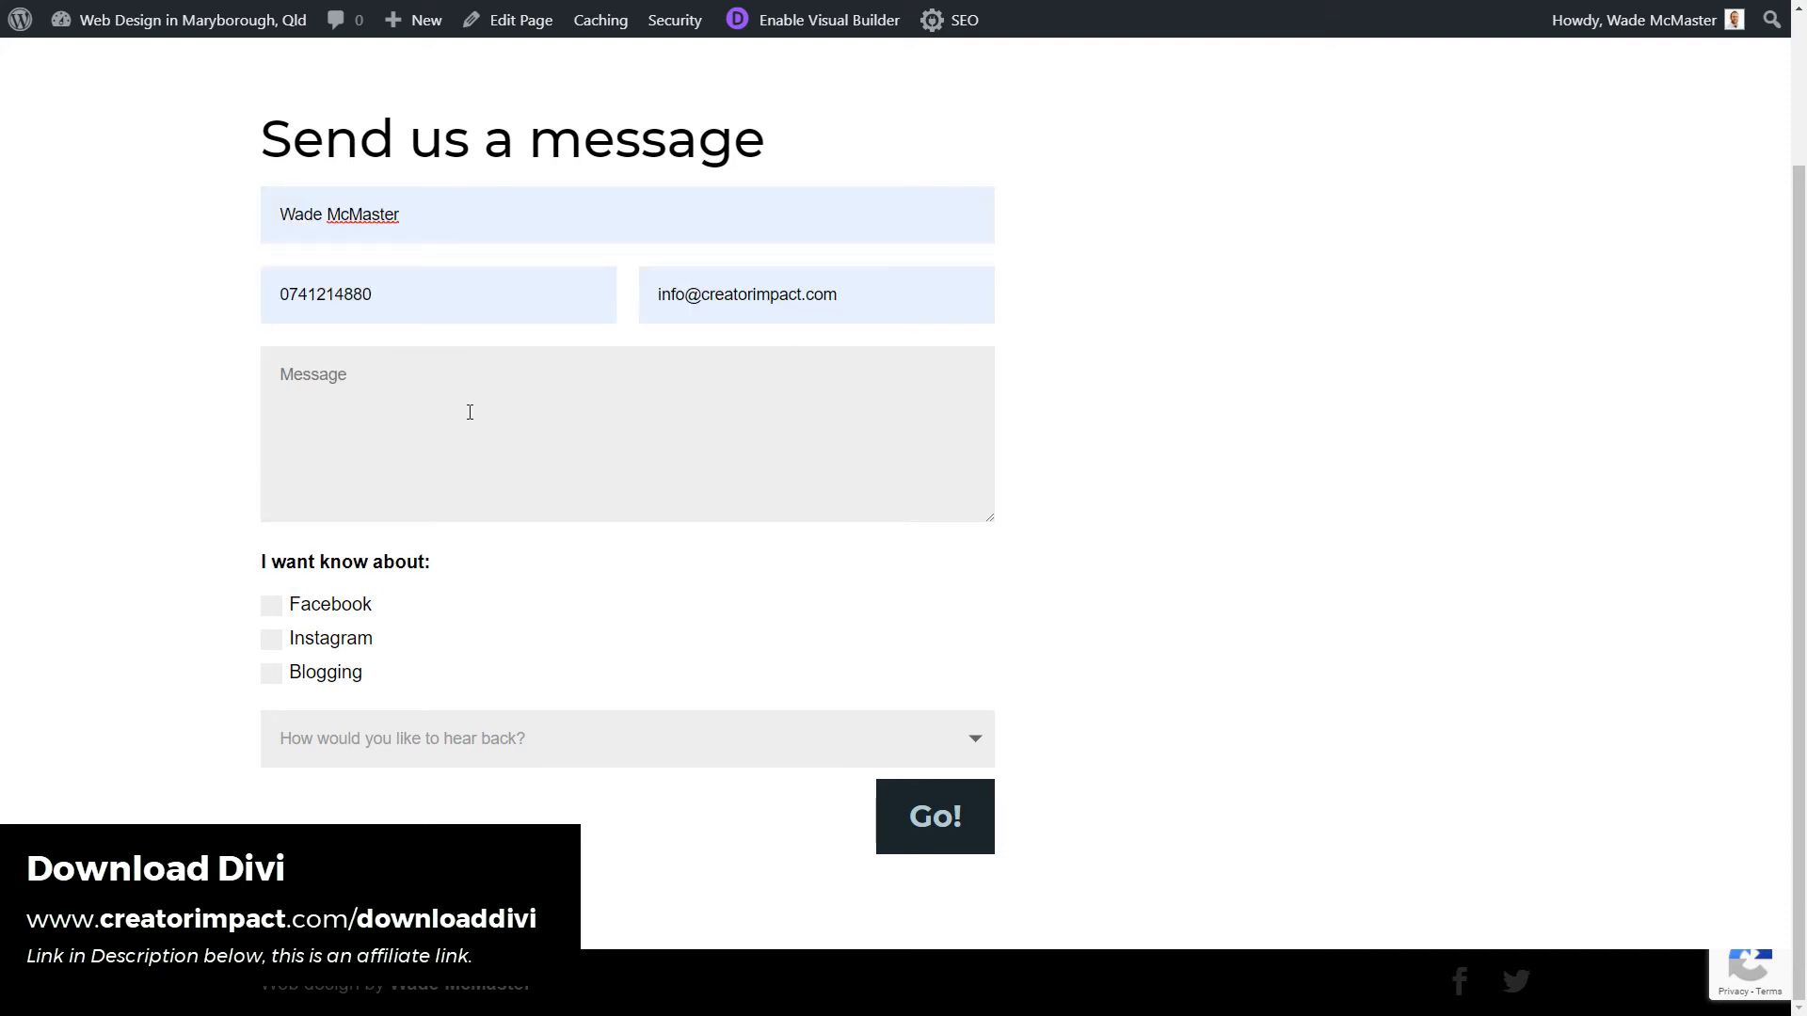
left_click(464, 392)
type("Hi!")
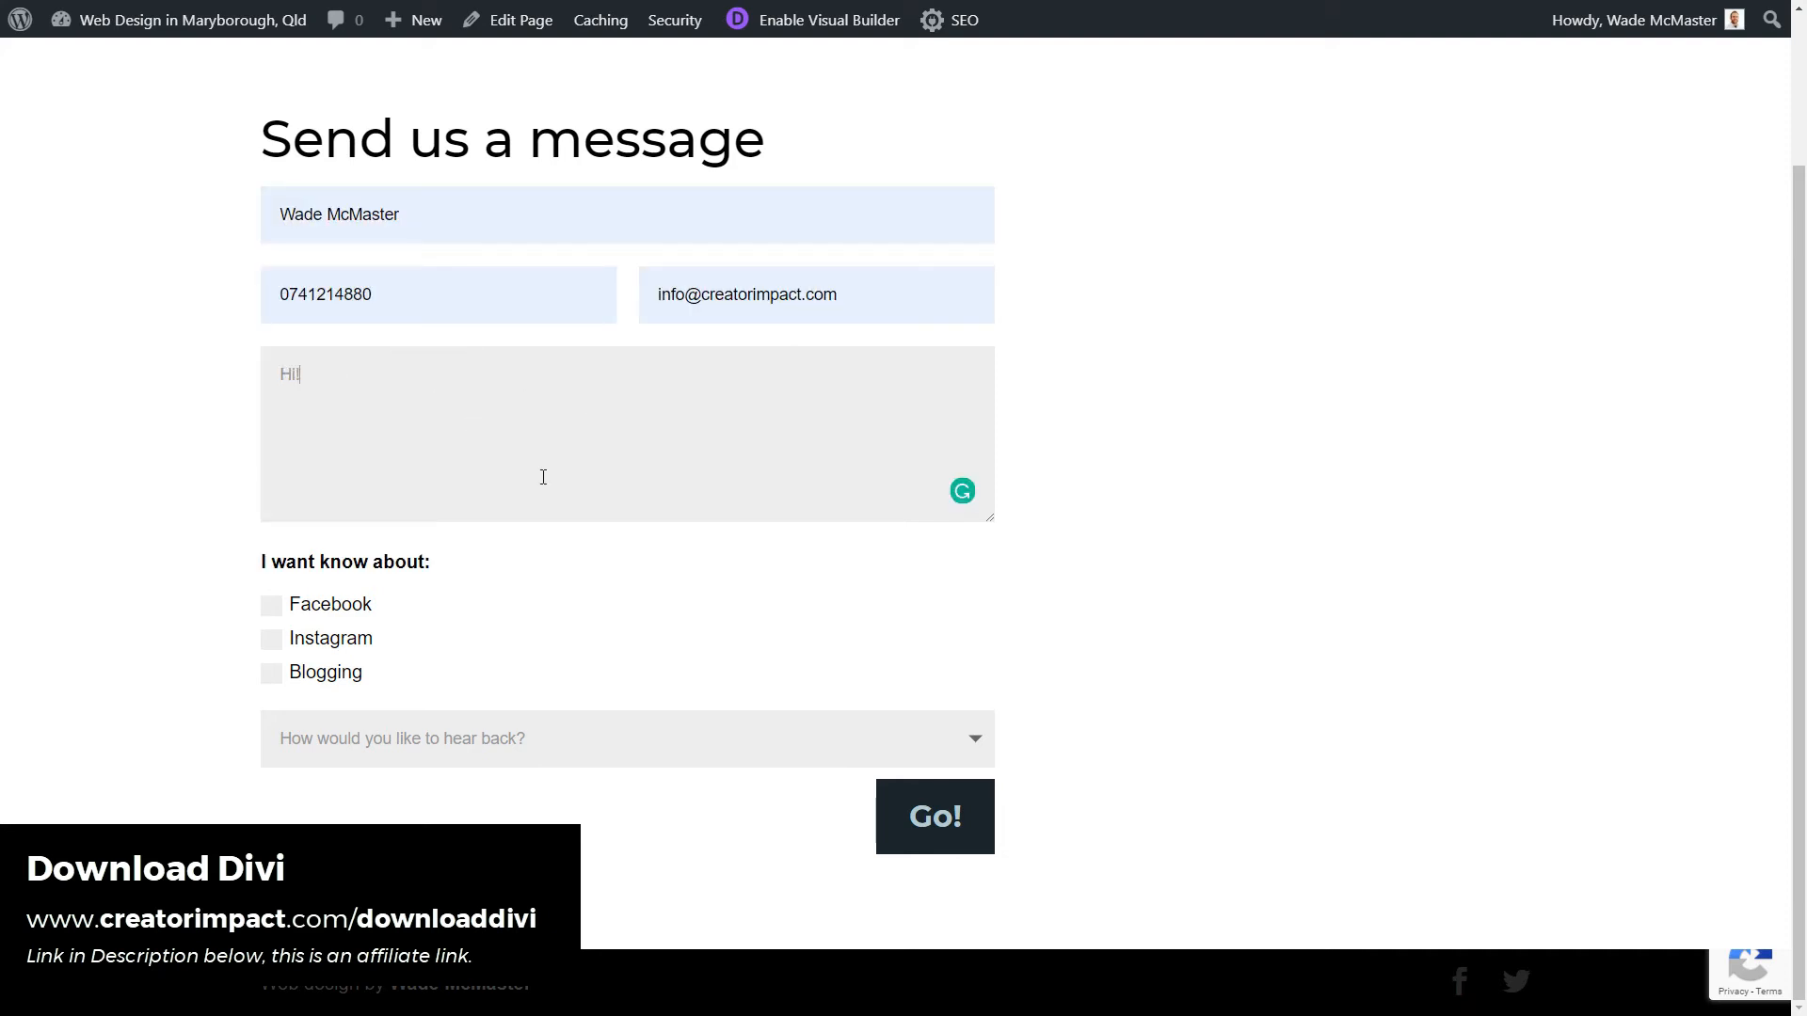
- Test the conditional logic by toggling the Facebook and Instagram checkboxes, and check the choices in the hear-back dropdown
left_click(291, 612)
left_click(280, 608)
left_click(271, 638)
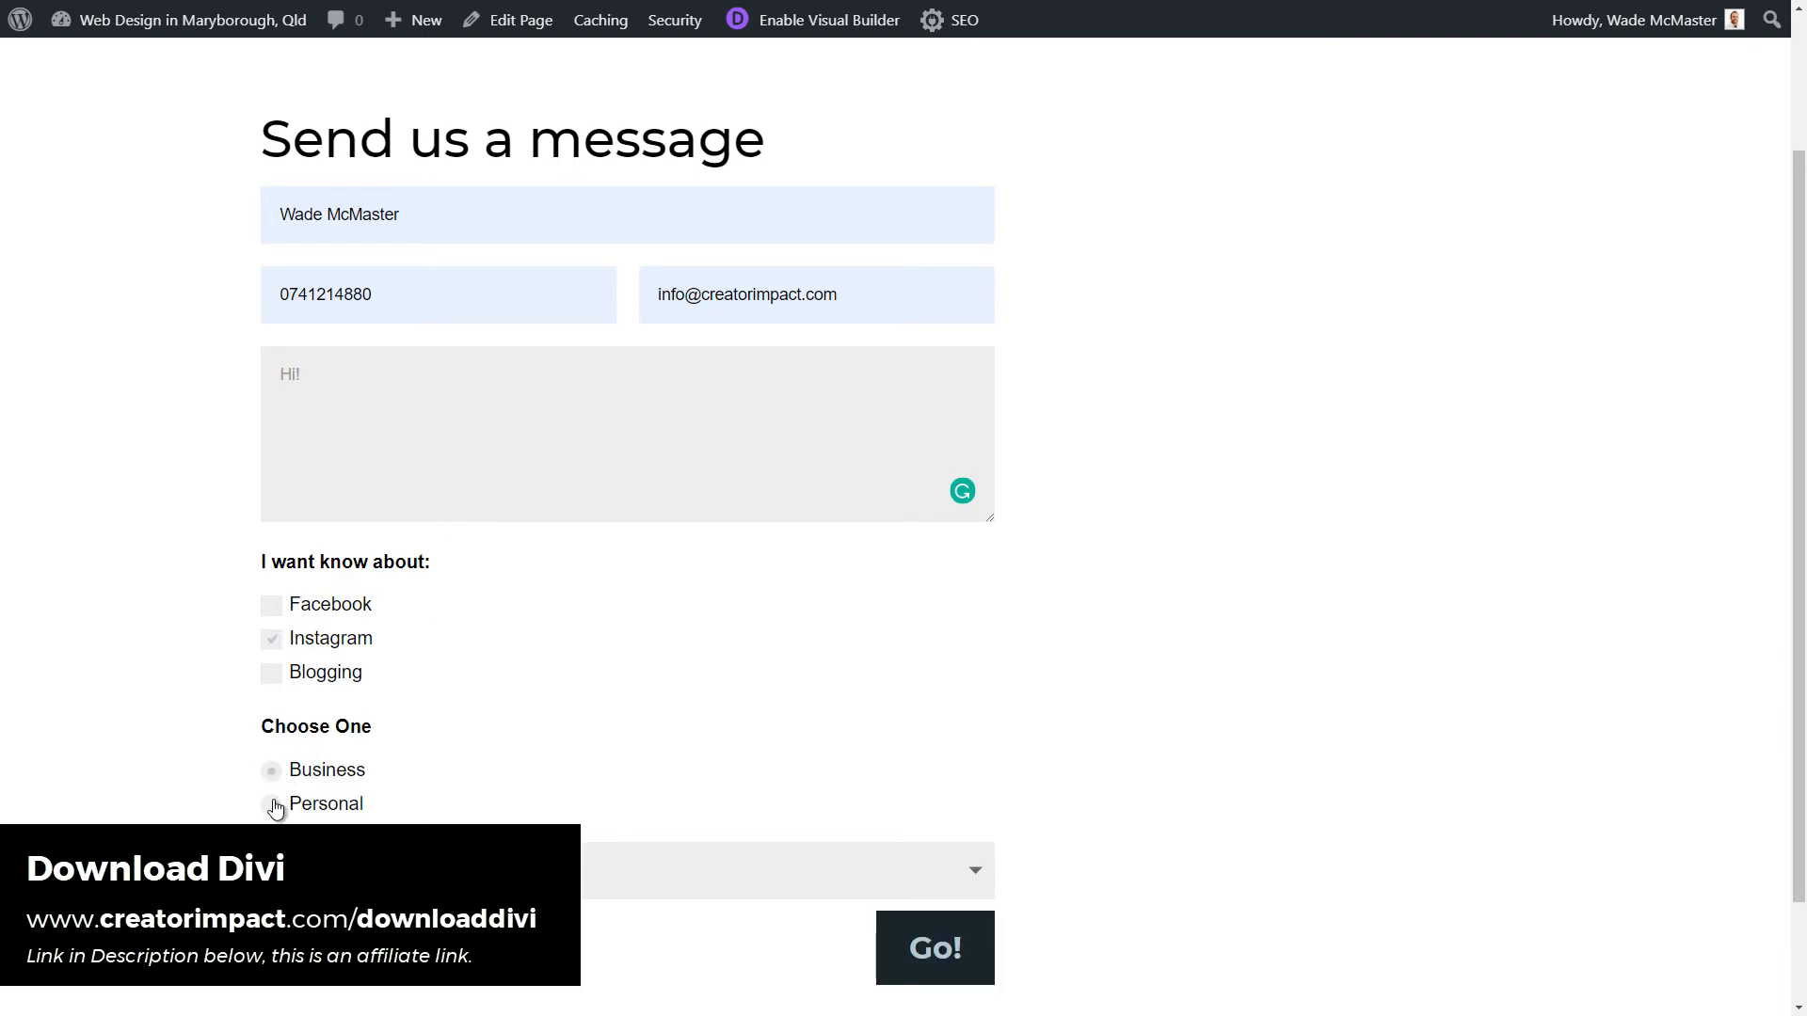
left_click(271, 639)
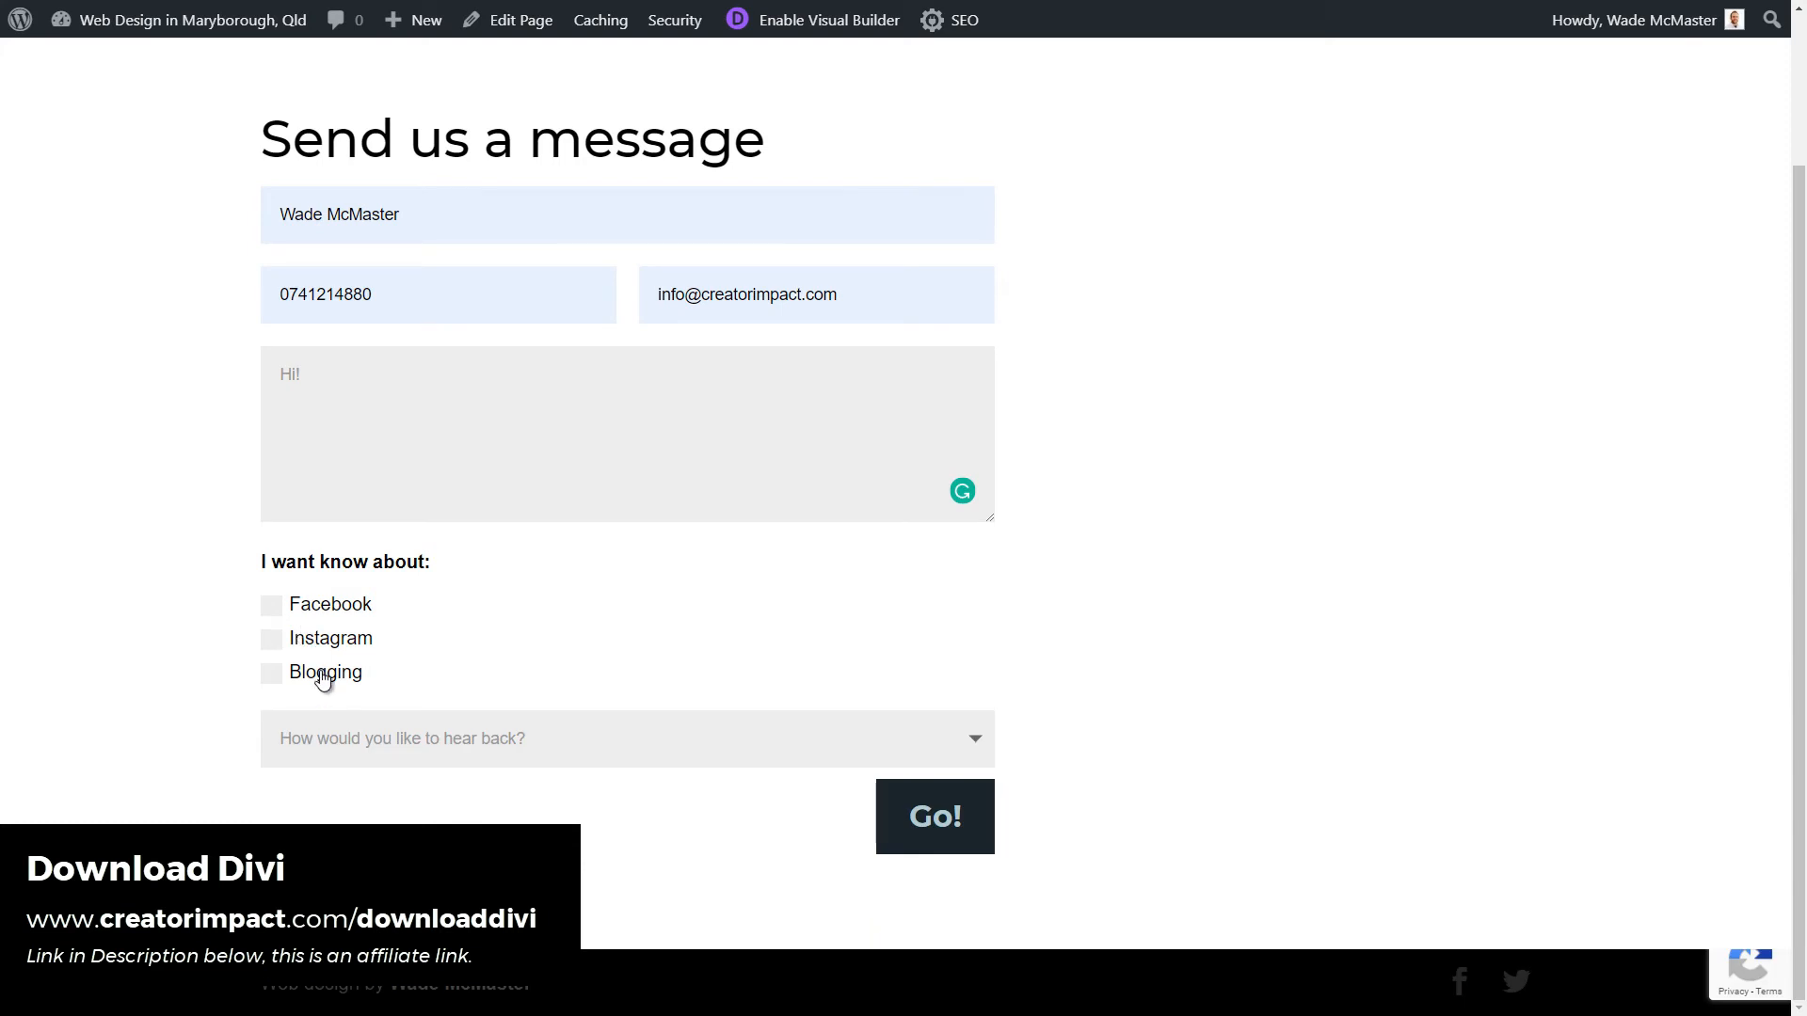
left_click(397, 734)
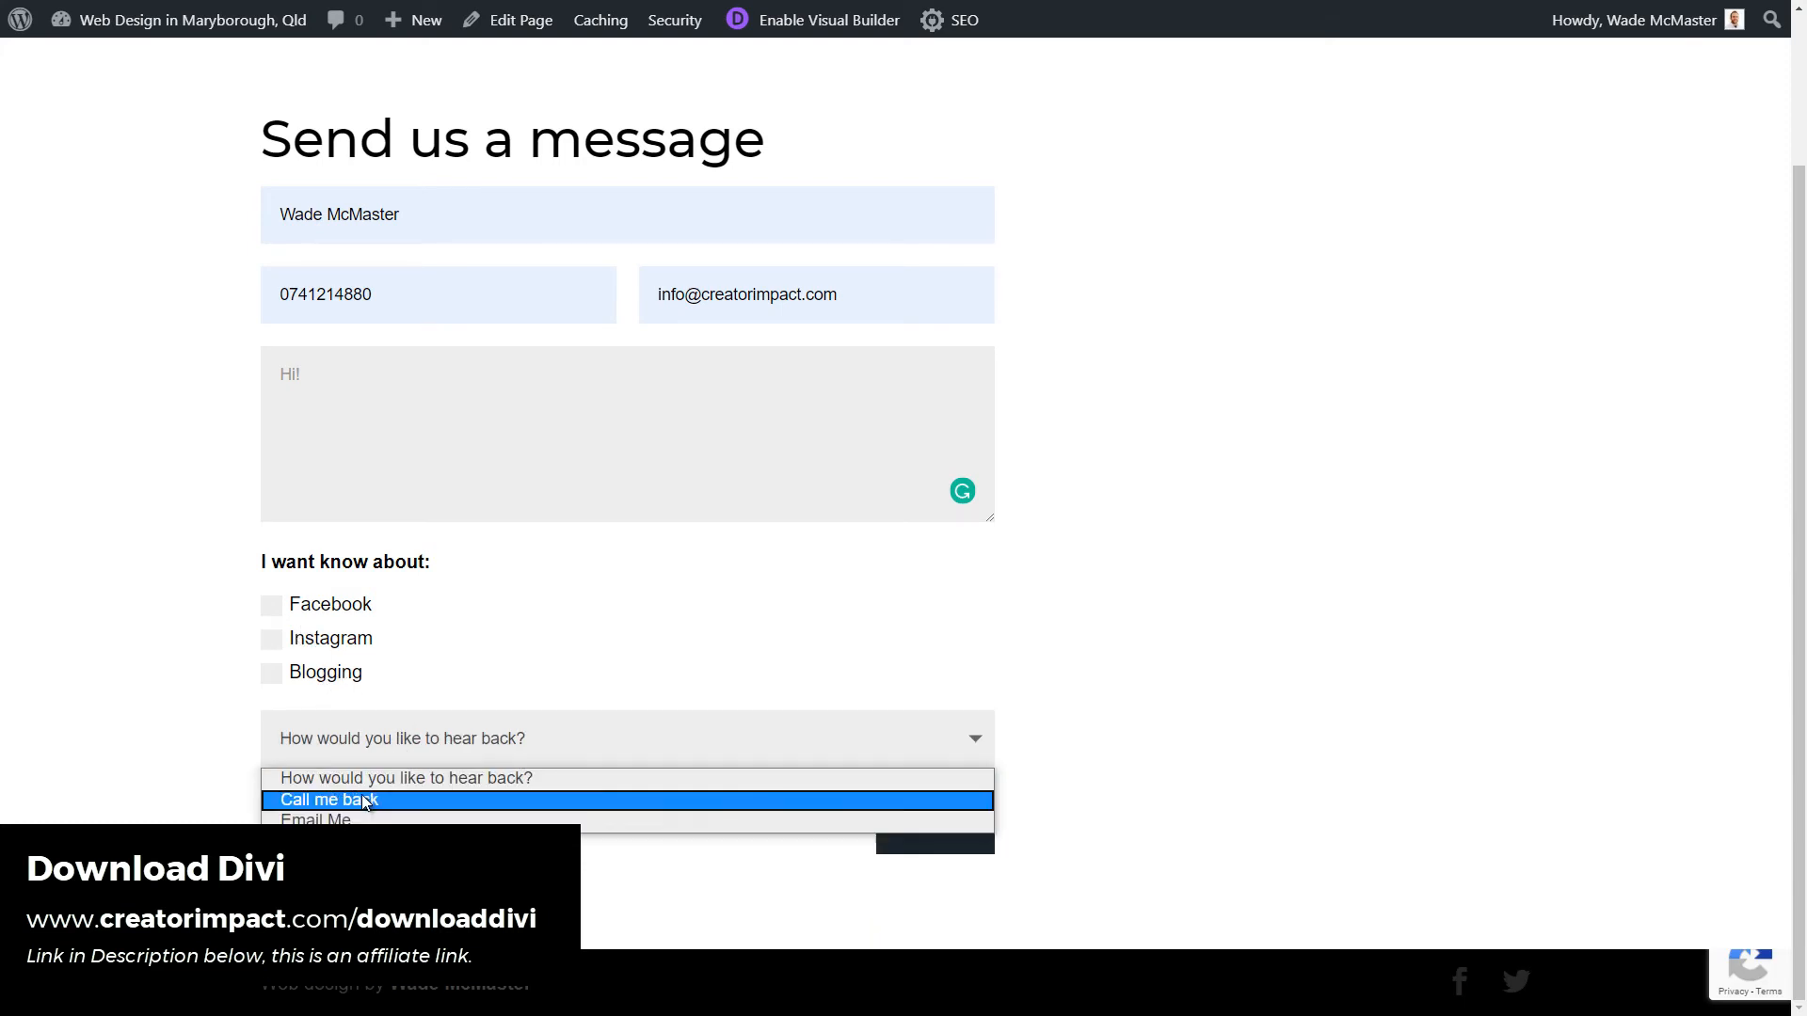
left_click(844, 492)
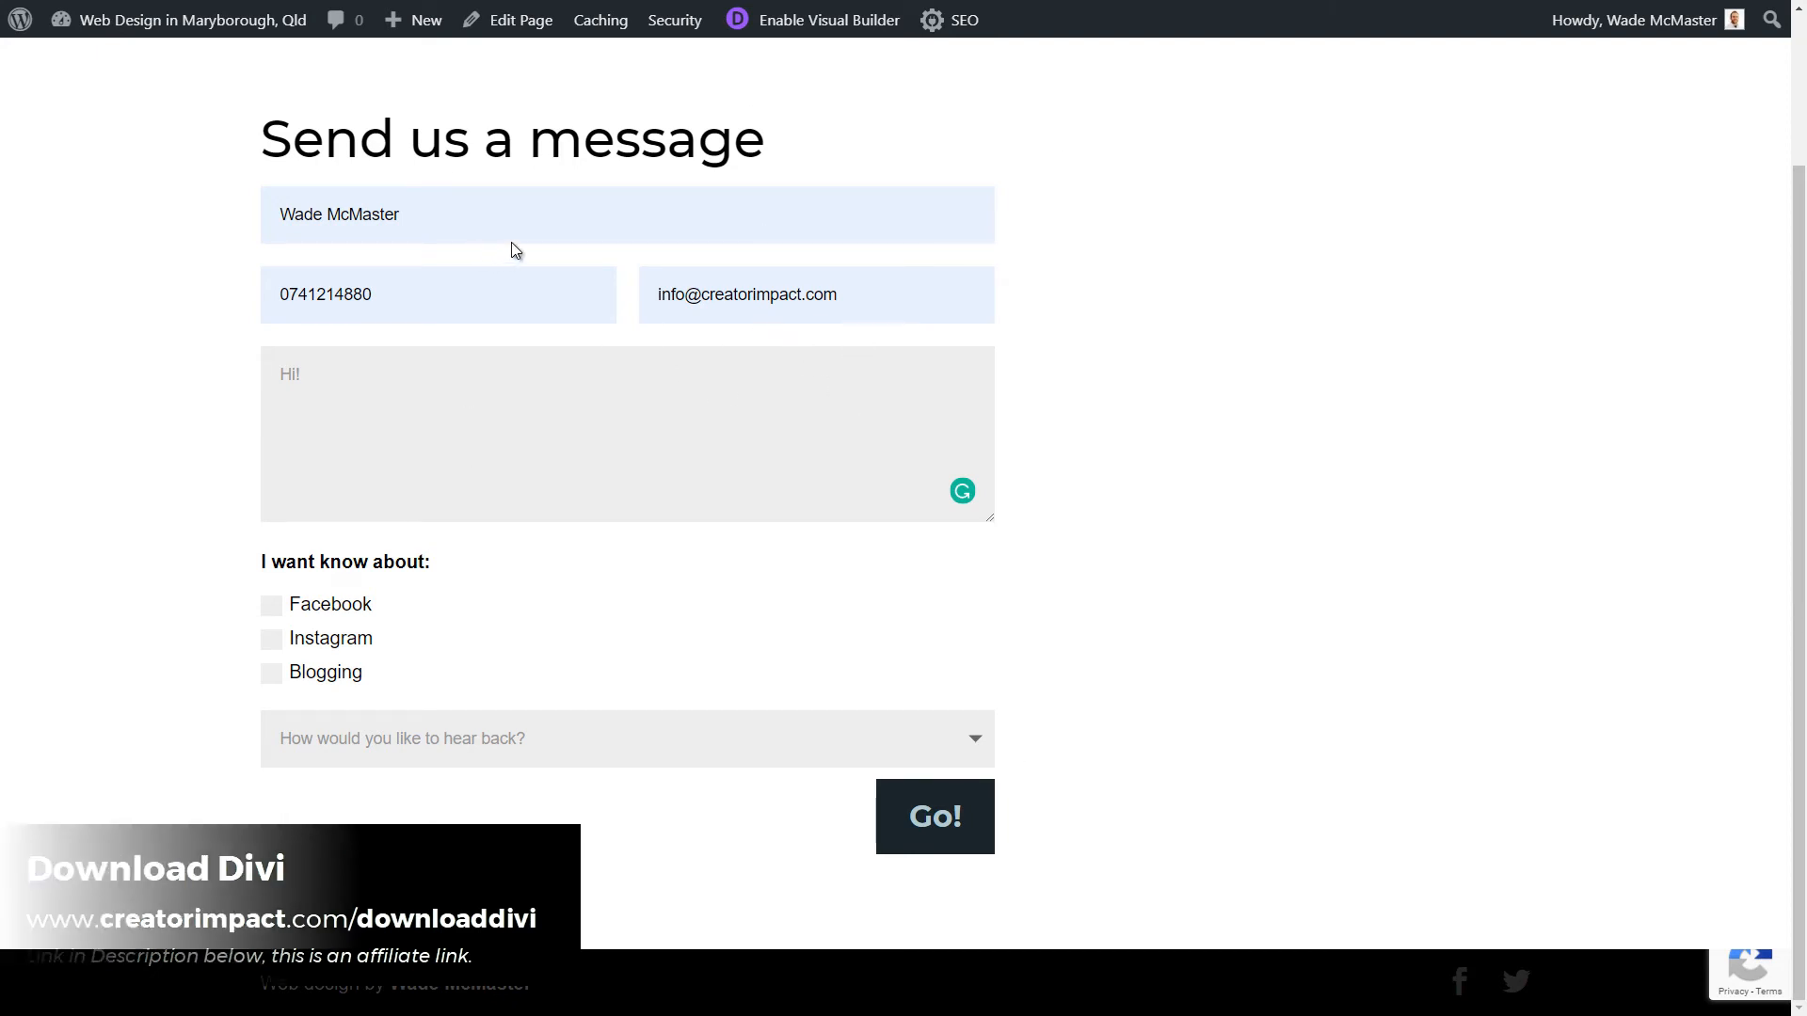
- Reopen the page in the visual builder and open the Fields design options of the contact form
left_click(786, 31)
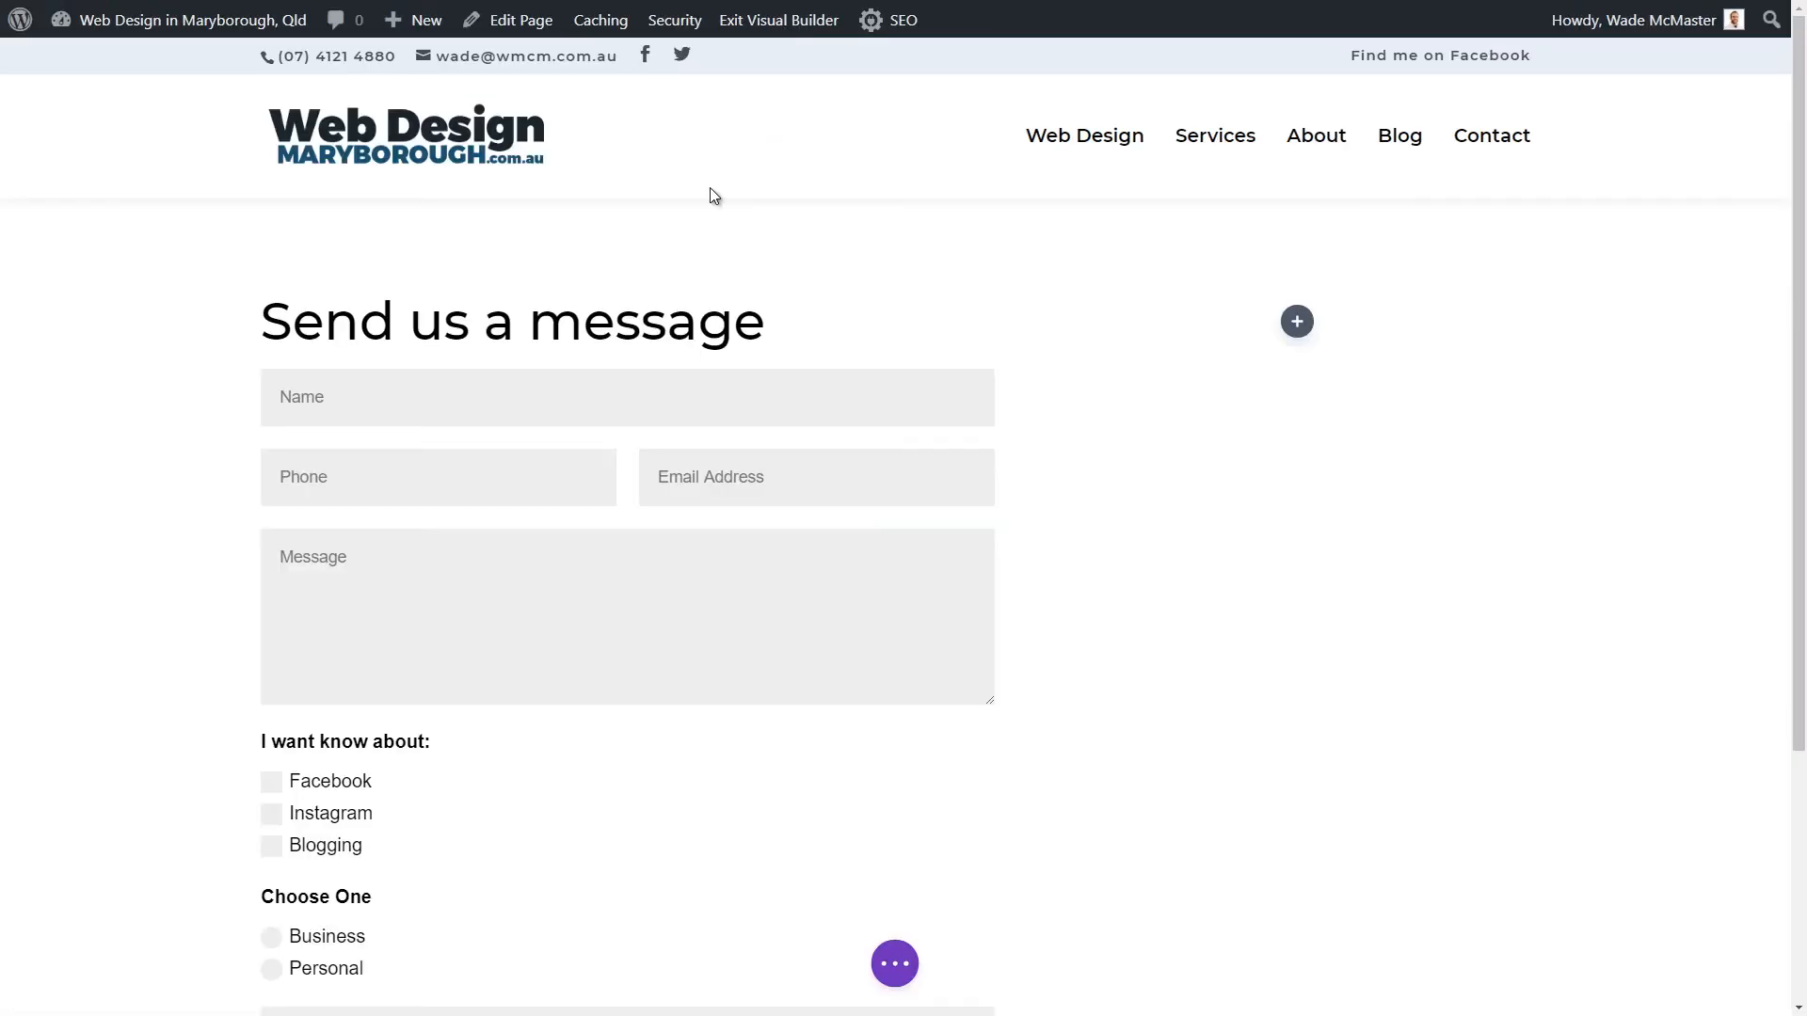
left_click(585, 355)
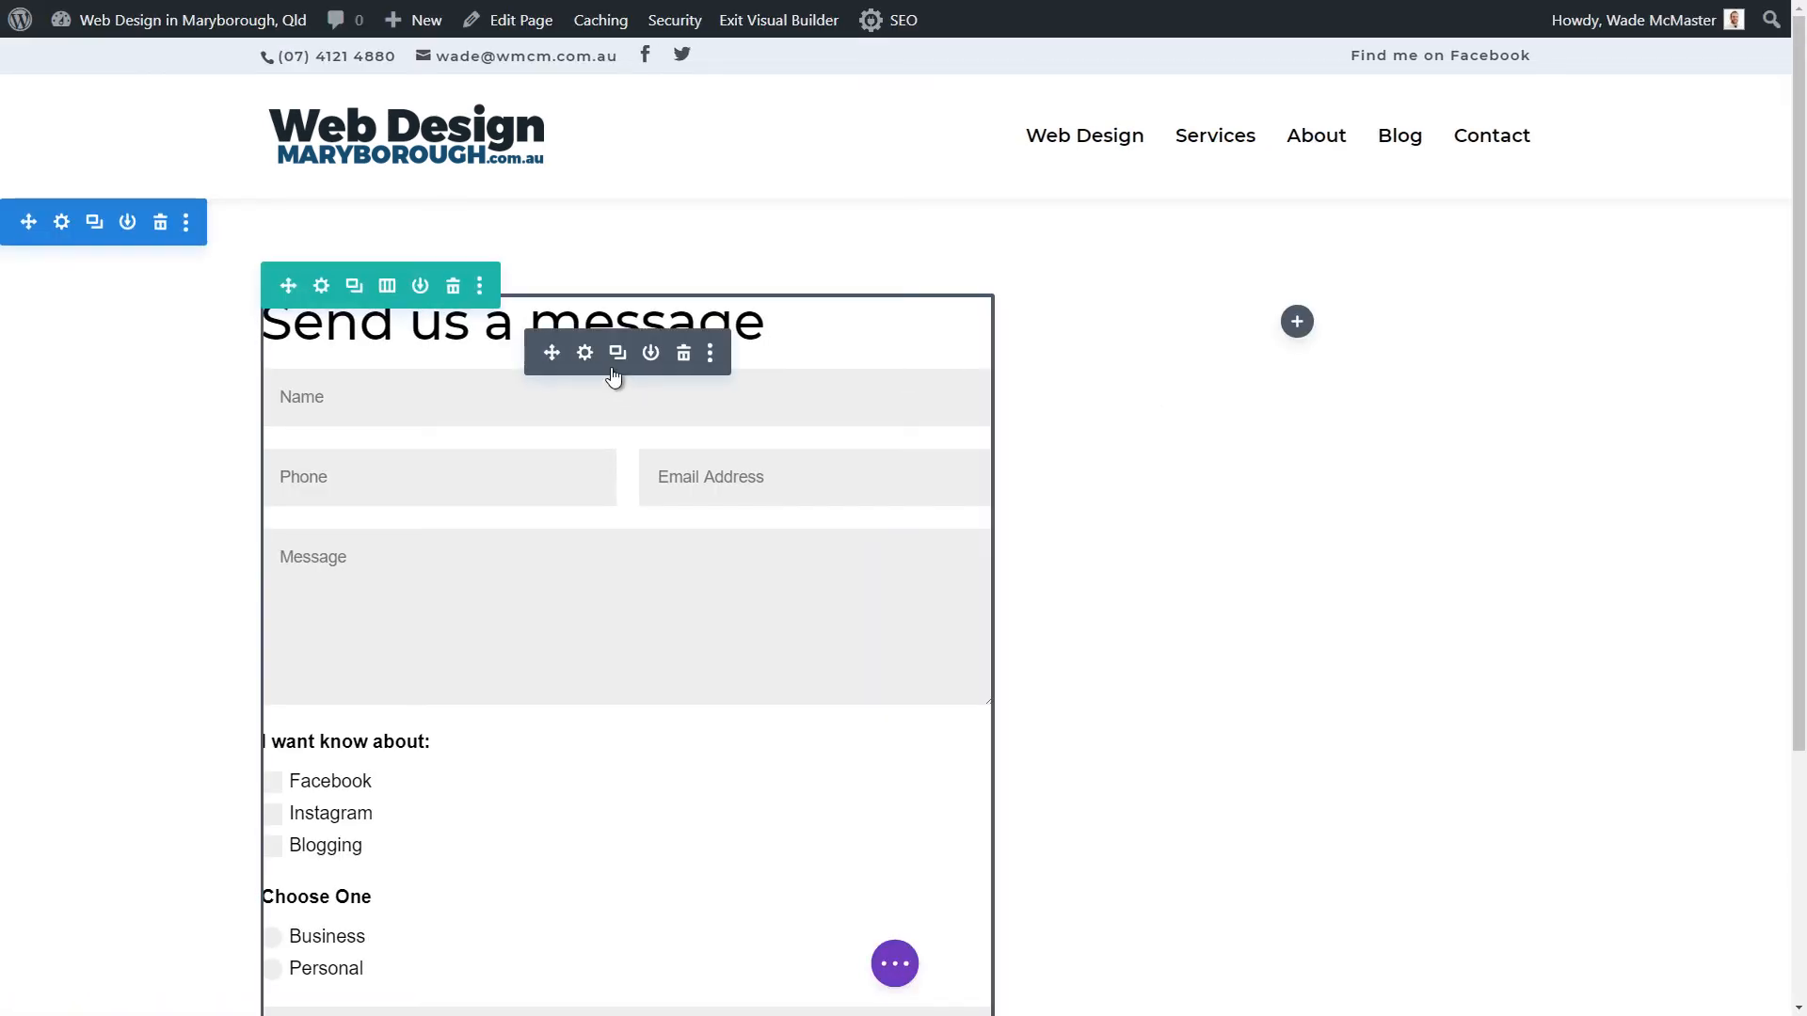
left_click(582, 353)
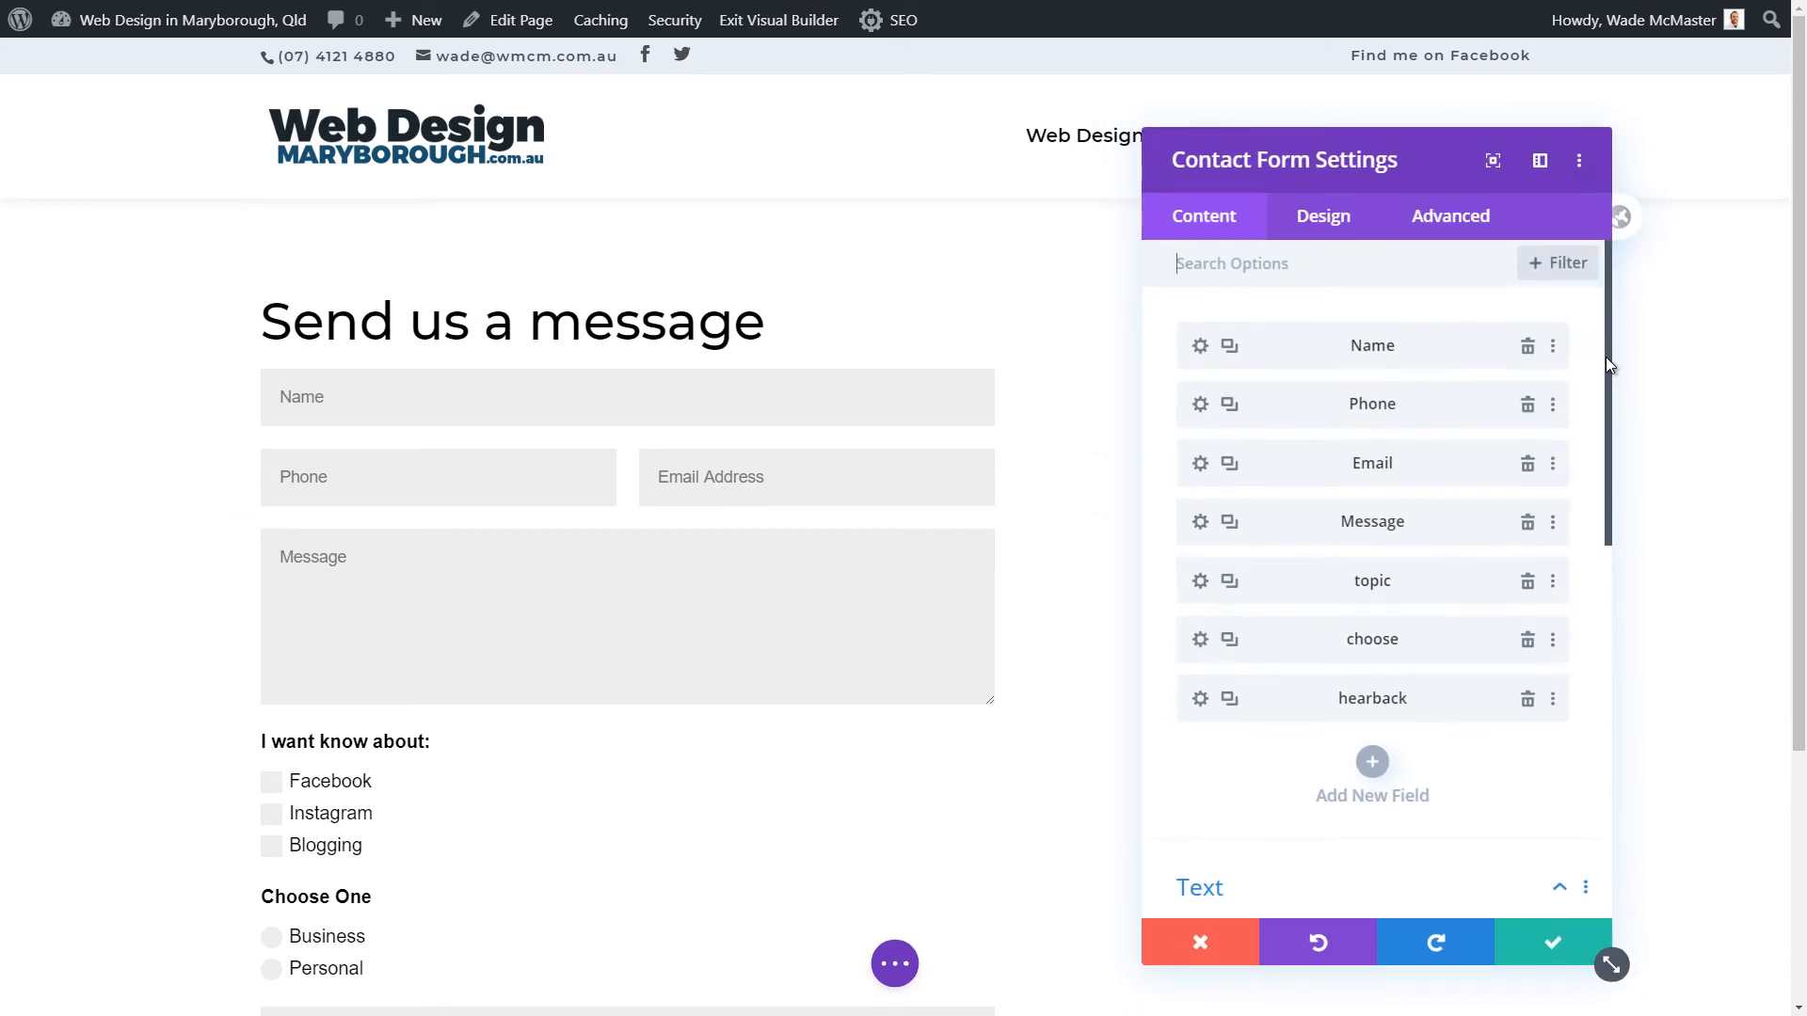
left_click_drag(1607, 365, 1630, 631)
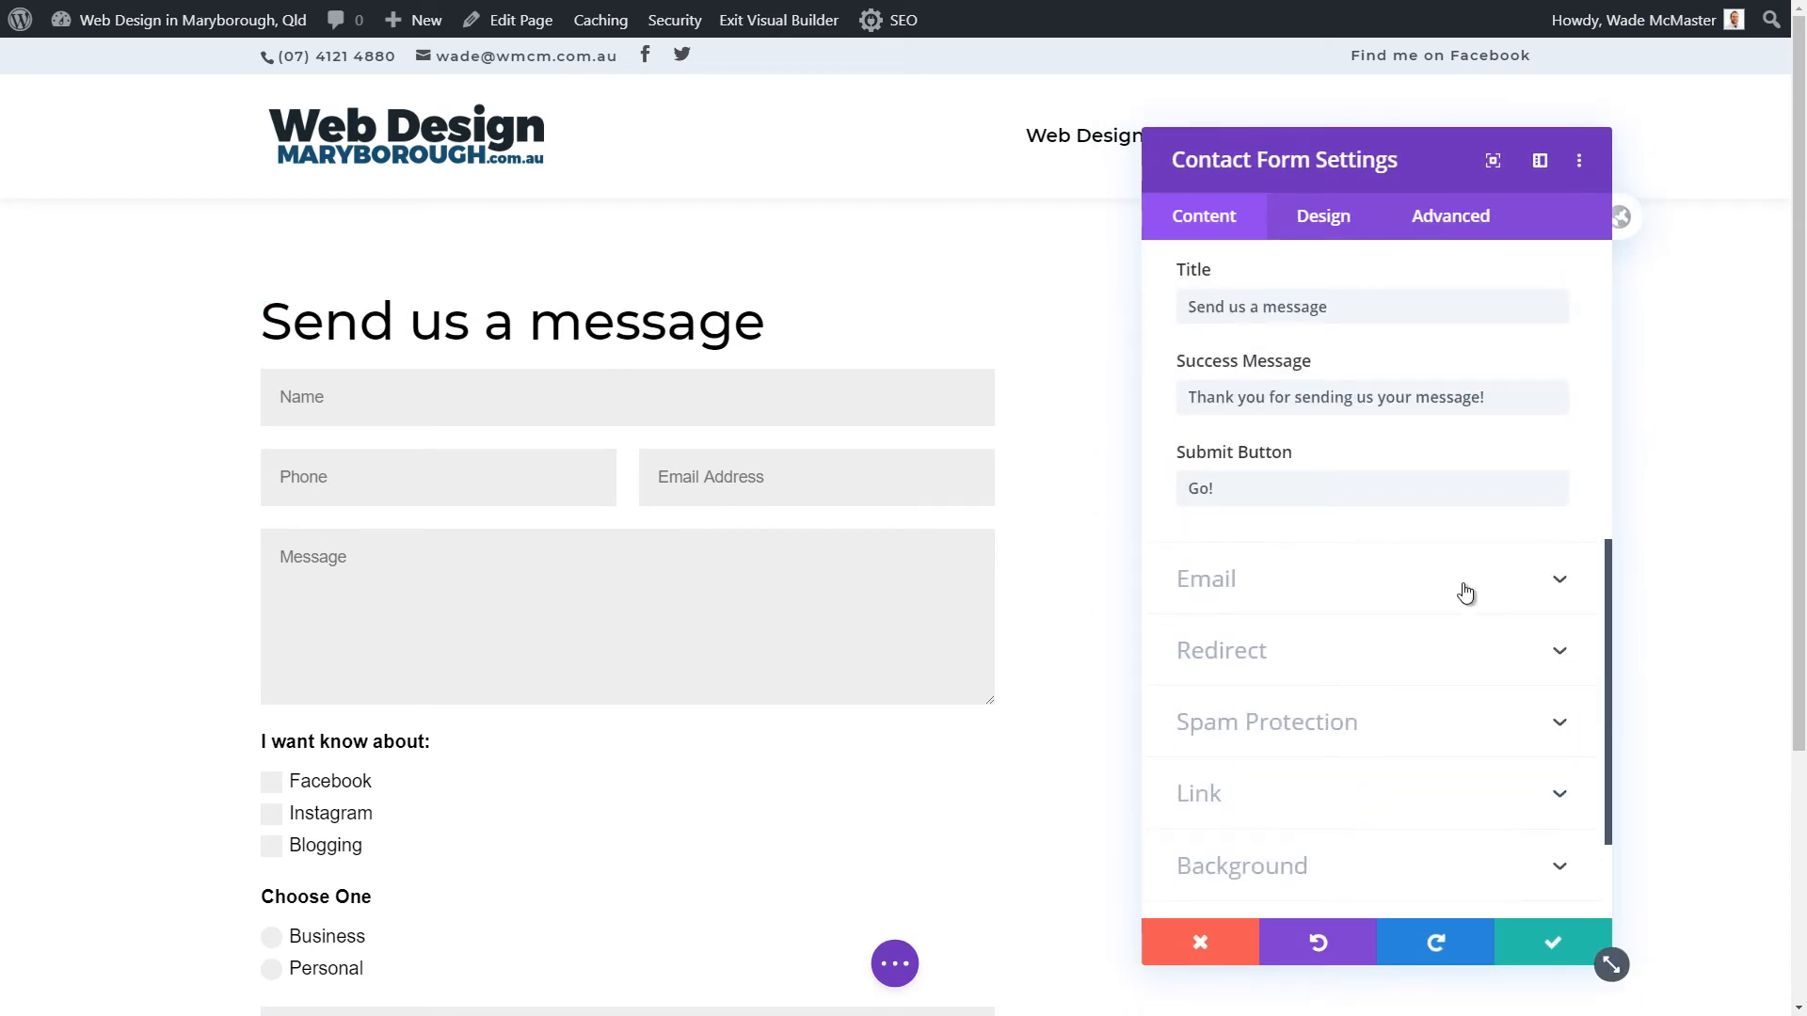
scroll(1459, 593, "down", 2)
scroll(1449, 612, "up", 6)
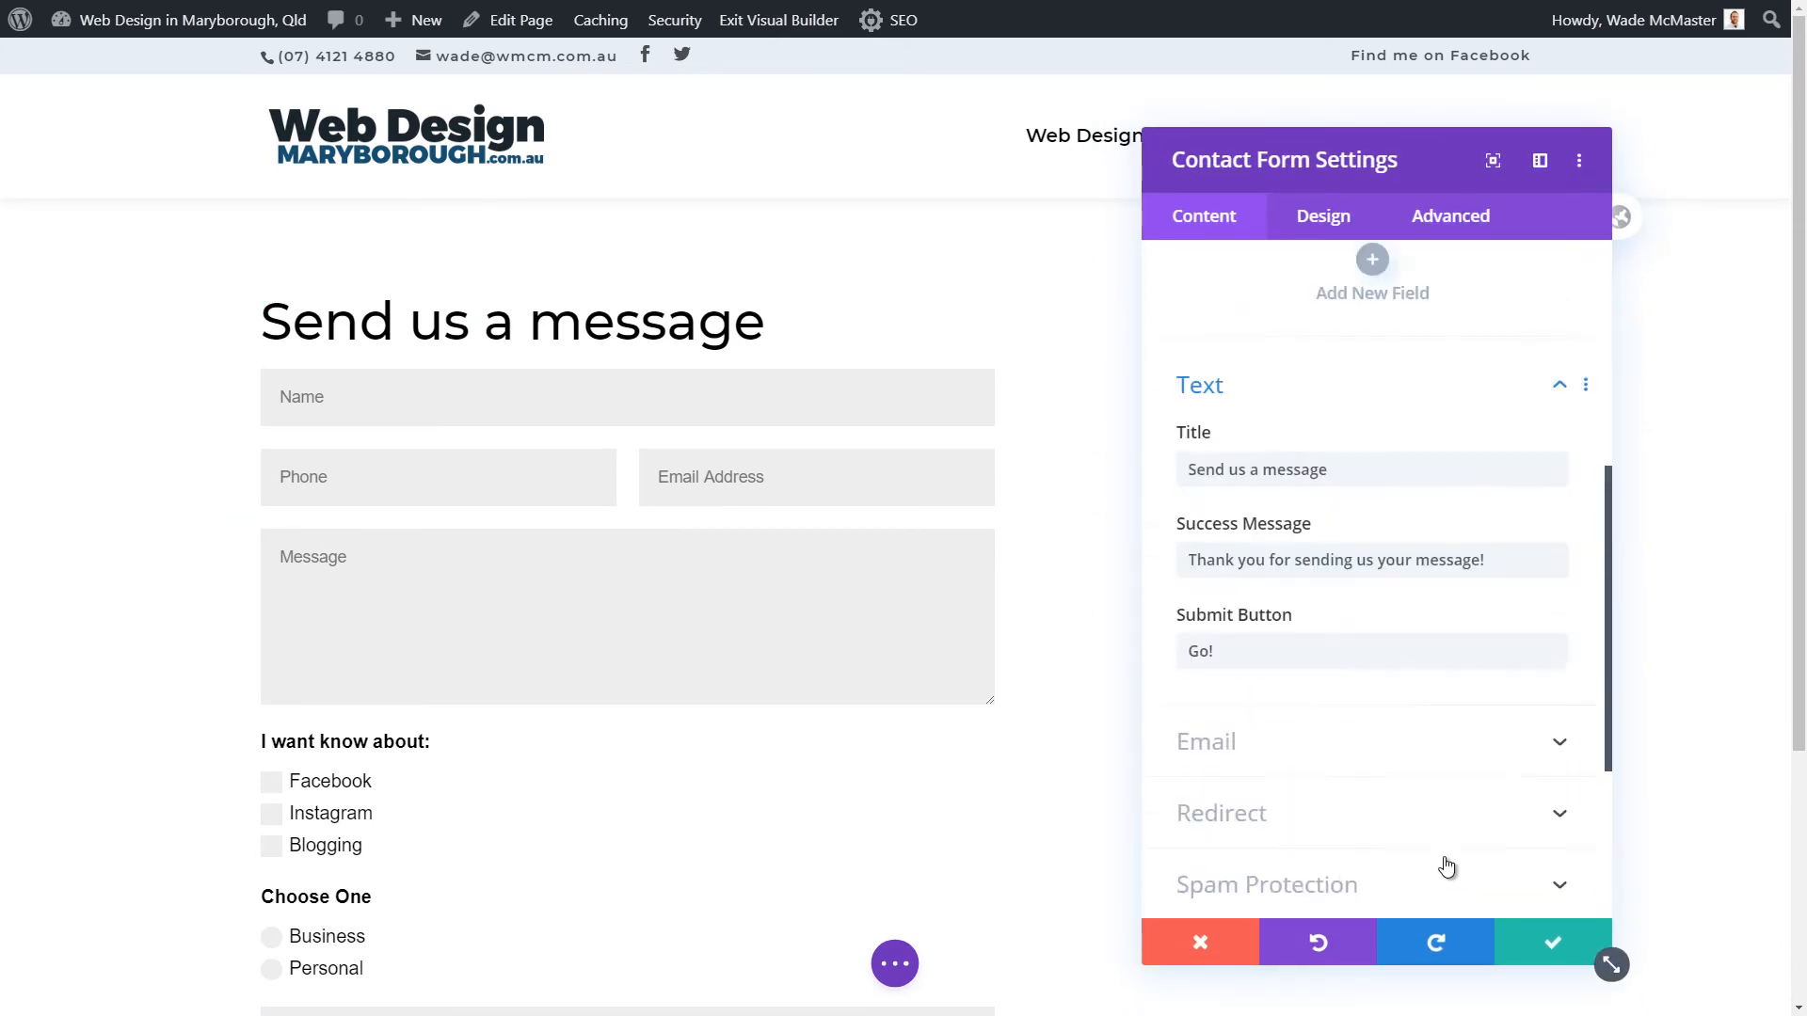
scroll(1398, 640, "down", 5)
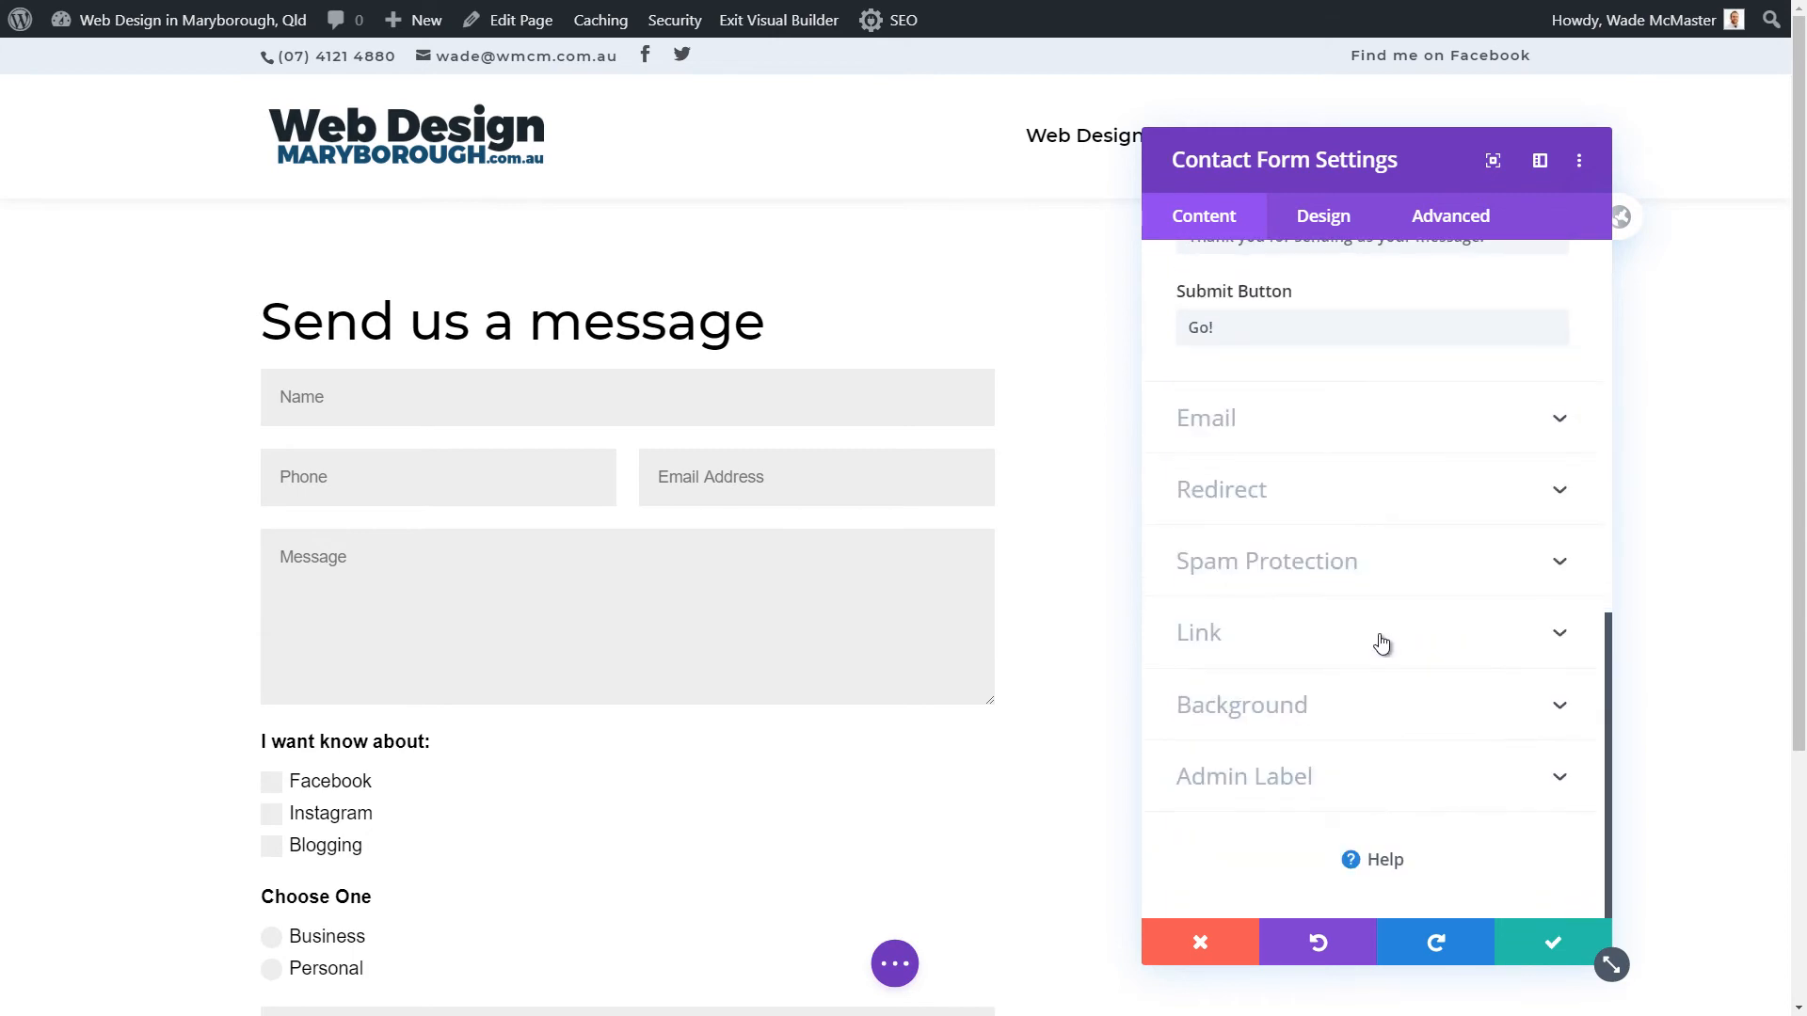
left_click(1310, 237)
left_click(1263, 327)
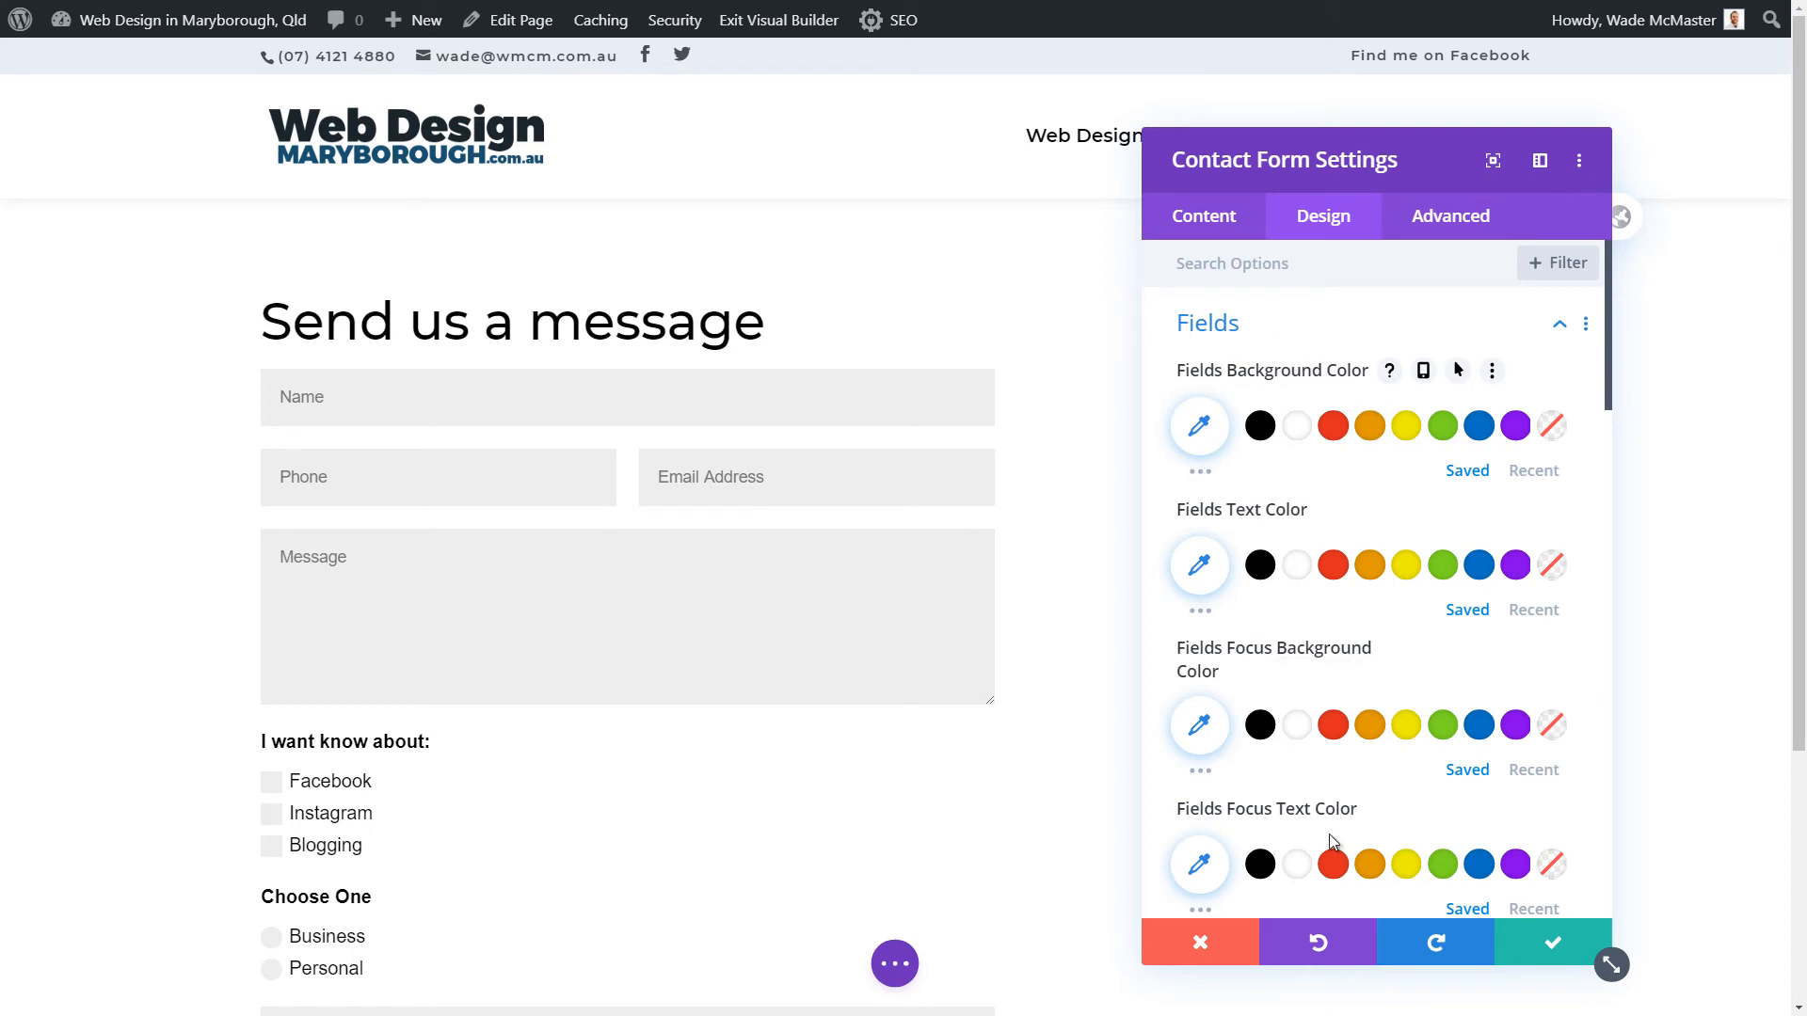
- Try blue and then white as the fields background color, with a yellow focus background tested on the Name and Phone fields
left_click(1478, 426)
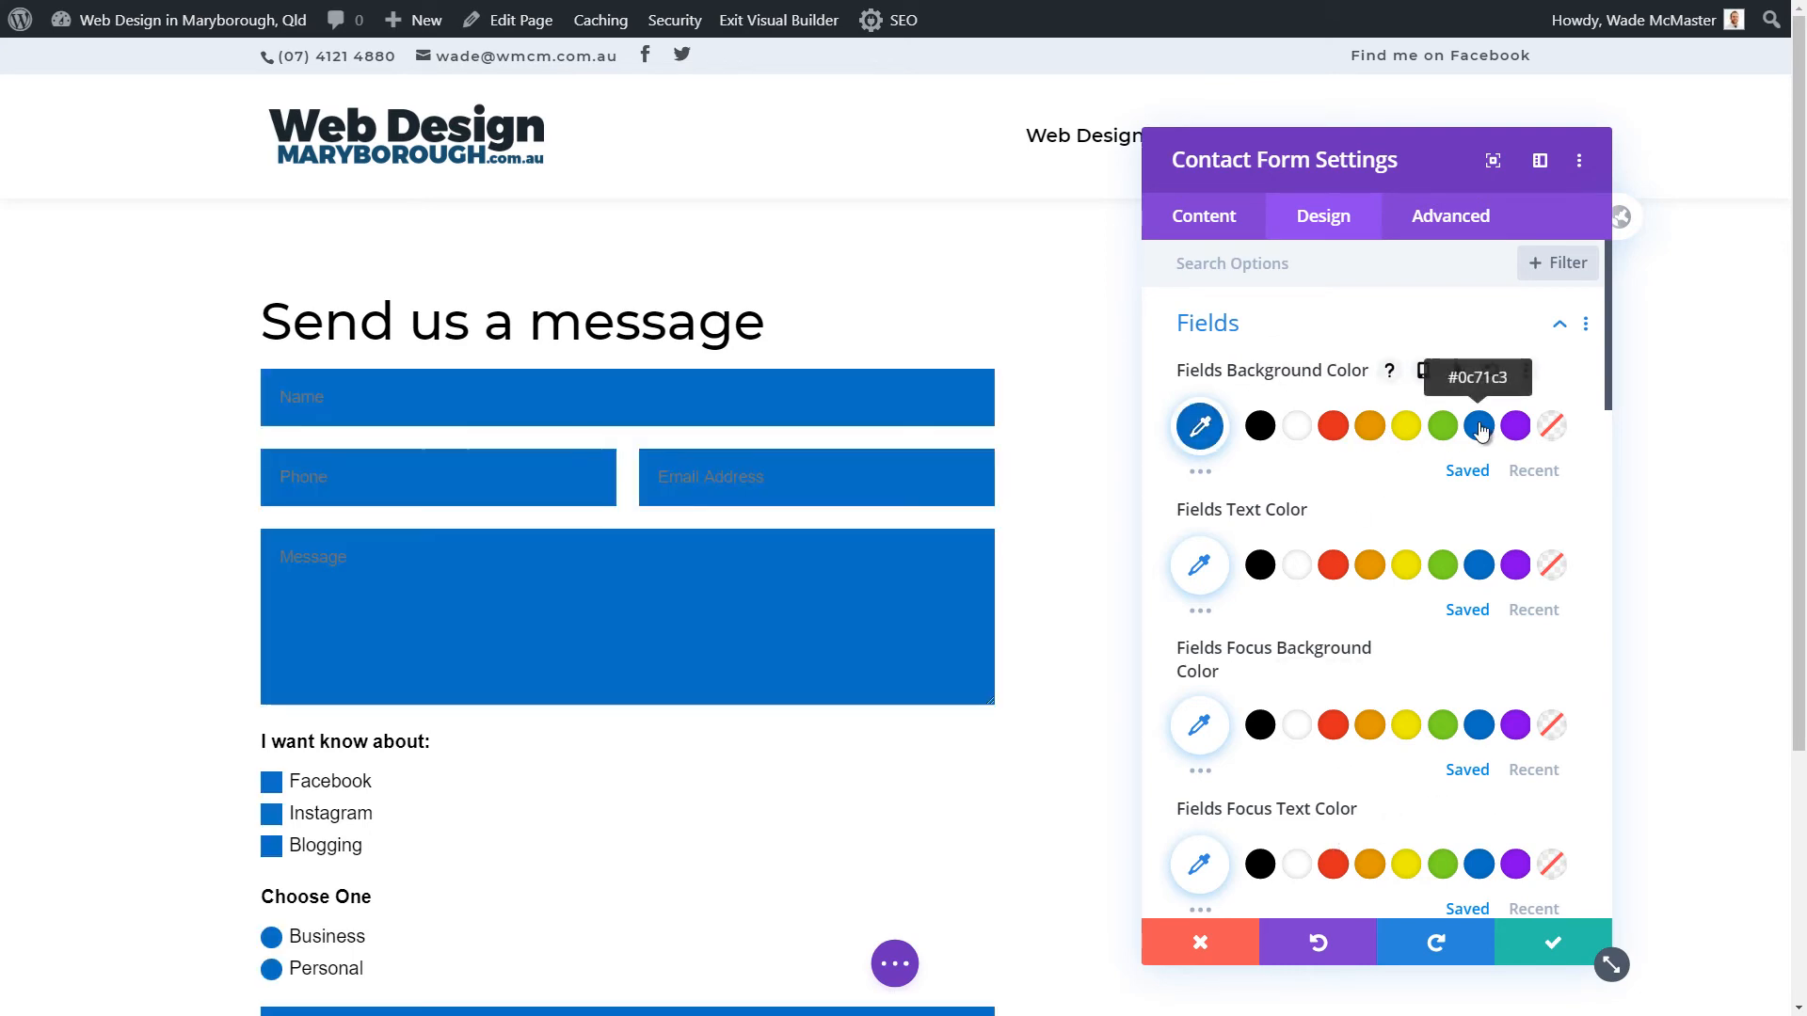
left_click(1295, 428)
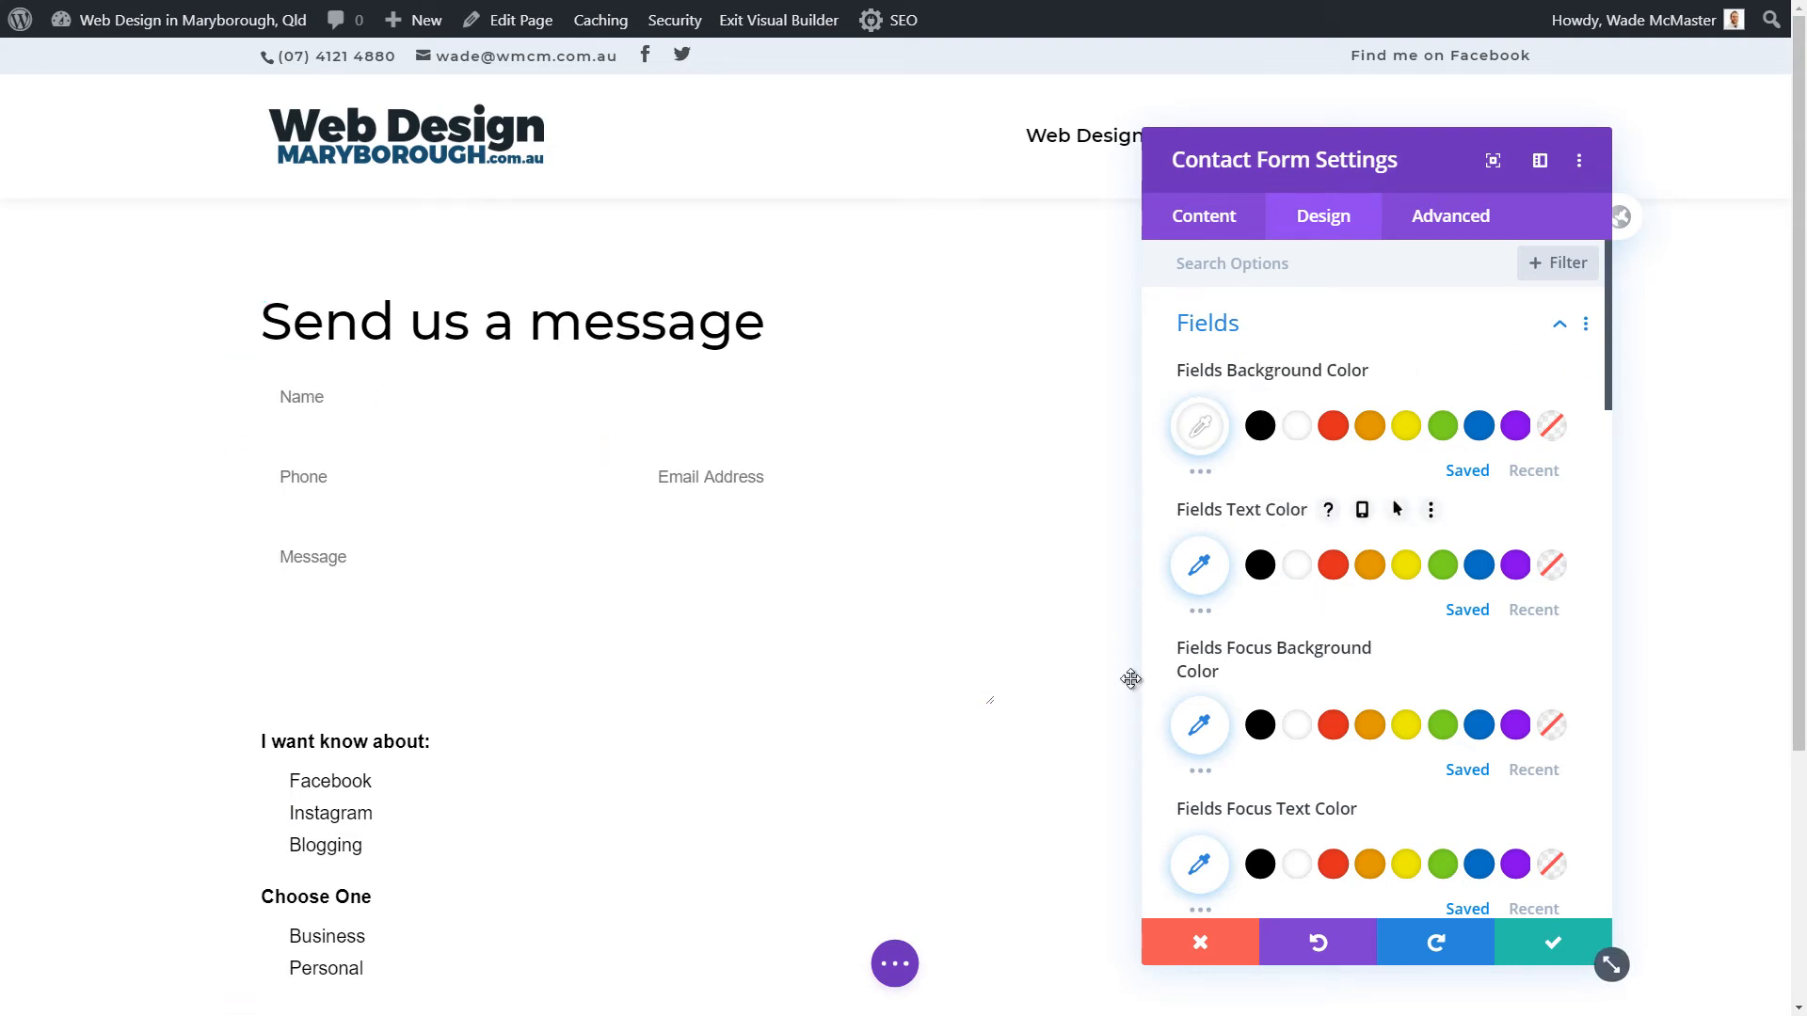
left_click(1403, 727)
left_click(357, 392)
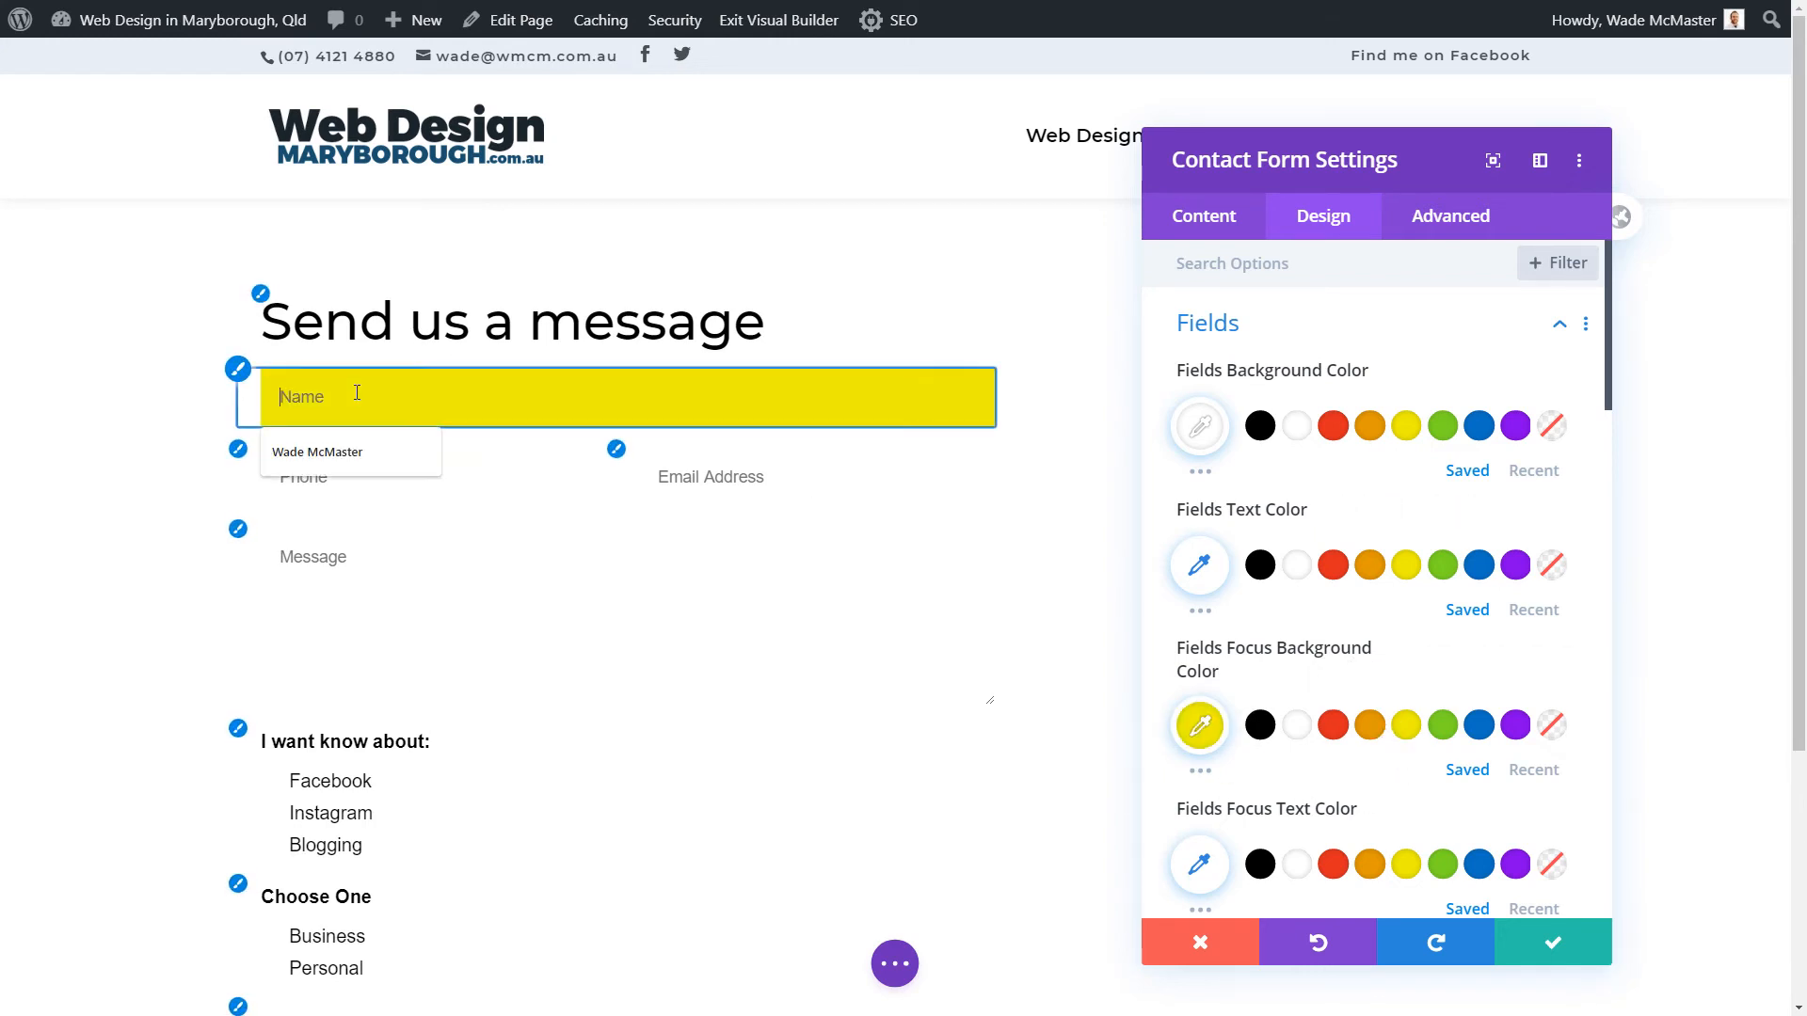
left_click(470, 489)
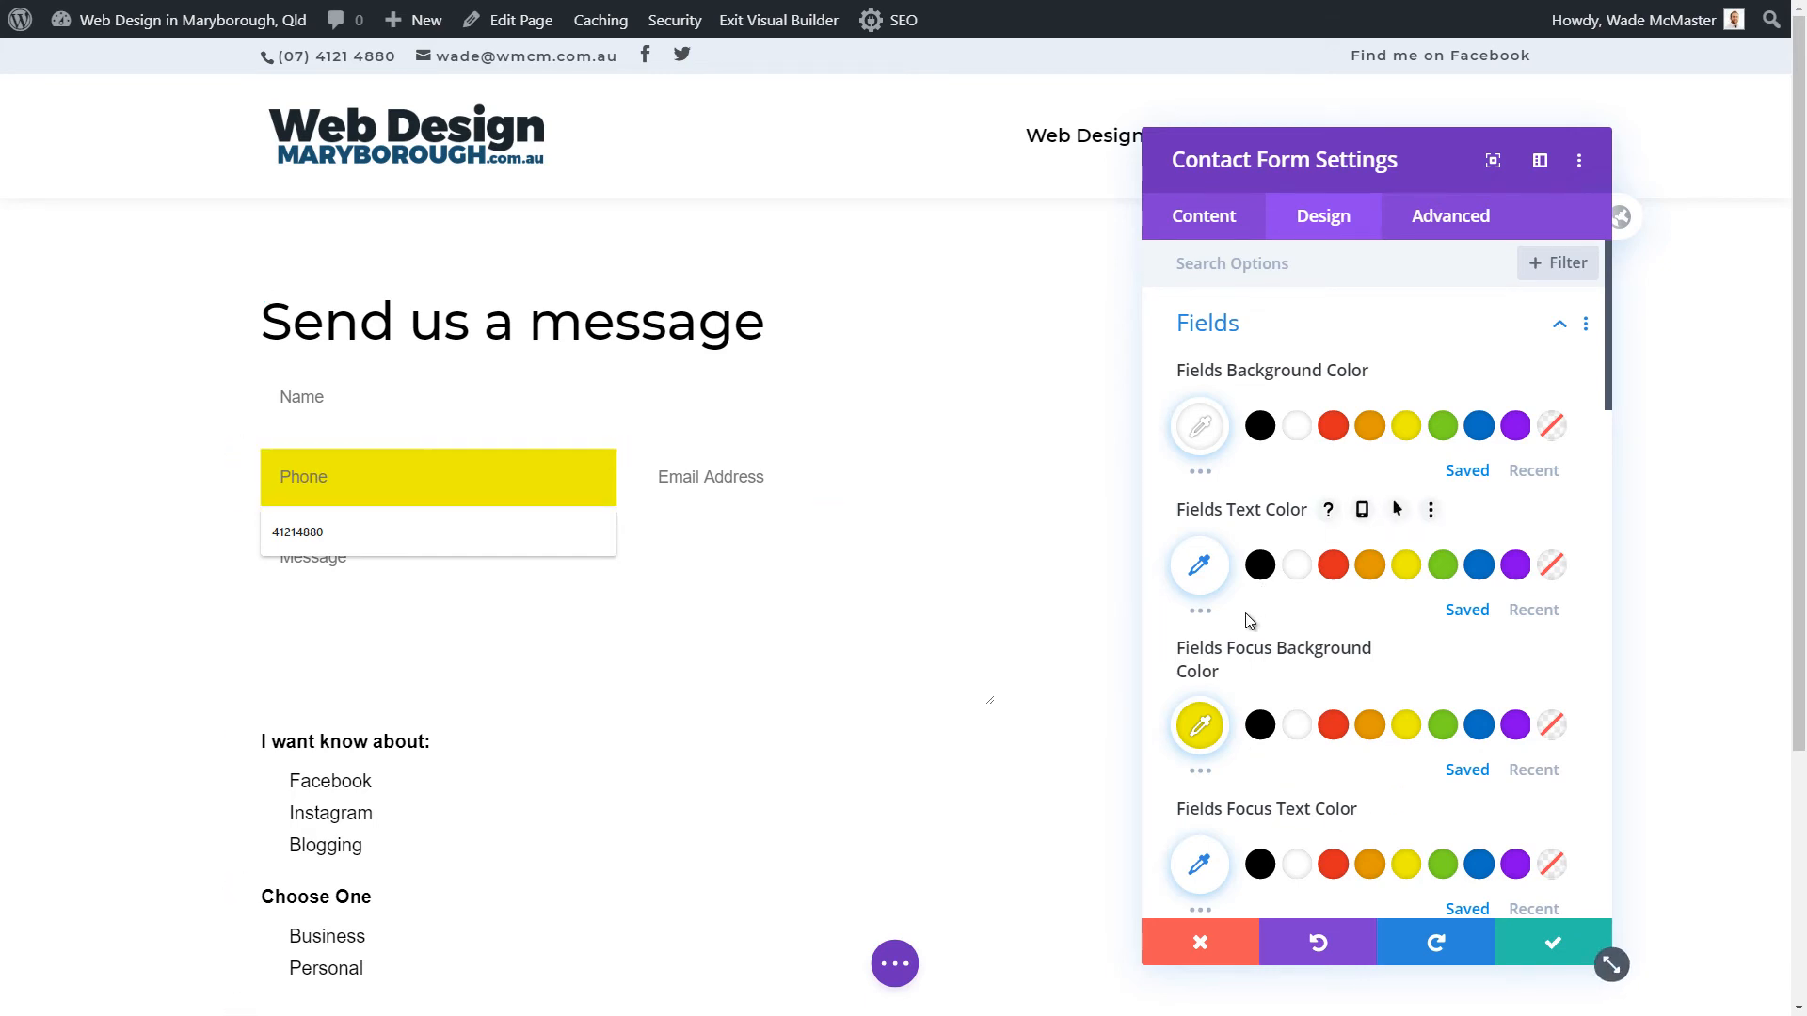
- Set the fields focus text color to red (#e02b20) and test it on the form's input fields
scroll(1233, 720, "down", 1)
left_click(1333, 769)
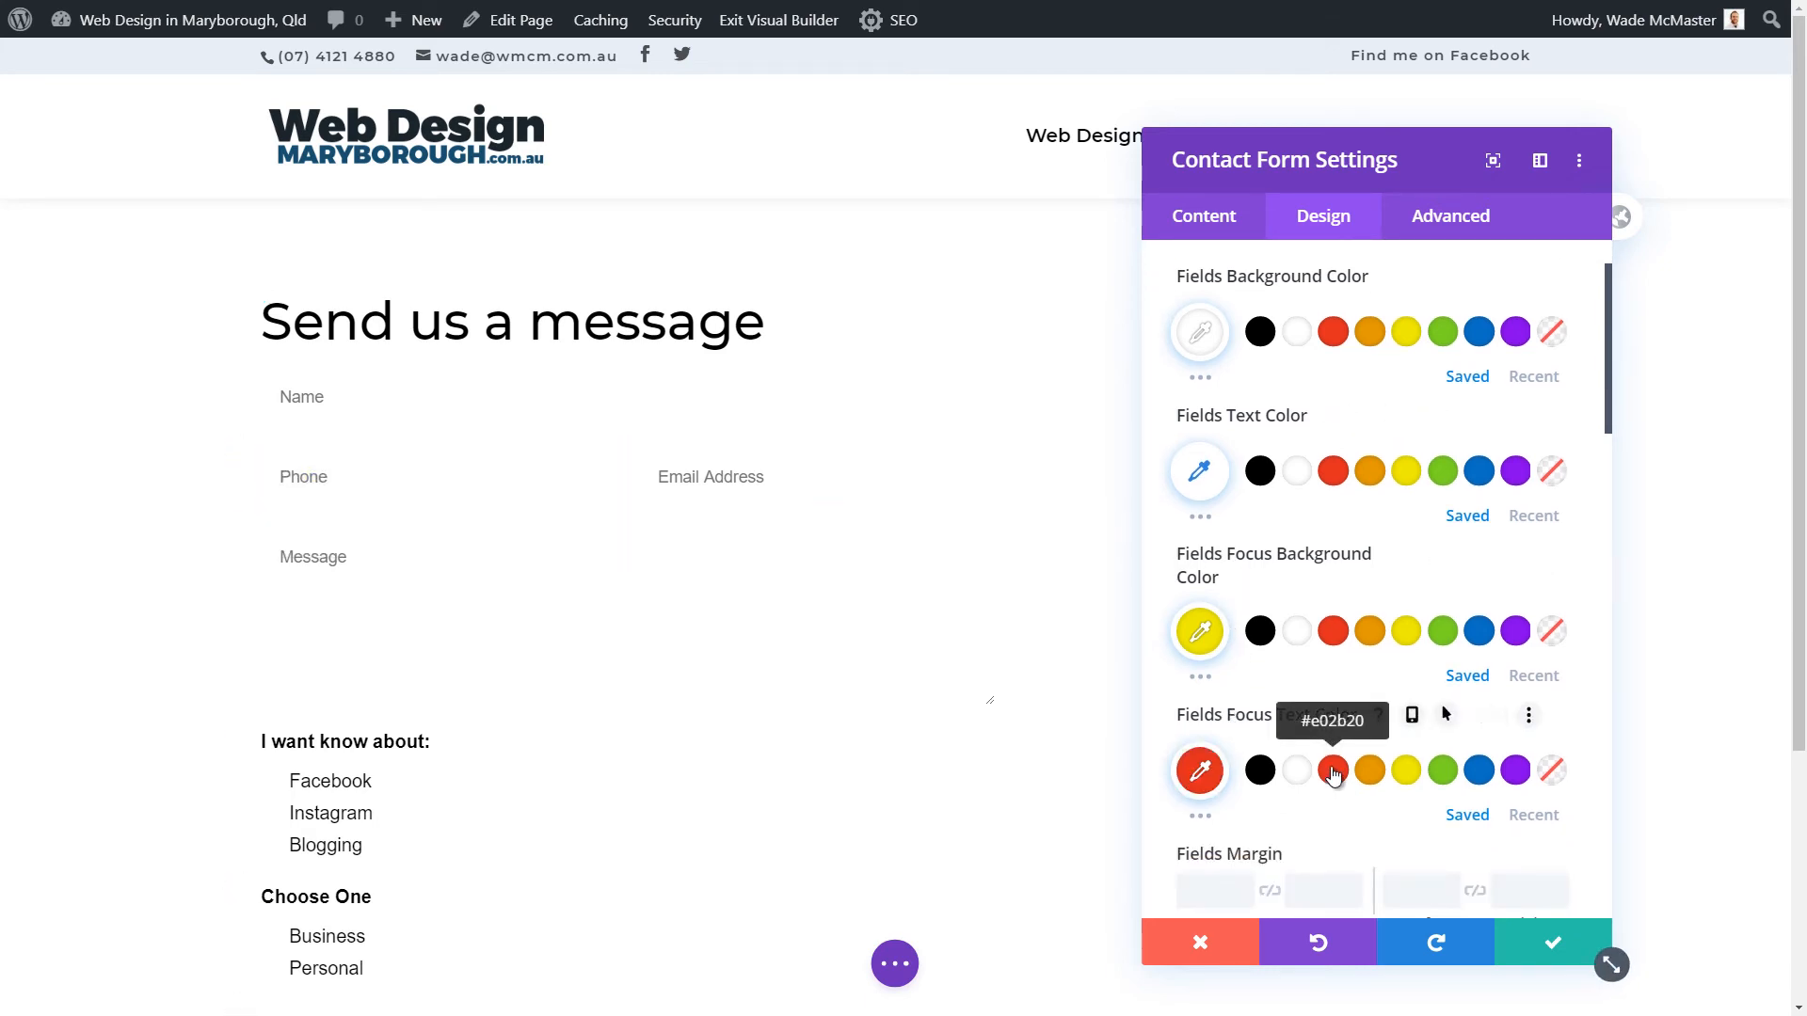
left_click(349, 480)
left_click(355, 400)
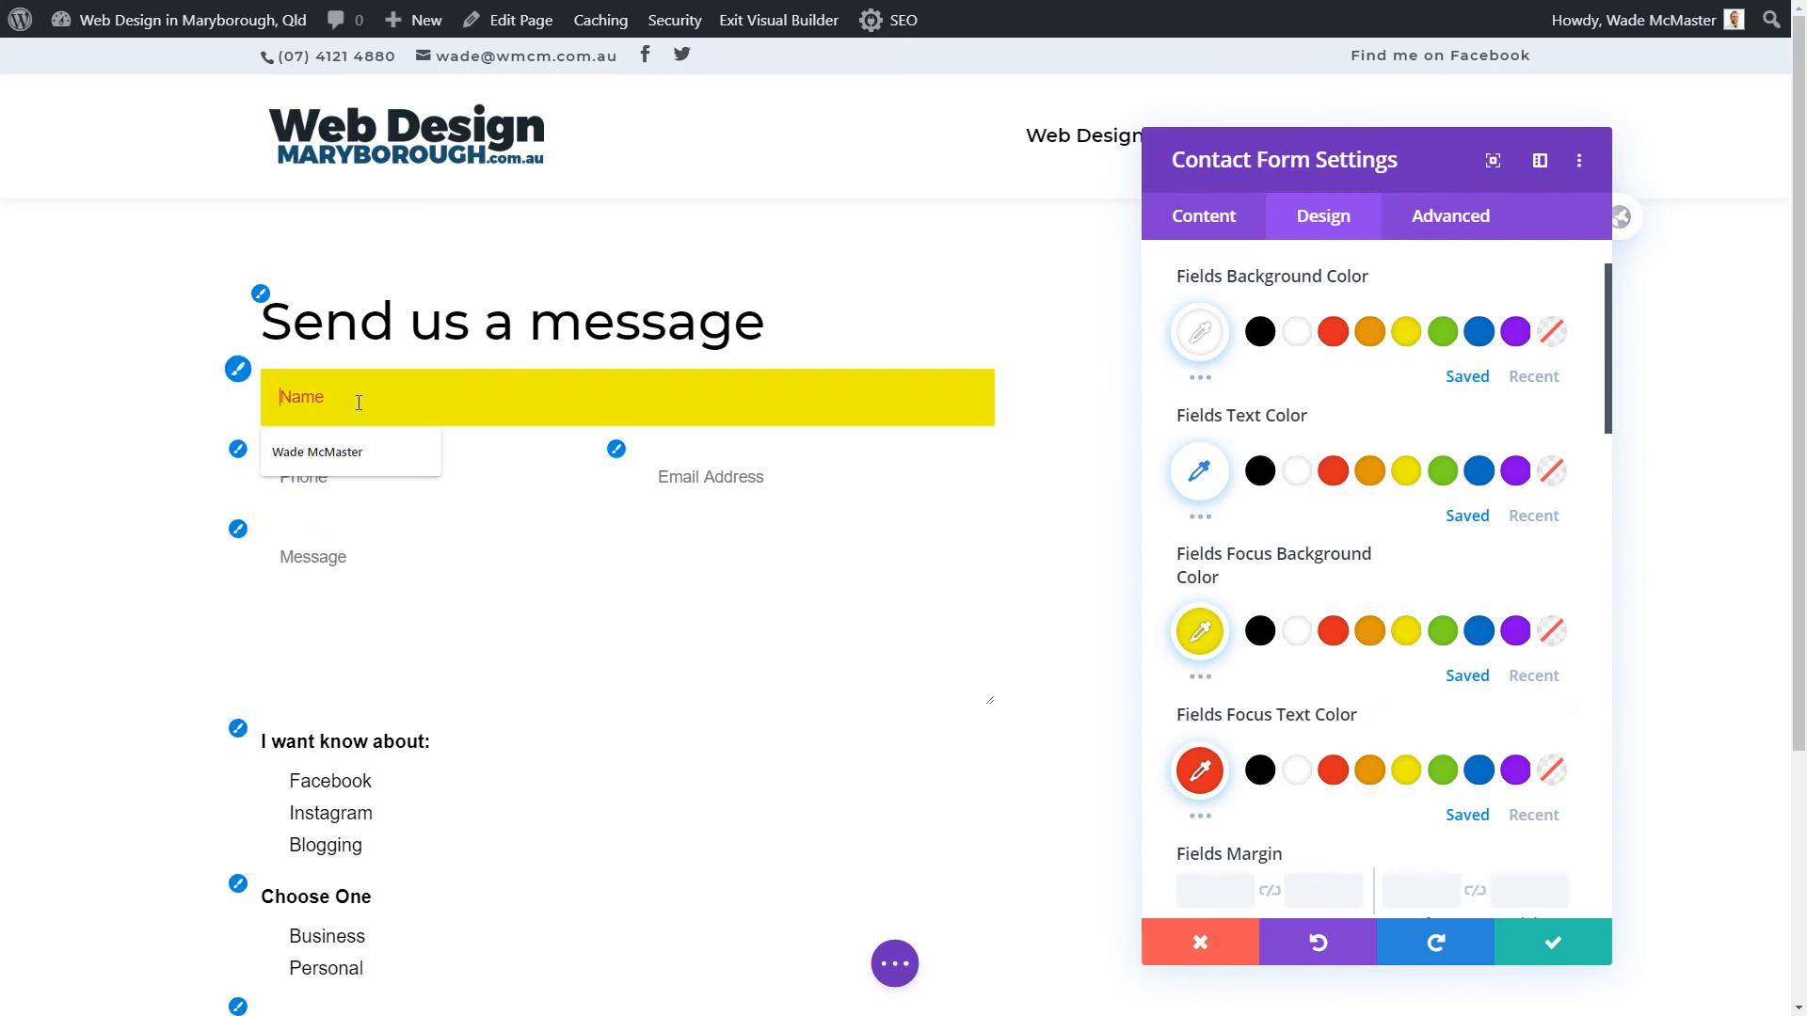
left_click(725, 461)
left_click(386, 560)
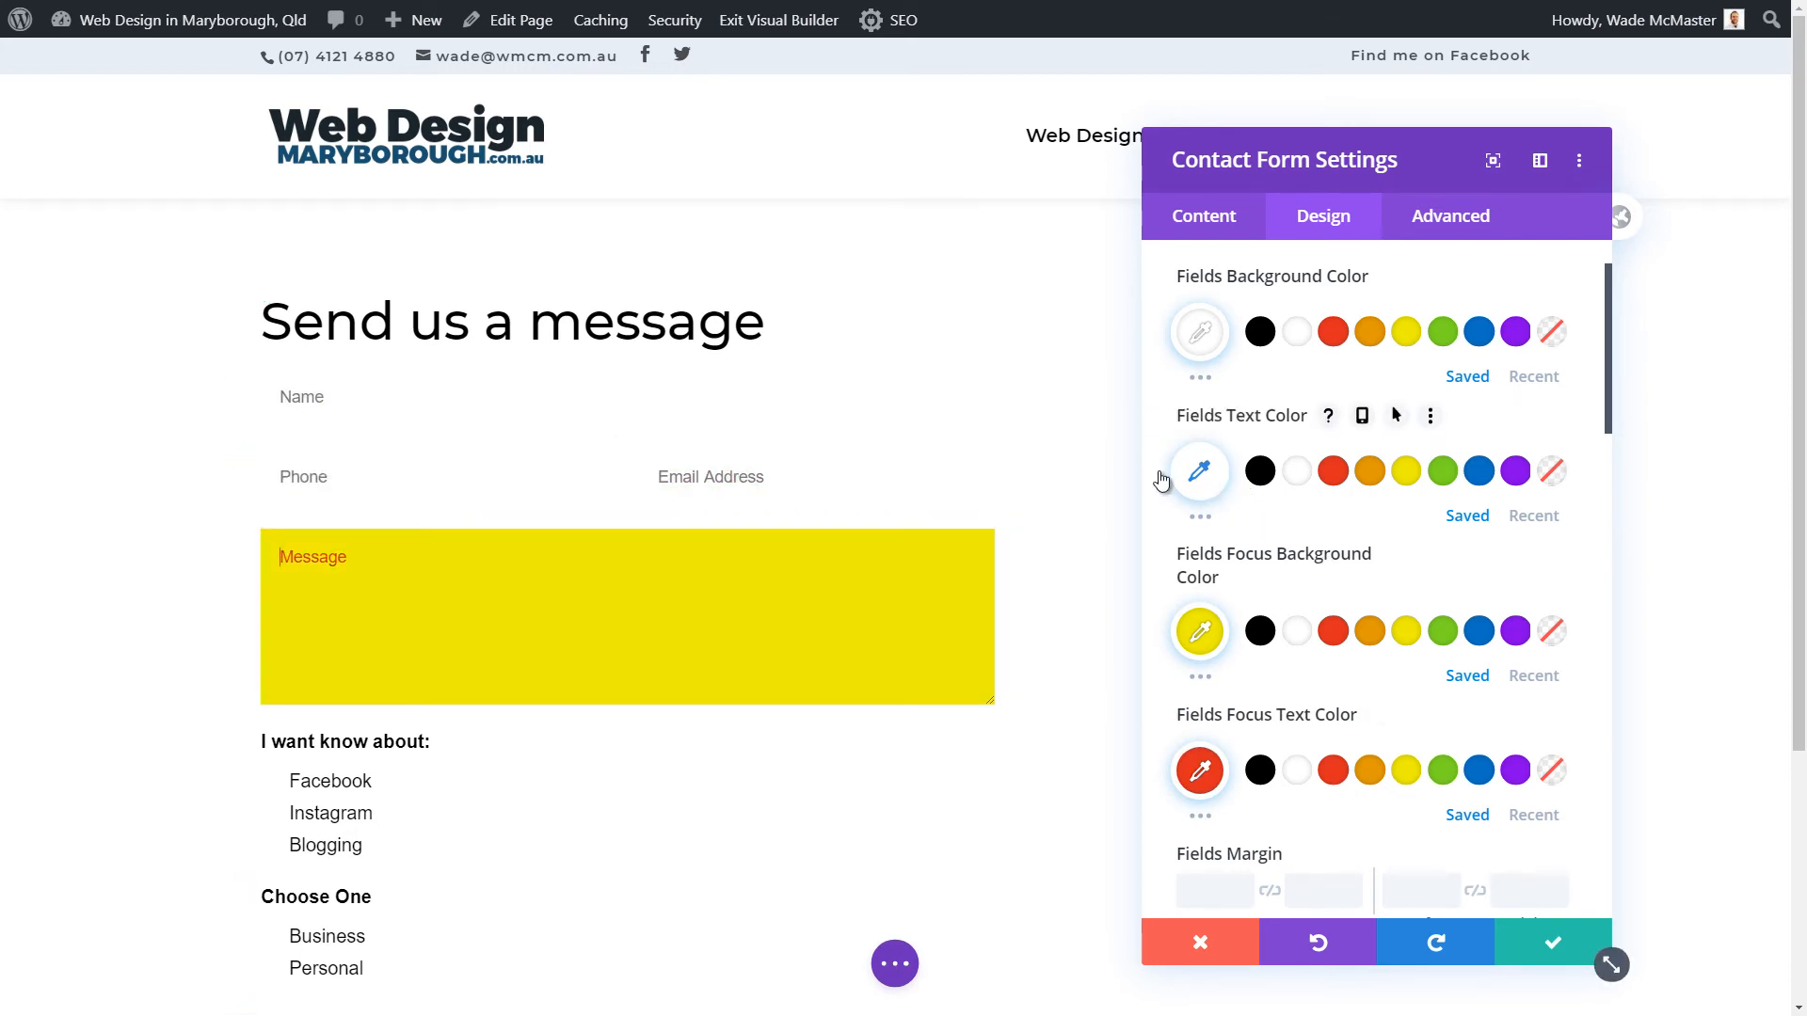
- Reset the fields focus background color and the fields focus text color to their defaults
scroll(896, 492, "down", 2)
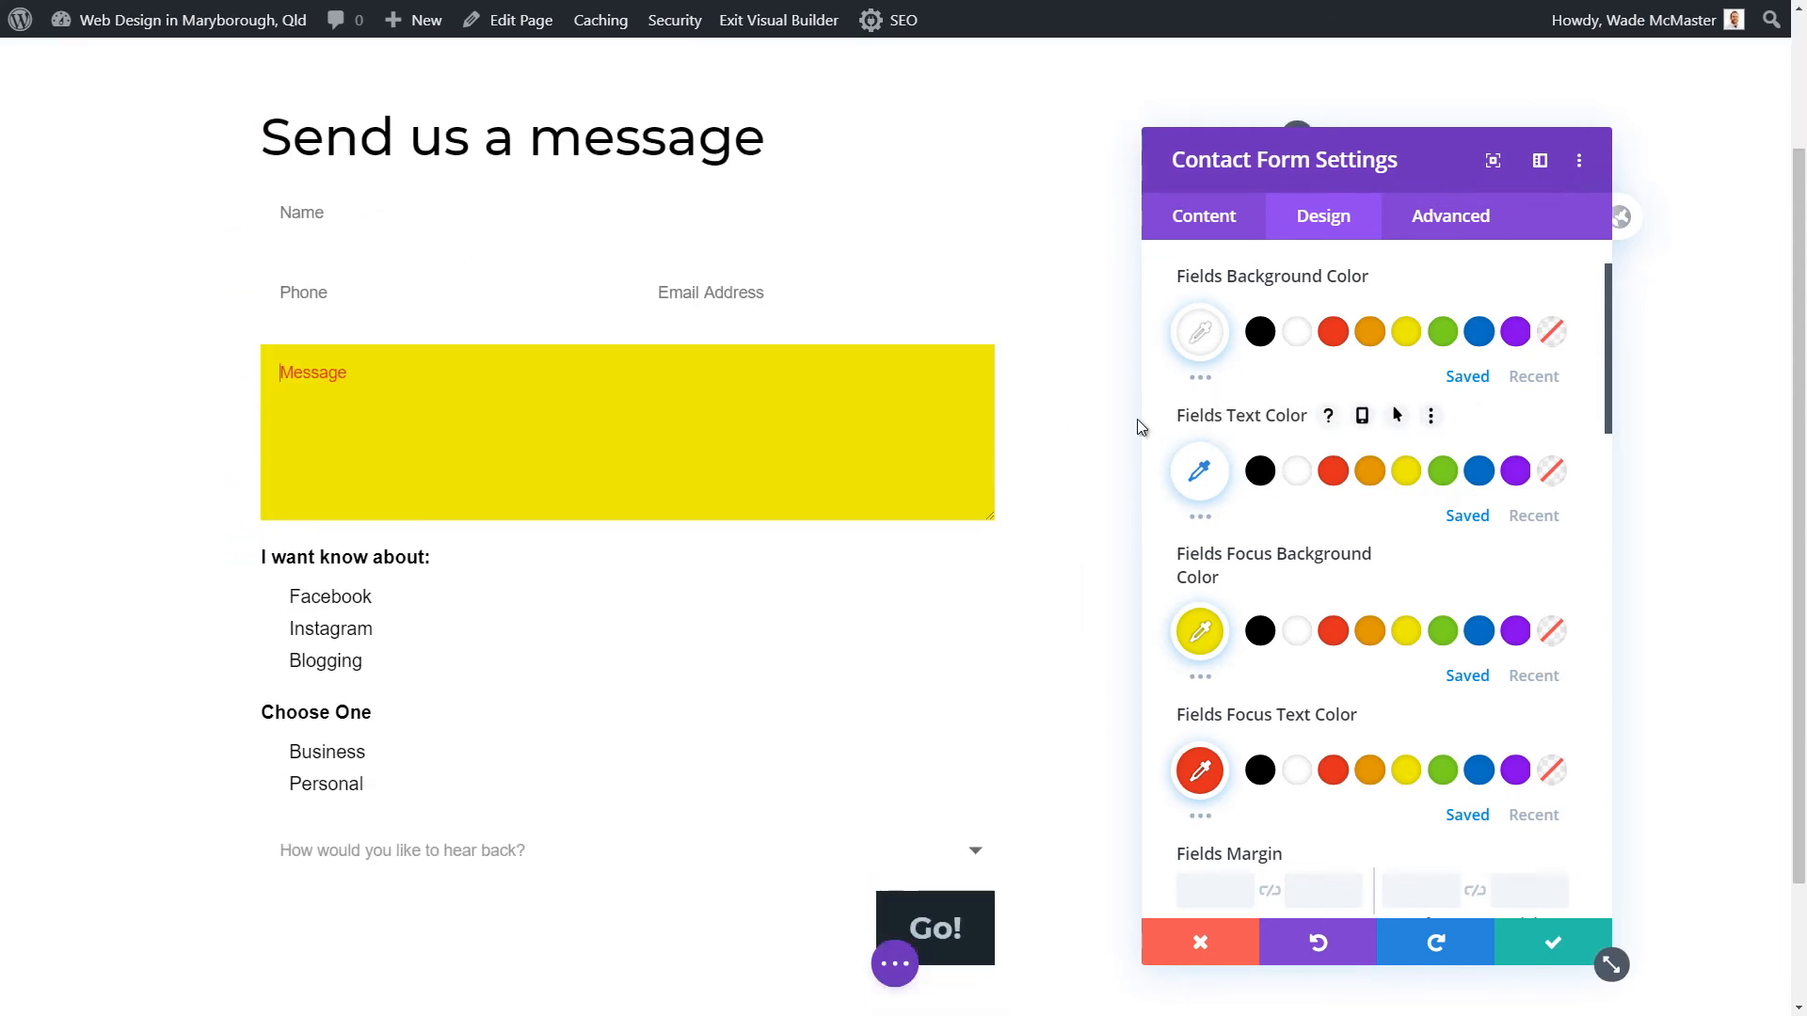
scroll(1312, 593, "down", 1)
scroll(1040, 621, "up", 2)
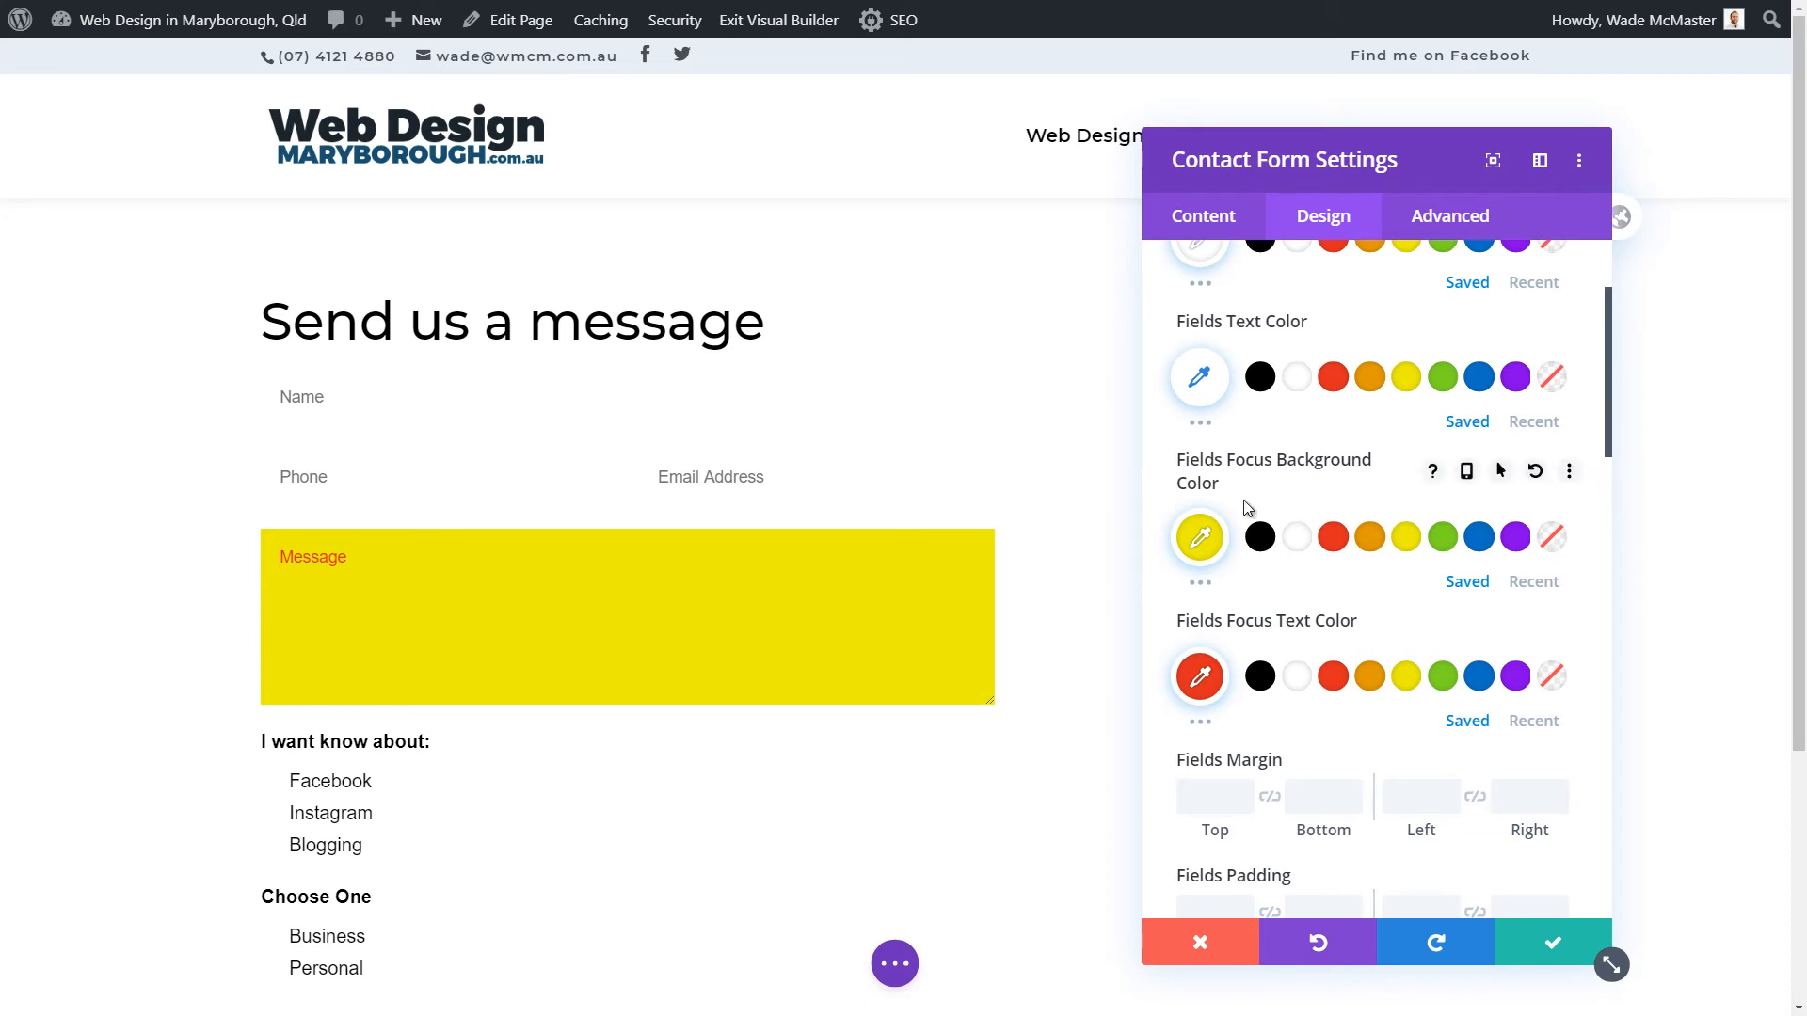
left_click(1535, 470)
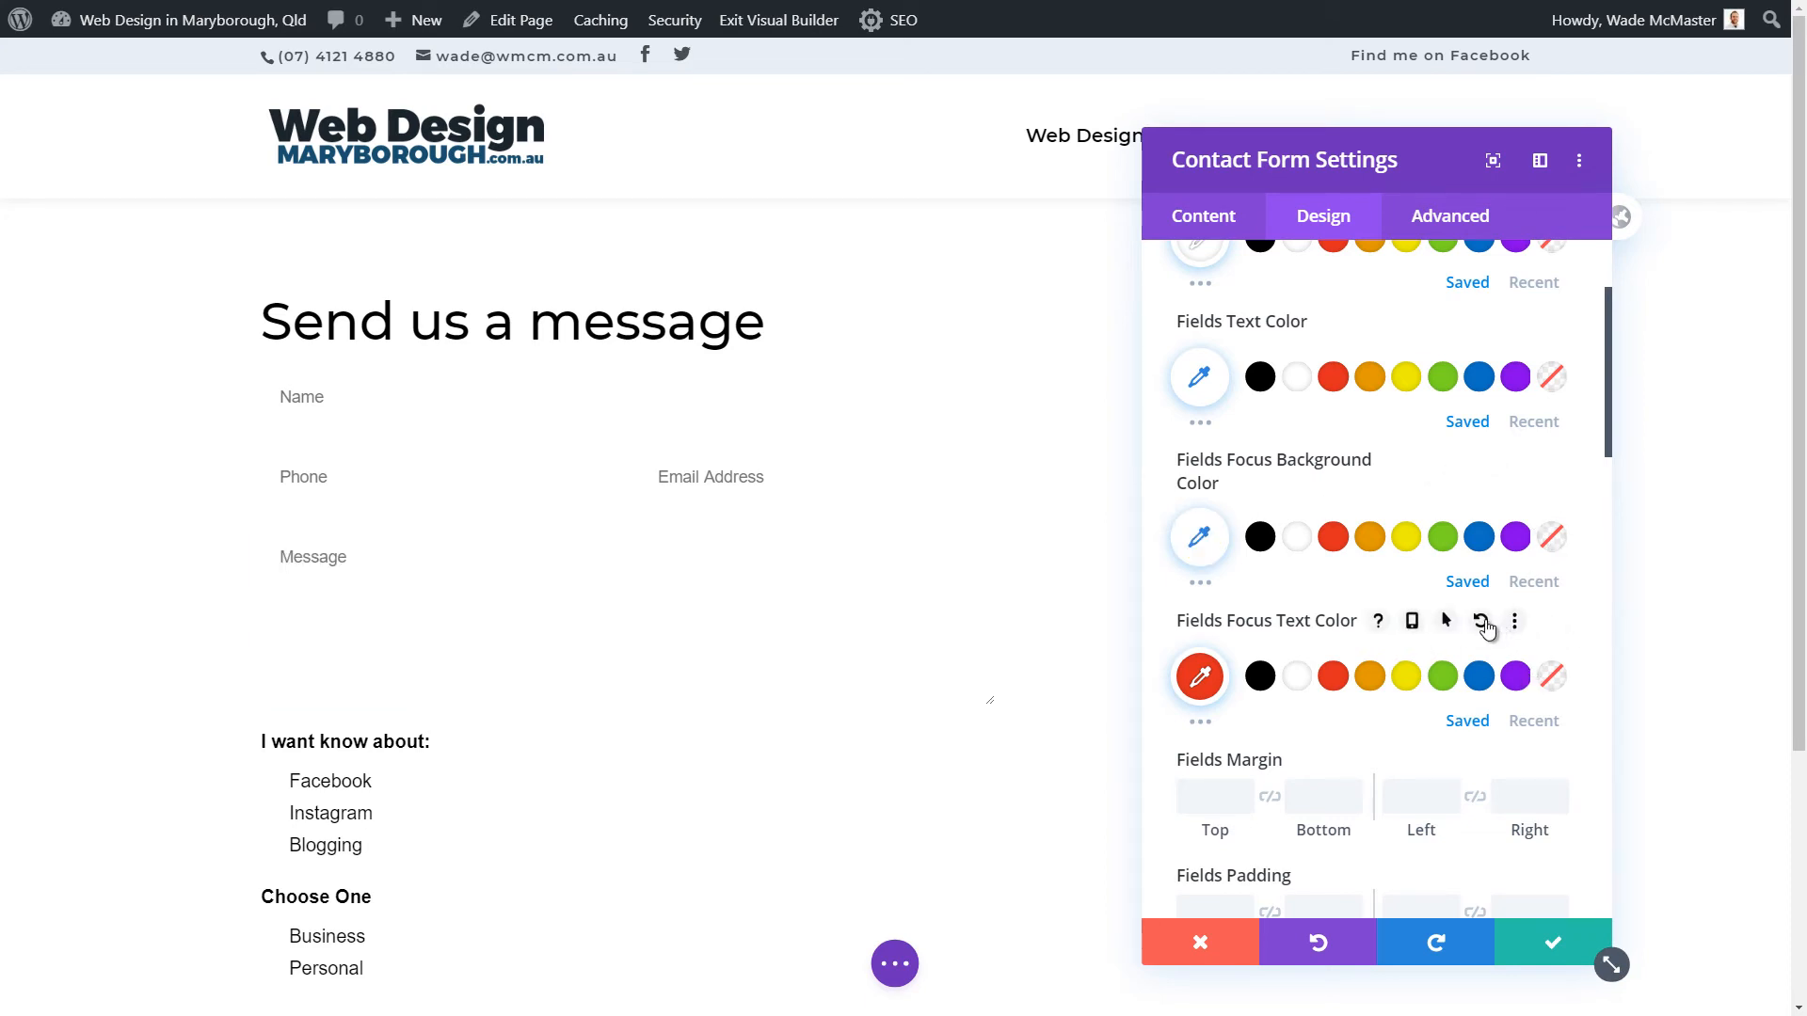
left_click(1482, 621)
- Try a text shadow preset on the form fields, then set the fields text shadow back to none
scroll(1368, 585, "down", 3)
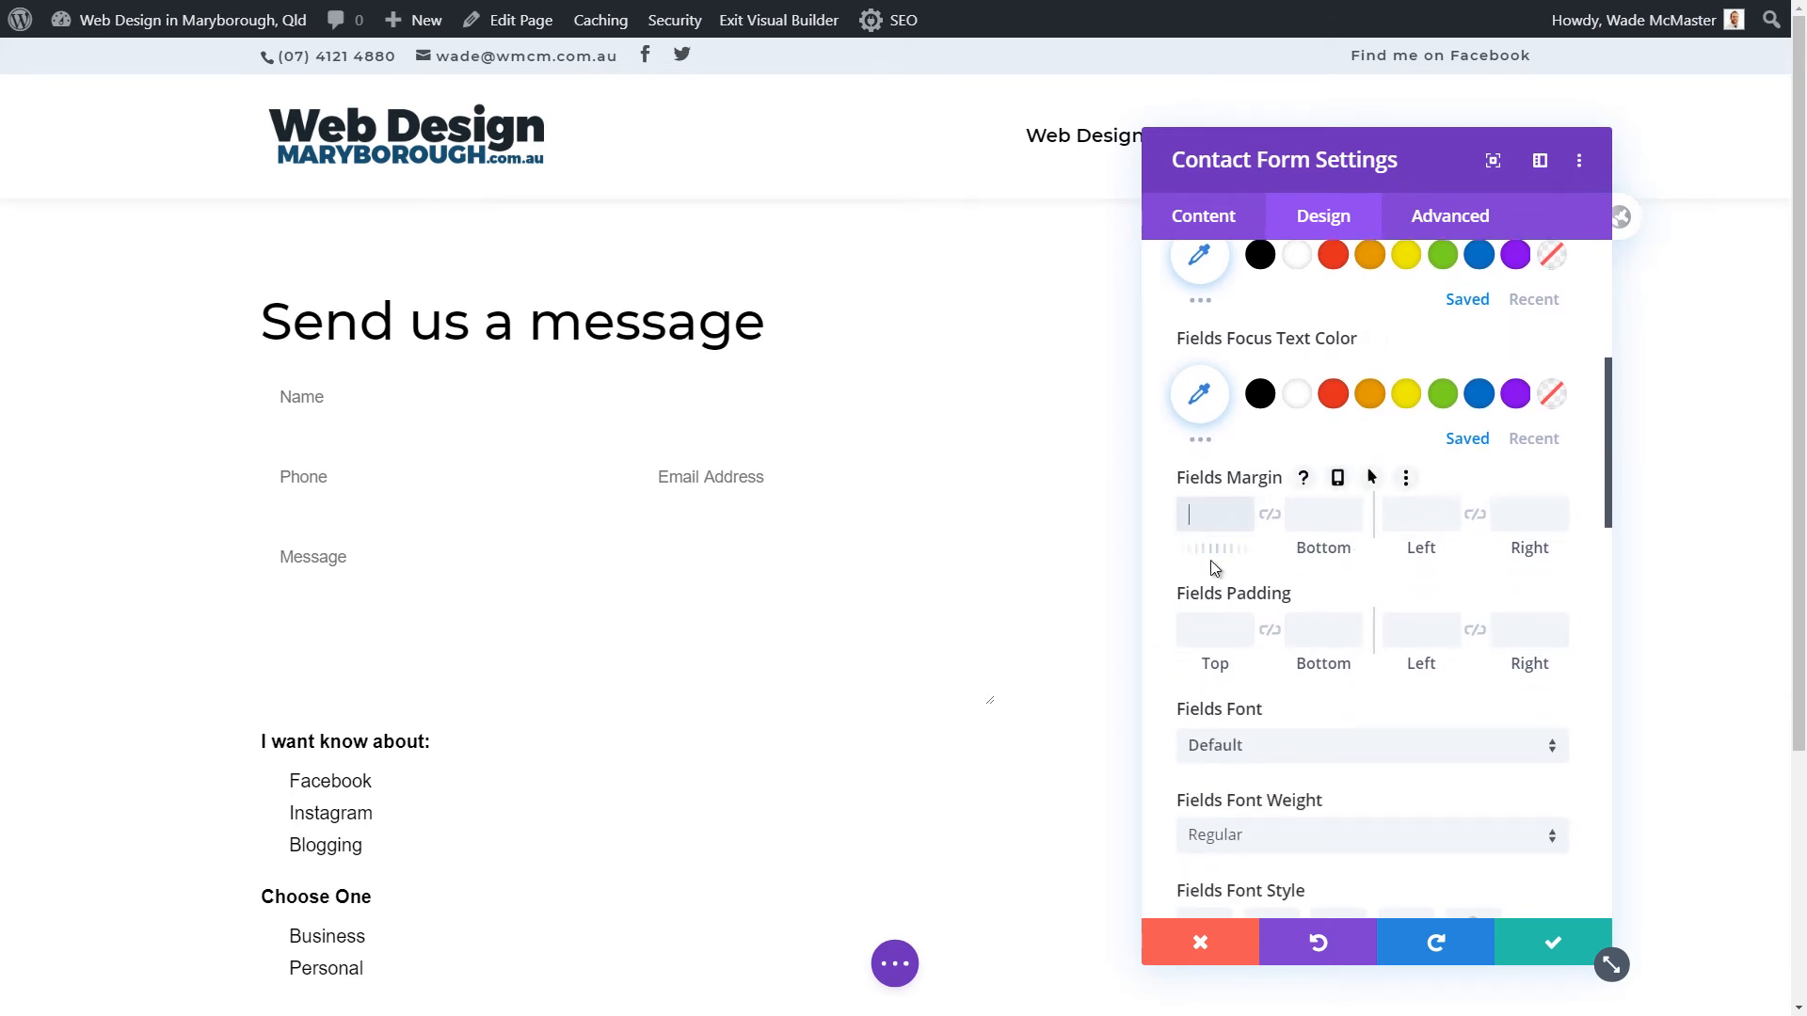
scroll(1212, 569, "down", 2)
scroll(1212, 573, "down", 2)
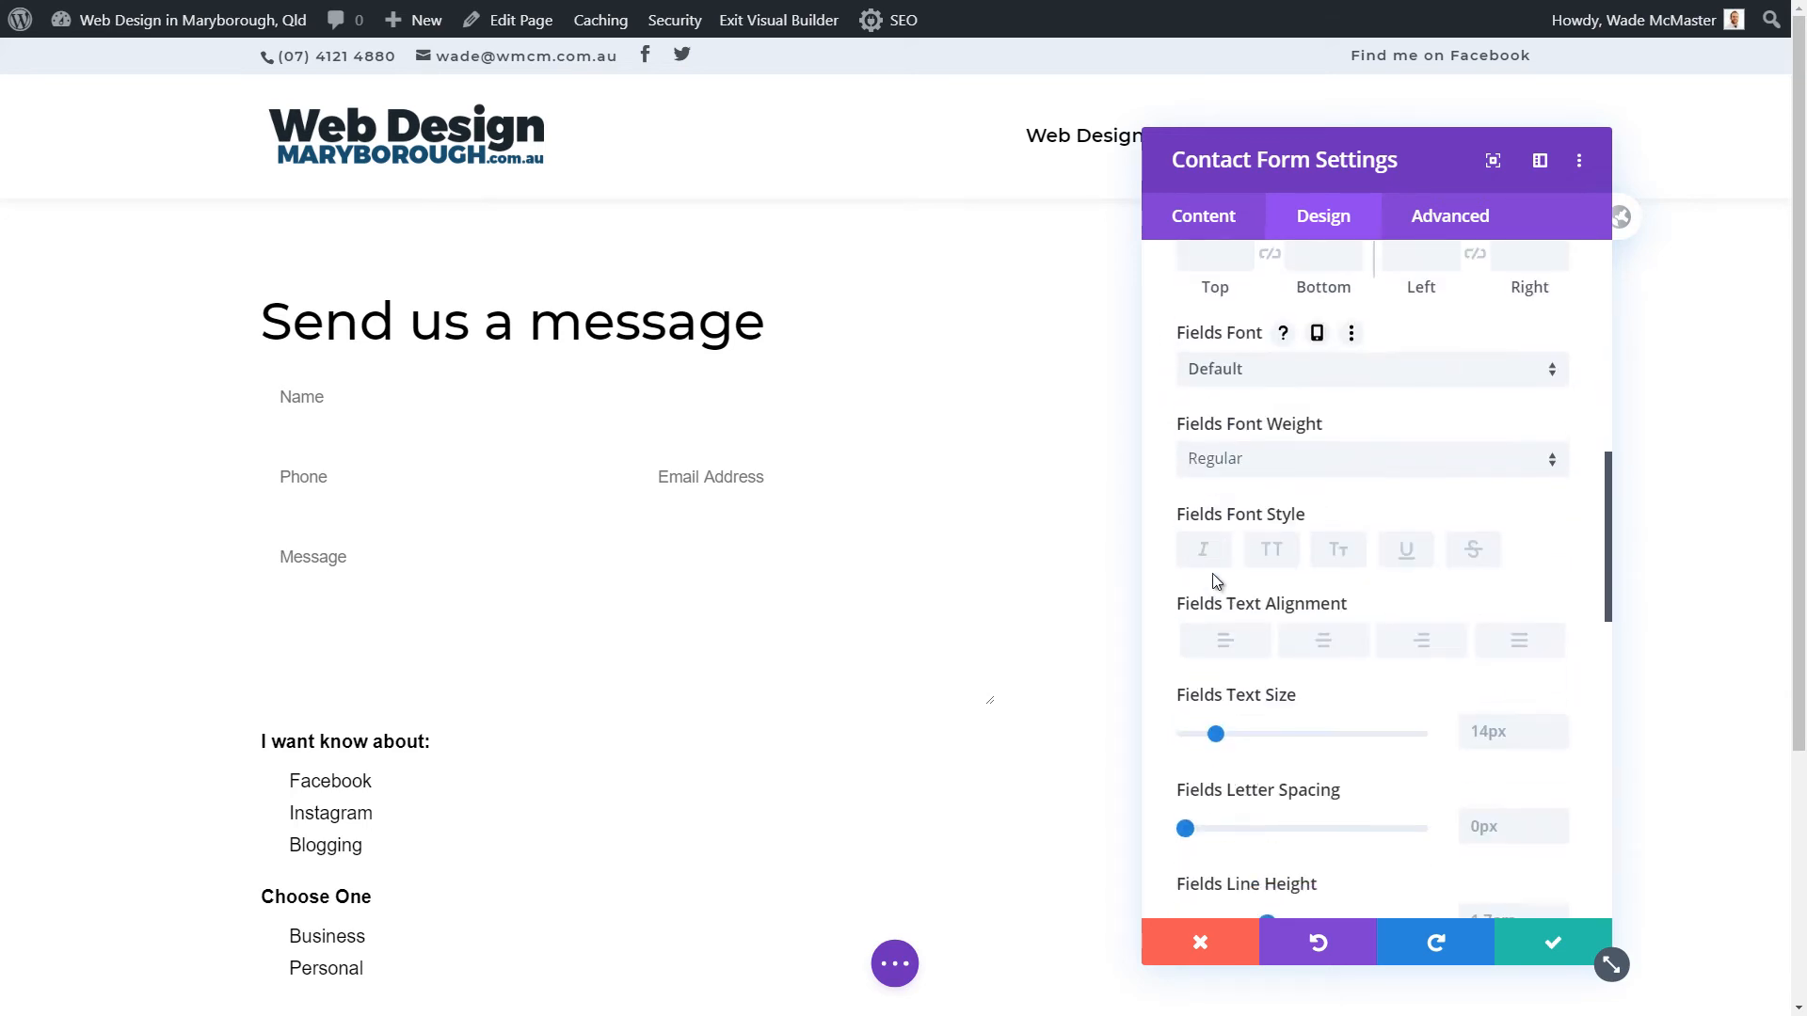
scroll(1212, 576, "down", 6)
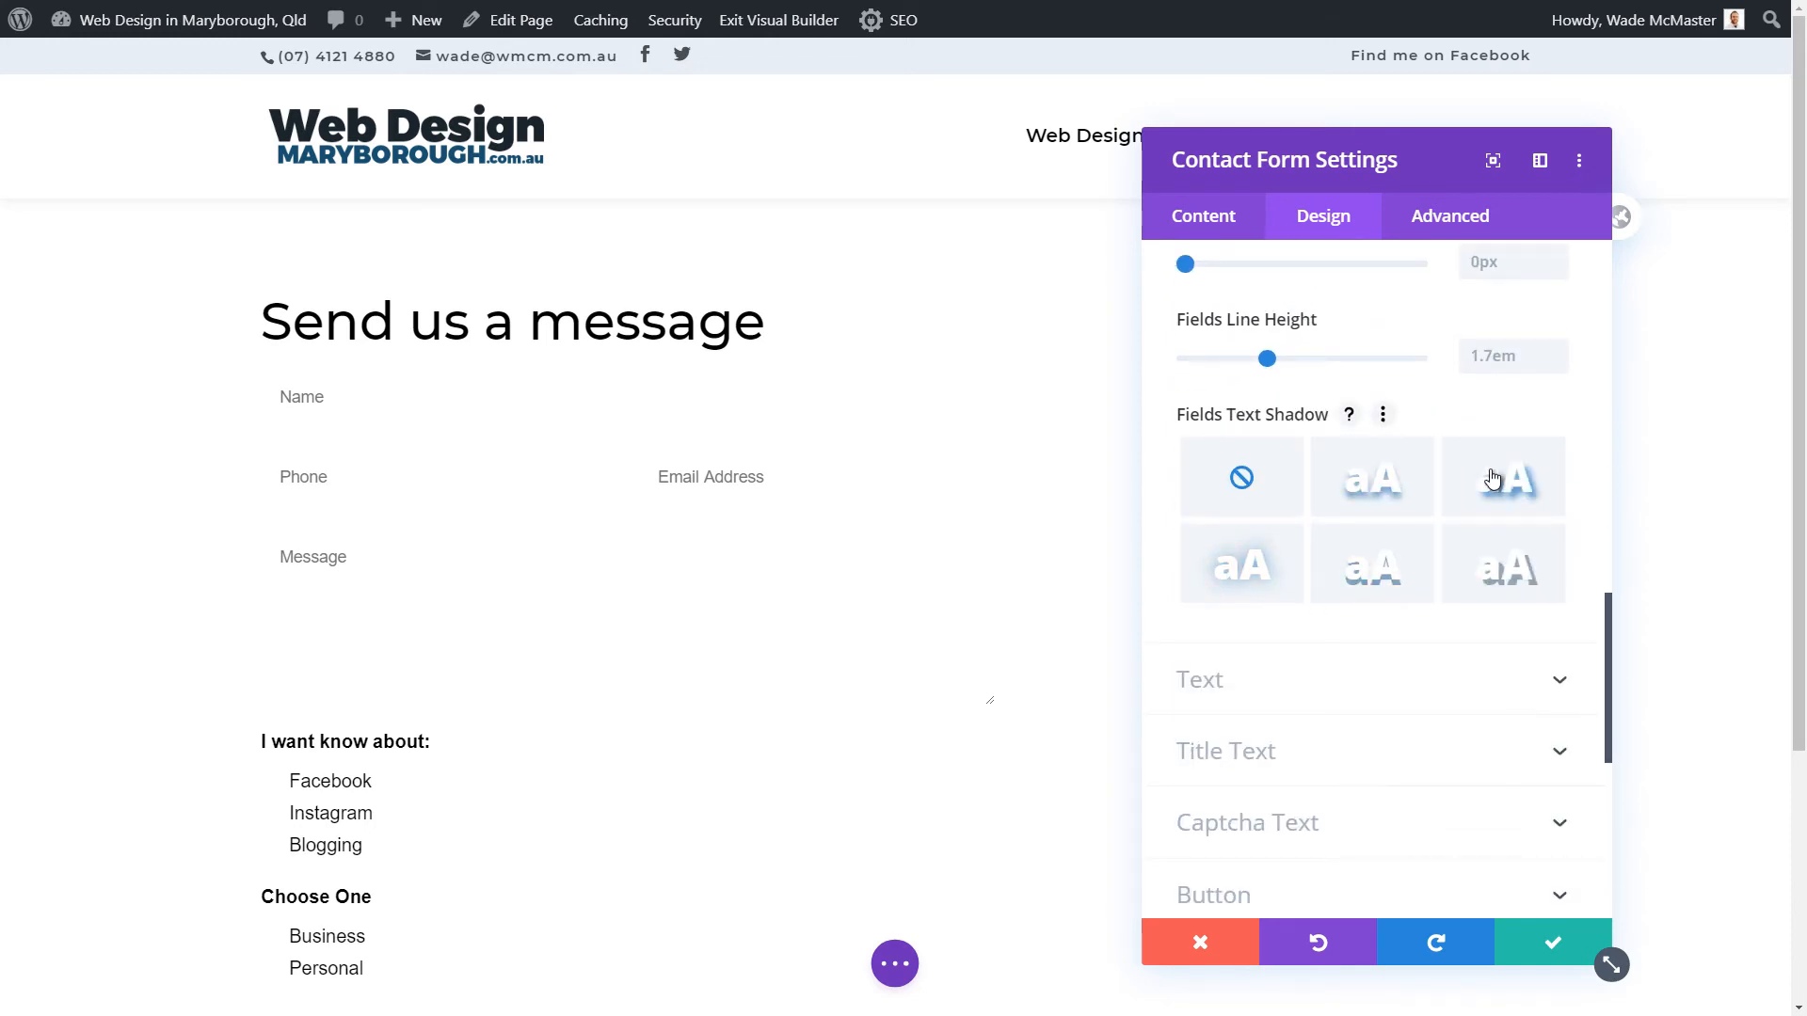
left_click(1492, 479)
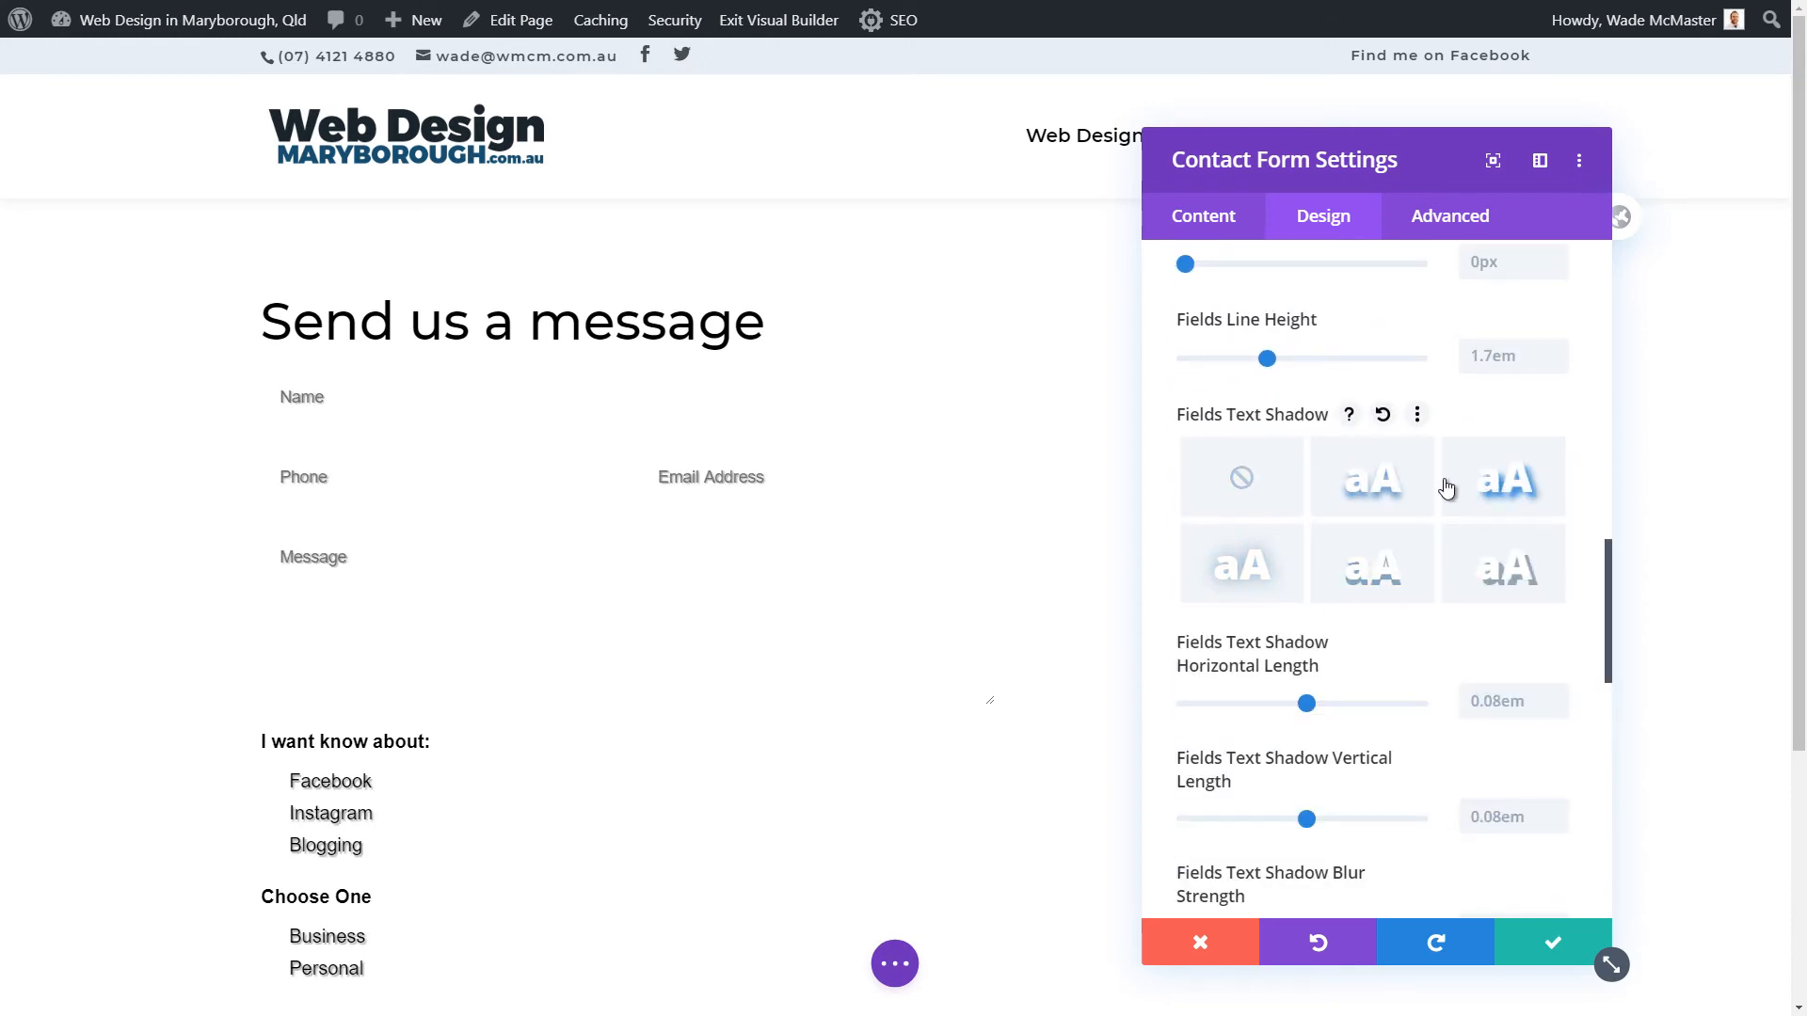
left_click(1250, 478)
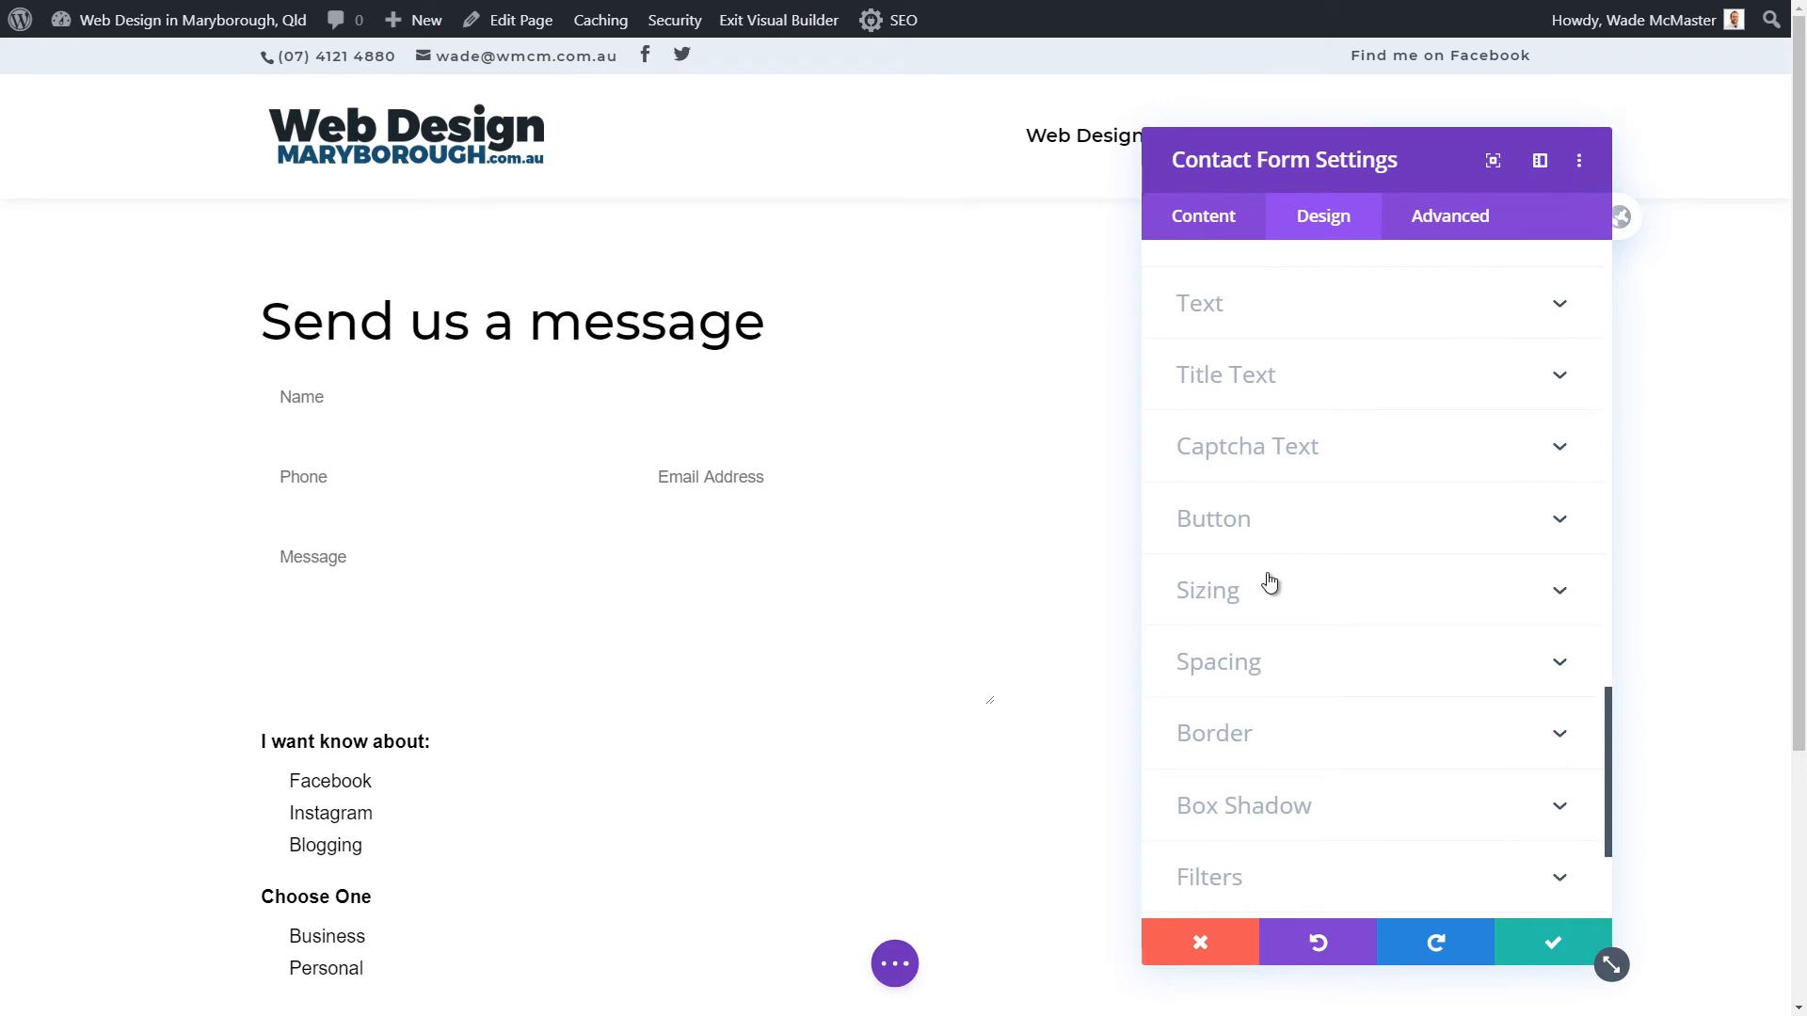
- Set the fields background color to light grey from the extended color palette
scroll(1272, 580, "down", 3)
scroll(1285, 555, "up", 2)
scroll(1320, 470, "down", 2)
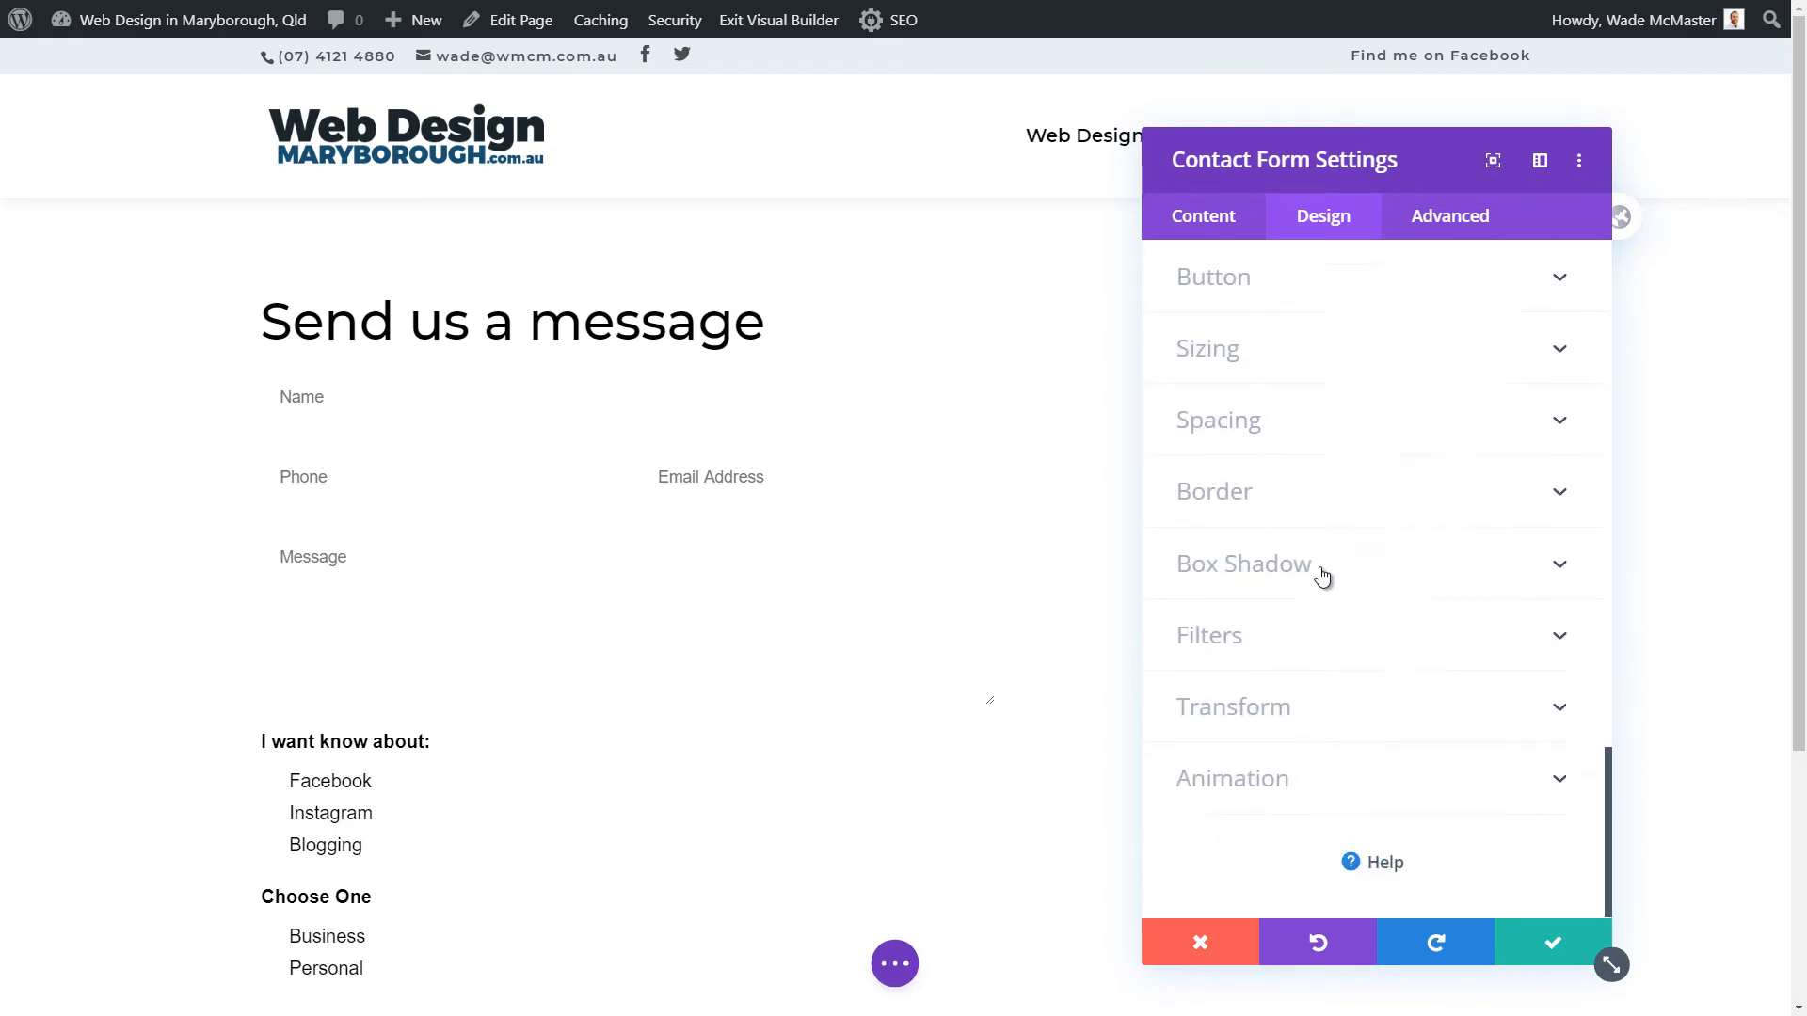
scroll(1331, 630, "up", 8)
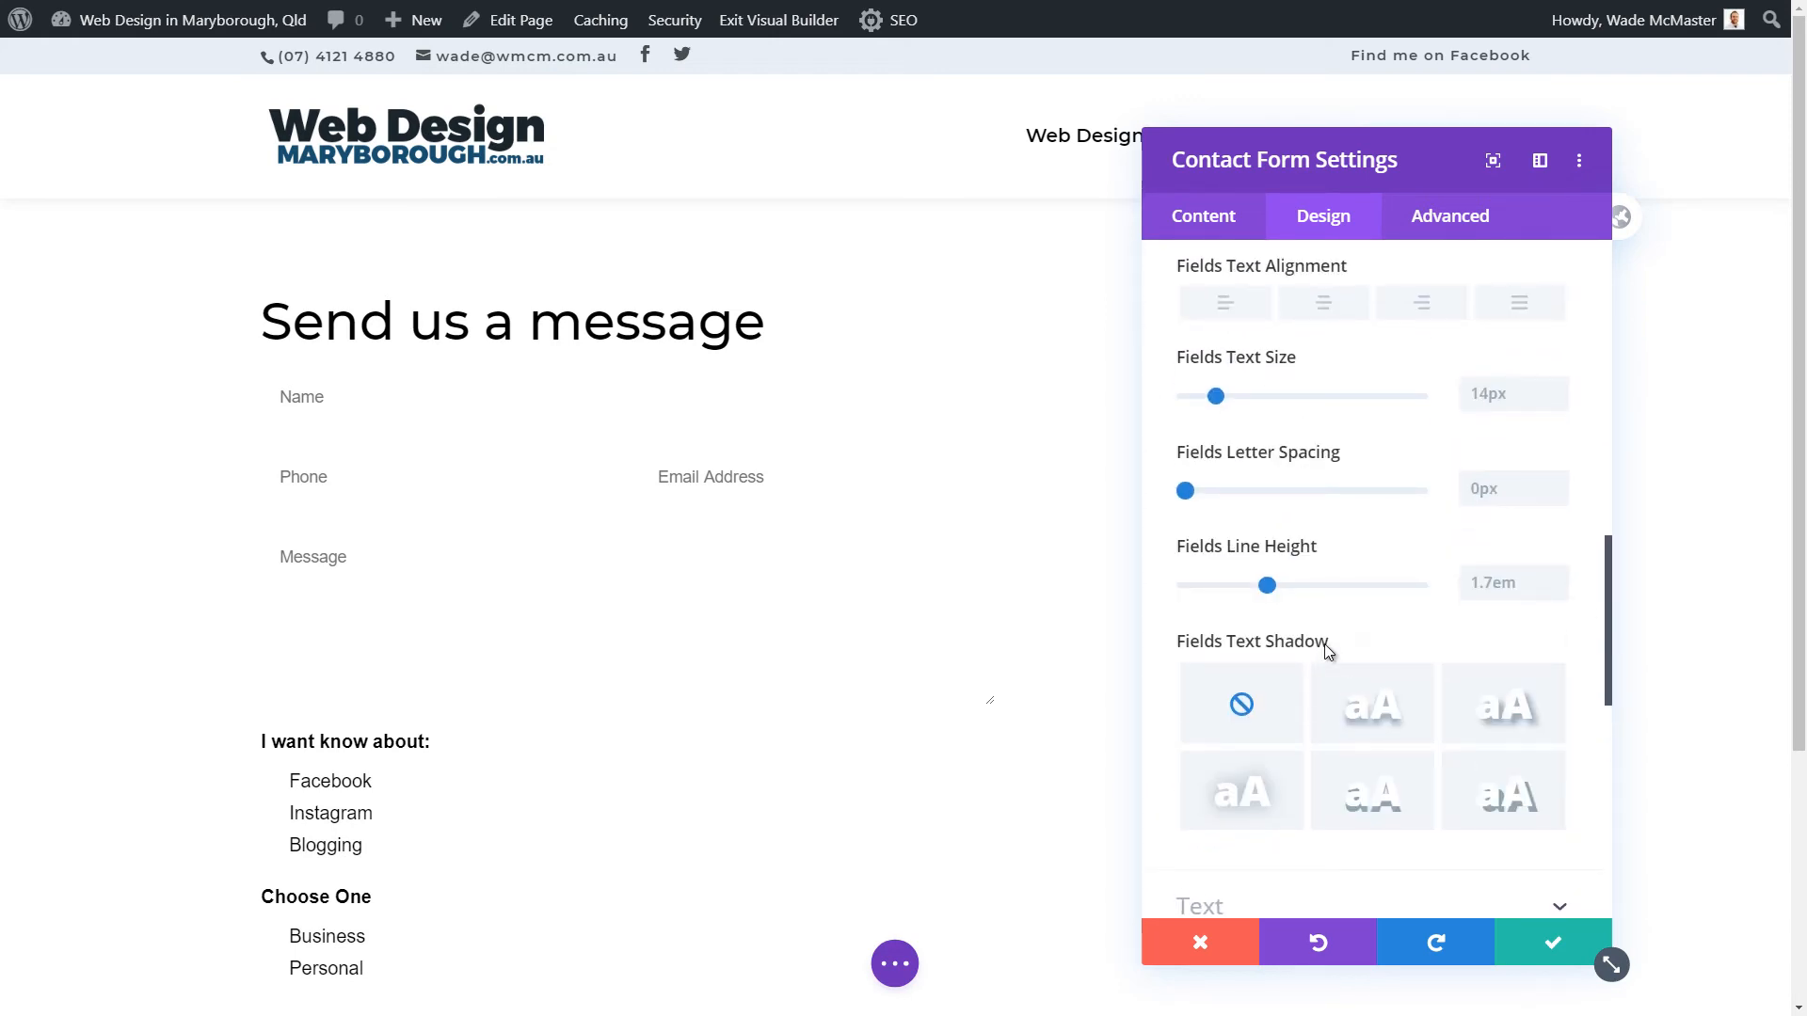
scroll(1324, 644, "up", 8)
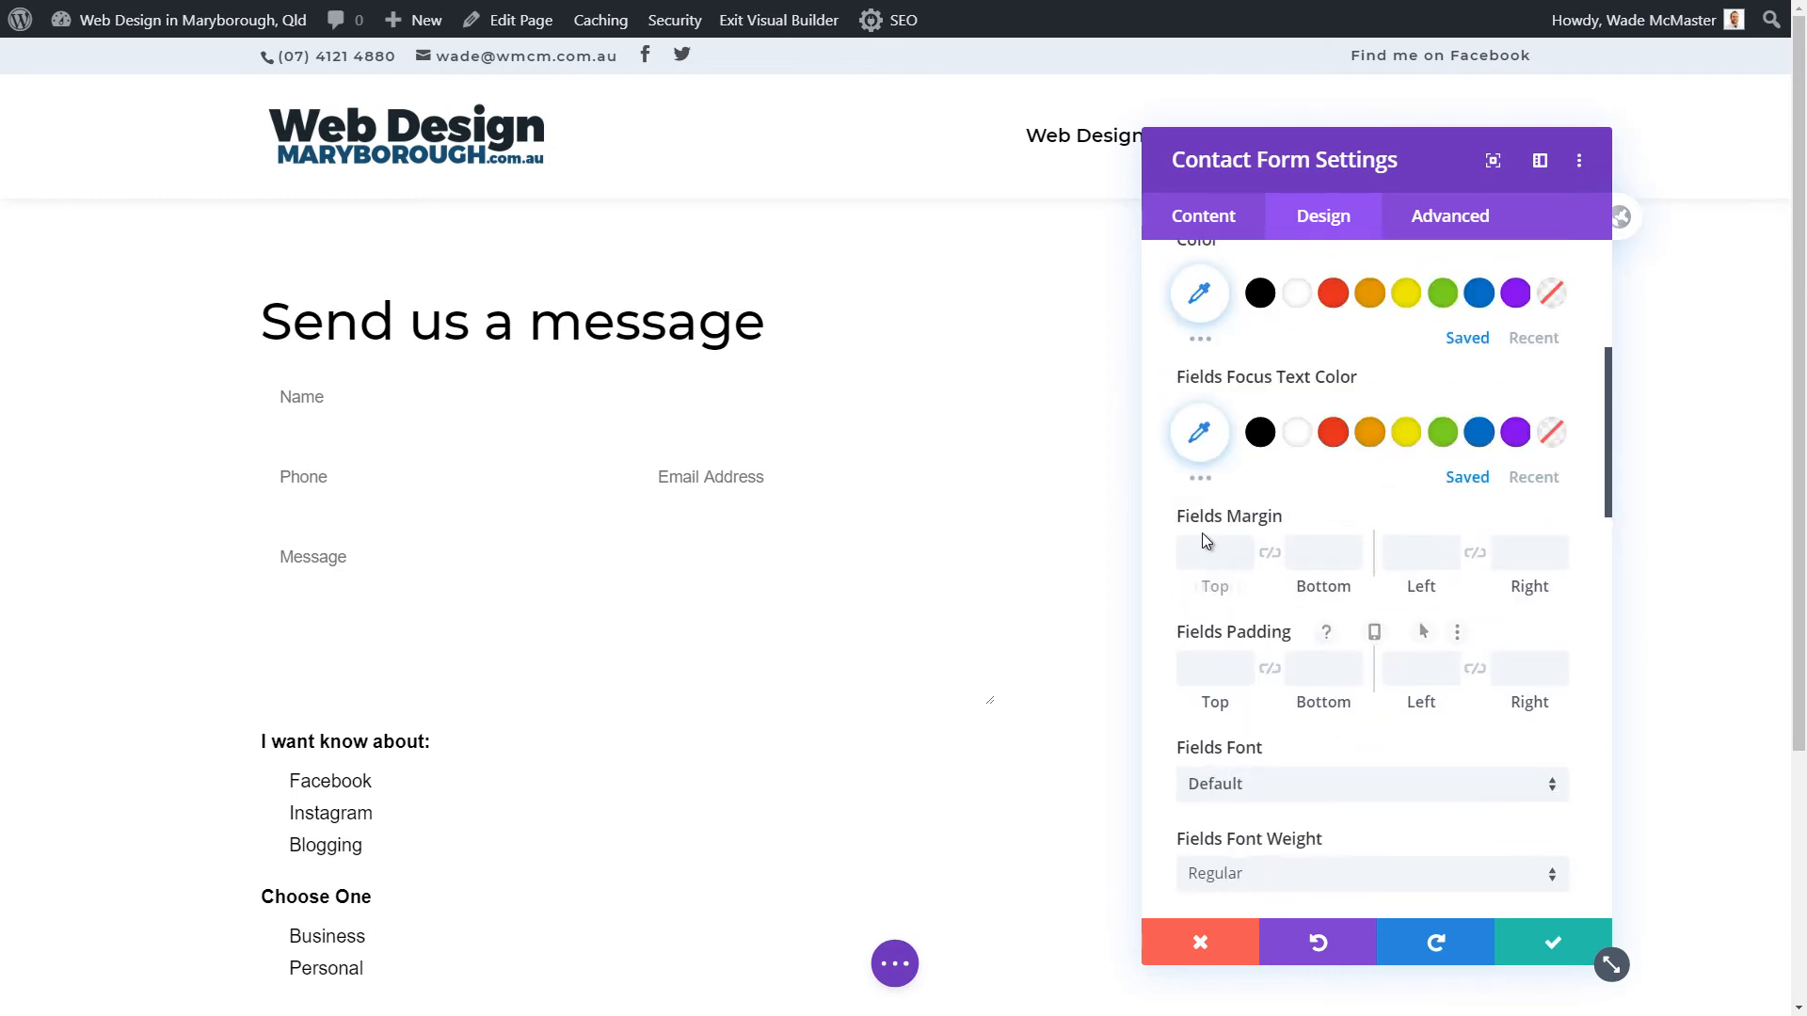
scroll(1271, 527, "up", 5)
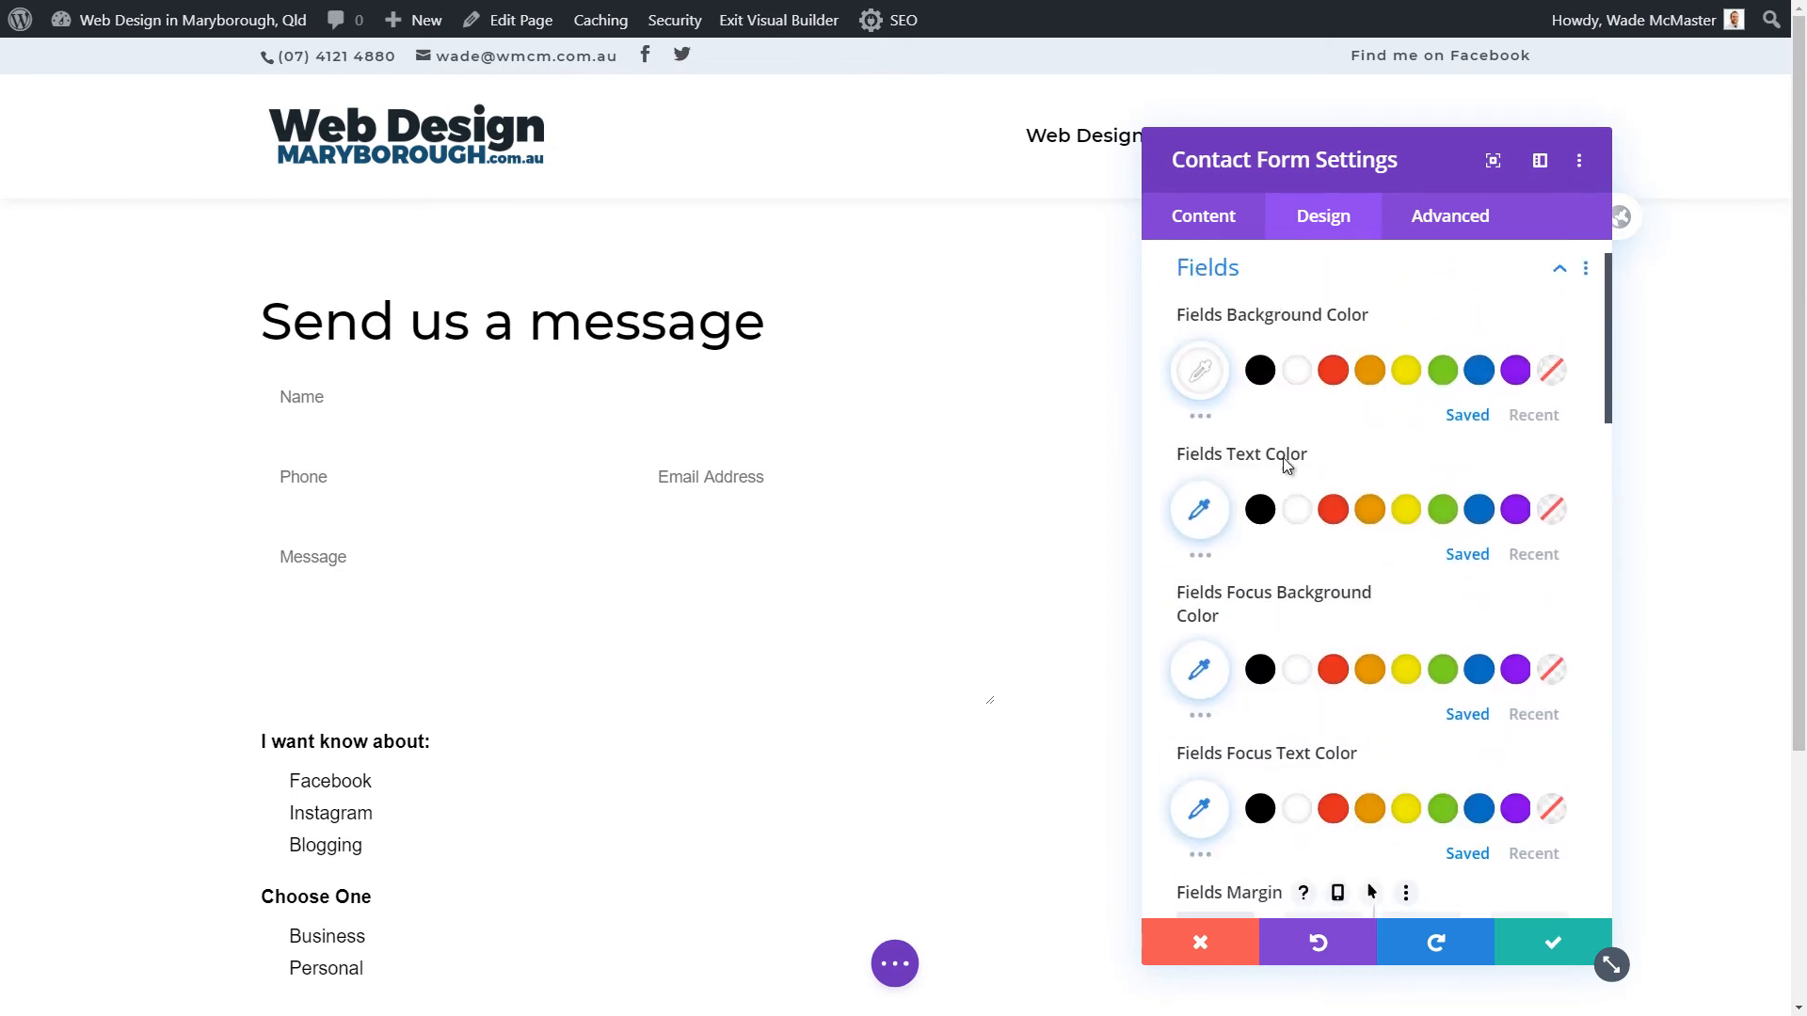
left_click(1200, 371)
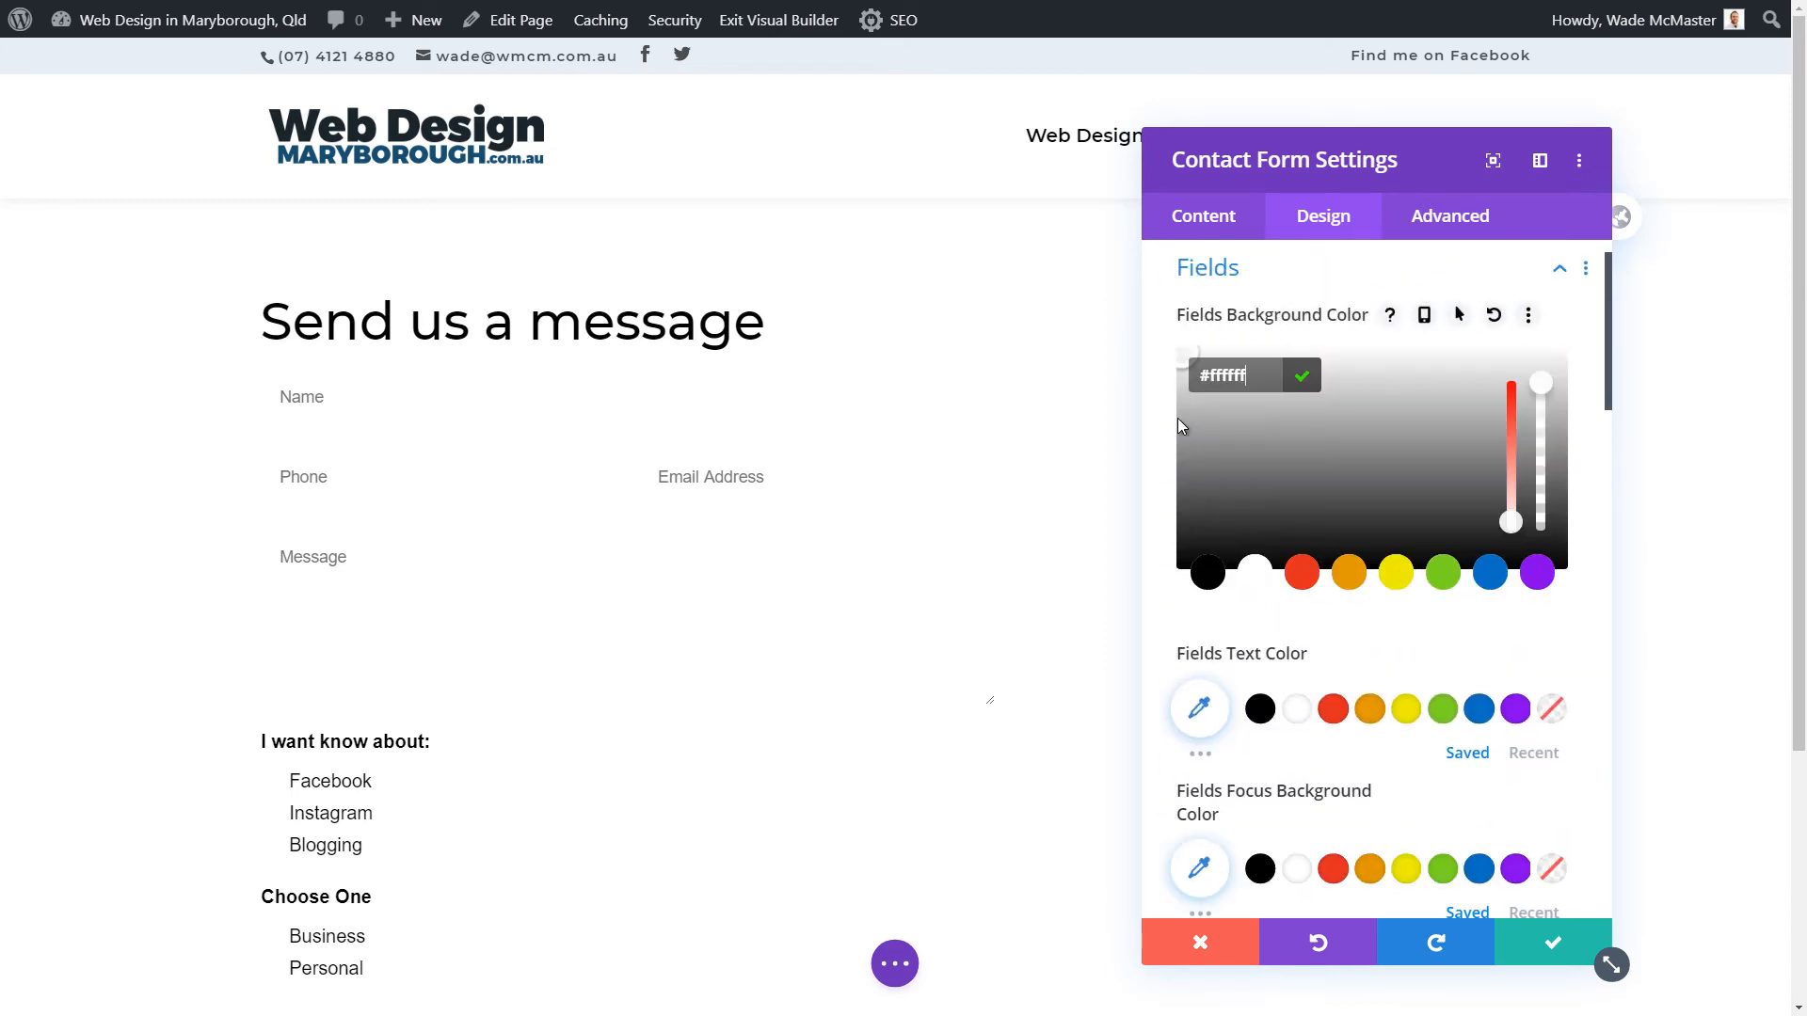
left_click(1161, 411)
left_click(1198, 414)
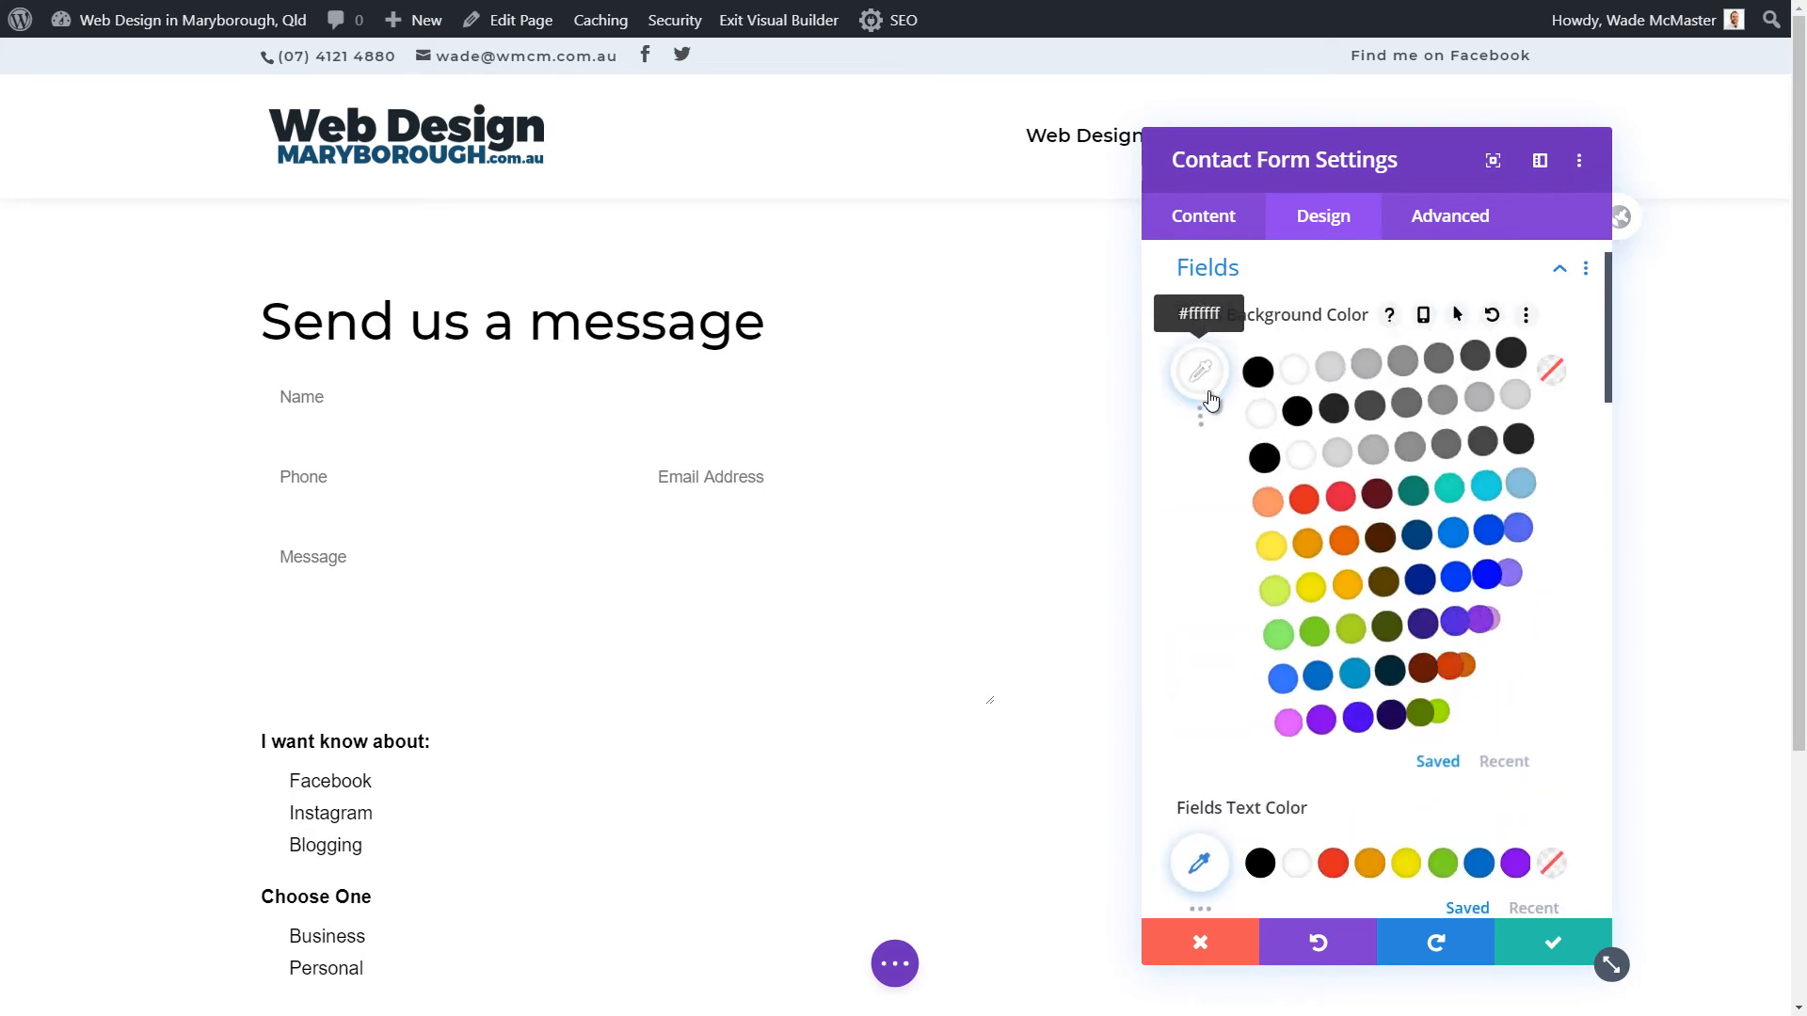
left_click(1332, 371)
- Set the fields margin to 50px at the top and 50px at the bottom
scroll(1404, 566, "down", 5)
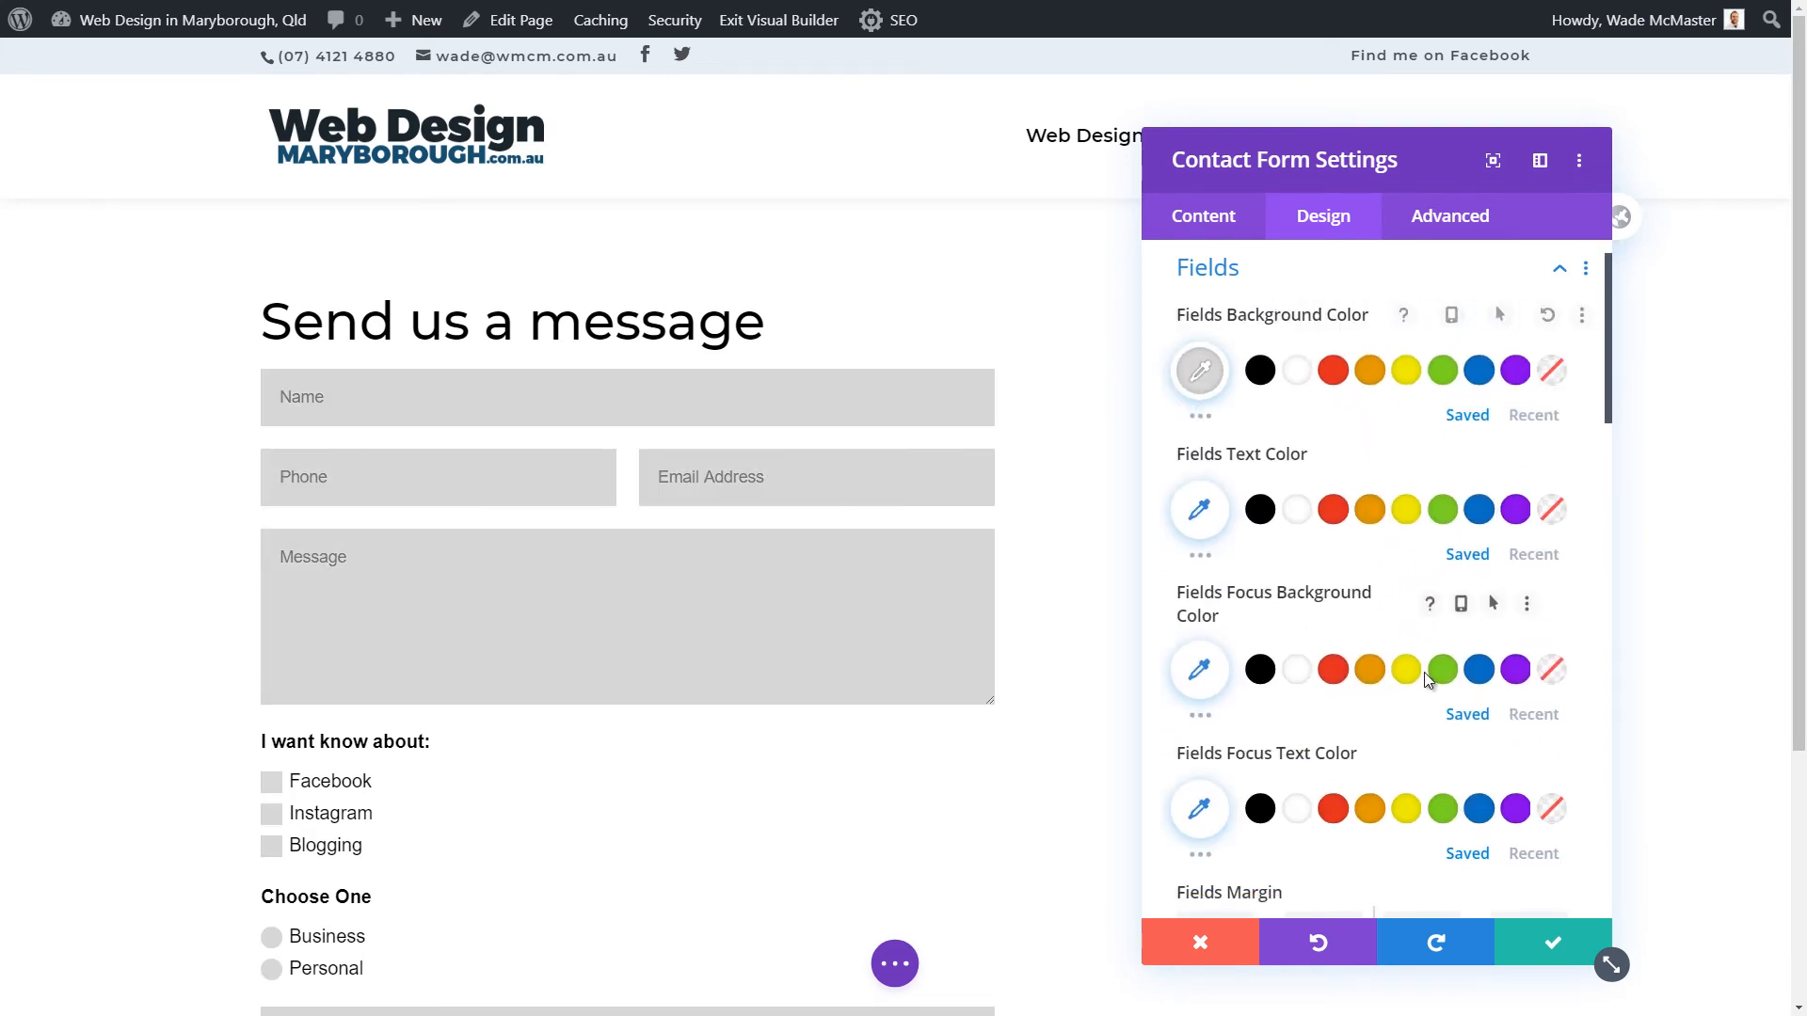
scroll(1392, 574, "down", 5)
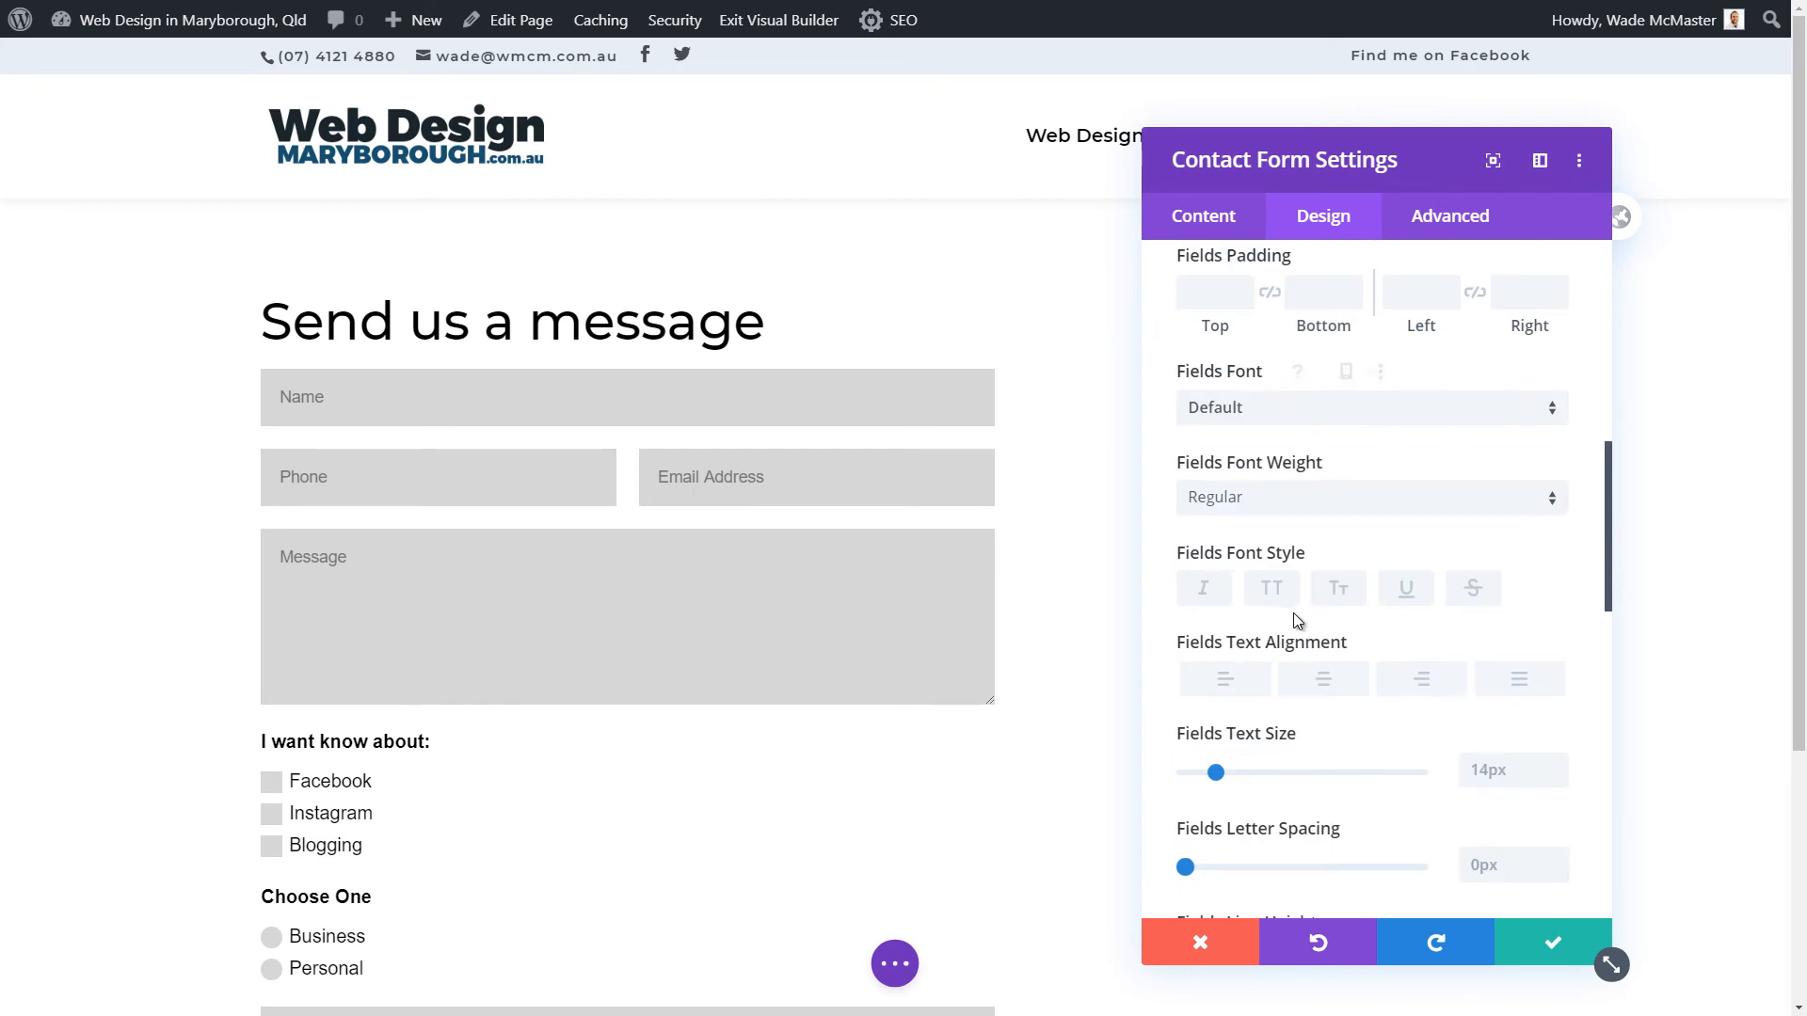
scroll(1272, 611, "down", 1)
scroll(1274, 610, "up", 2)
left_click_drag(1607, 513, 1608, 426)
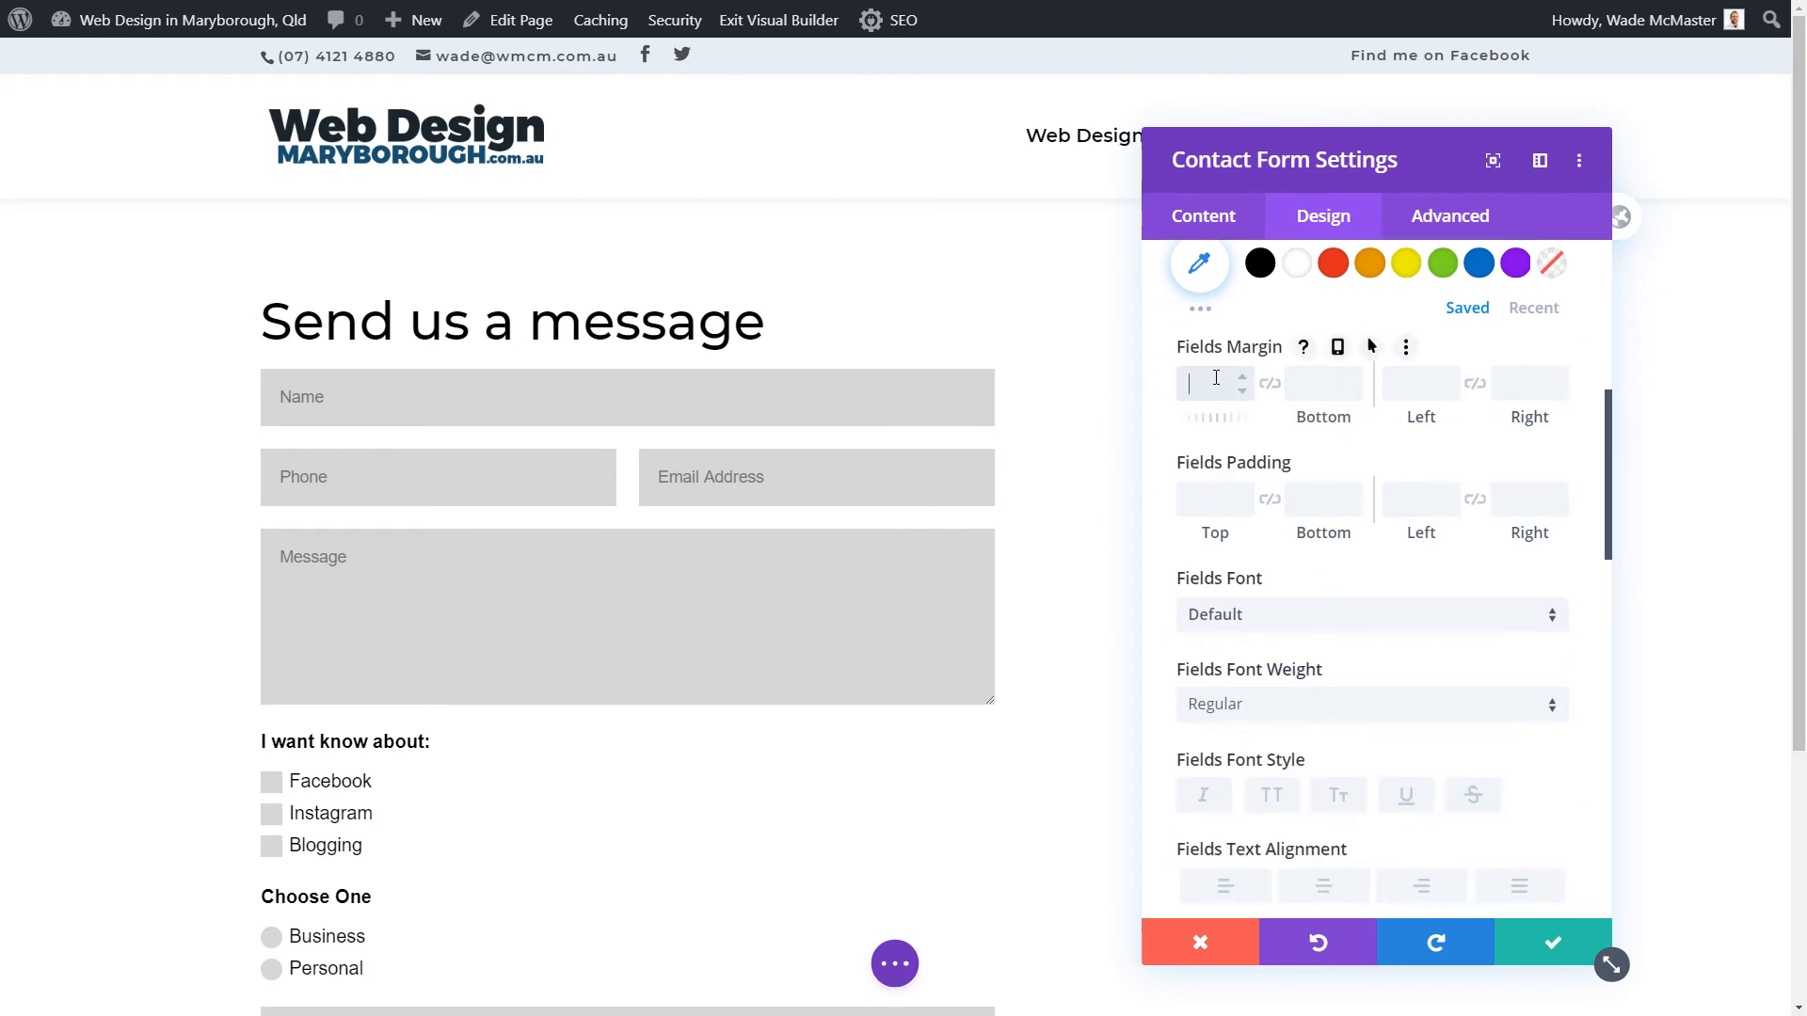
left_click(1310, 383)
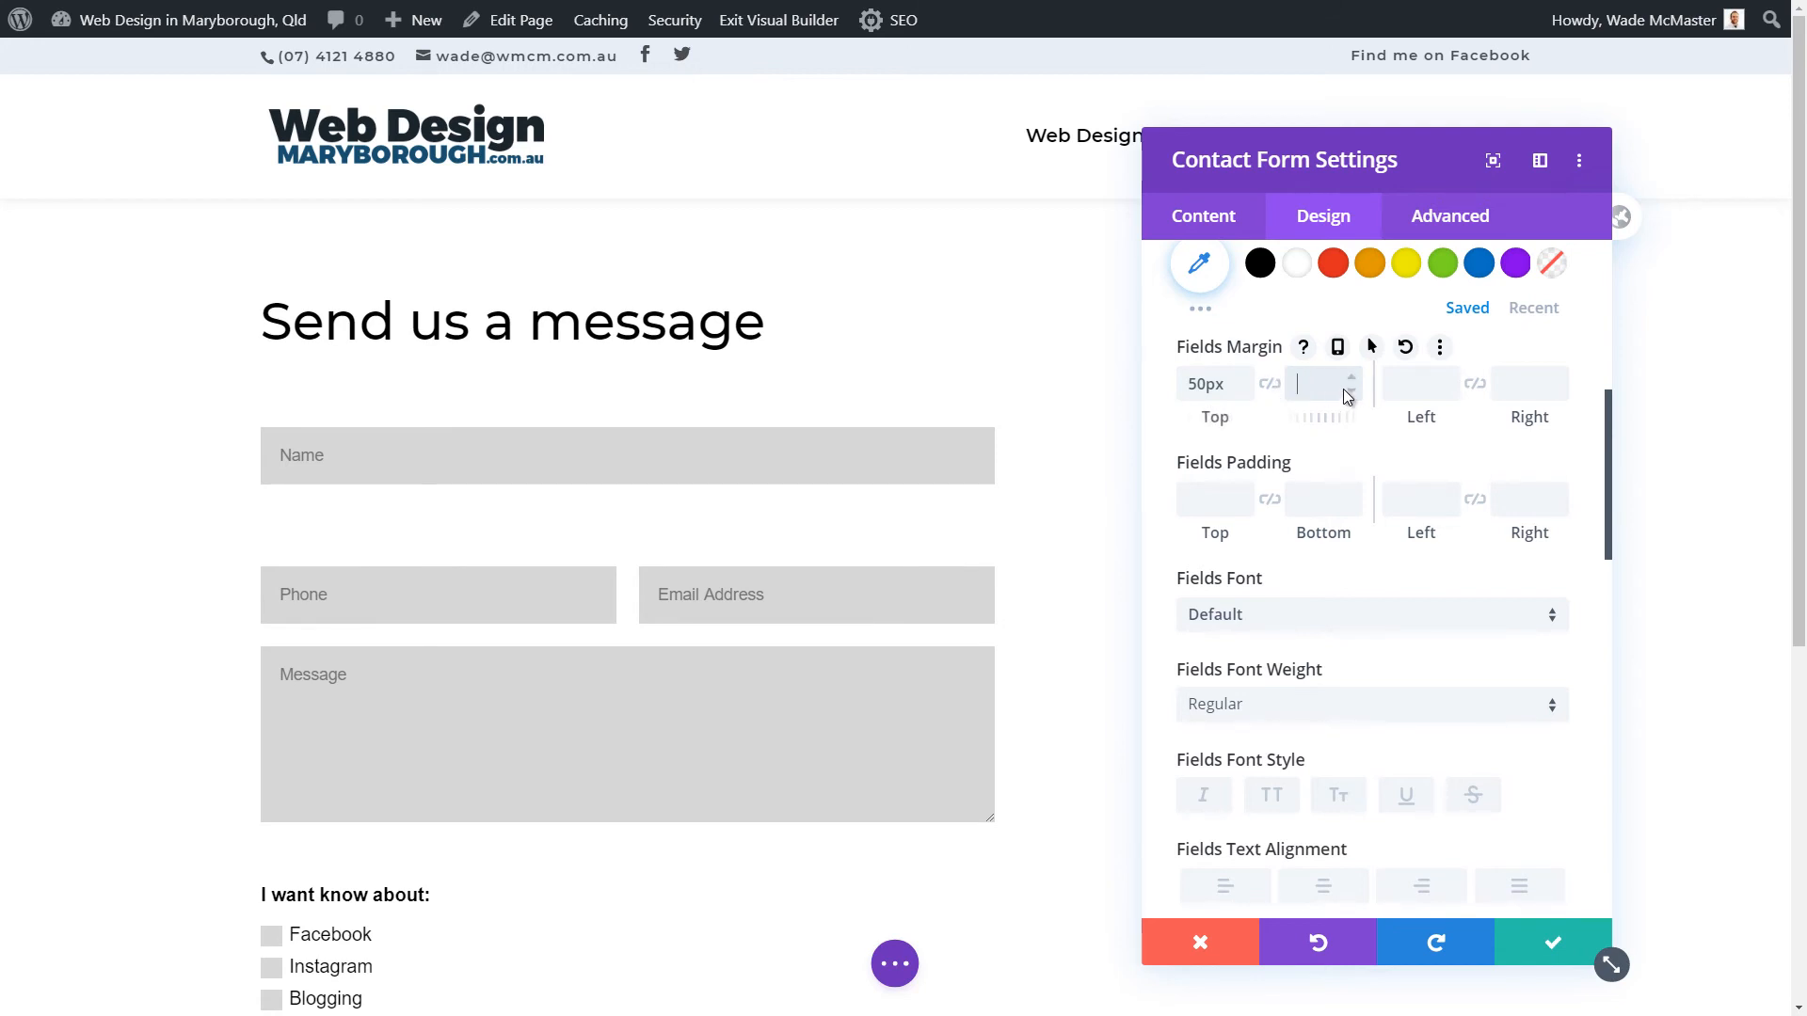
type("50")
key("Tab")
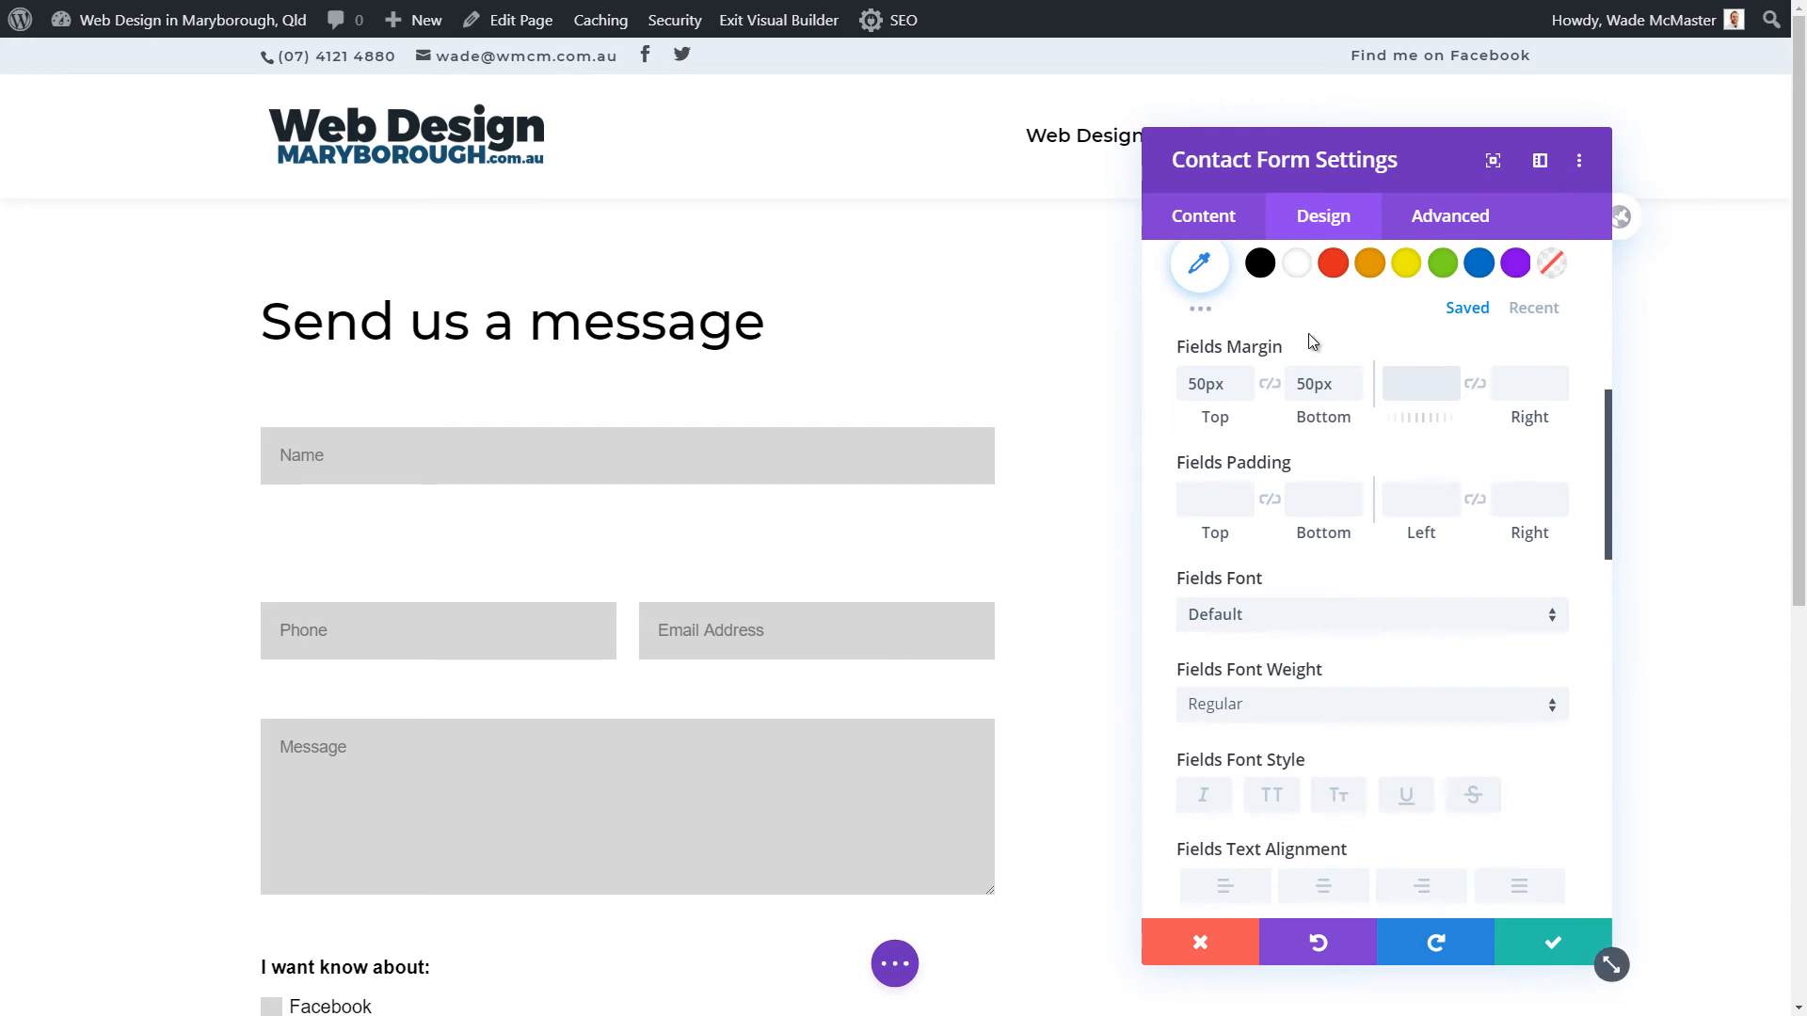
- Lower the fields' top margin to 43px, then reset all fields margin values
left_click(1244, 395)
left_click(1244, 395)
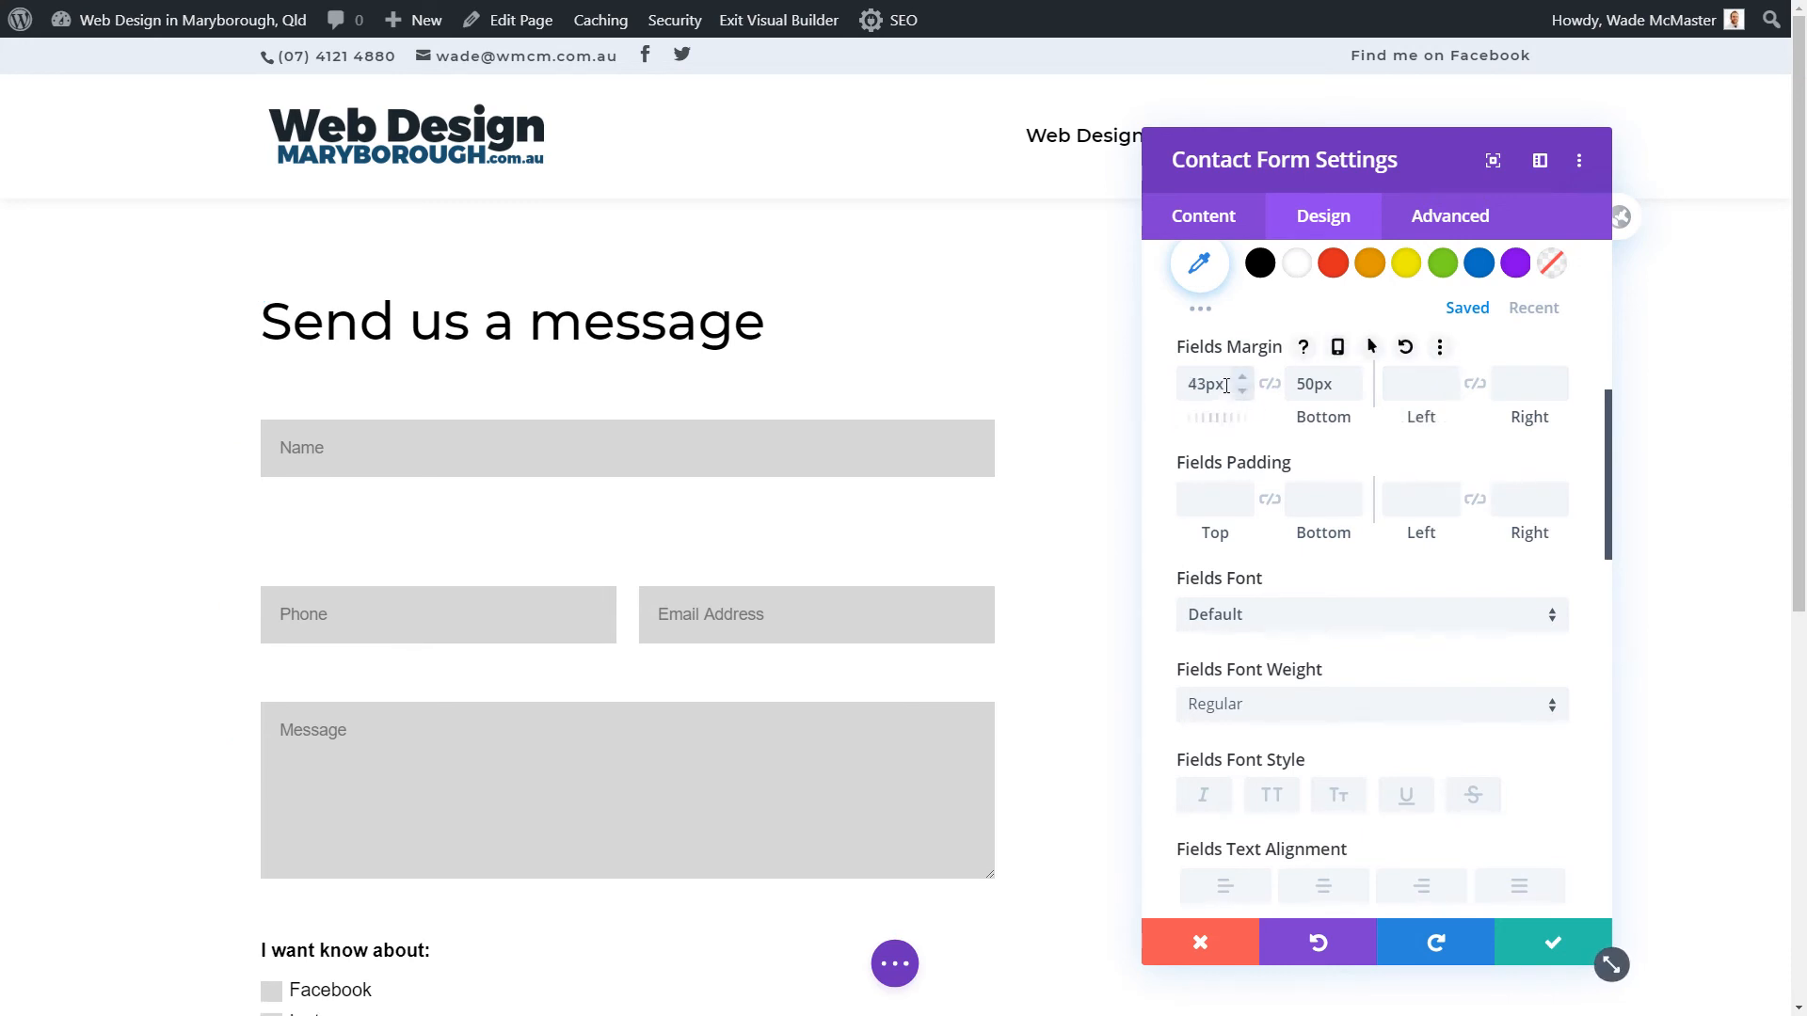
left_click_drag(1217, 384, 1118, 375)
left_click(1407, 350)
- Try a 20px top padding on the fields, then a padding of 0px on all four sides
left_click(1212, 507)
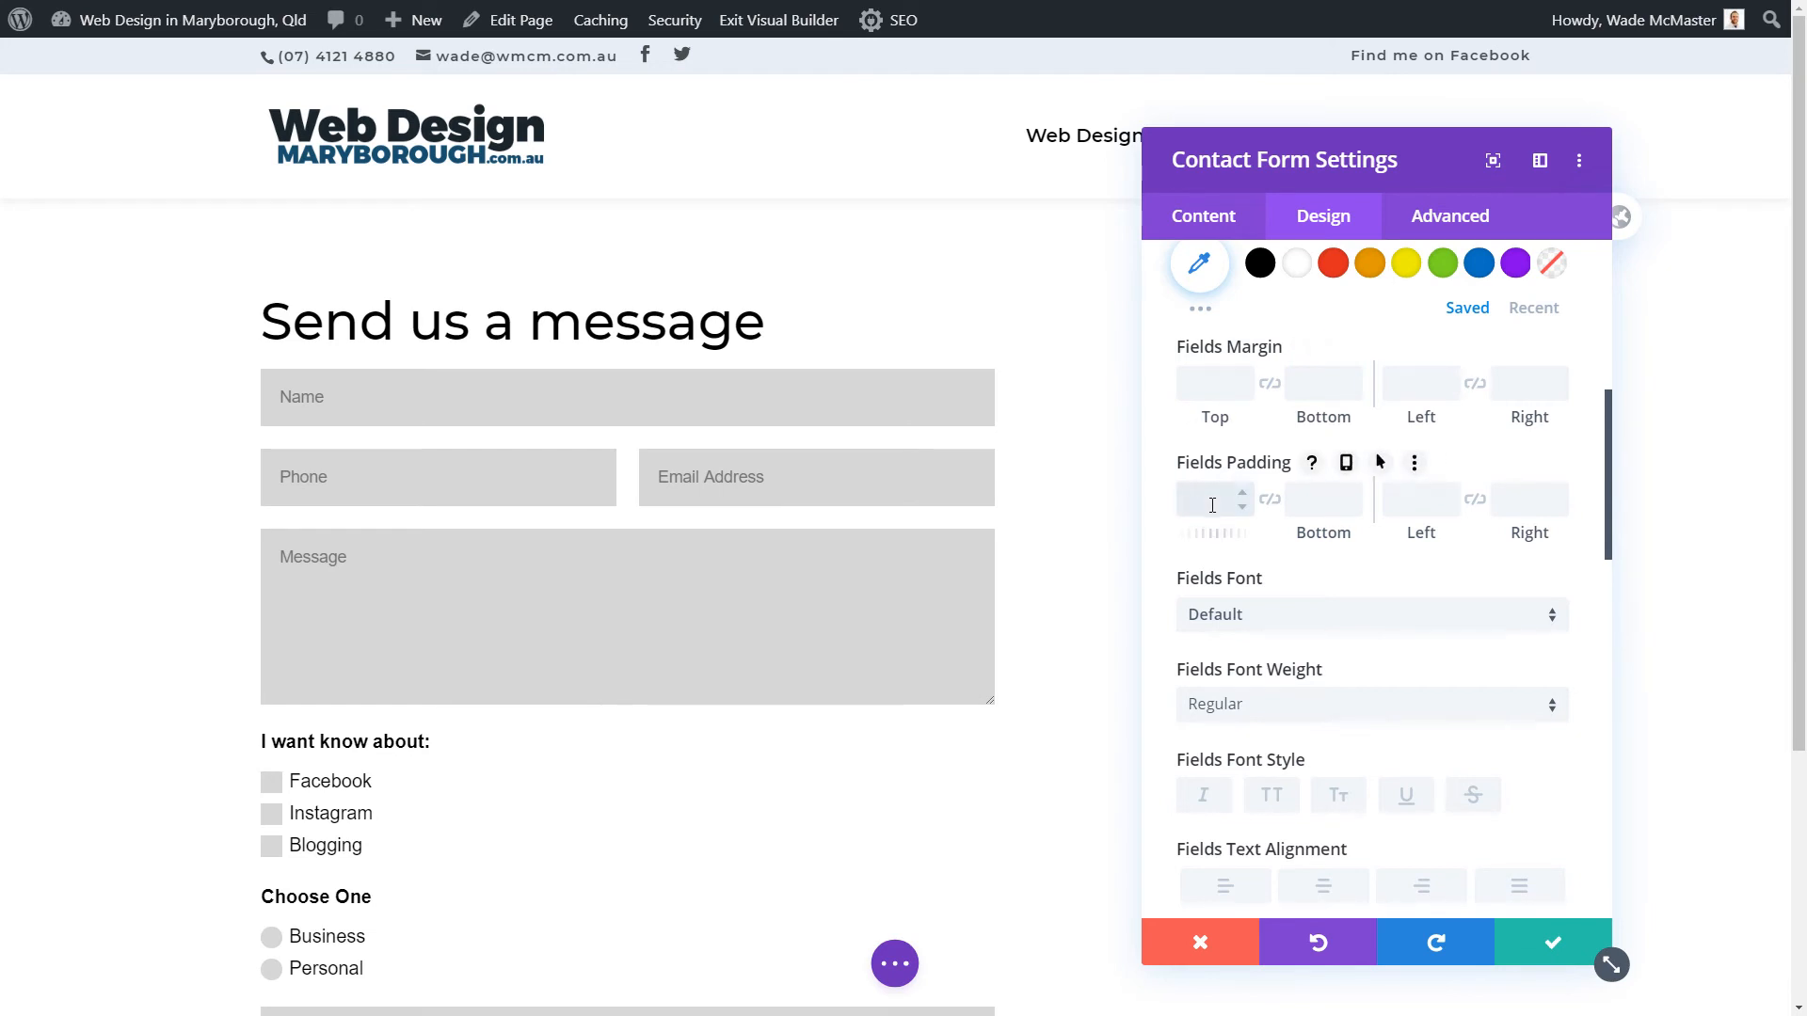
type("20")
left_click(1329, 497)
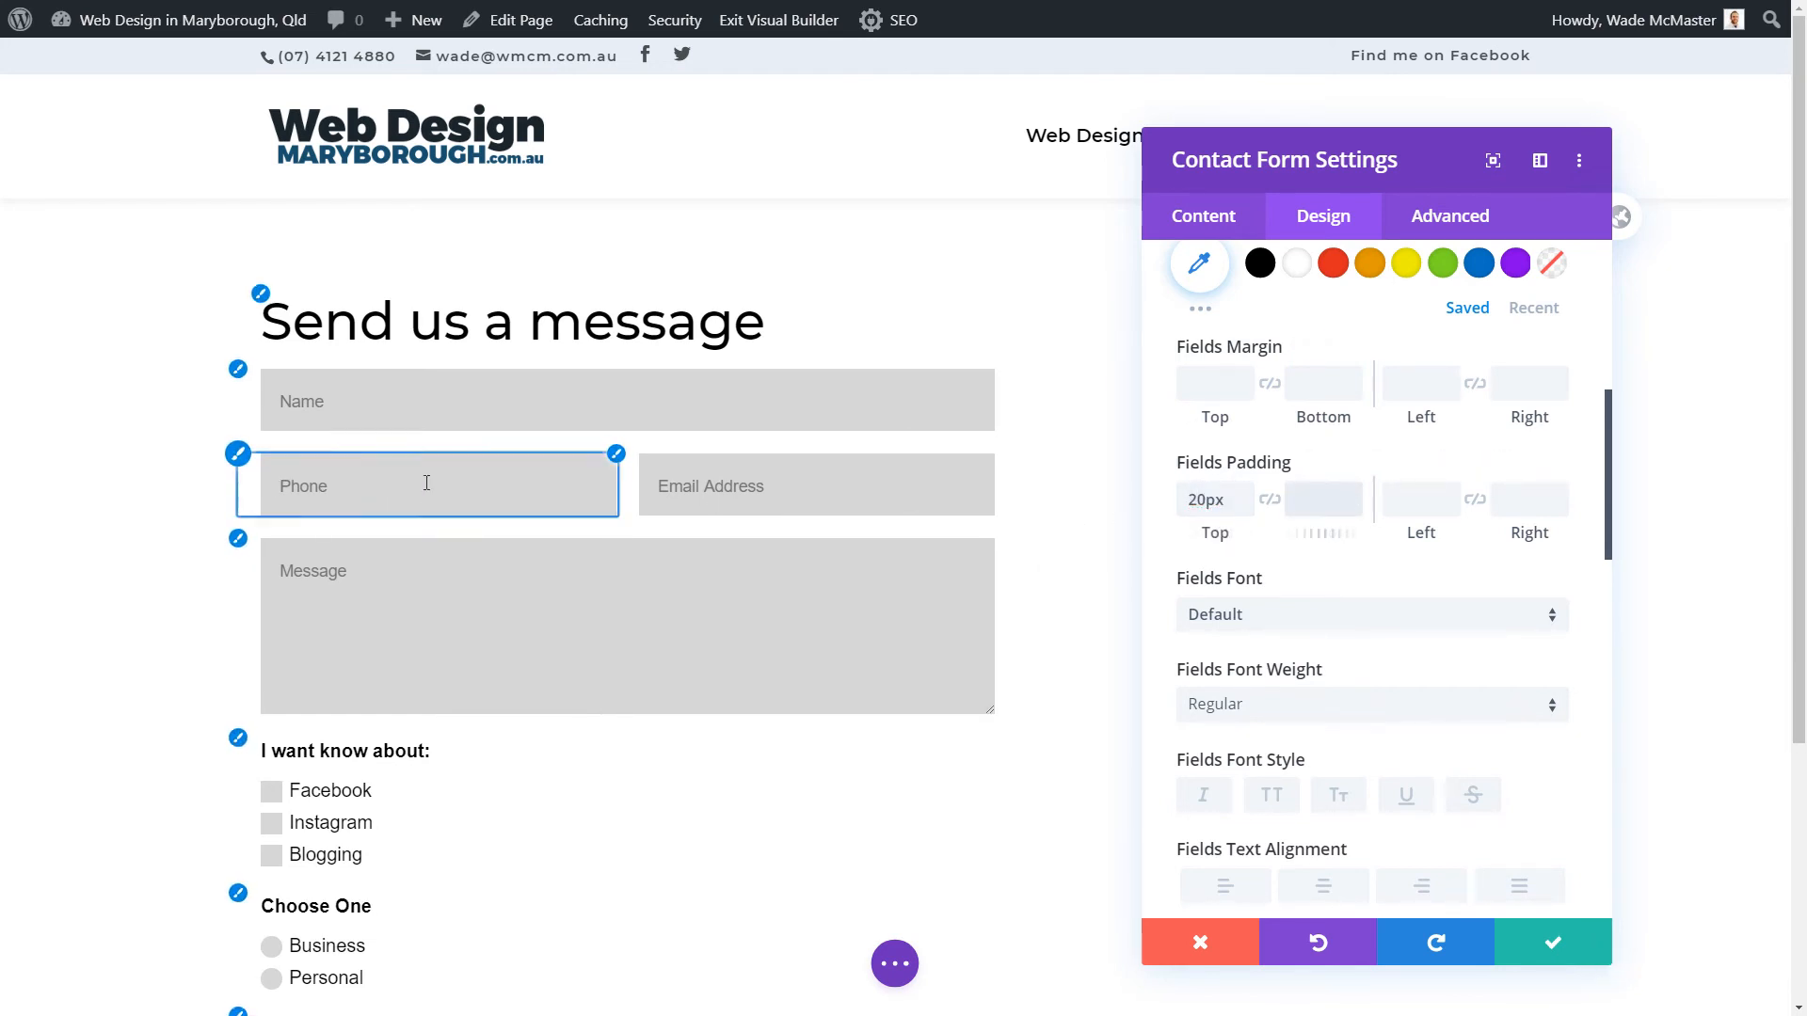
key("shift+Home")
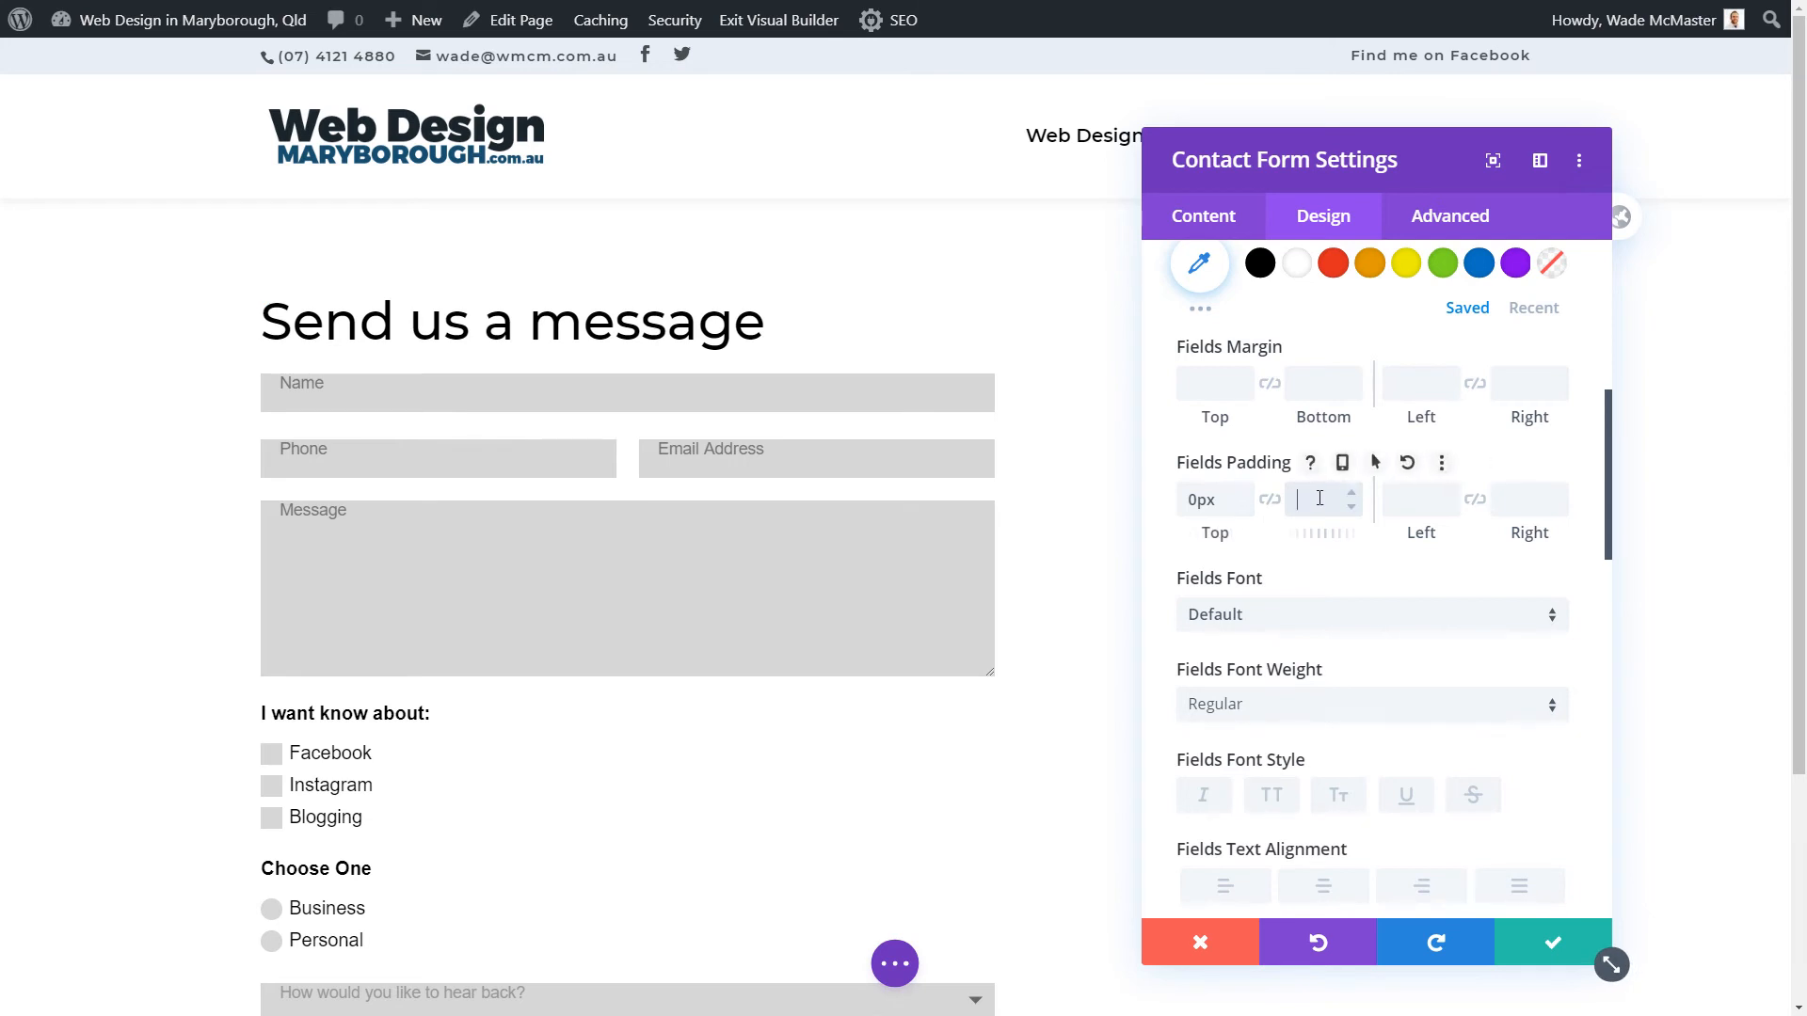
type("0")
left_click(1516, 502)
type("0")
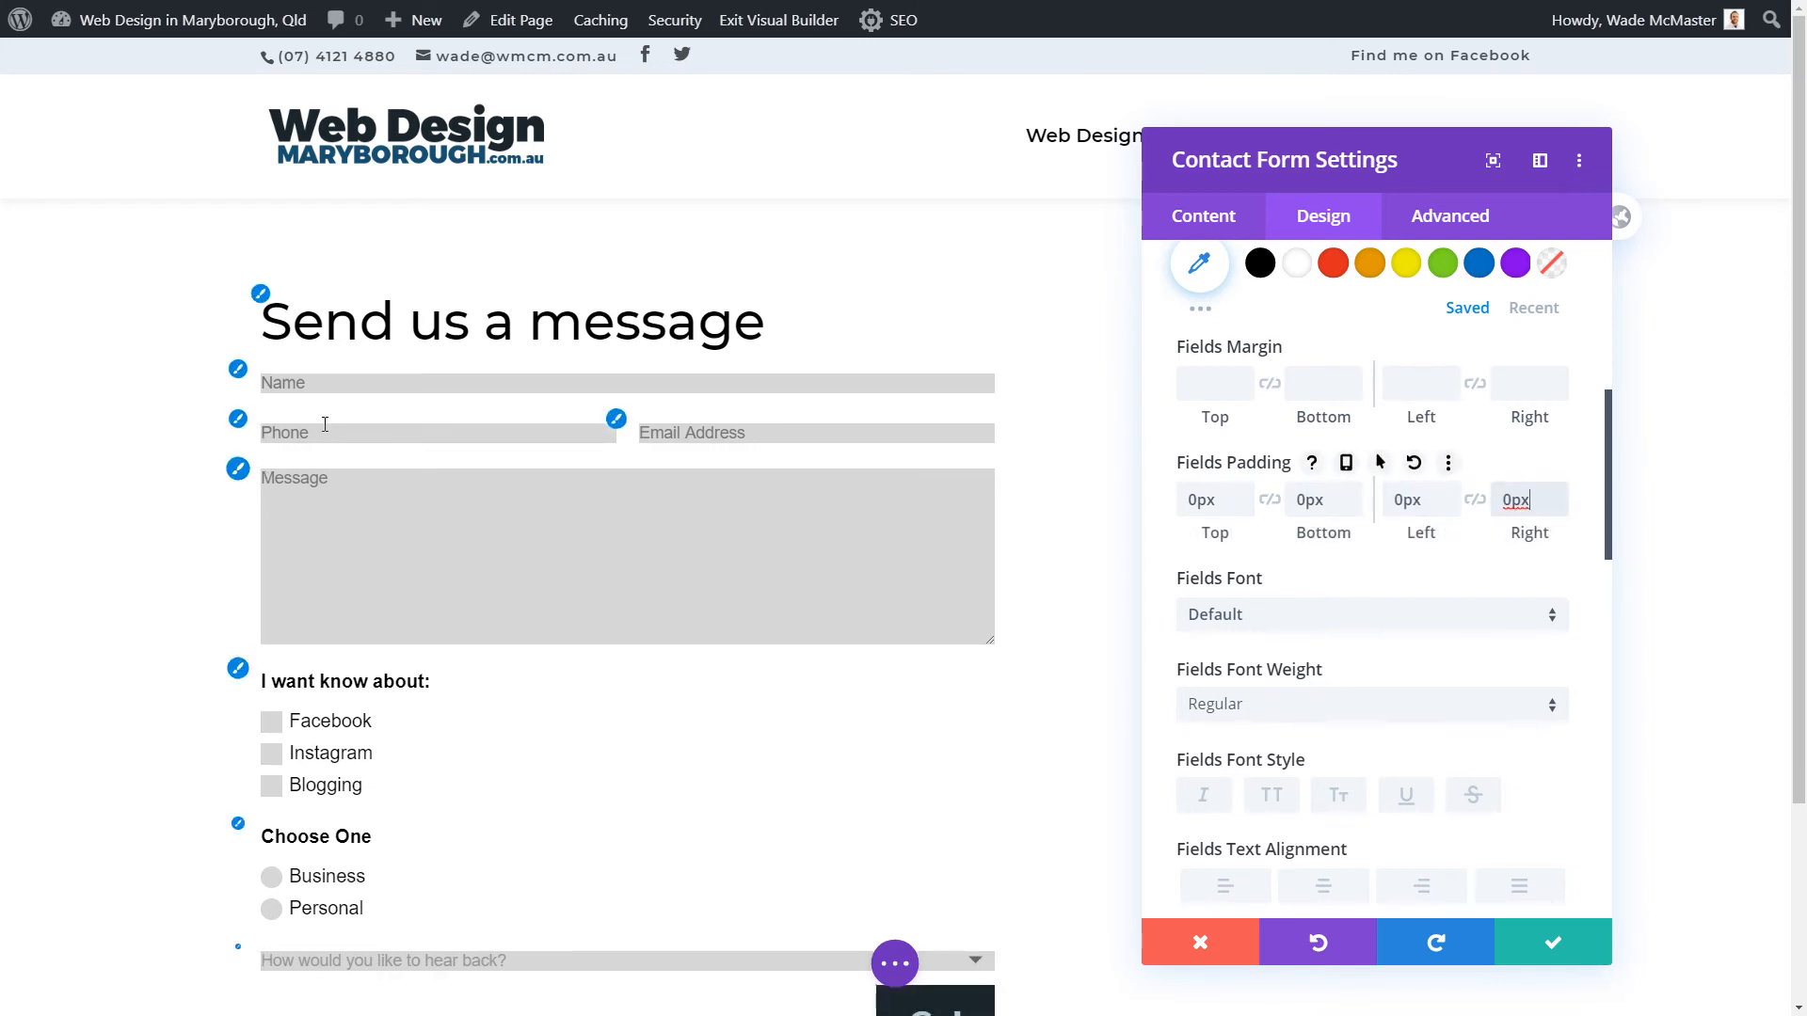
- Set the fields padding to 20px on all four sides and check it on the Name and Phone fields
left_click_drag(1196, 502, 1161, 502)
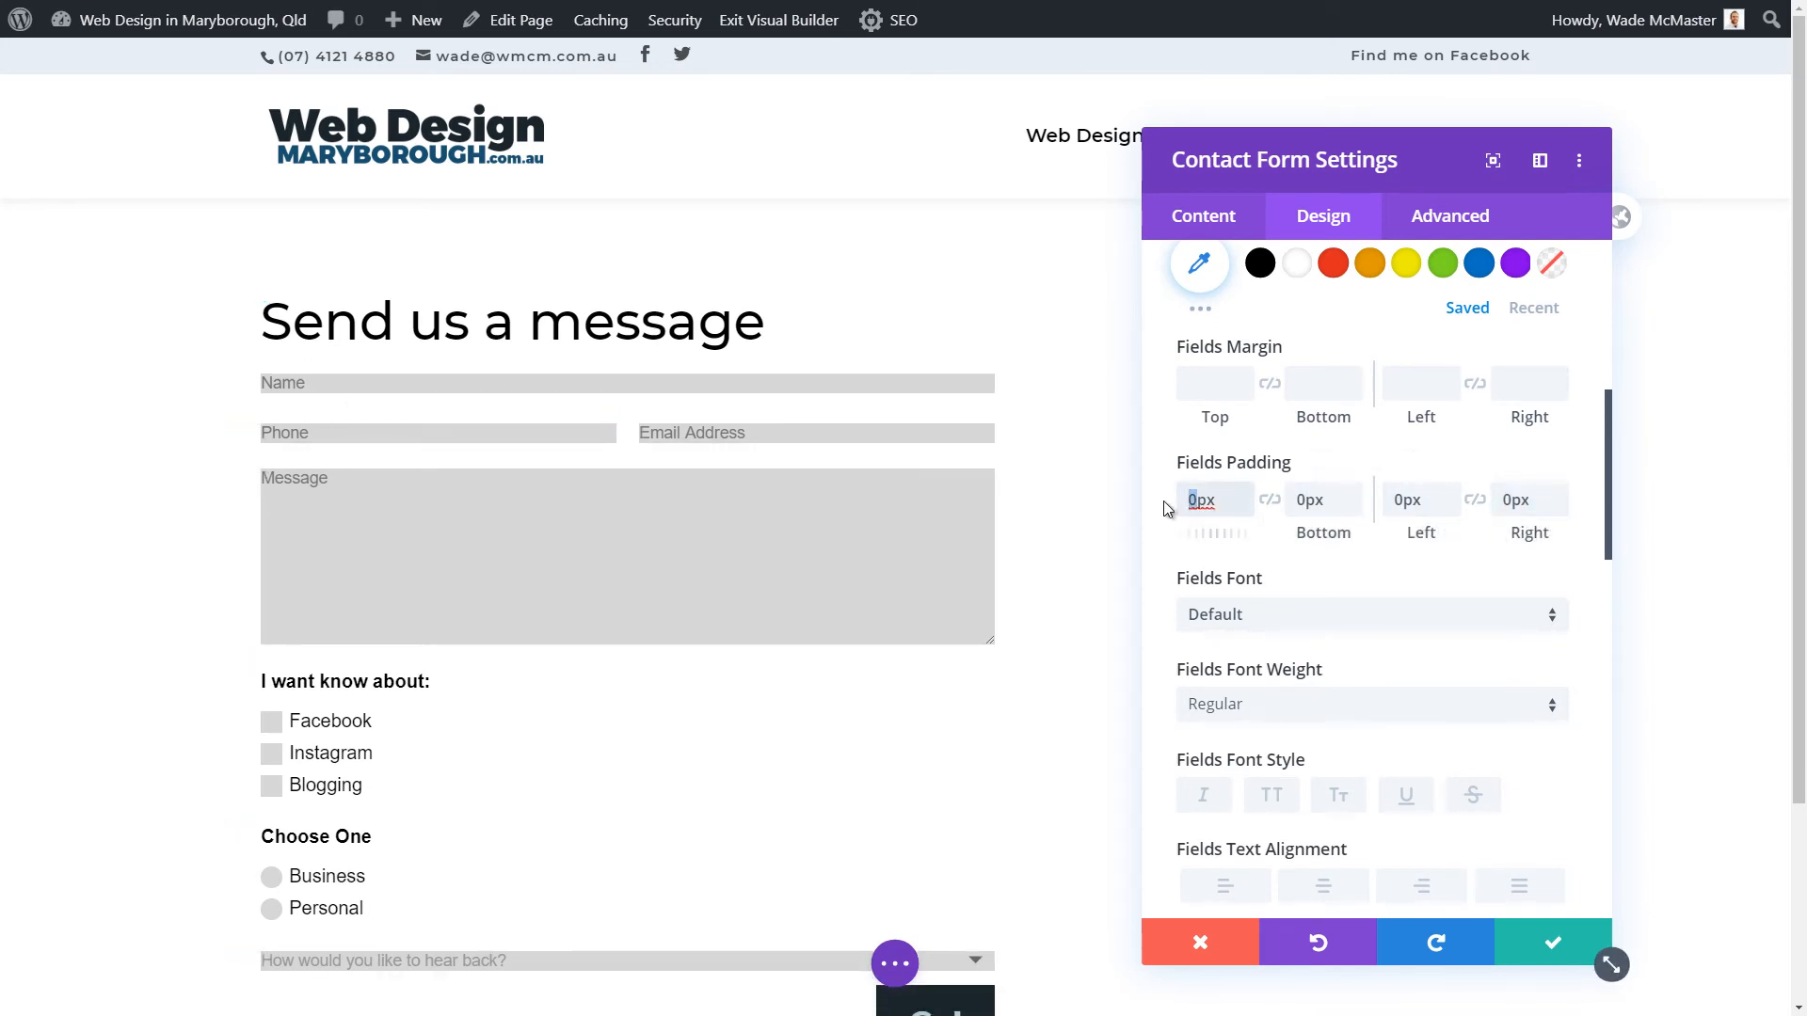
type("20")
left_click(1310, 502)
key("BackSpace")
type("2")
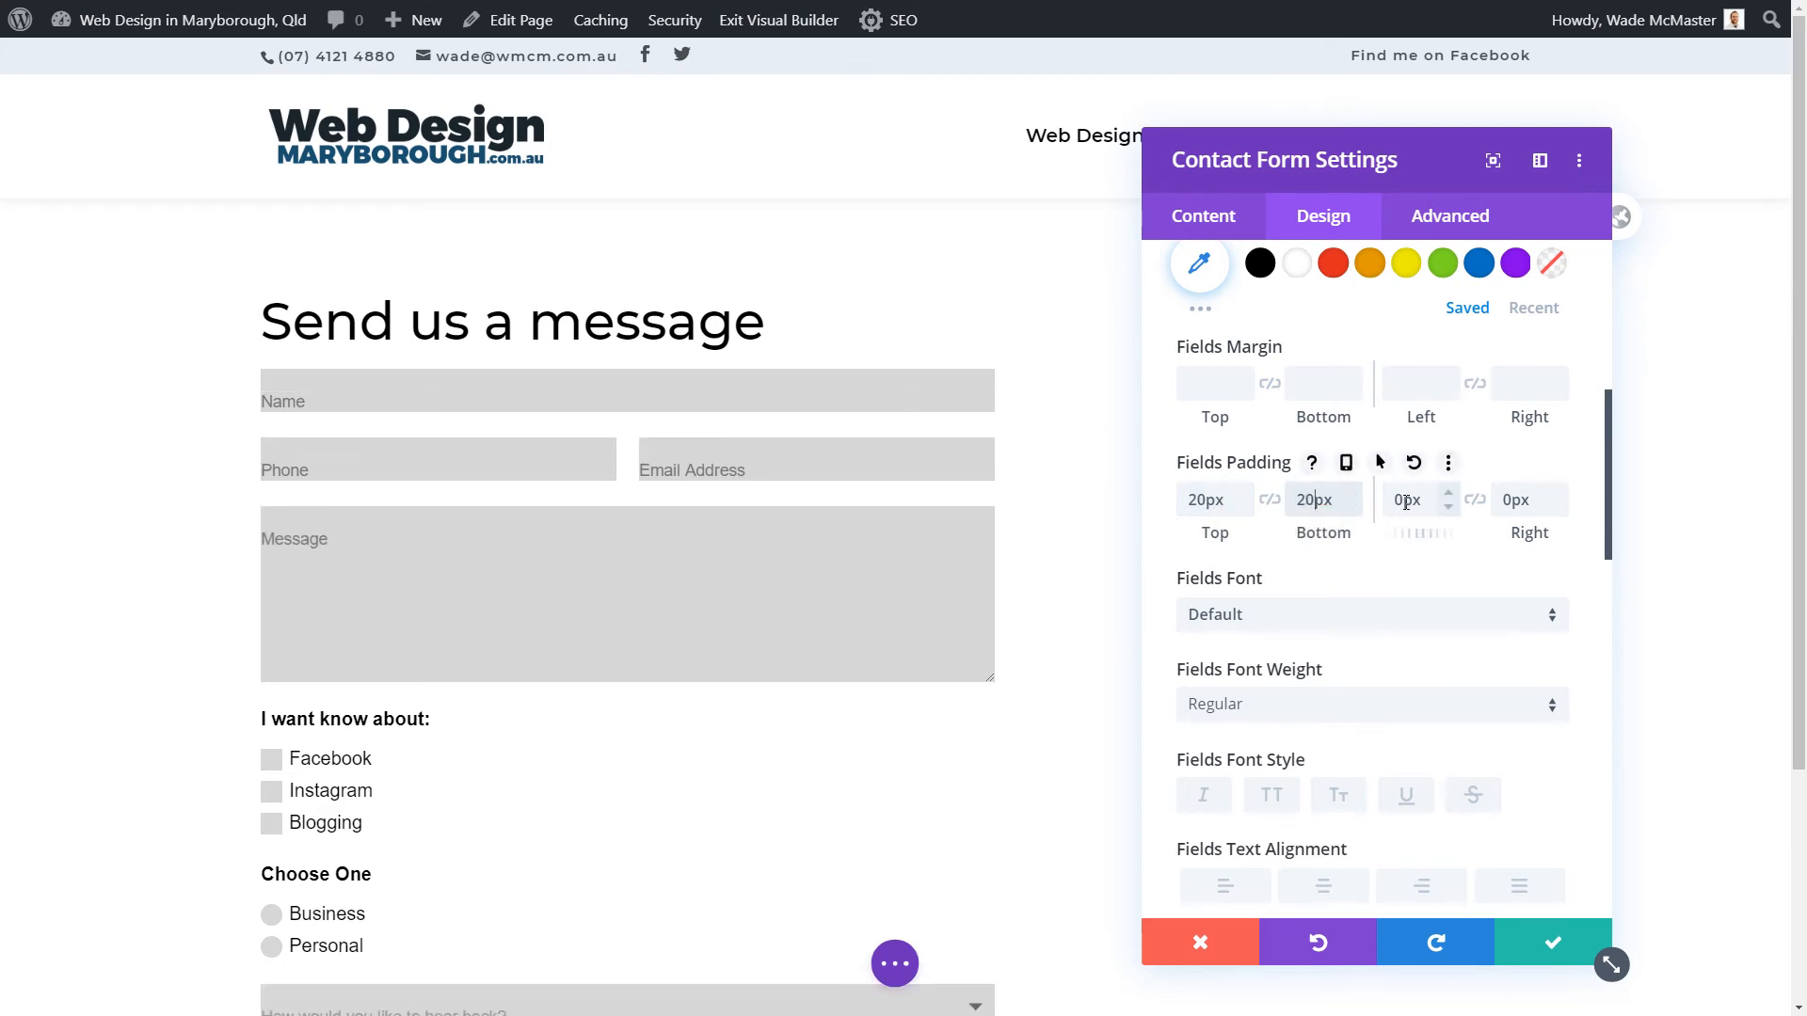
left_click(1405, 503)
key("BackSpace")
type("2")
left_click_drag(1509, 502, 1482, 509)
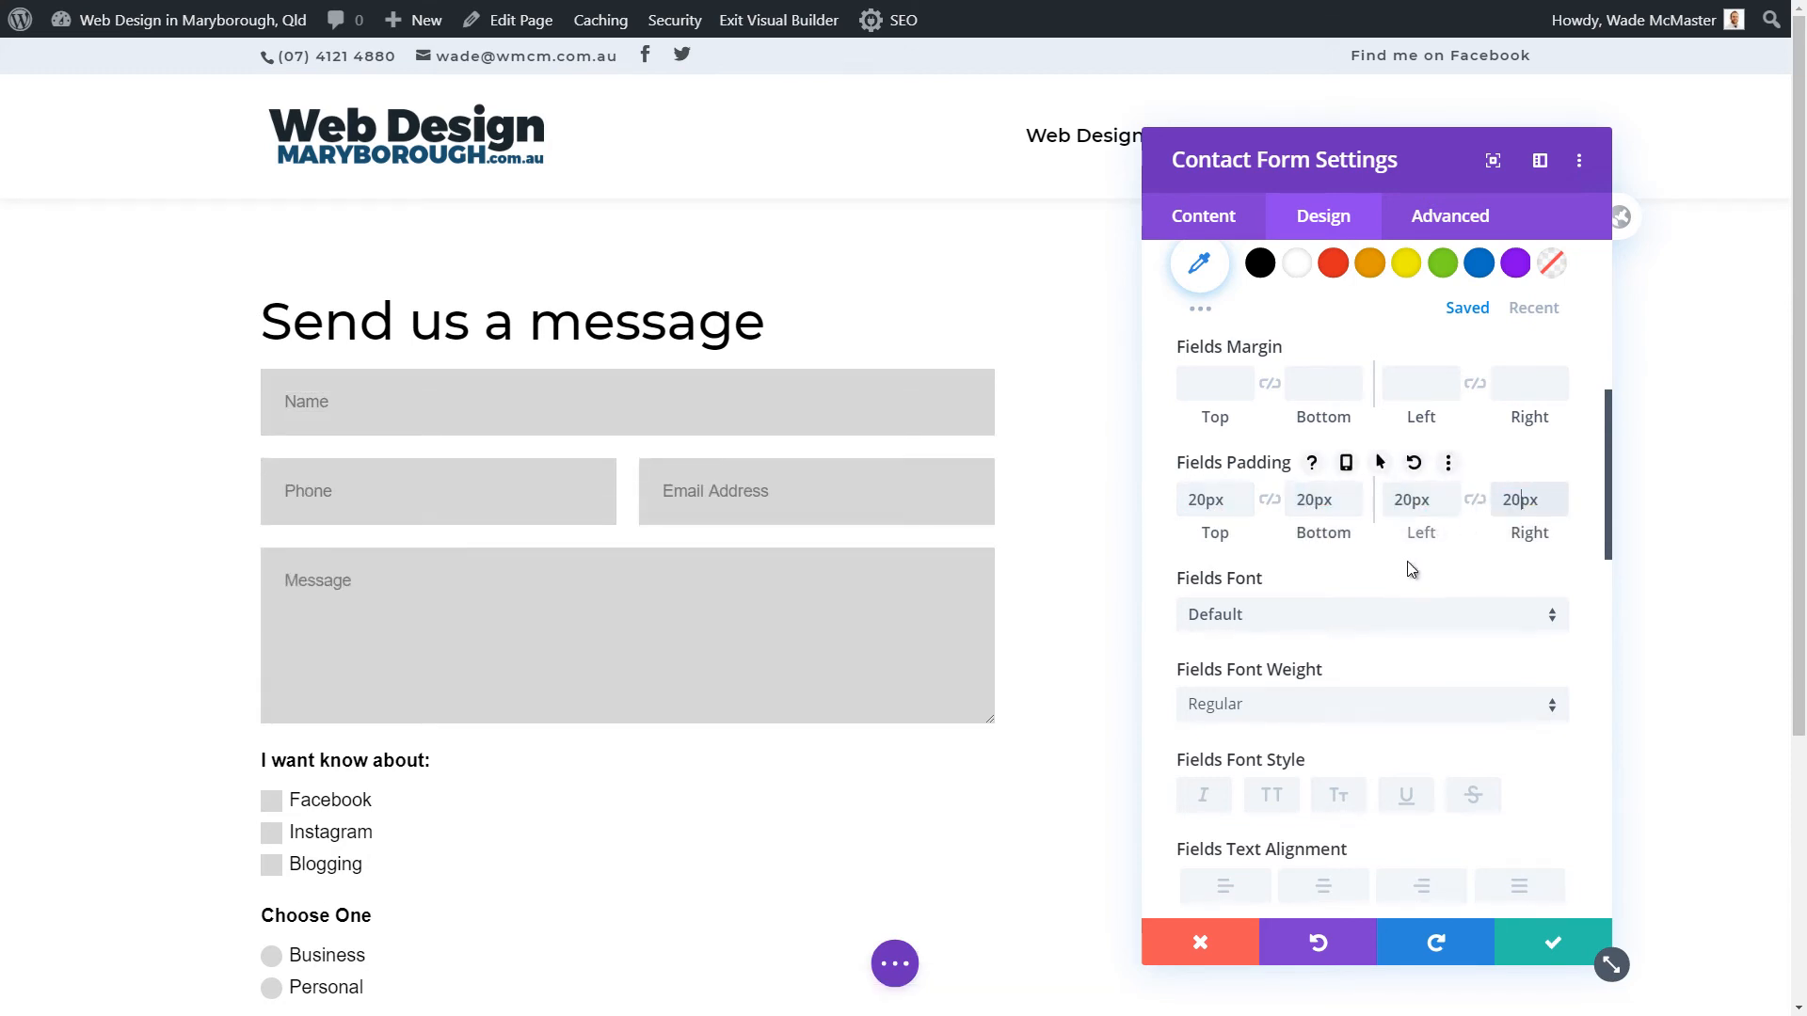
type("20")
left_click(443, 408)
left_click(547, 513)
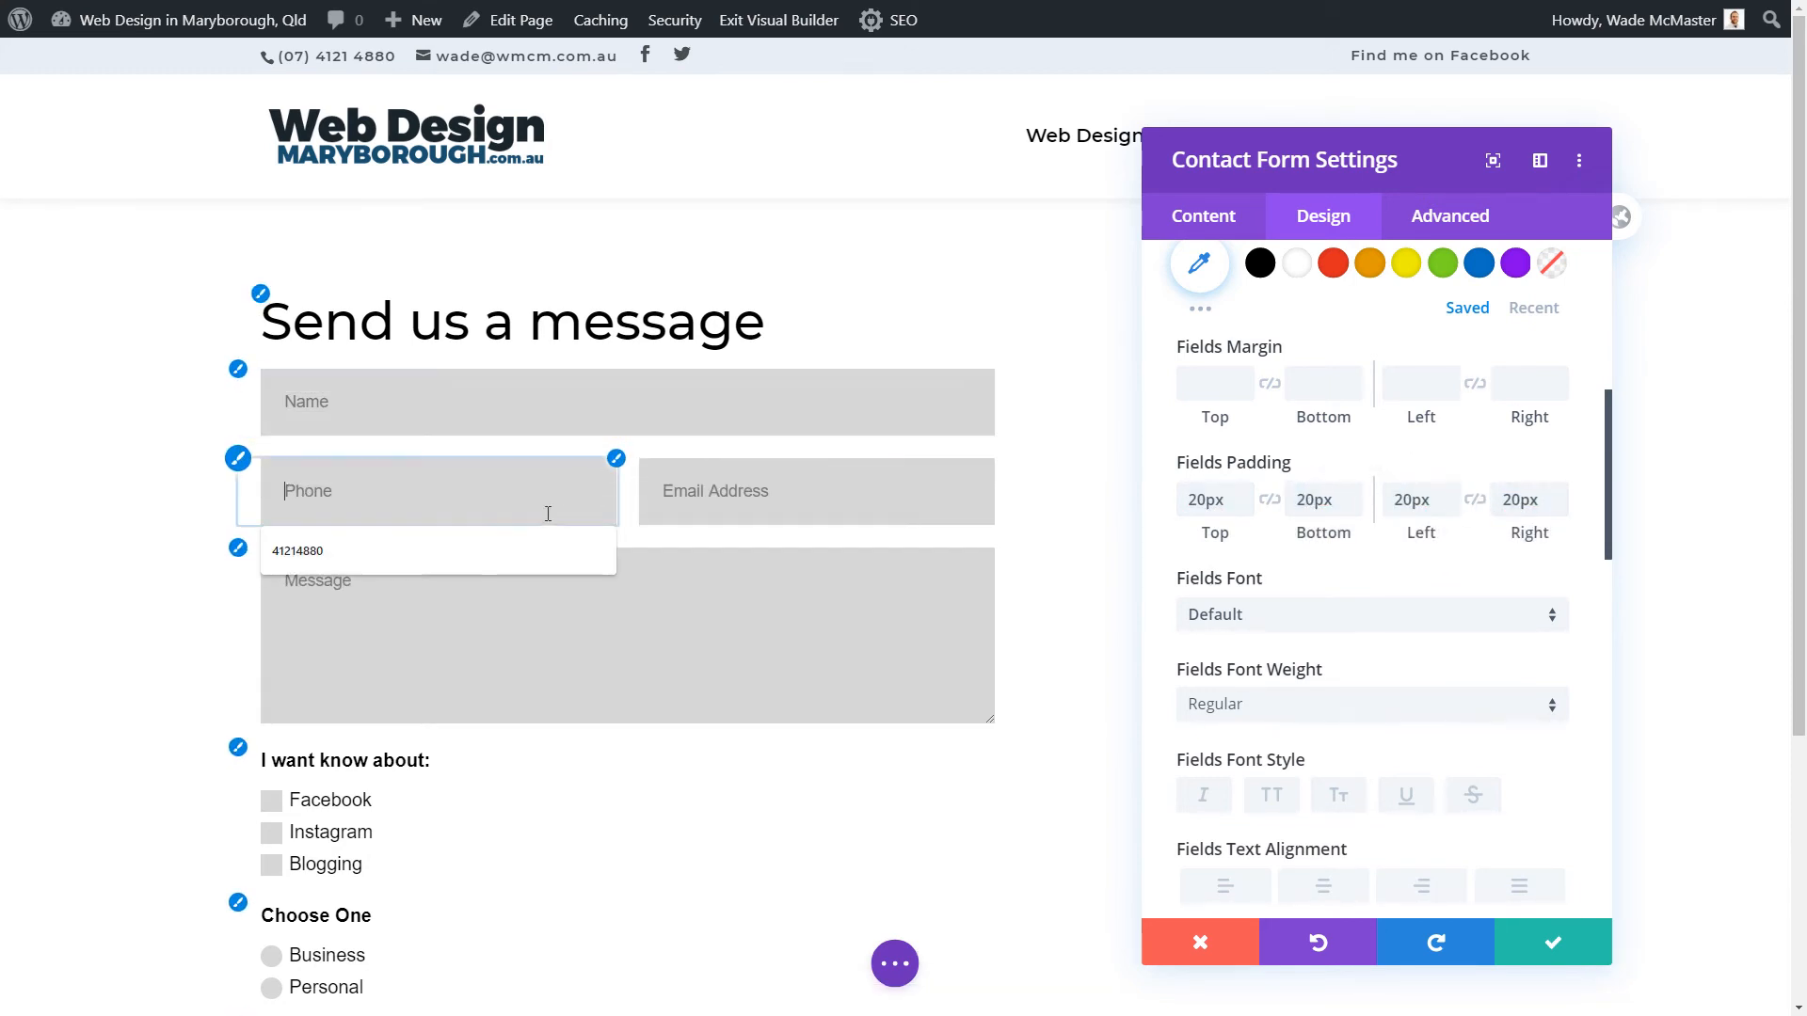
- Set the fields text size to 17px and open the font weight choices
scroll(1366, 574, "down", 2)
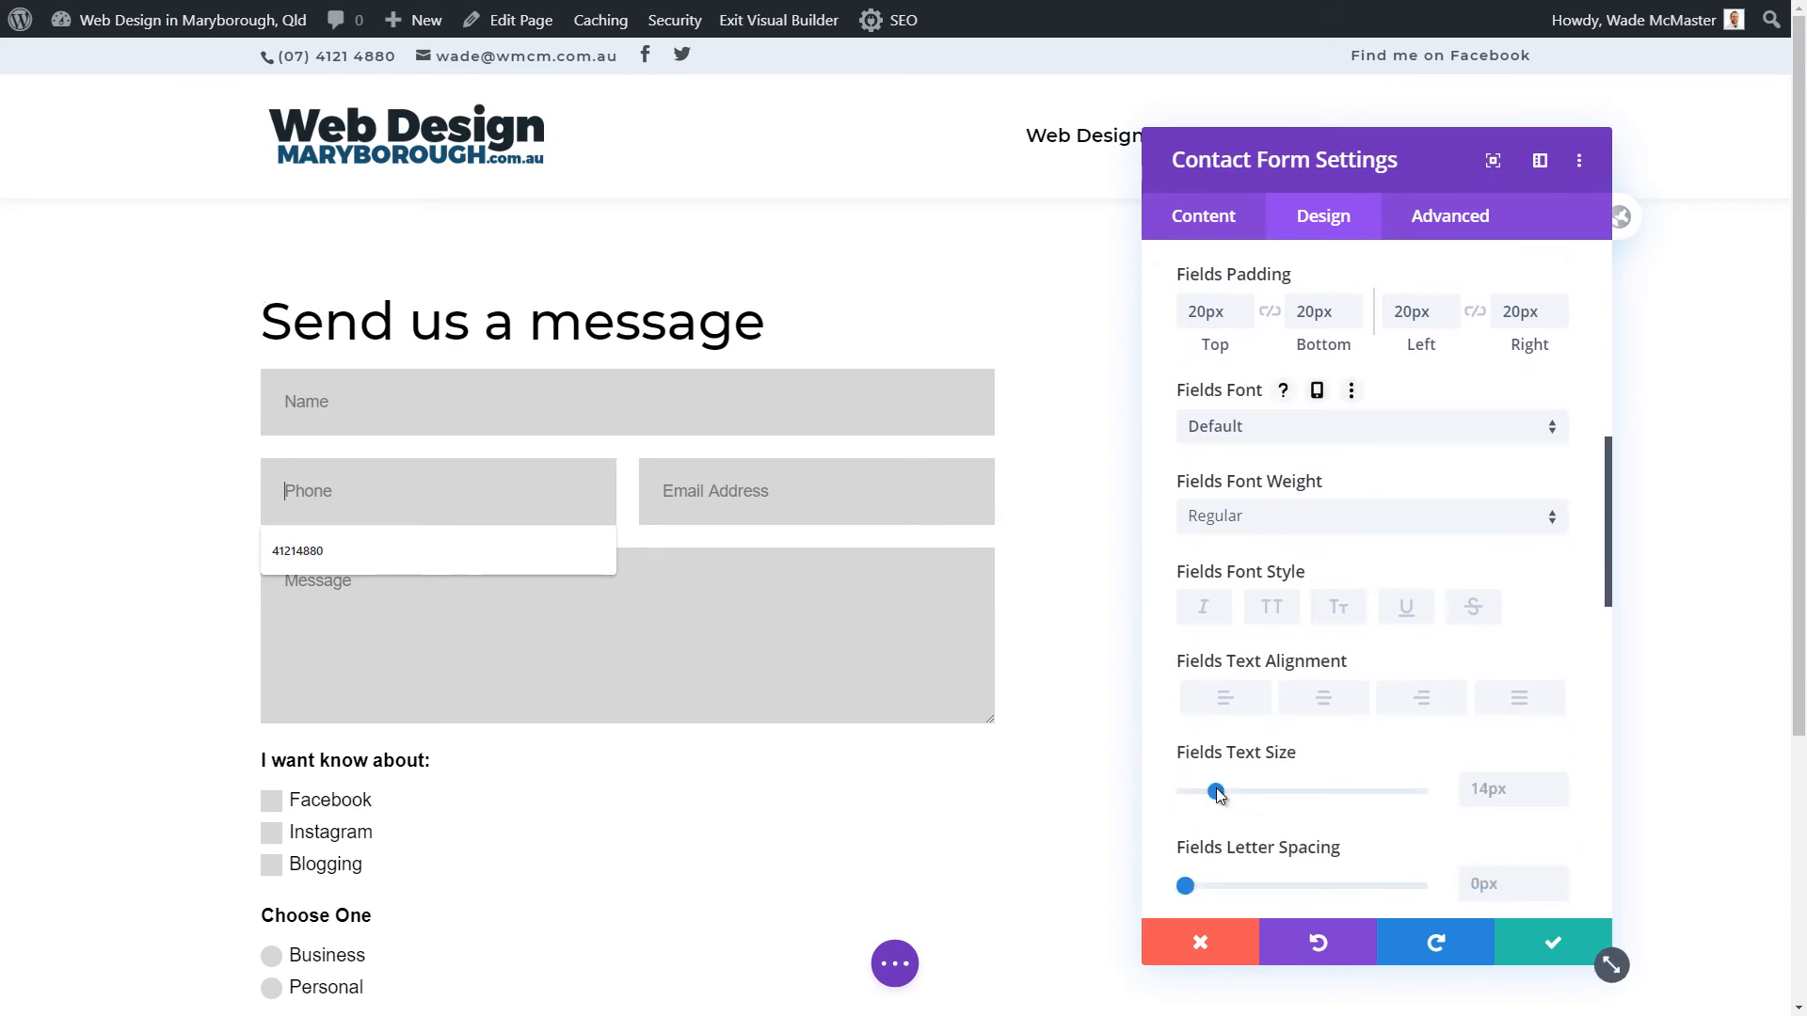
mouse_move(1215, 790)
left_mouse_down()
mouse_move(1245, 787)
mouse_move(1207, 797)
mouse_move(1222, 791)
left_mouse_up()
left_click(1242, 520)
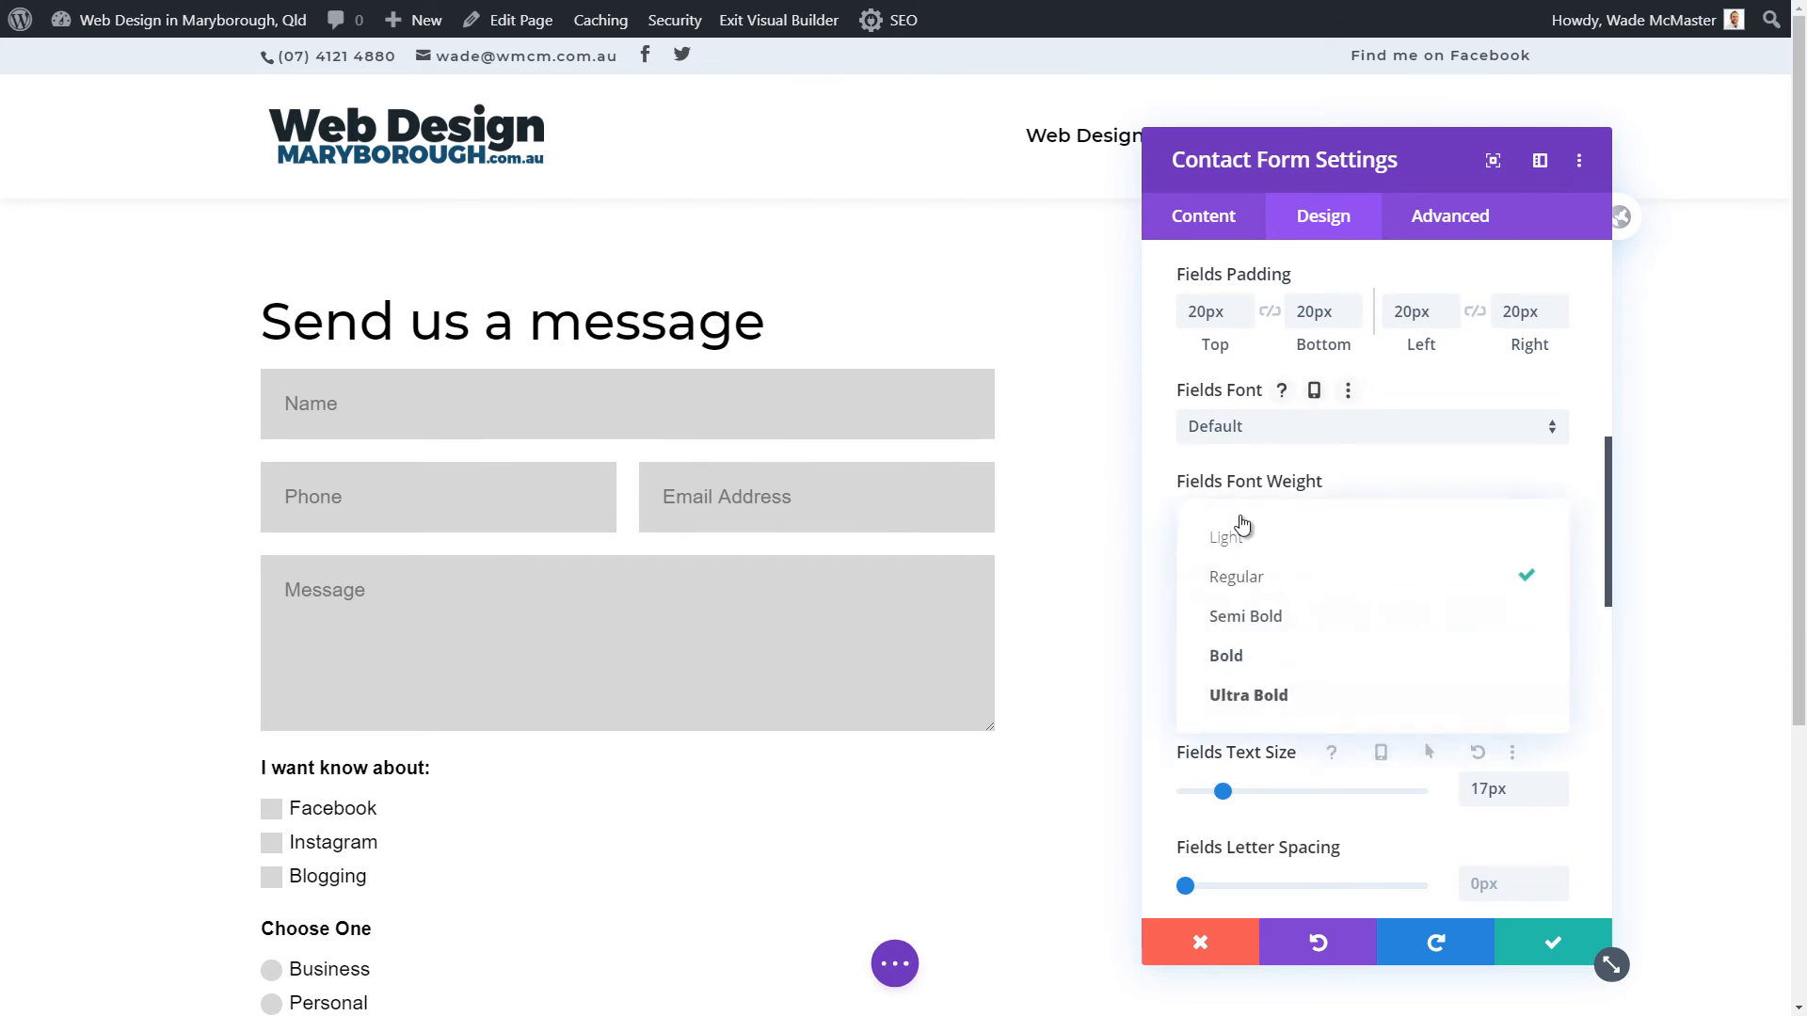
- Try the Abril Fatface font on the form fields, then return the fields font to Default
left_click(1254, 425)
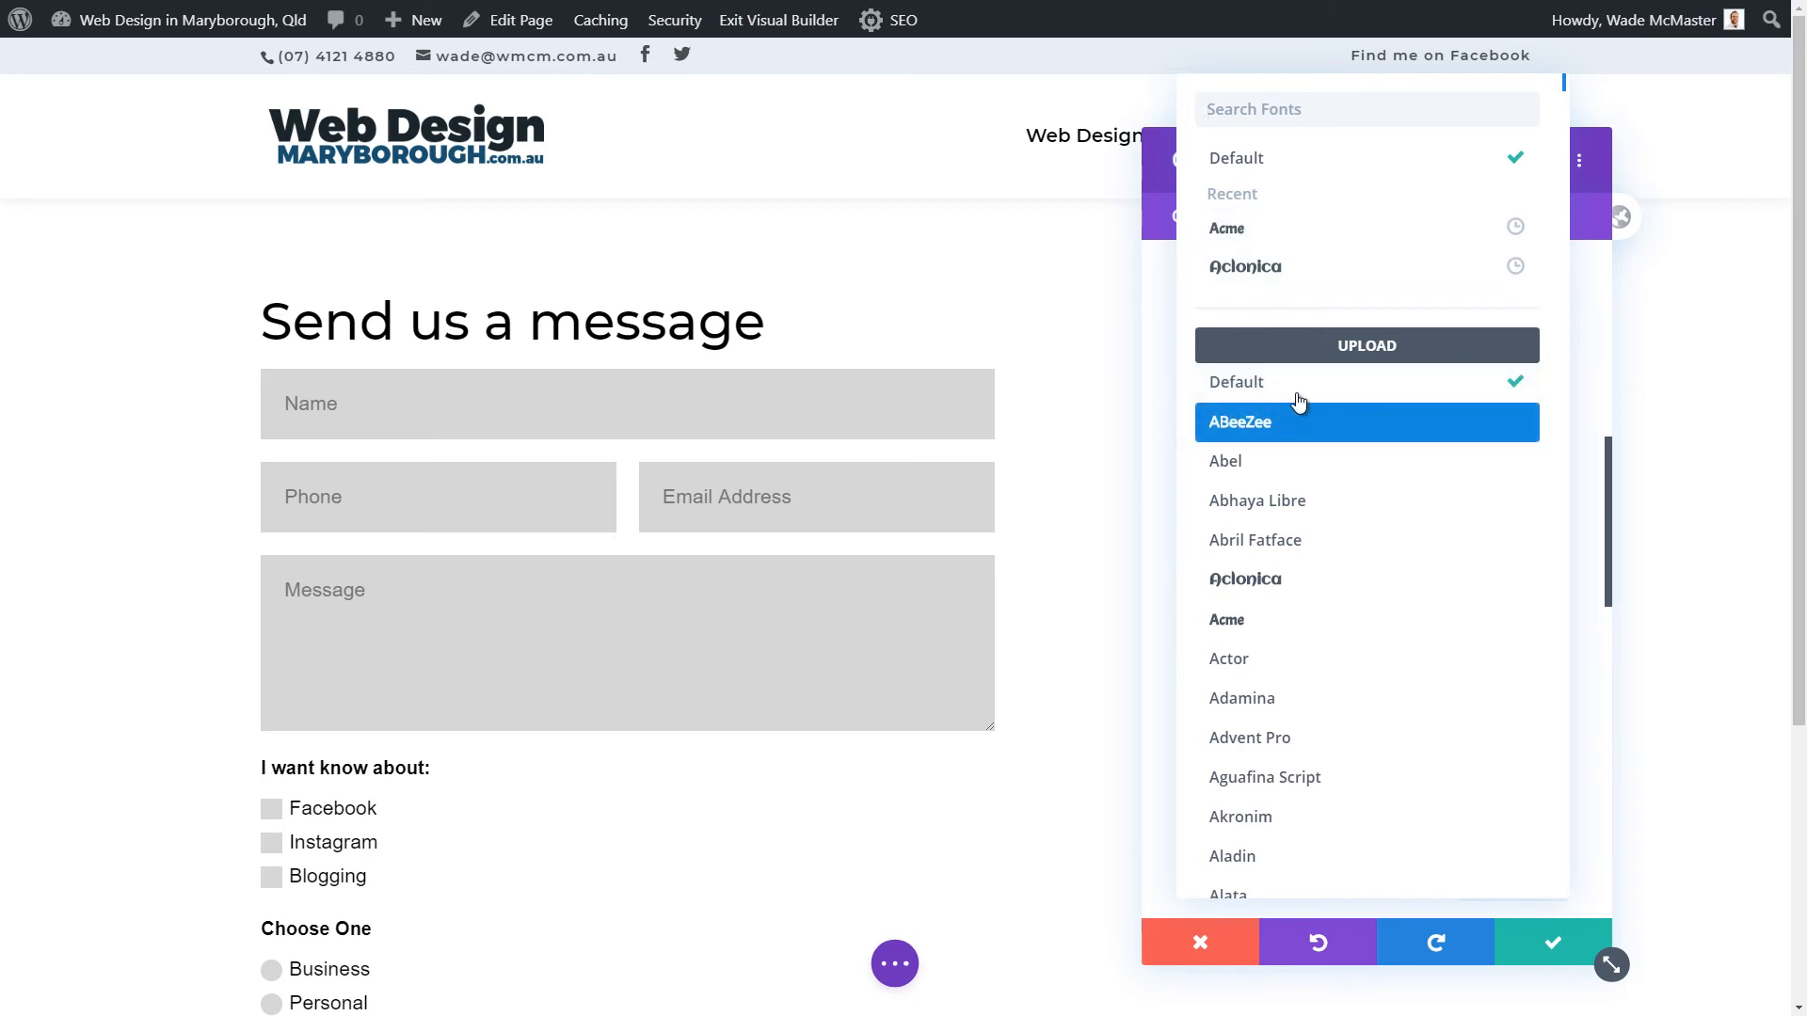
left_click(1289, 534)
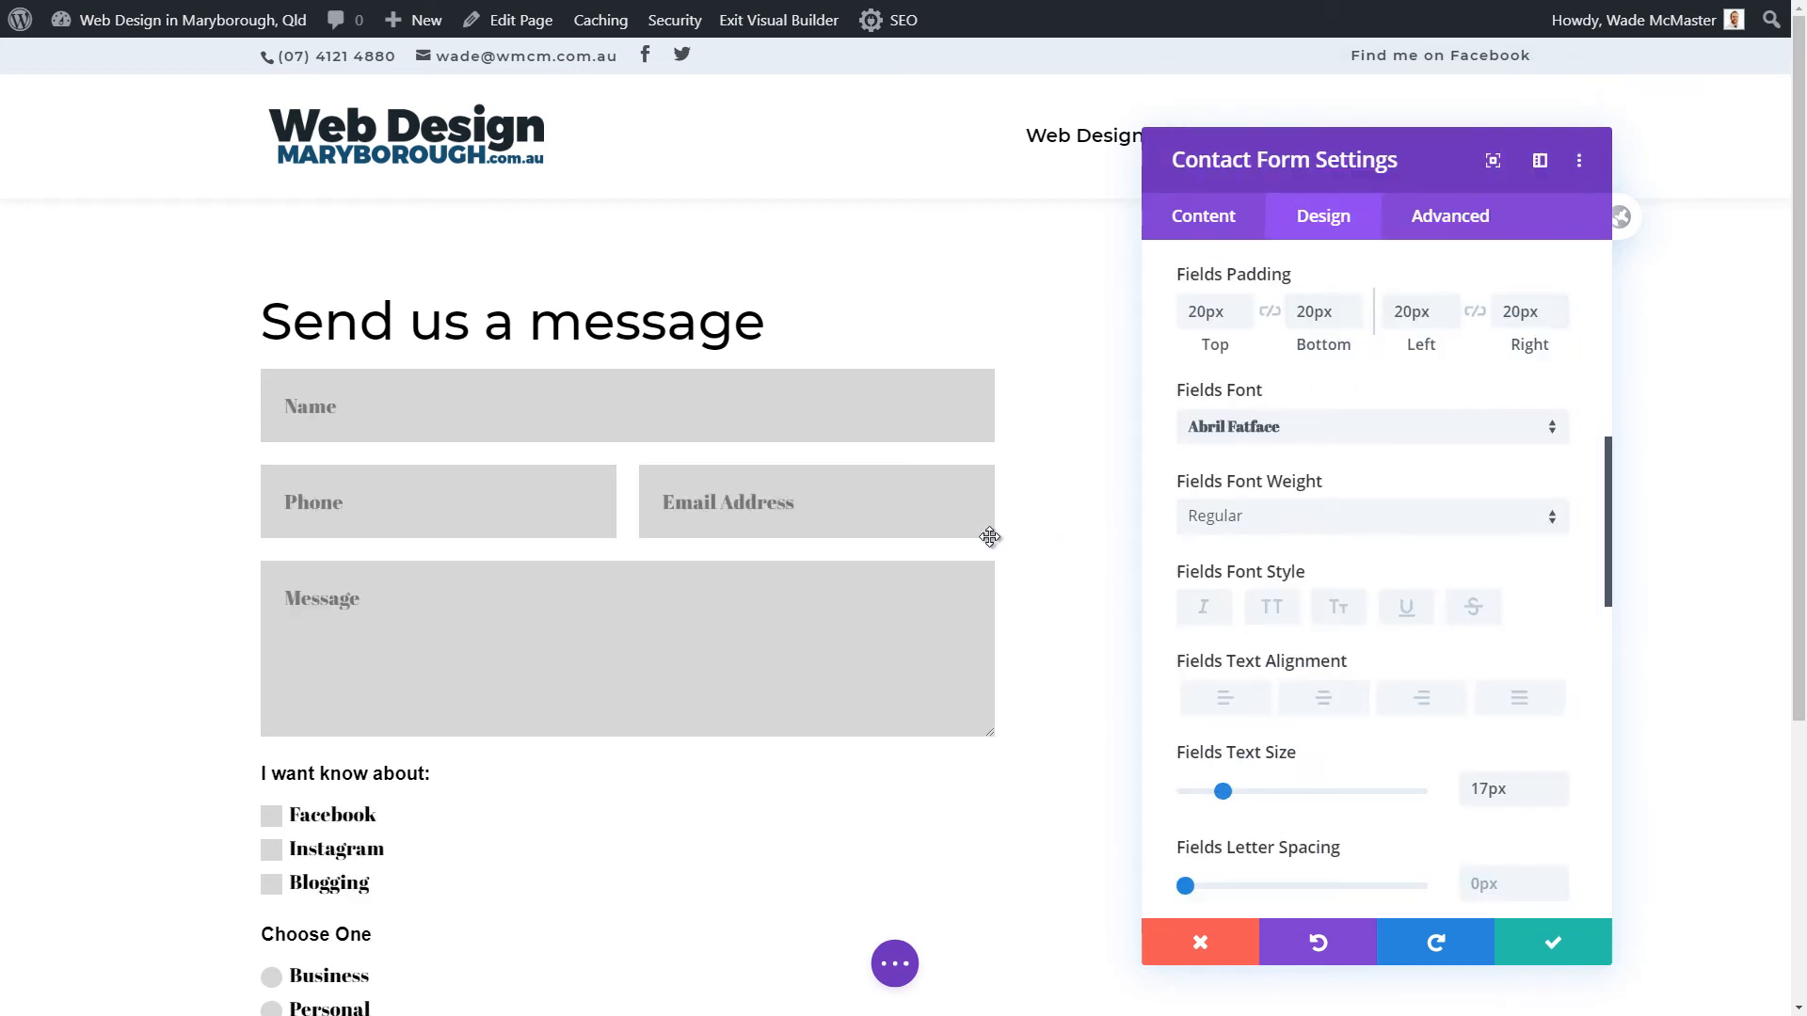
left_click(1350, 429)
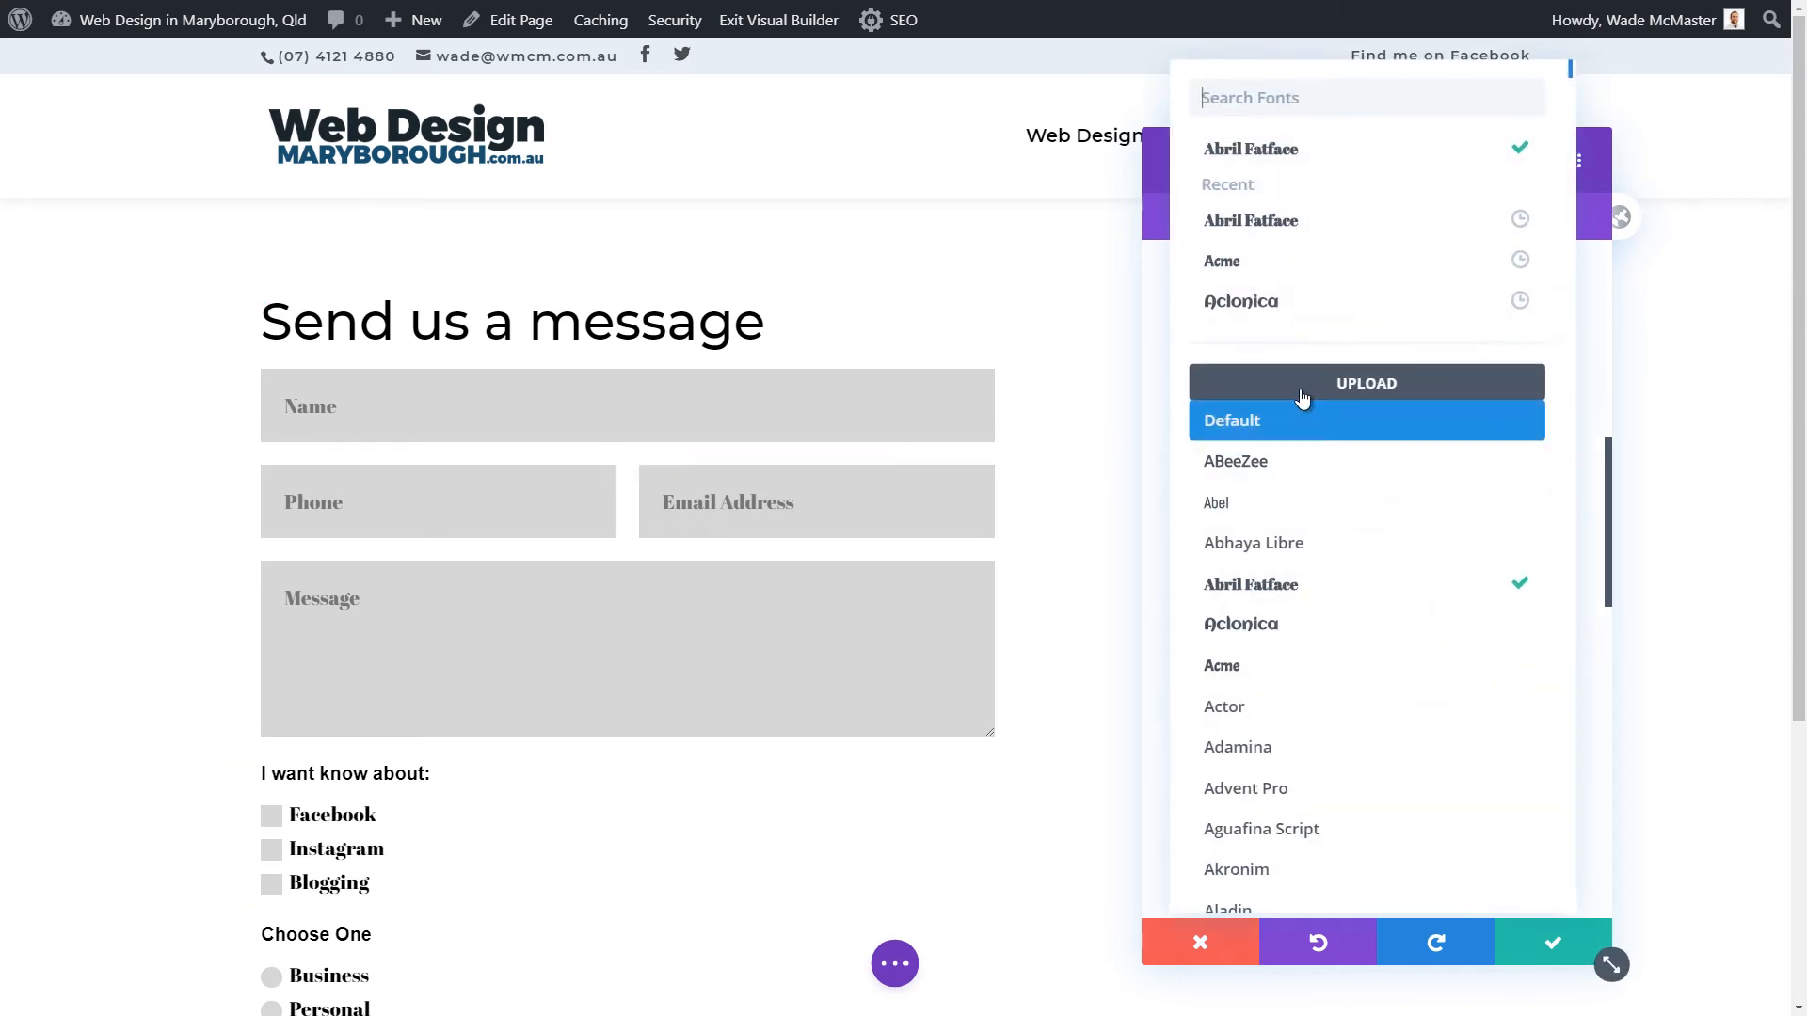
left_click(1262, 424)
- Look through the remaining field text options and the other design sections, from Text to Animation
scroll(1478, 517, "down", 2)
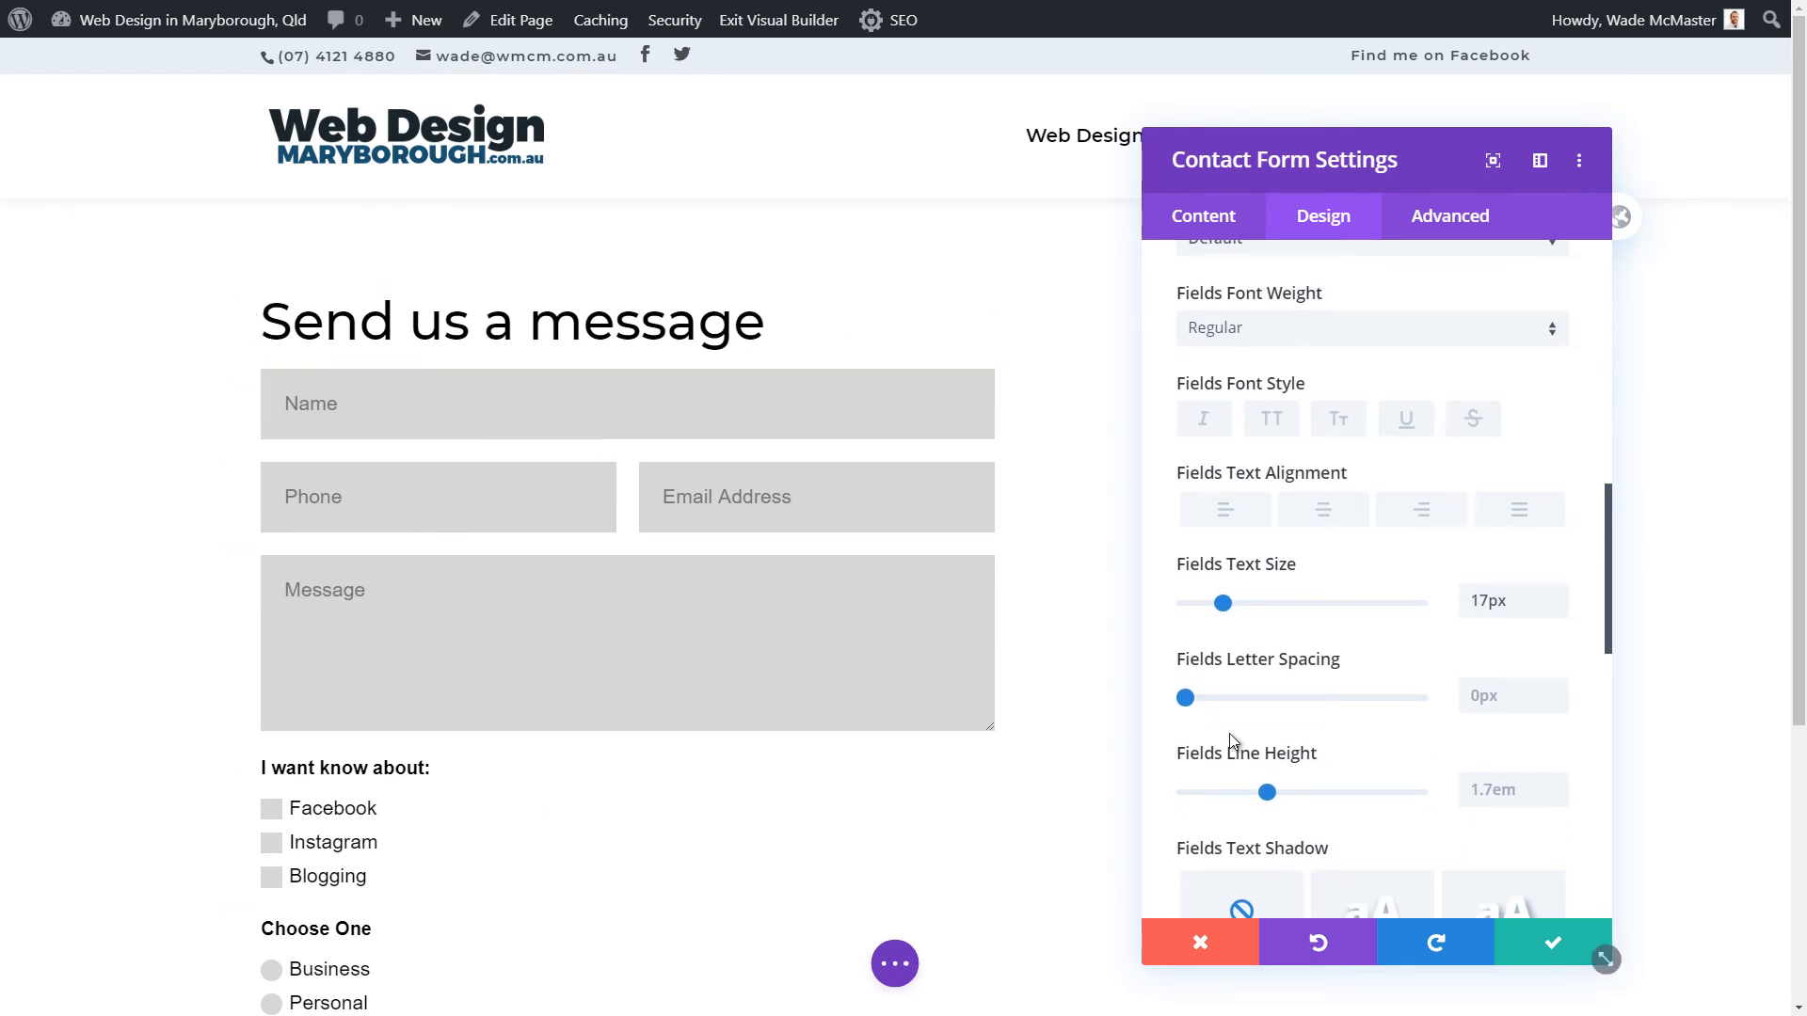
scroll(1298, 678, "down", 2)
scroll(1298, 536, "down", 2)
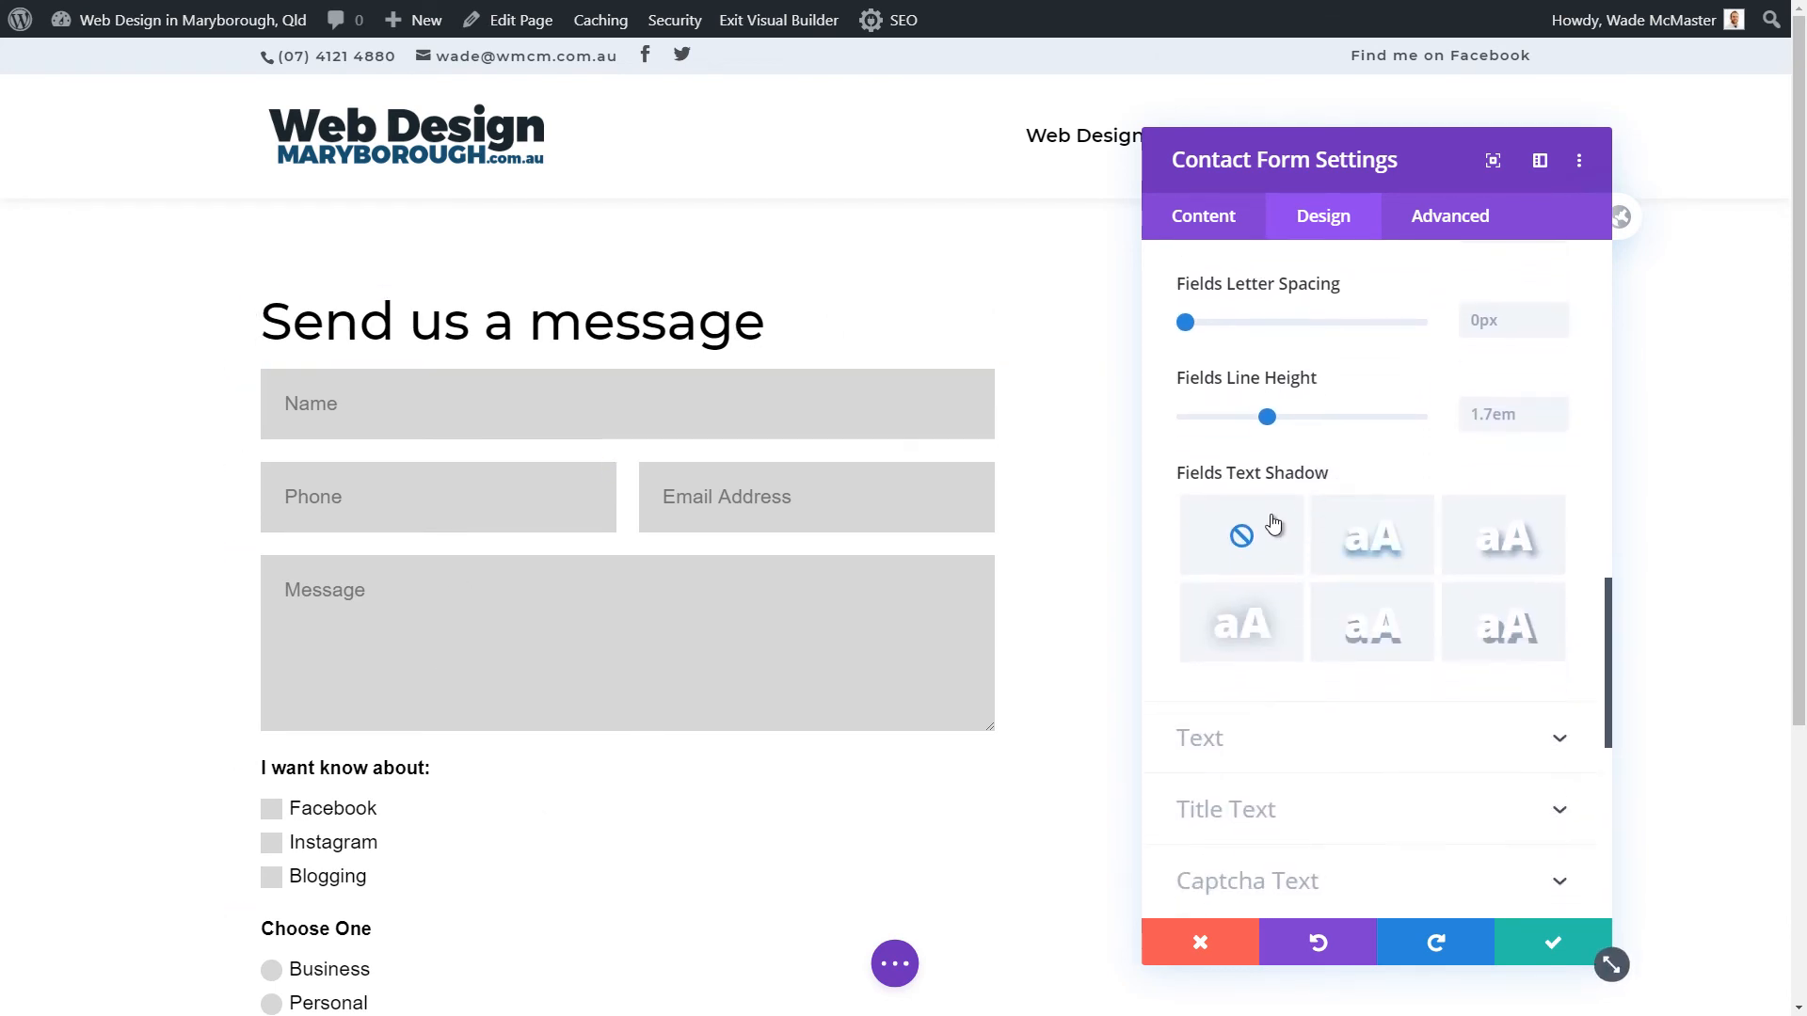
scroll(1392, 524, "down", 4)
scroll(1358, 553, "down", 1)
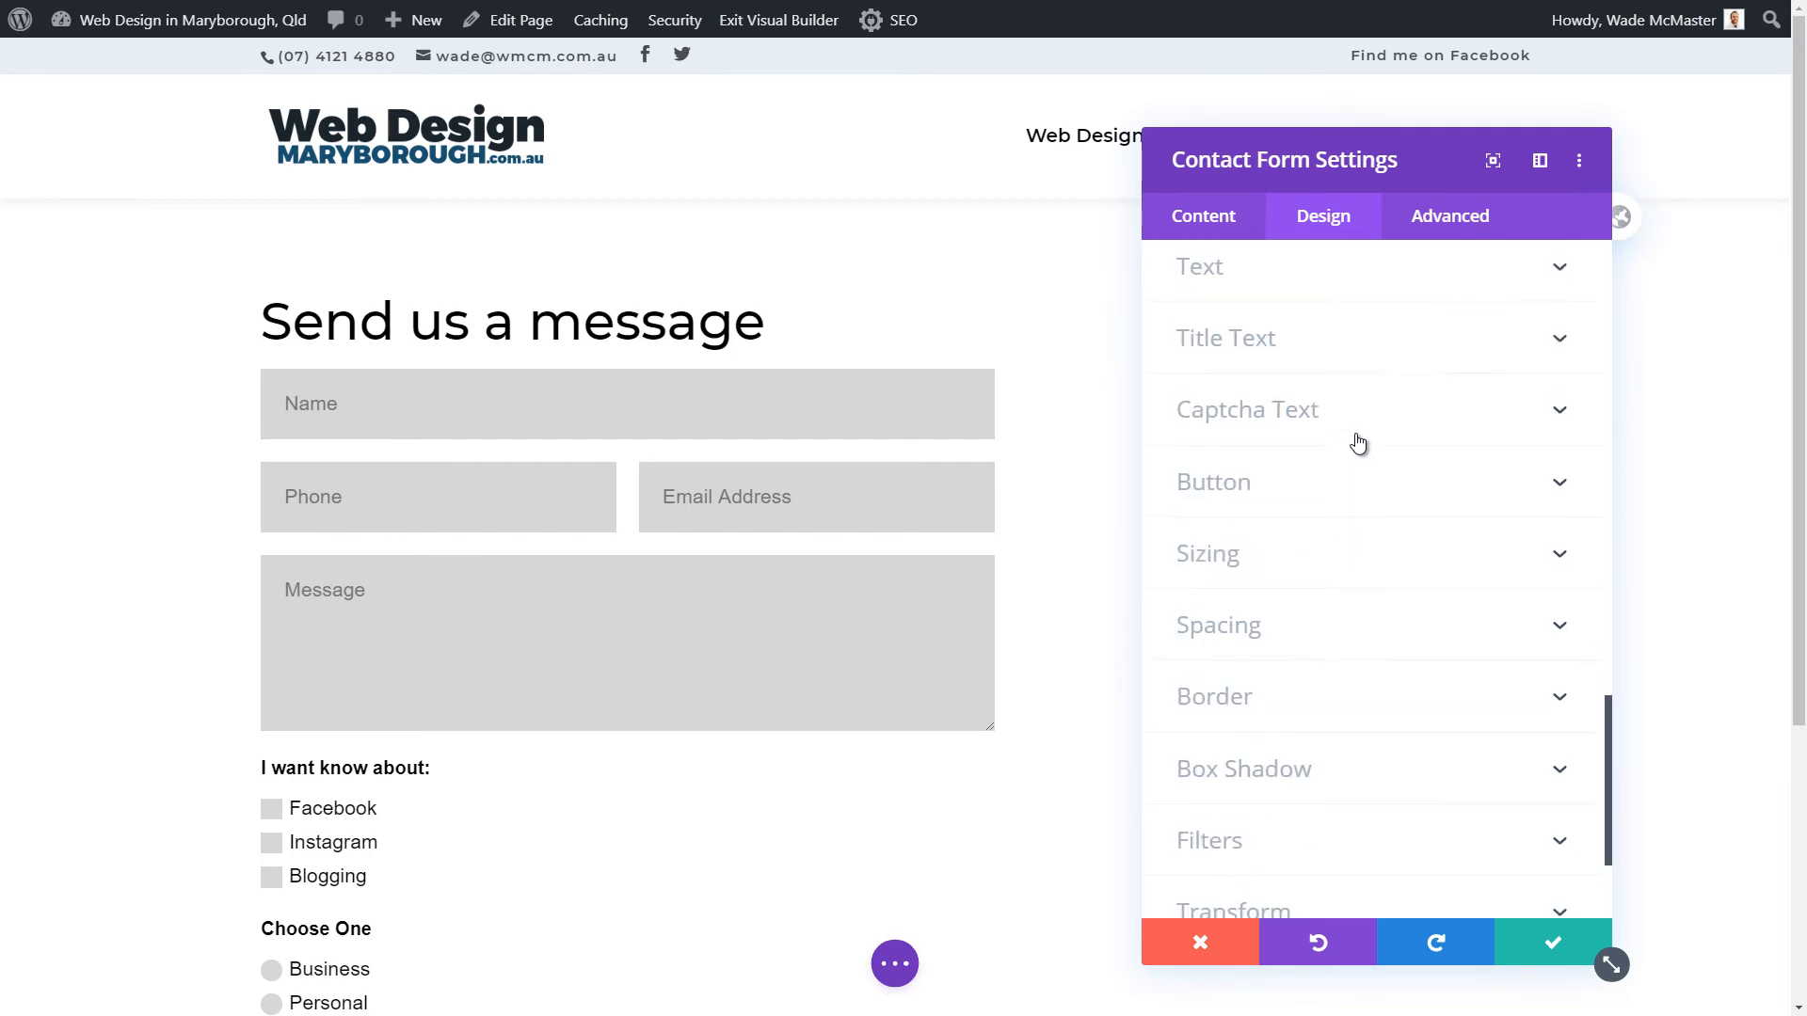
scroll(1360, 597, "down", 3)
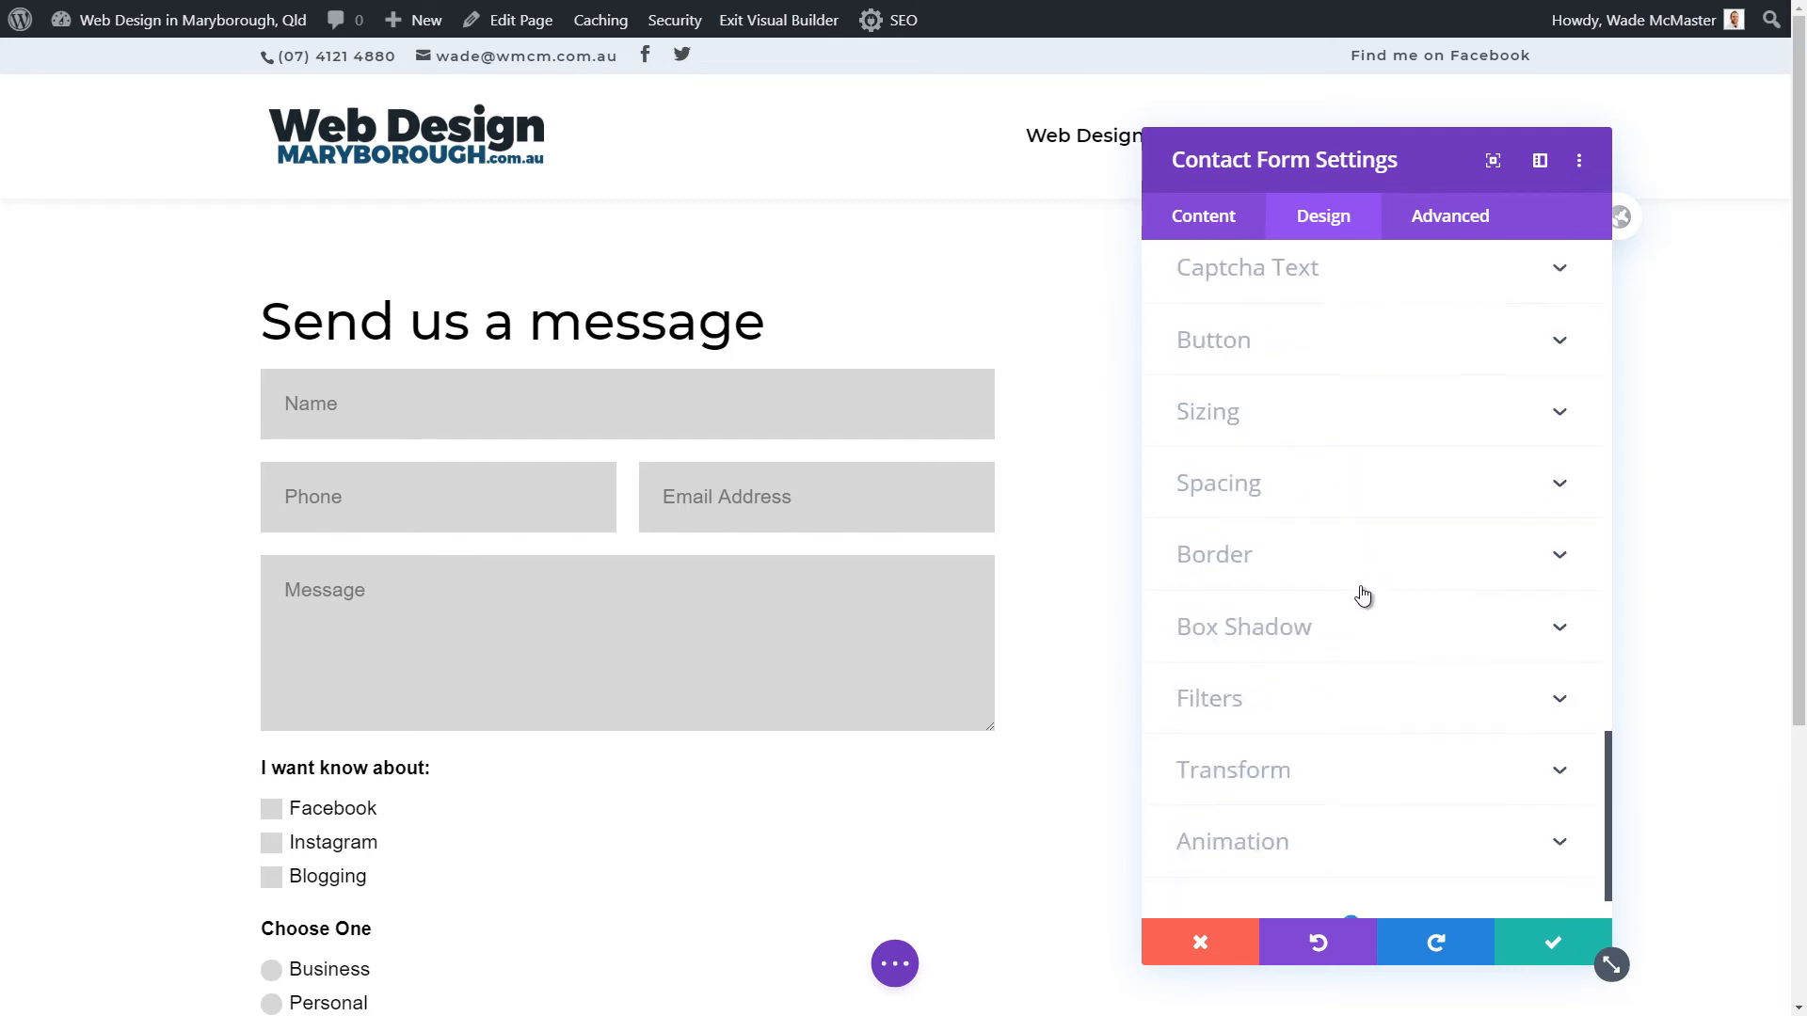
scroll(1355, 659, "up", 1)
scroll(1340, 627, "down", 2)
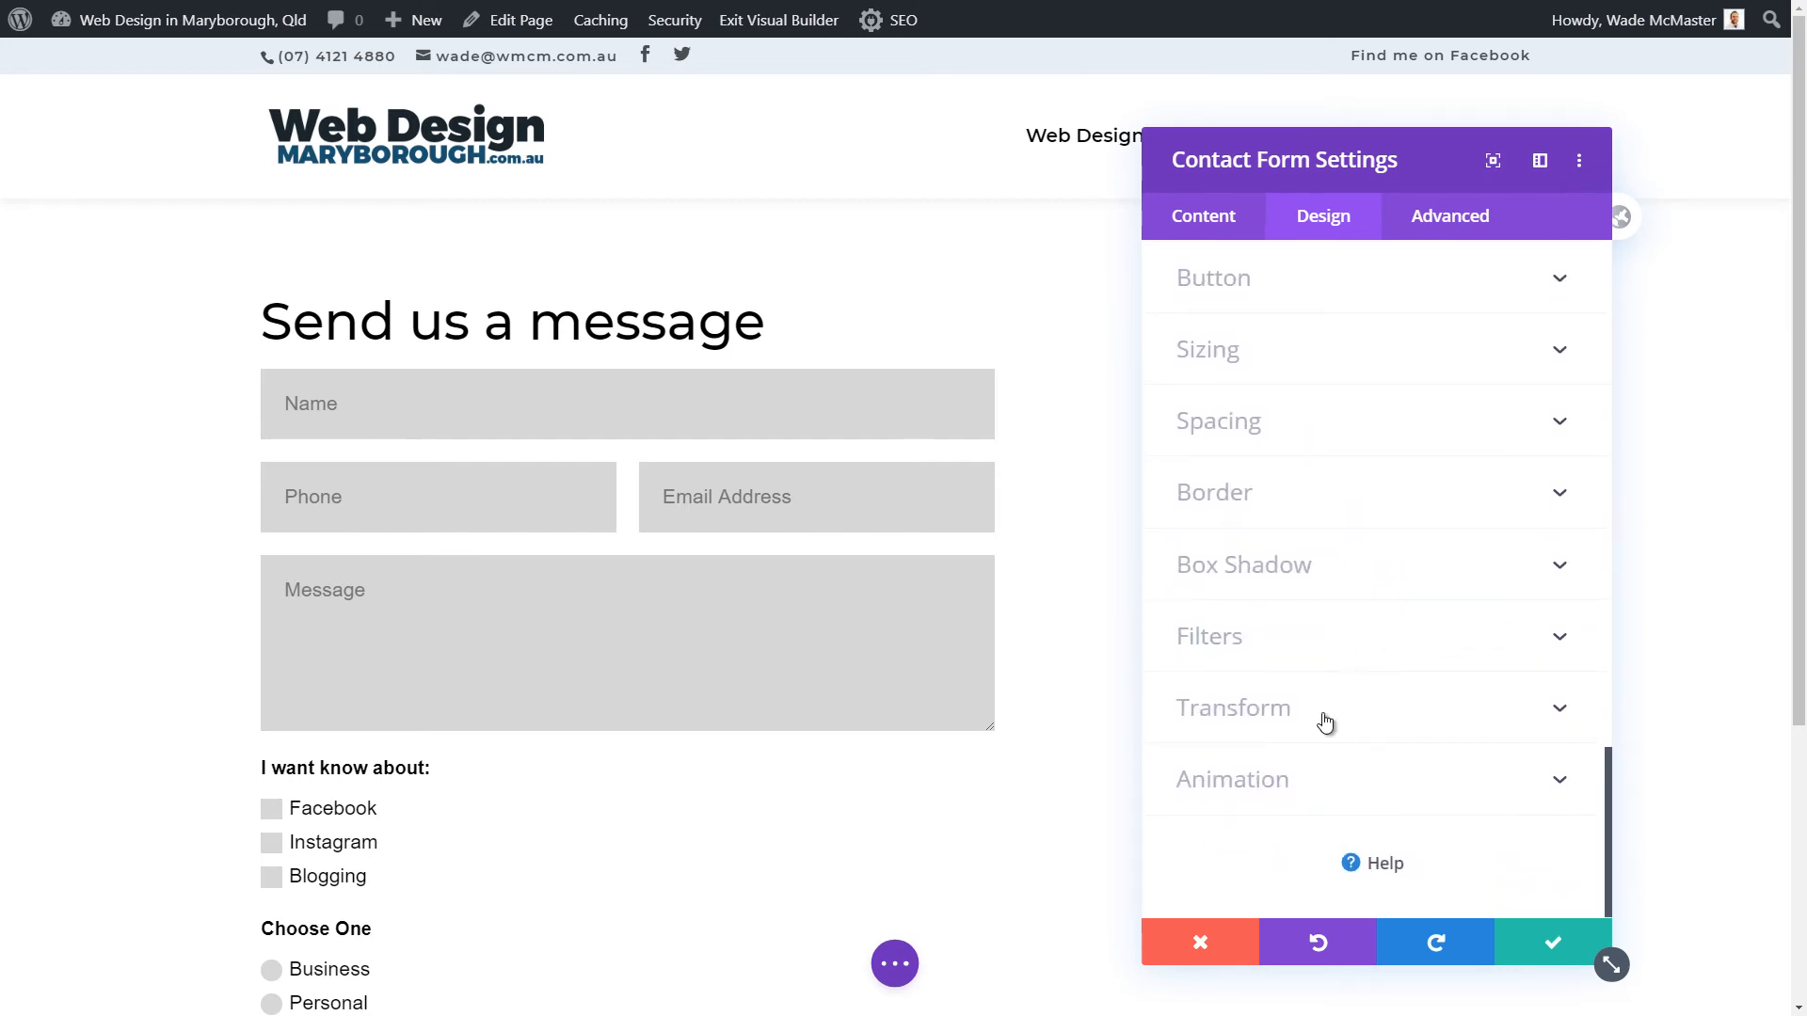
scroll(1323, 721, "up", 4)
scroll(1314, 604, "up", 10)
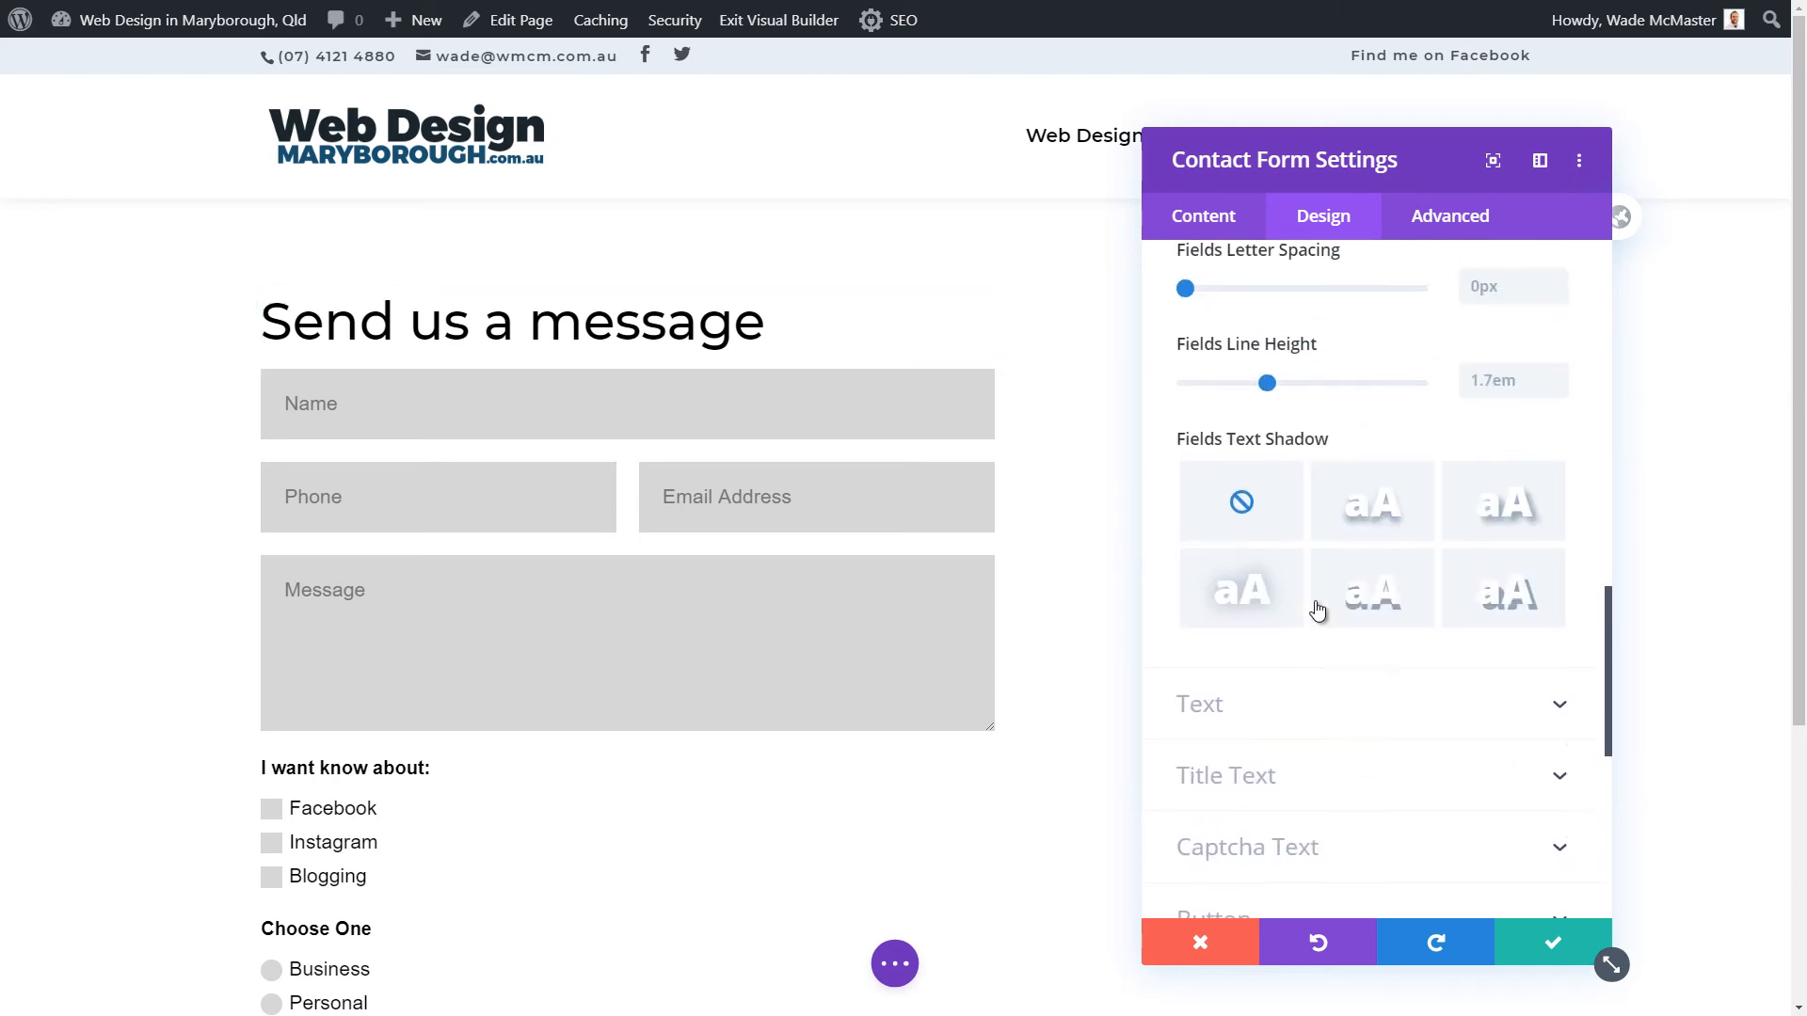
- Collapse the Fields options and apply the soft box shadow preset that is offset right and downward to the form fields
left_click(1515, 345)
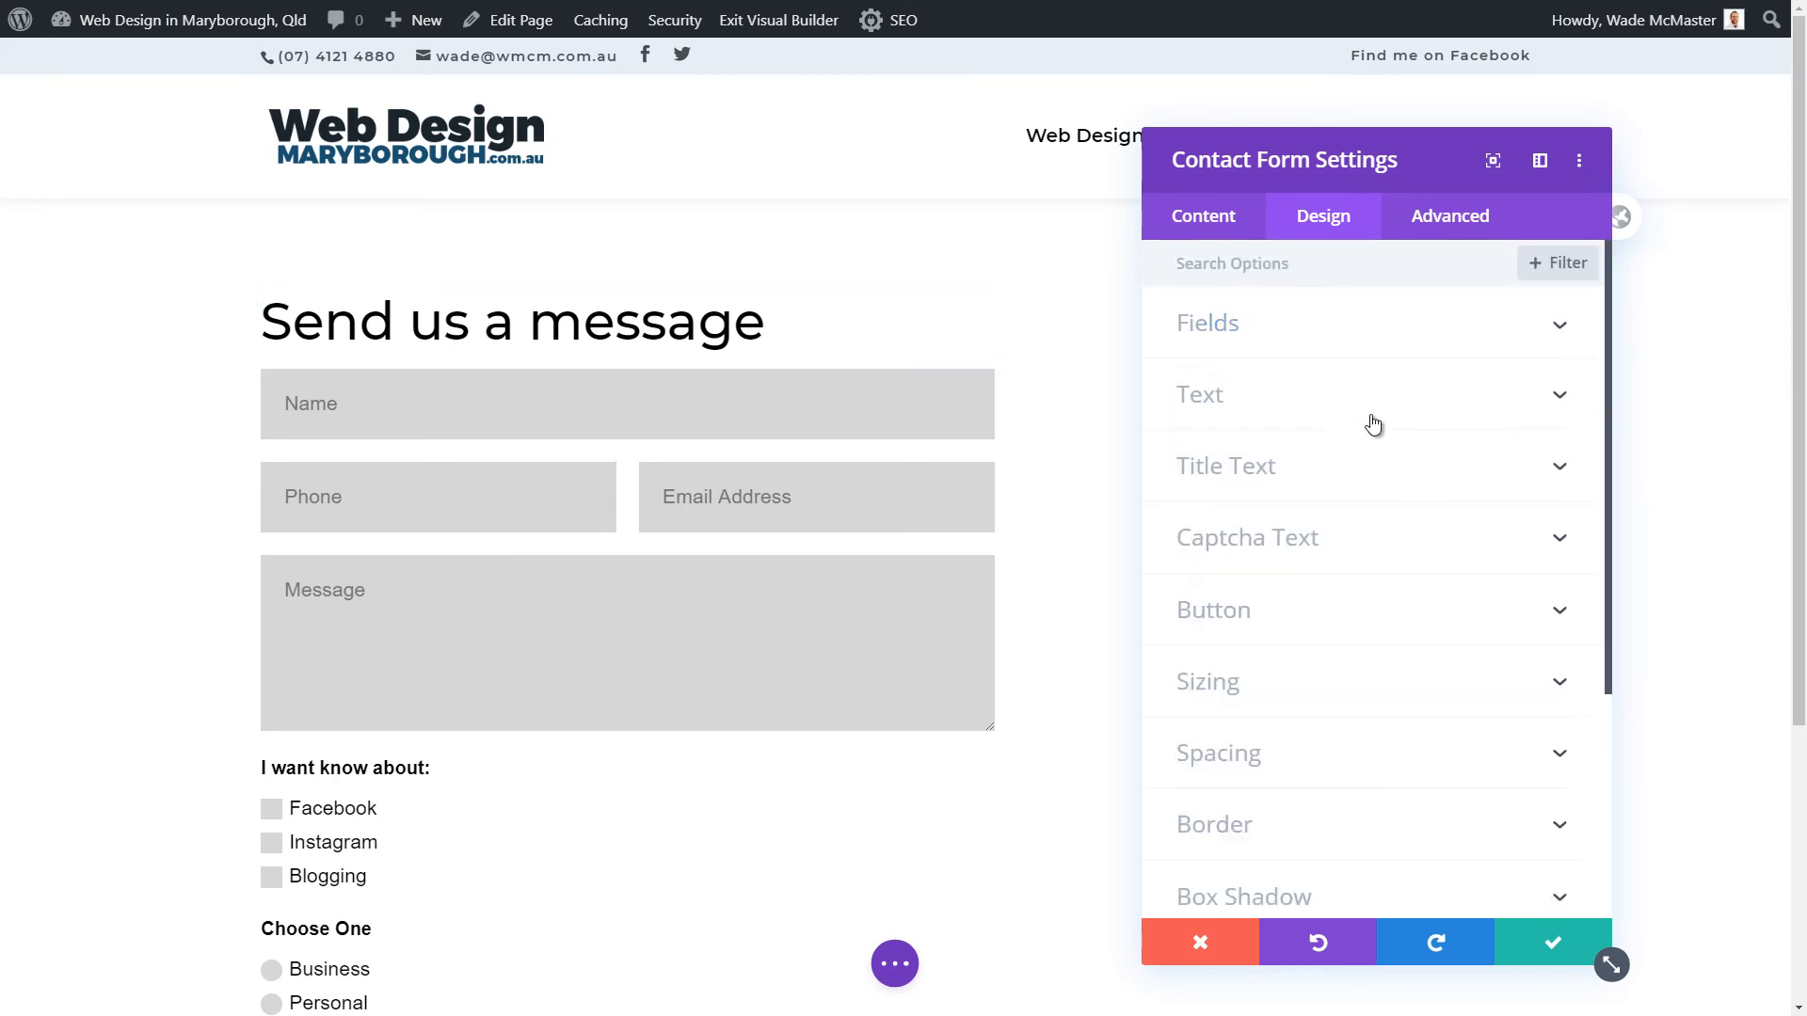
scroll(1261, 608, "down", 2)
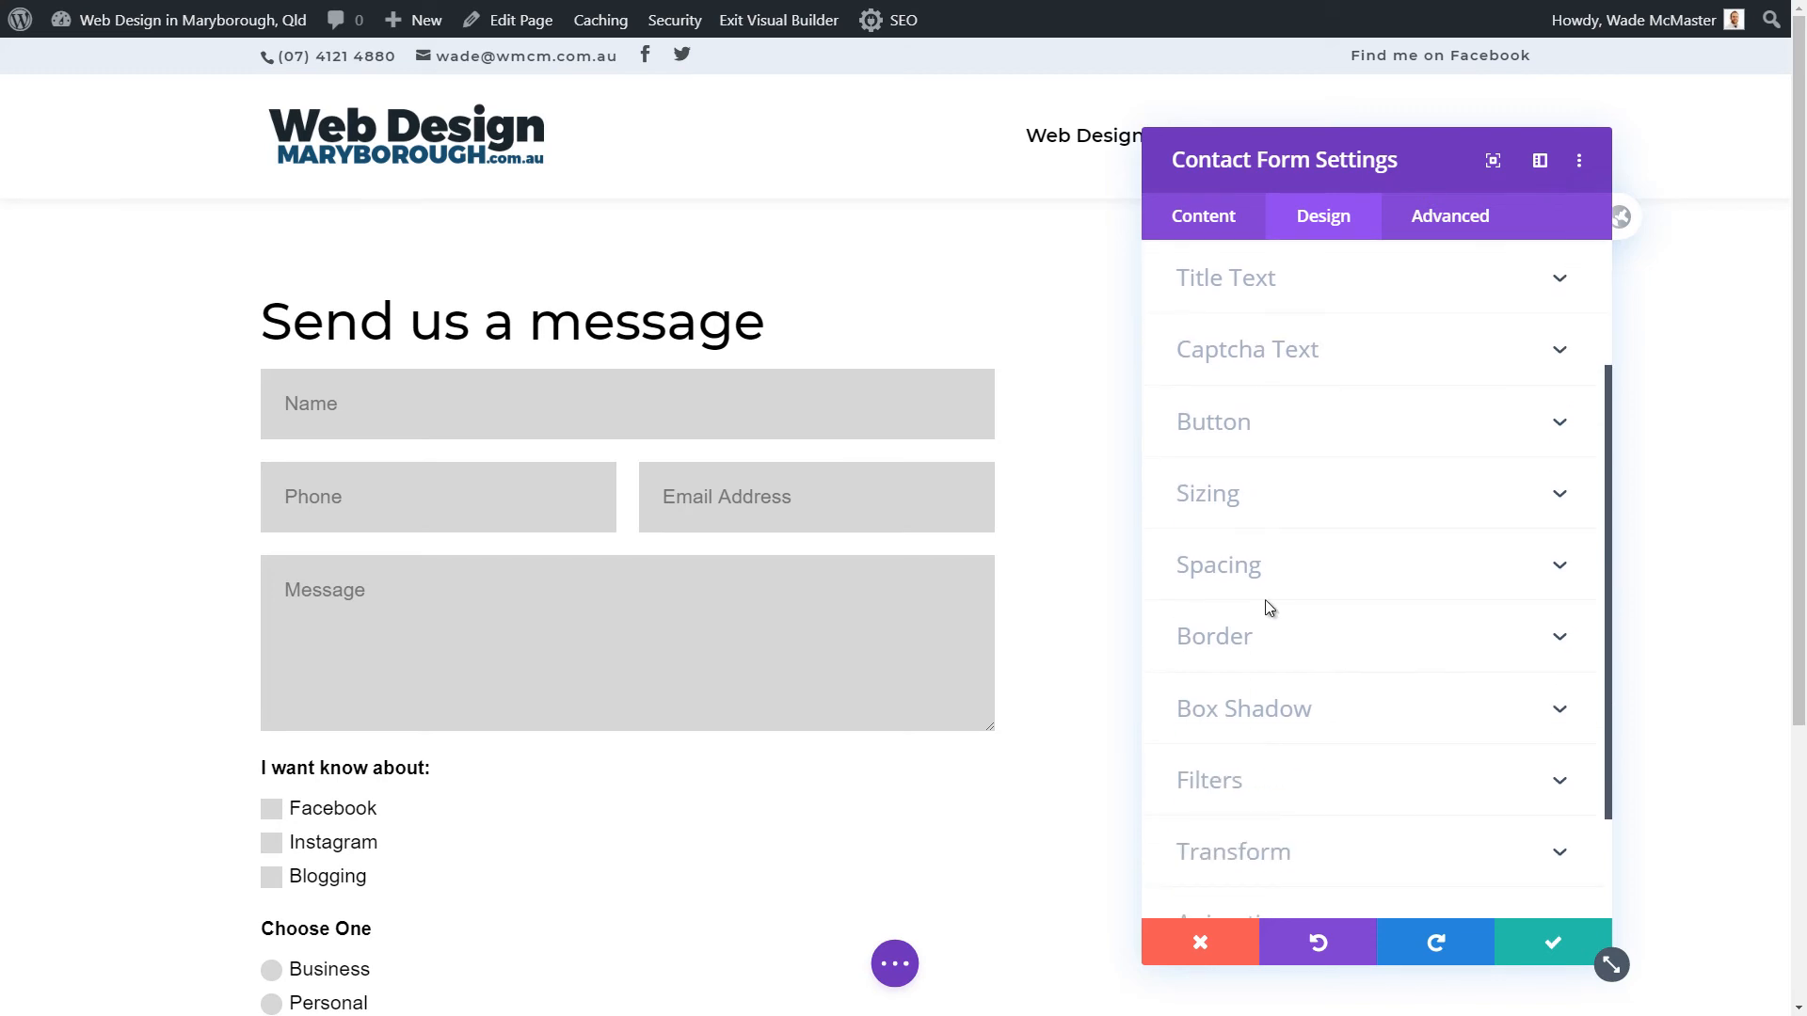
left_click(1296, 710)
left_click(1447, 437)
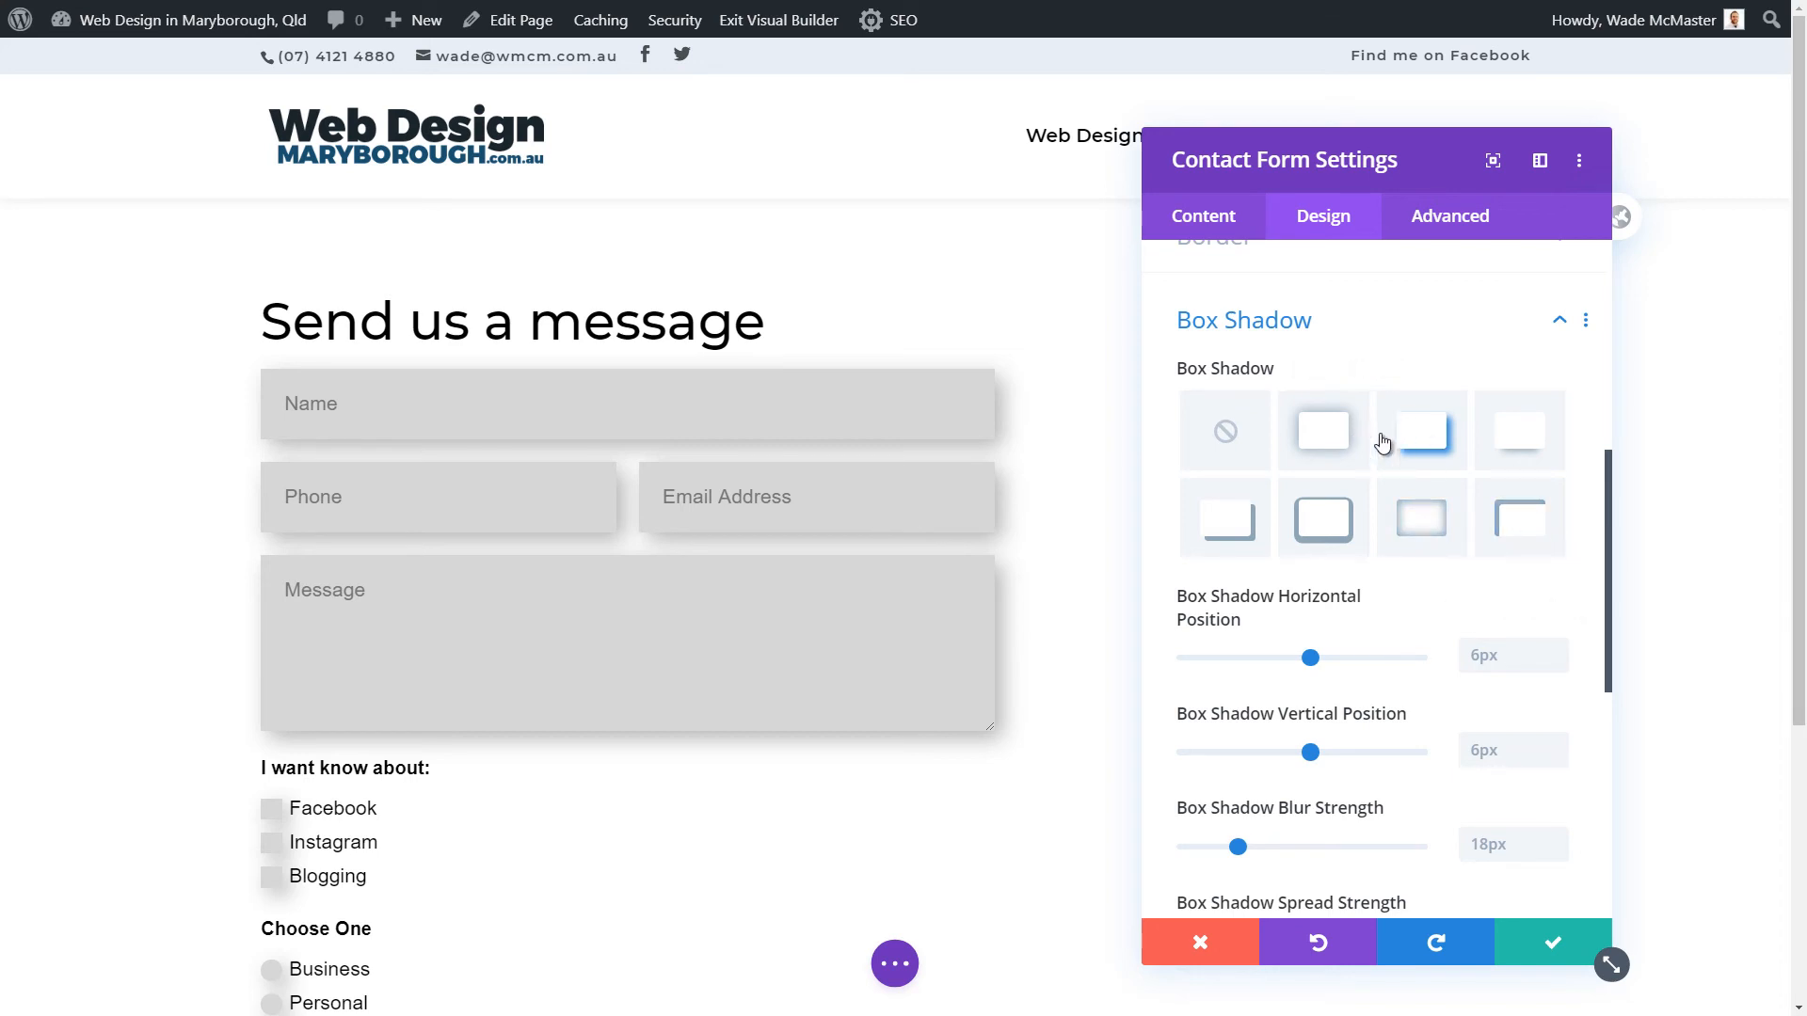
- Set the fields background color to white (#ffffff)
left_click_drag(1609, 494, 1609, 282)
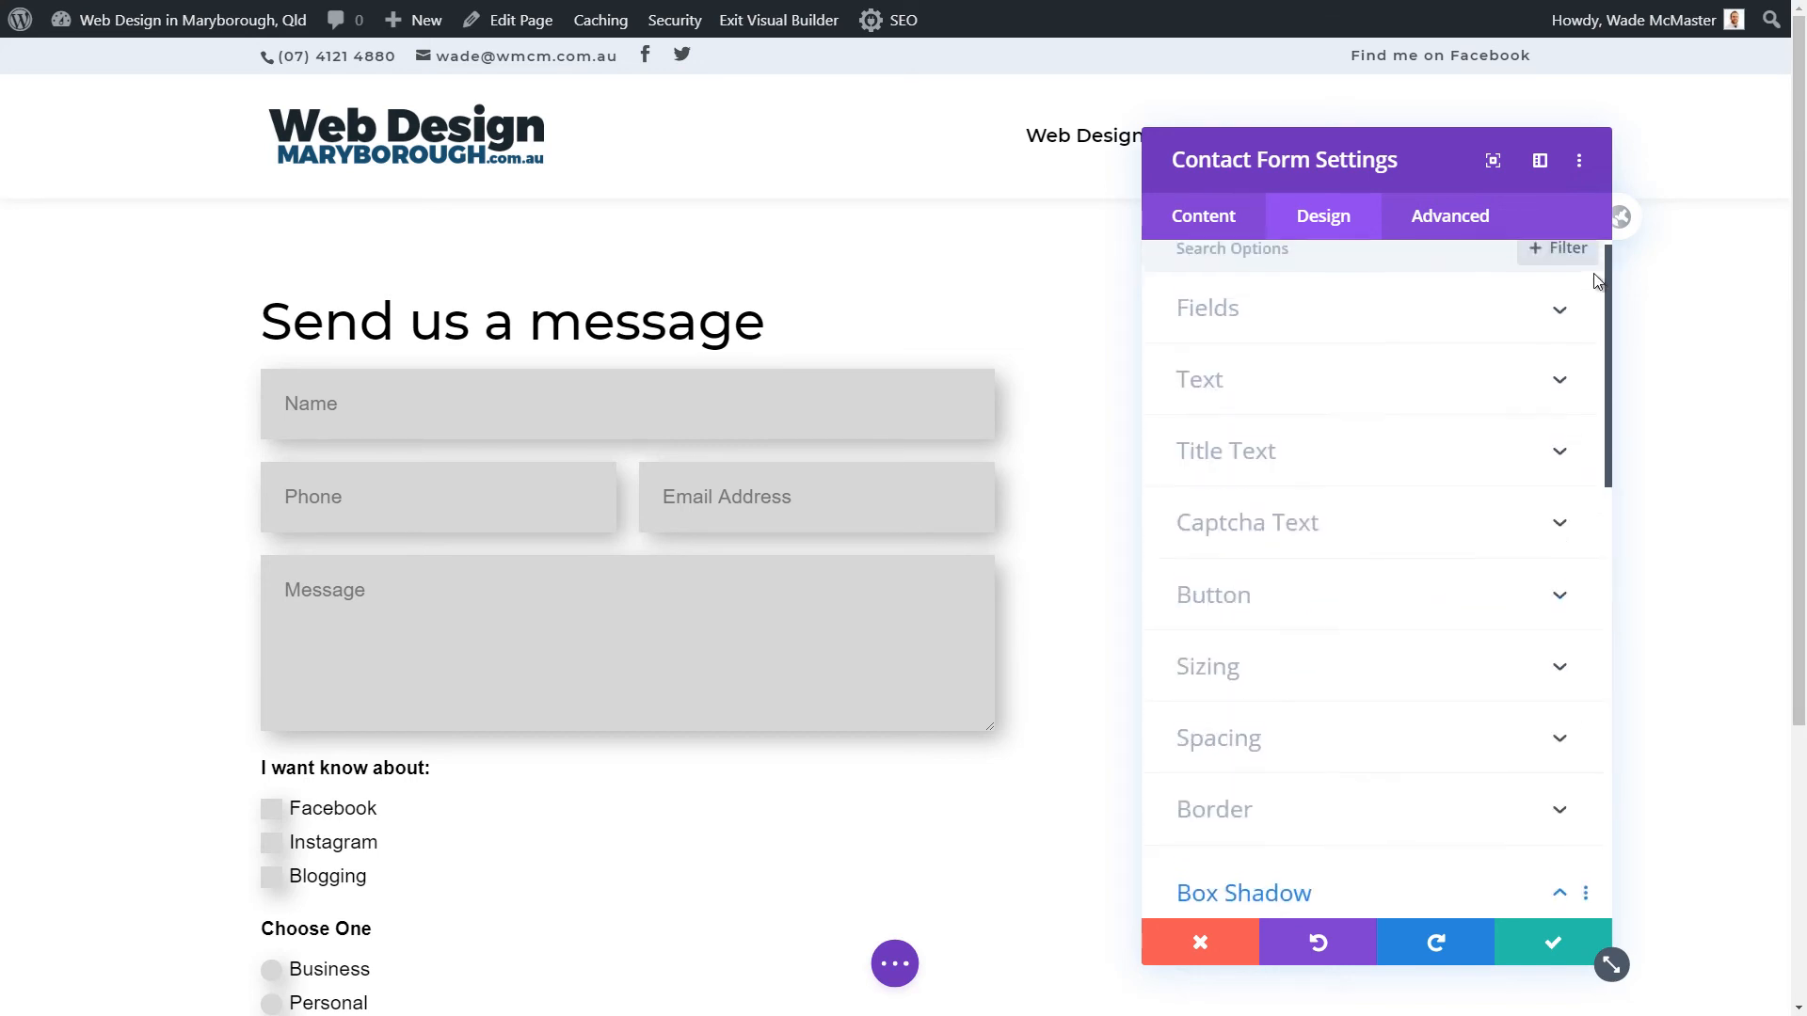
left_click(1296, 330)
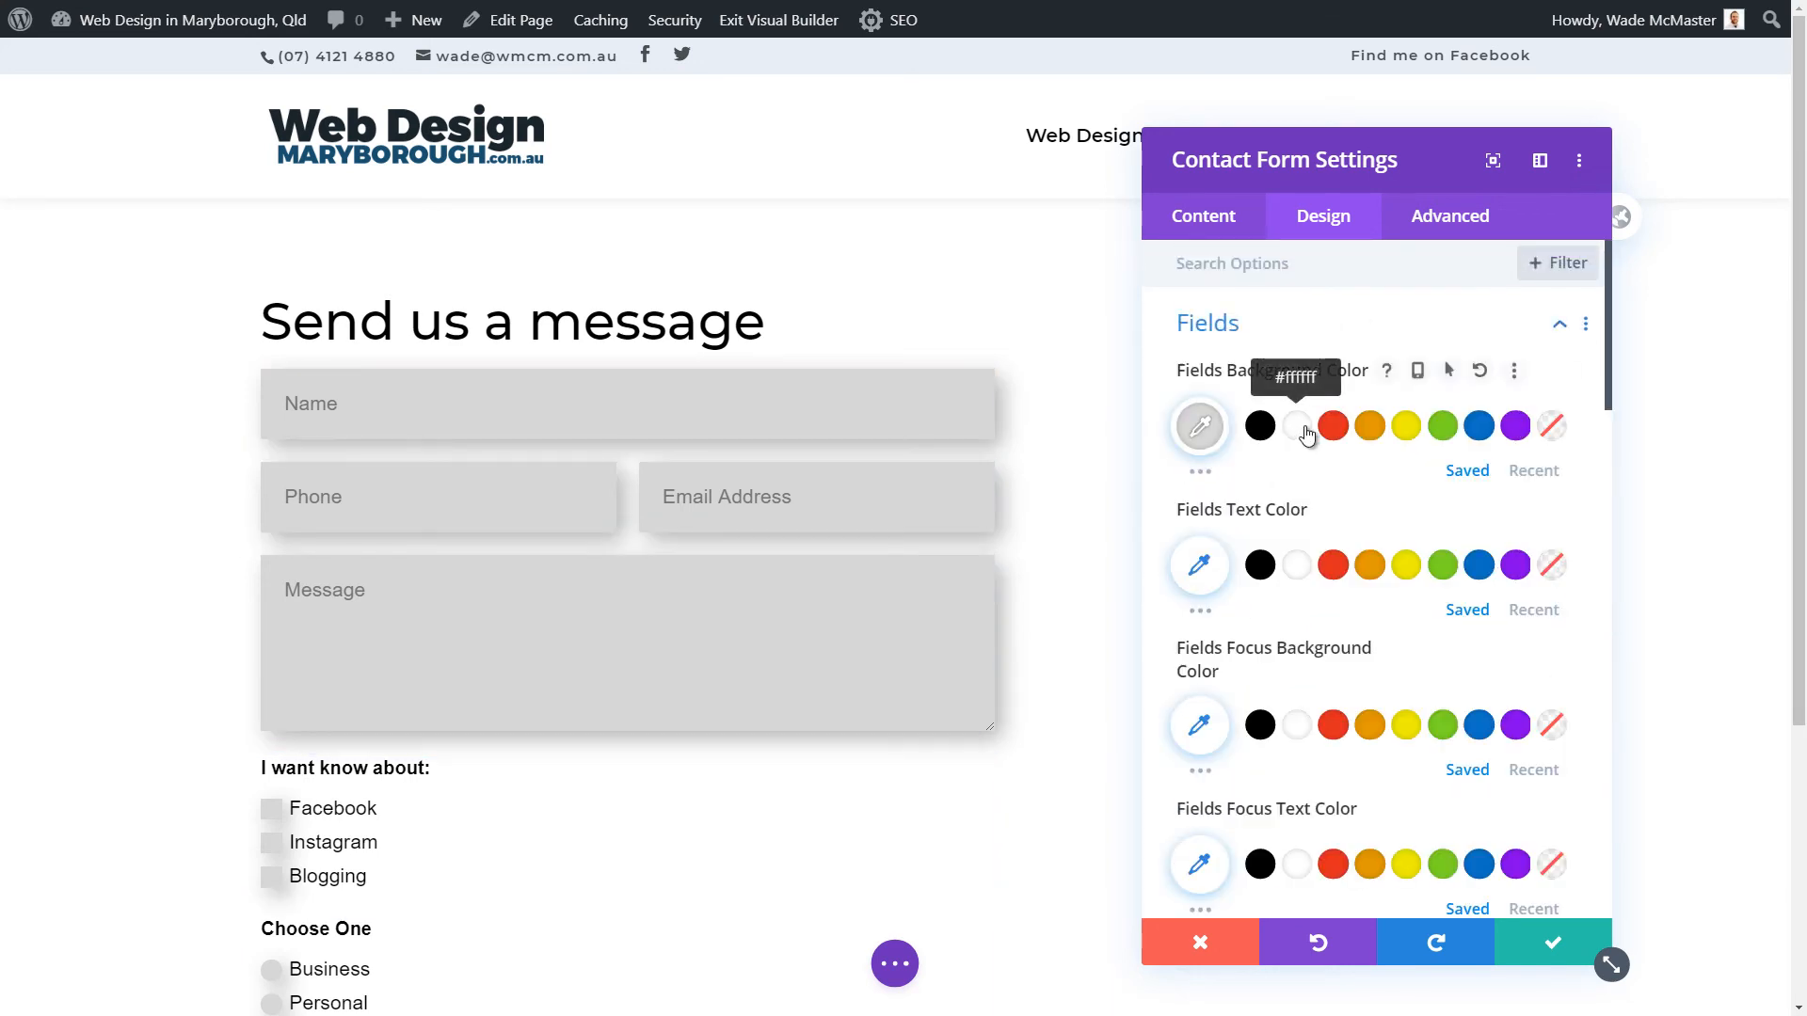
left_click(1296, 425)
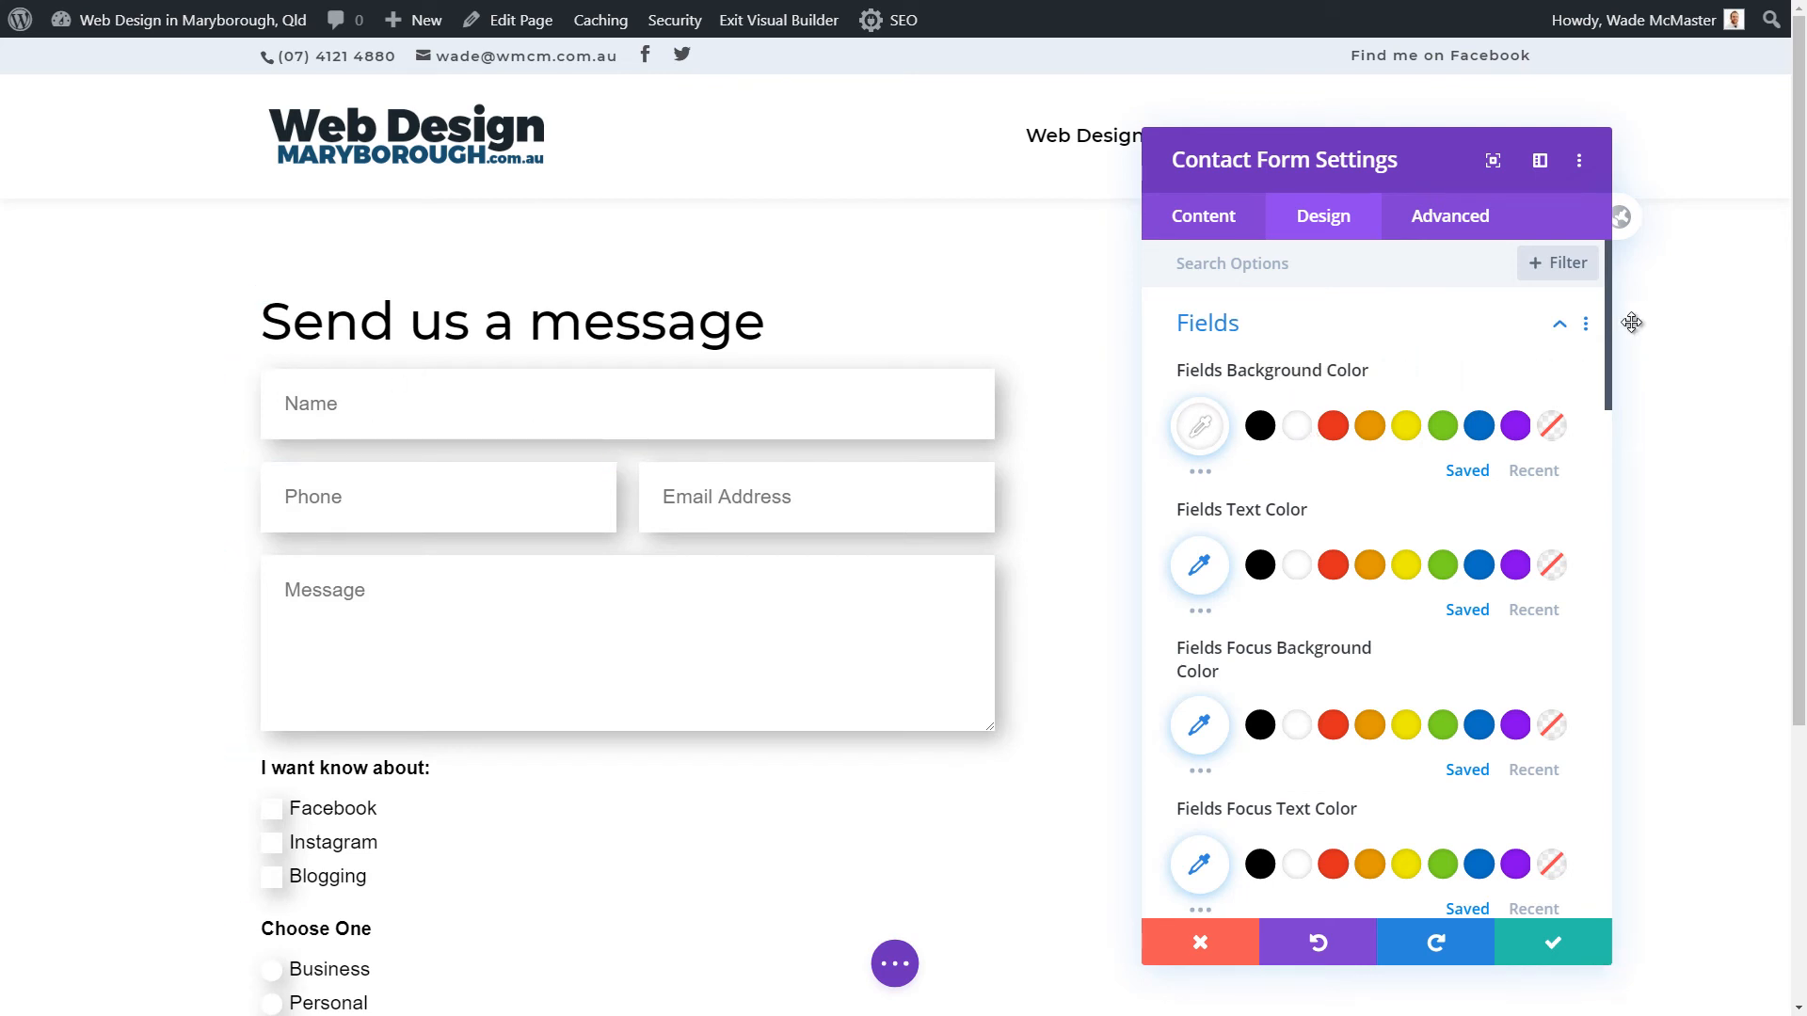
- Set the box shadow's horizontal position to 0px, its blur strength to 5px and its vertical position to -2px
left_click_drag(1608, 353, 1606, 801)
scroll(1266, 750, "down", 2)
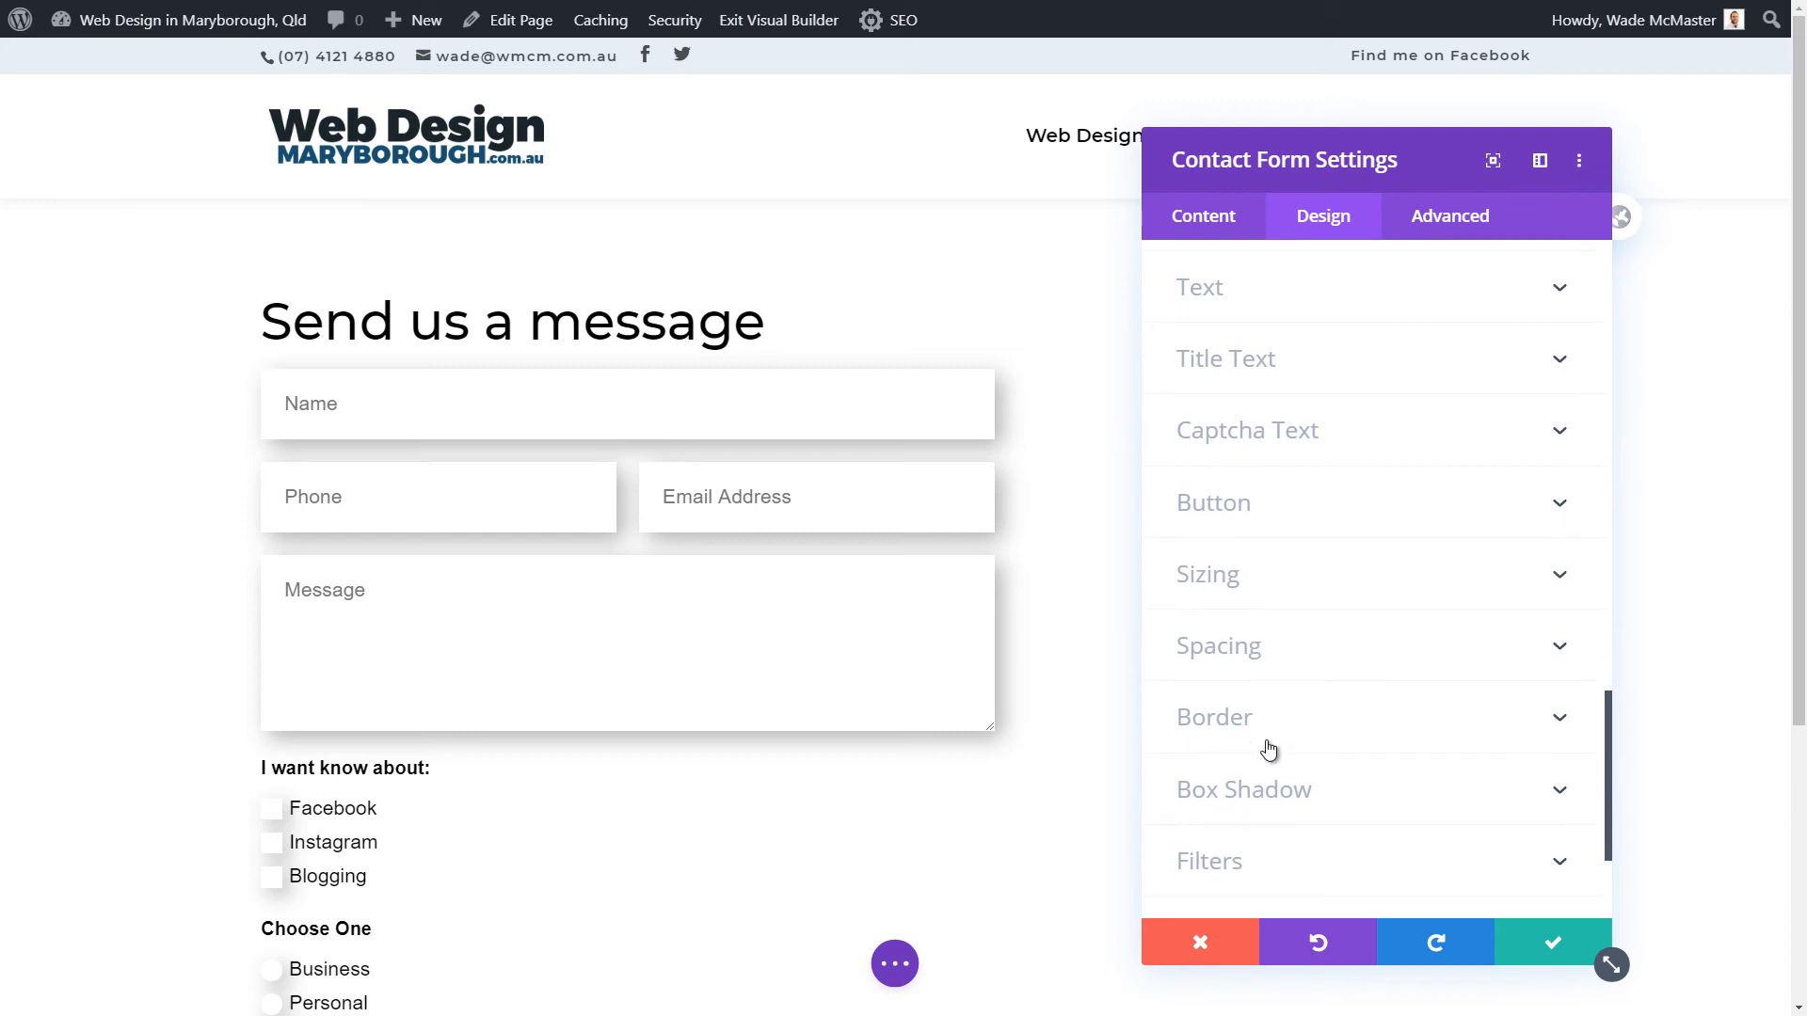
left_click(1266, 726)
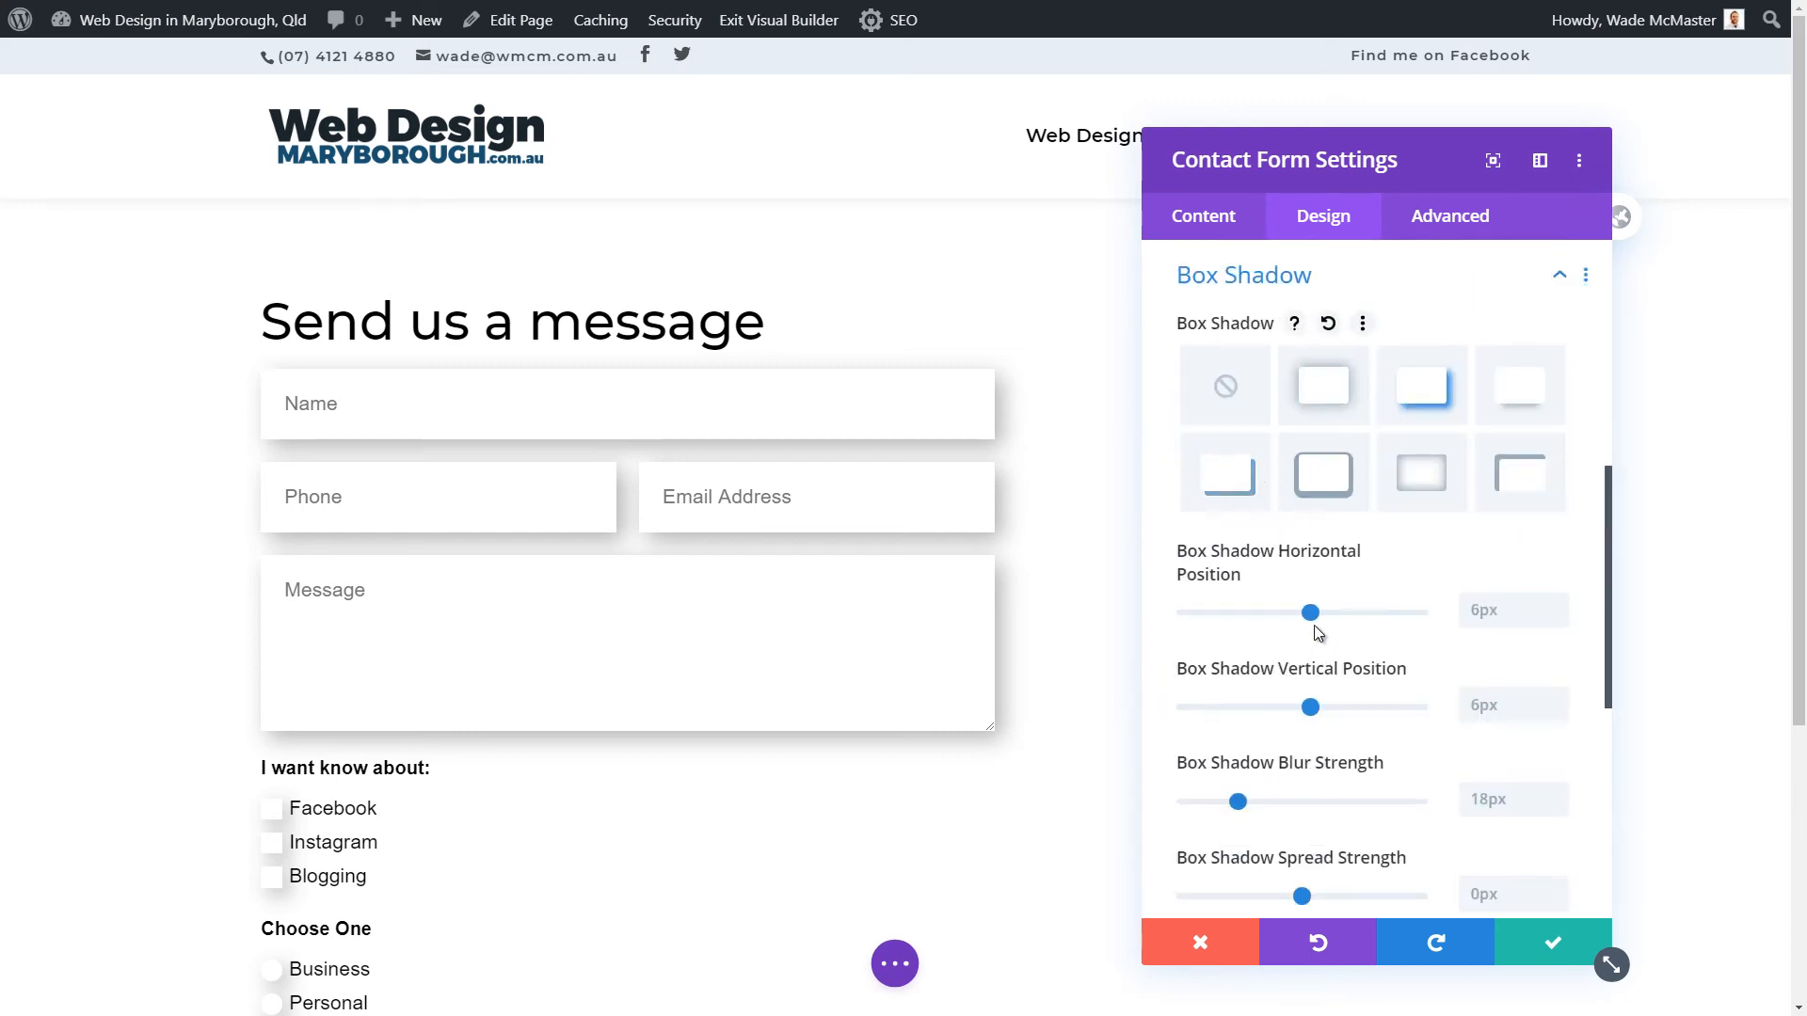
mouse_move(1310, 613)
left_mouse_down()
mouse_move(1262, 616)
mouse_move(1354, 631)
mouse_move(1306, 637)
left_mouse_up()
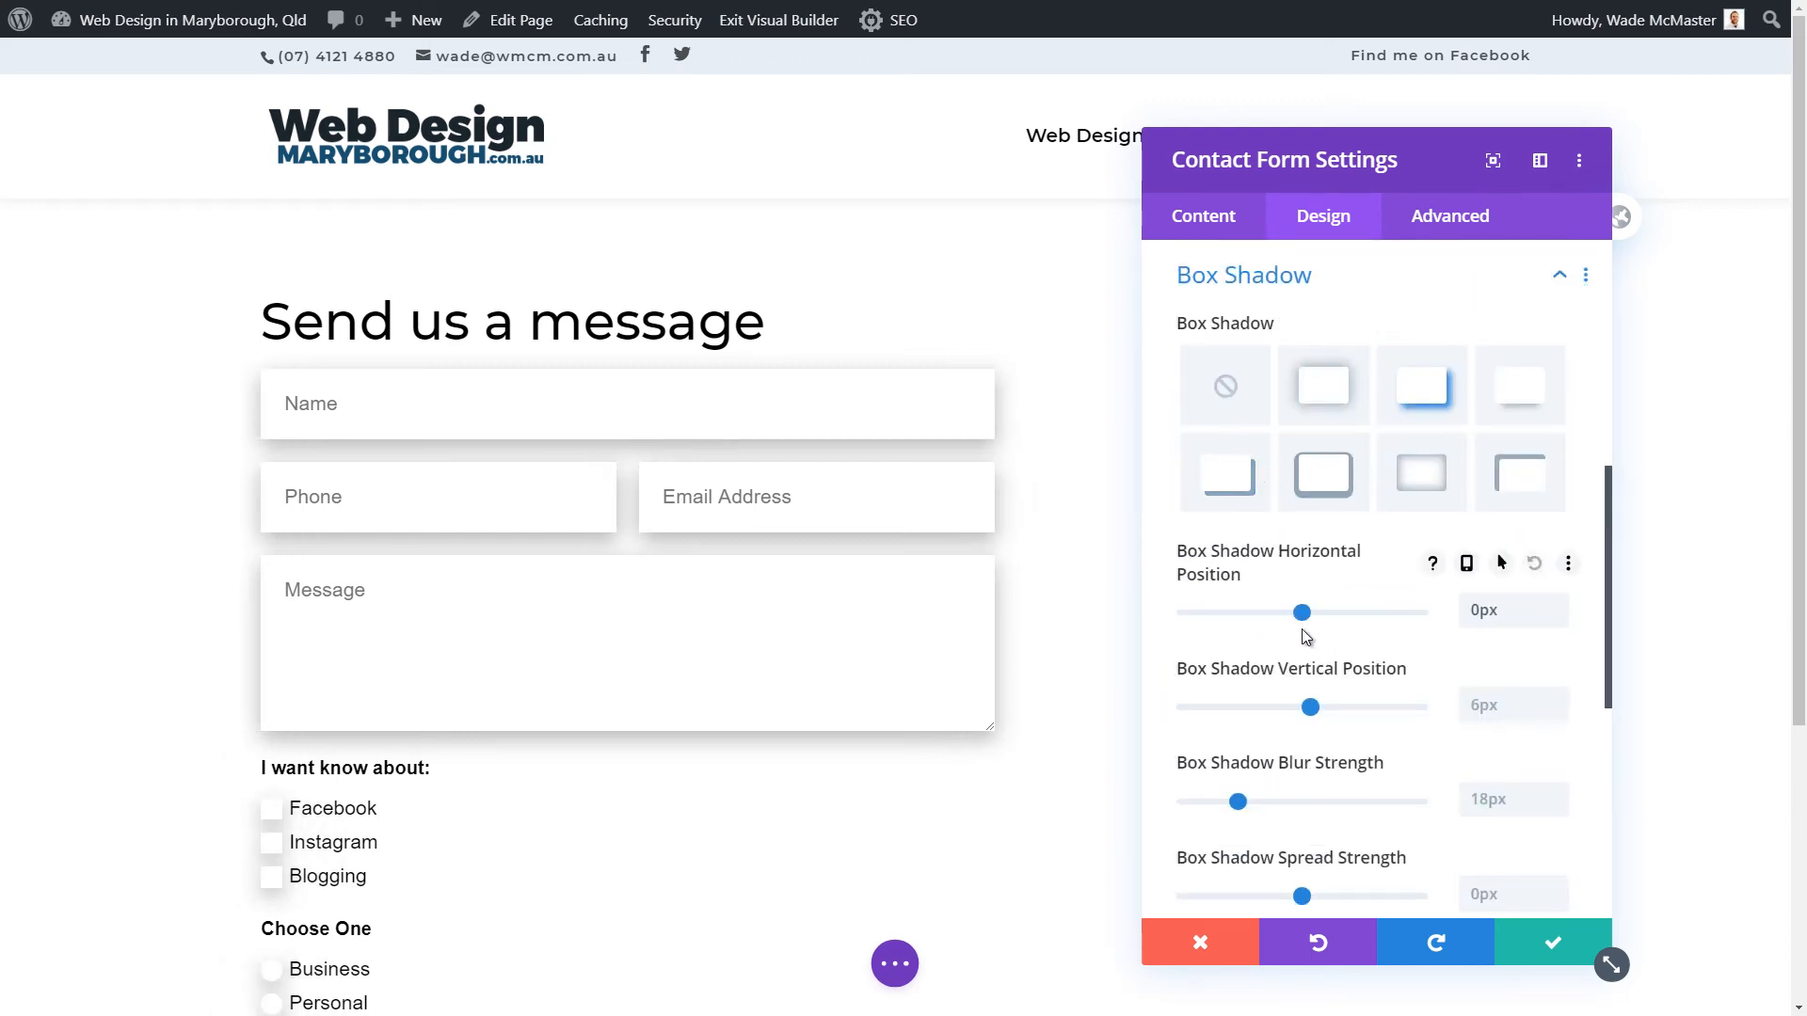
left_click_drag(1240, 804, 1199, 809)
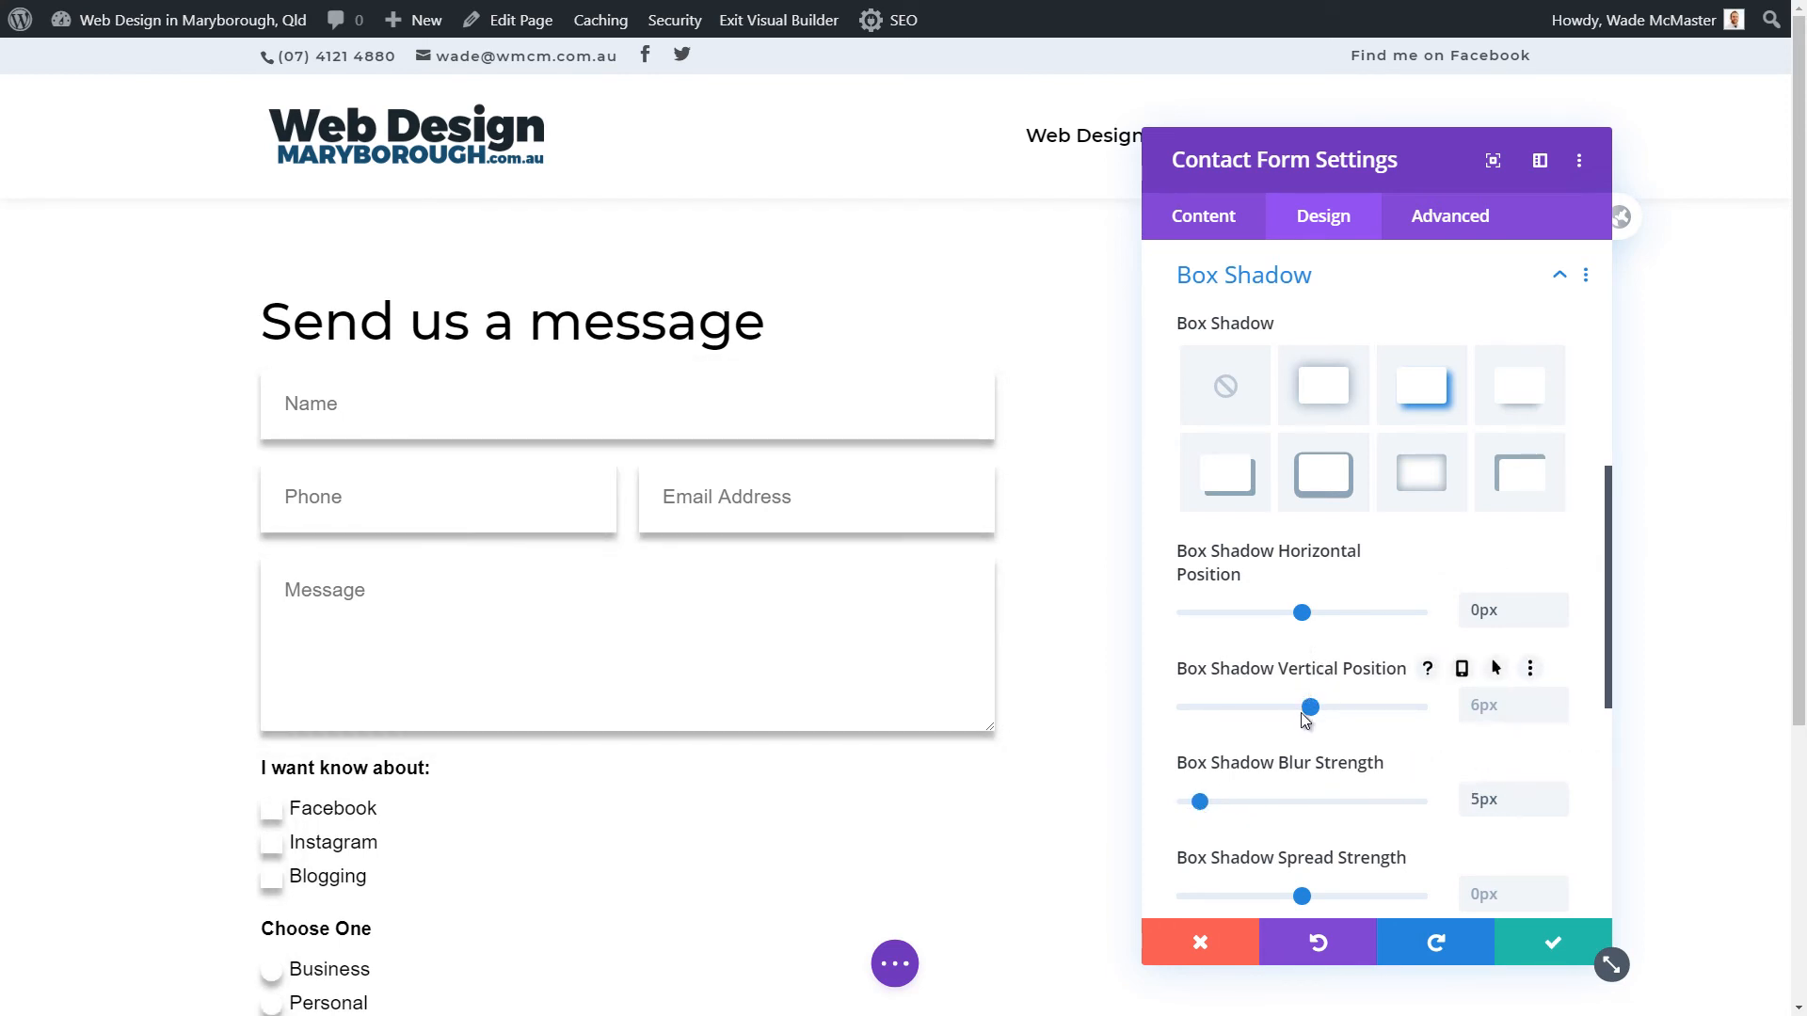
left_click_drag(1305, 719, 1302, 715)
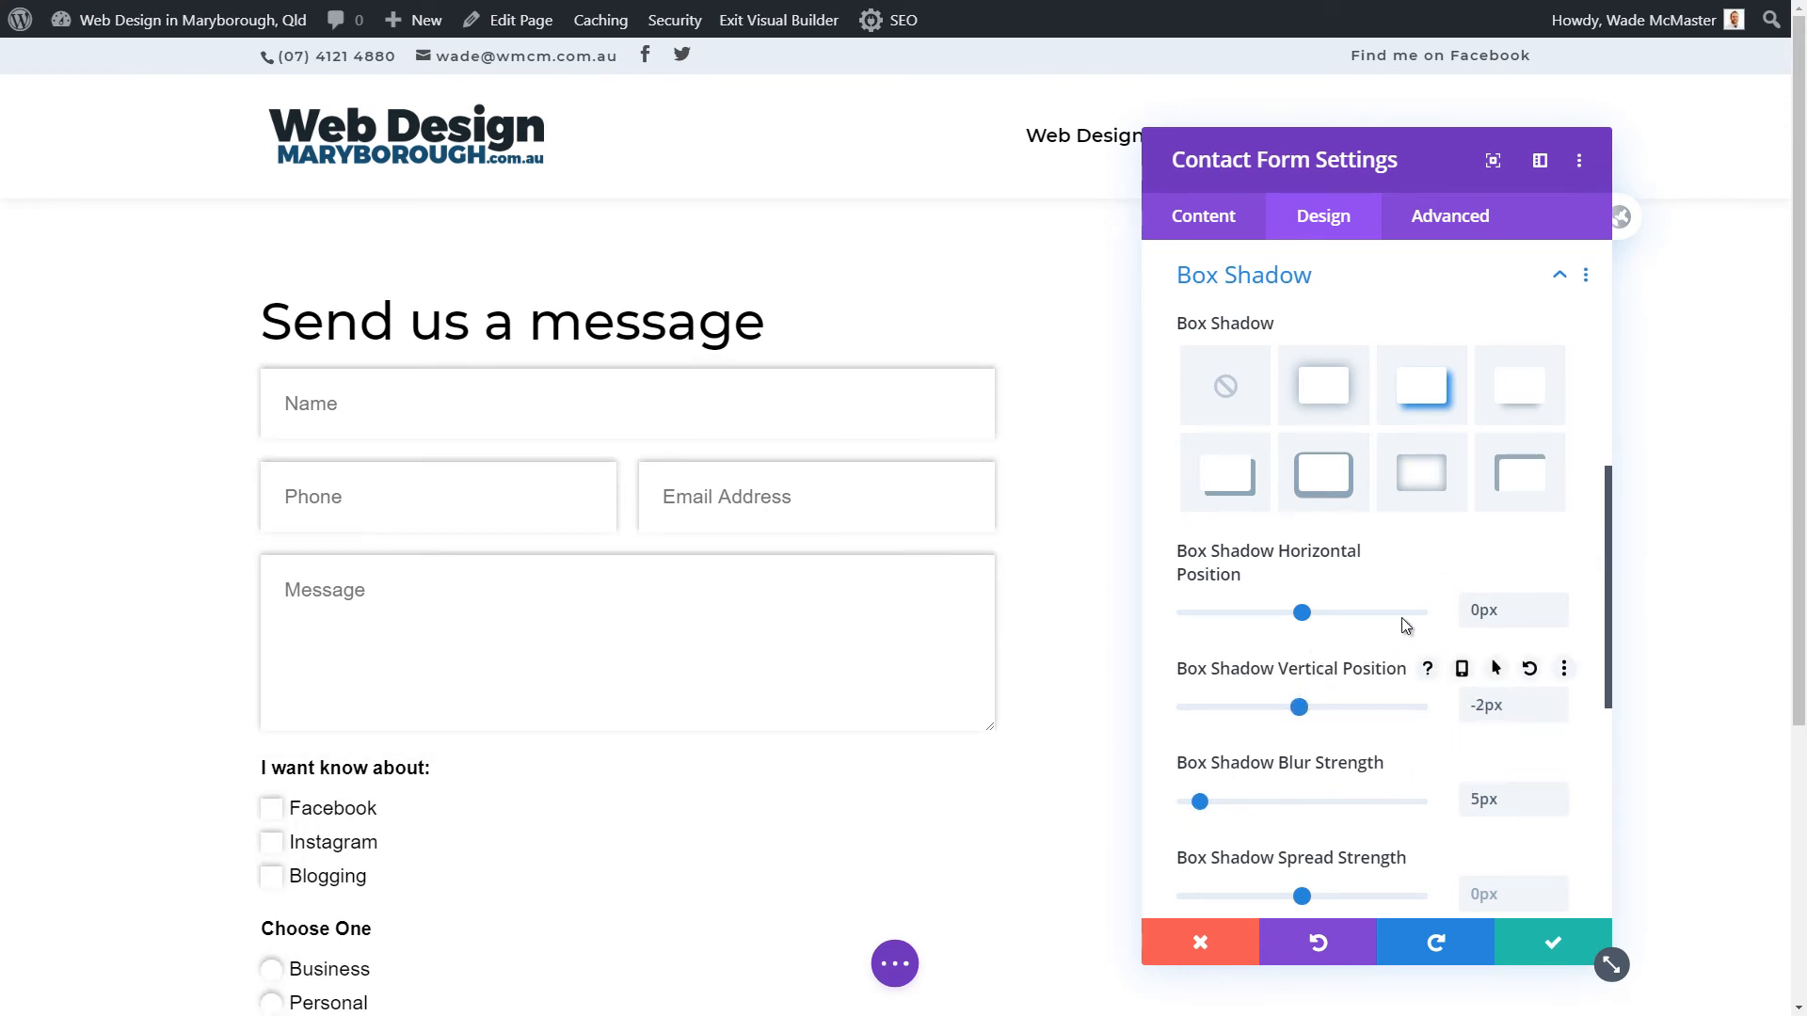
- Change the box shadow position to Inner Shadow
scroll(1402, 617, "down", 5)
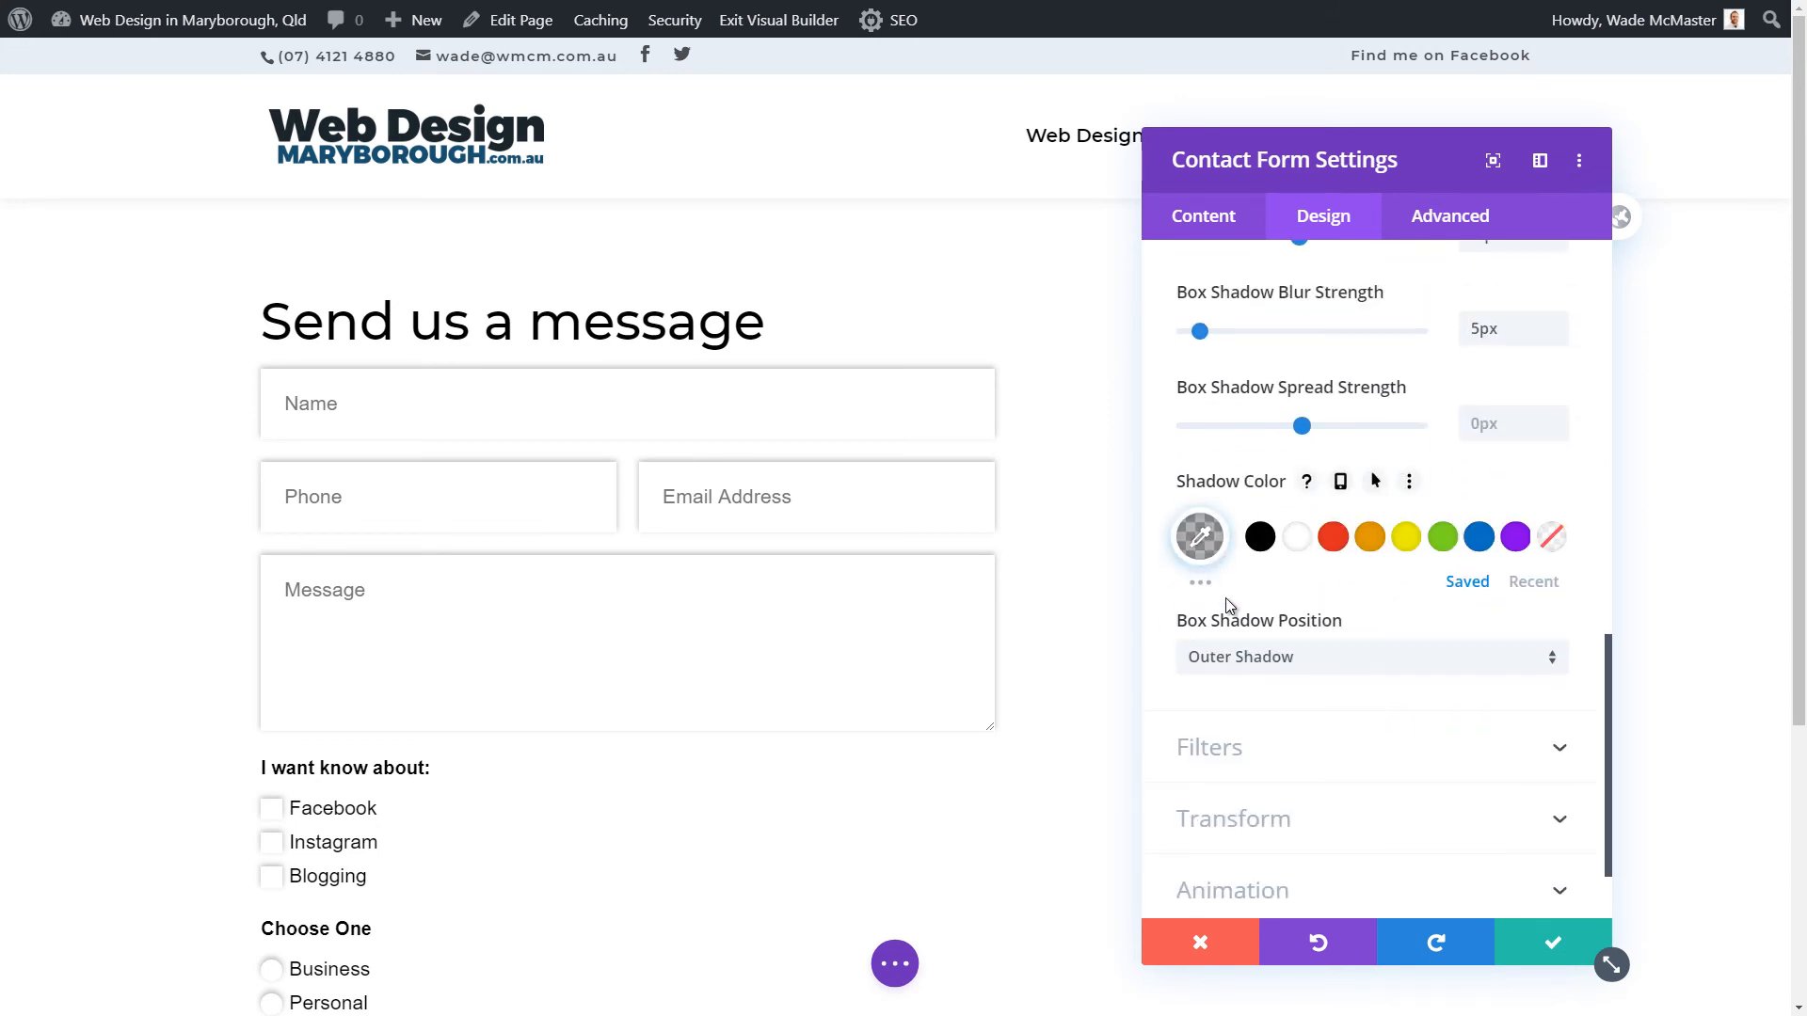
left_click(1284, 663)
left_click(1281, 715)
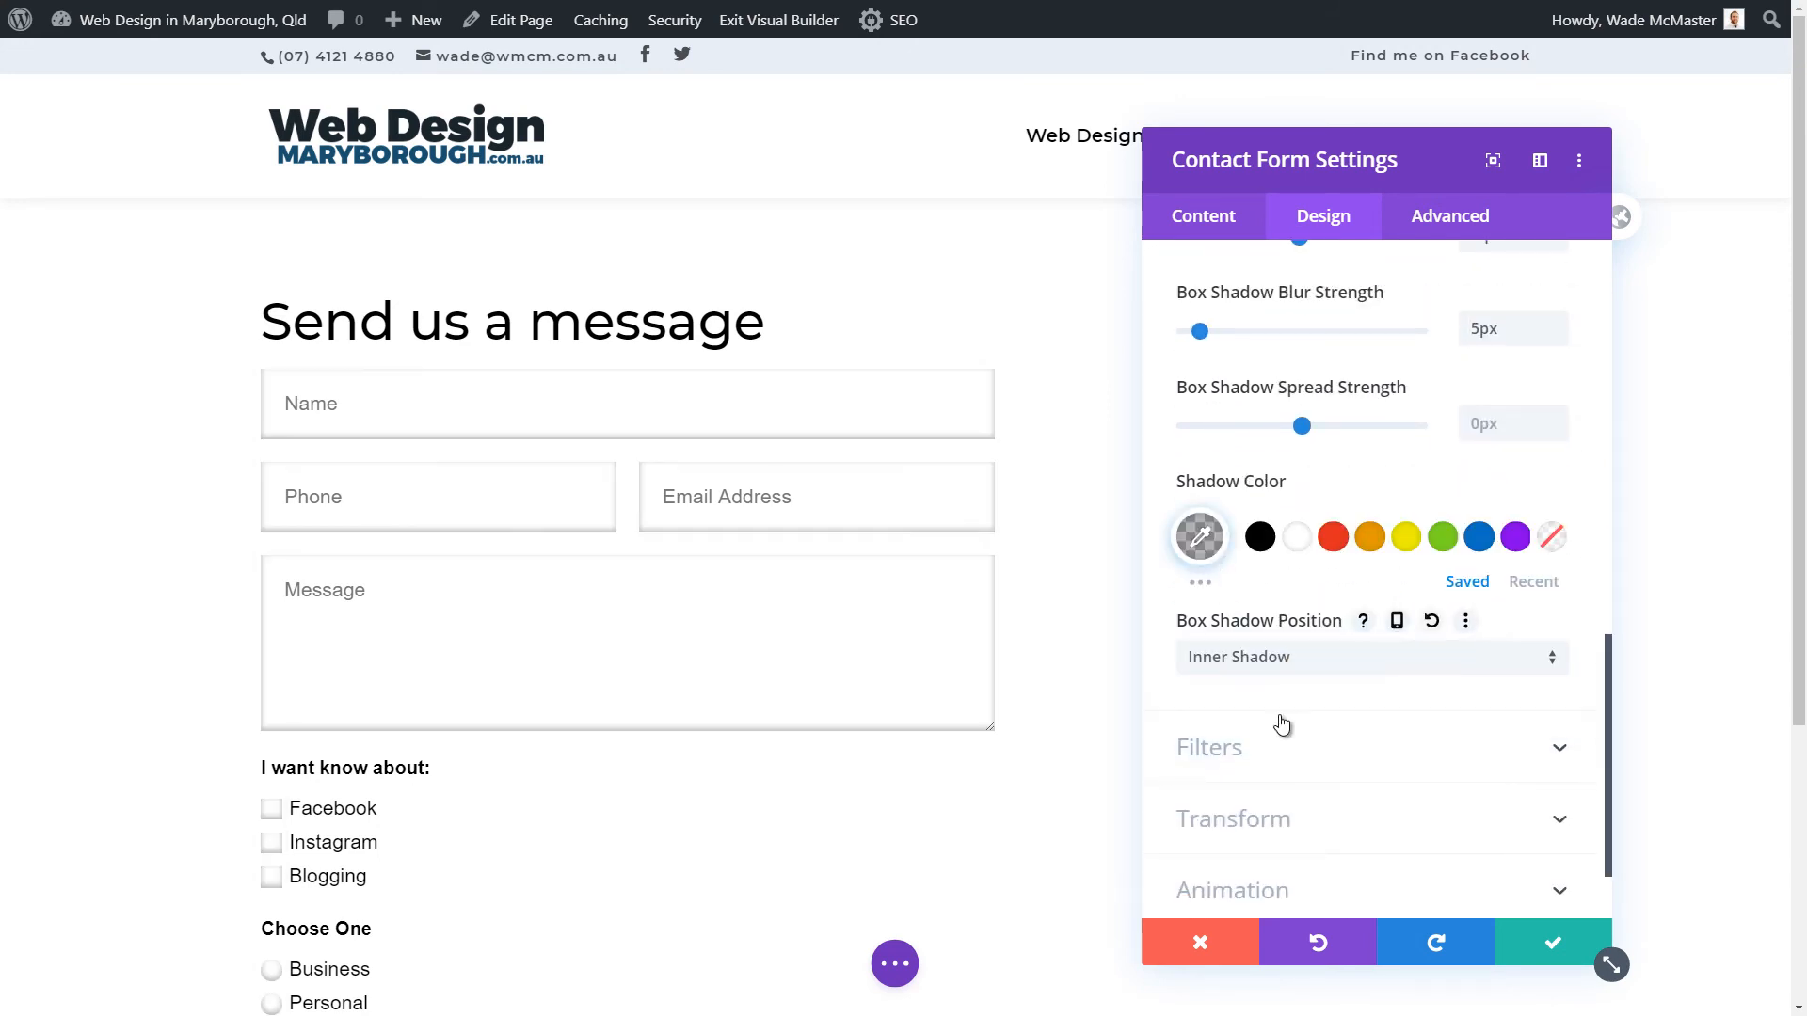
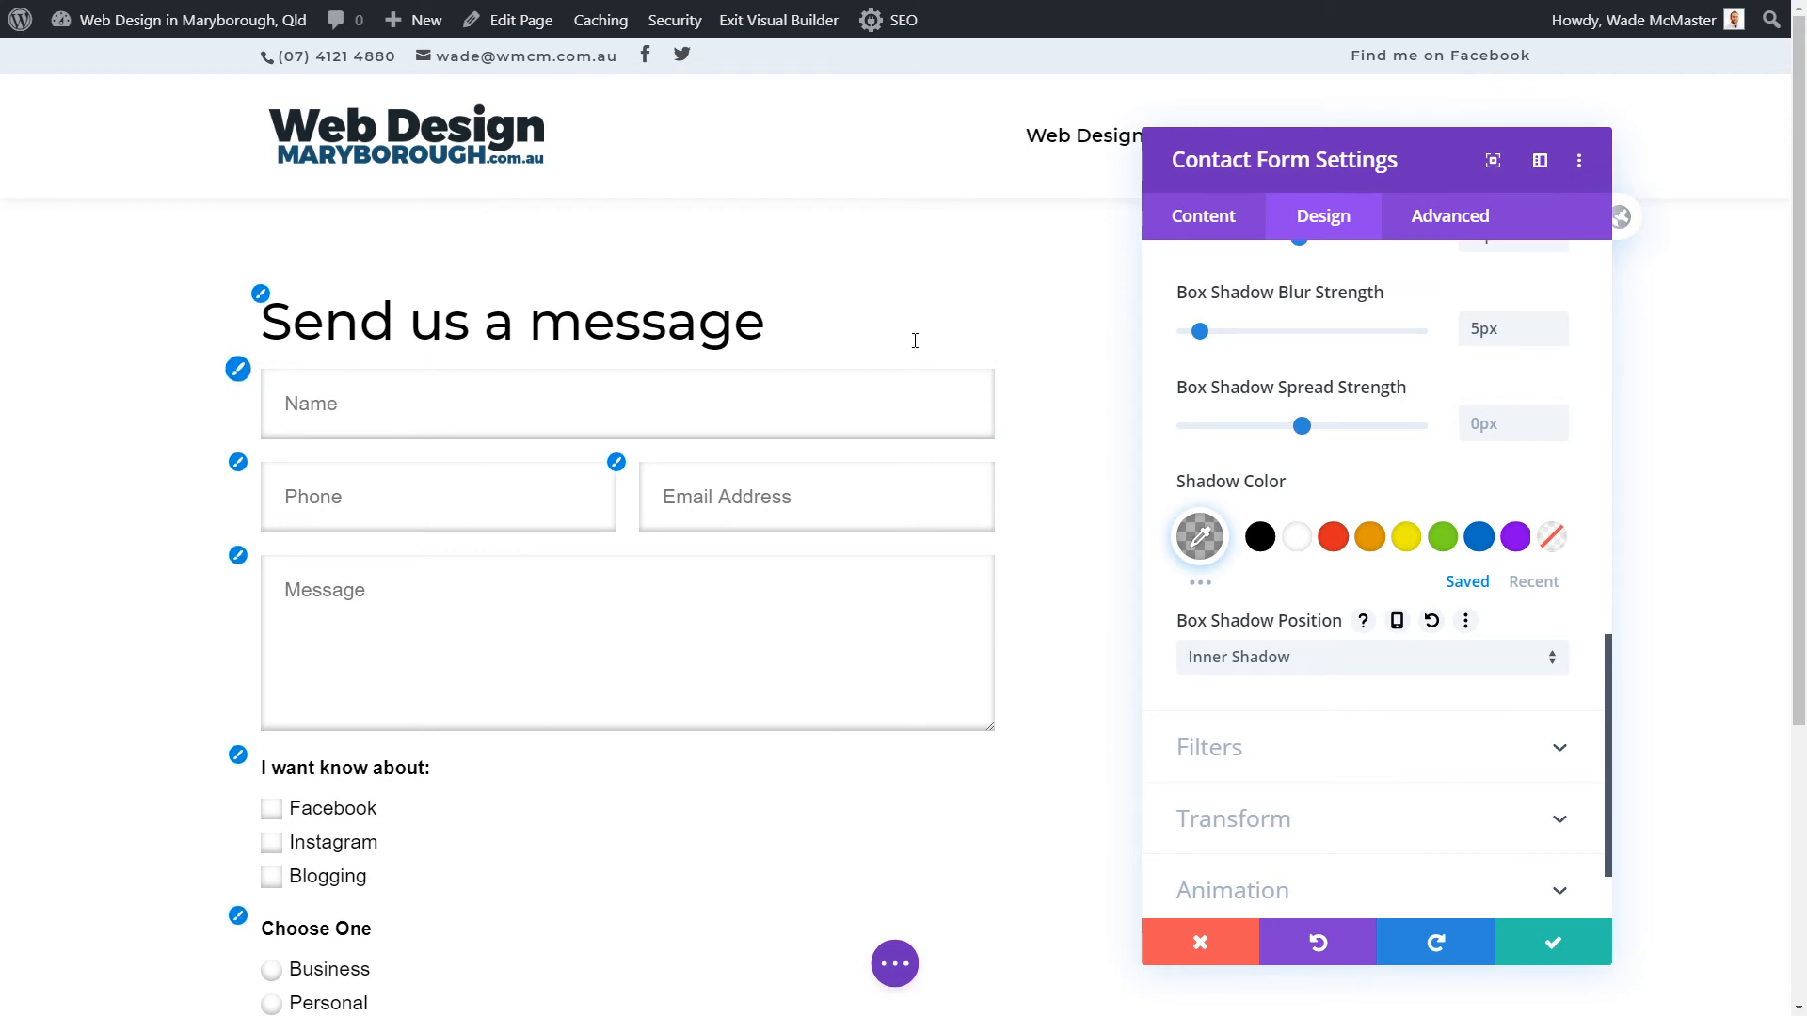
- Remove the box shadow from the form fields
scroll(1235, 698, "down", 1)
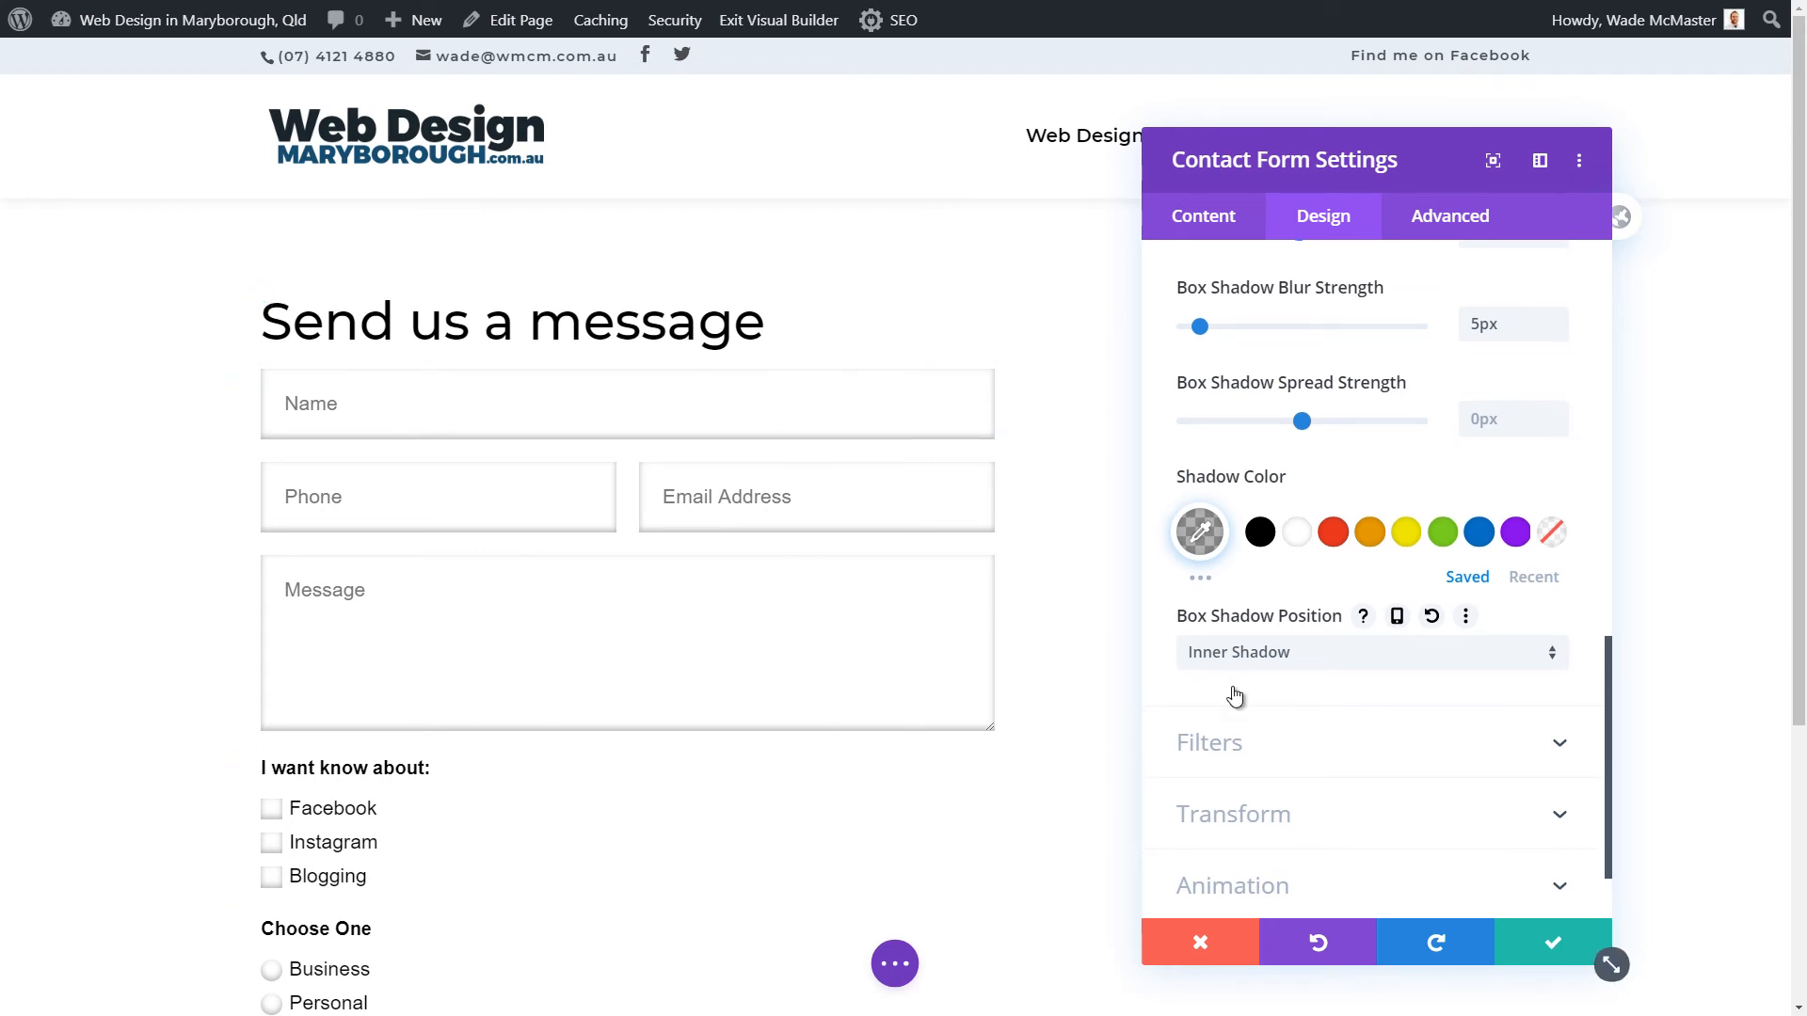
scroll(1236, 697, "up", 6)
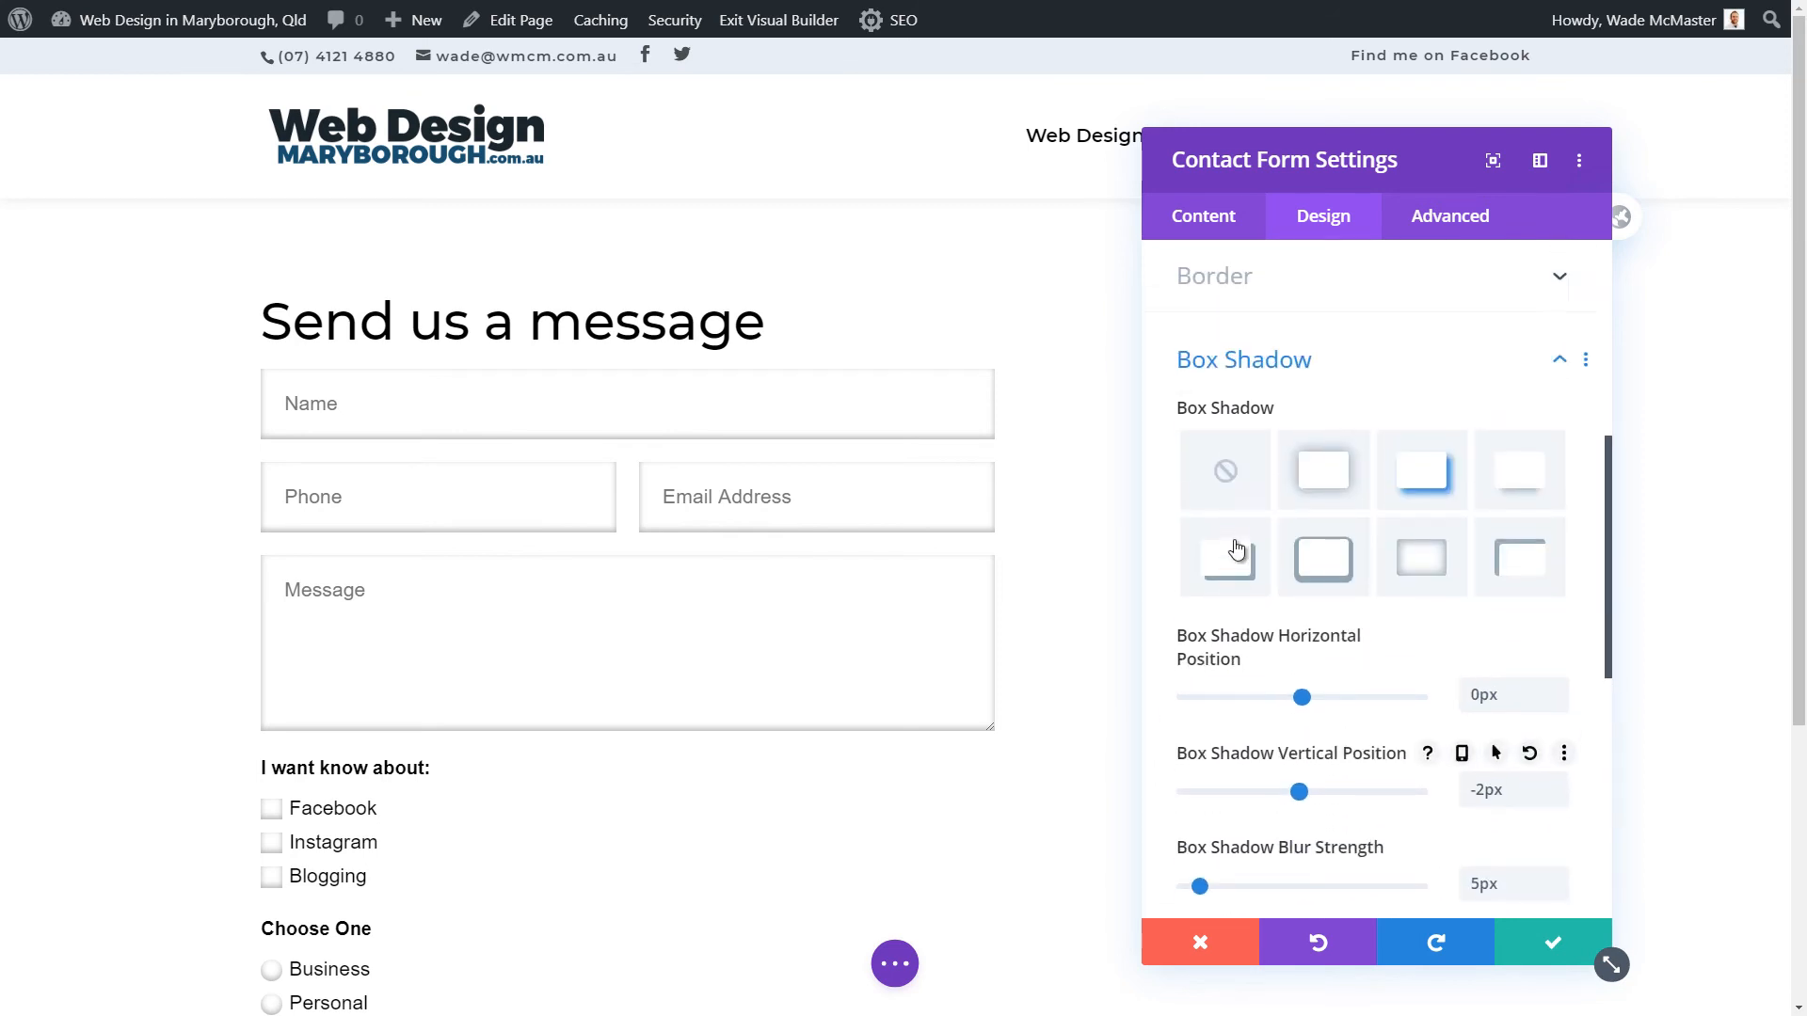
scroll(1236, 548, "up", 2)
left_click(1226, 576)
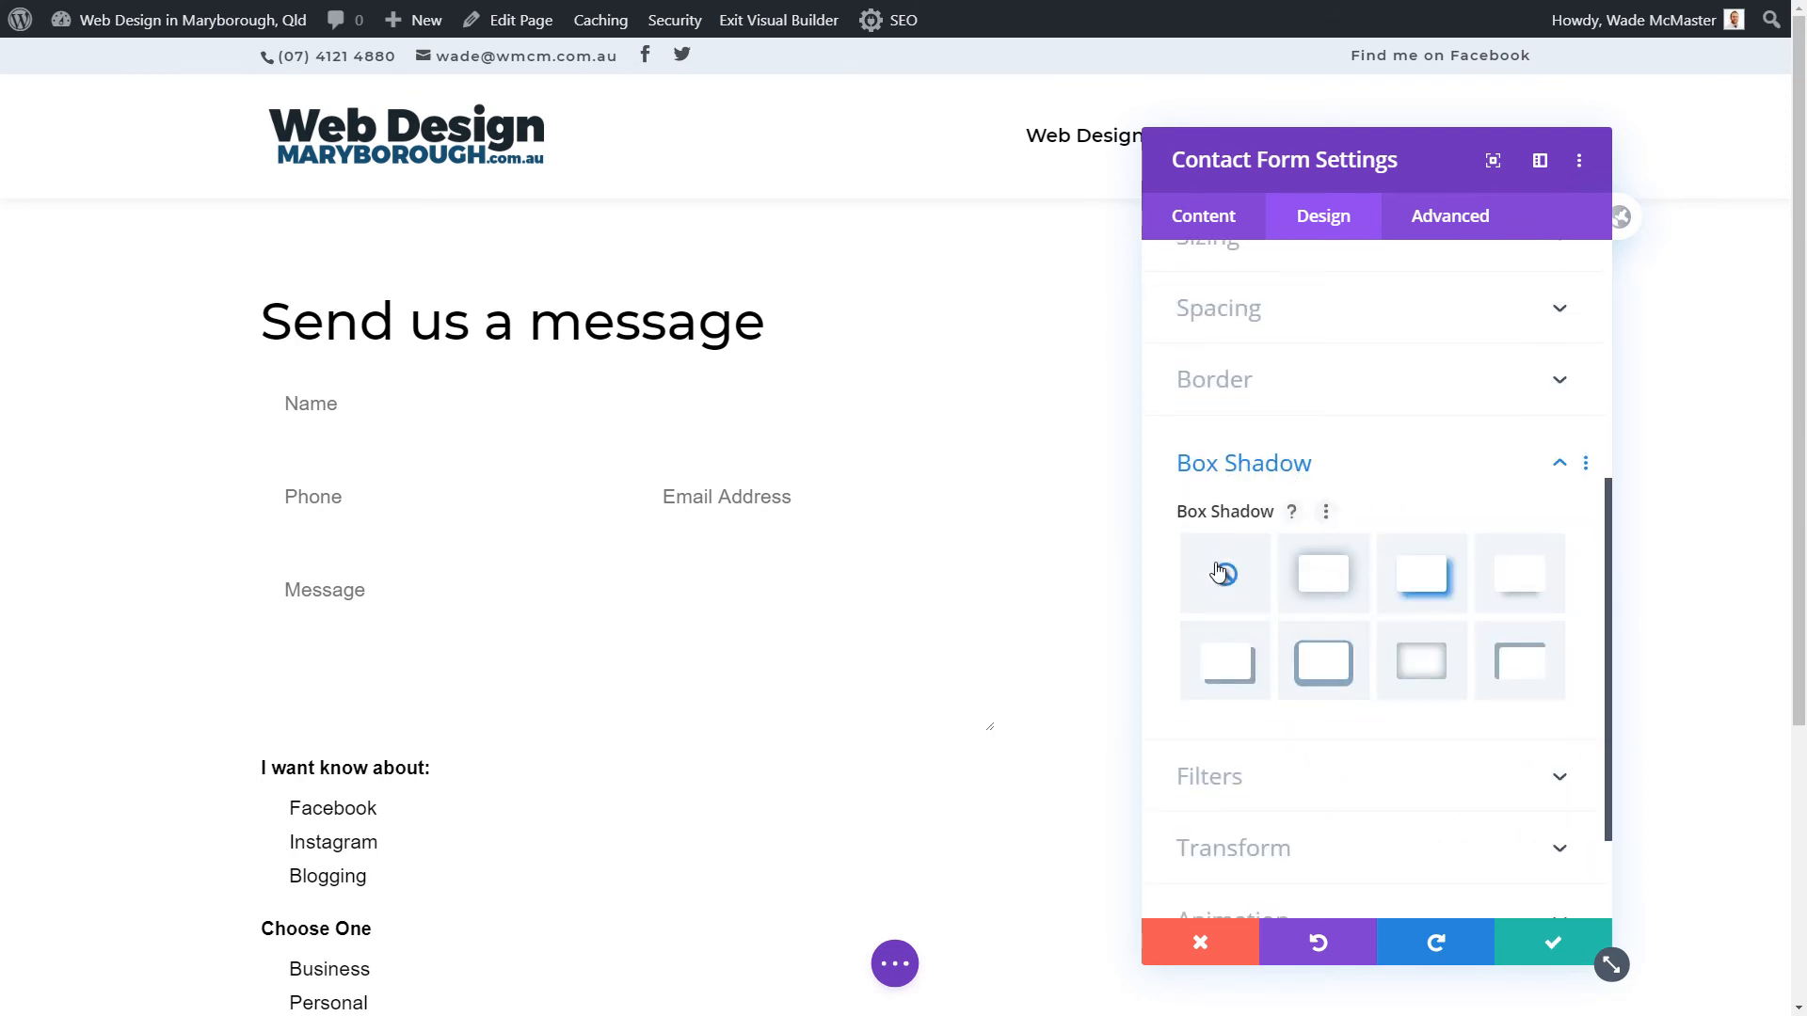
- Give the inputs a solid black border with a width of 1px on all sides
left_click(1230, 385)
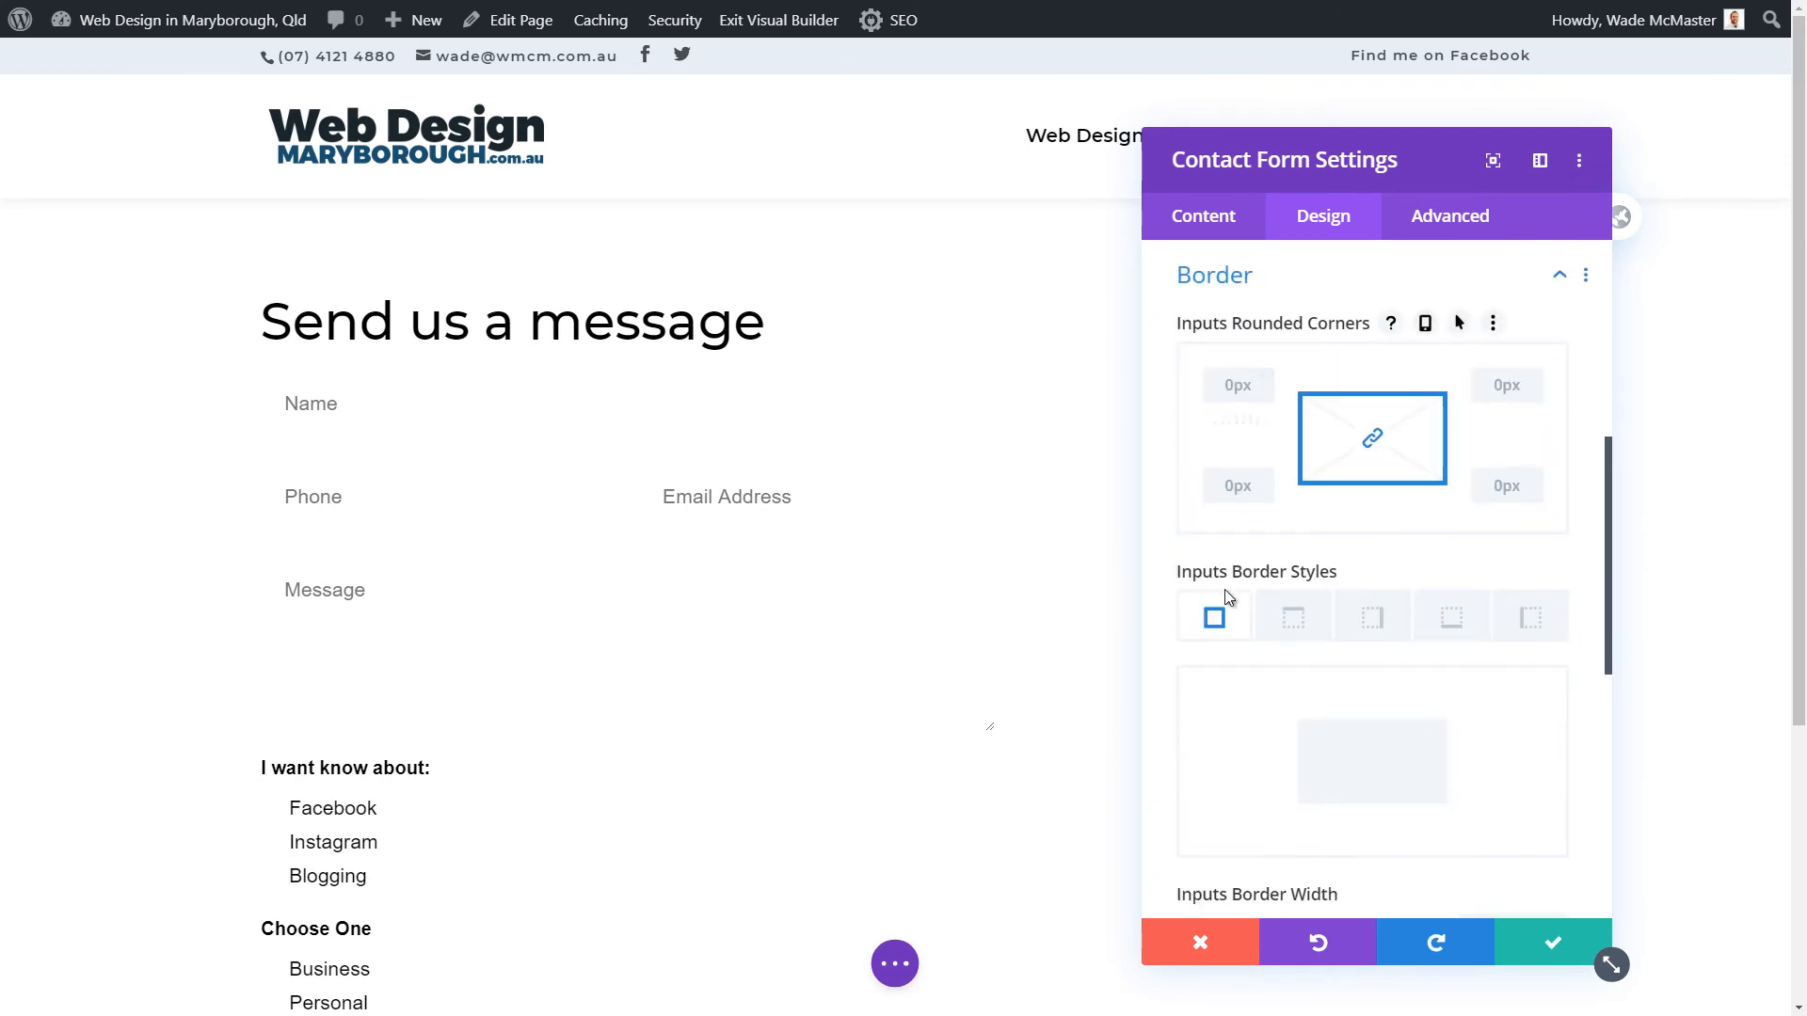
scroll(1222, 581, "down", 3)
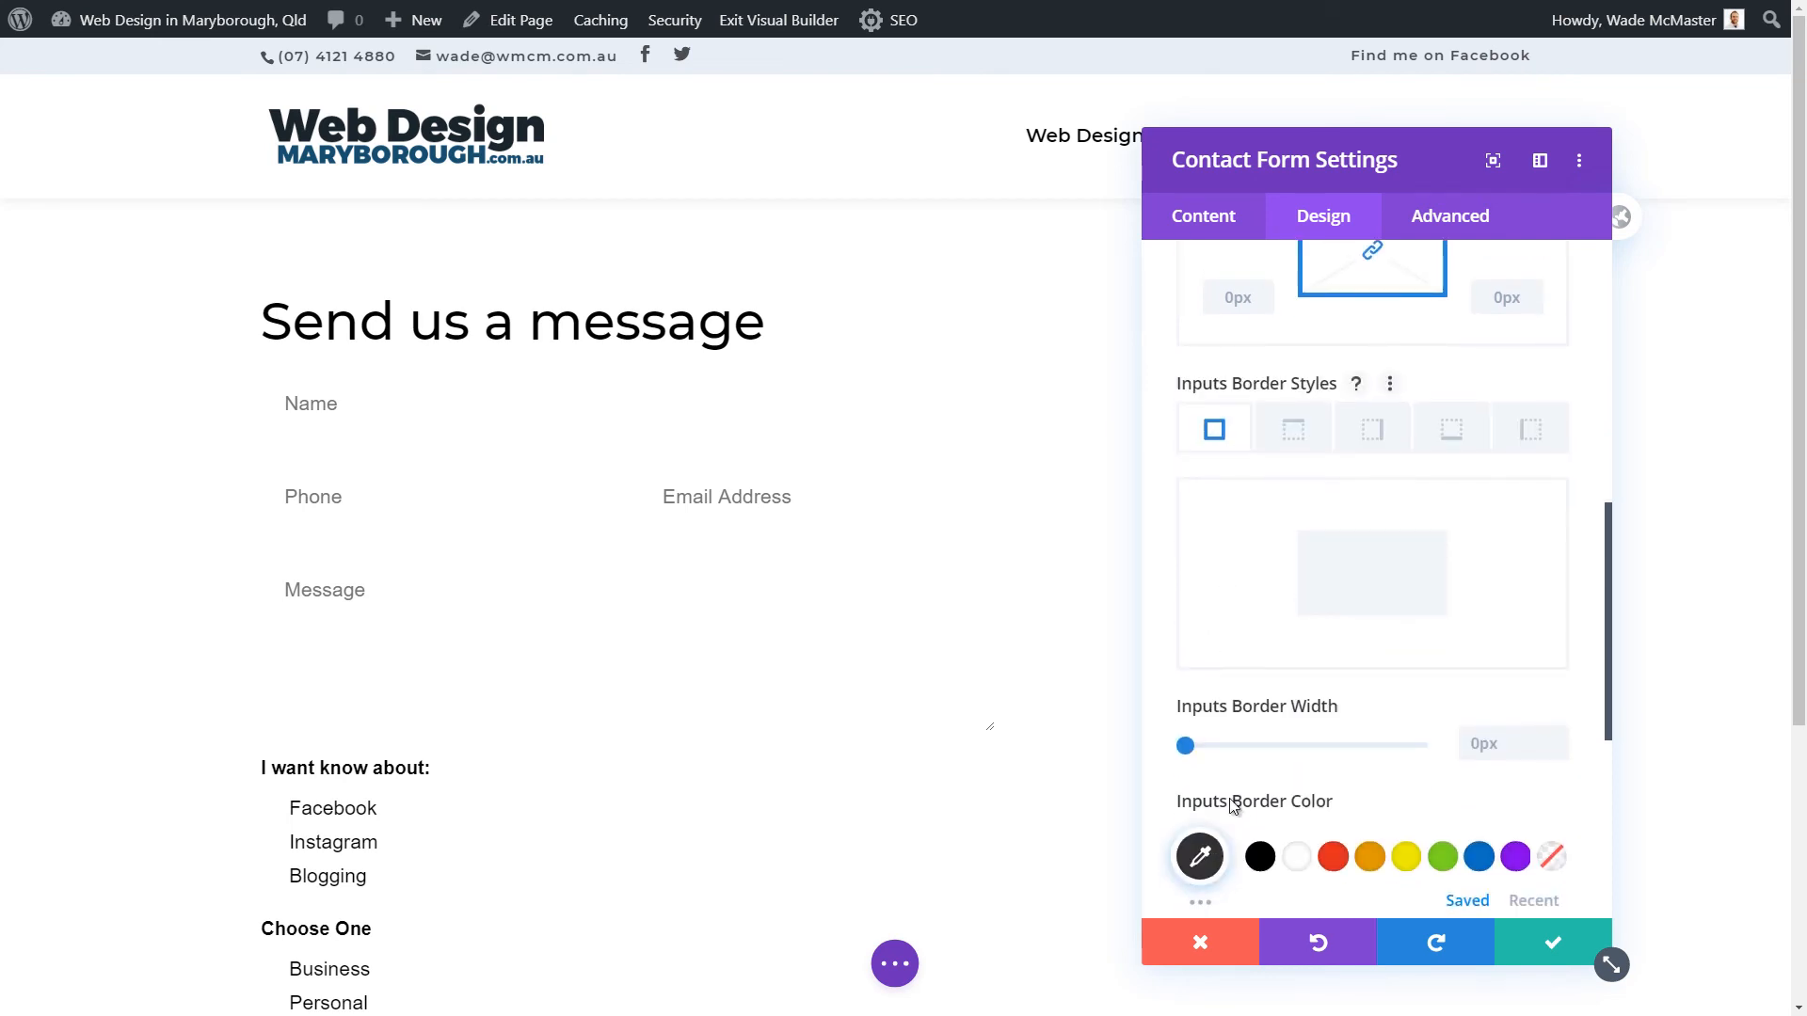
scroll(1214, 562, "down", 2)
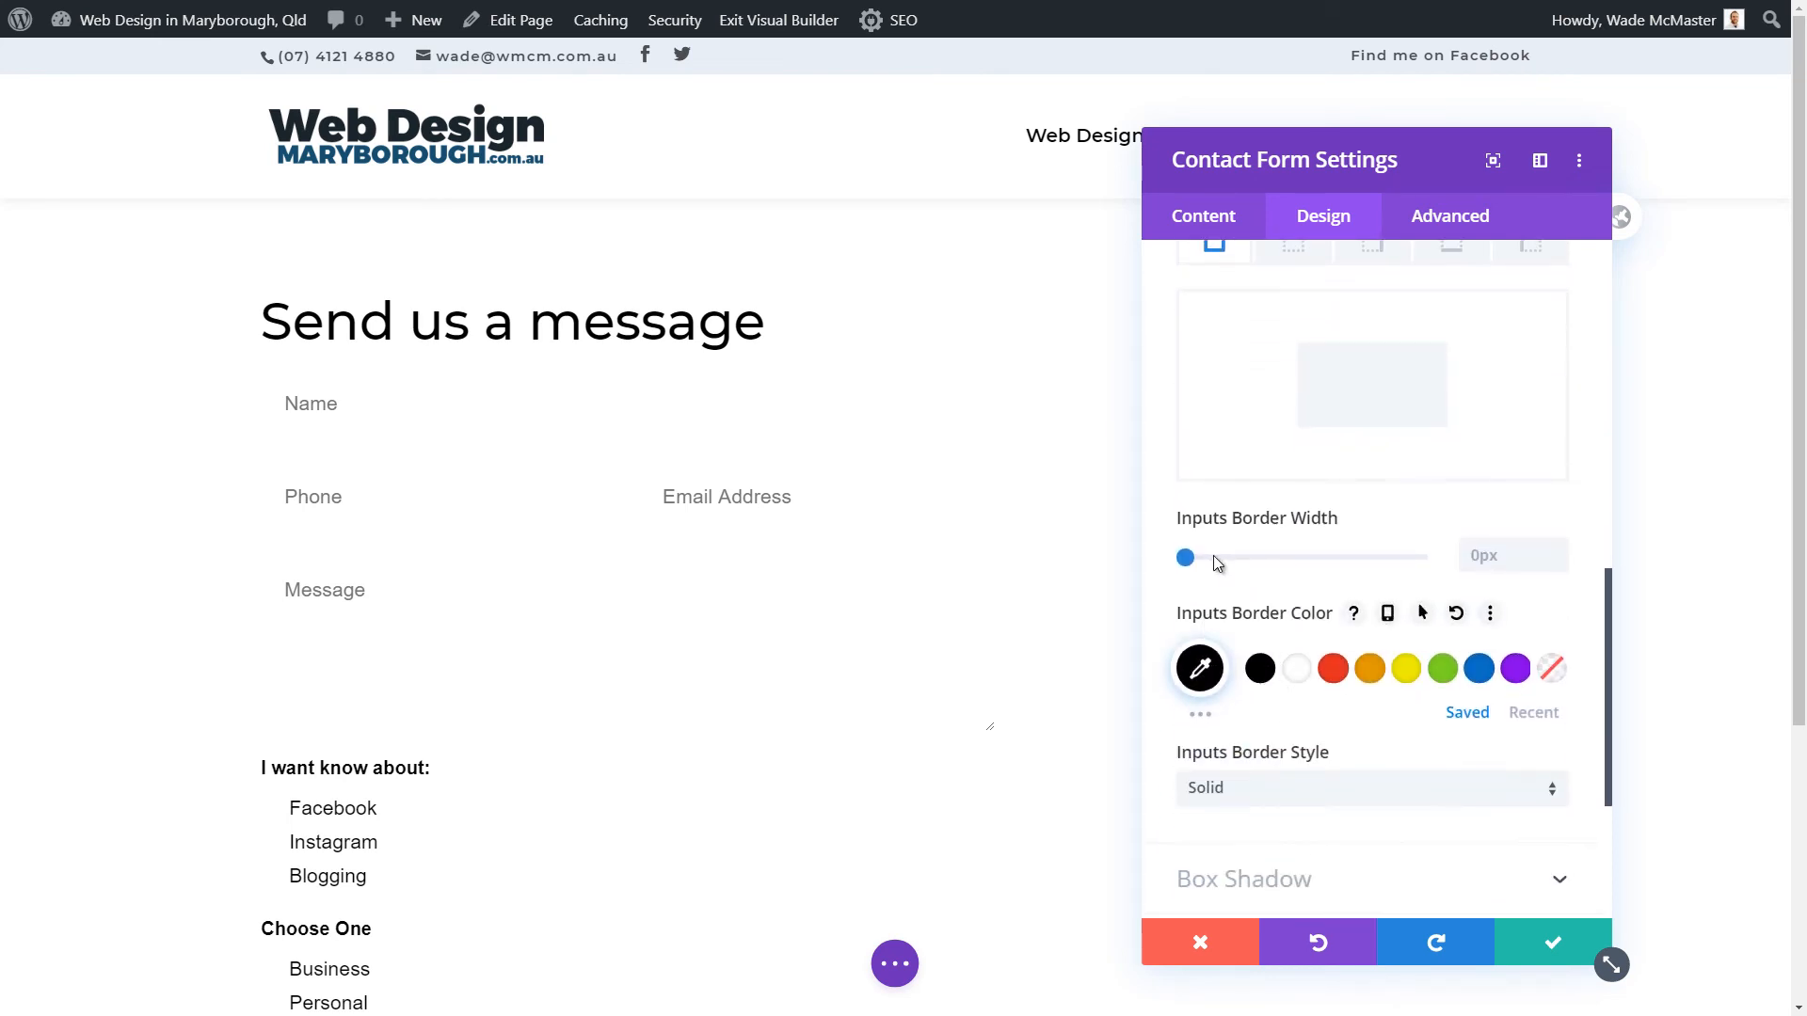
left_click_drag(1193, 556, 1189, 555)
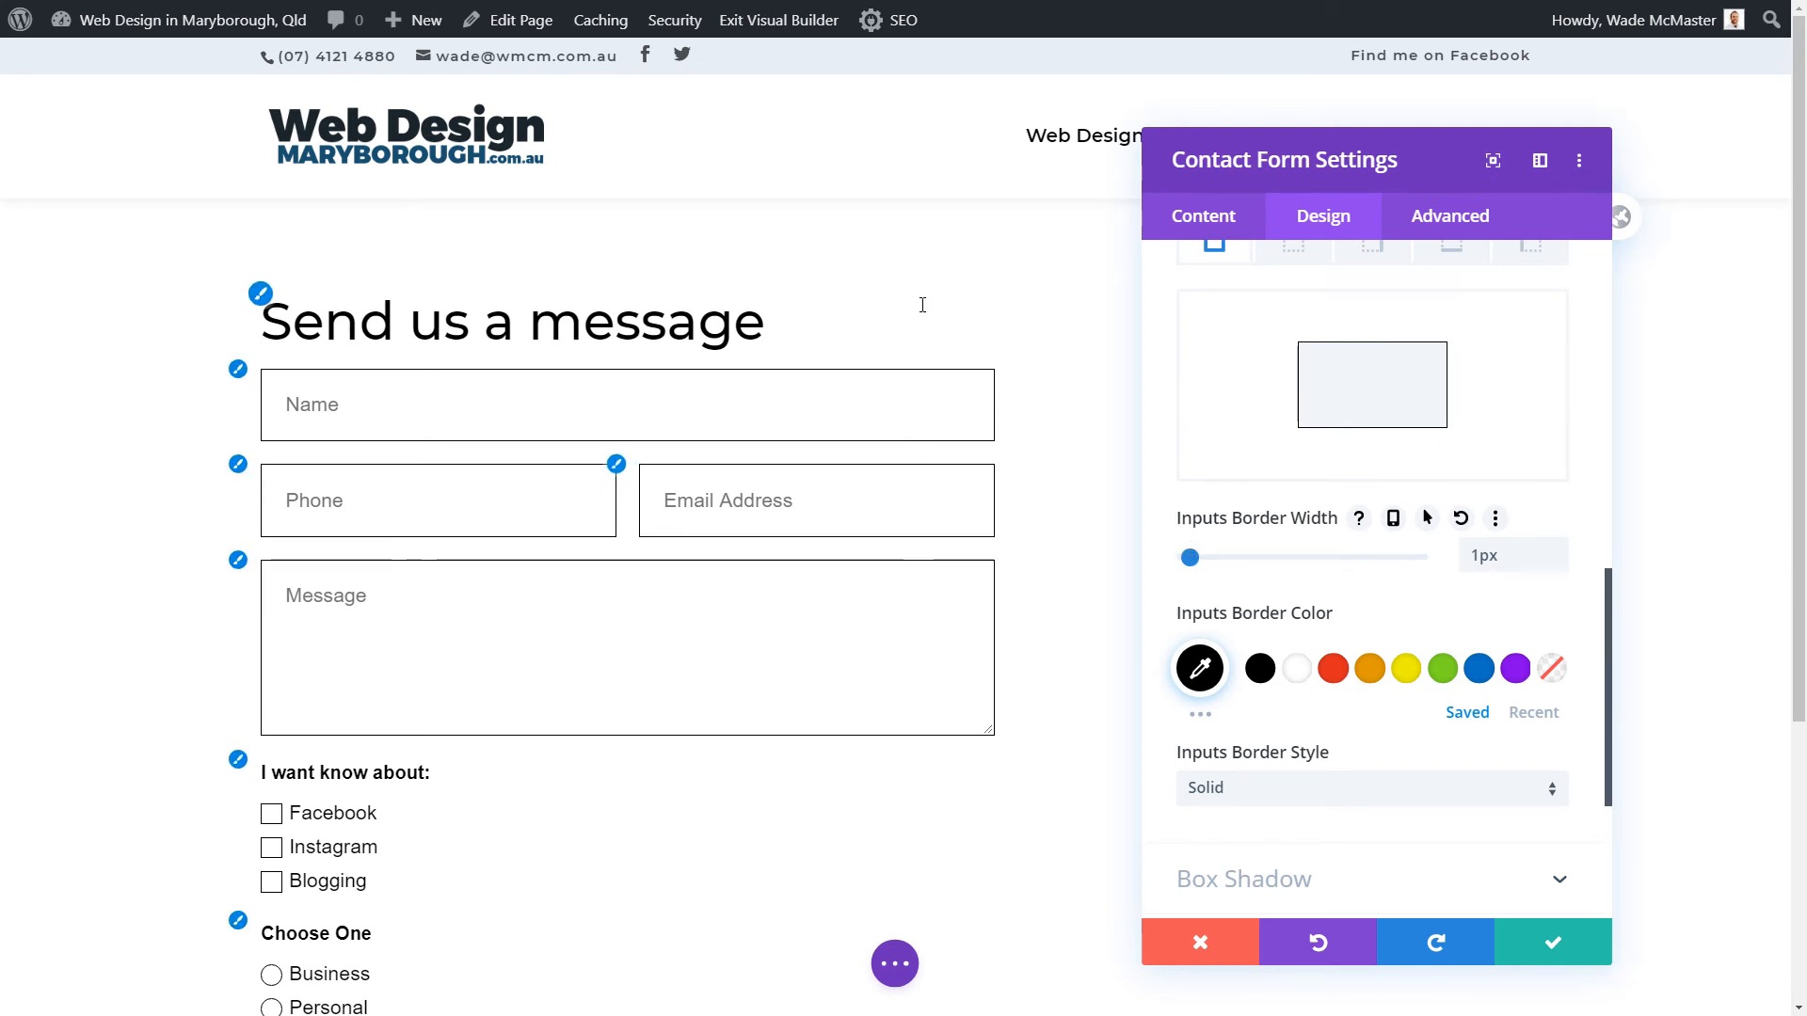
- Remove the inputs' all-sides border and give them only a bottom border with a width of 1px
scroll(1207, 596, "up", 2)
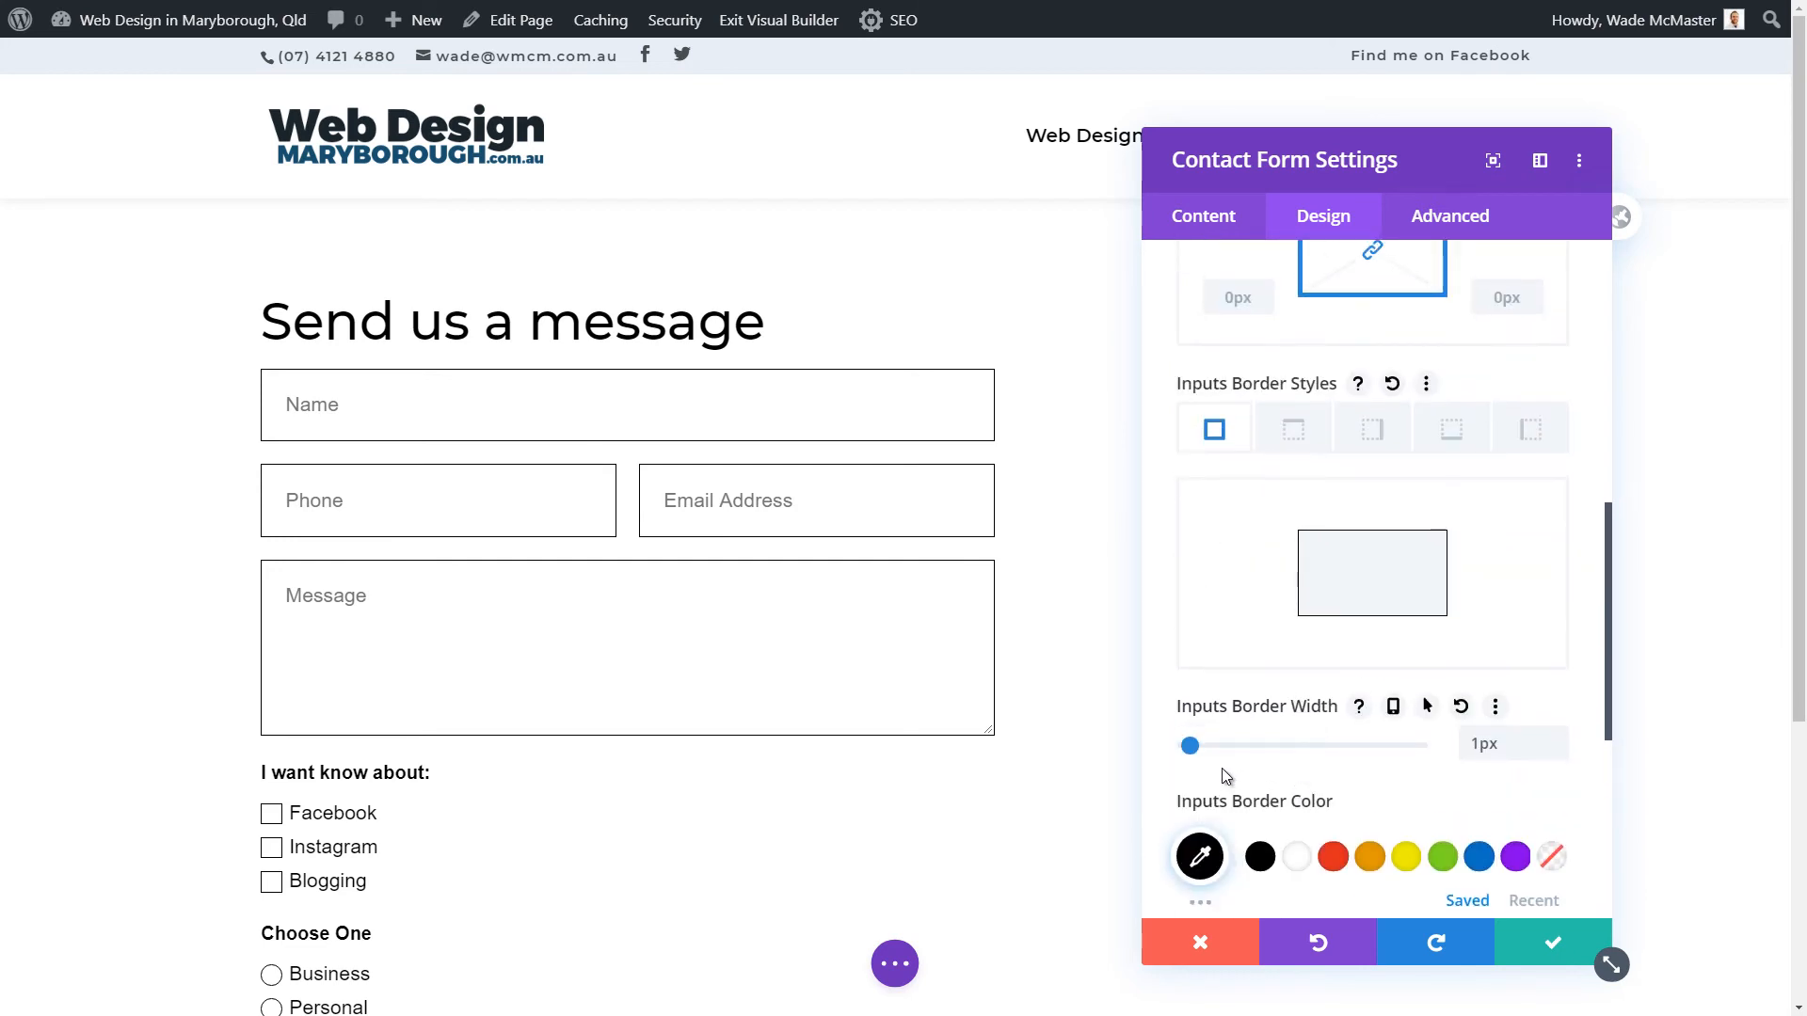
left_click_drag(1189, 745, 1181, 747)
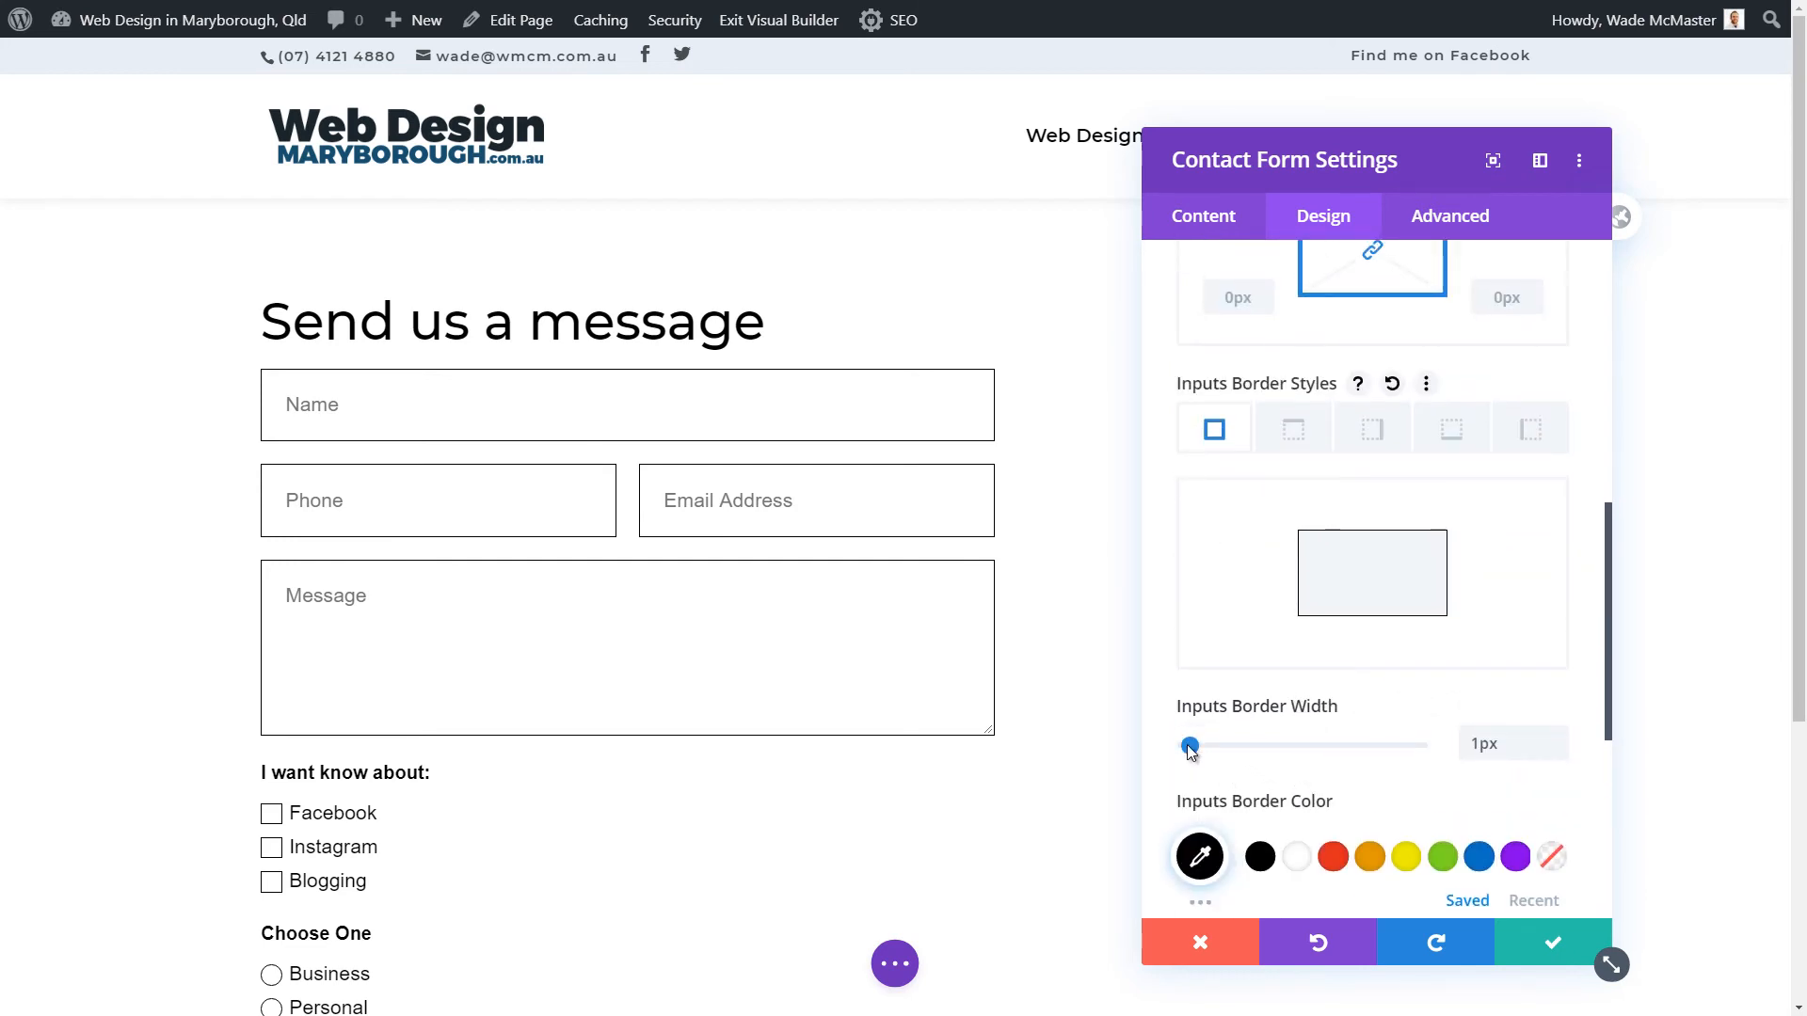
left_click(1453, 437)
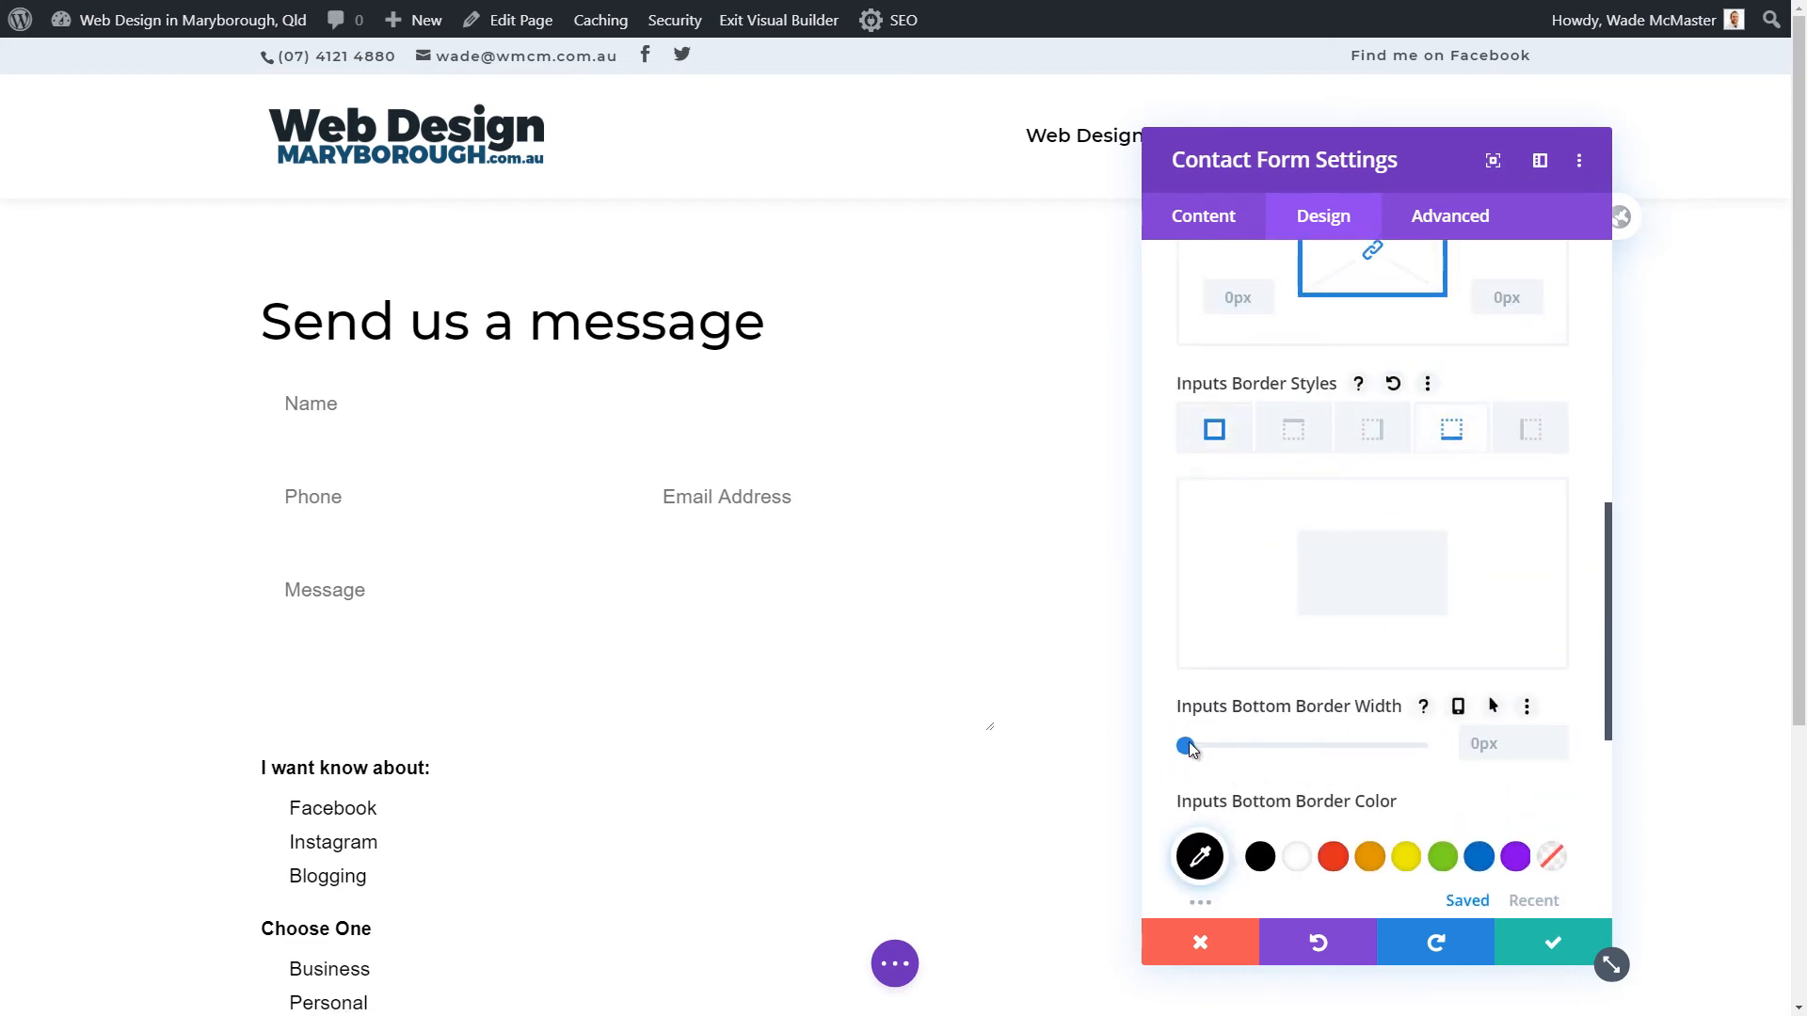
left_click_drag(1188, 741, 1193, 741)
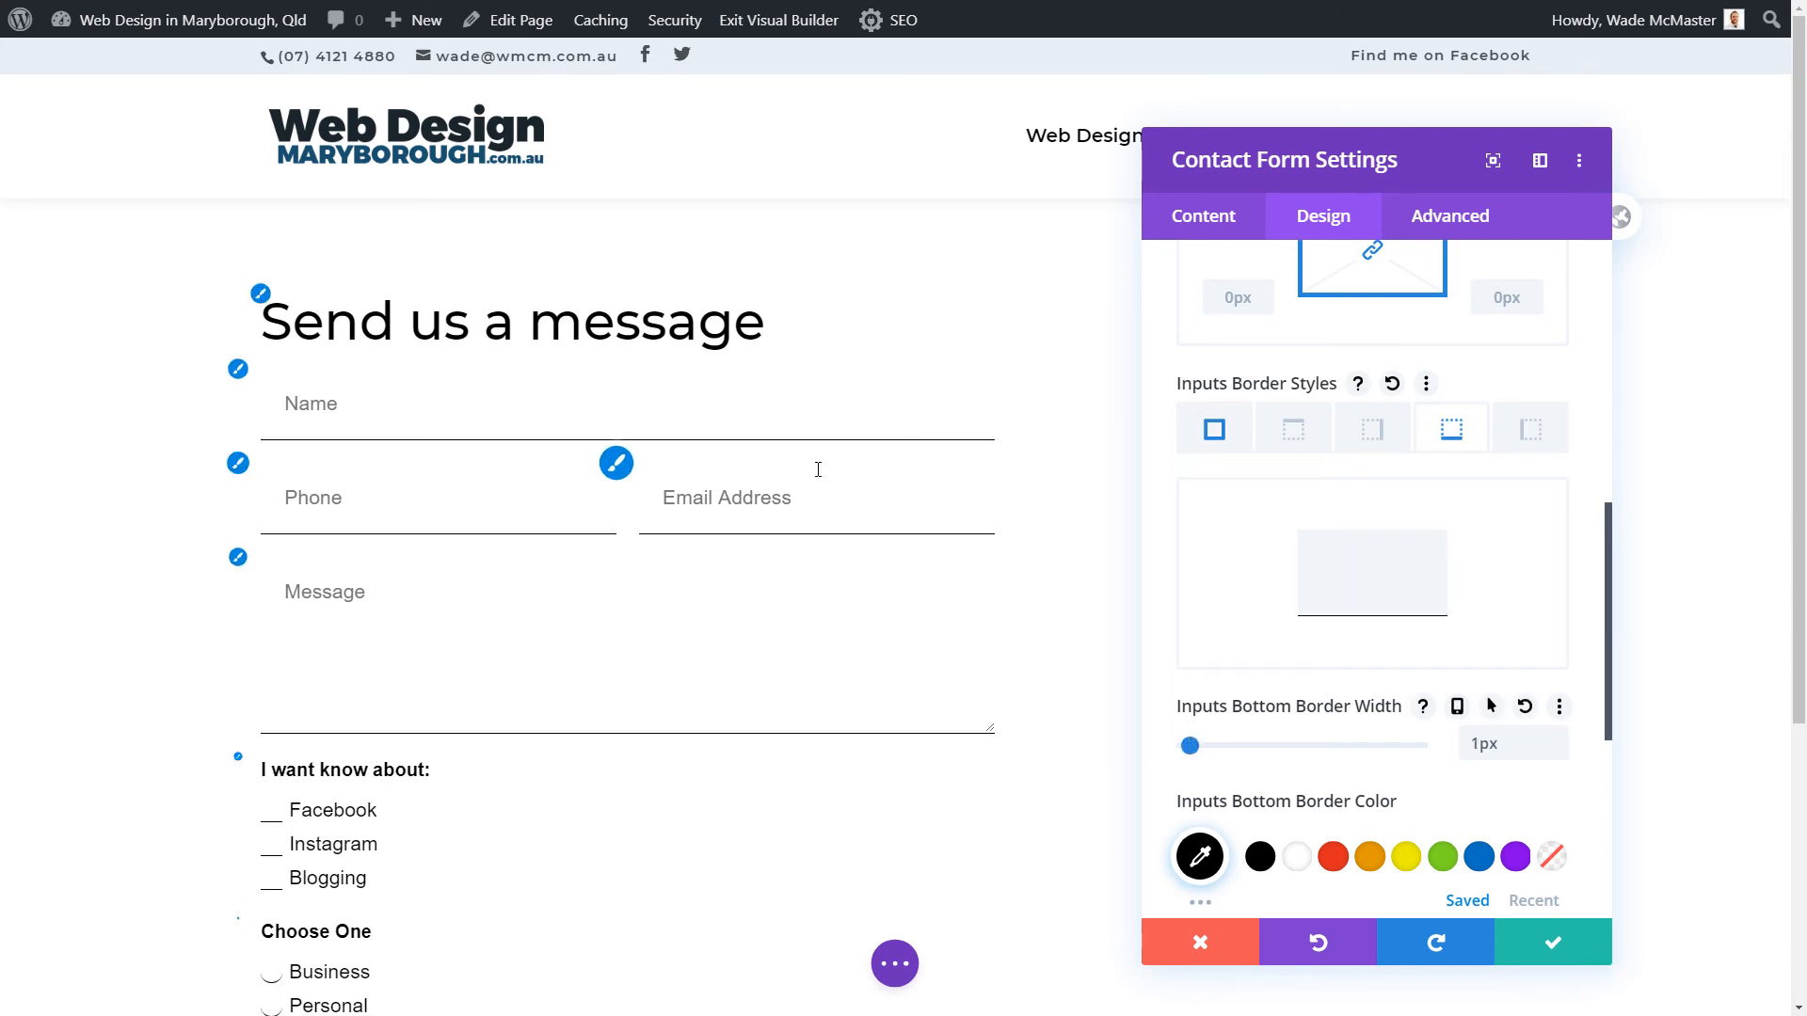
scroll(430, 168, "down", 2)
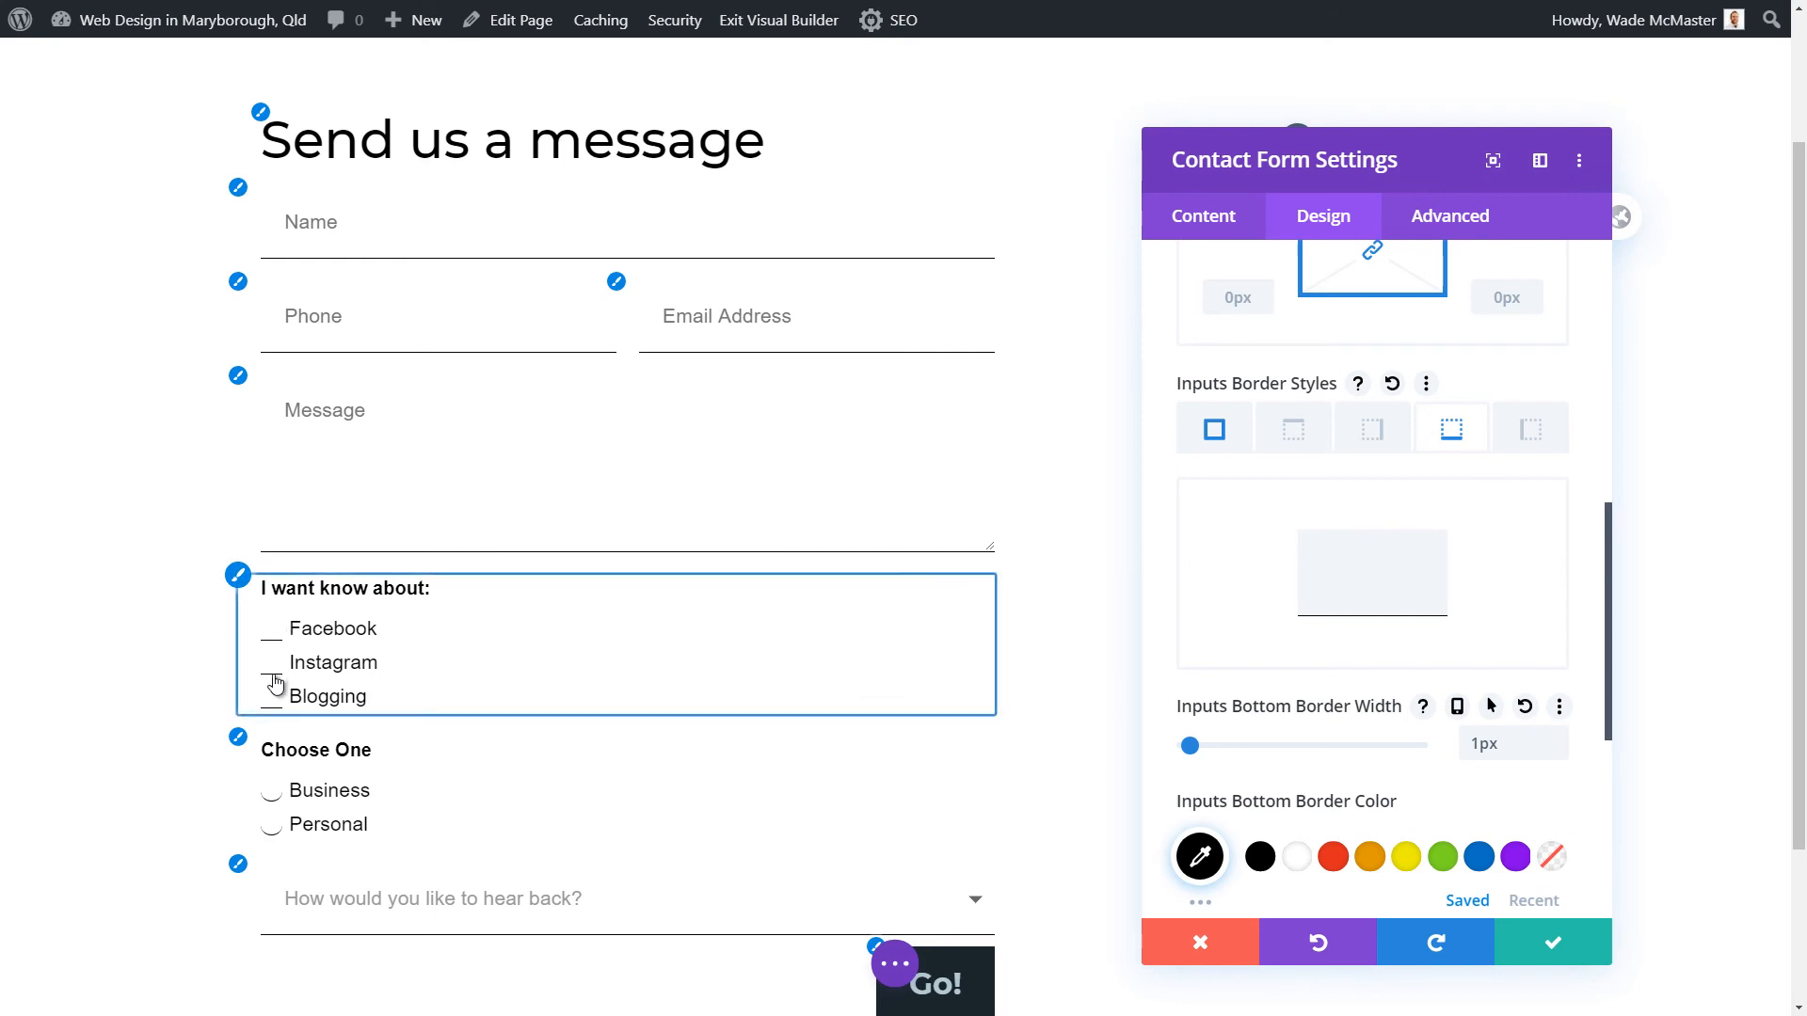
scroll(271, 841, "down", 2)
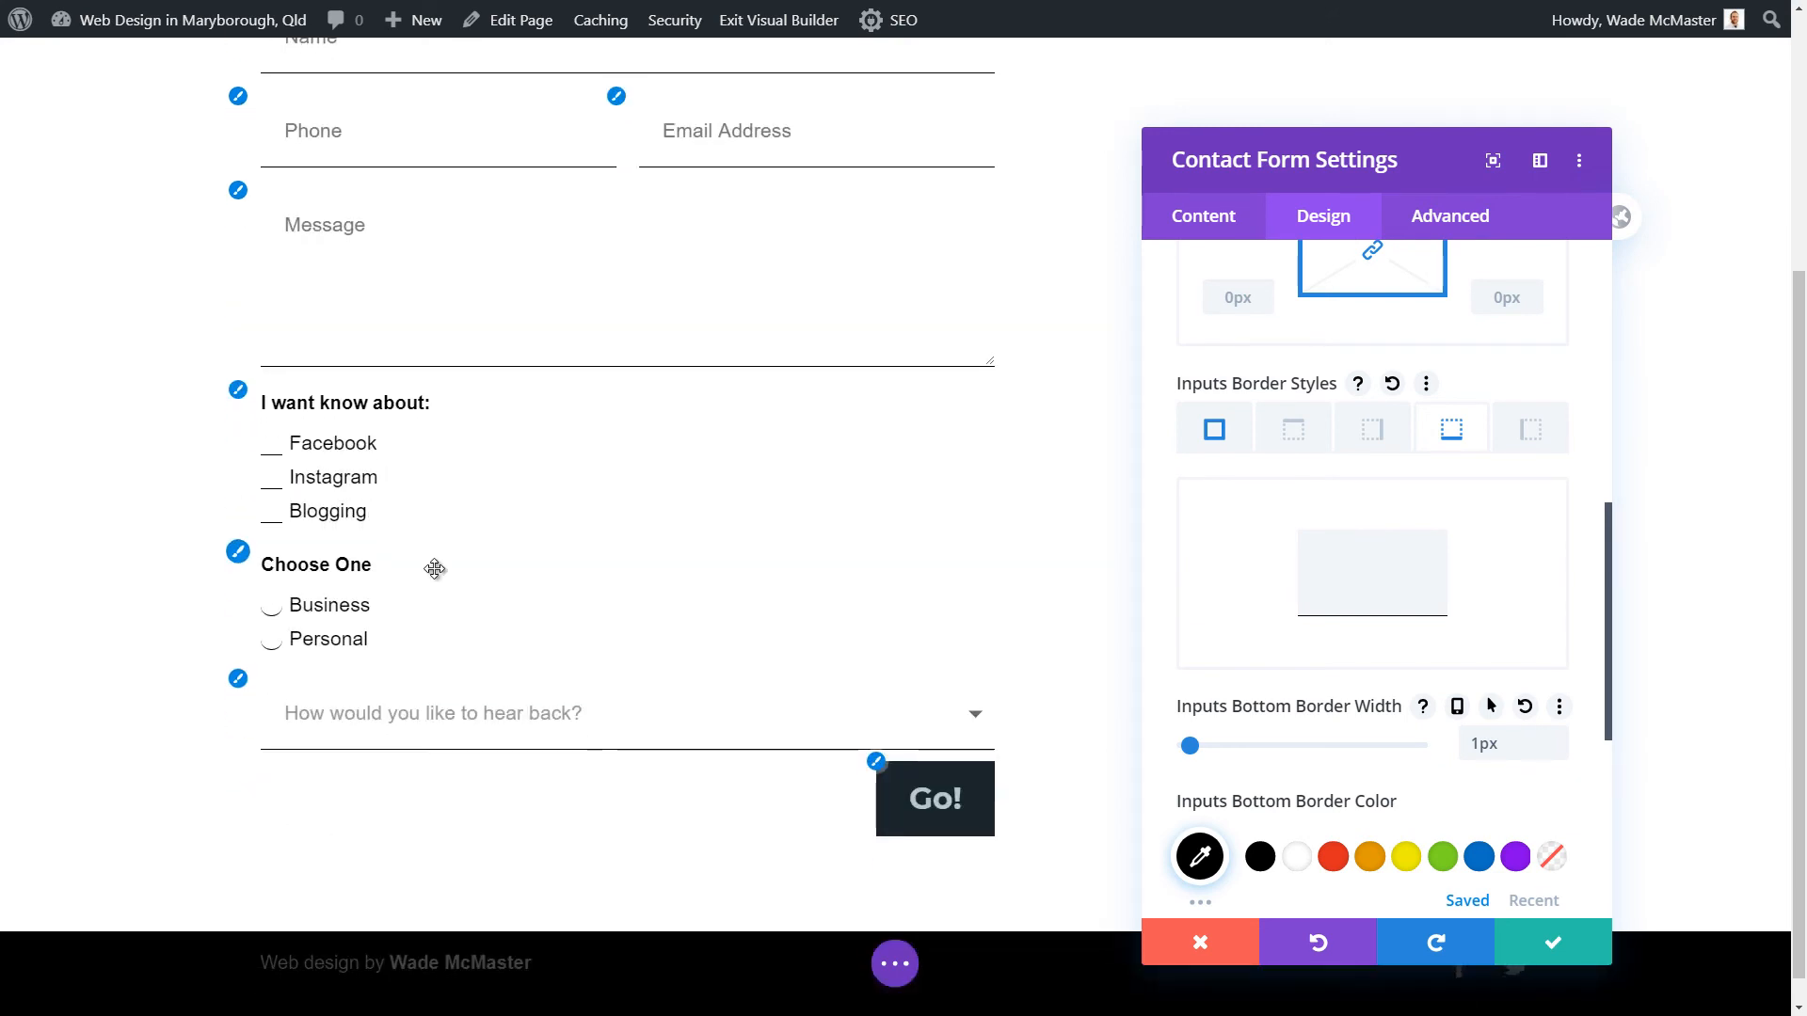
scroll(375, 705, "up", 4)
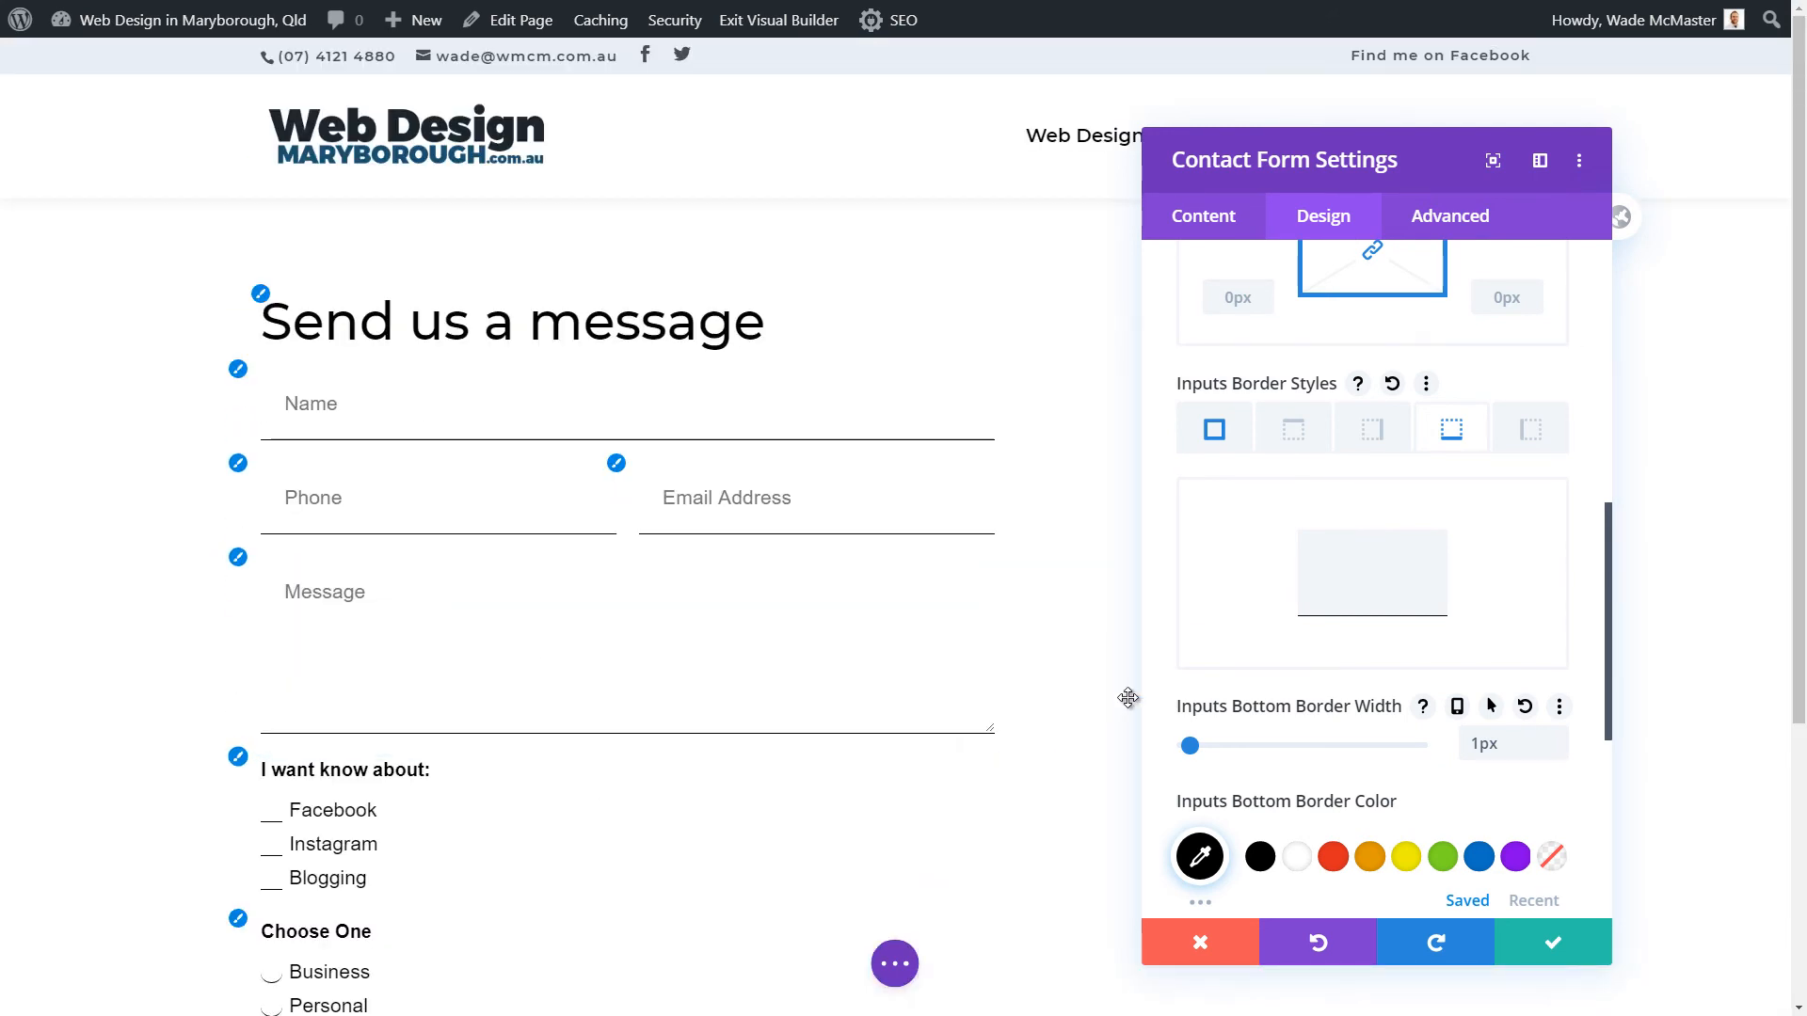
- Set the contact form's background color to black (#000000) and save the form settings
left_click(1204, 229)
scroll(1251, 559, "down", 5)
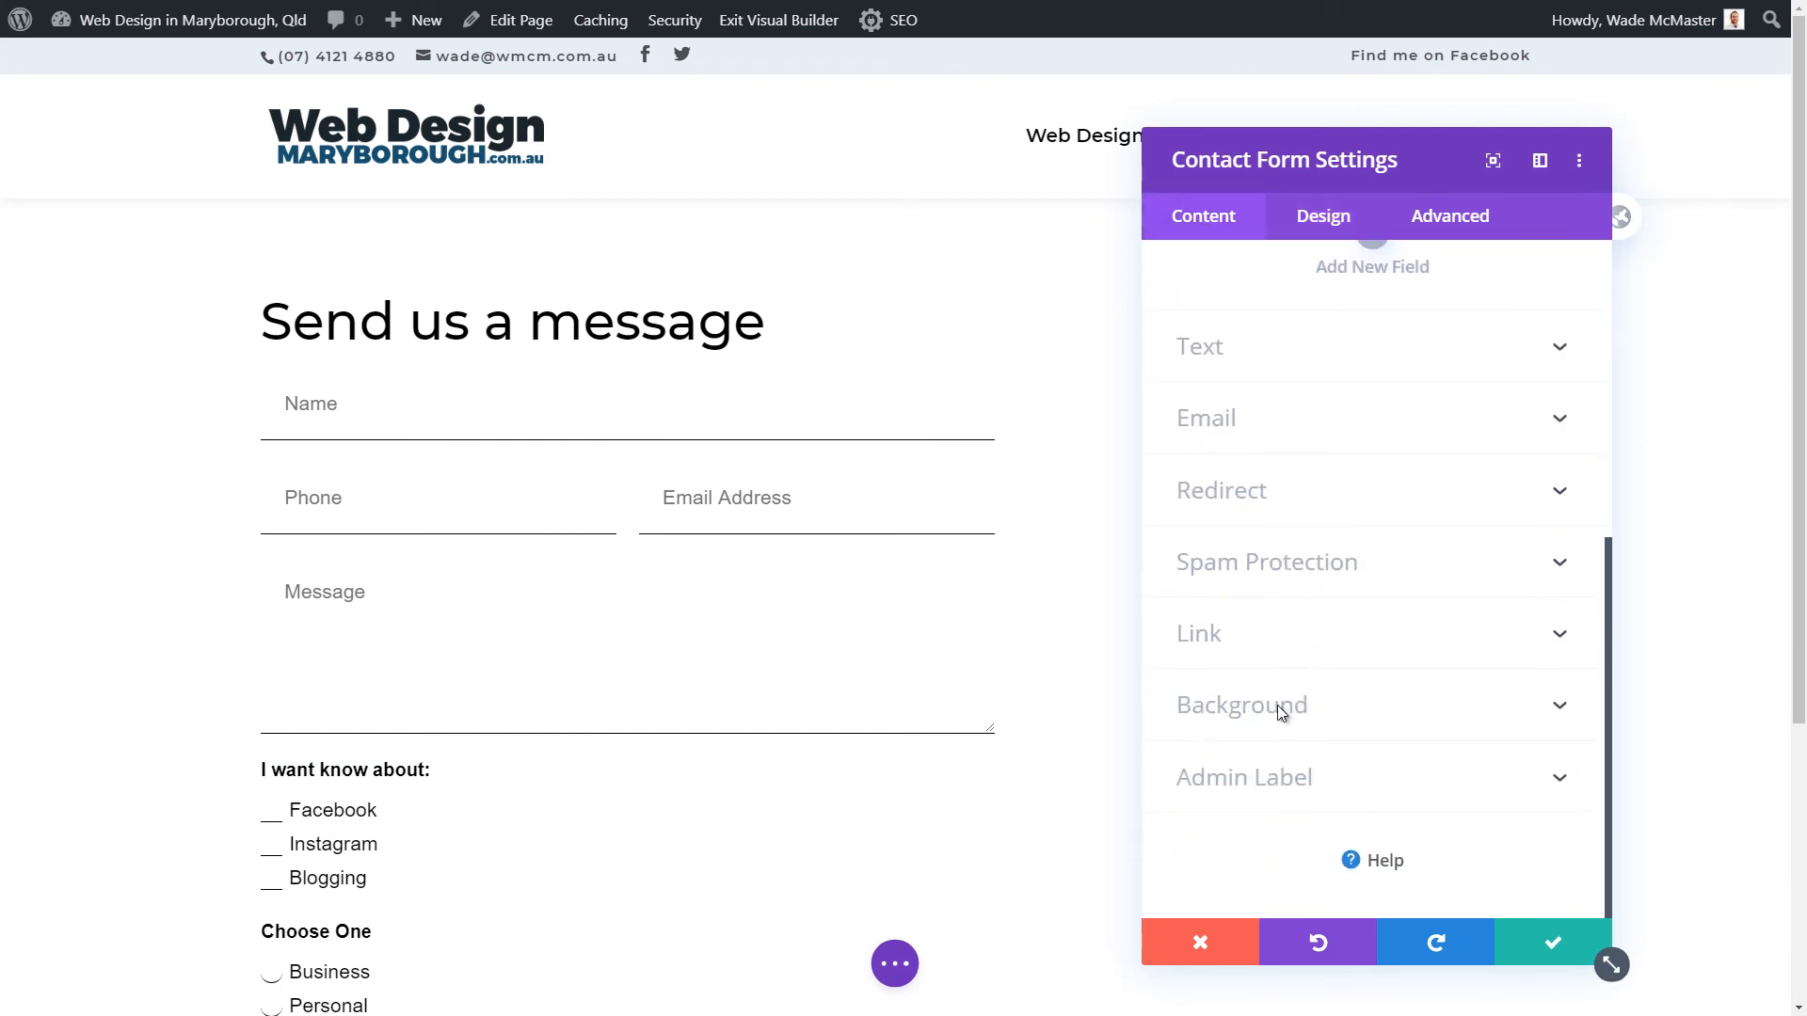
left_click(1278, 706)
left_click(1255, 674)
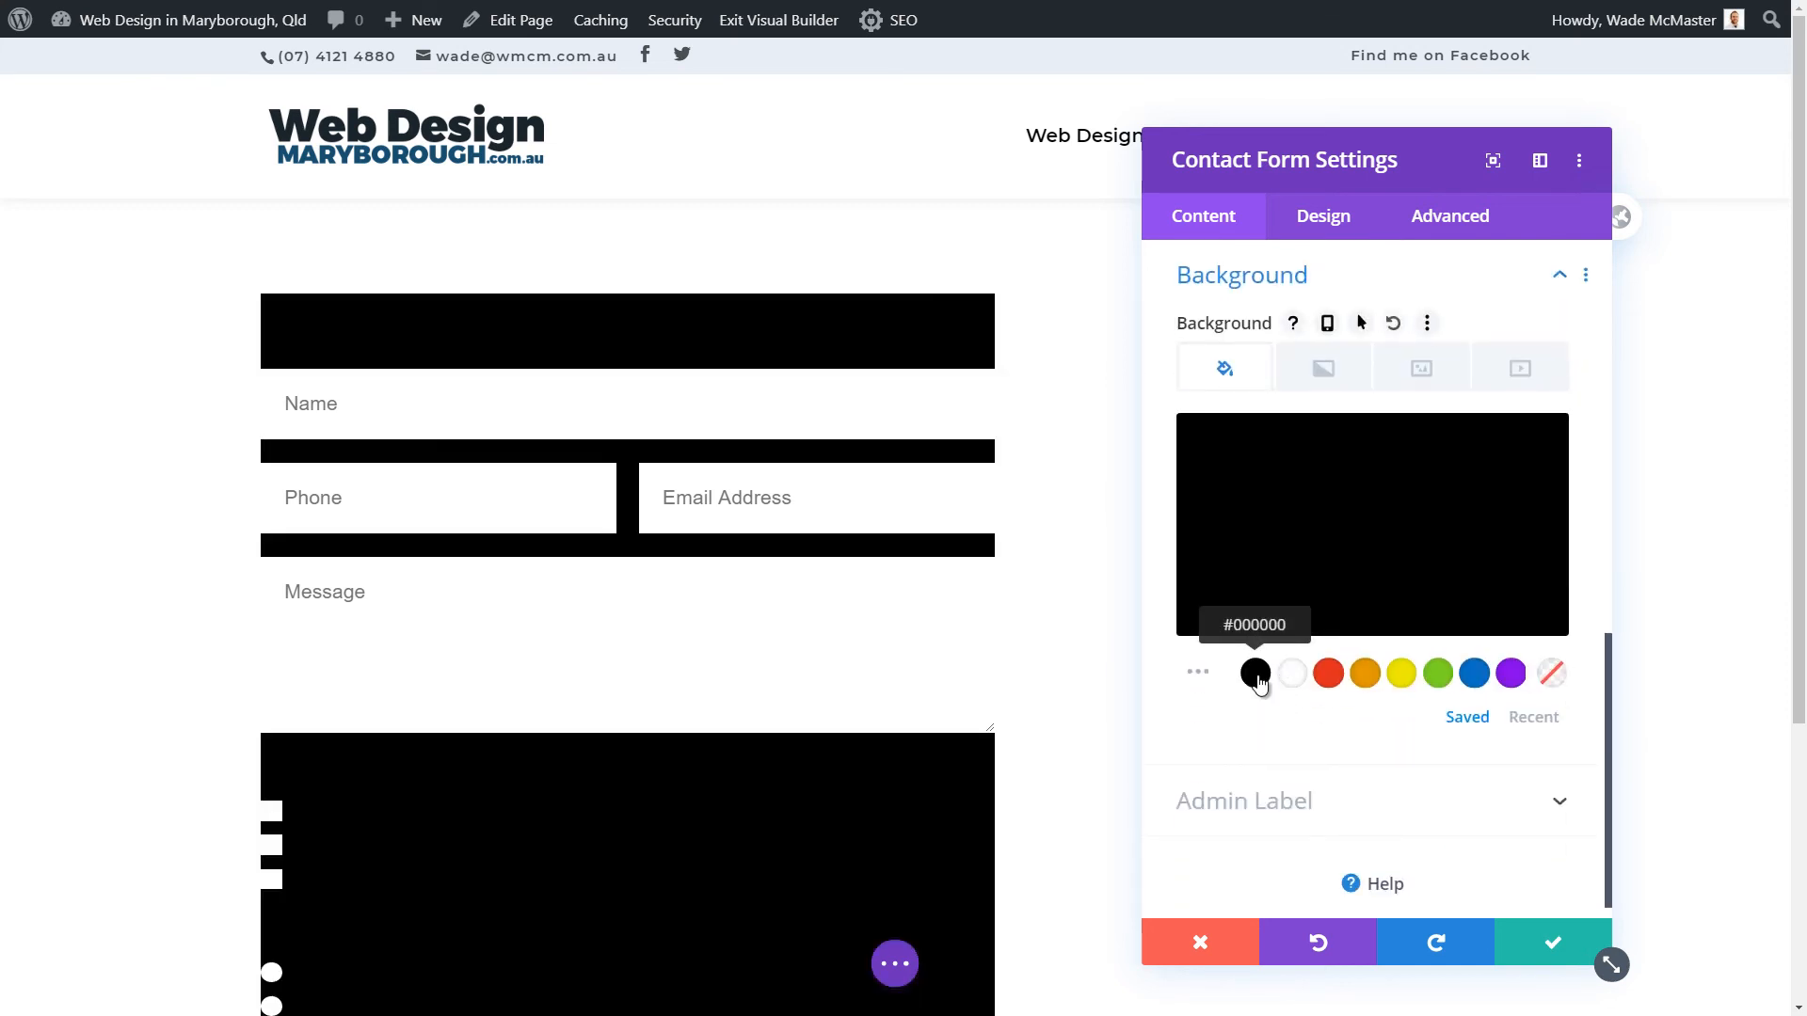
left_click(1551, 944)
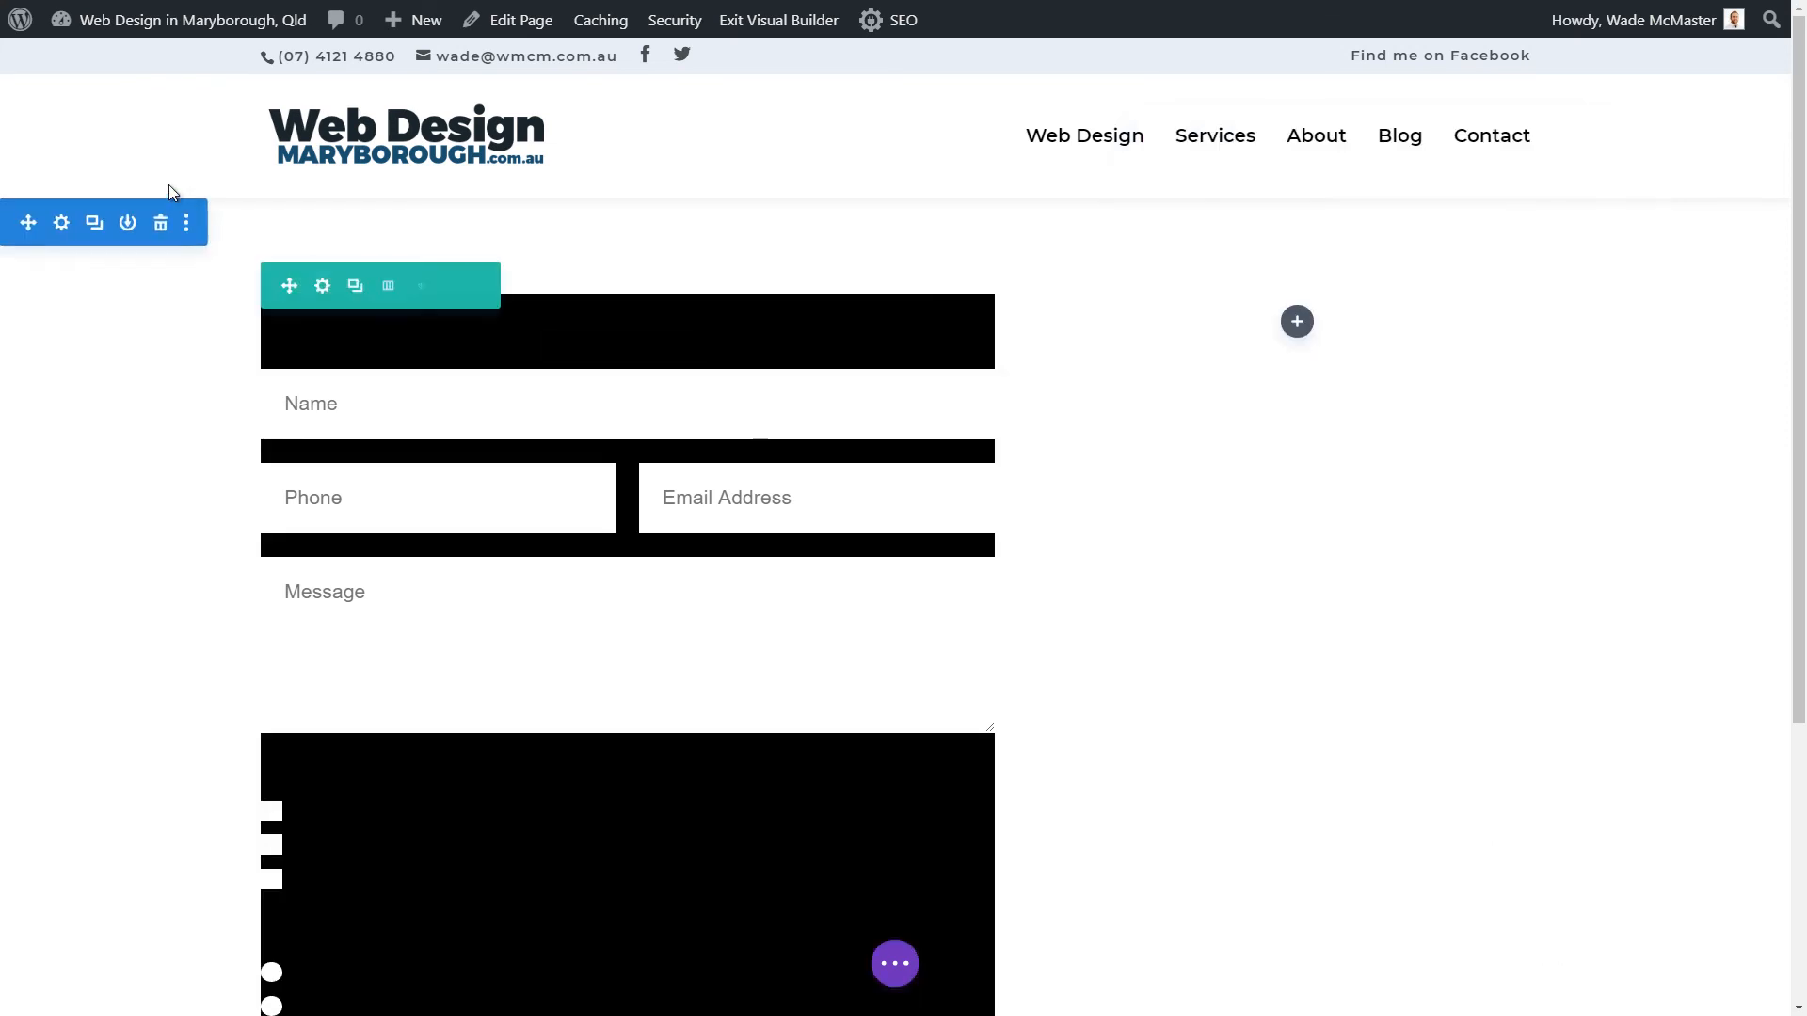
- Set the background color of the section containing the form to black (#000000) and save the section settings
left_click(62, 222)
left_click(1223, 414)
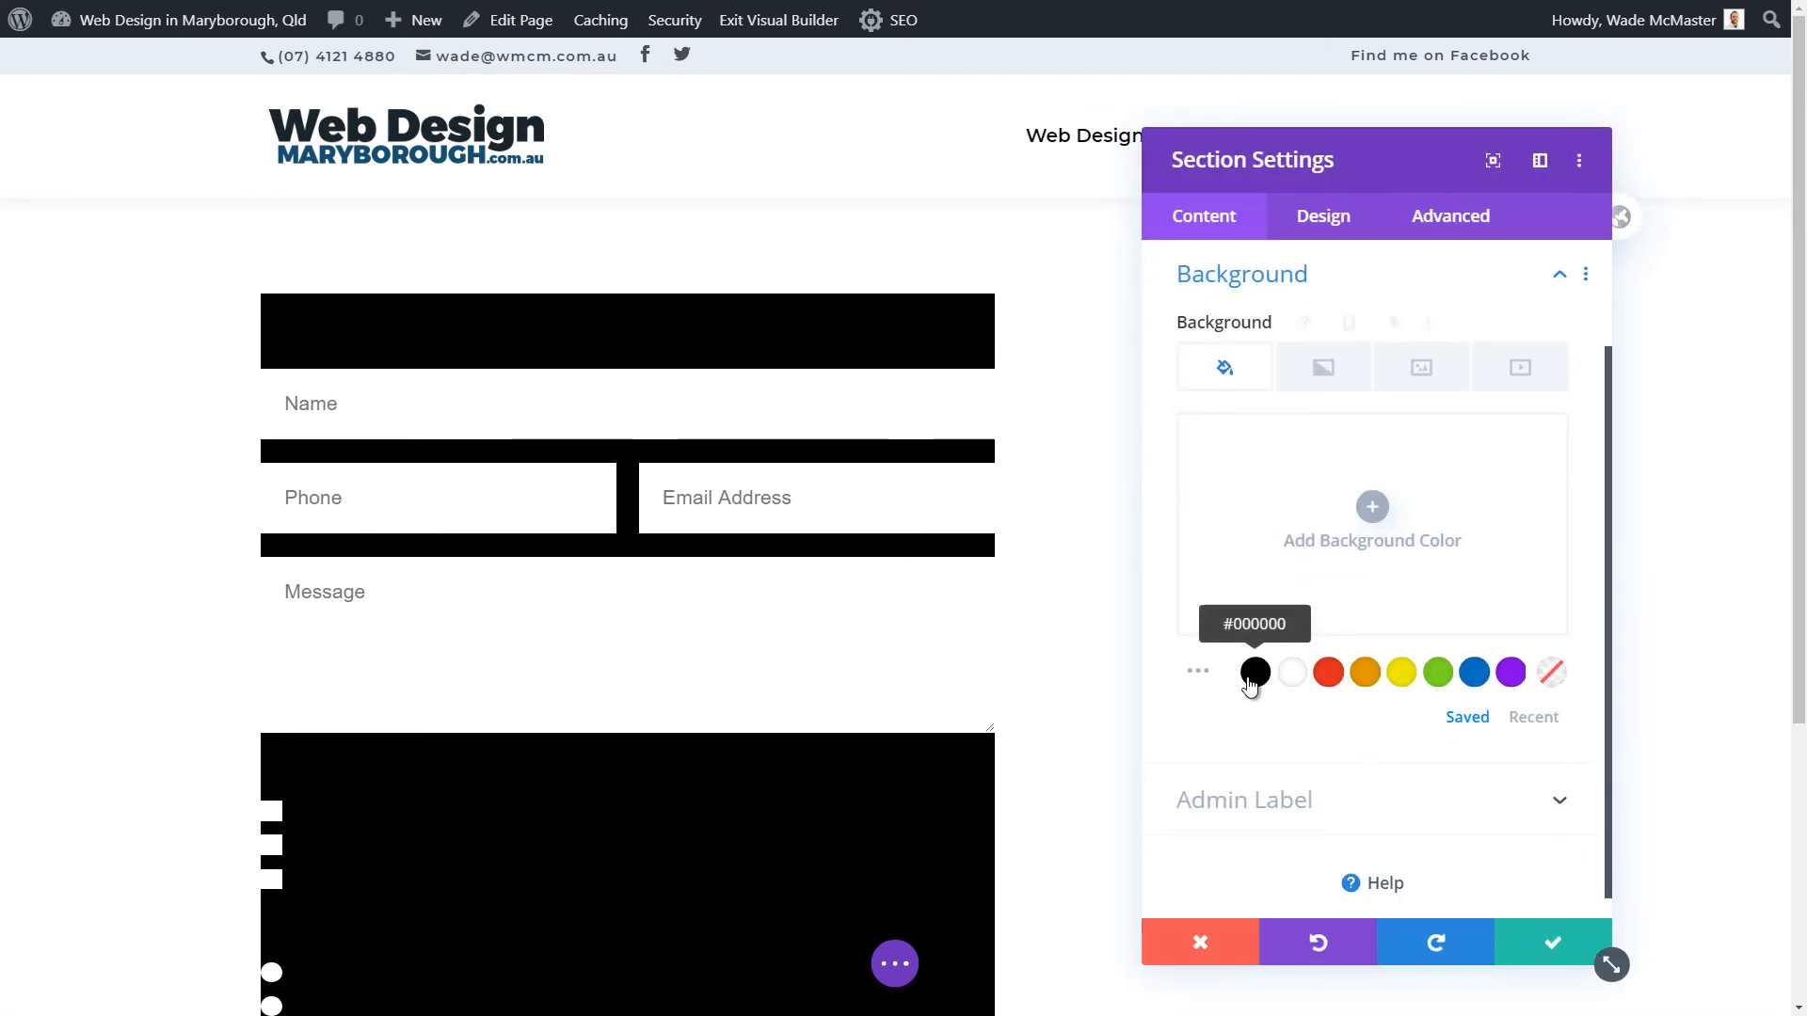
left_click(1256, 672)
left_click(1552, 944)
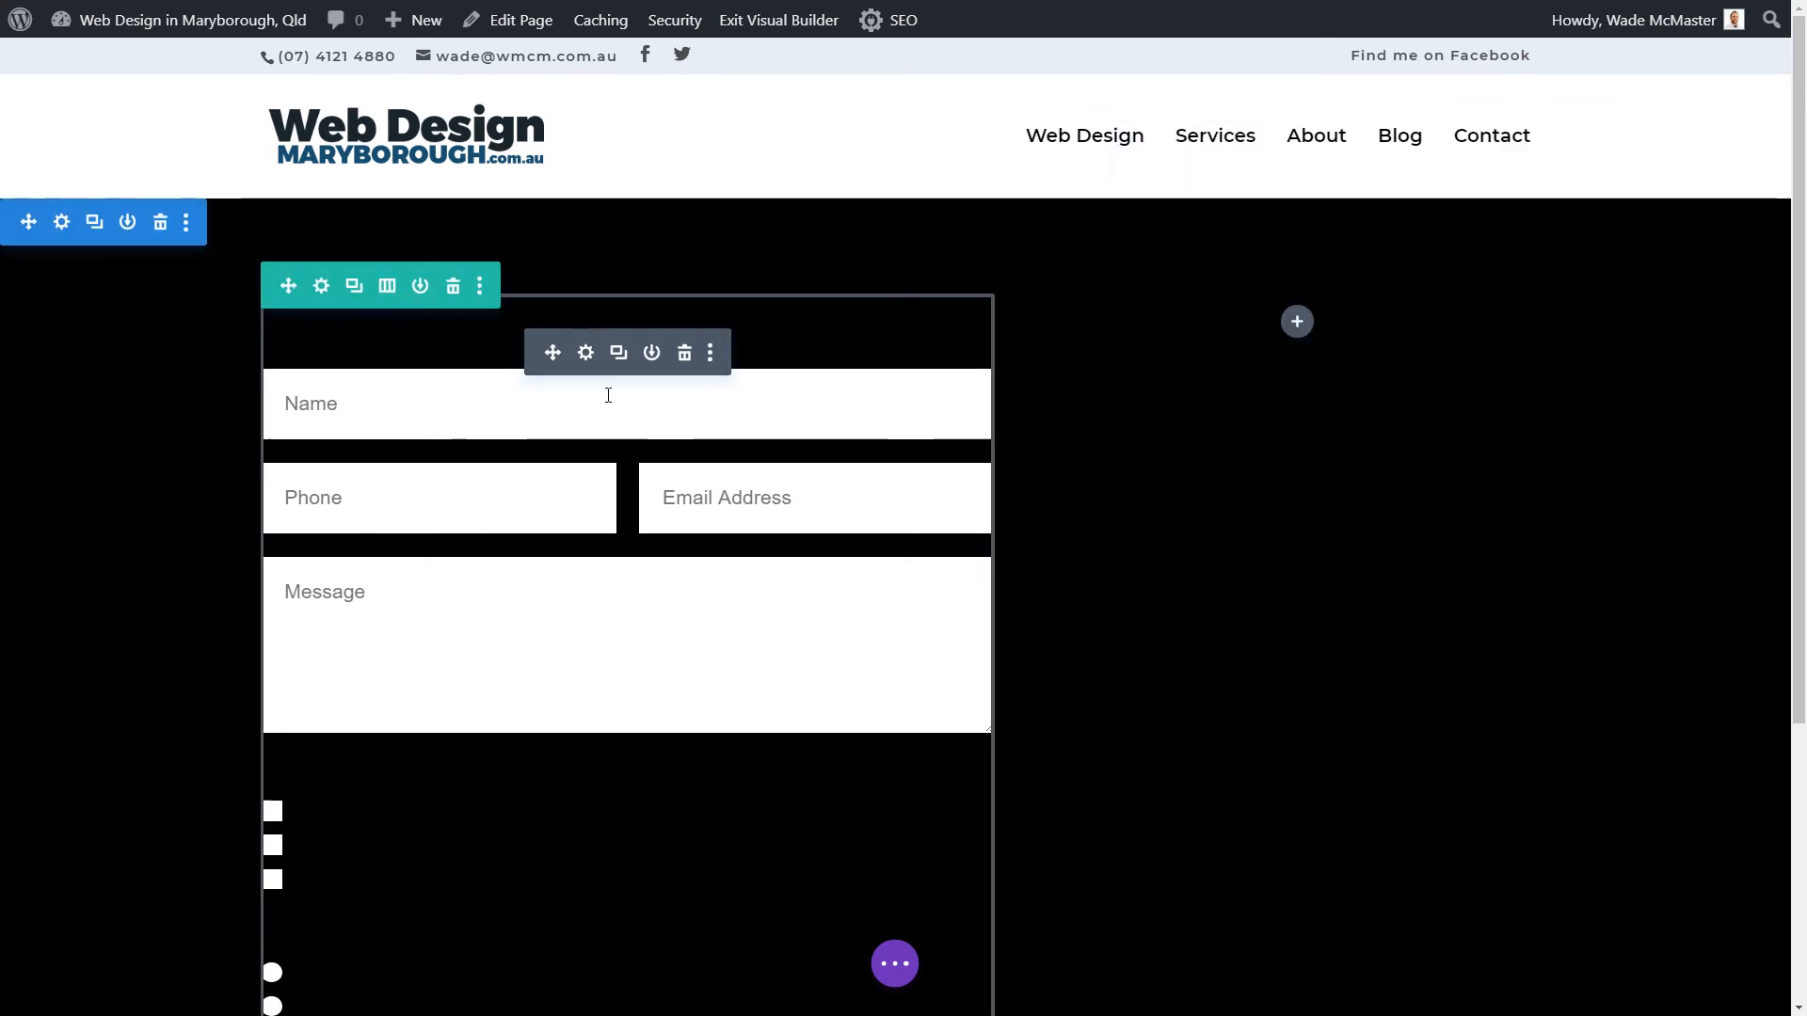
- Reopen the contact form's design settings and set its title text color to white
left_click(584, 353)
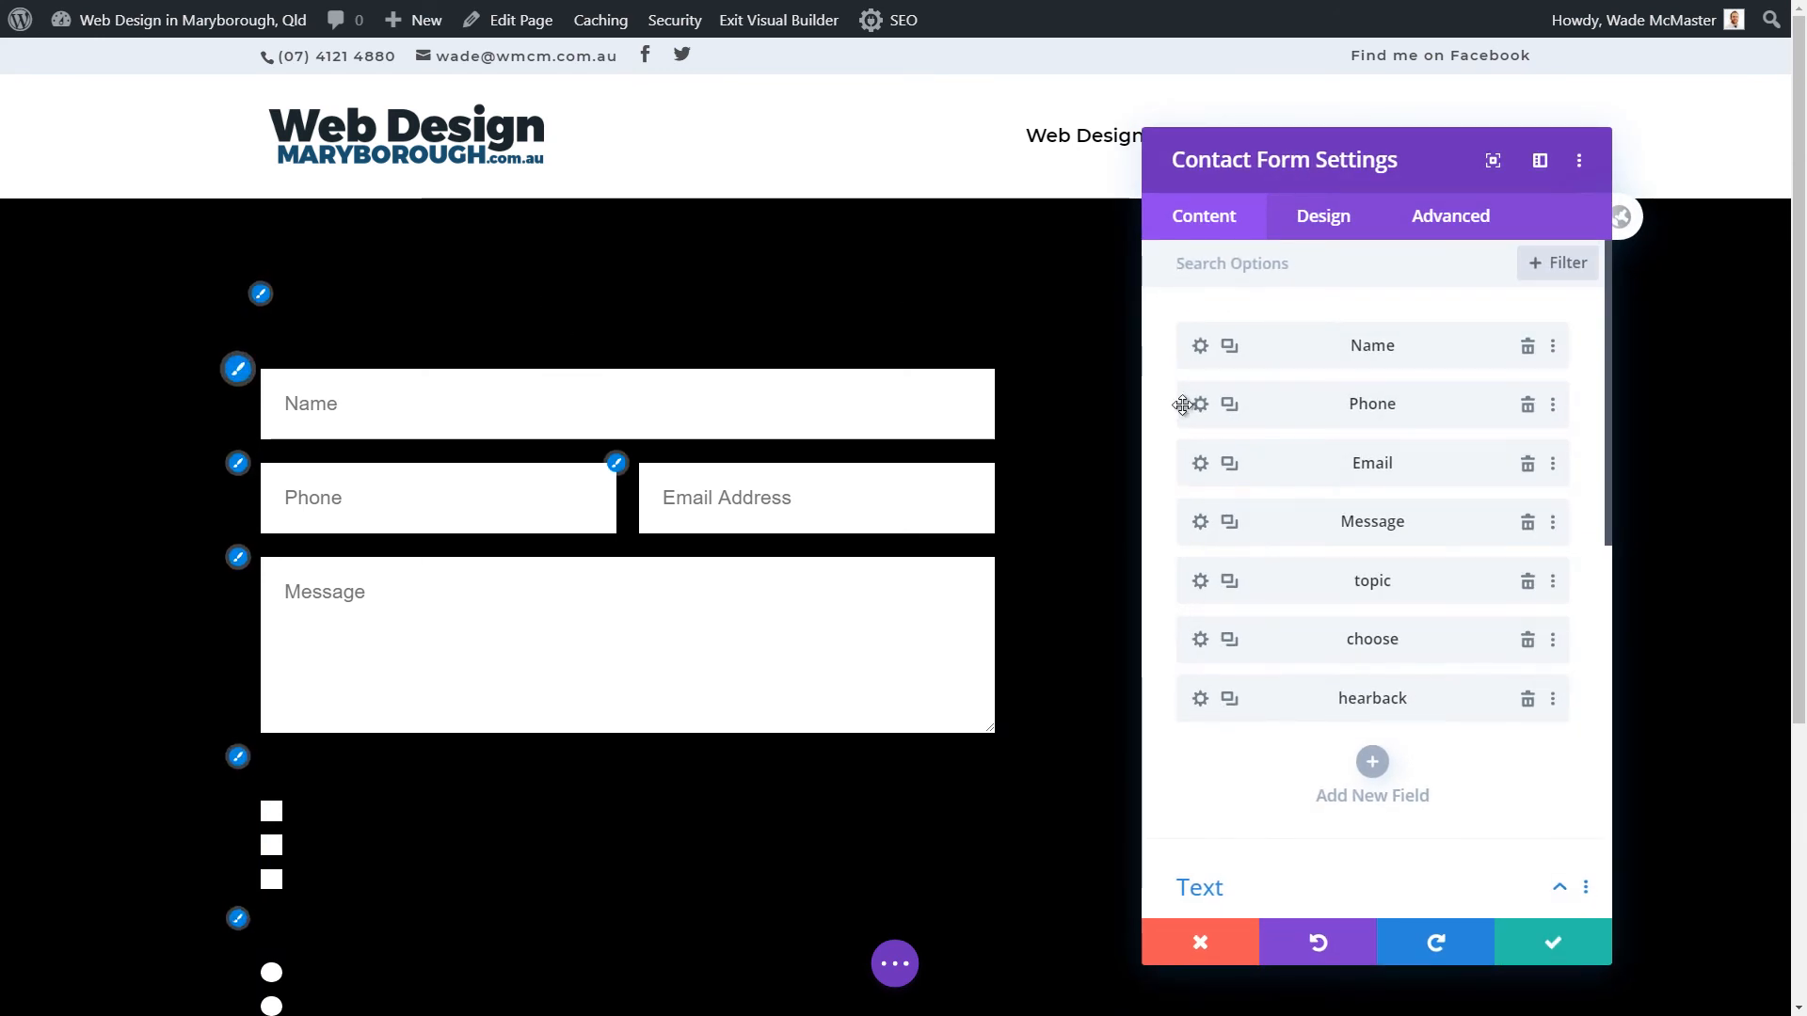
left_click(1337, 231)
left_click(1284, 418)
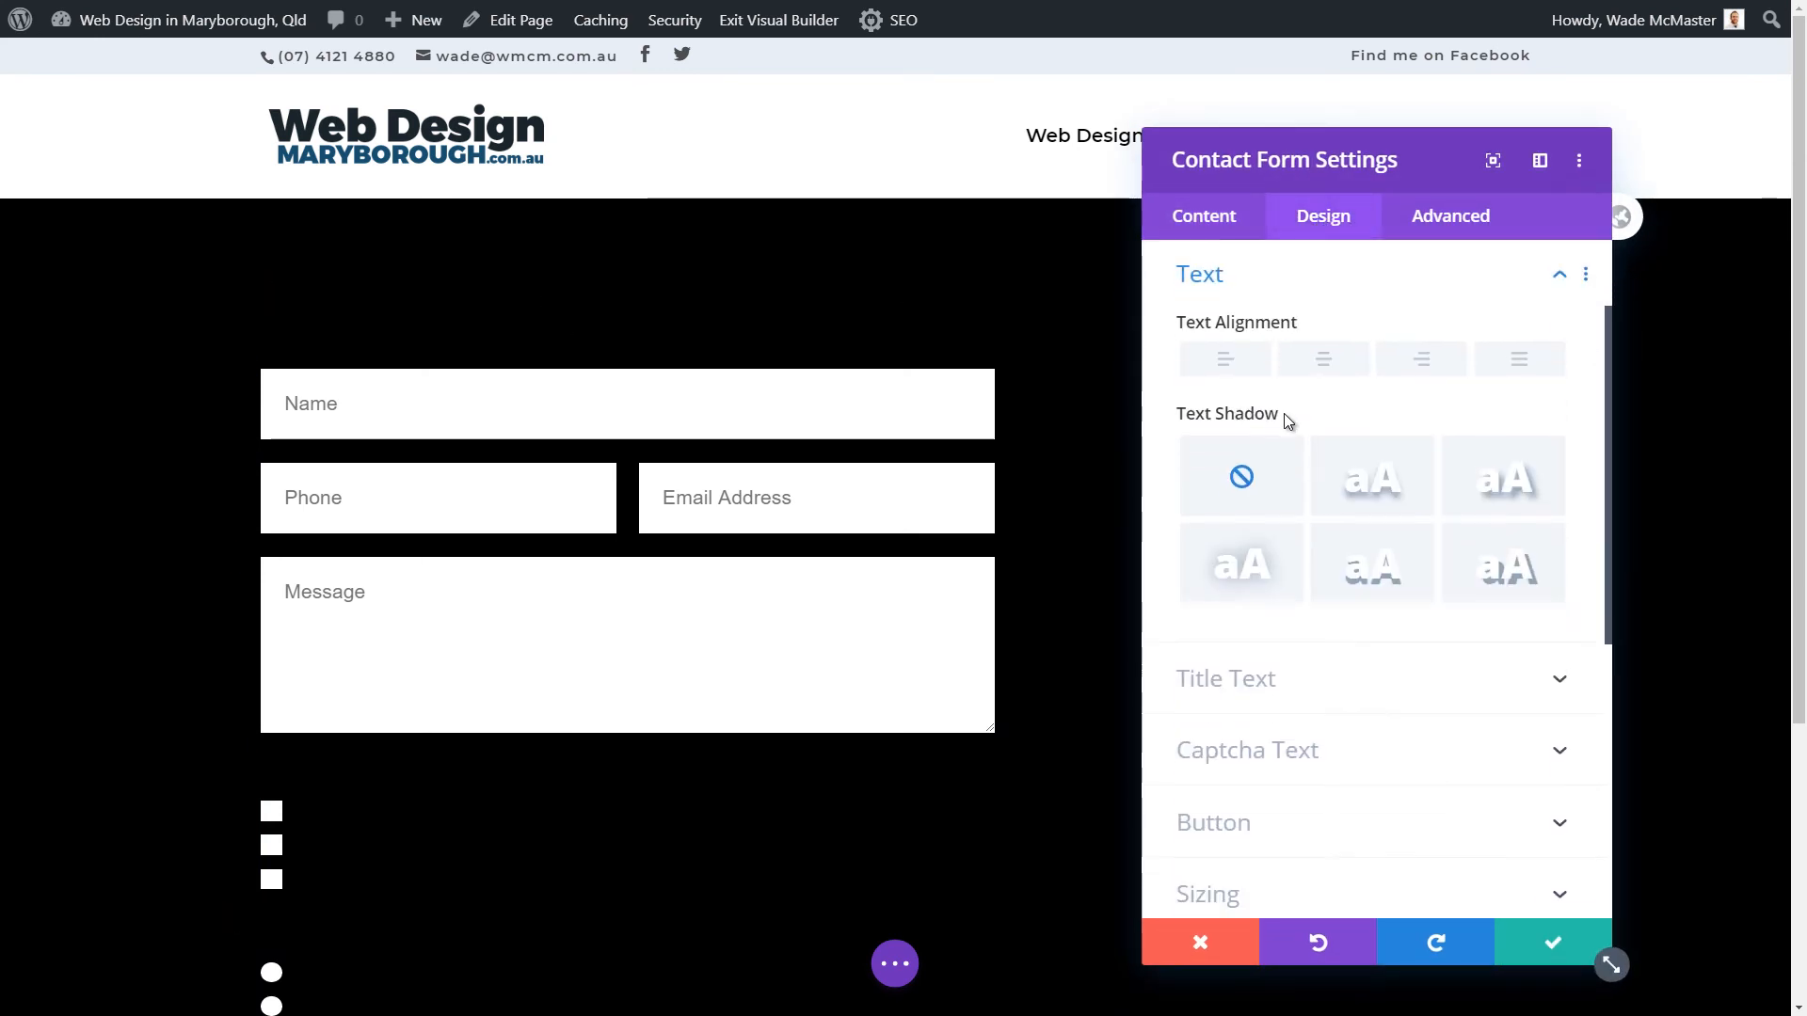
scroll(1289, 443, "up", 2)
scroll(1336, 603, "down", 3)
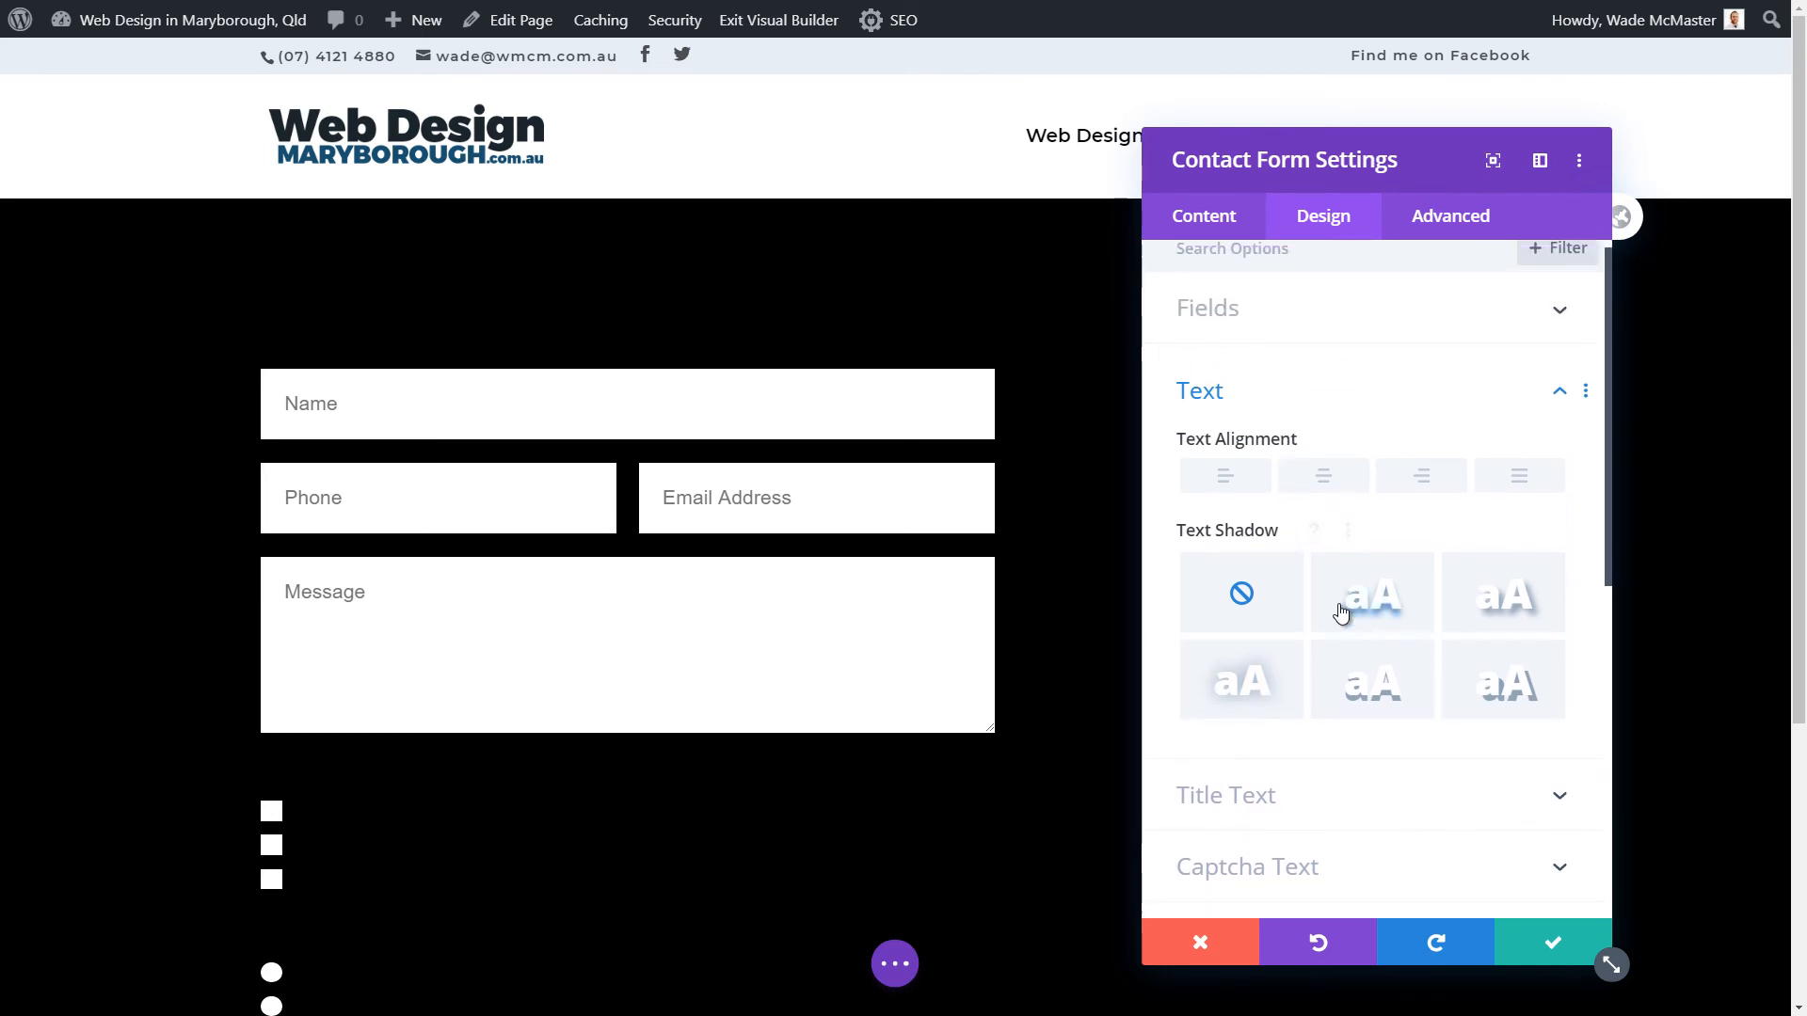
left_click(1294, 625)
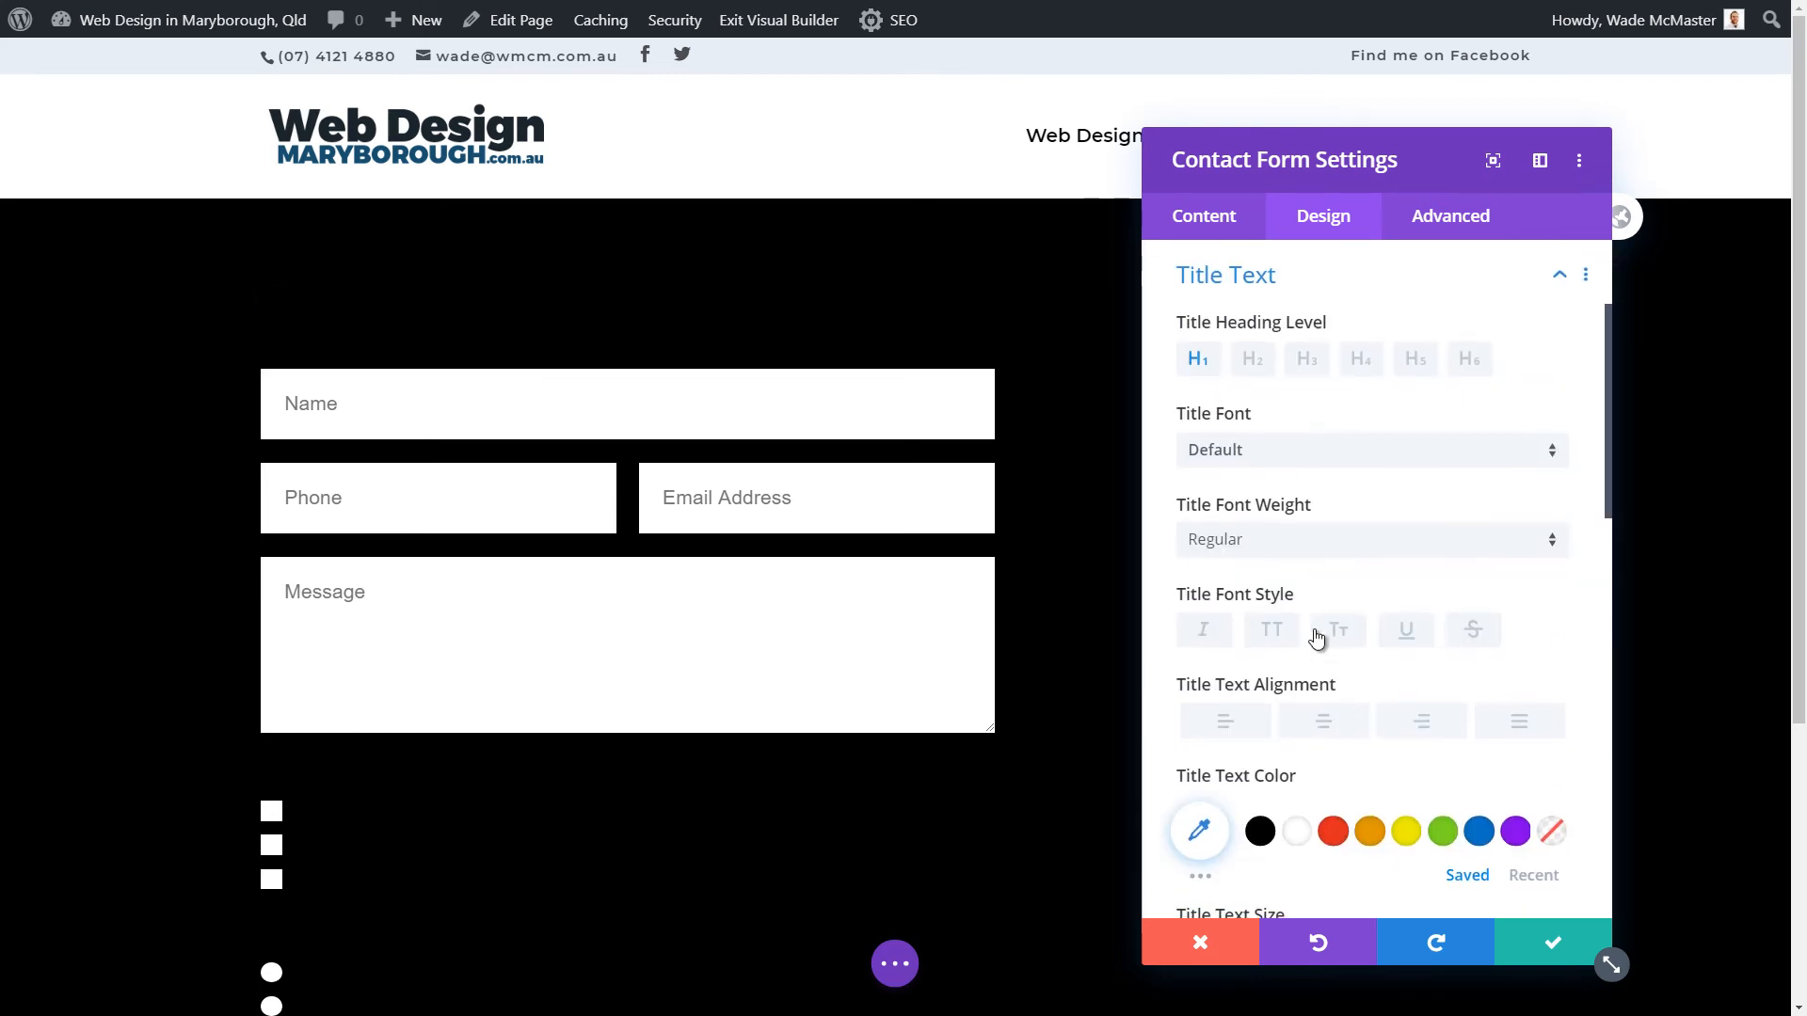
left_click(1297, 831)
scroll(1289, 563, "down", 2)
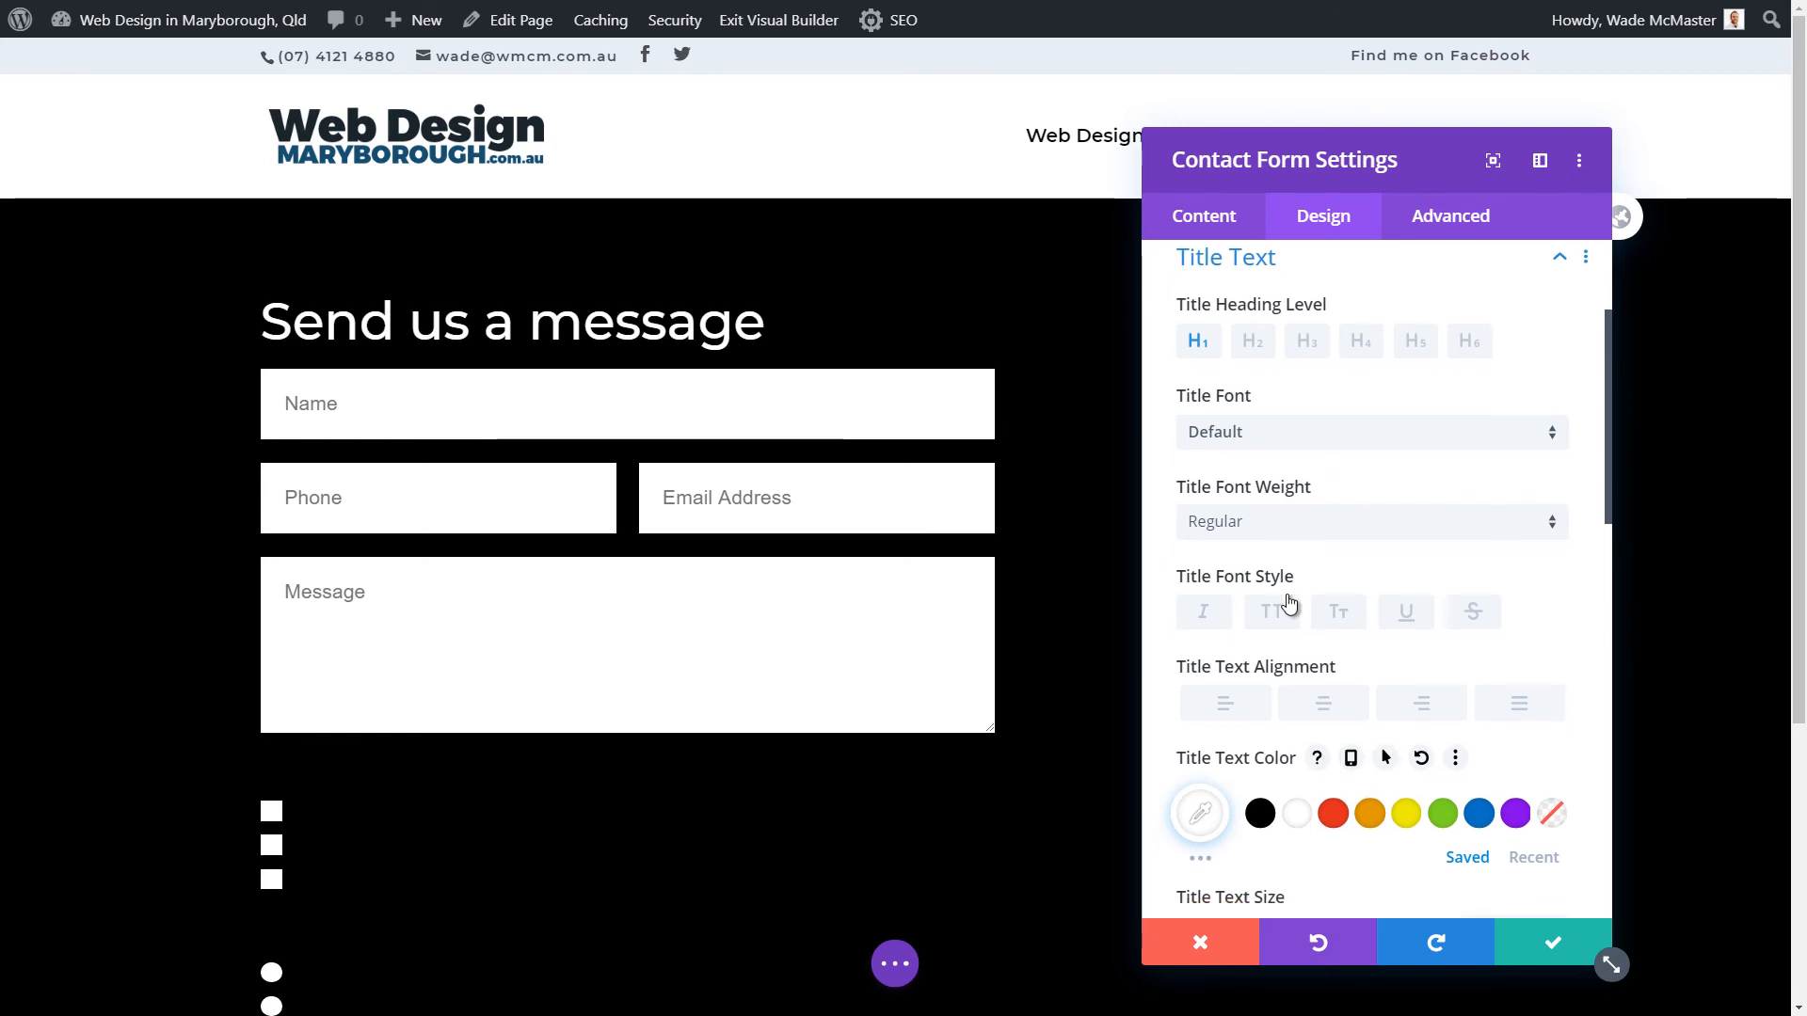
scroll(1286, 576, "down", 2)
scroll(1275, 536, "up", 5)
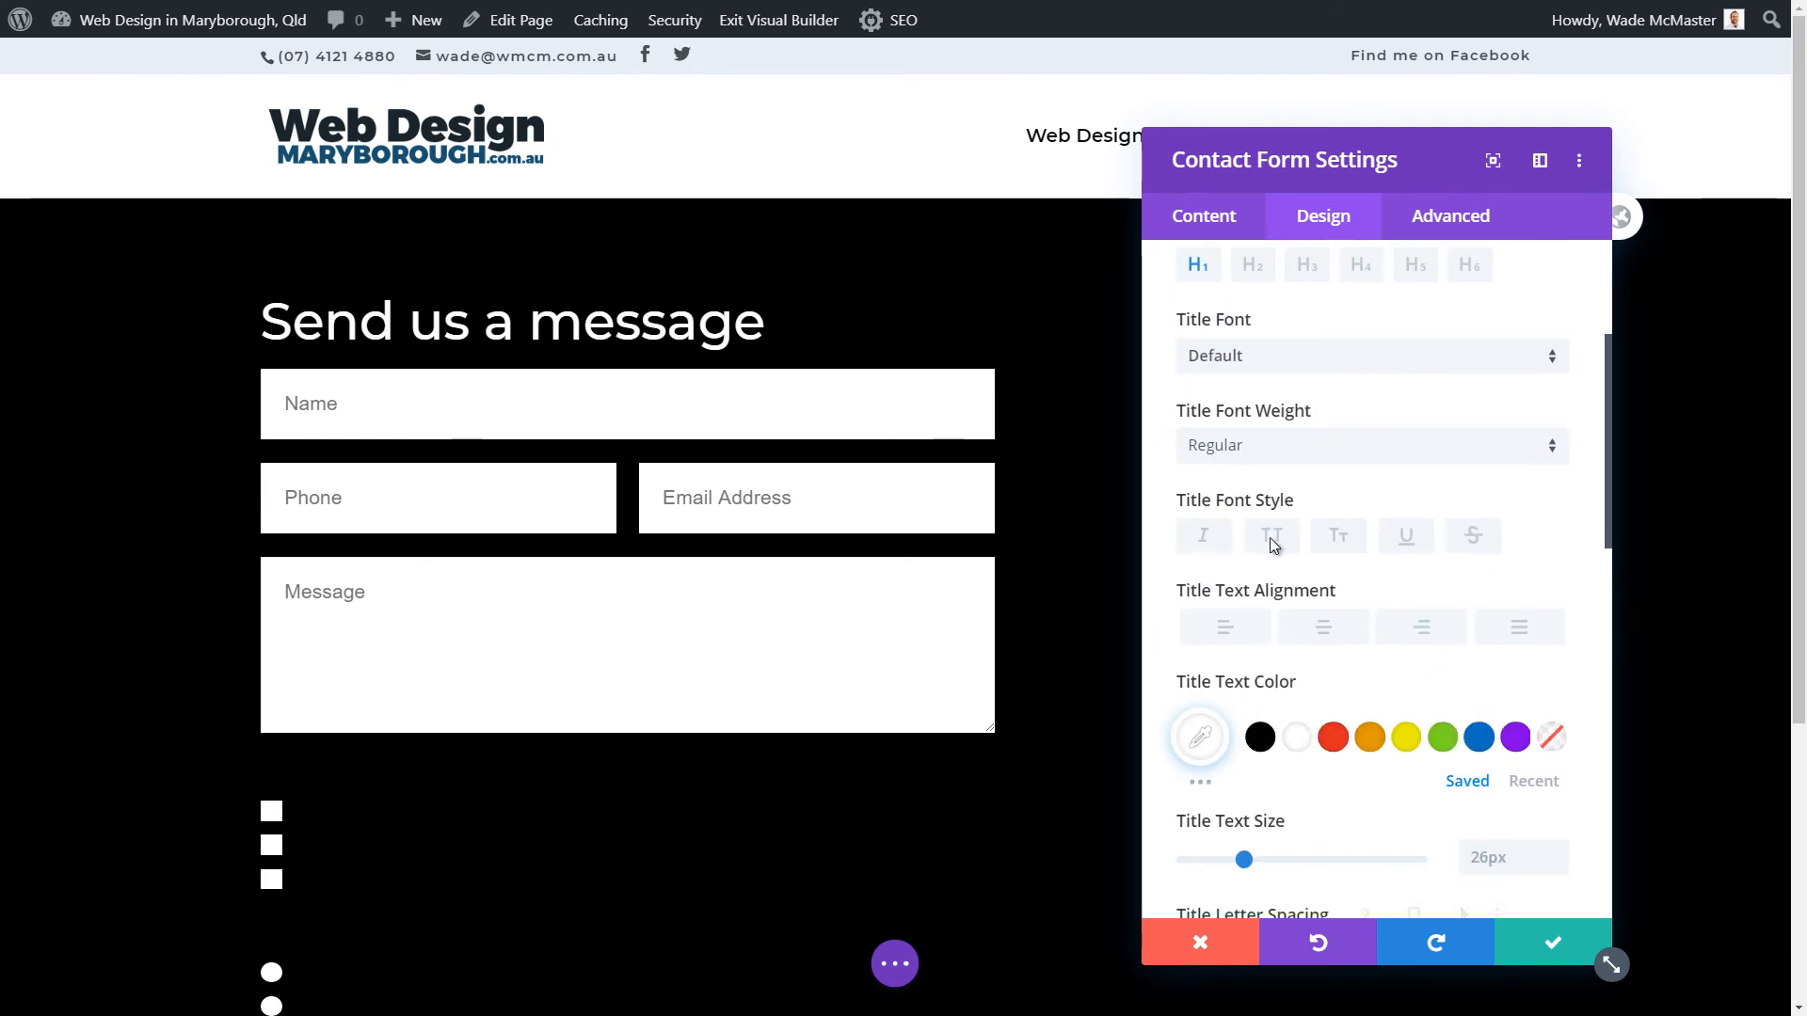
- Set the text color of the contact form's fields to white
left_click(1234, 384)
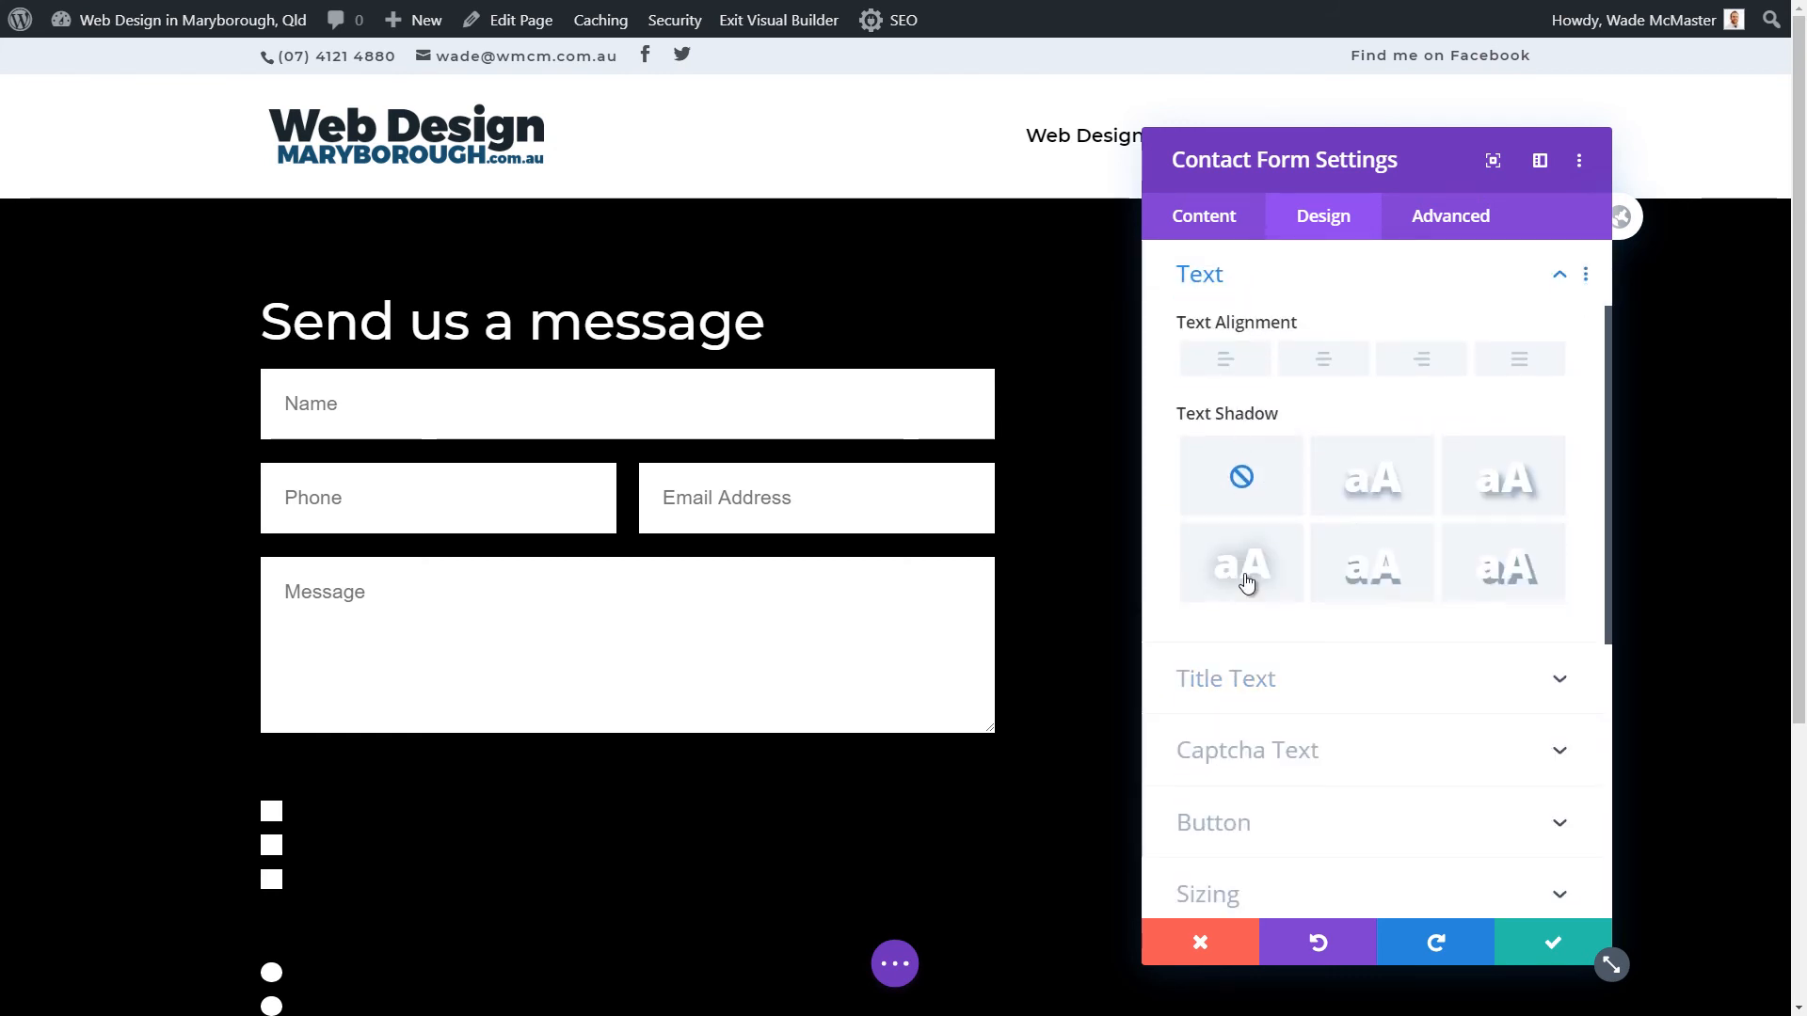
left_click(1213, 281)
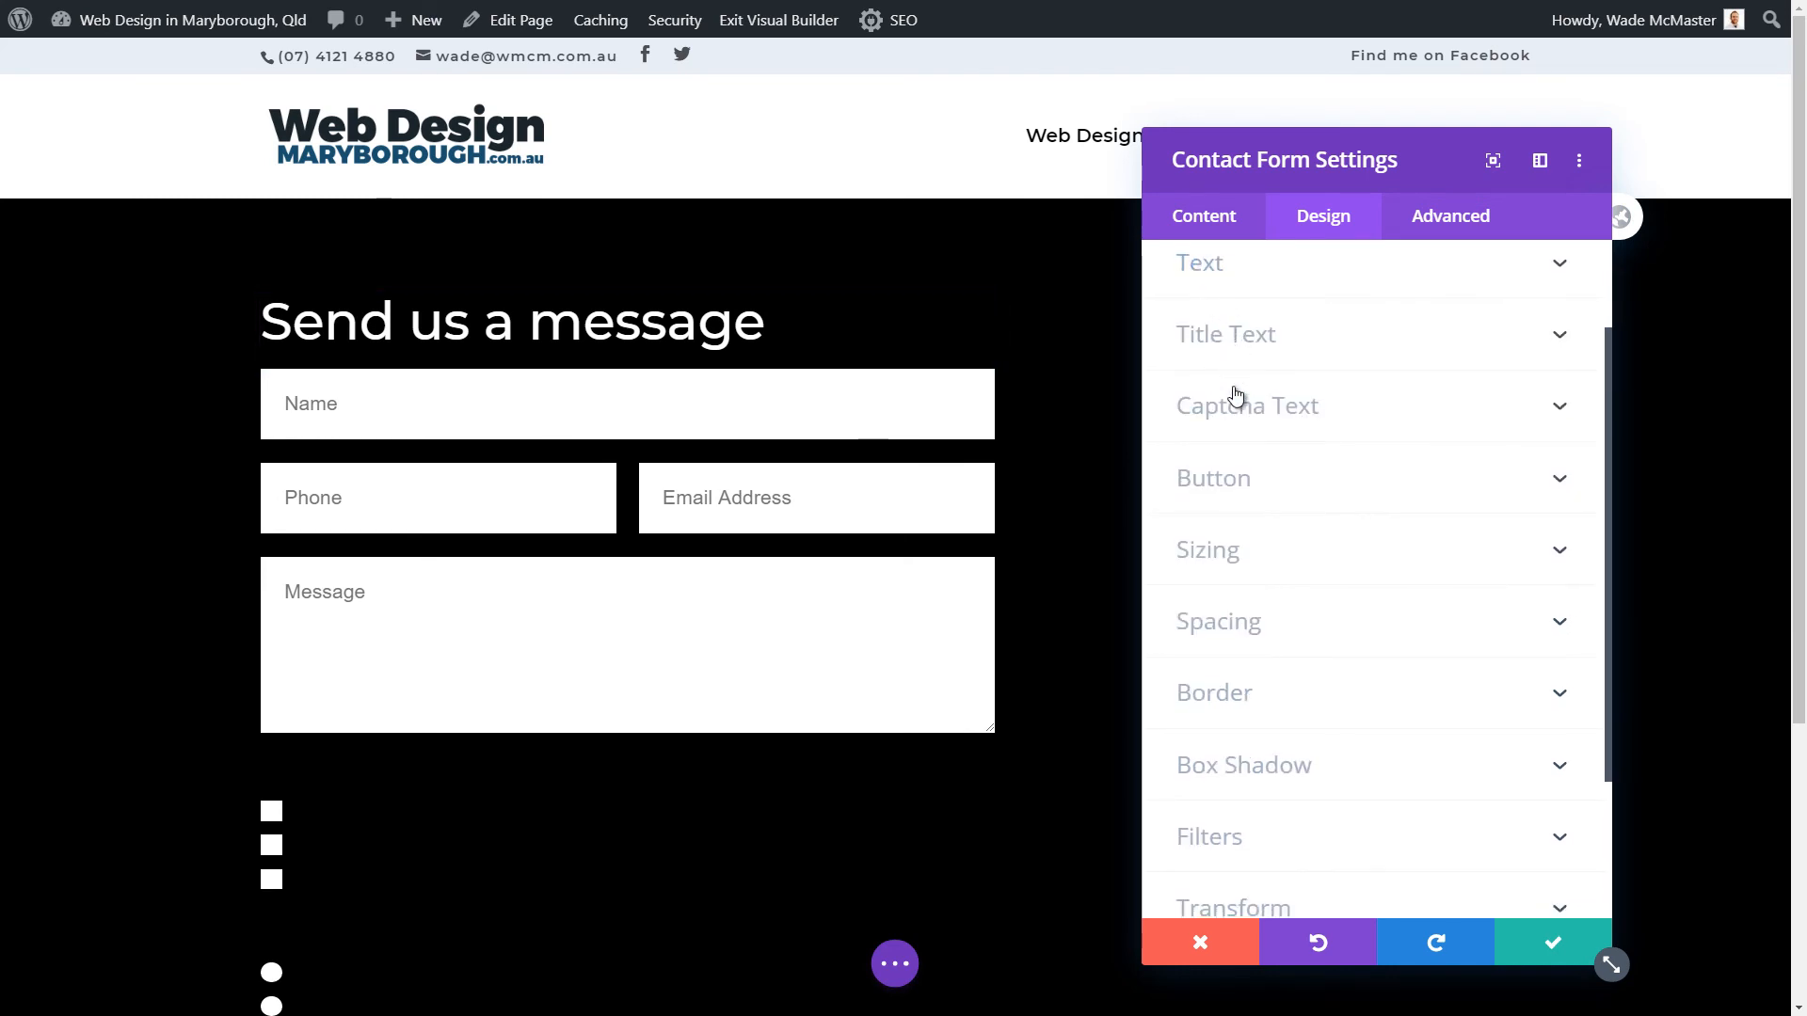
scroll(1237, 529, "up", 4)
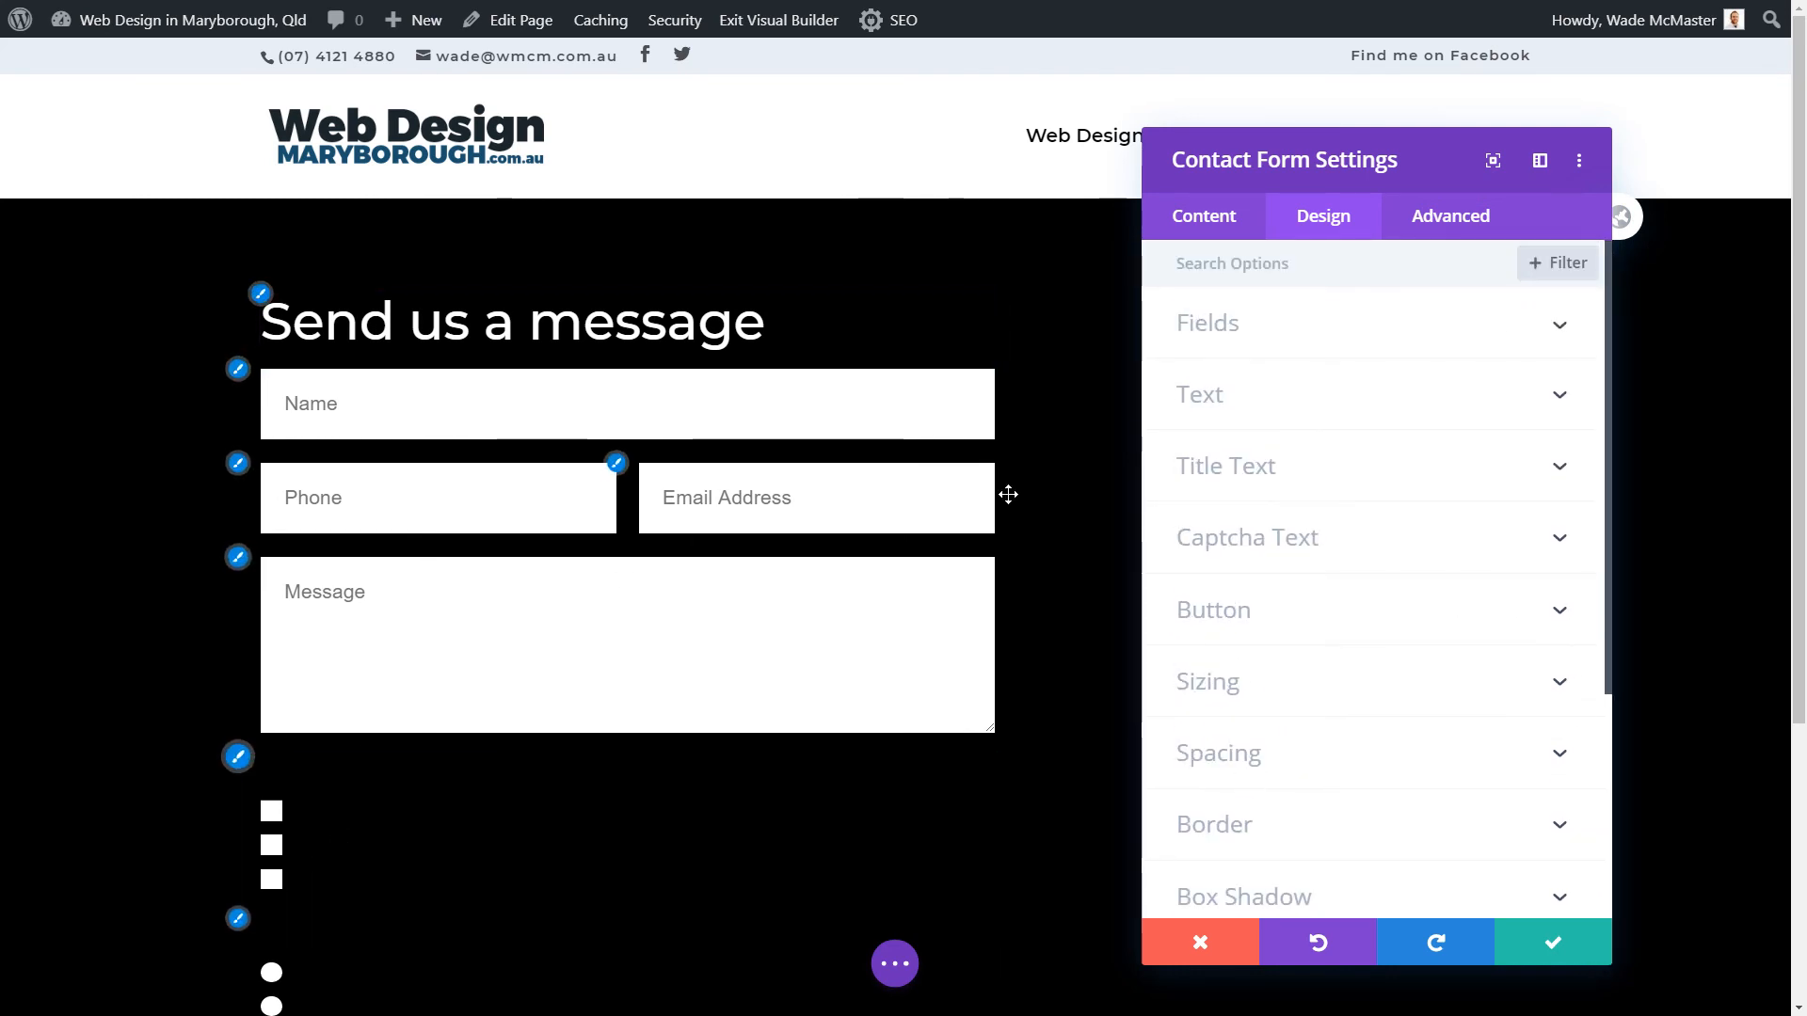
left_click(1195, 340)
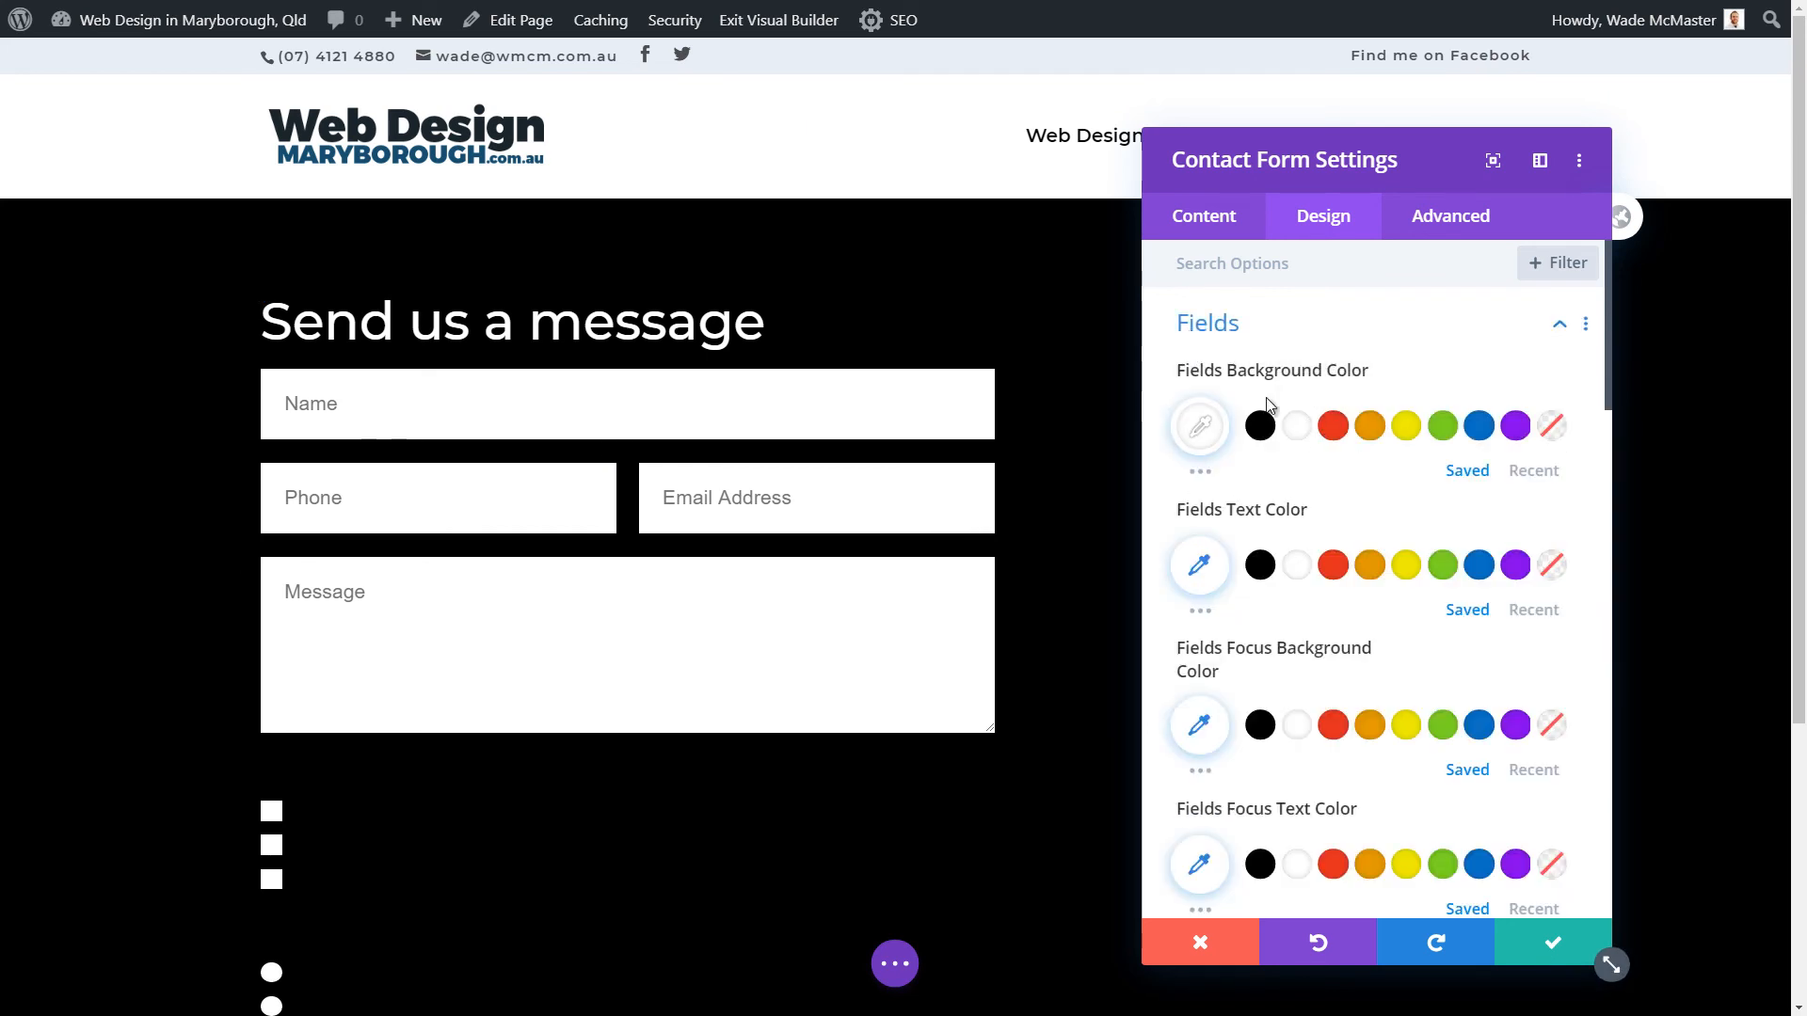
left_click(1299, 566)
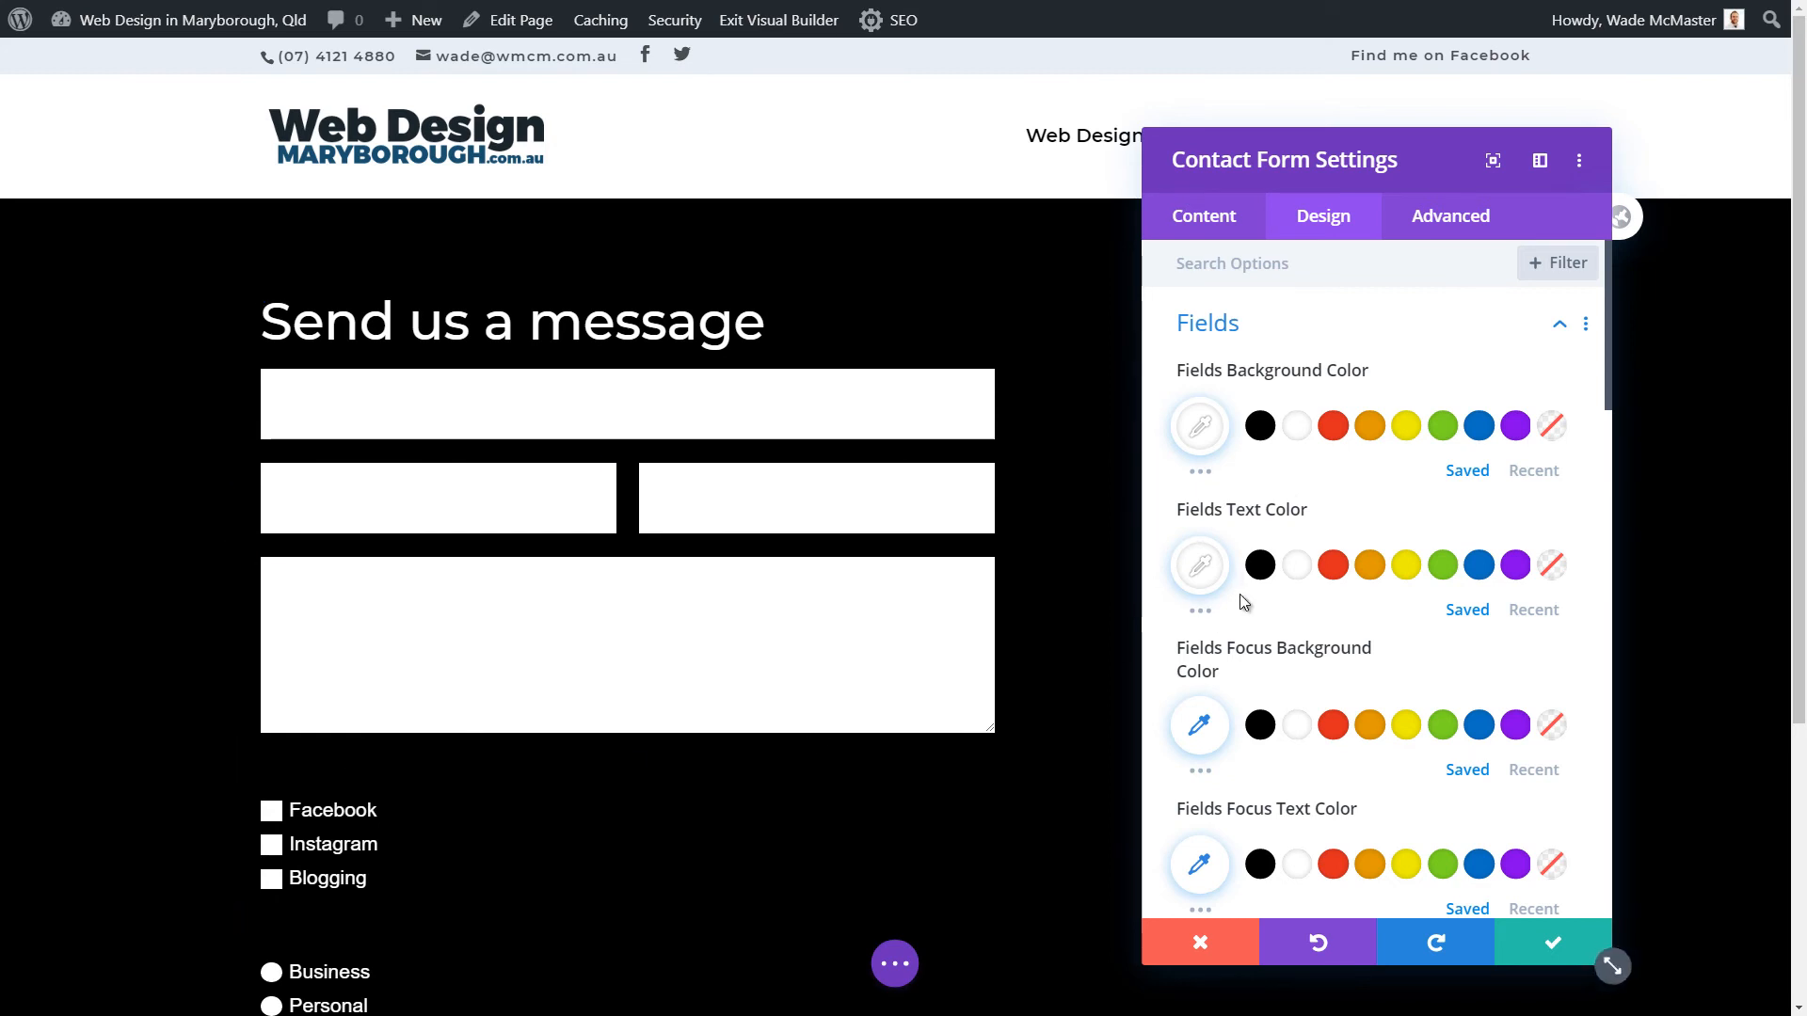
- Try black as the fields' text color, look through the field options, and return the color to white
left_click(1259, 564)
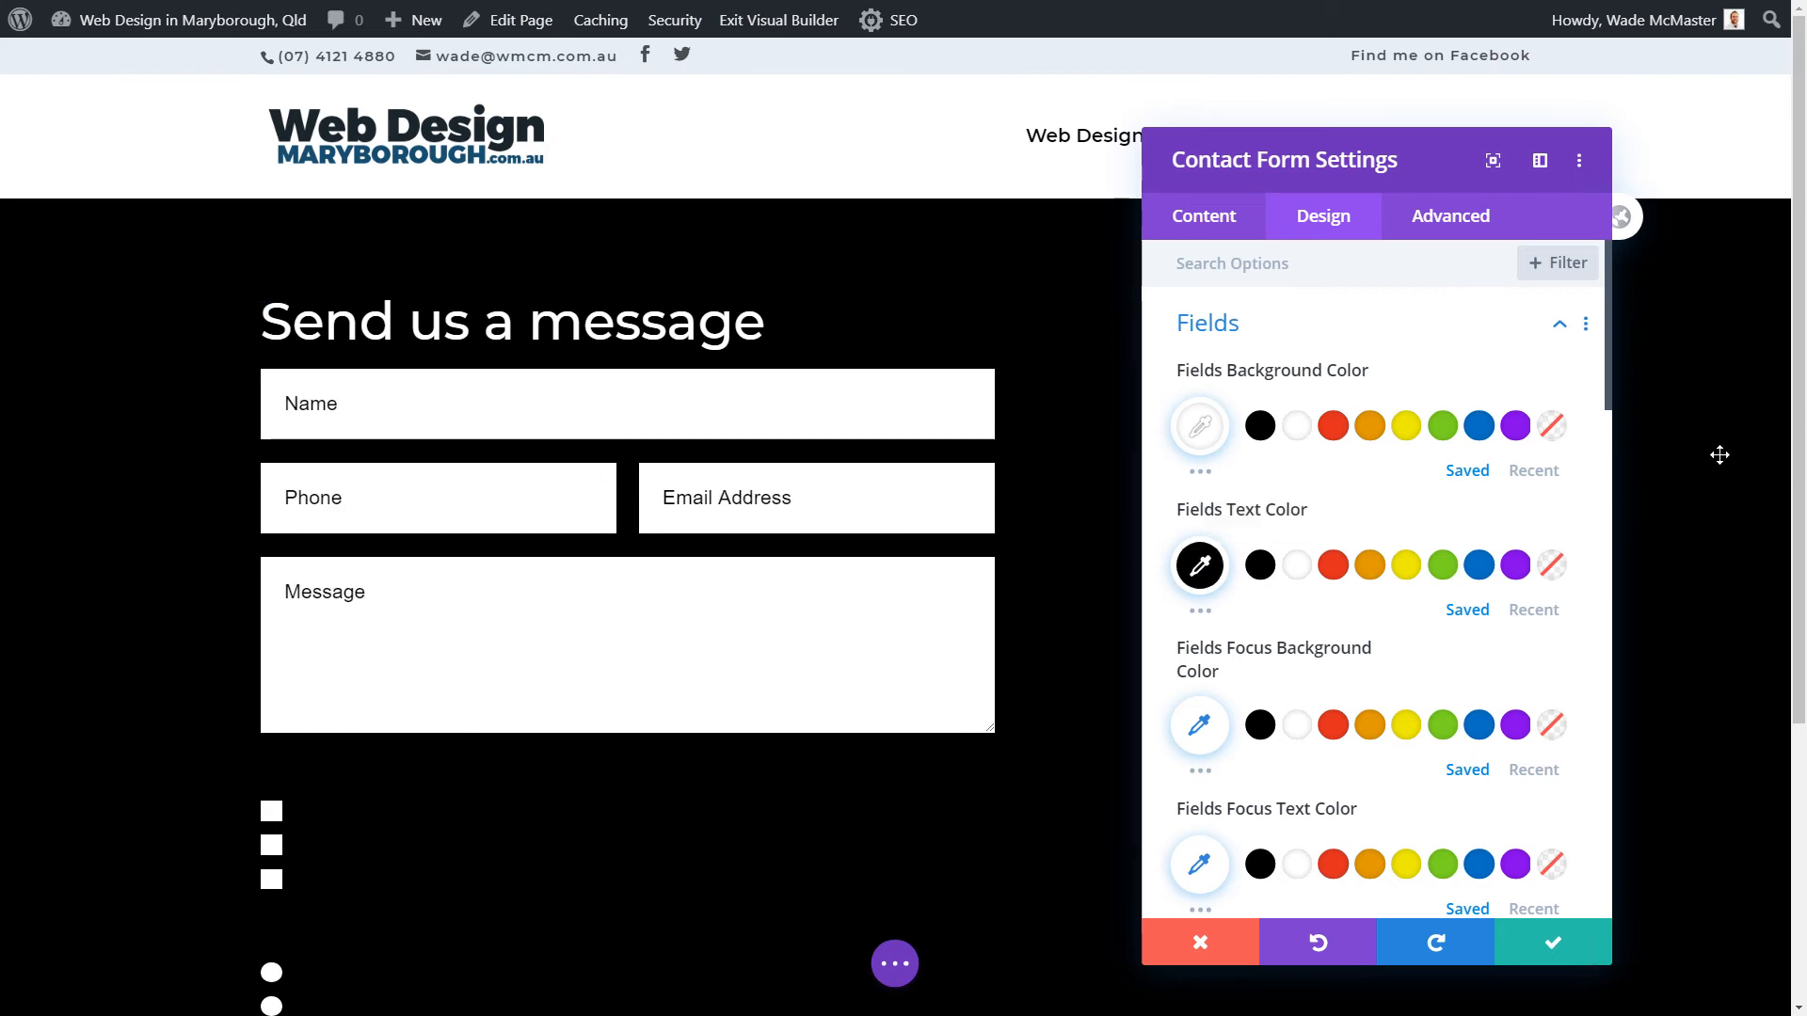
scroll(1339, 565, "down", 3)
scroll(1420, 581, "up", 2)
scroll(1381, 552, "down", 5)
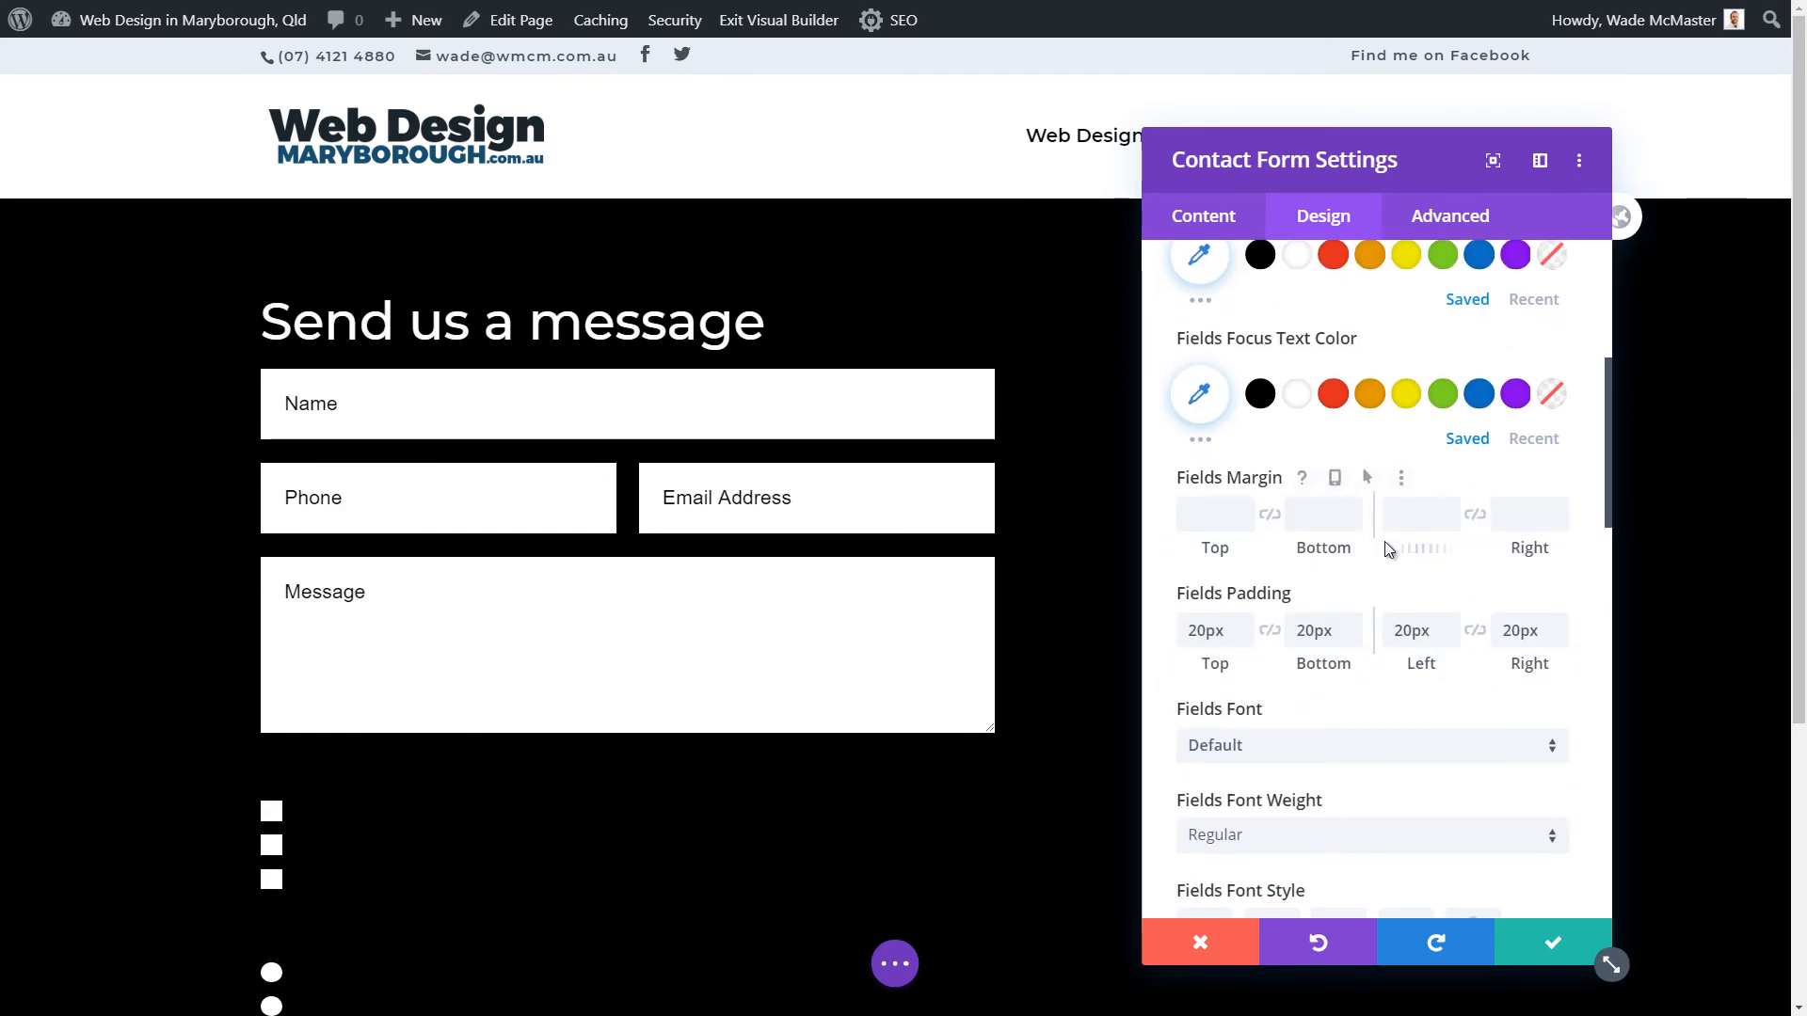
scroll(1384, 549, "up", 5)
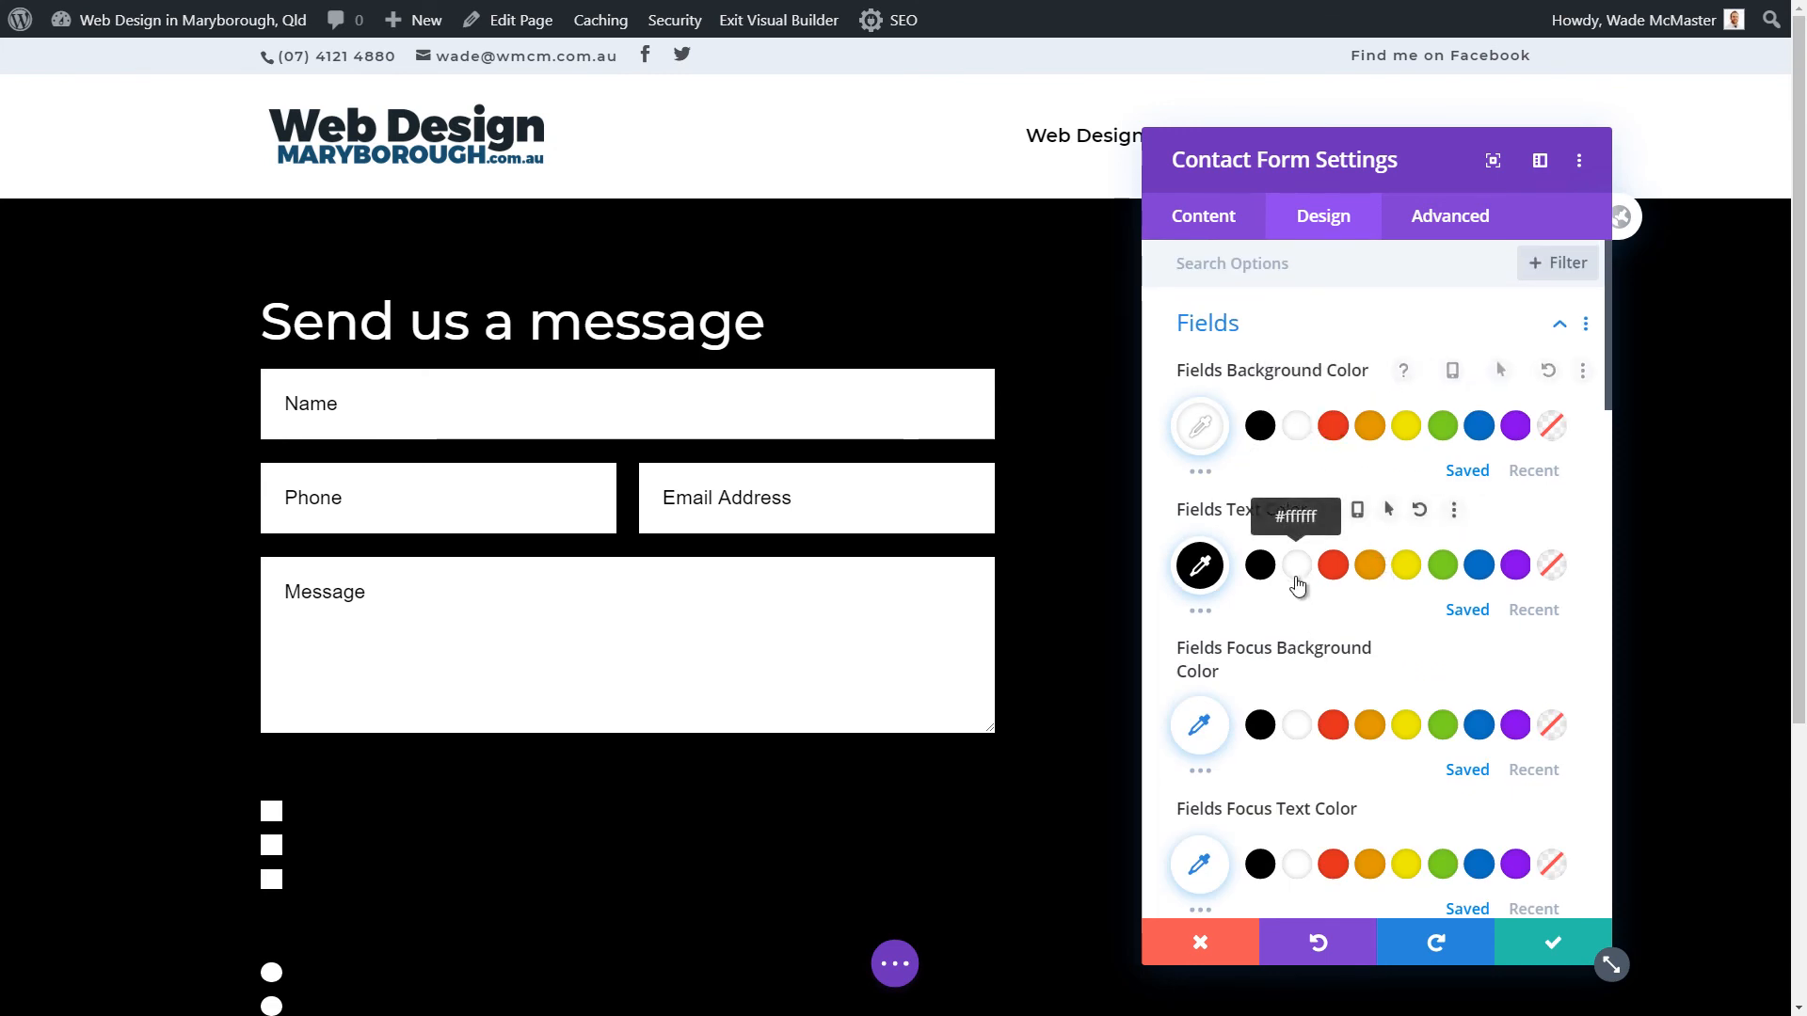
left_click(1299, 572)
- Try a dark gray fields background color, then set it to black
left_click(1201, 428)
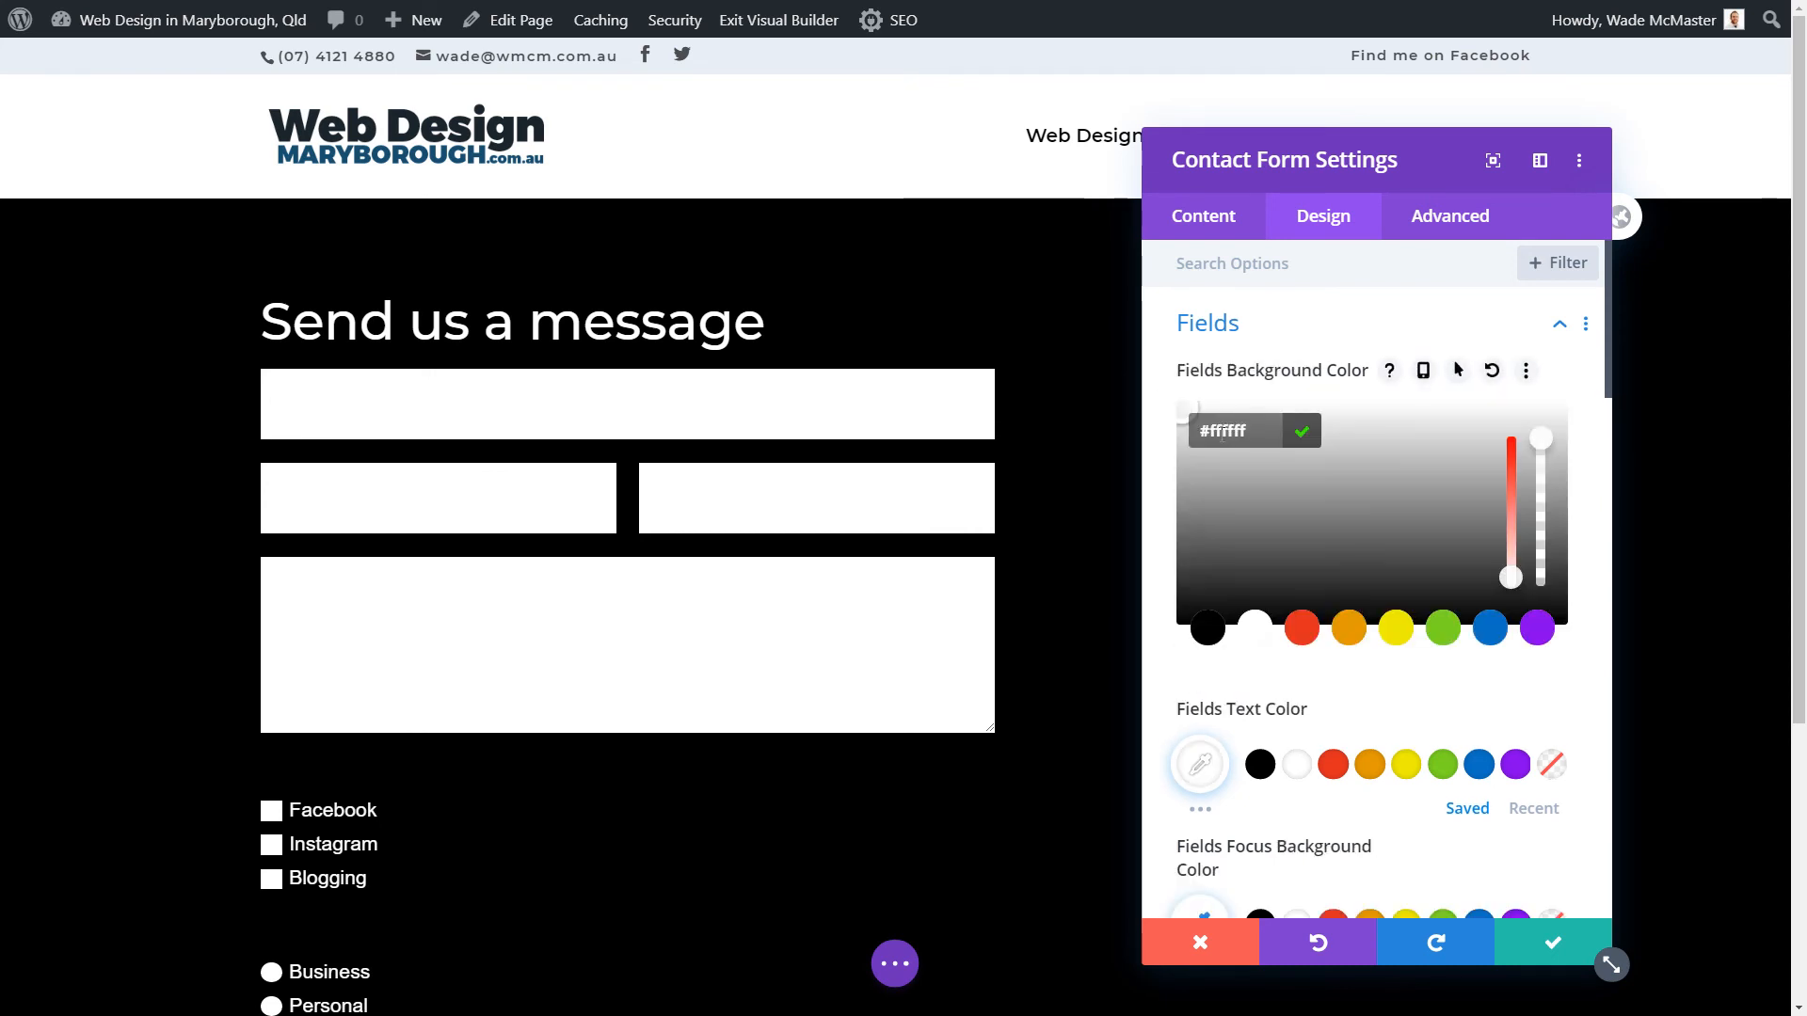
left_click(1178, 589)
left_click(1174, 596)
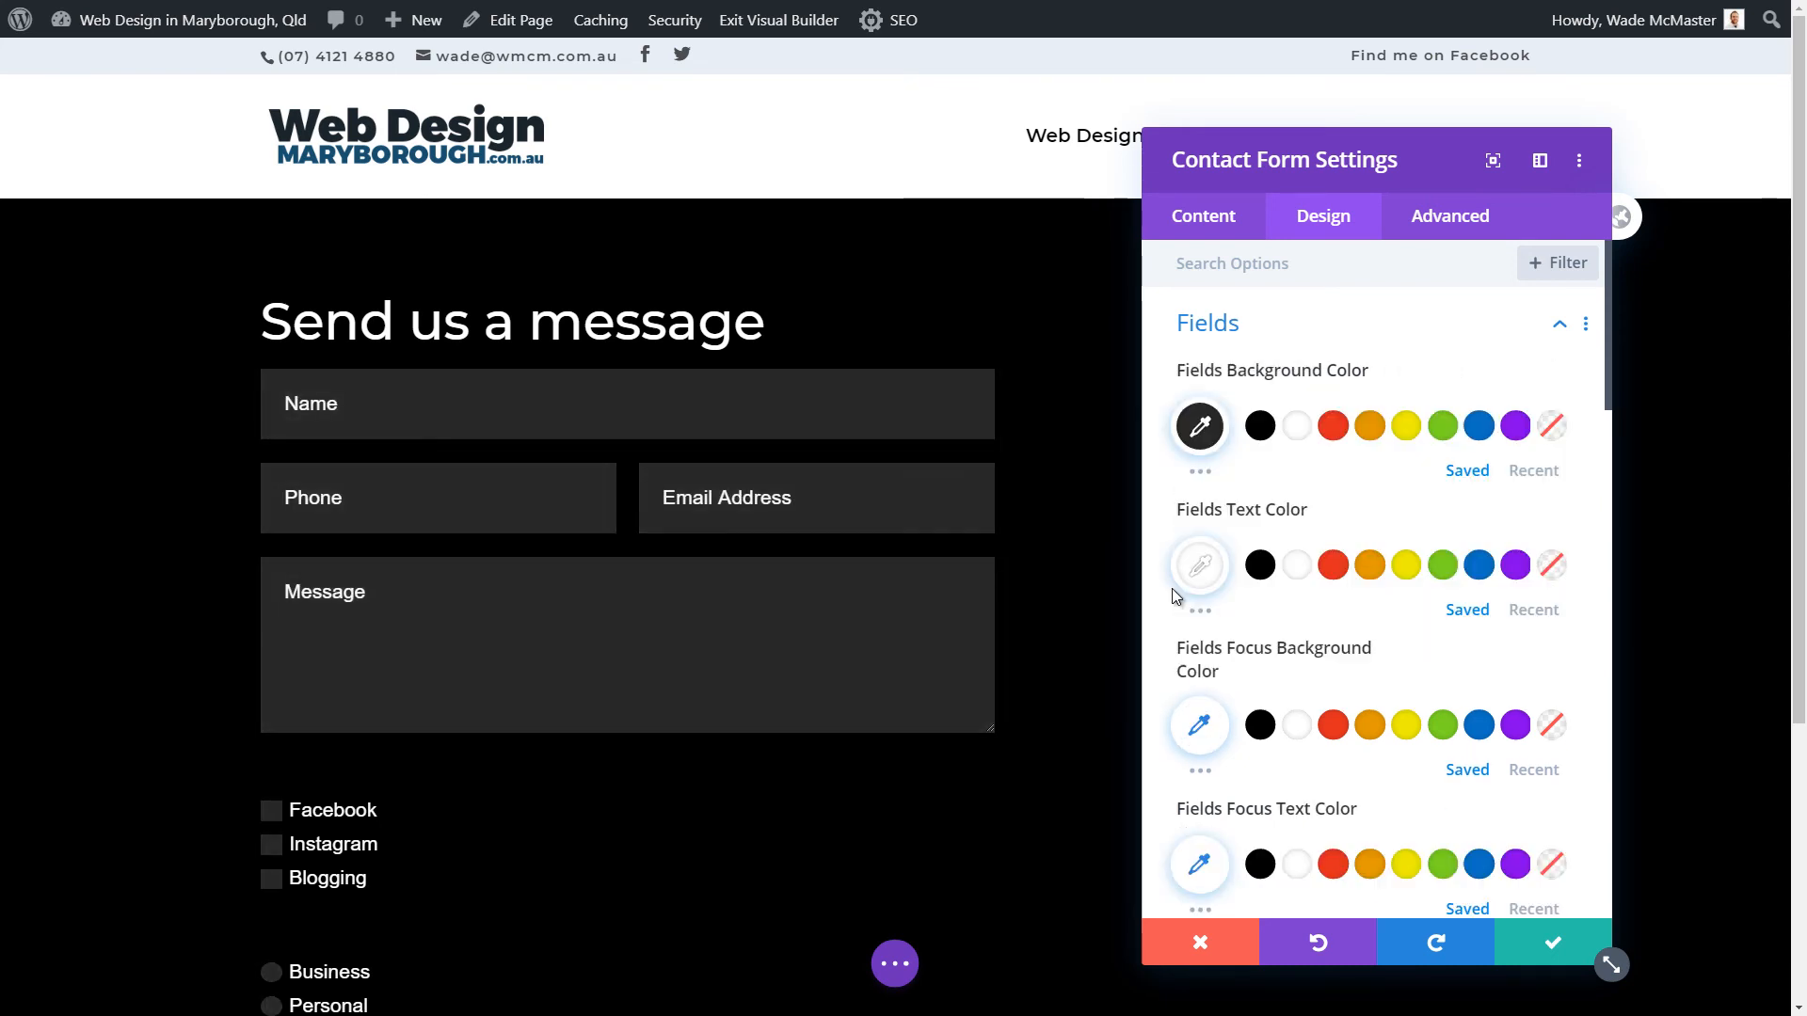
left_click(1266, 433)
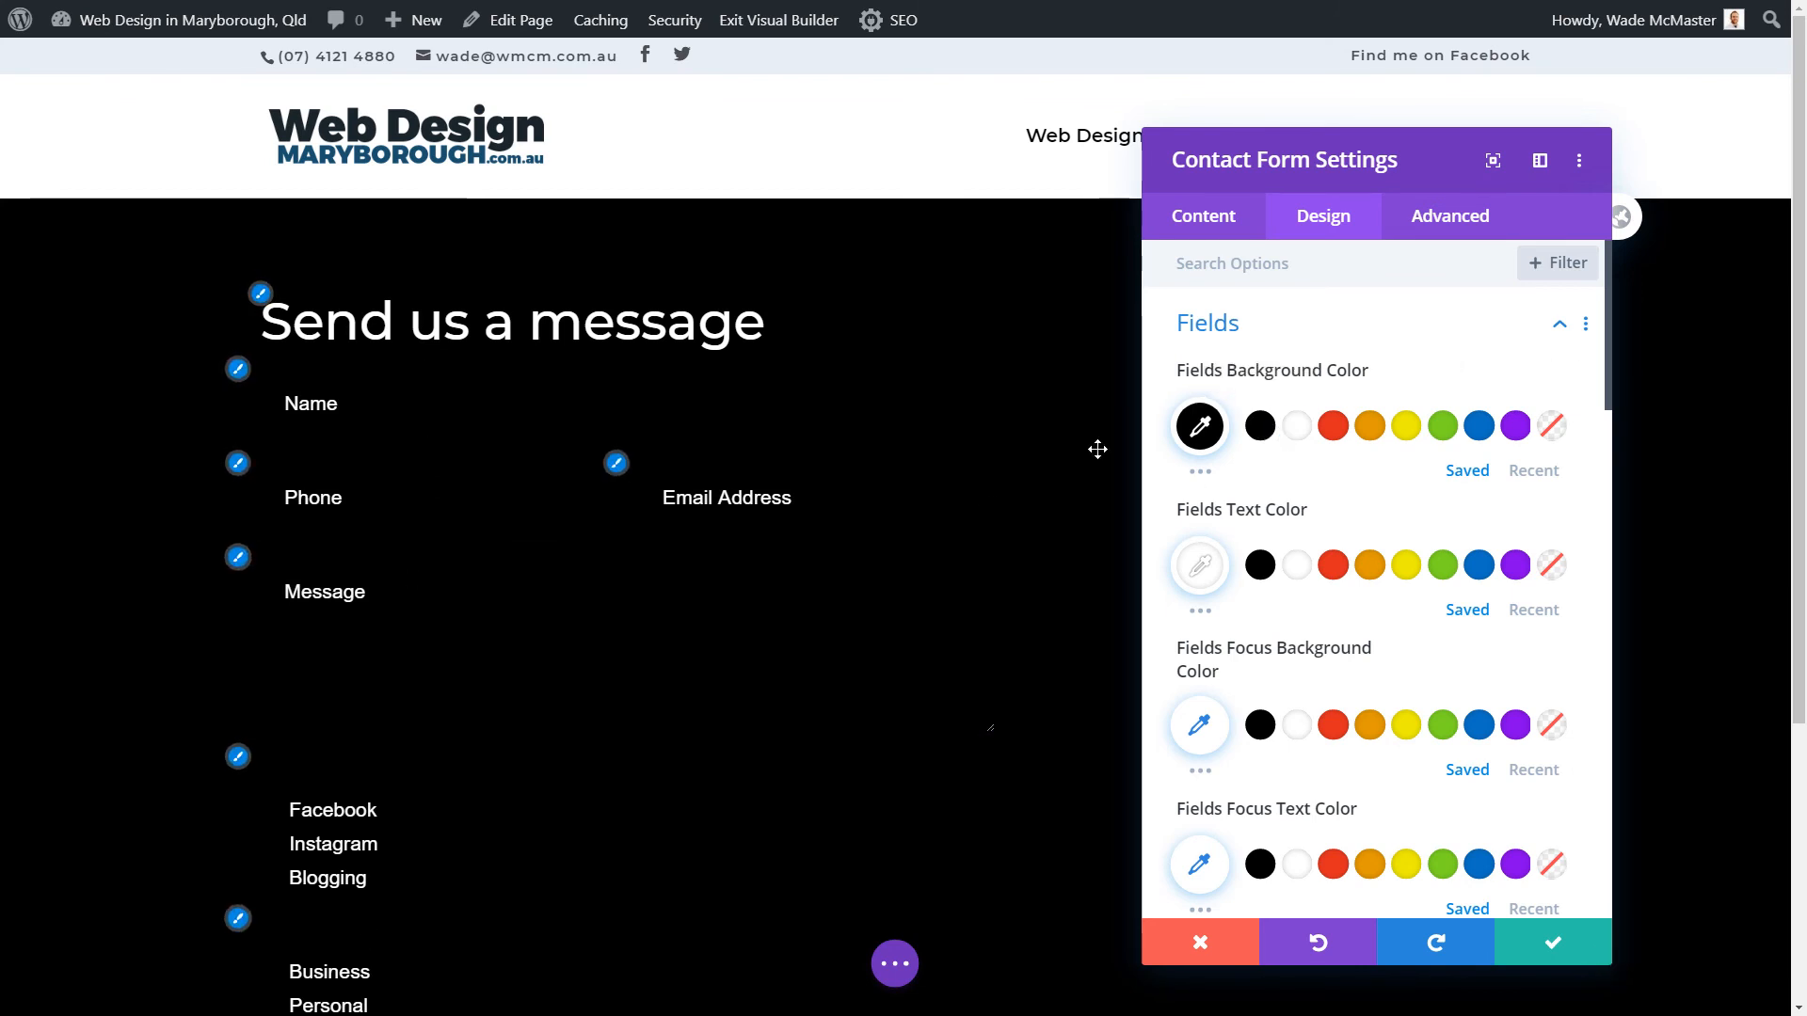
- Set the inputs' border color to white (#ffffff) and check the underlines across the whole form
scroll(1310, 647, "down", 2)
scroll(1311, 647, "down", 6)
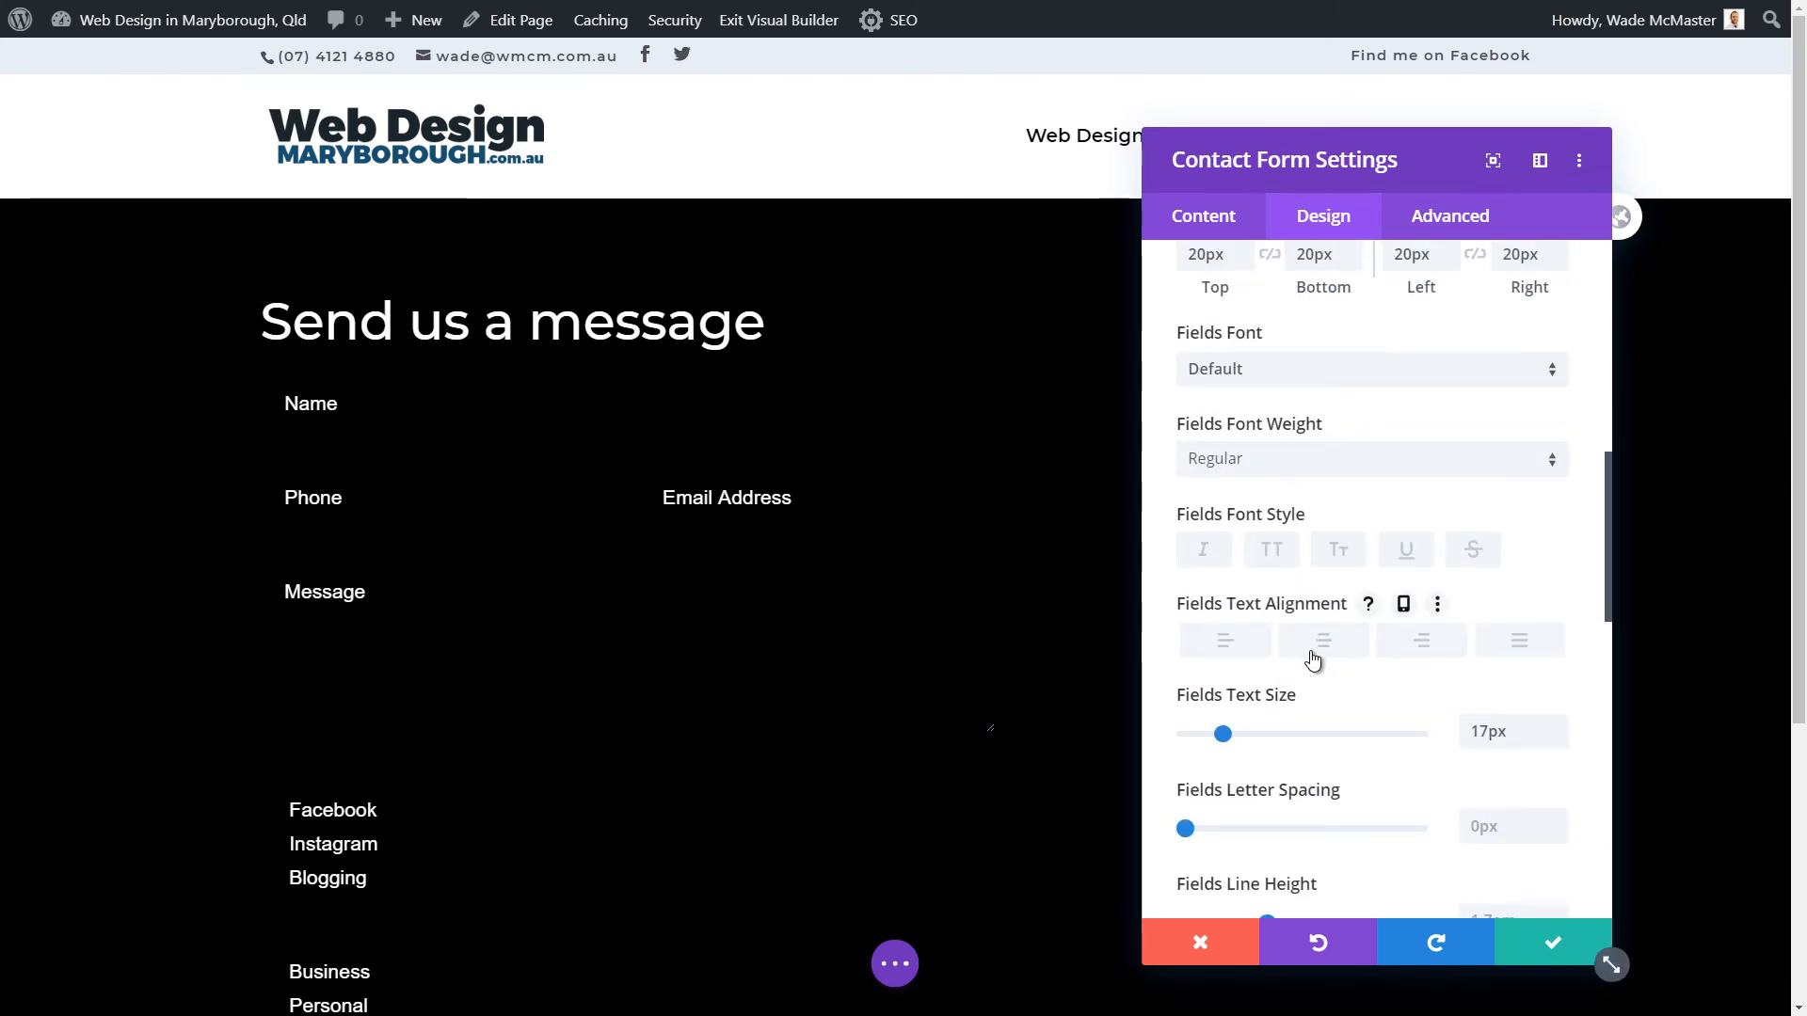
scroll(1313, 659, "down", 3)
scroll(1312, 715, "down", 4)
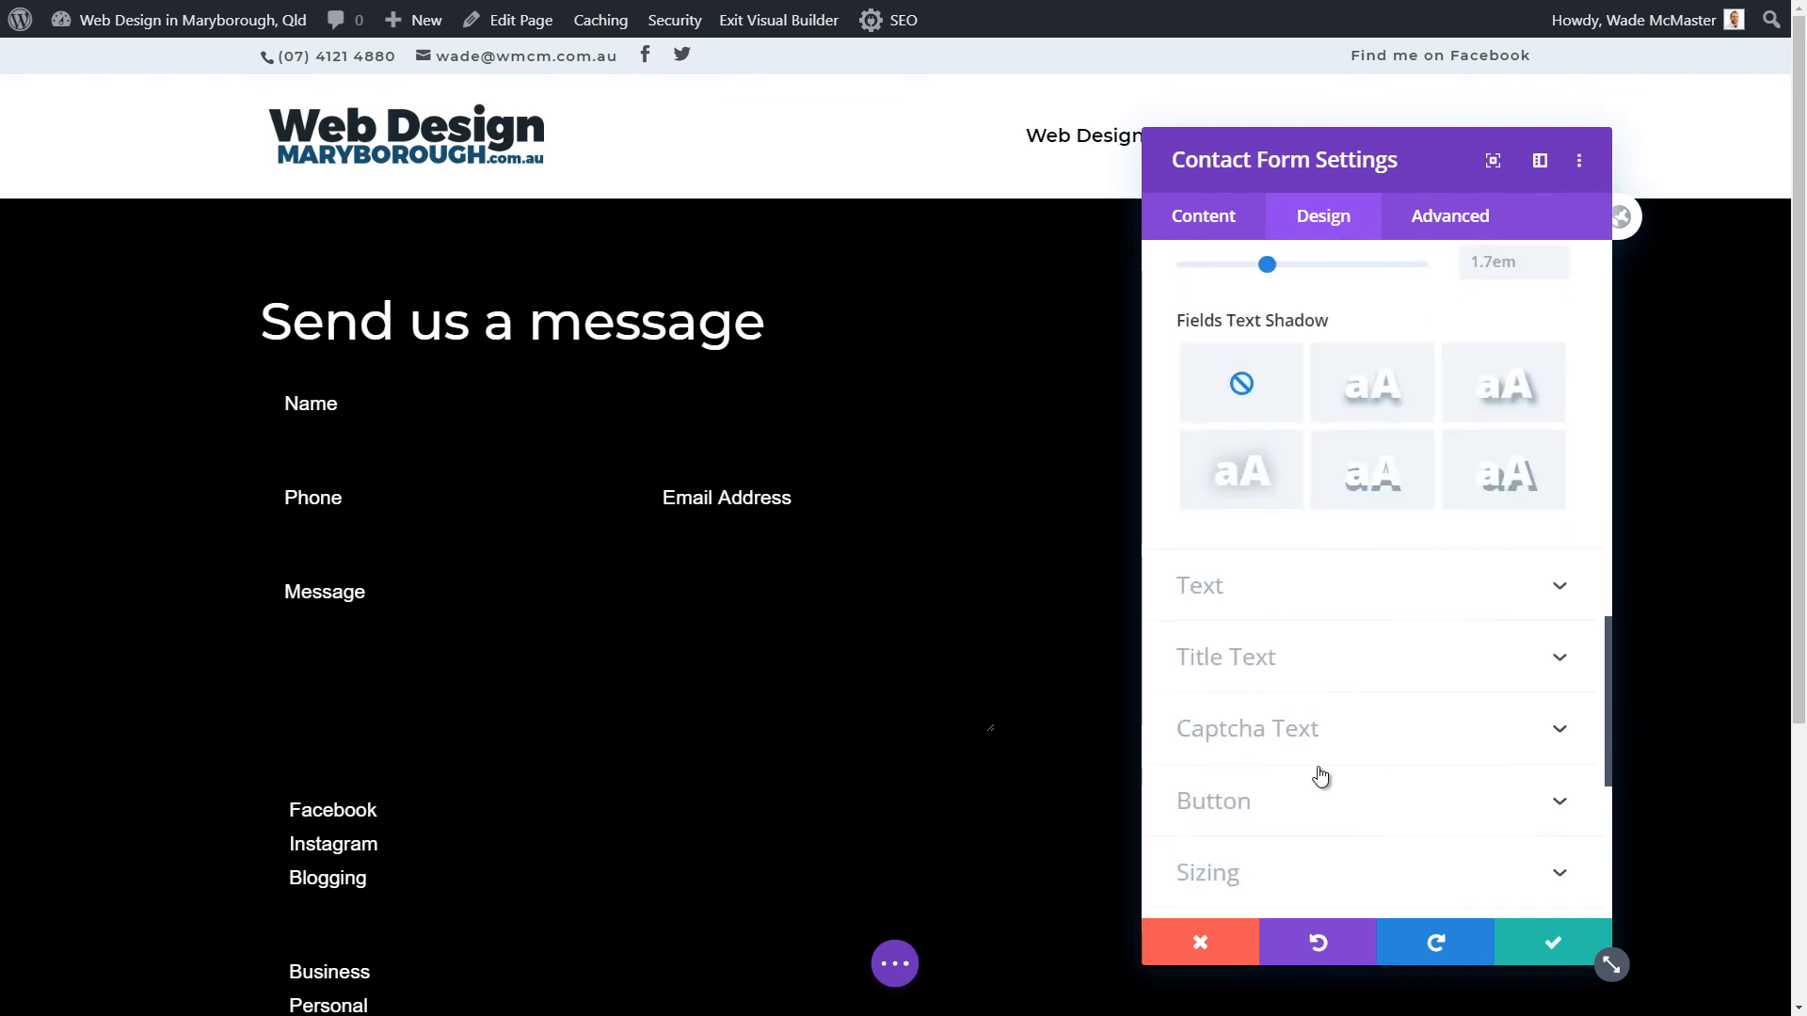
scroll(1298, 771, "down", 2)
left_click(1294, 817)
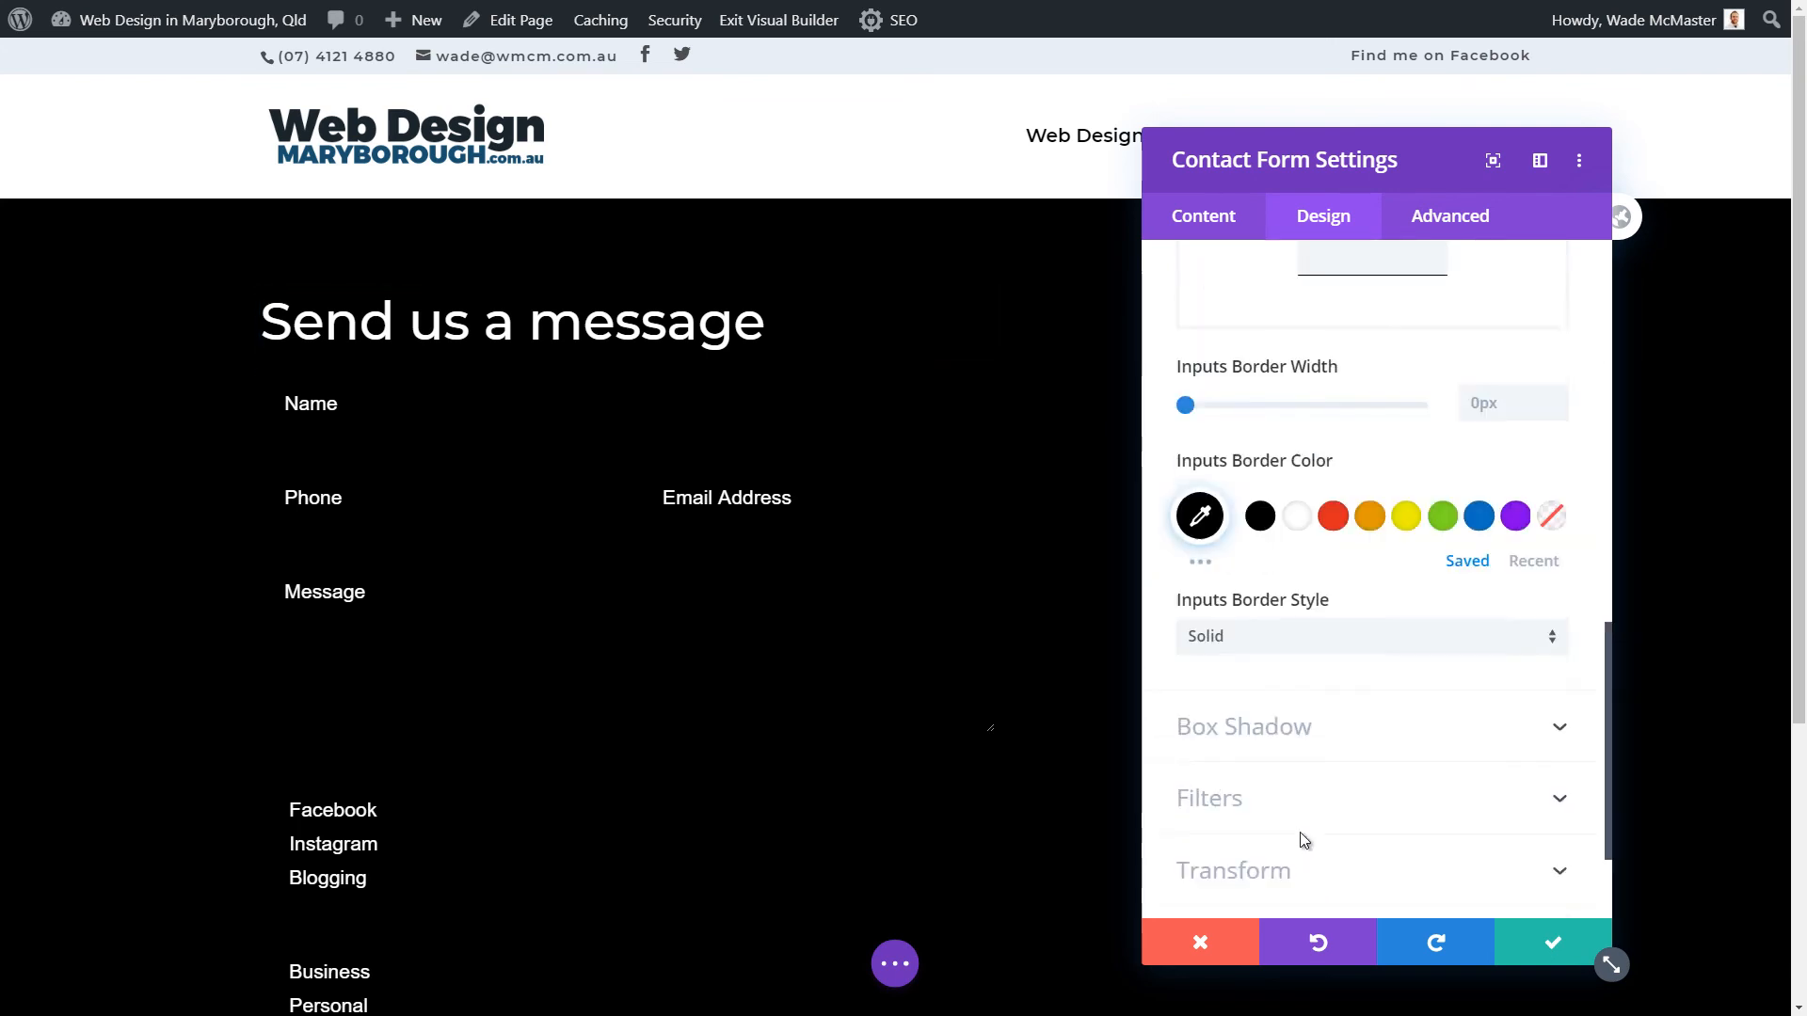
scroll(1299, 611, "down", 4)
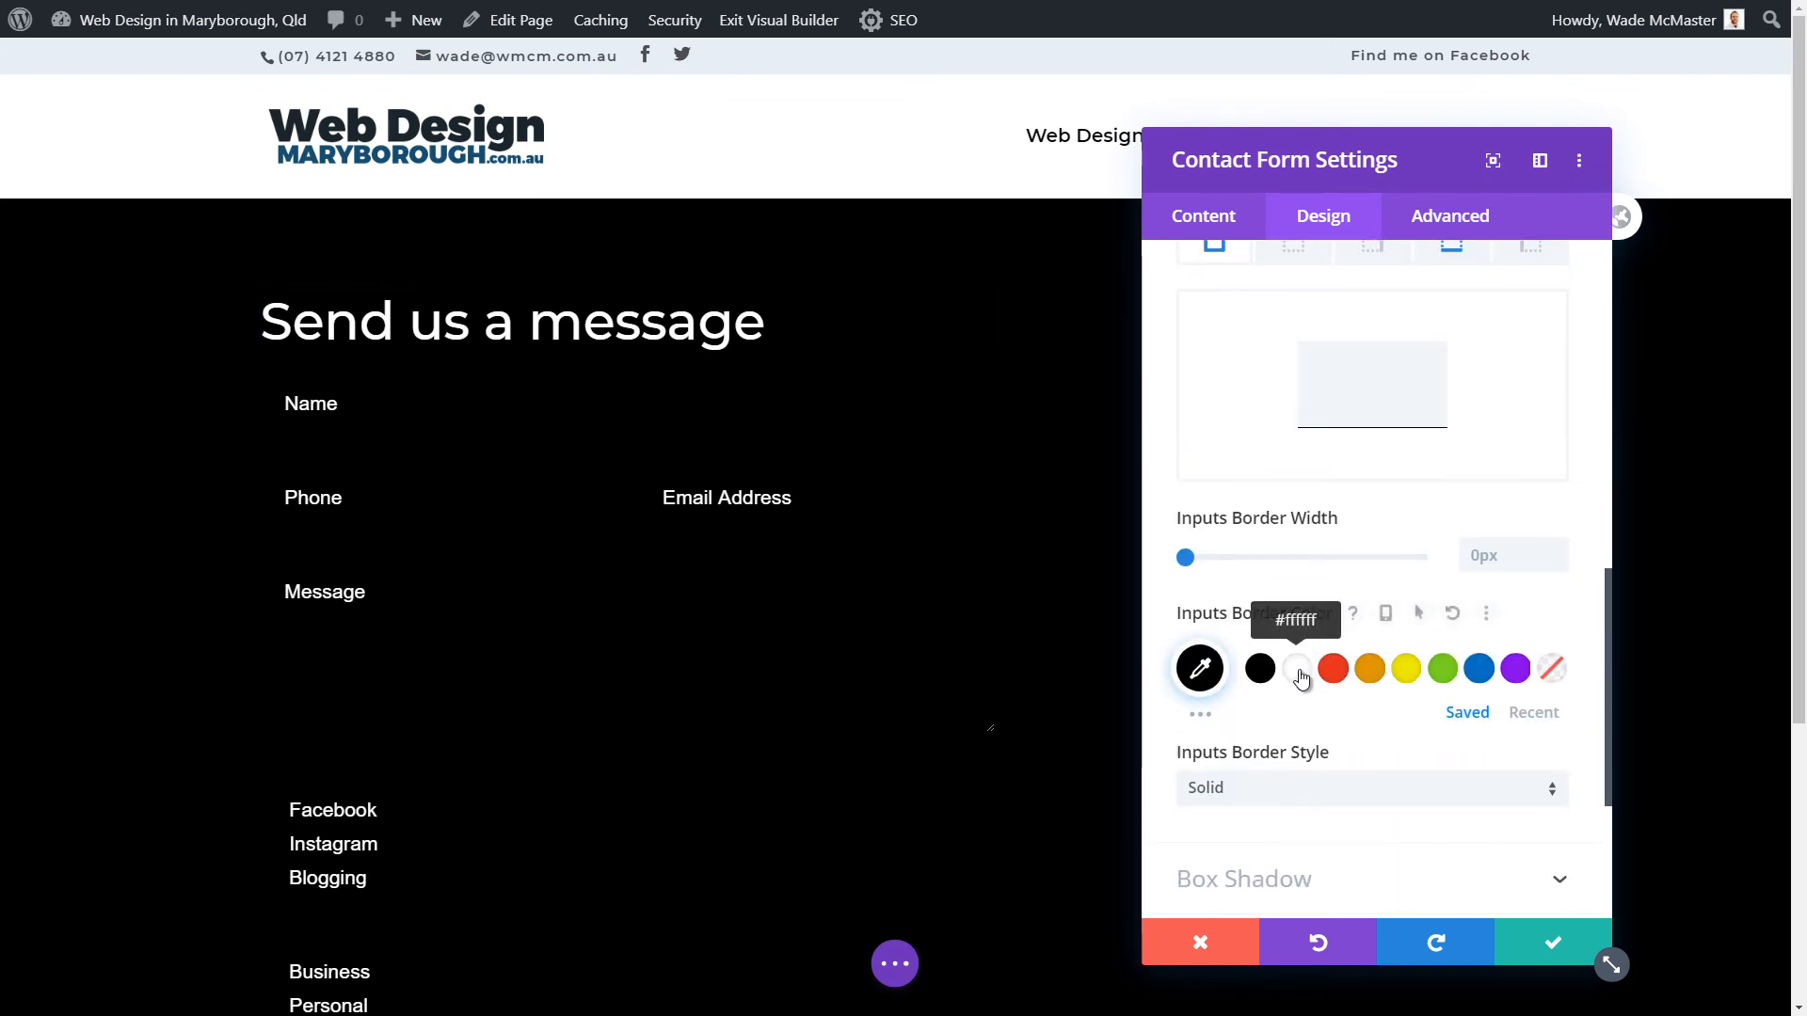
left_click(1296, 668)
scroll(414, 715, "down", 3)
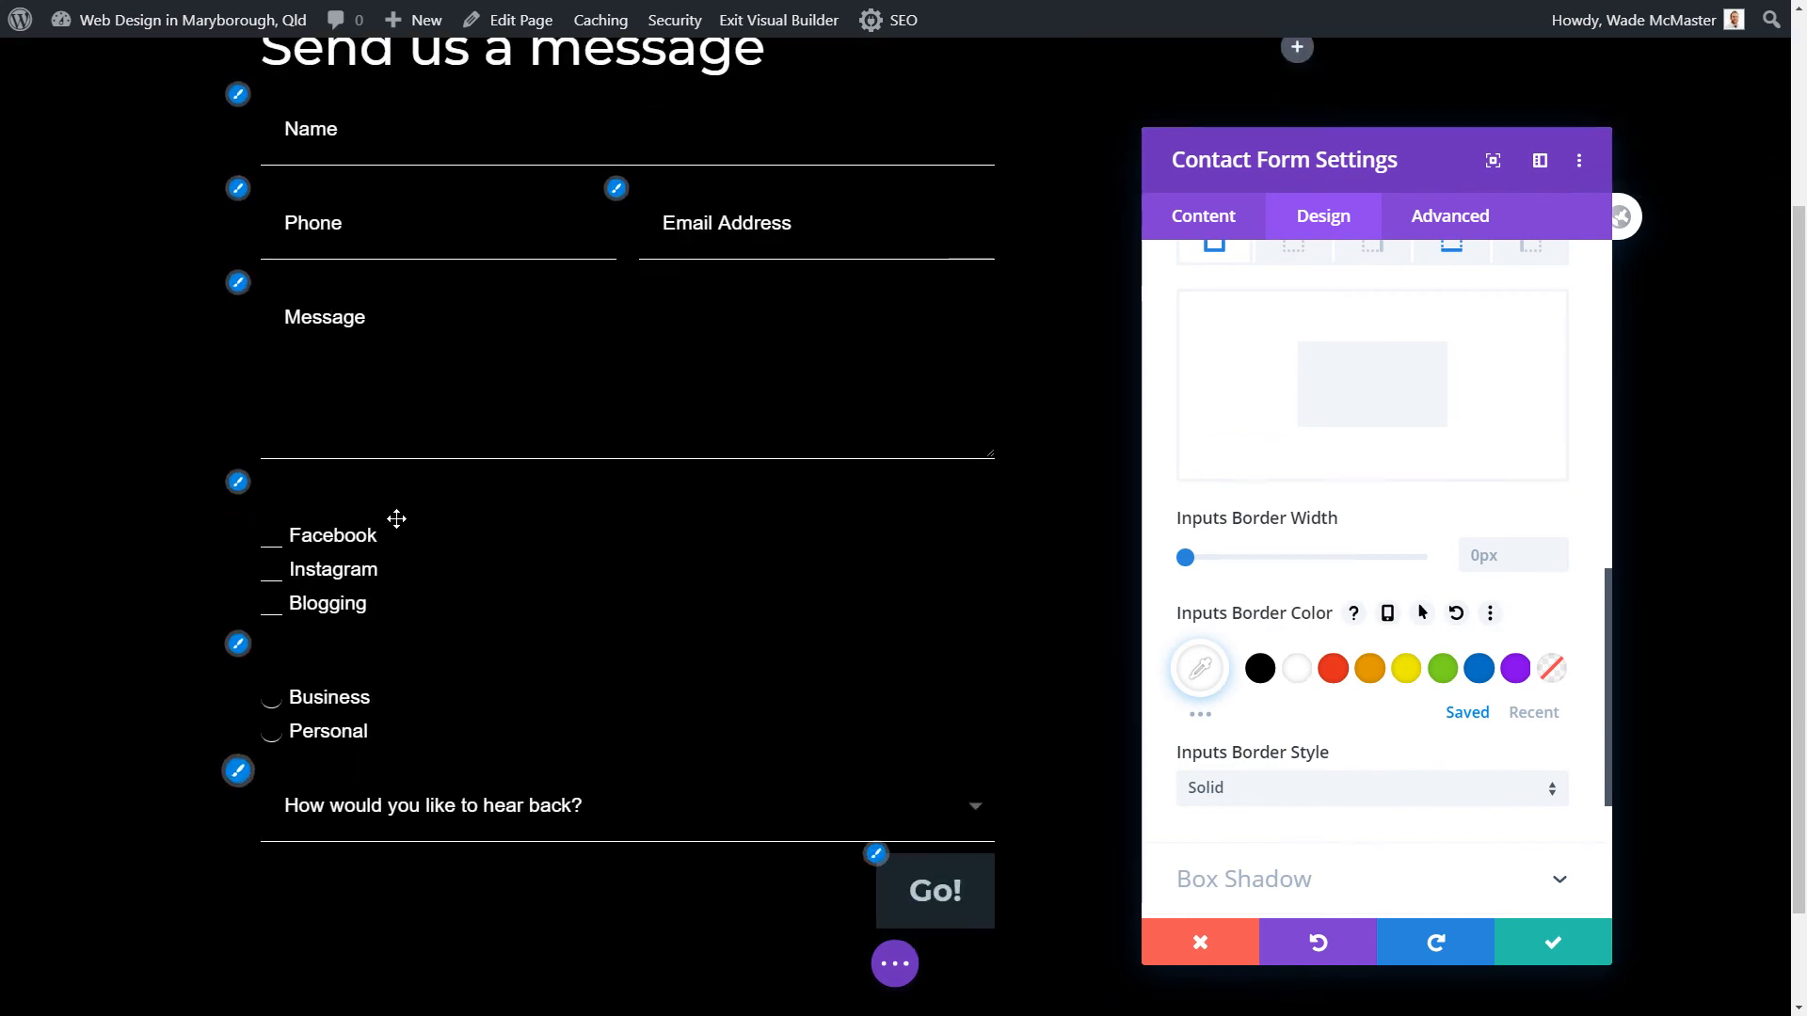
scroll(395, 516, "up", 3)
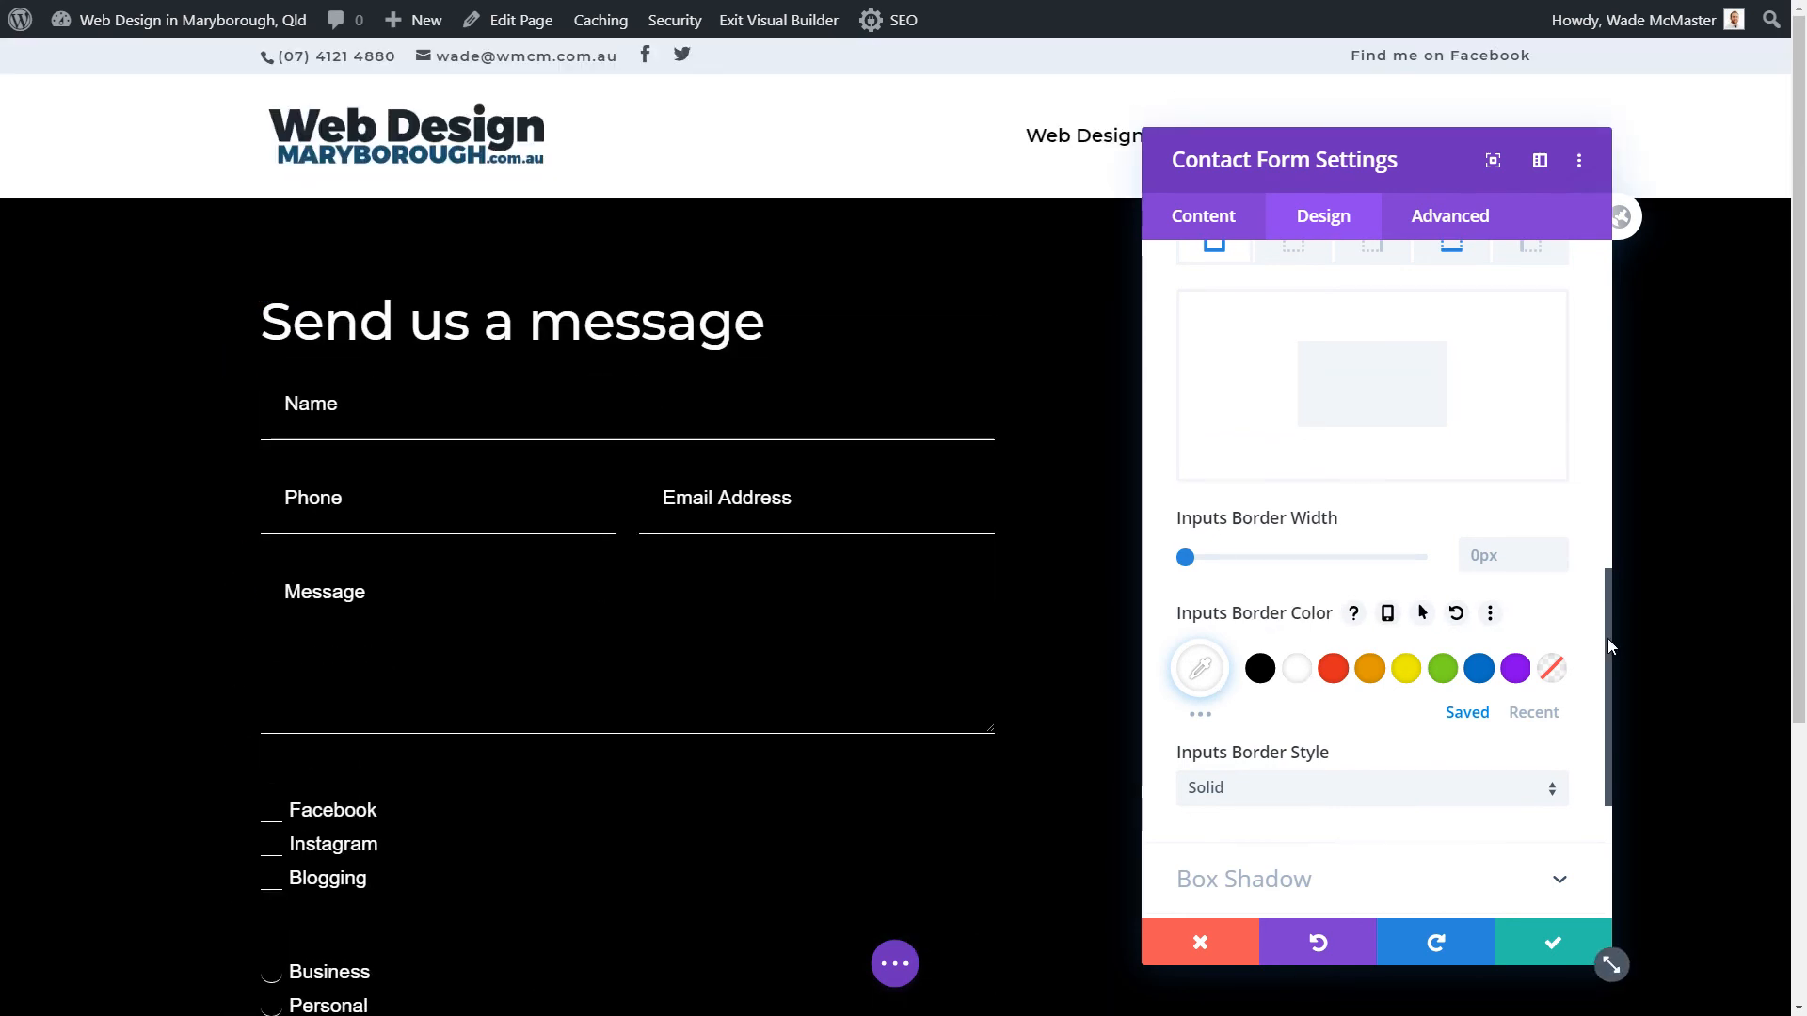
- Change the contact form's fields background color to a very dark gray slightly lighter than the black page
left_click_drag(1607, 638, 1534, 323)
left_click(1255, 339)
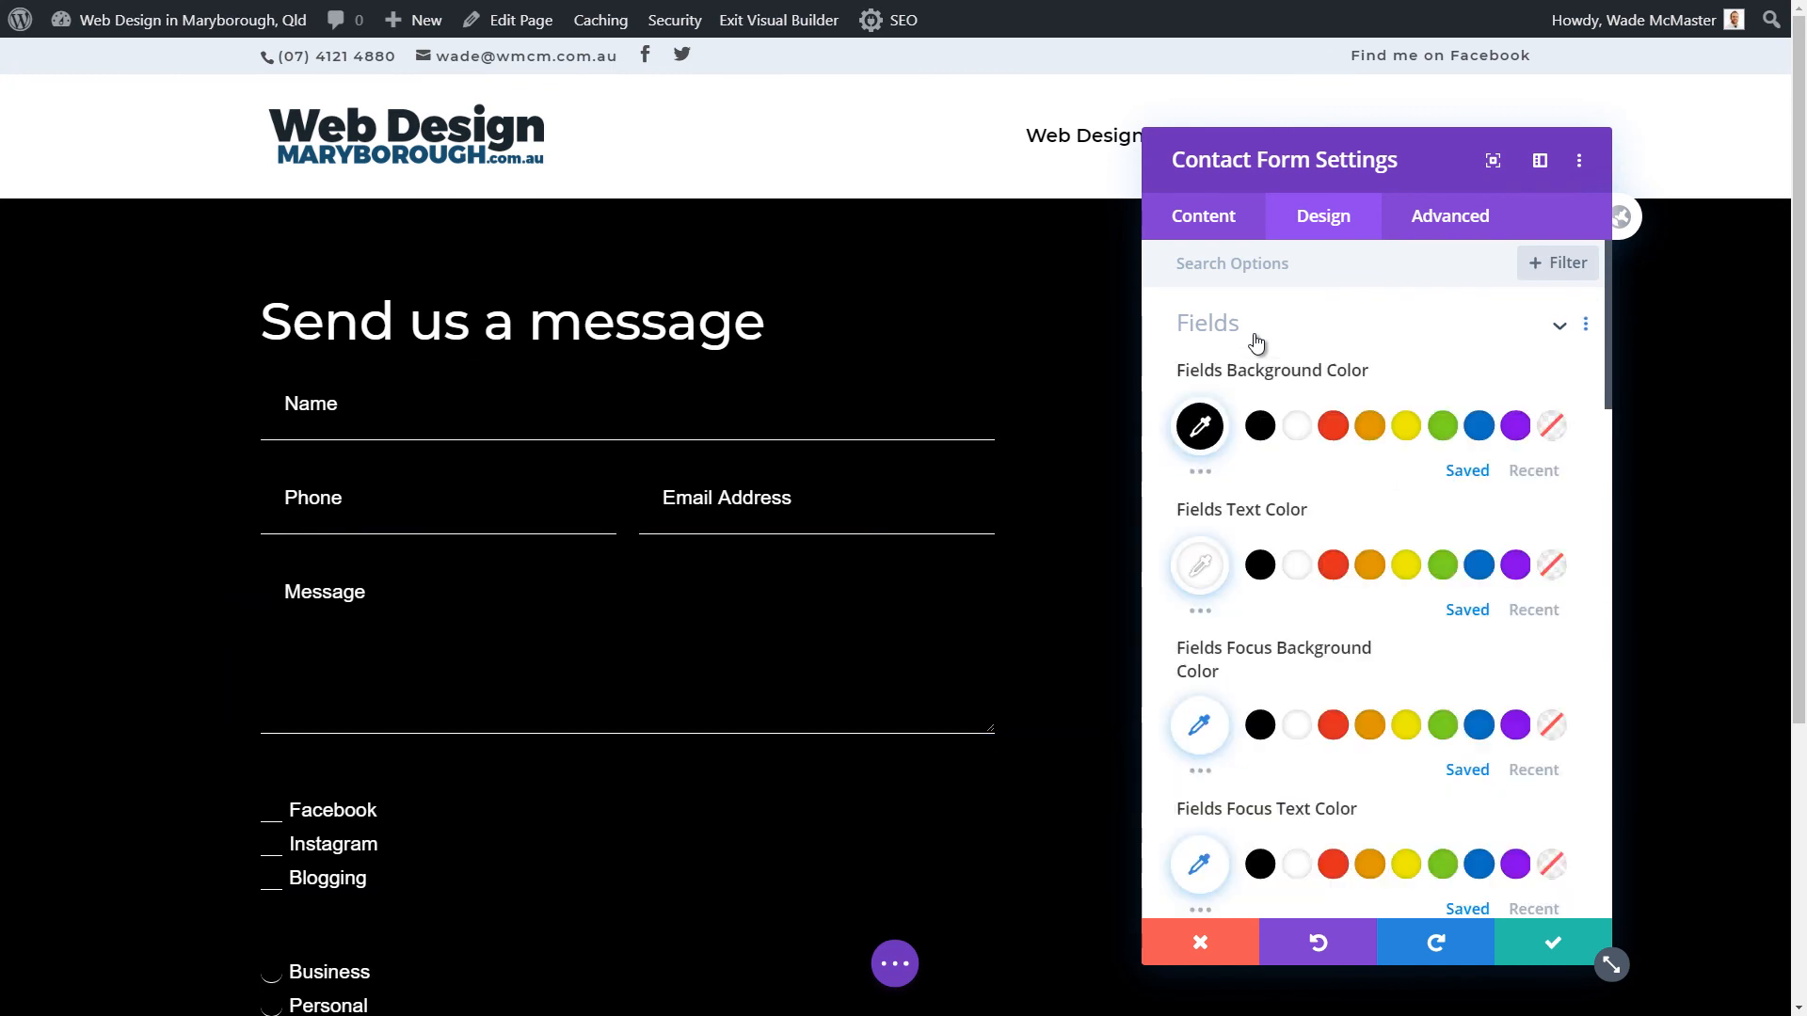
left_click(1201, 428)
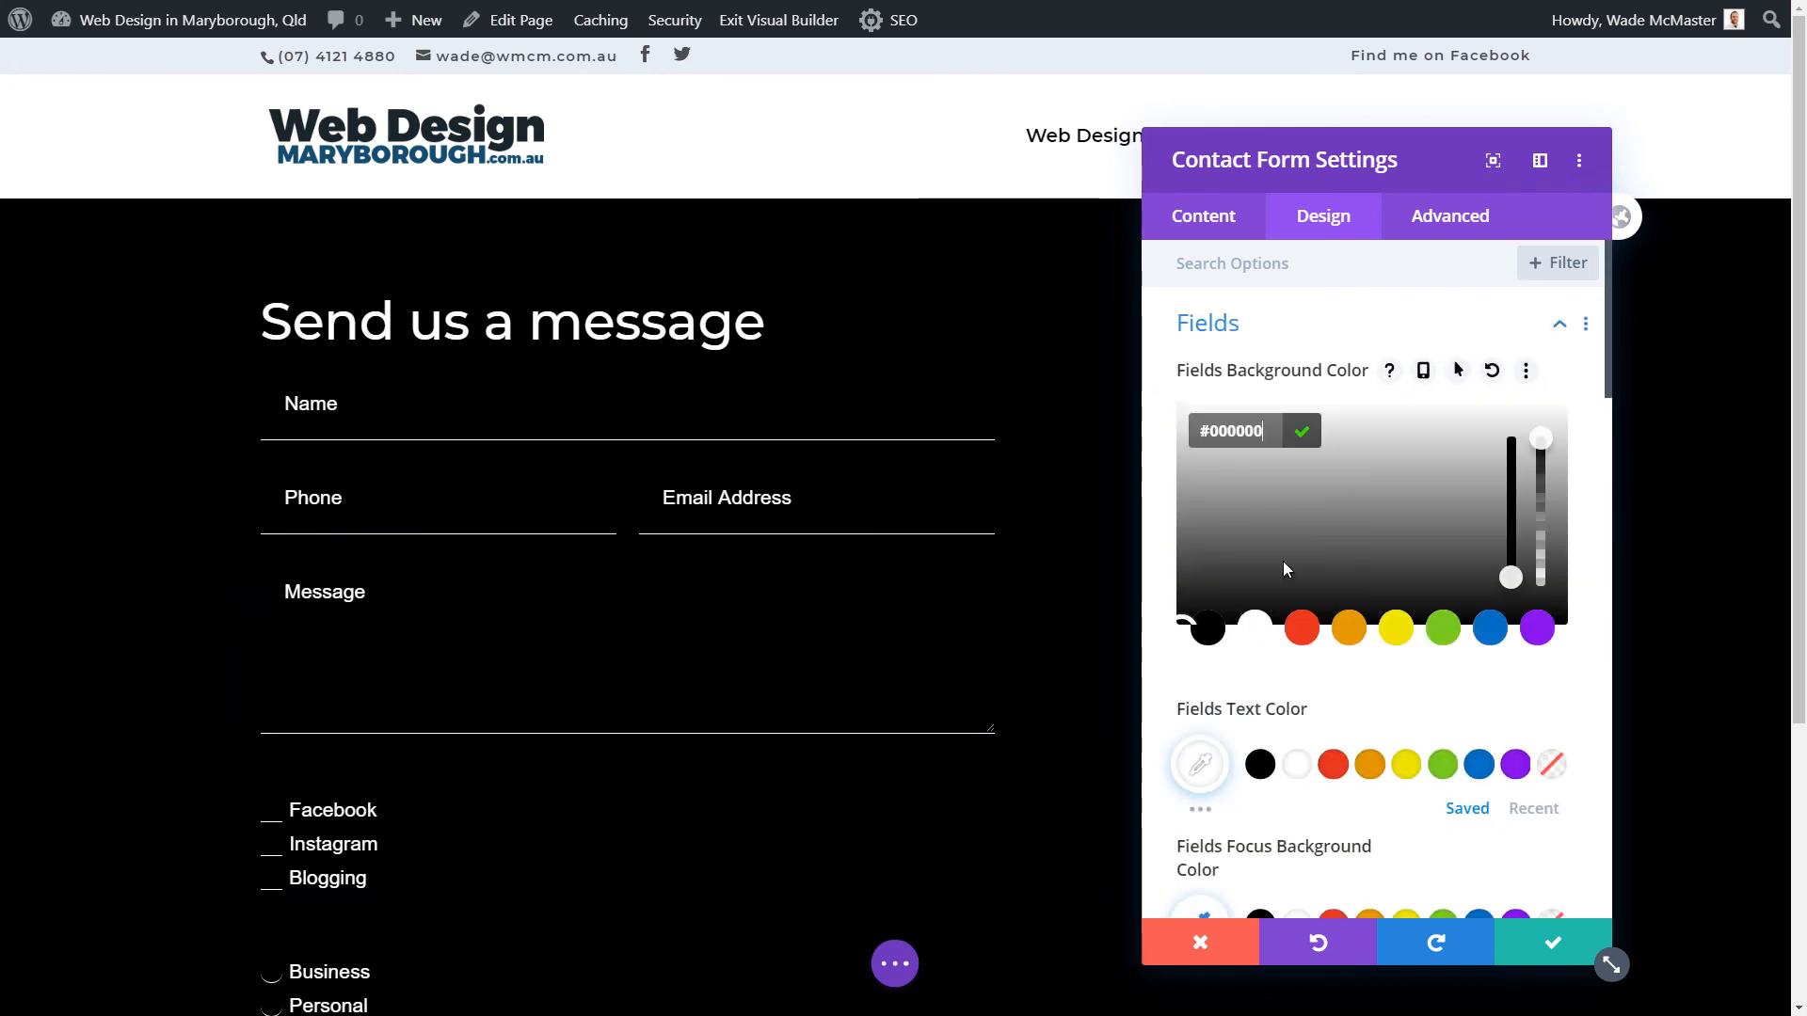
left_click(1188, 603)
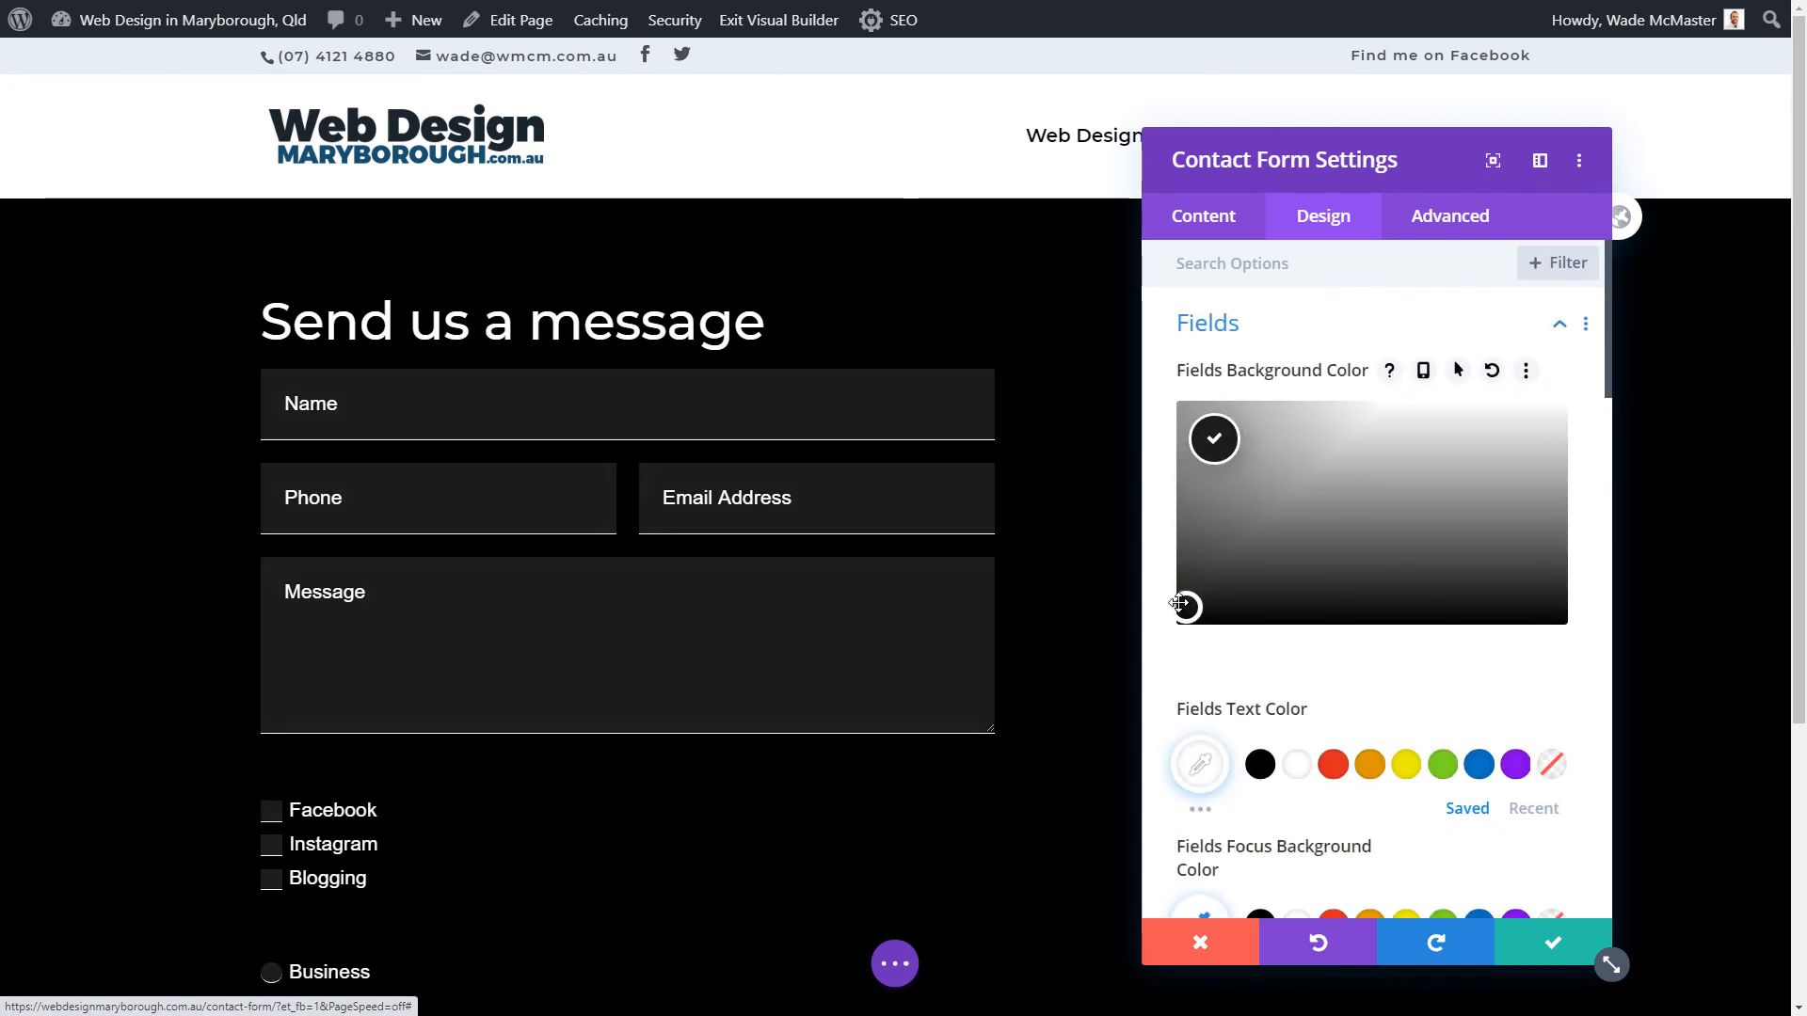
- Apply the box shadow preset that casts a blurred shadow below and to the right of the fields
scroll(1422, 546, "down", 6)
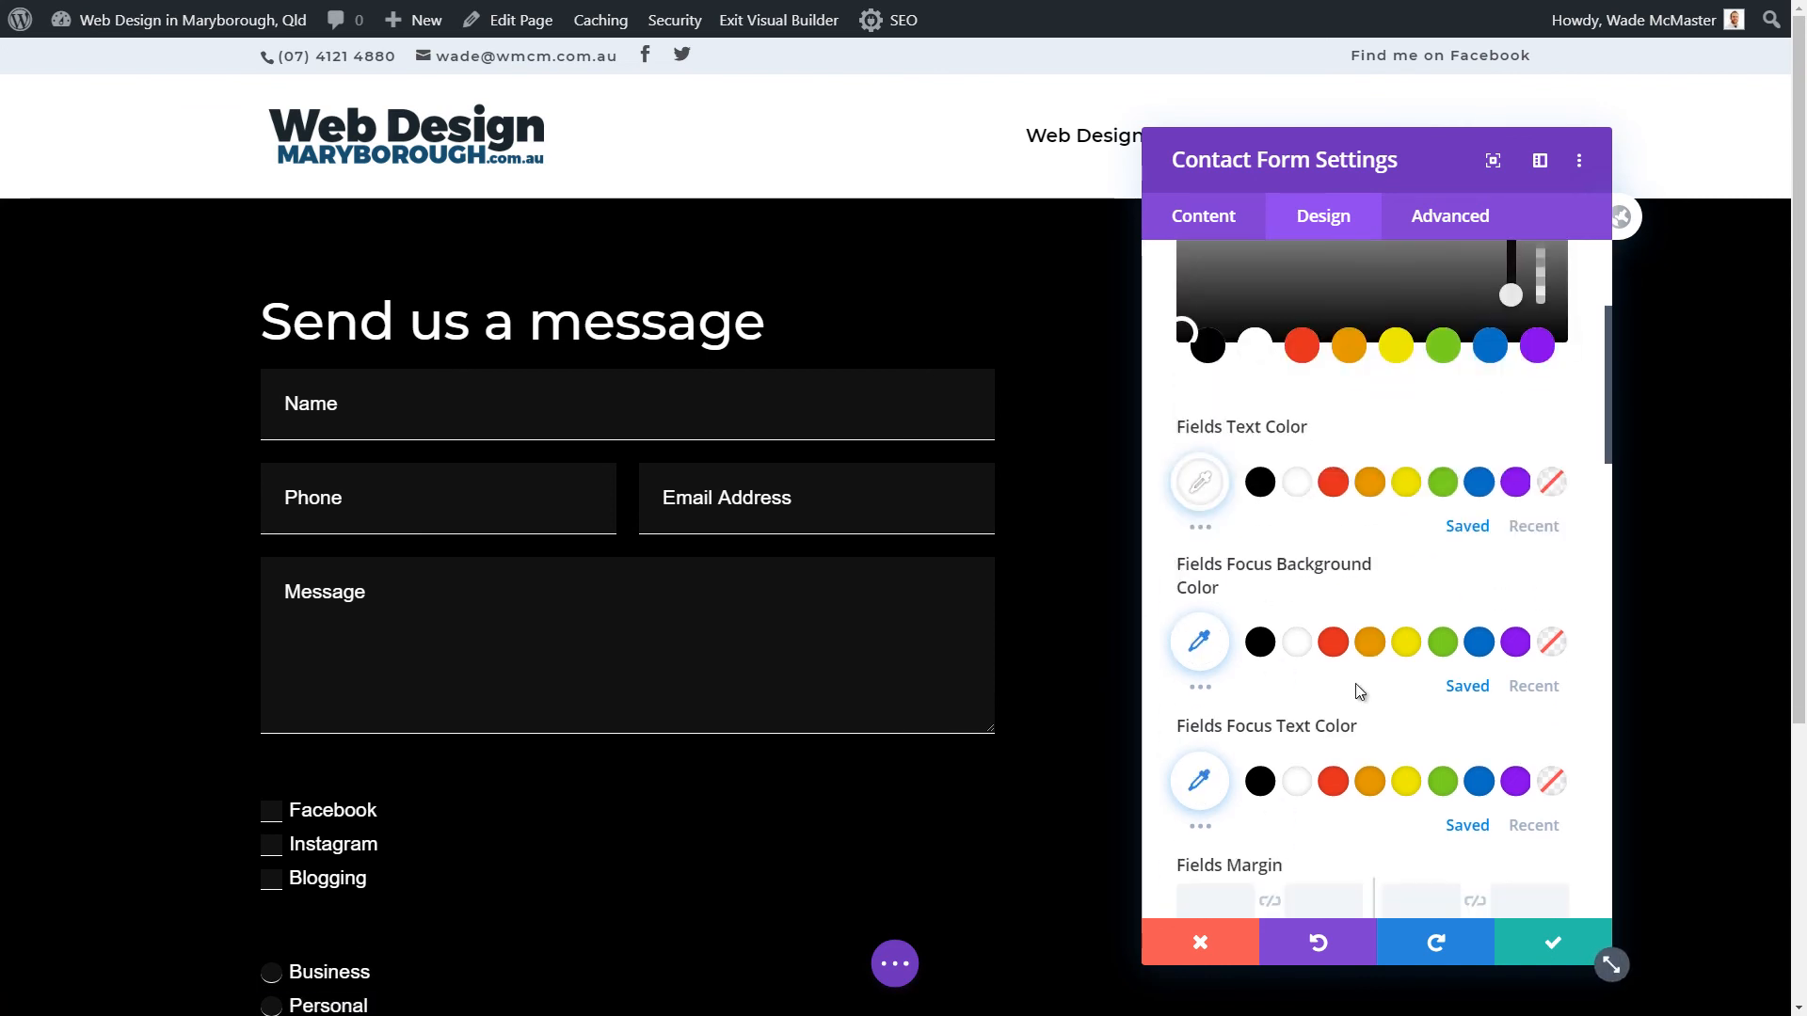
scroll(1355, 689, "down", 9)
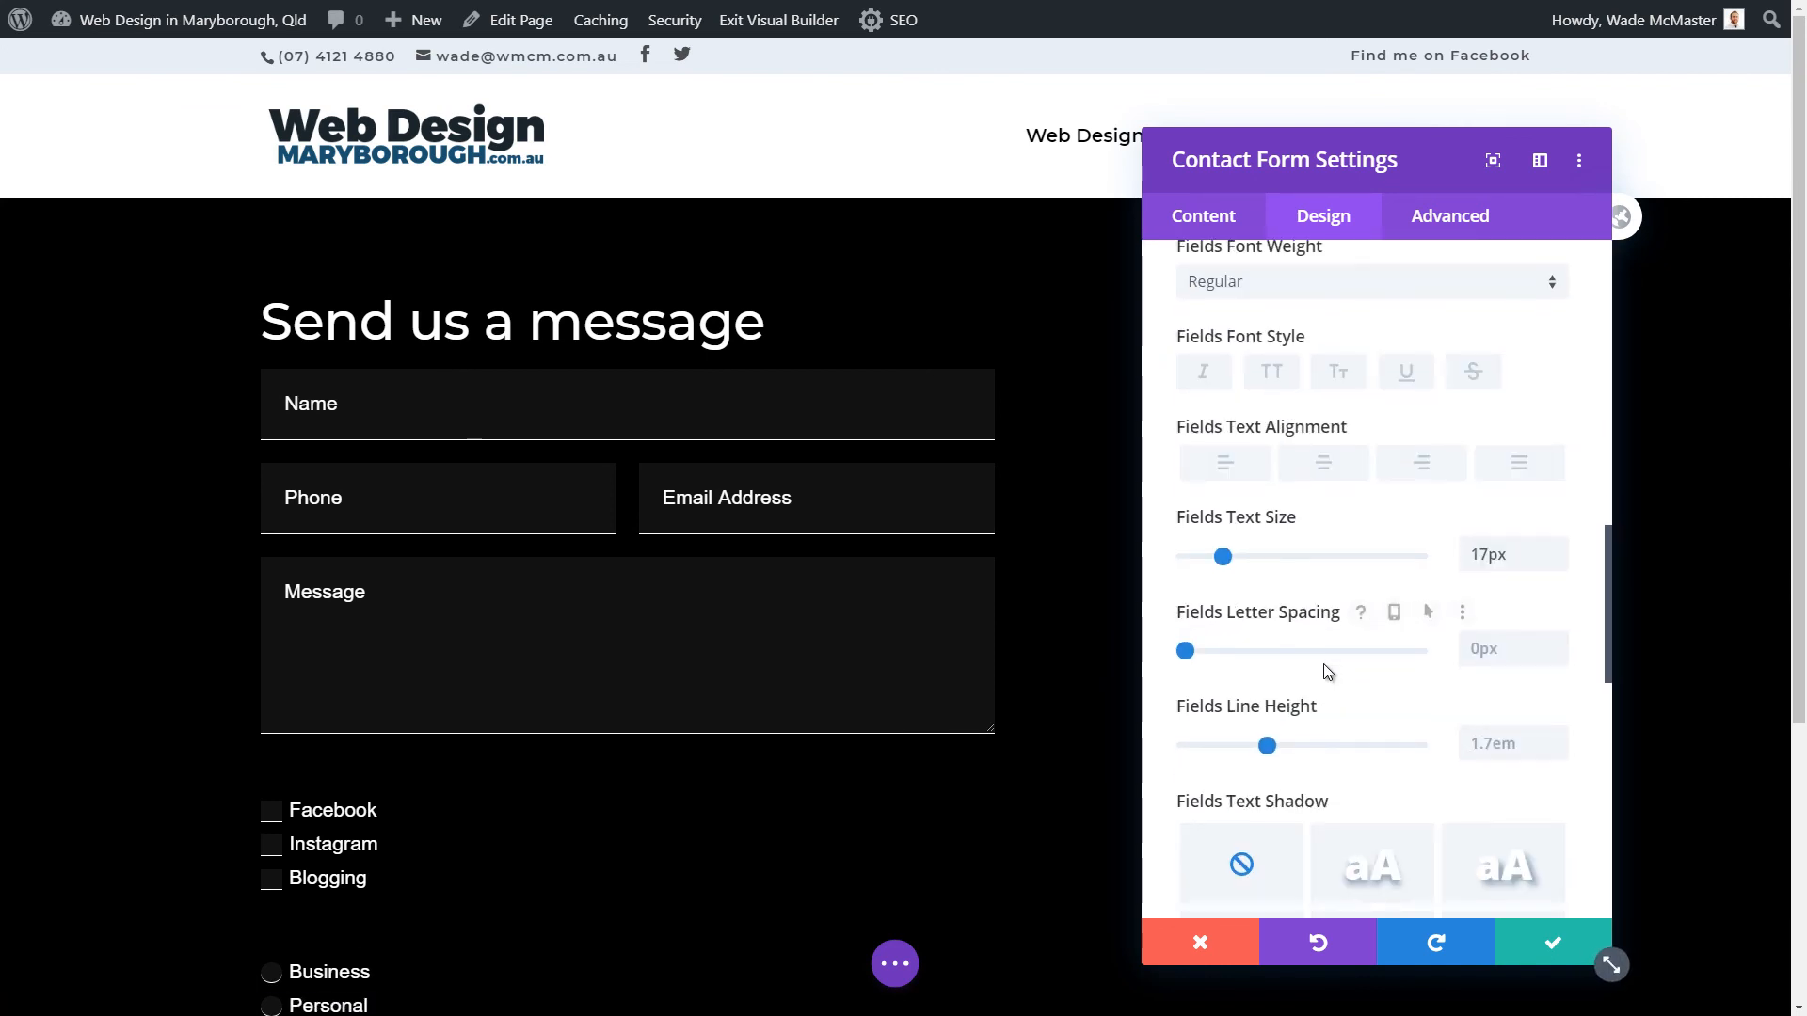
scroll(1346, 624, "down", 4)
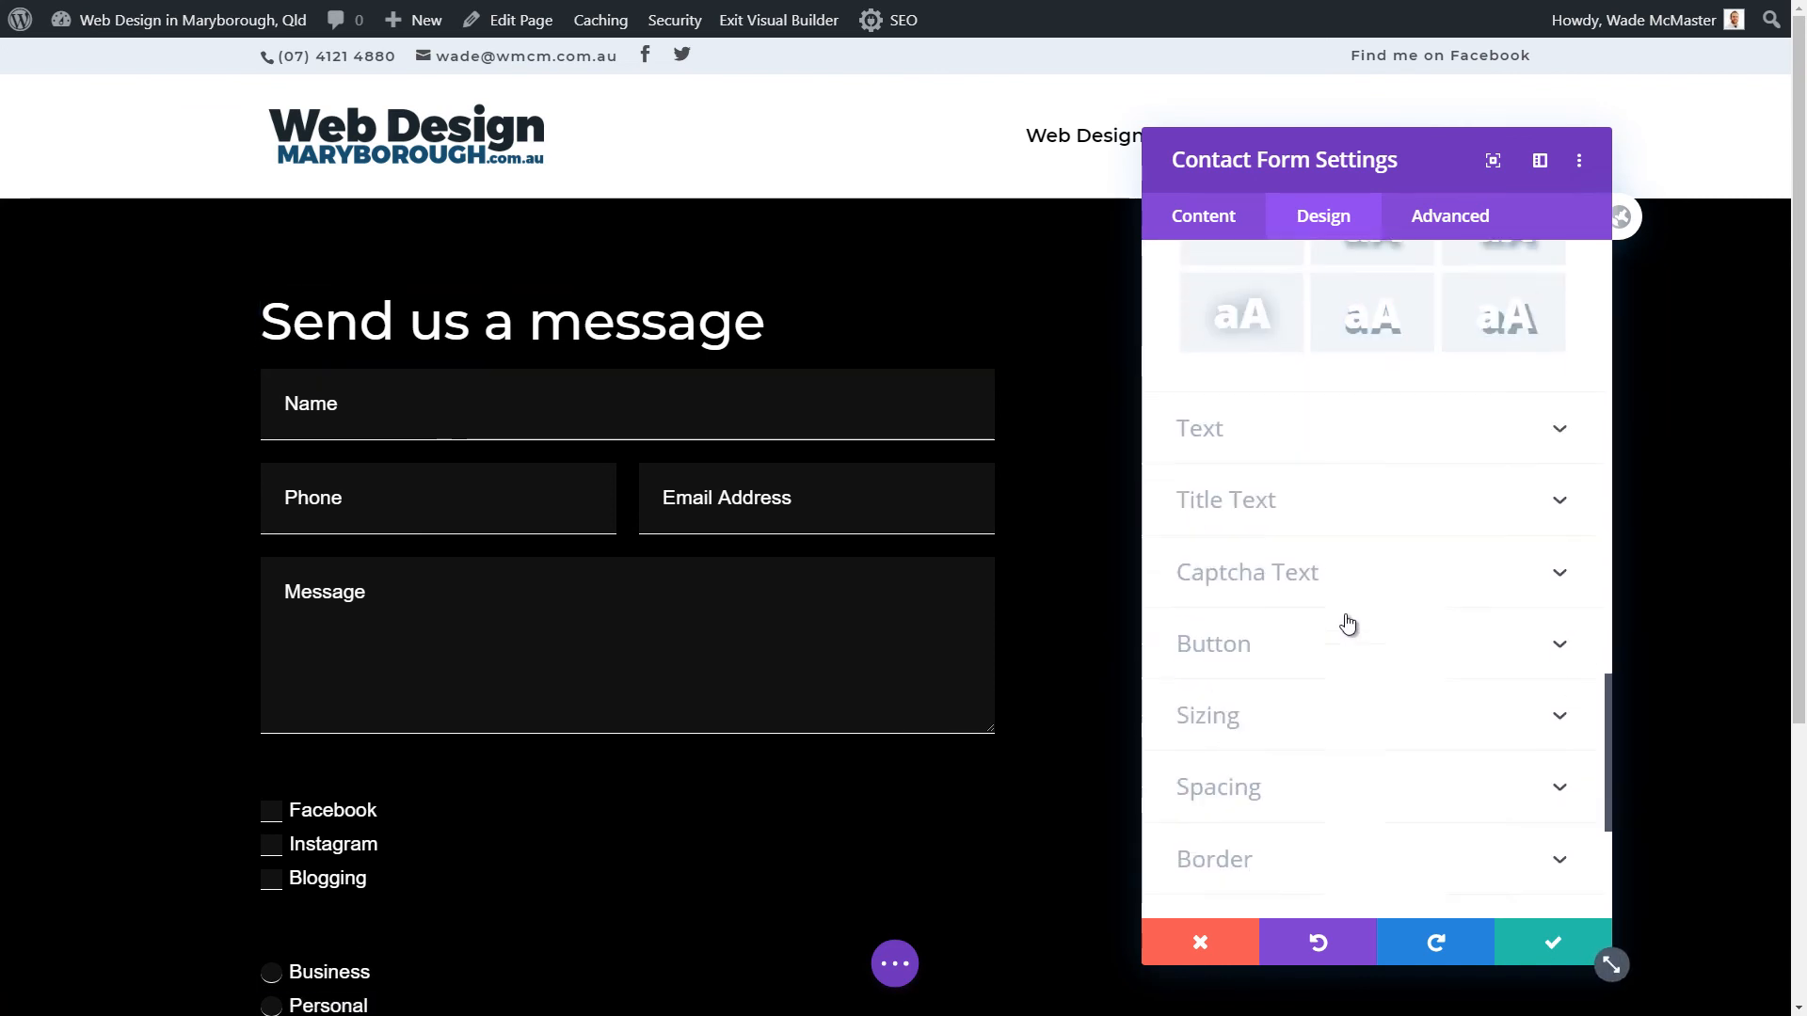
left_click(1310, 830)
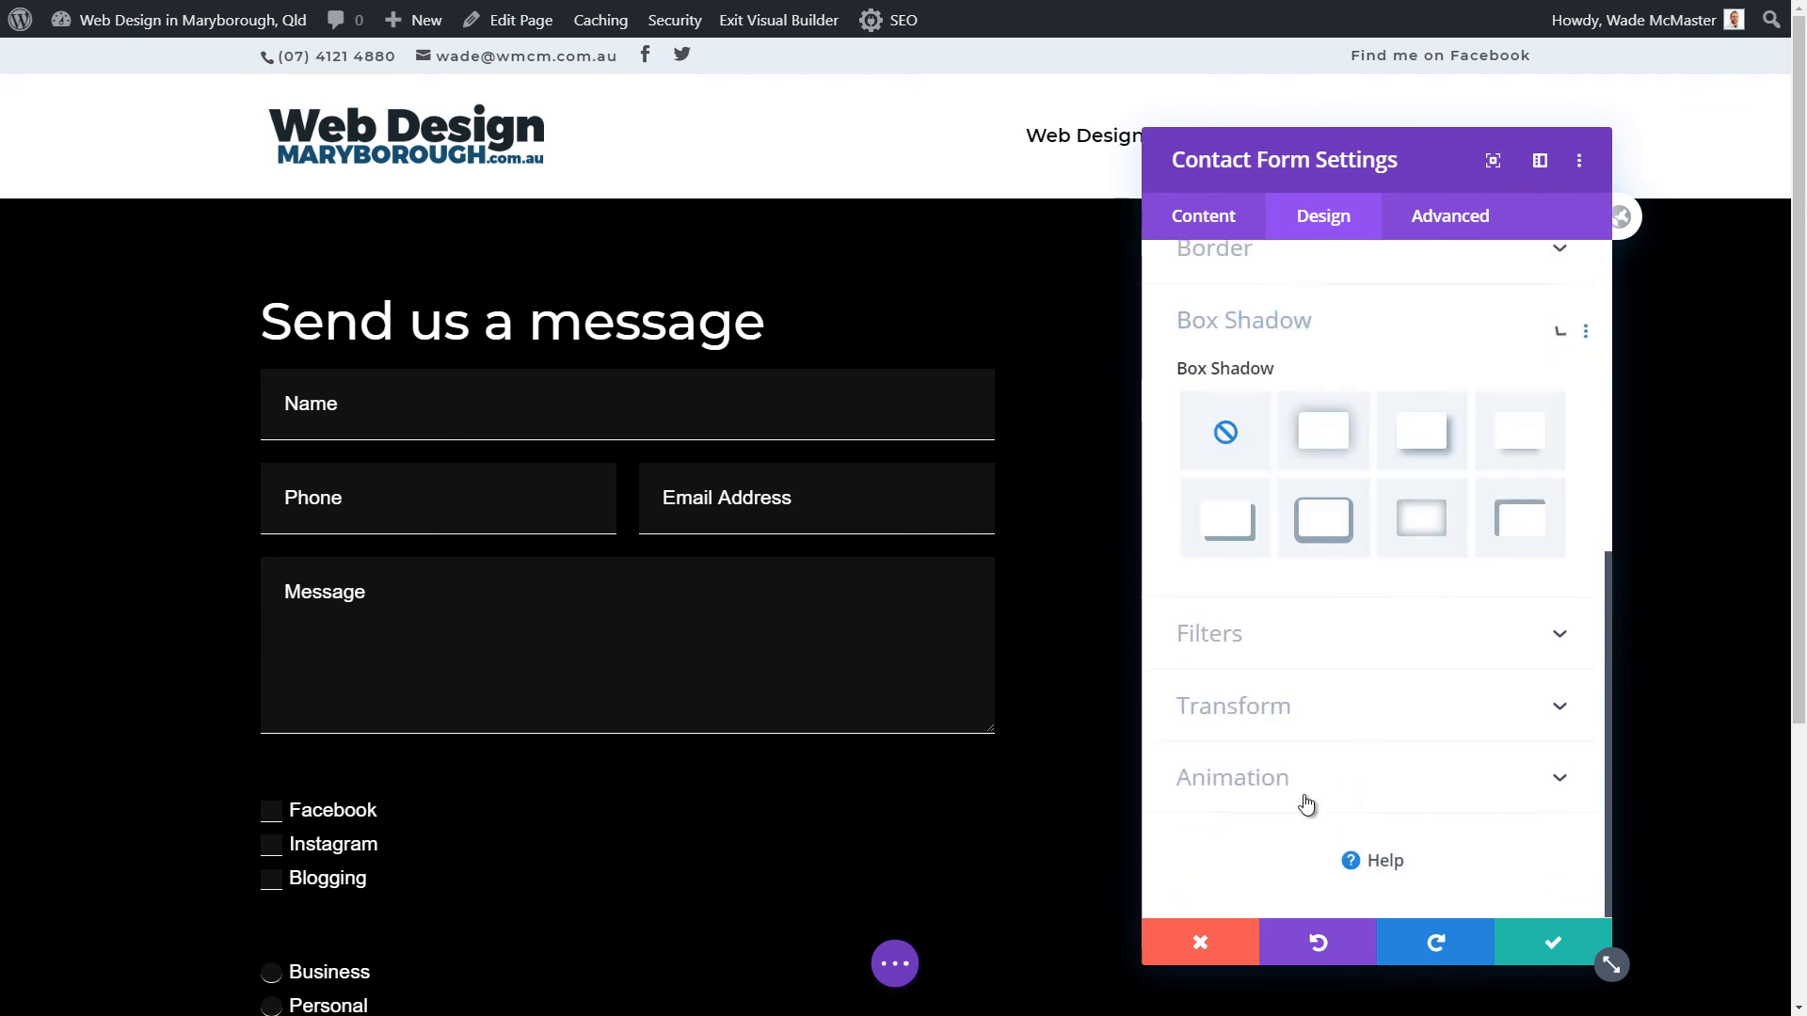
left_click(1422, 434)
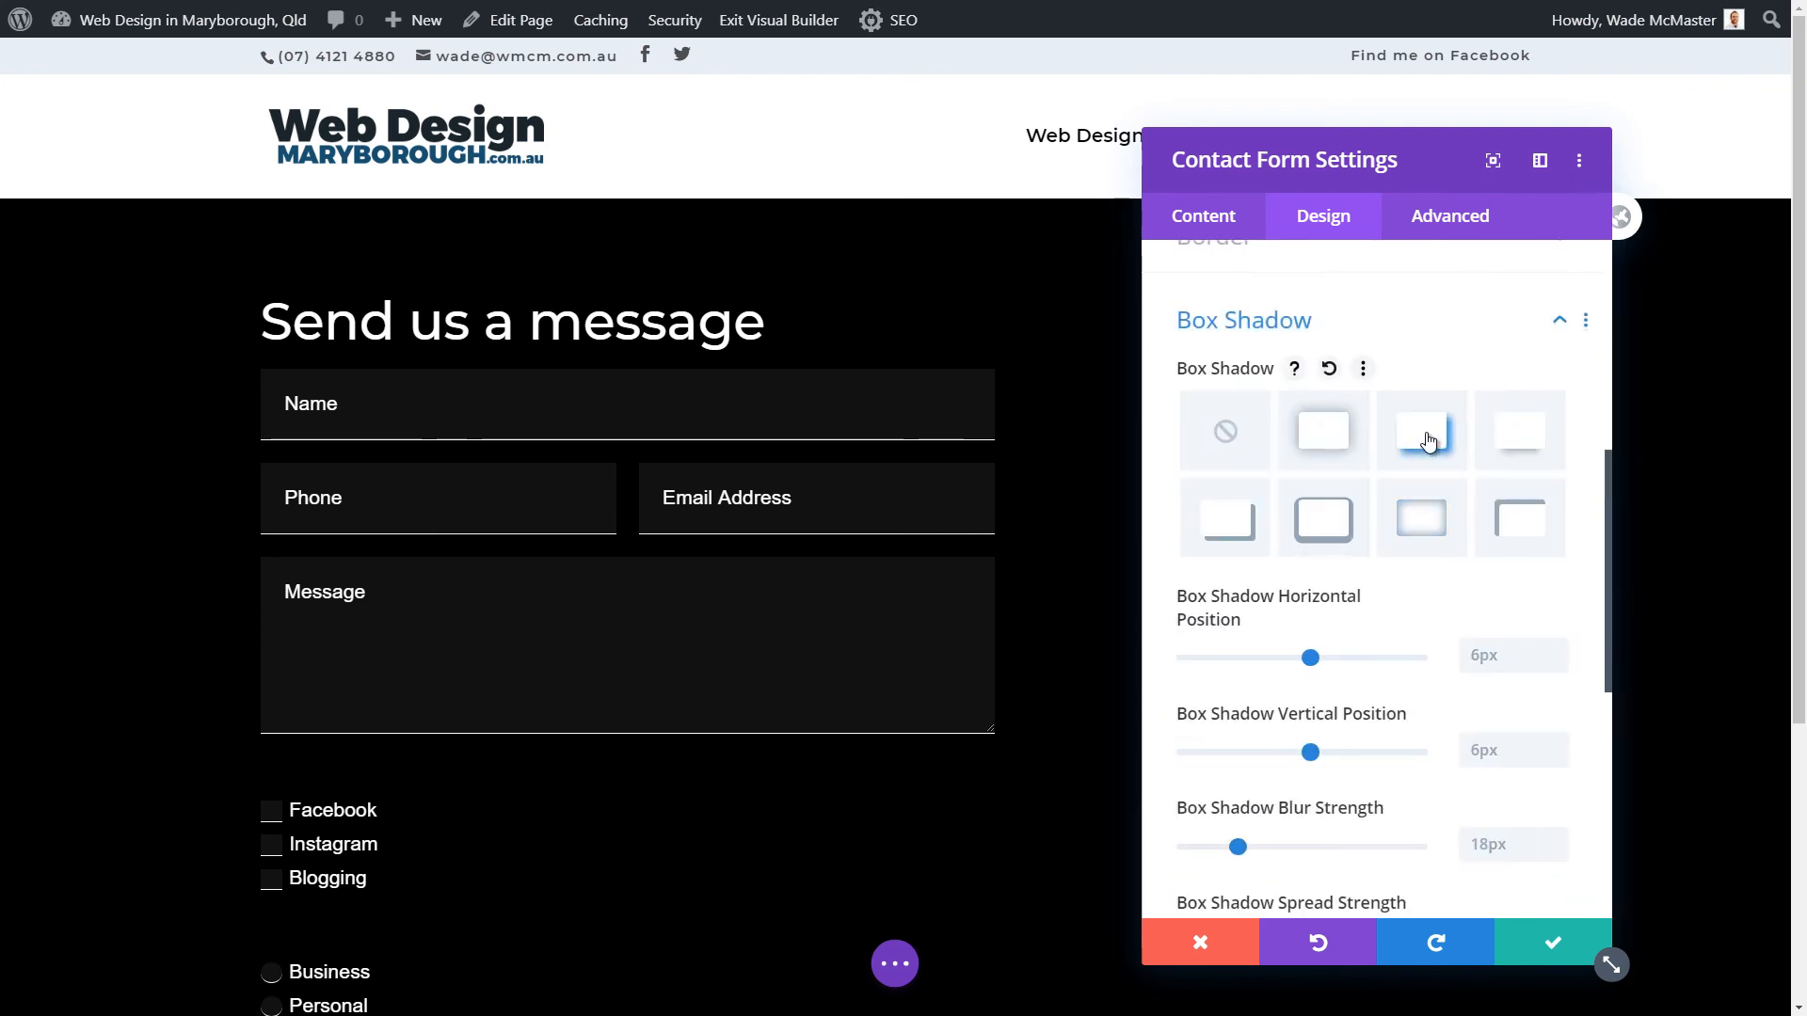
- Try white (#ffffff) as the fields' shadow color, then set it to a very dark gray
scroll(1308, 694, "down", 2)
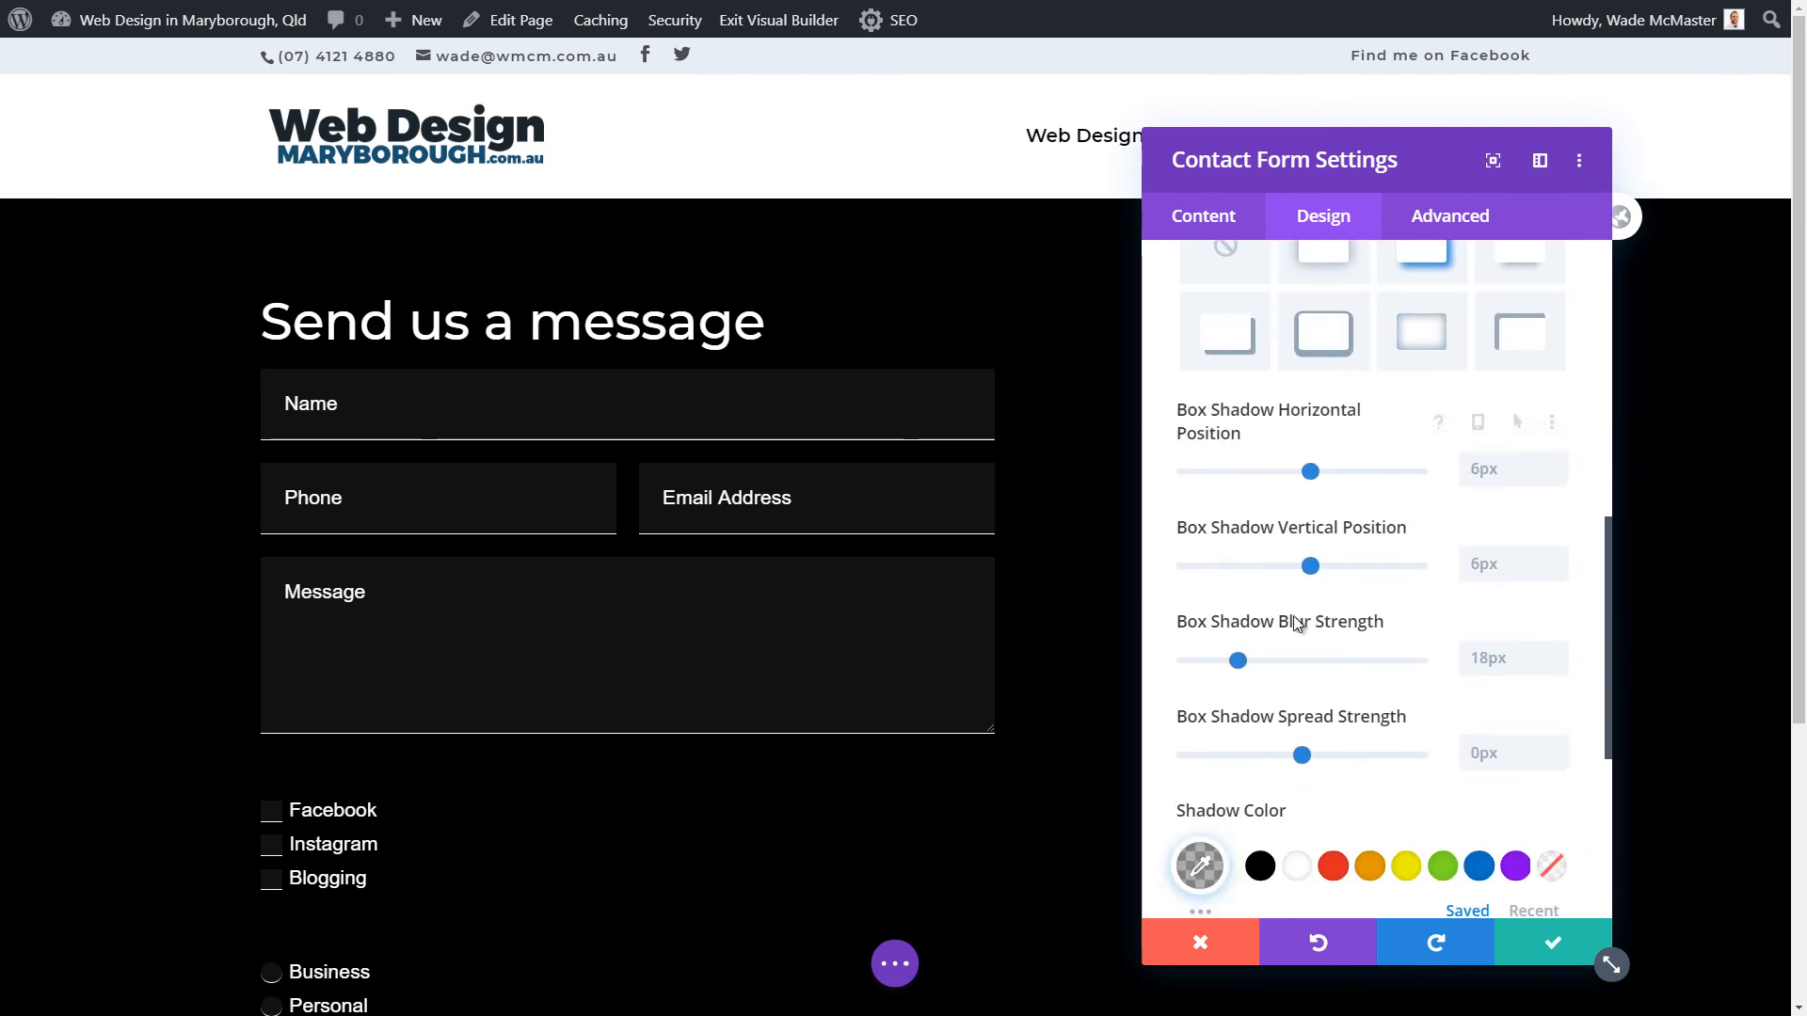
left_click(1299, 865)
left_click(1199, 864)
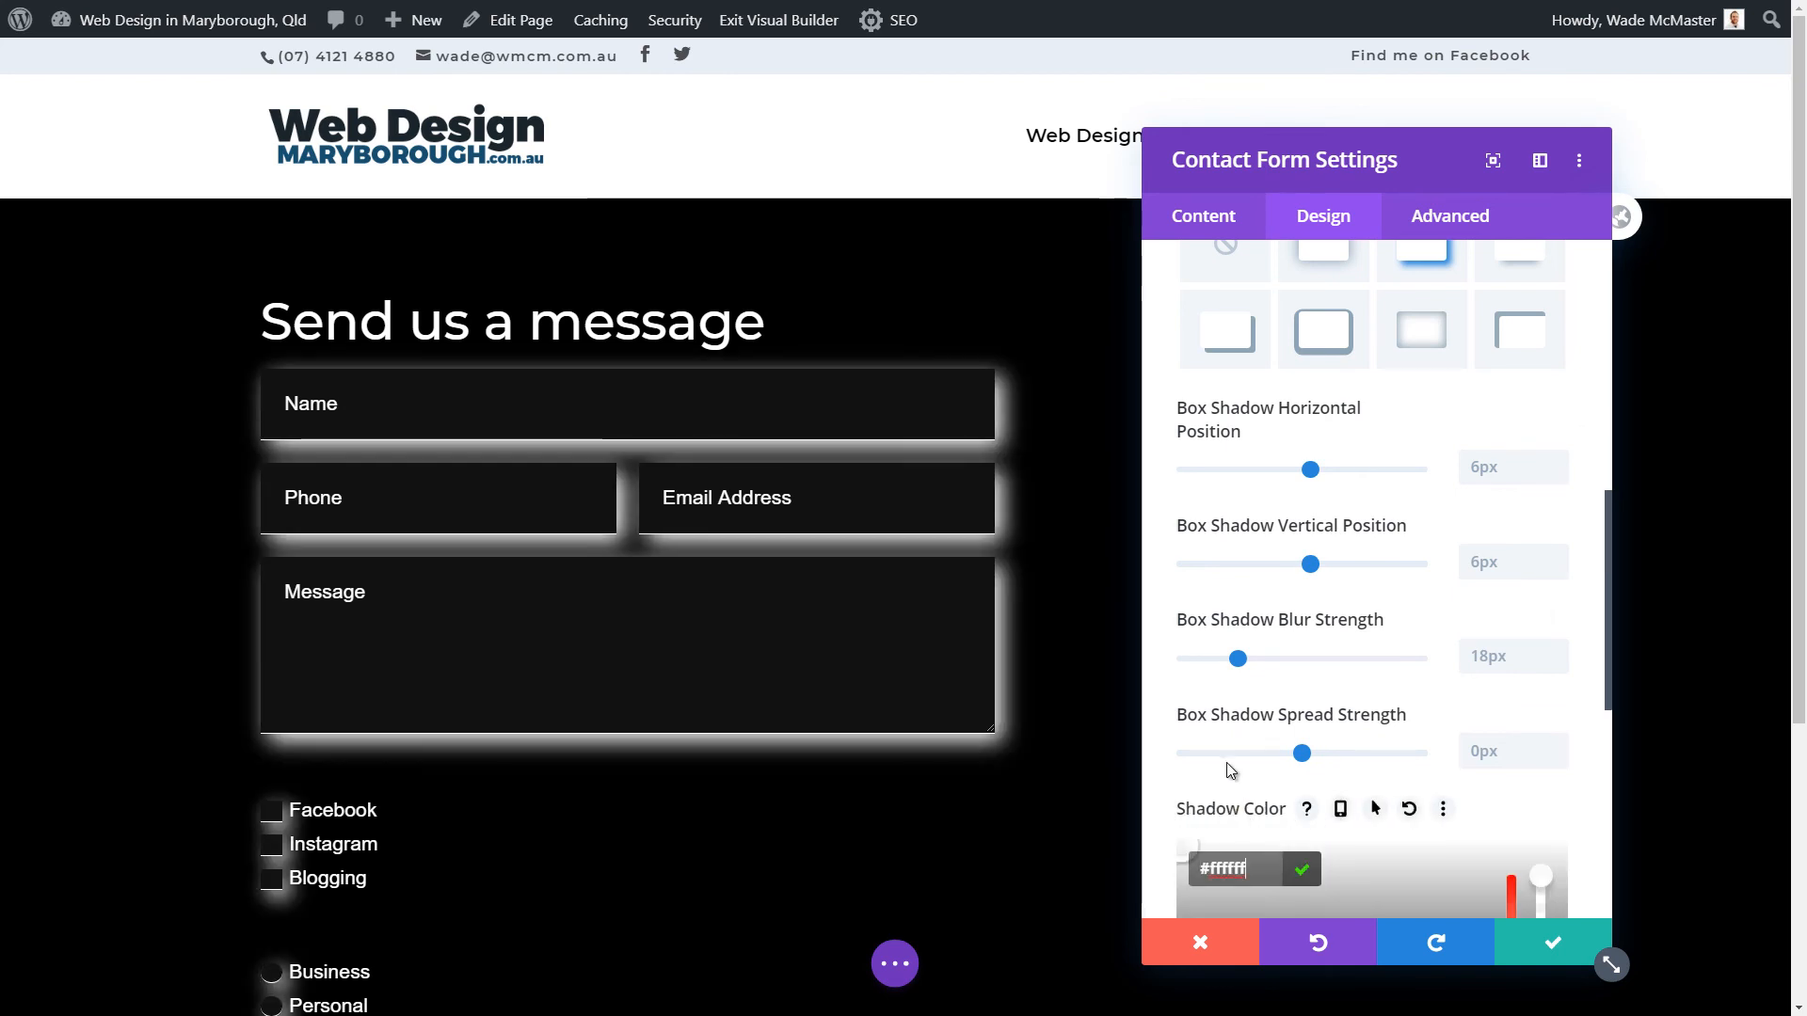
scroll(1305, 679, "down", 4)
mouse_move(1217, 617)
left_mouse_down()
mouse_move(1178, 621)
mouse_move(1169, 663)
left_mouse_up()
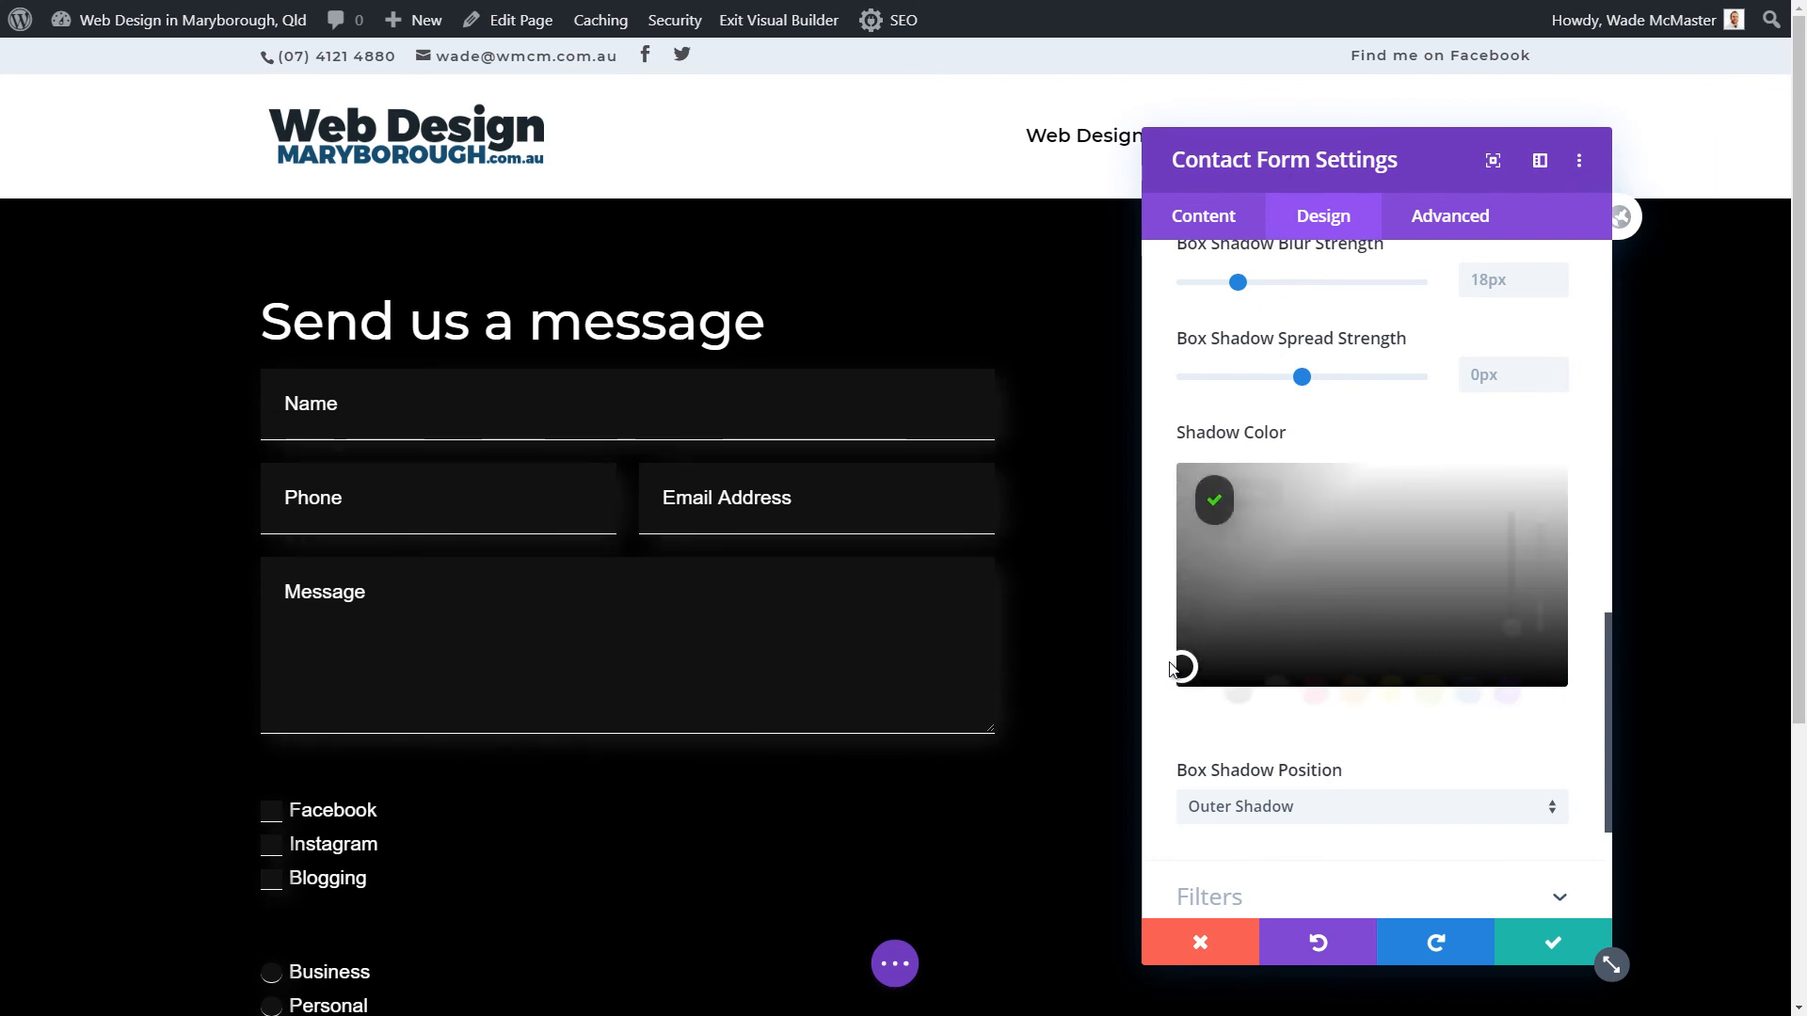
left_click(1164, 664)
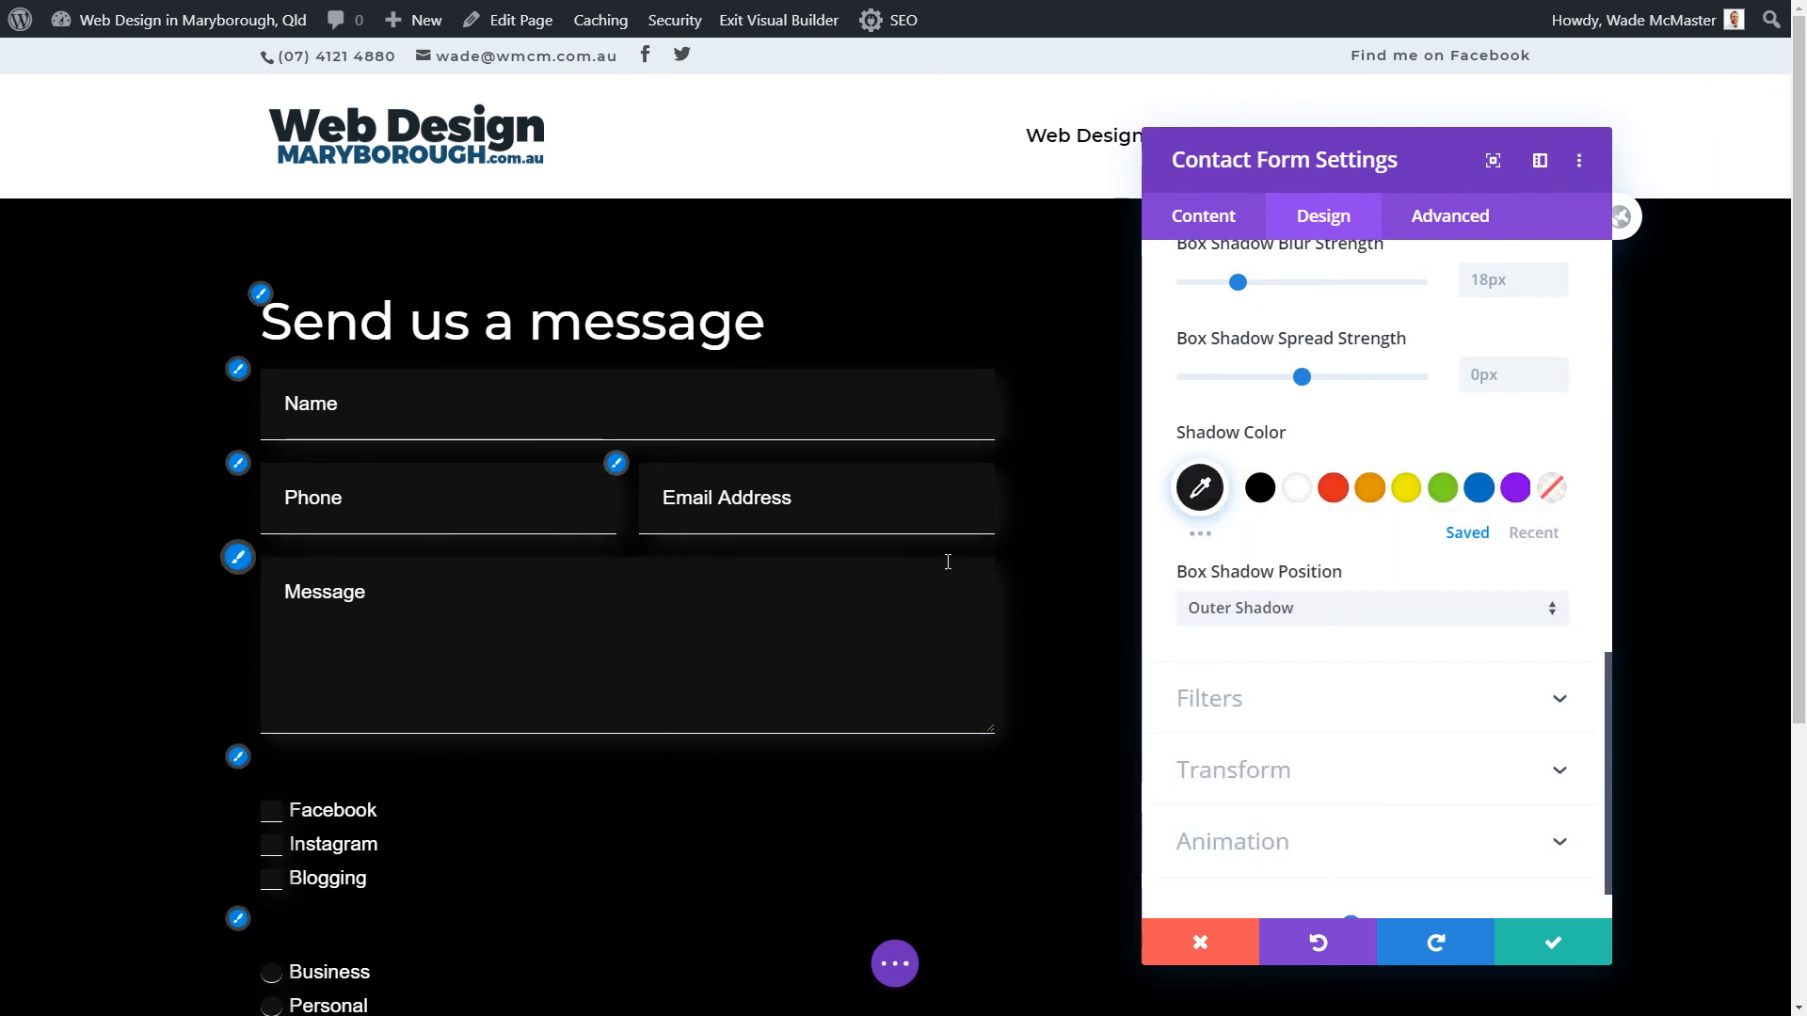
- Give the inputs a yellow top border 1px wide and check it down the whole form
scroll(1402, 773, "up", 8)
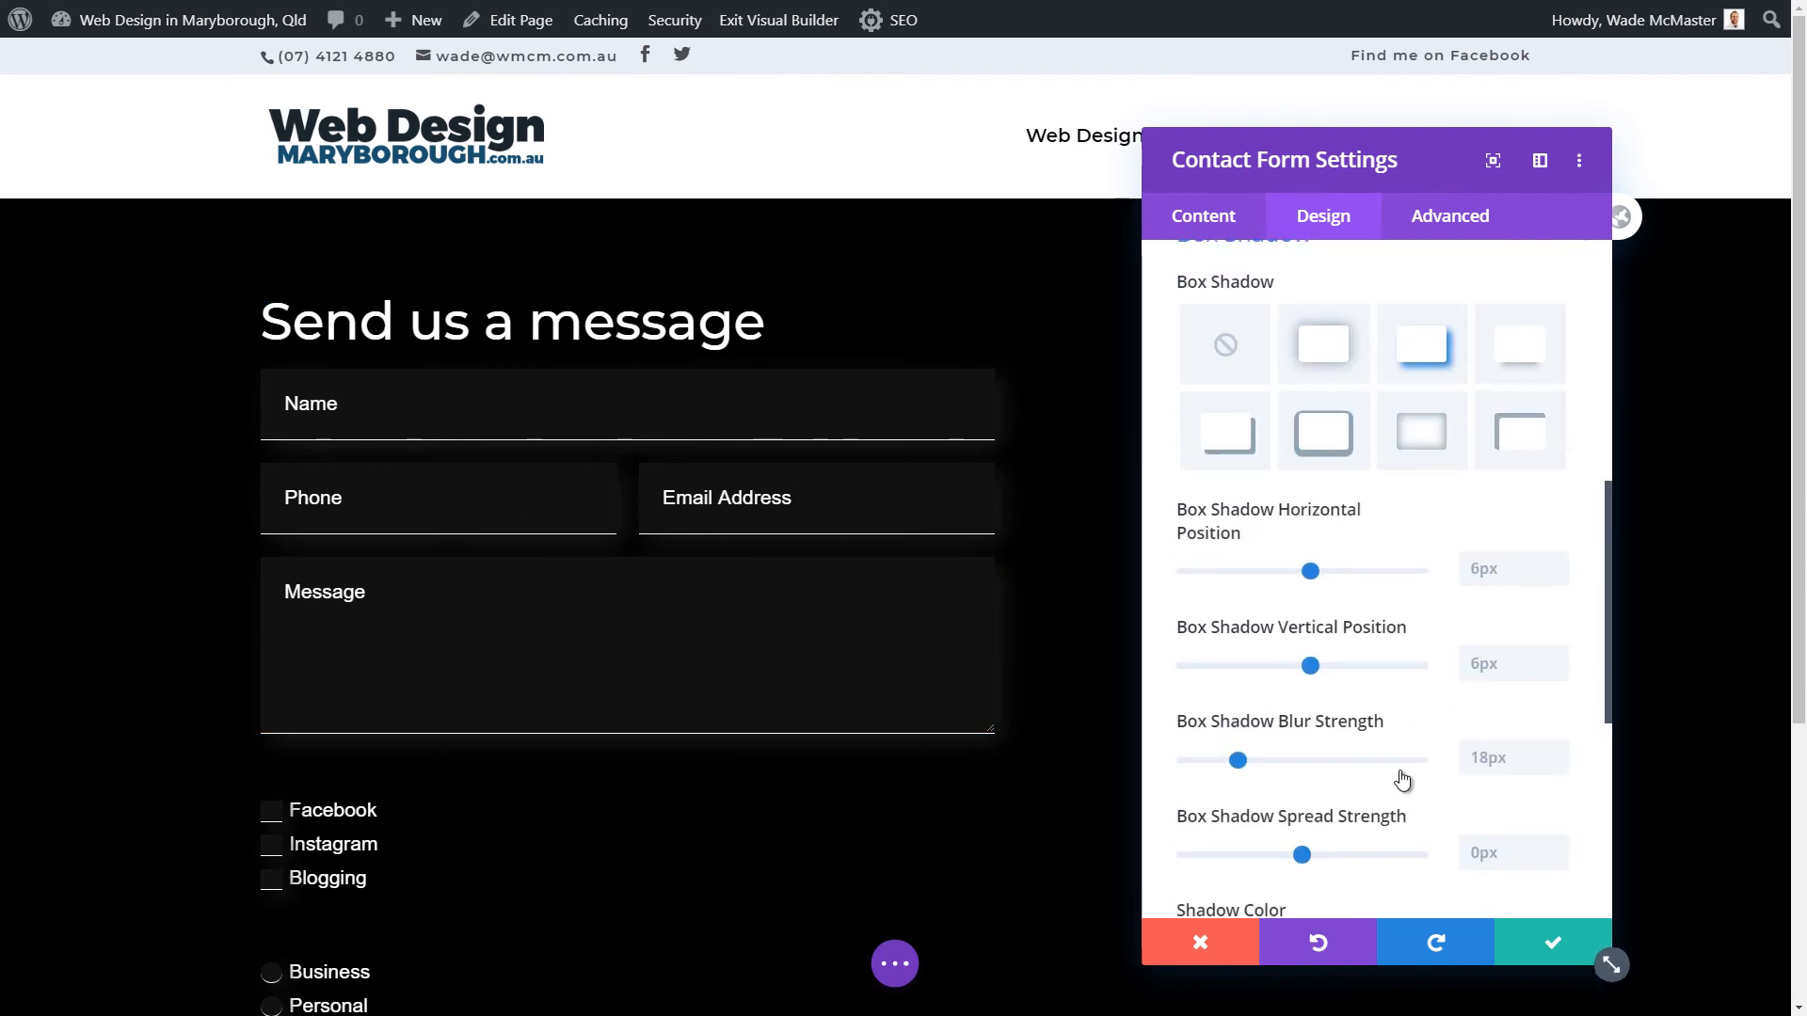
left_click(1313, 450)
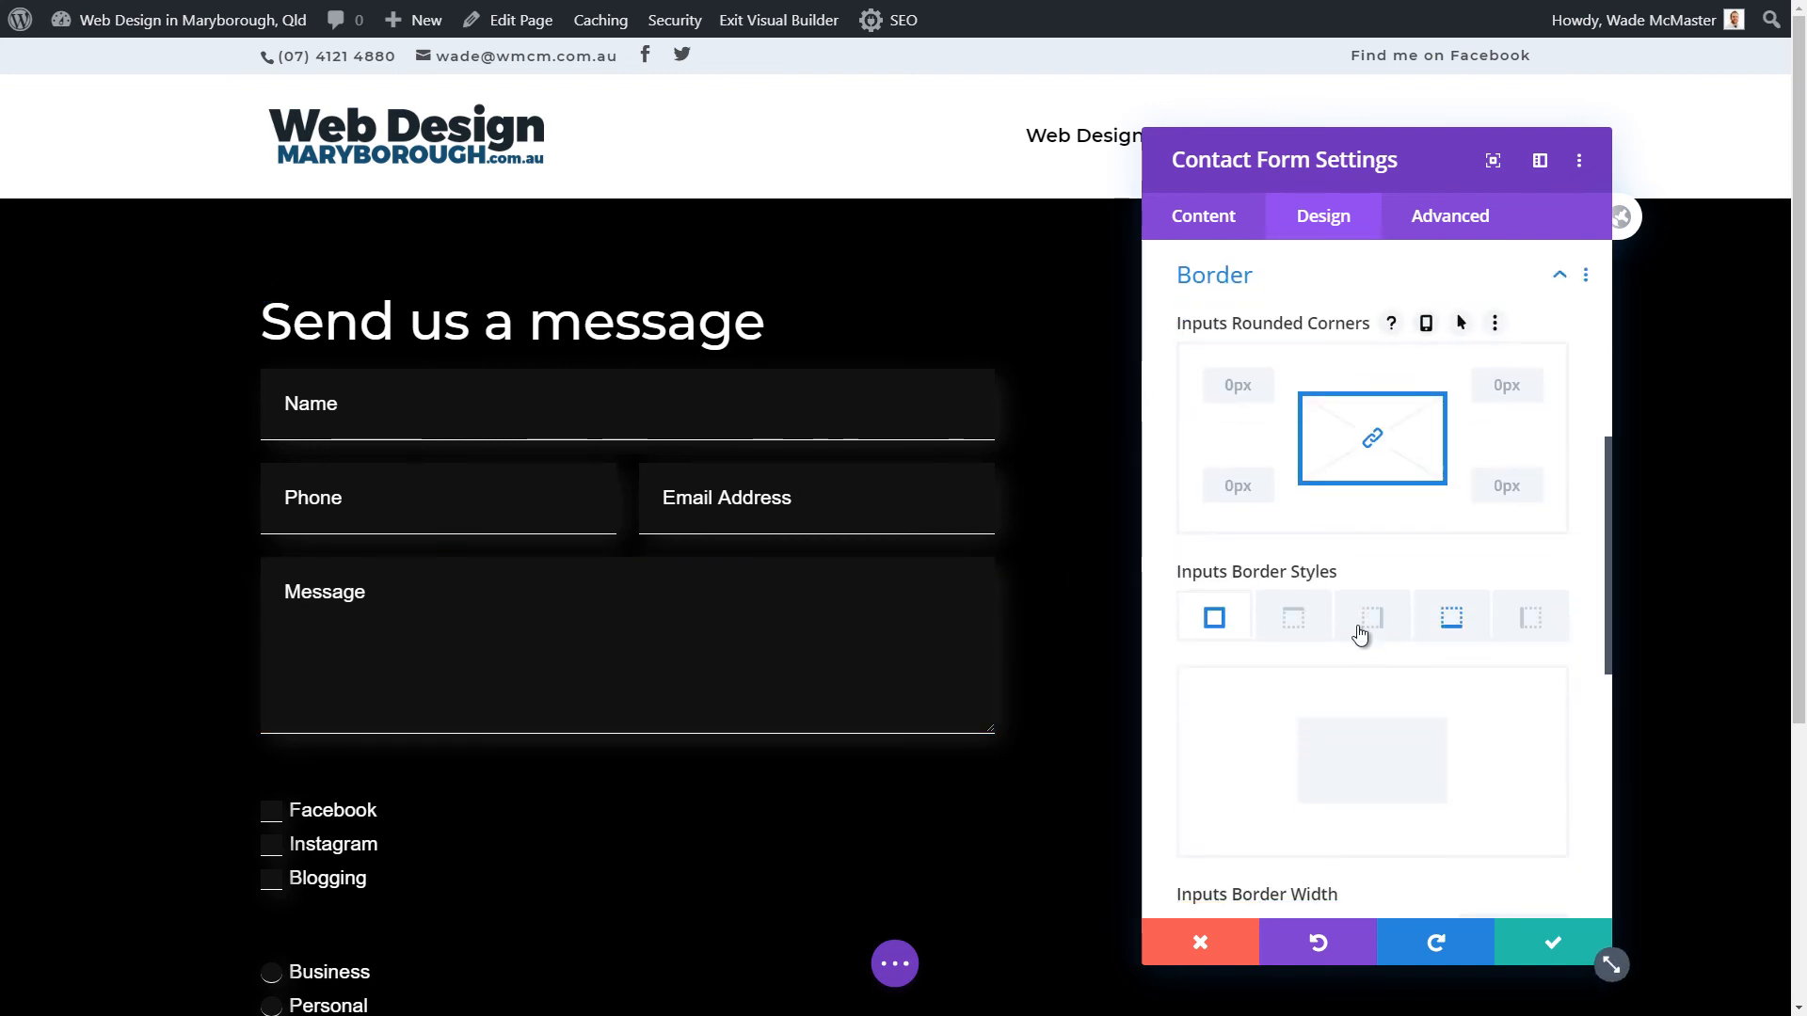
left_click(1295, 617)
scroll(1312, 483, "down", 3)
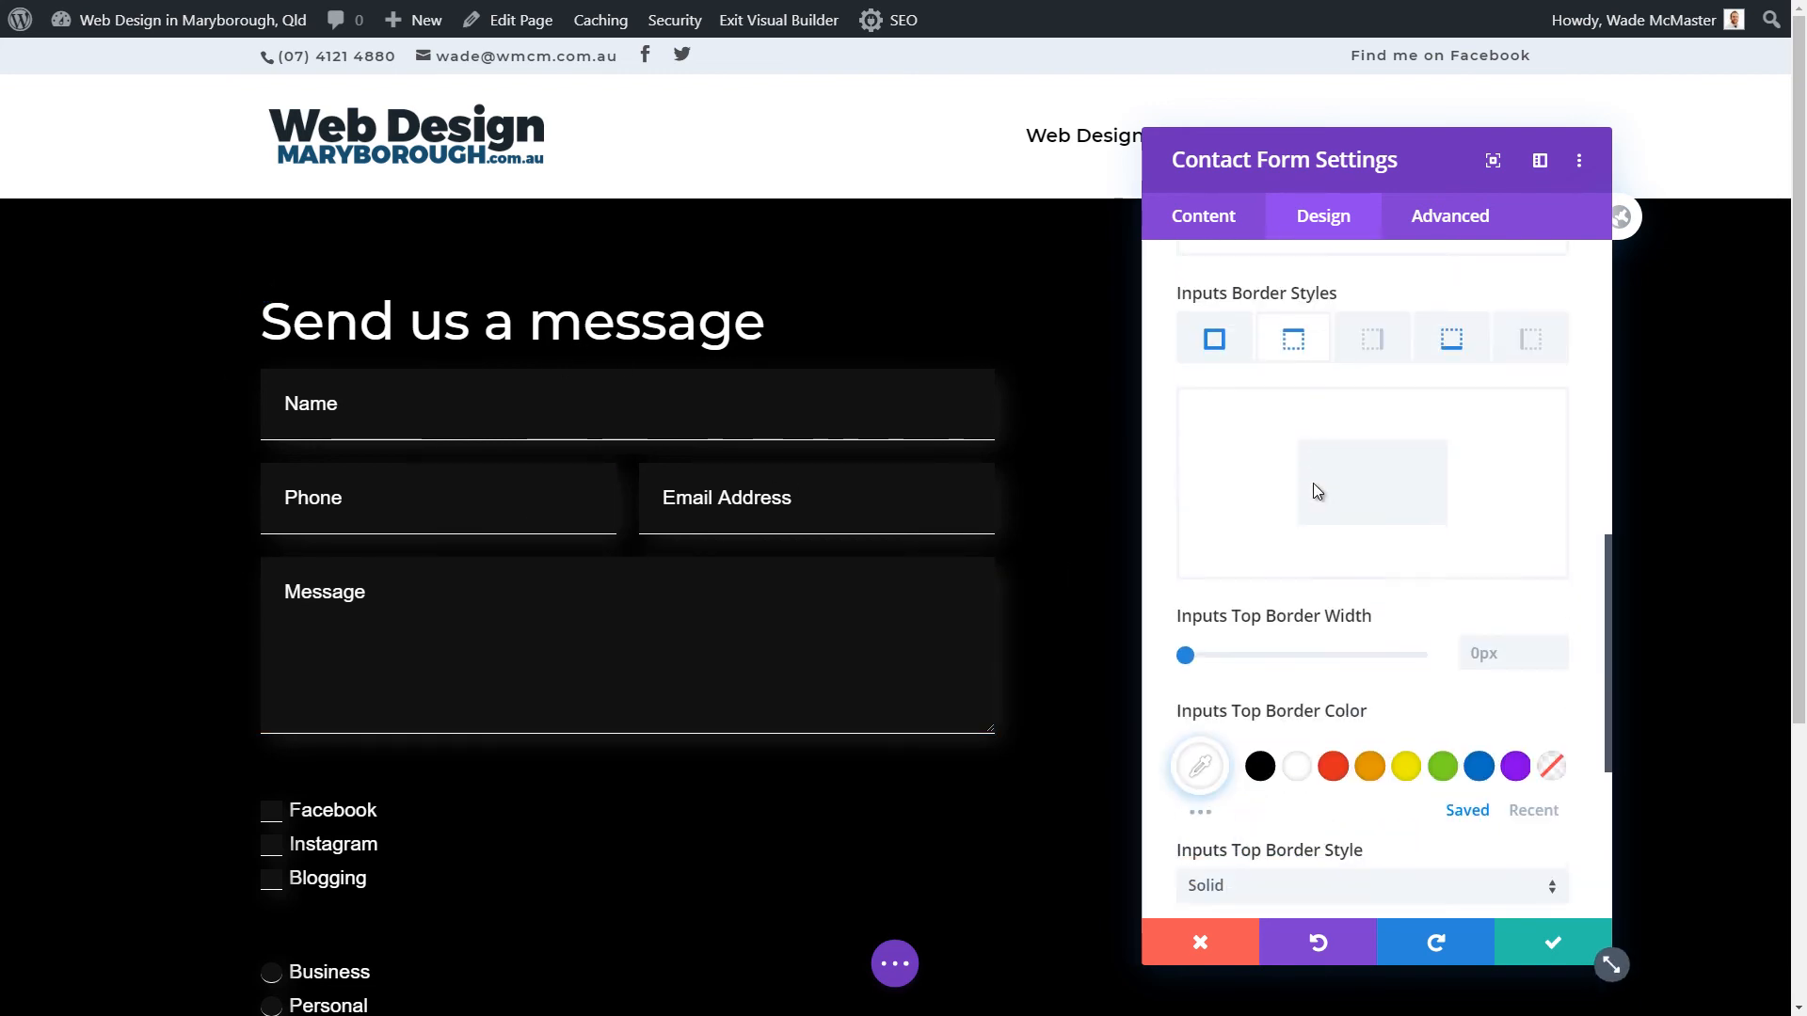
left_click(1405, 765)
left_click_drag(1185, 652, 1190, 652)
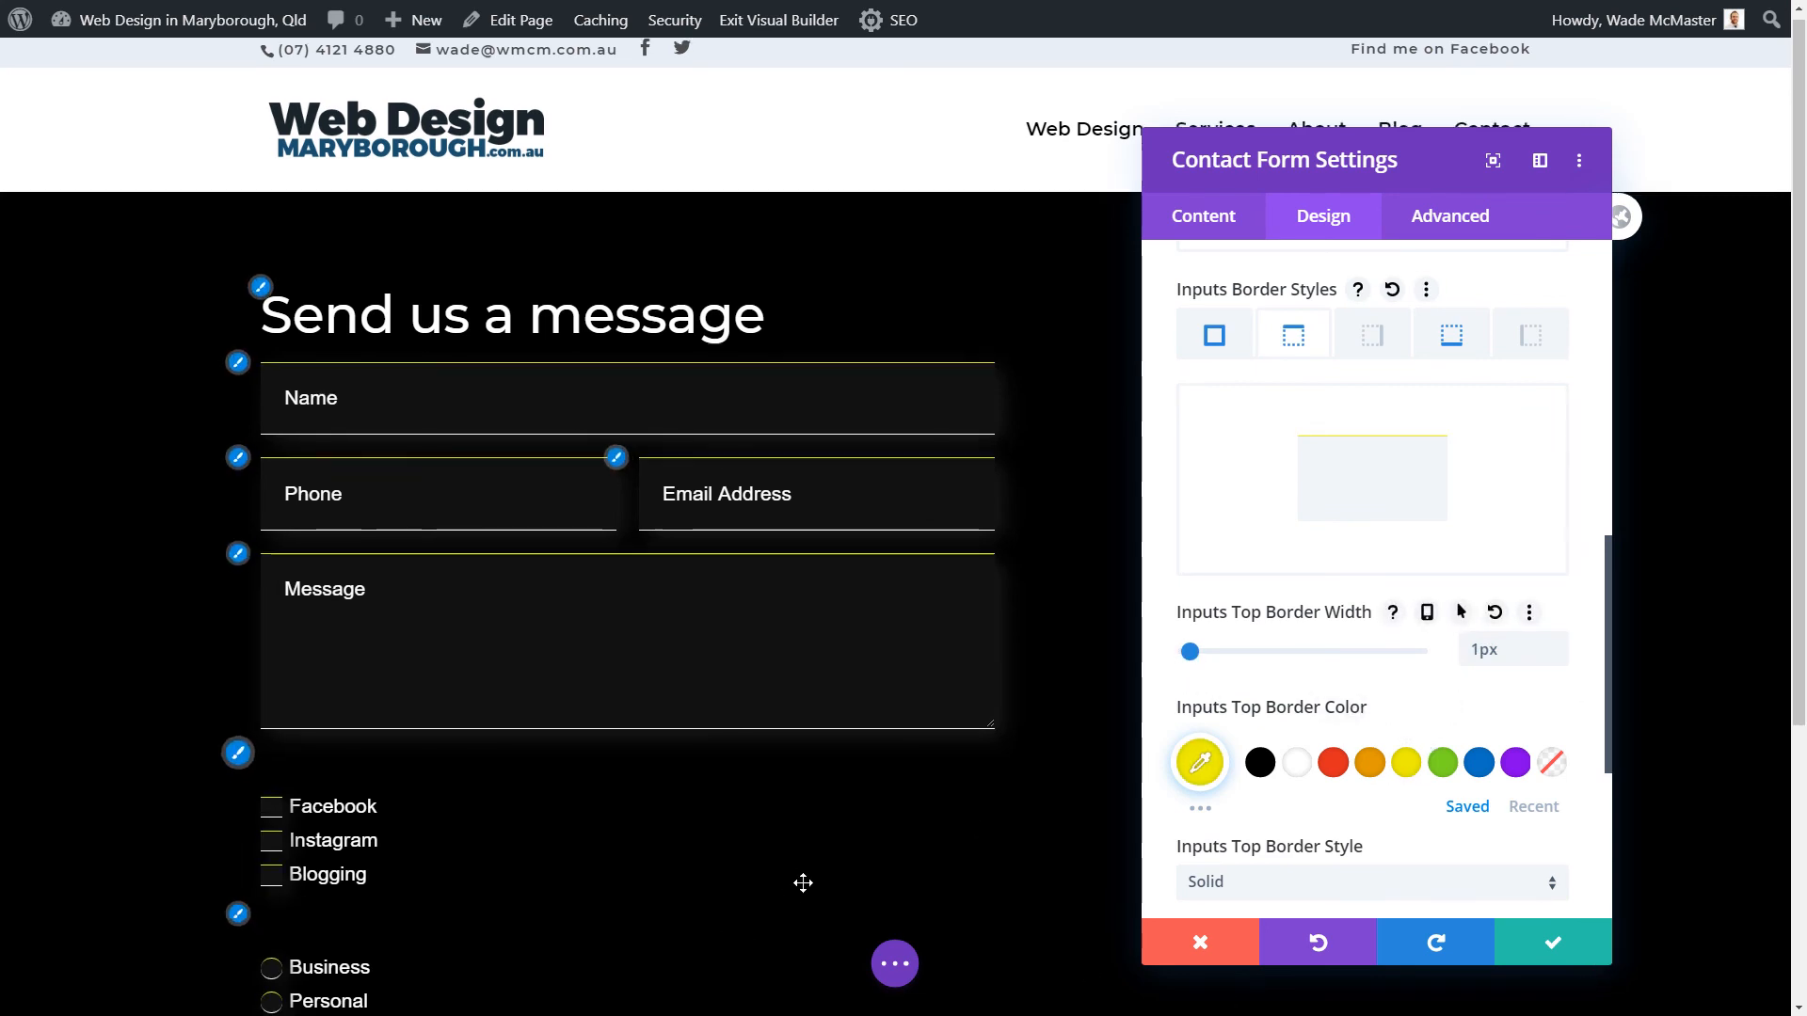
scroll(803, 882, "down", 2)
scroll(847, 739, "down", 2)
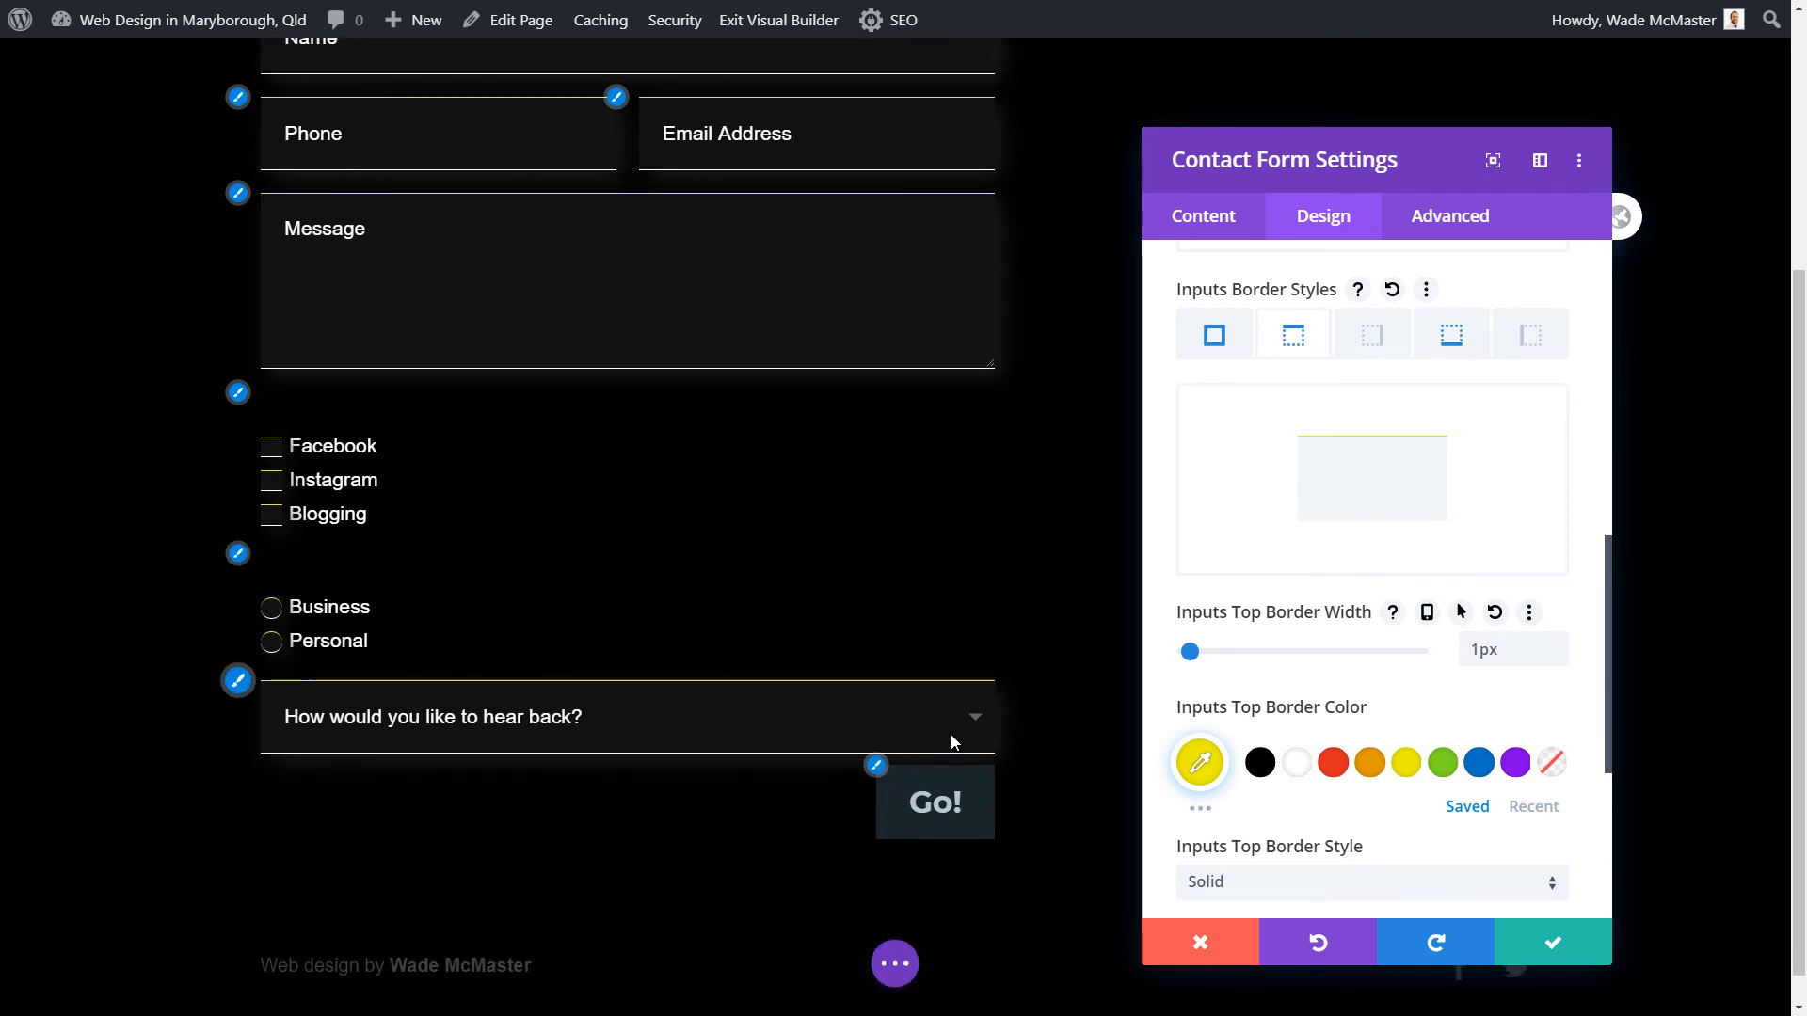
scroll(940, 724, "up", 4)
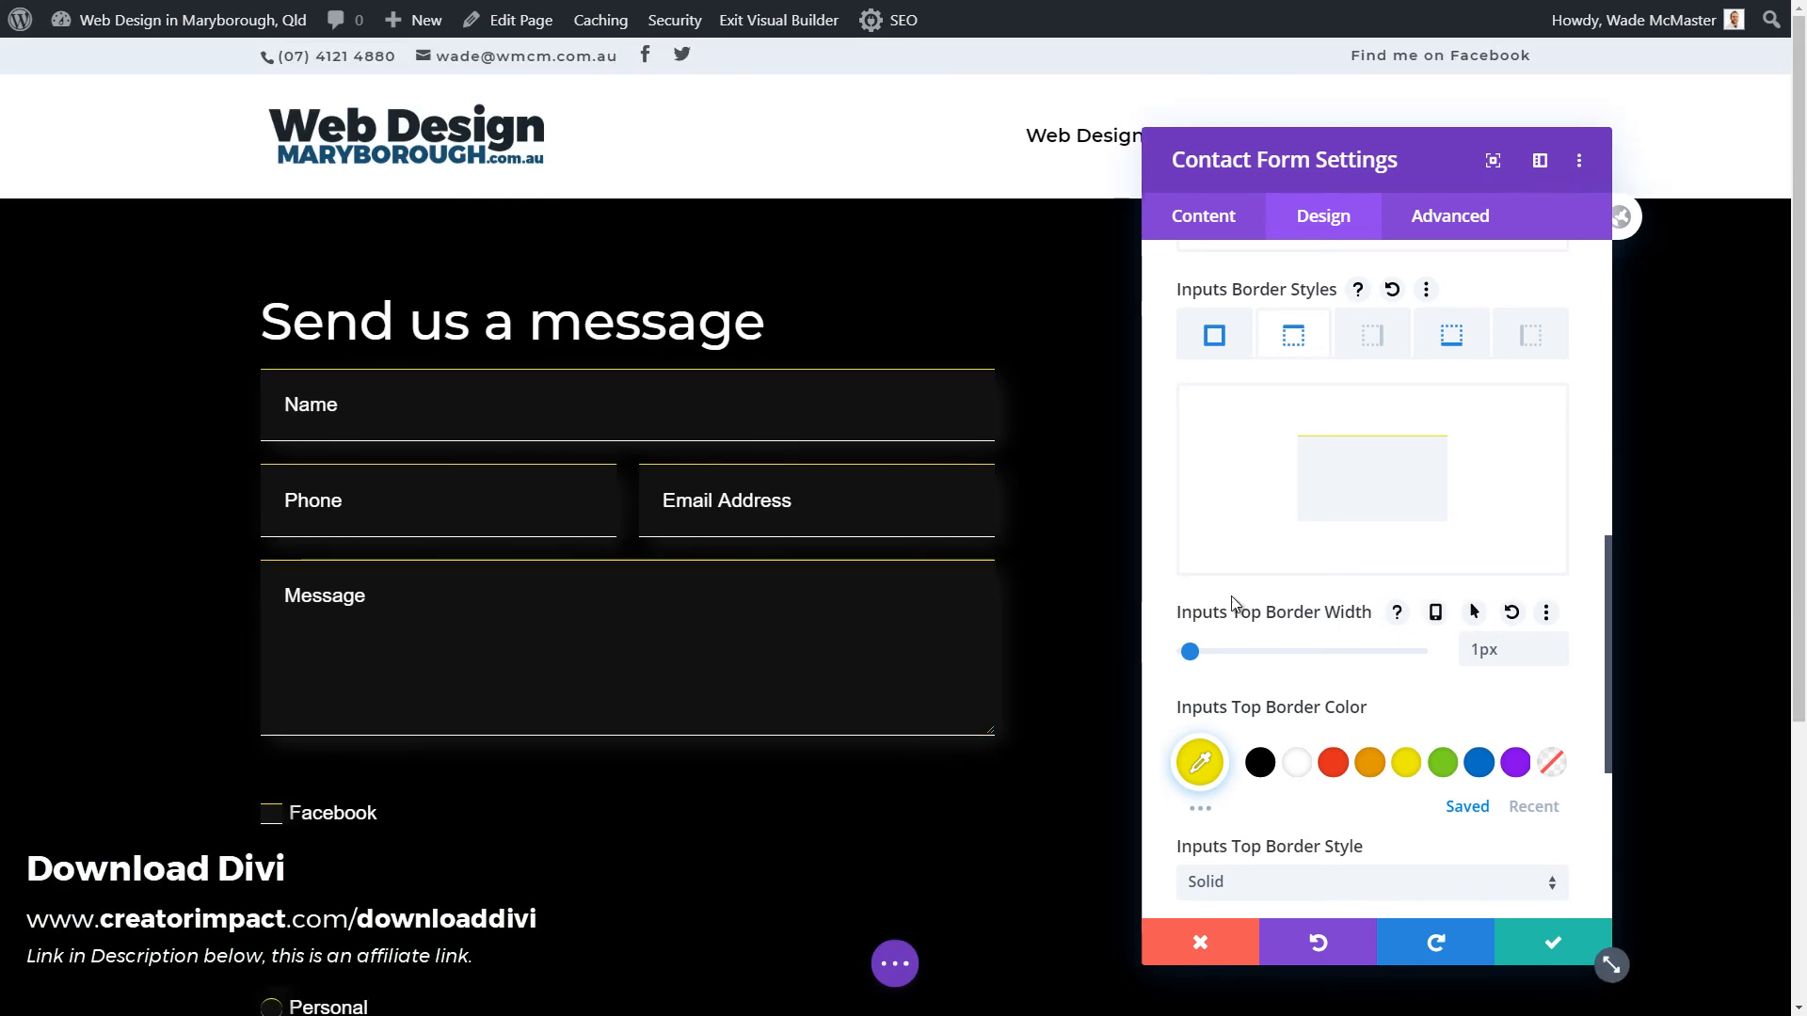
- Use custom styles for the form's submit button and set its text color to white (#ffffff)
scroll(1327, 596, "down", 4)
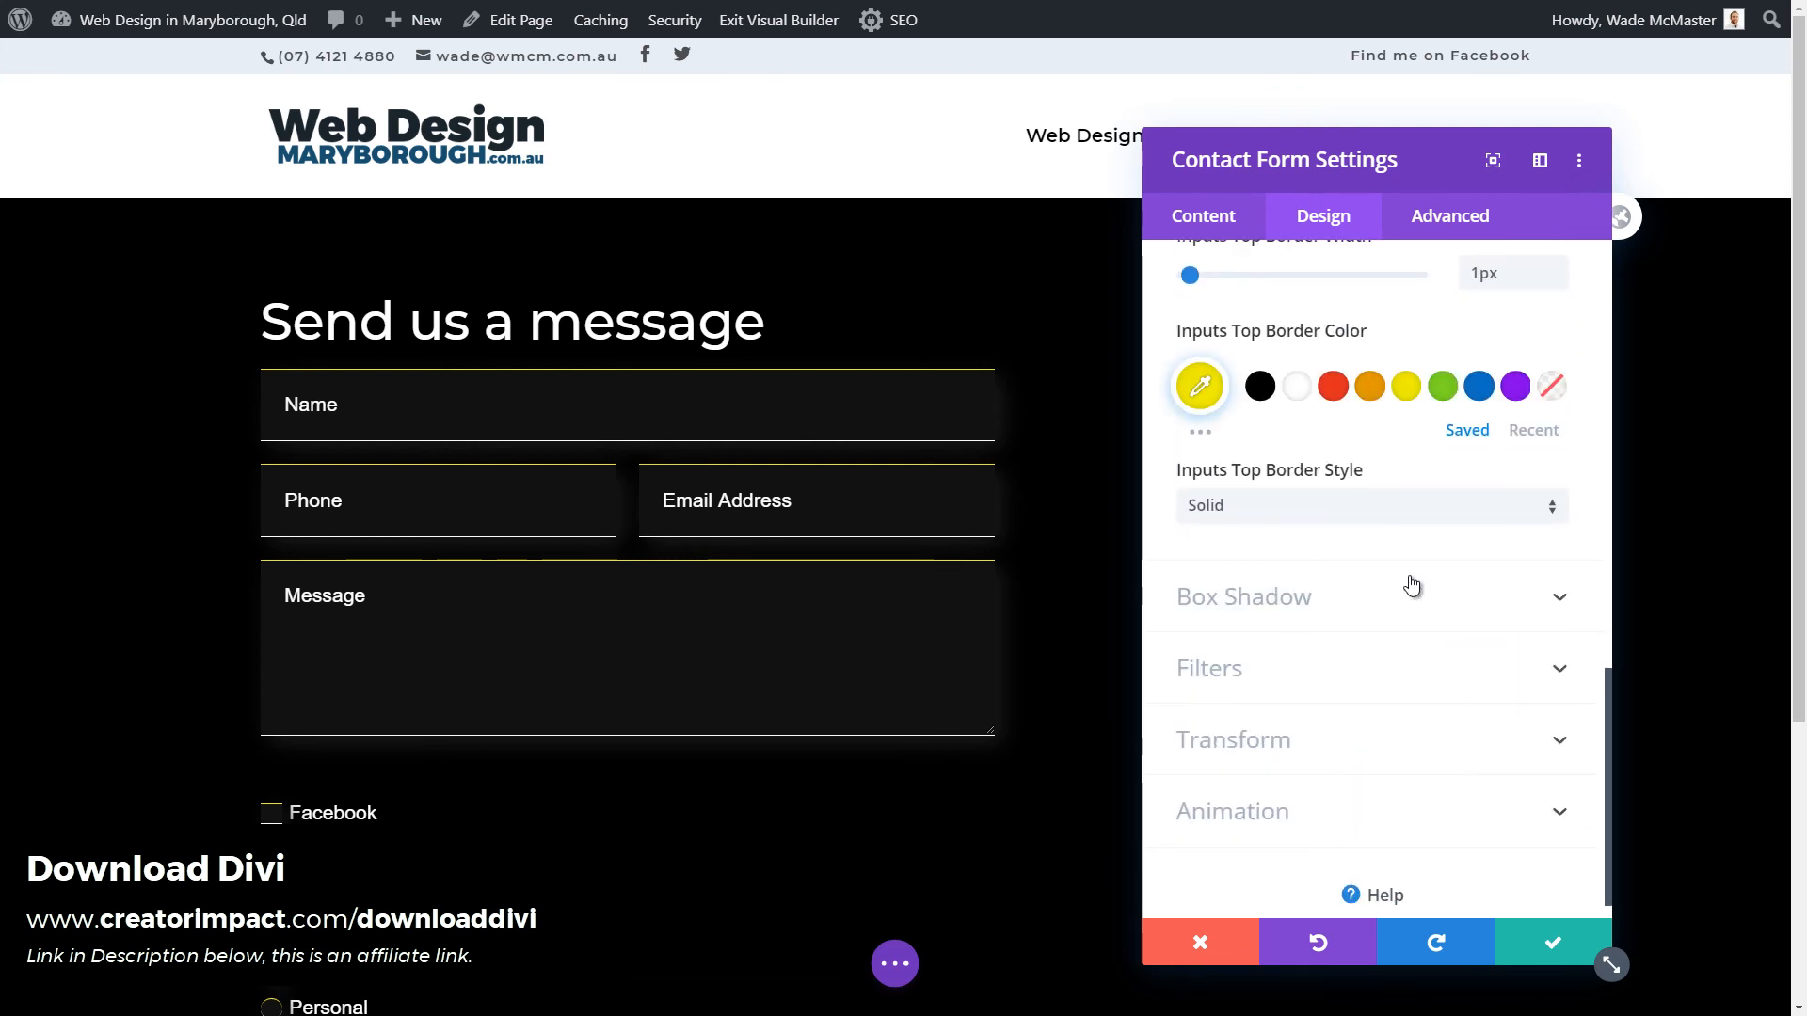
left_click_drag(1607, 684, 1598, 498)
scroll(1512, 517, "up", 6)
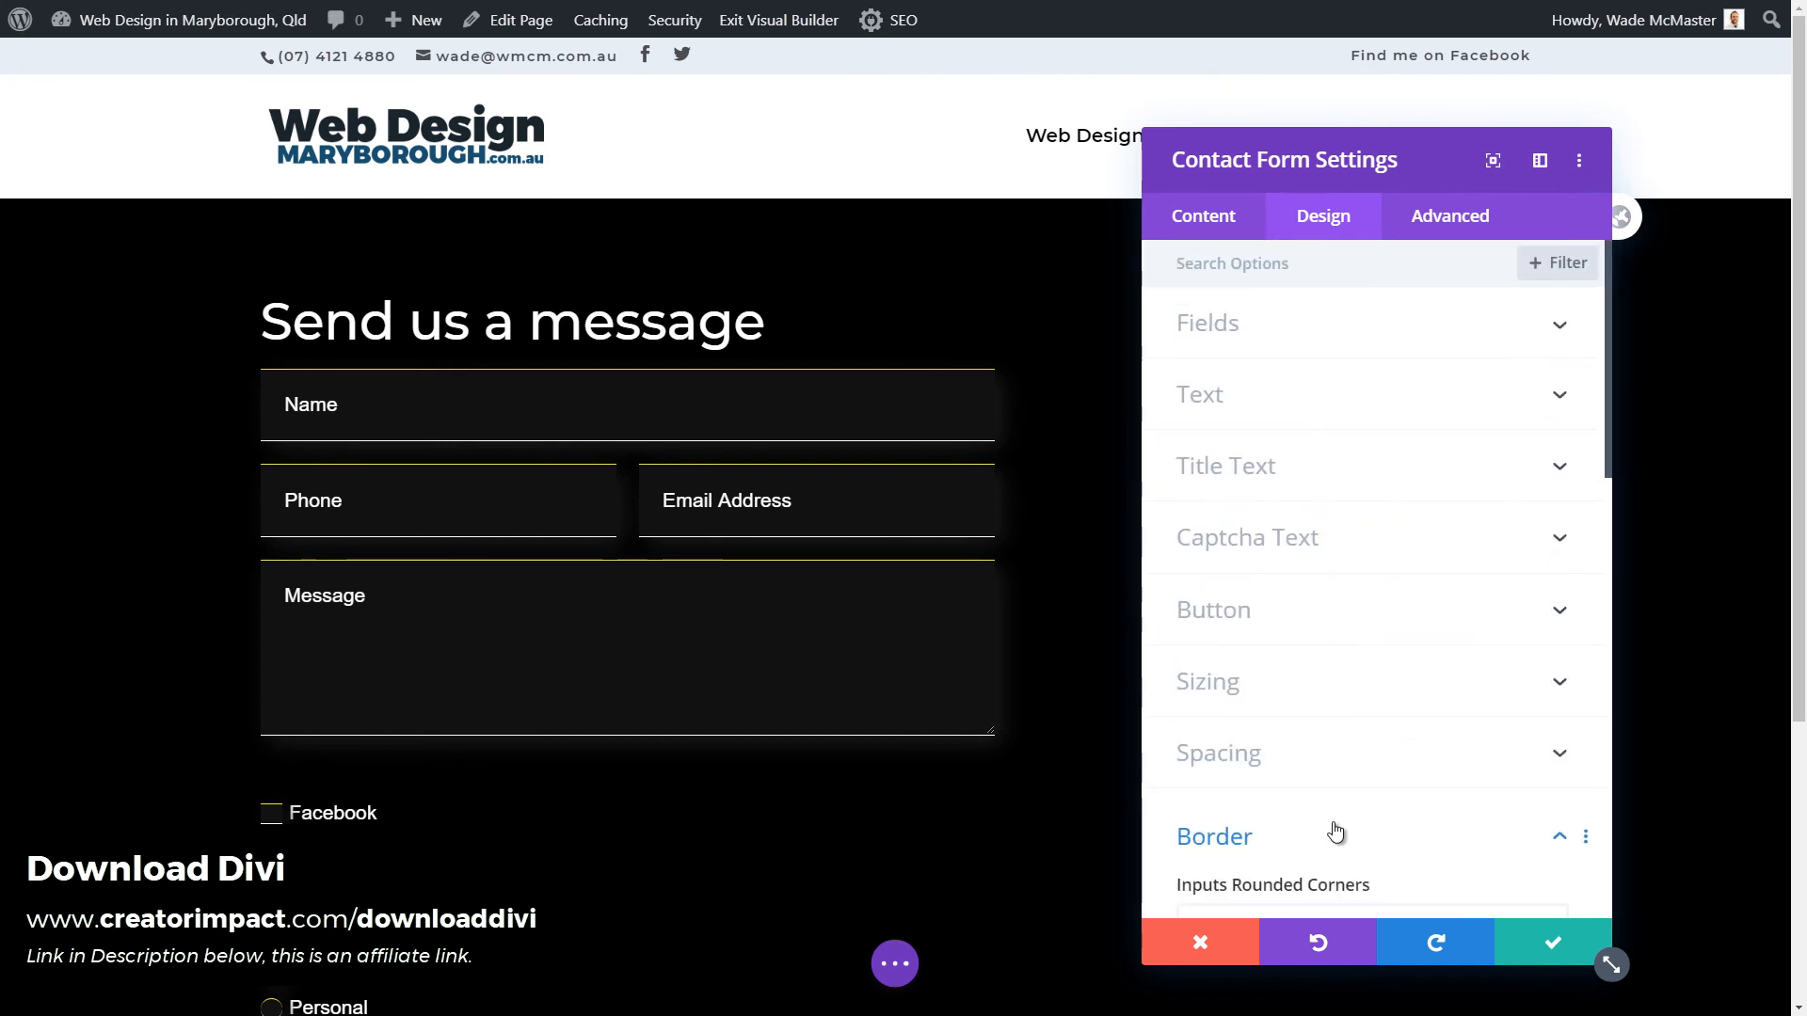
left_click(1358, 847)
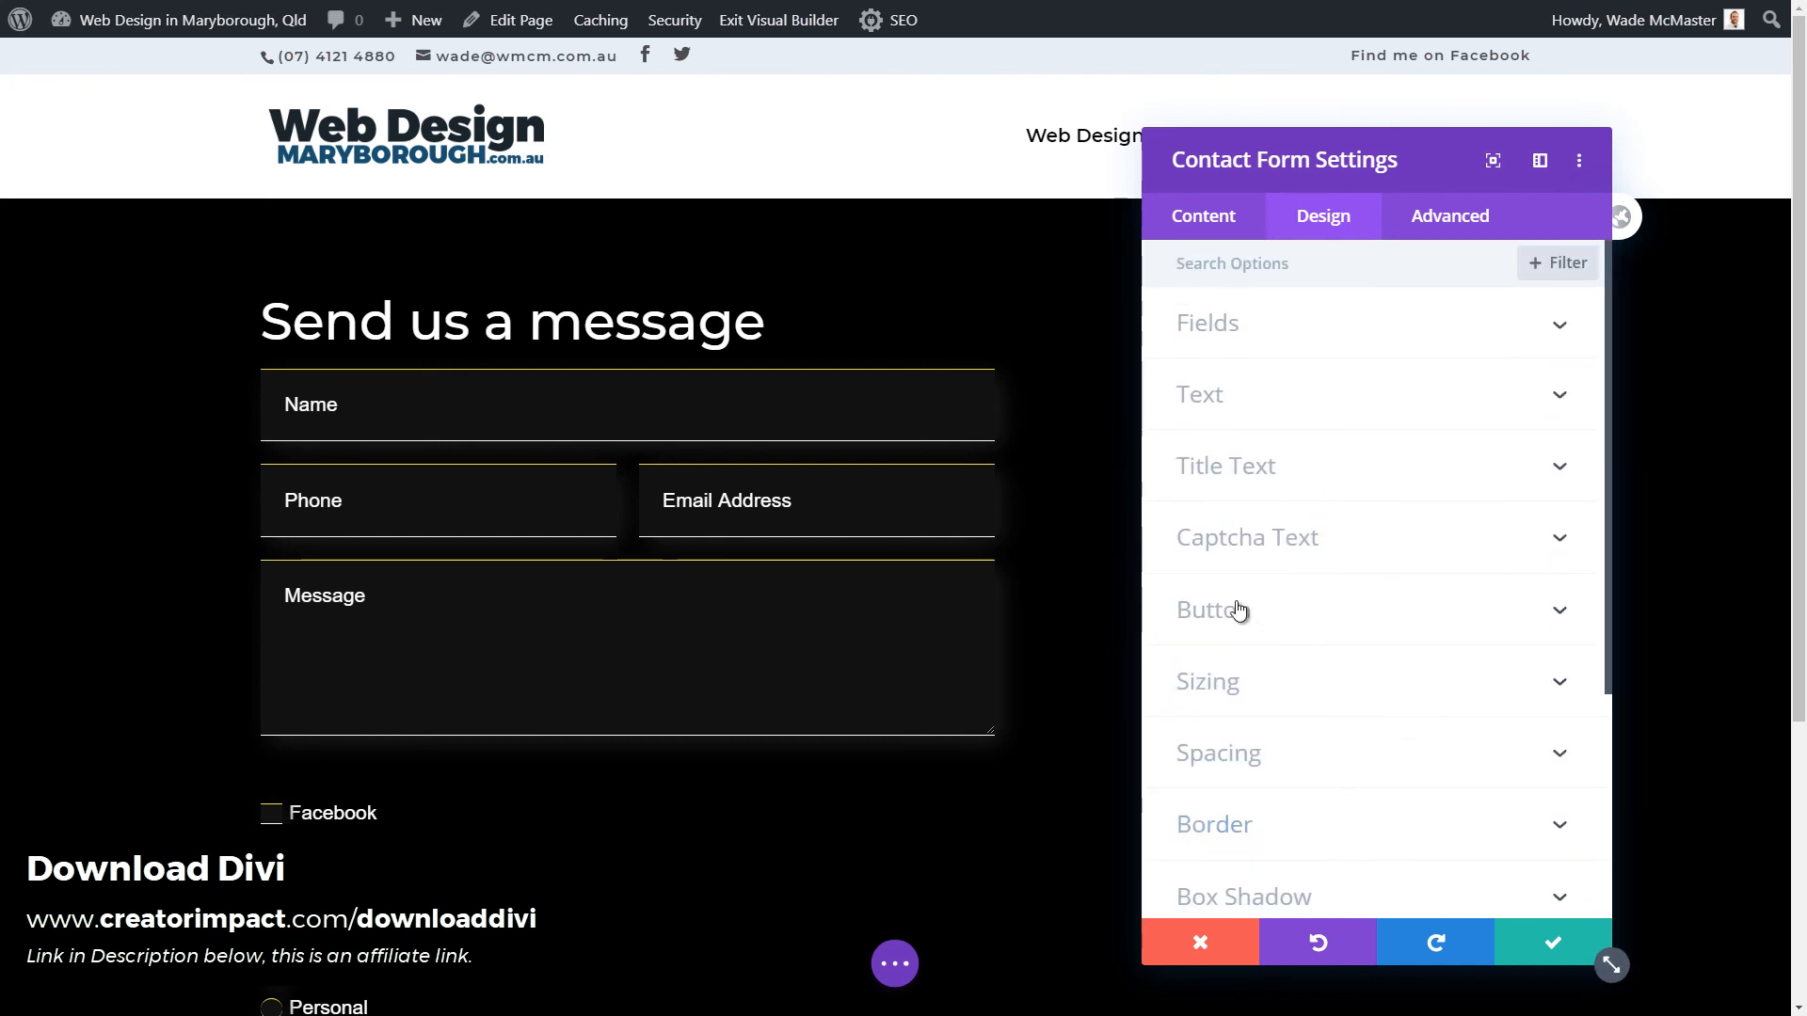
scroll(1025, 624, "down", 4)
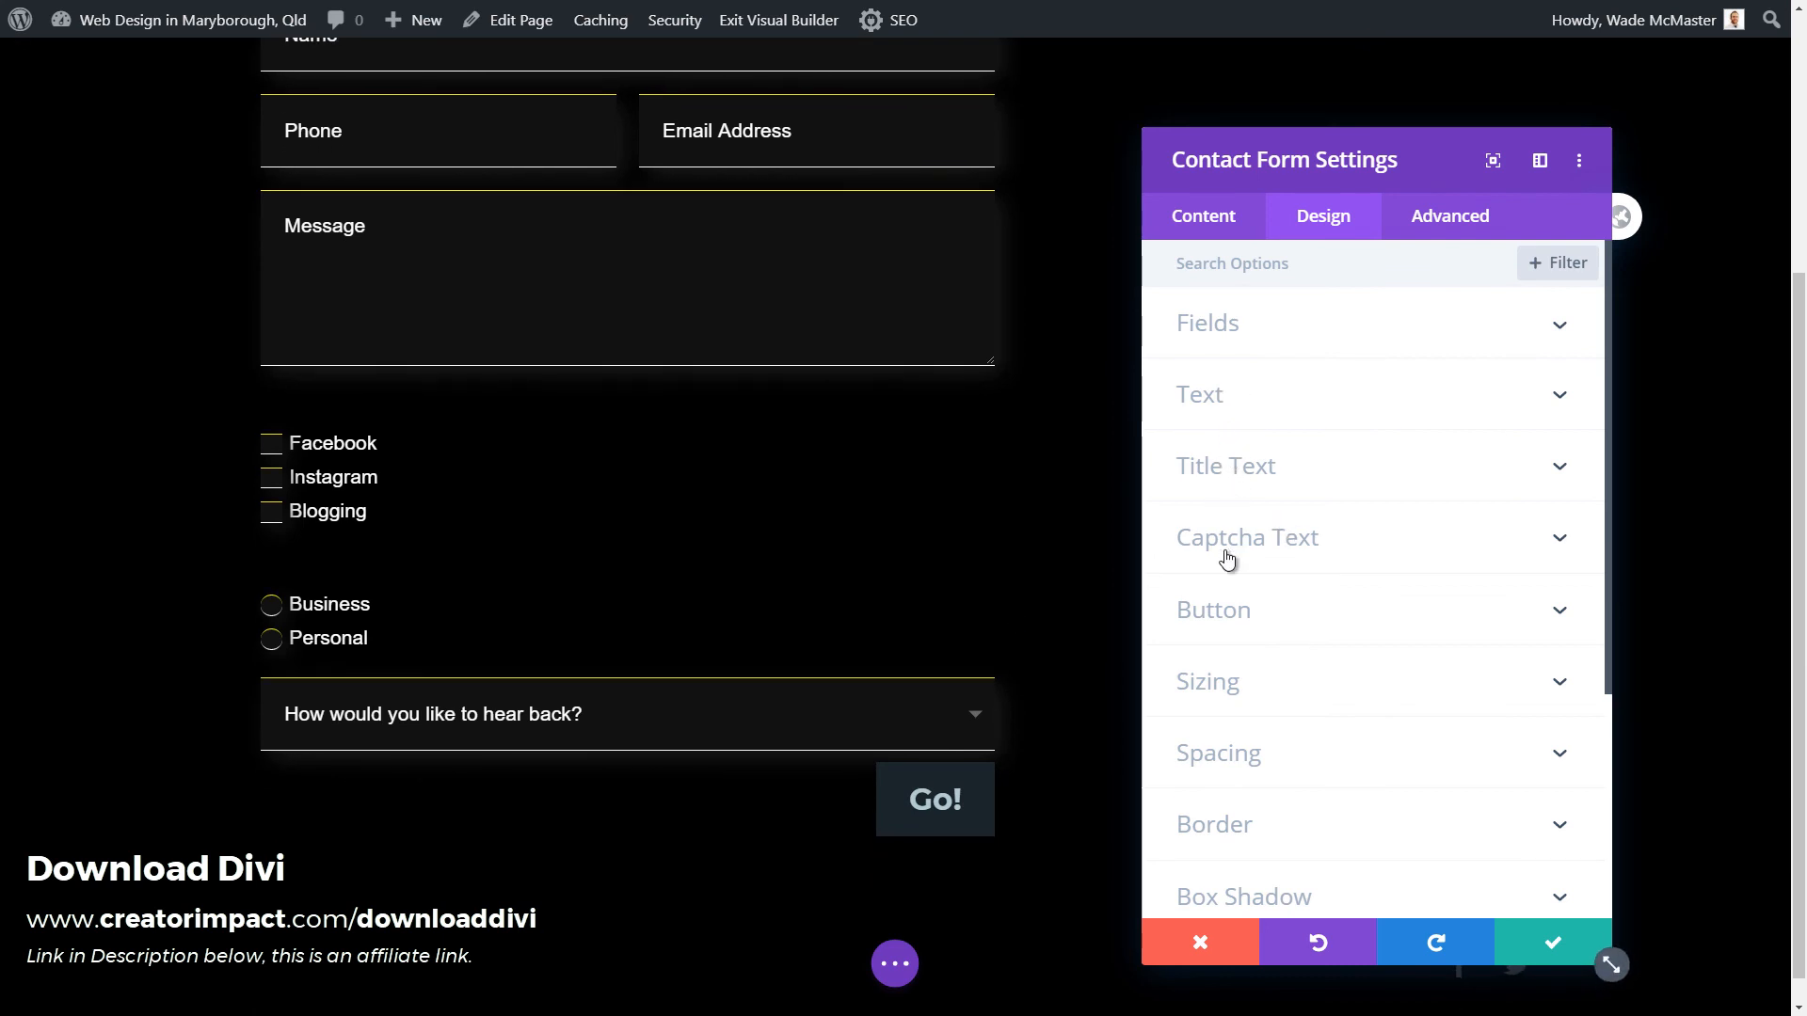
left_click(1214, 610)
left_click(1223, 363)
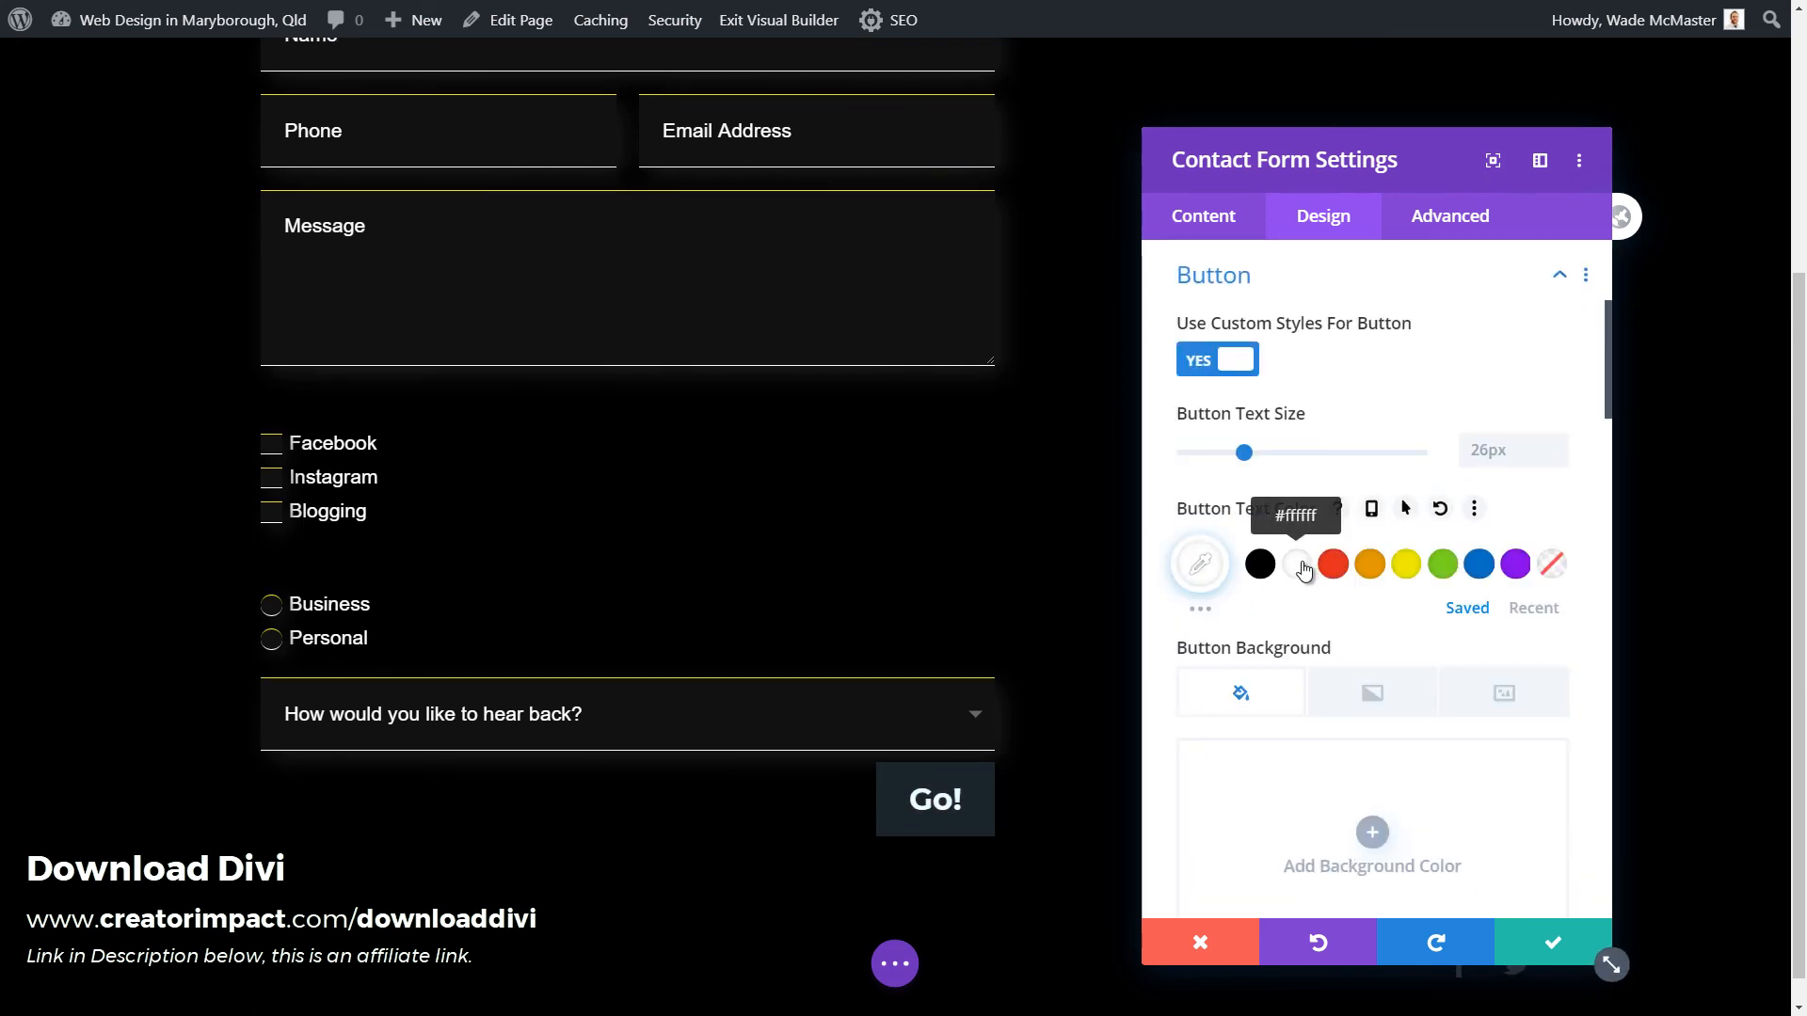
- Try yellow (#edf000) as the submit button's background color, then set it to red
scroll(1265, 592, "down", 4)
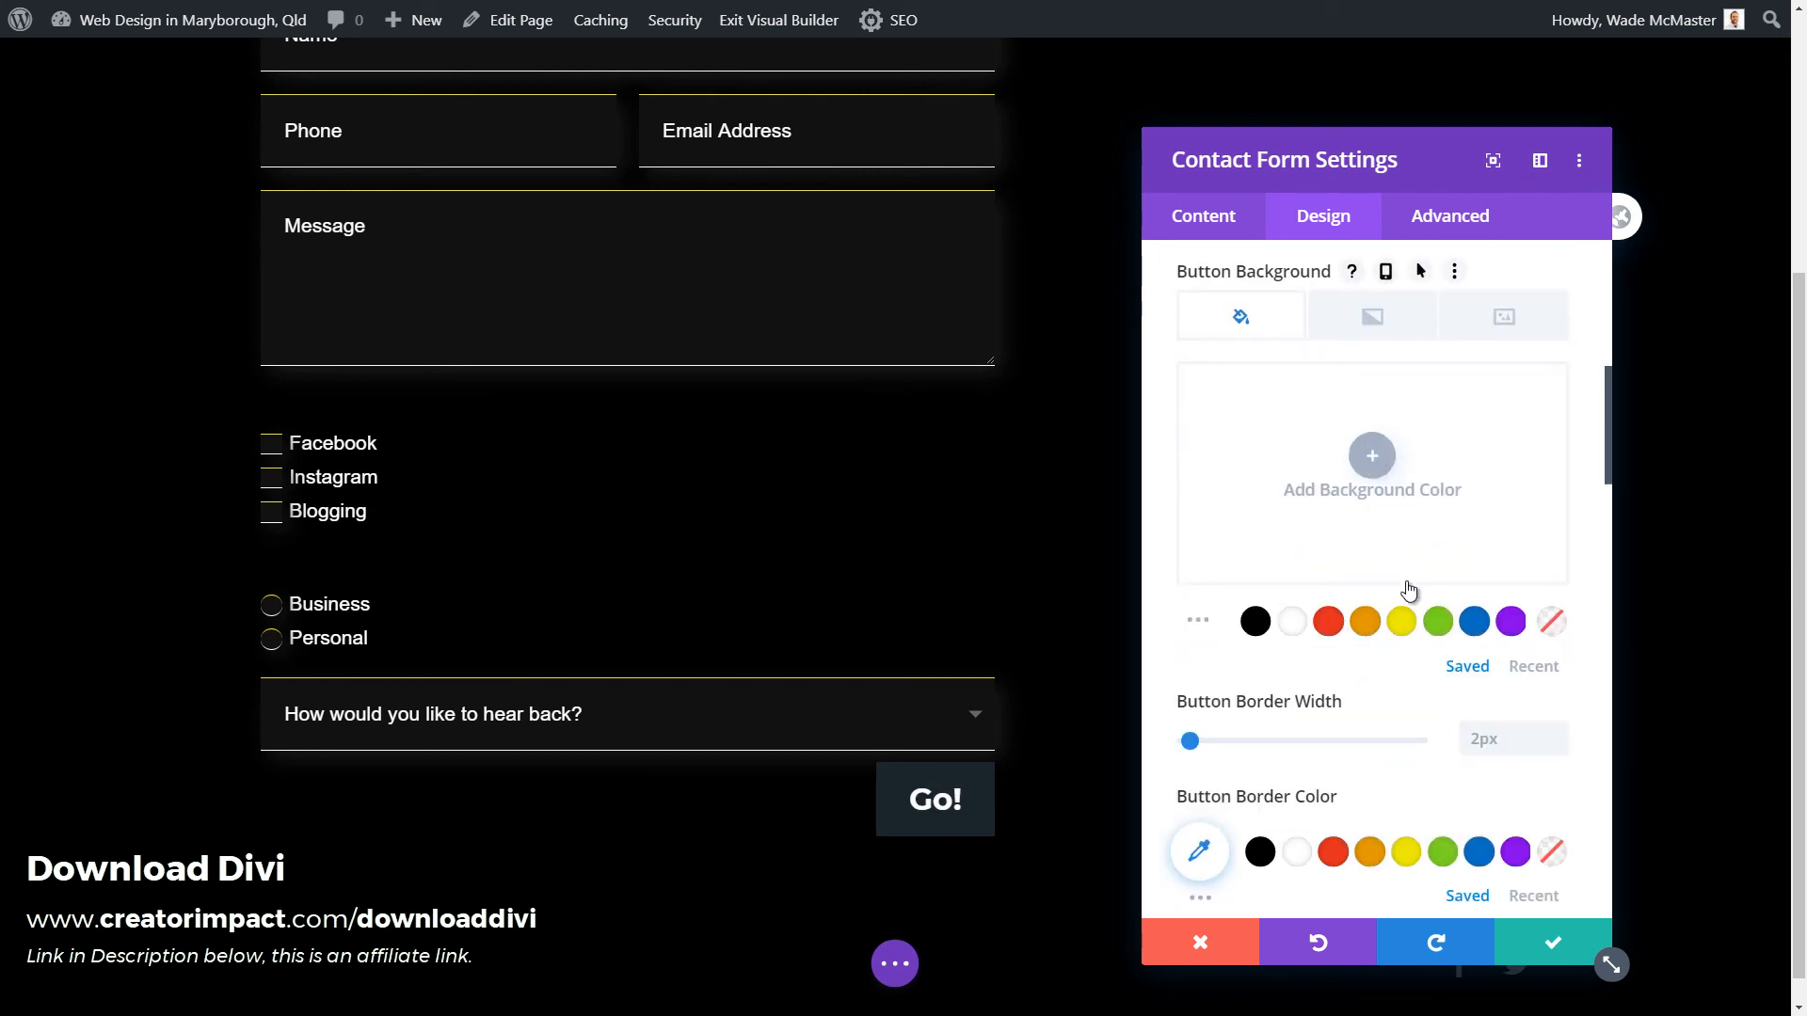
left_click(1402, 623)
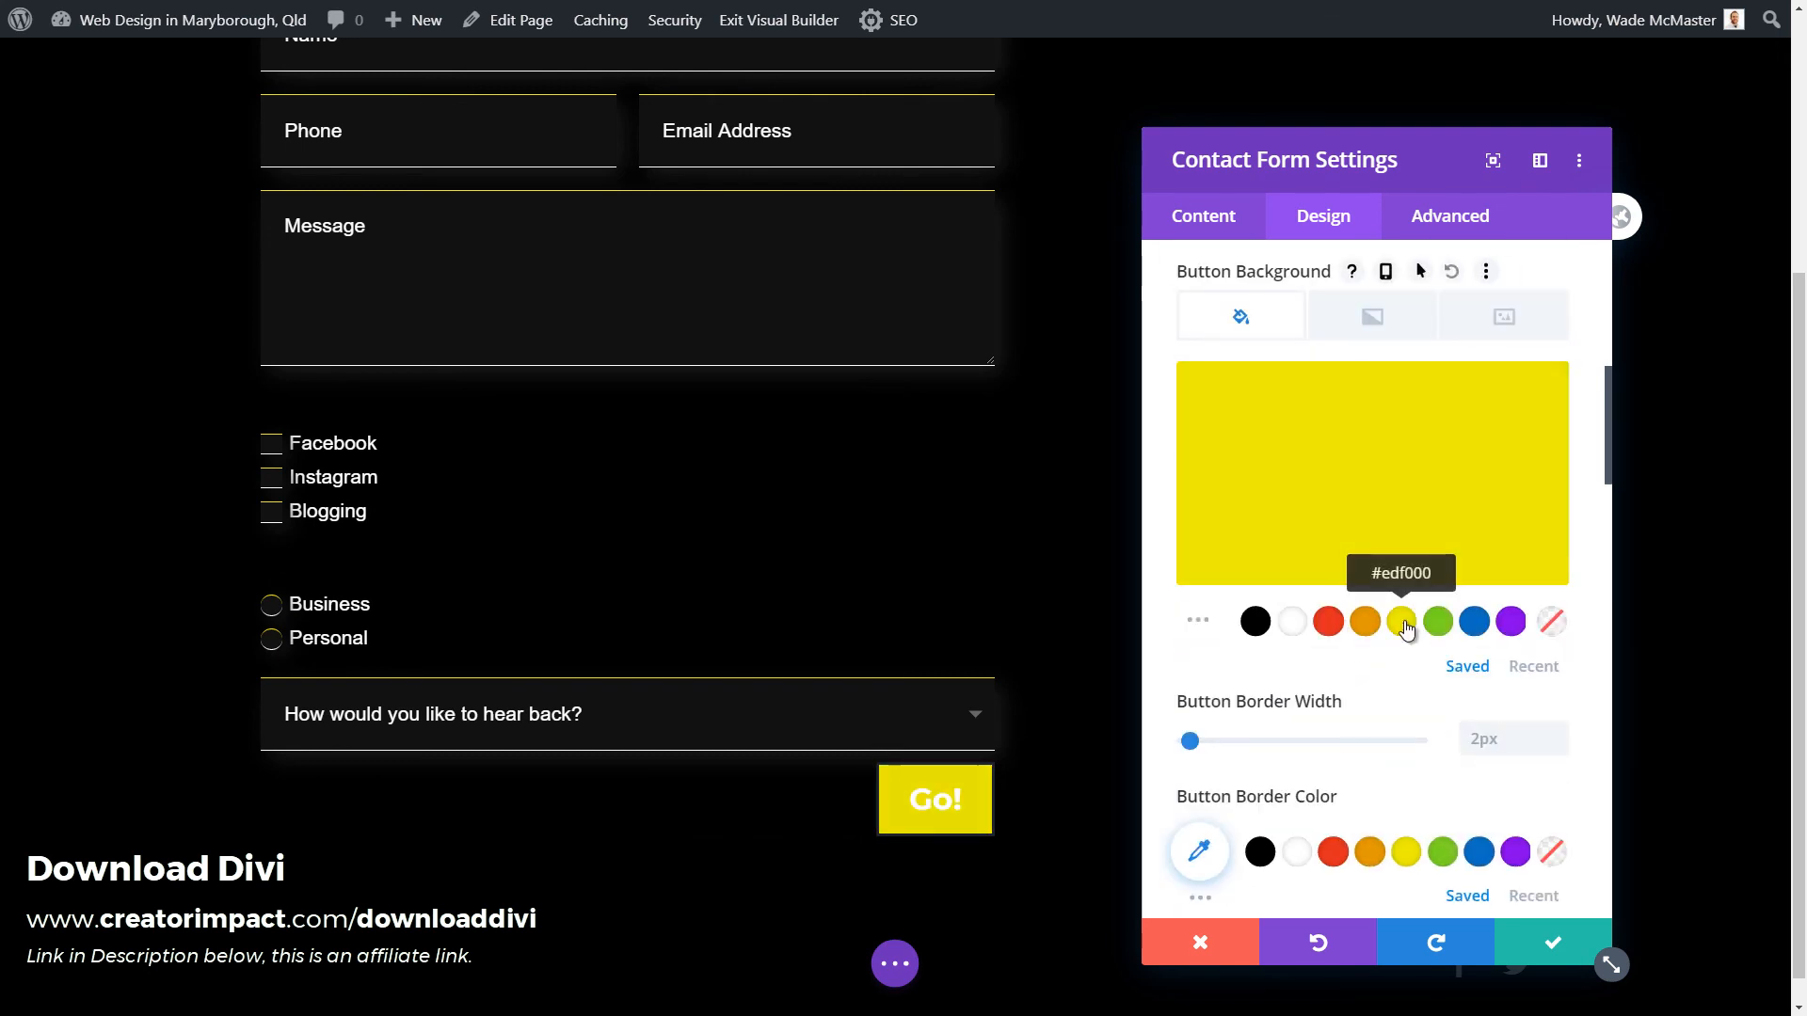
left_click(1378, 534)
left_click(1328, 621)
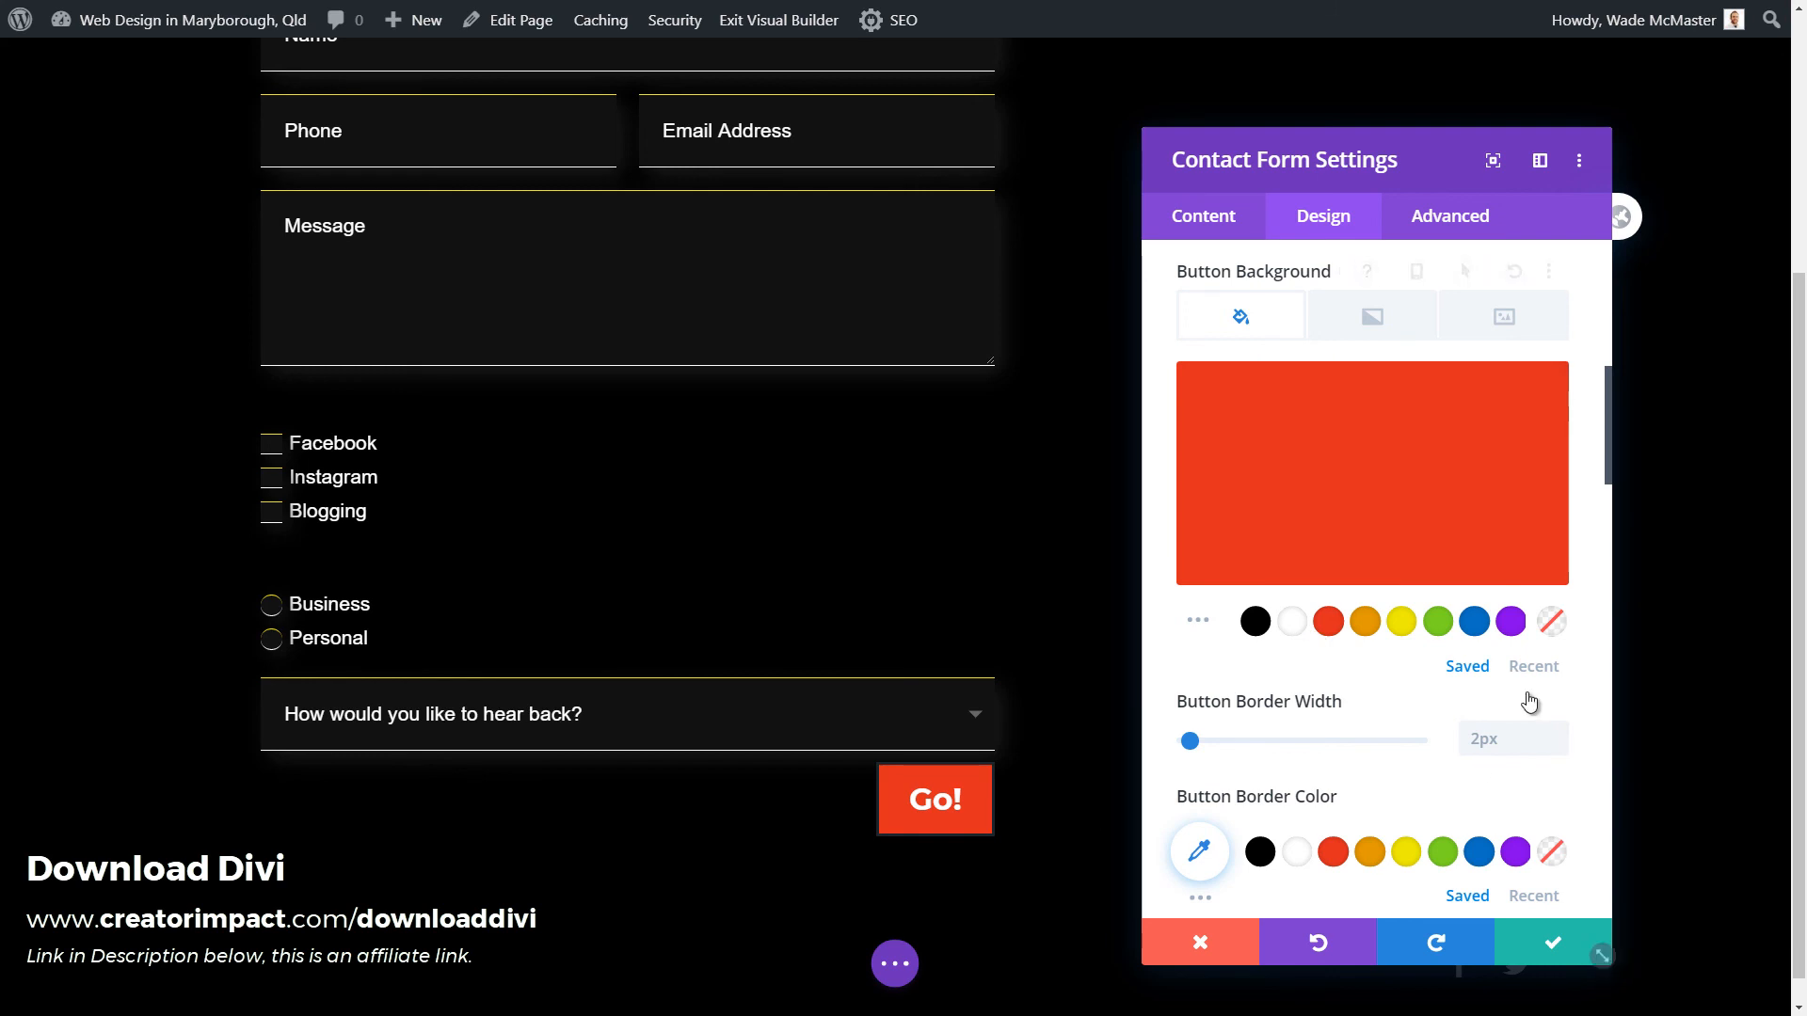
- Round the submit button with a border radius of 100px and review the form
scroll(1330, 637, "down", 6)
scroll(1214, 602, "up", 2)
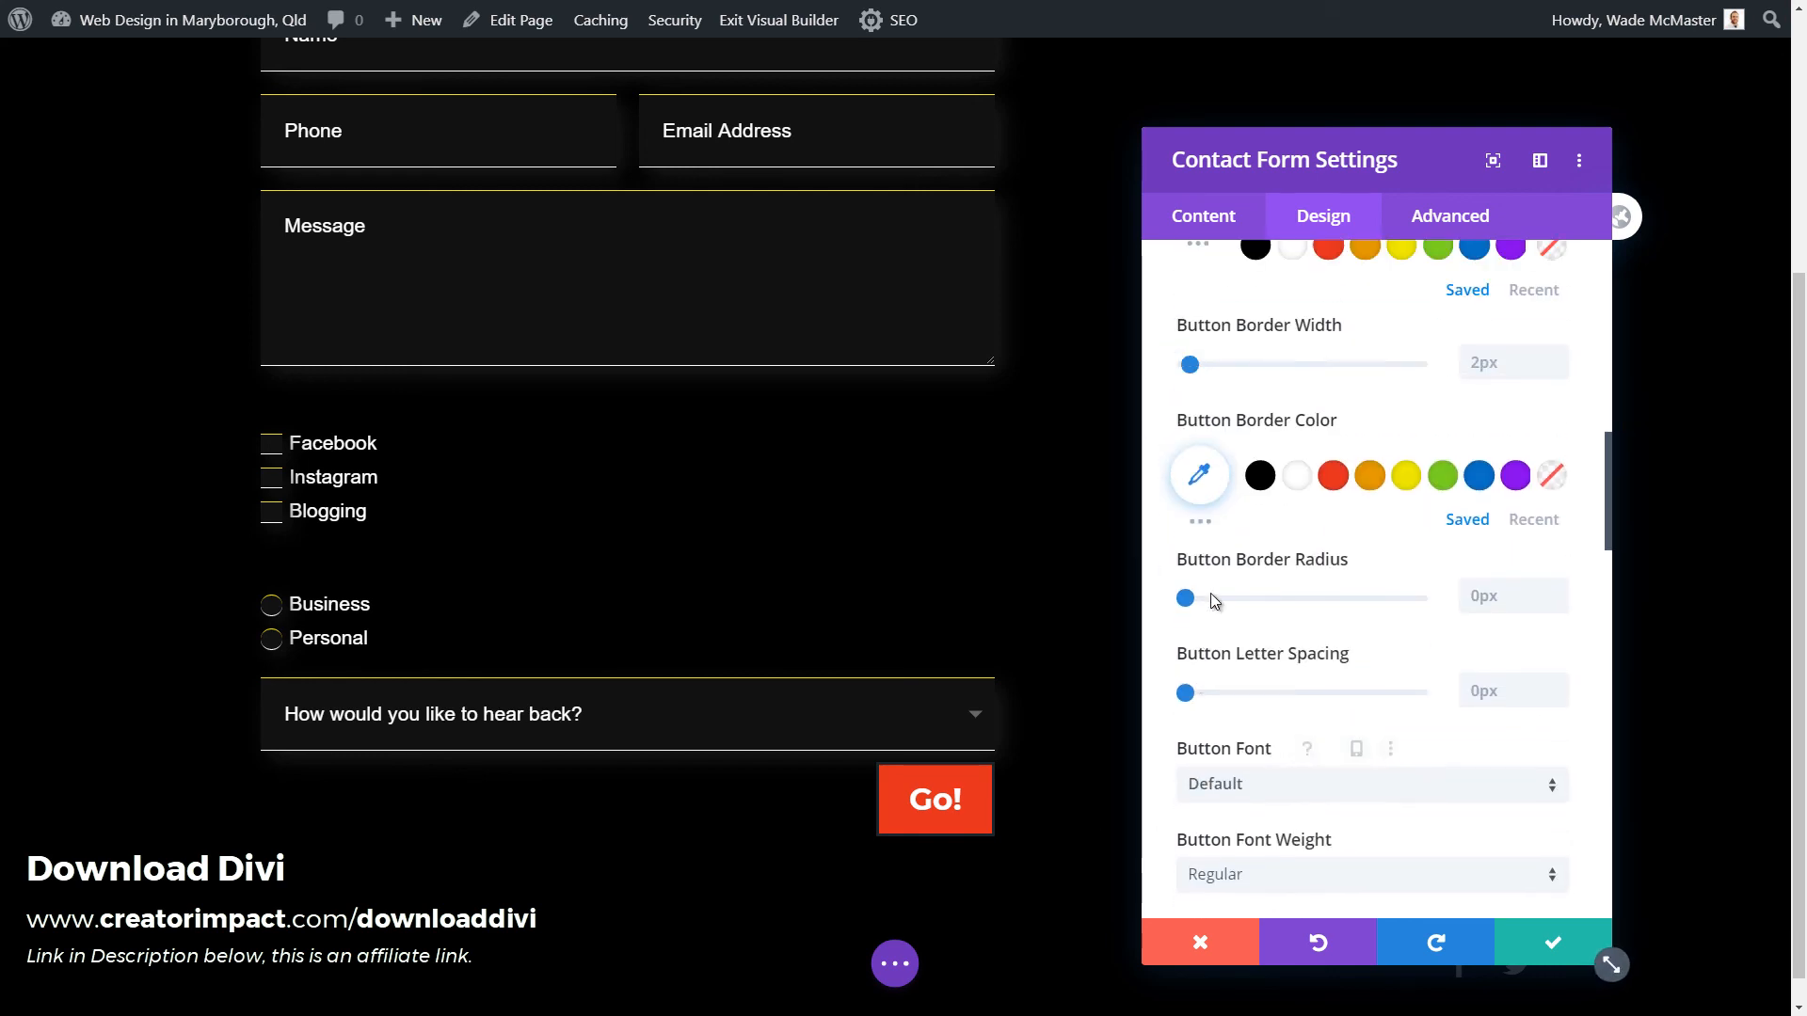
left_click_drag(1304, 606, 1436, 606)
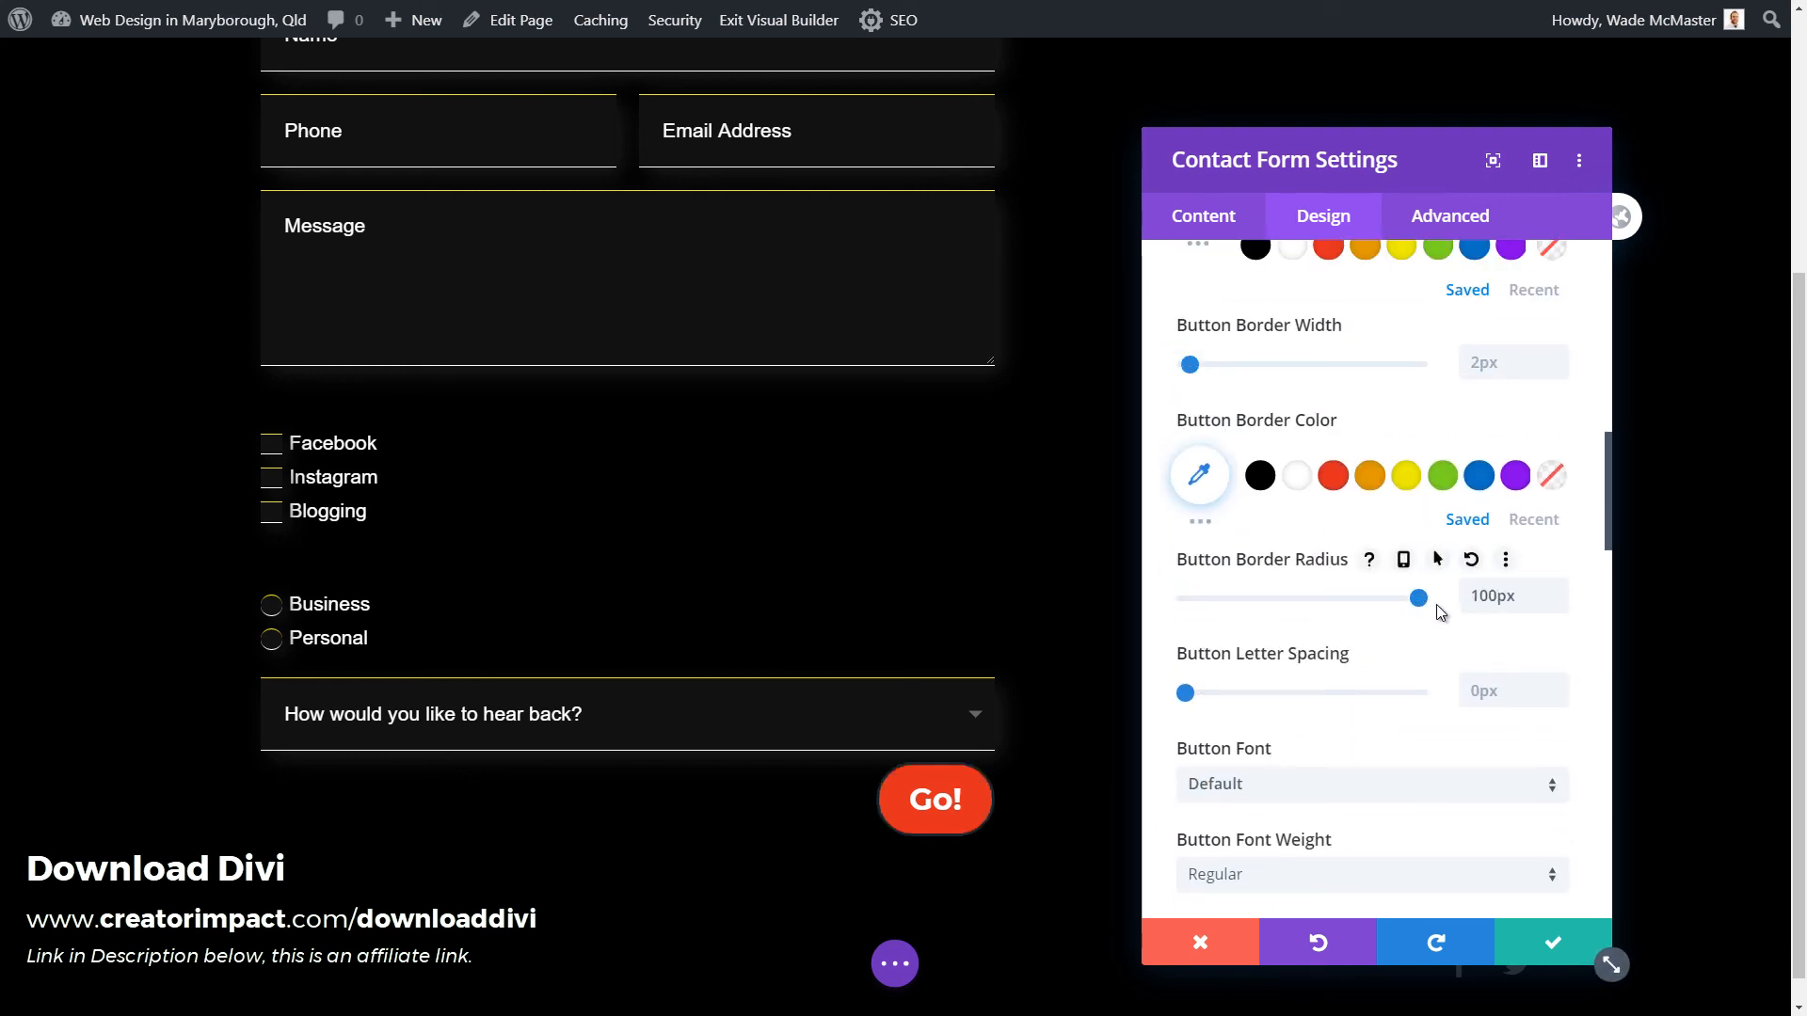
scroll(682, 790, "up", 3)
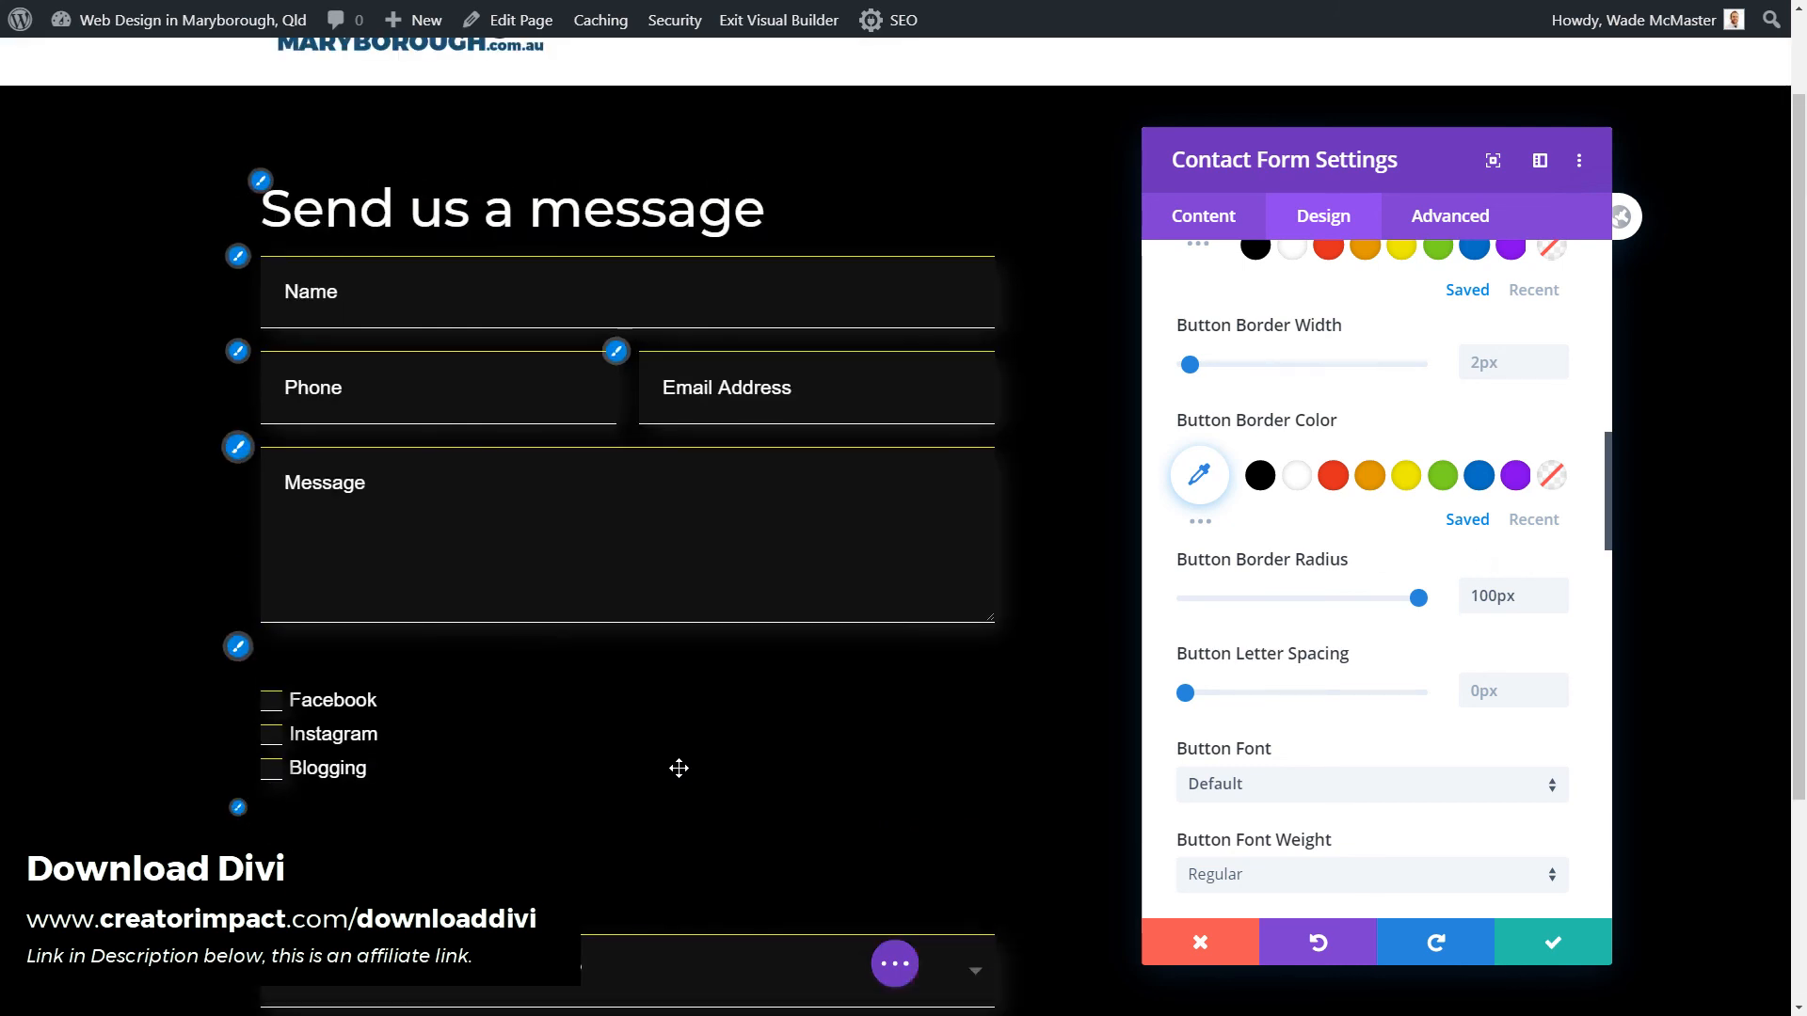
scroll(678, 768, "down", 1)
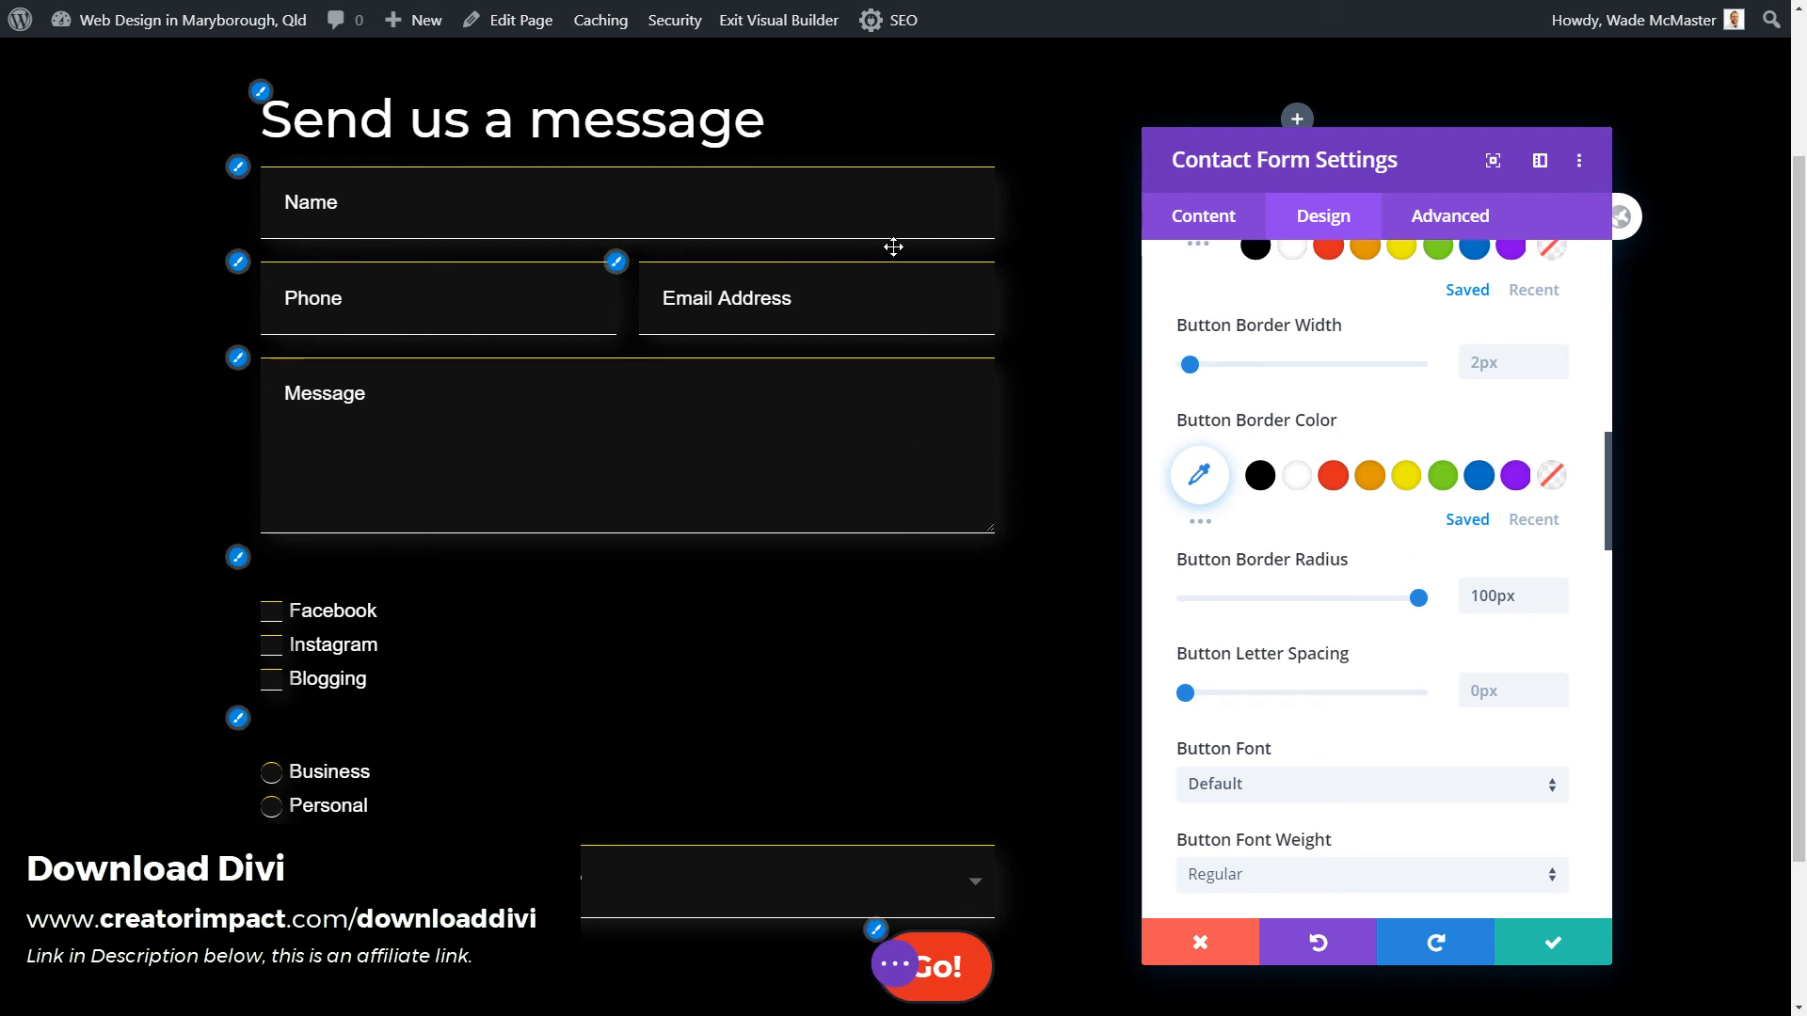
- Look through the form's Text and Title Text design options for a color setting covering the checkbox and radio group titles
scroll(1288, 394, "up", 10)
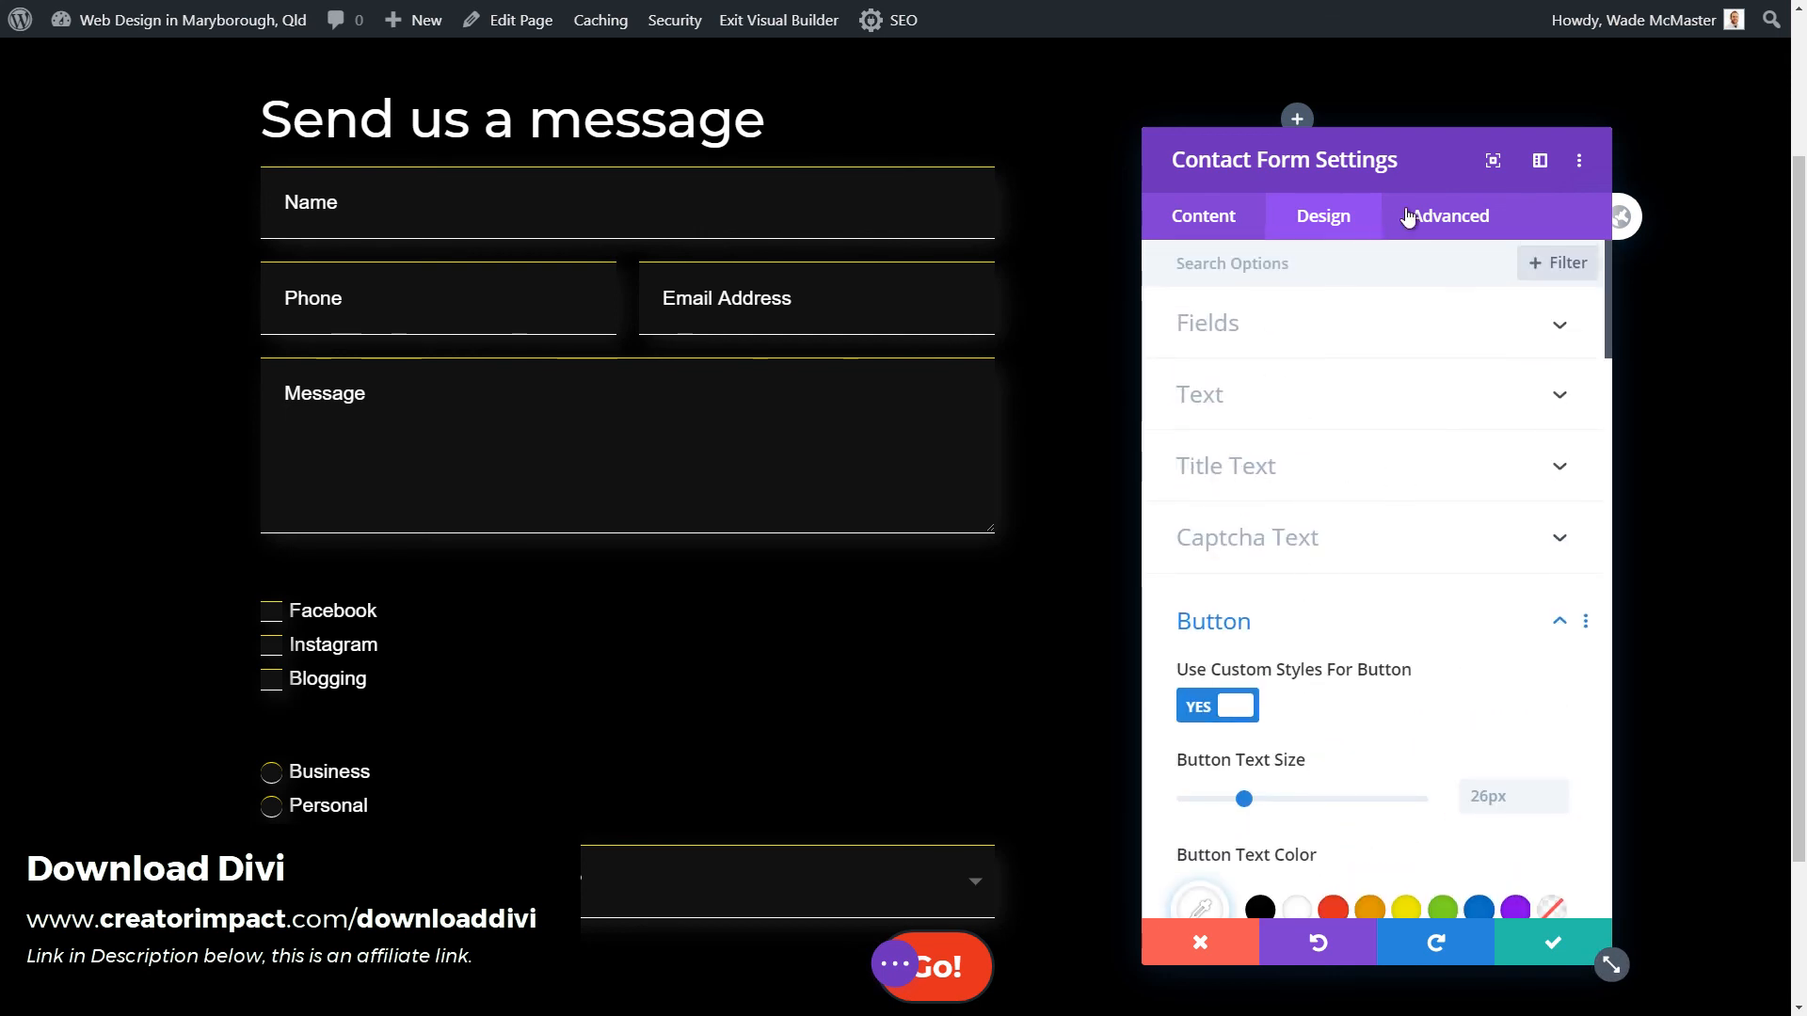
left_click(1228, 396)
scroll(1218, 565, "down", 5)
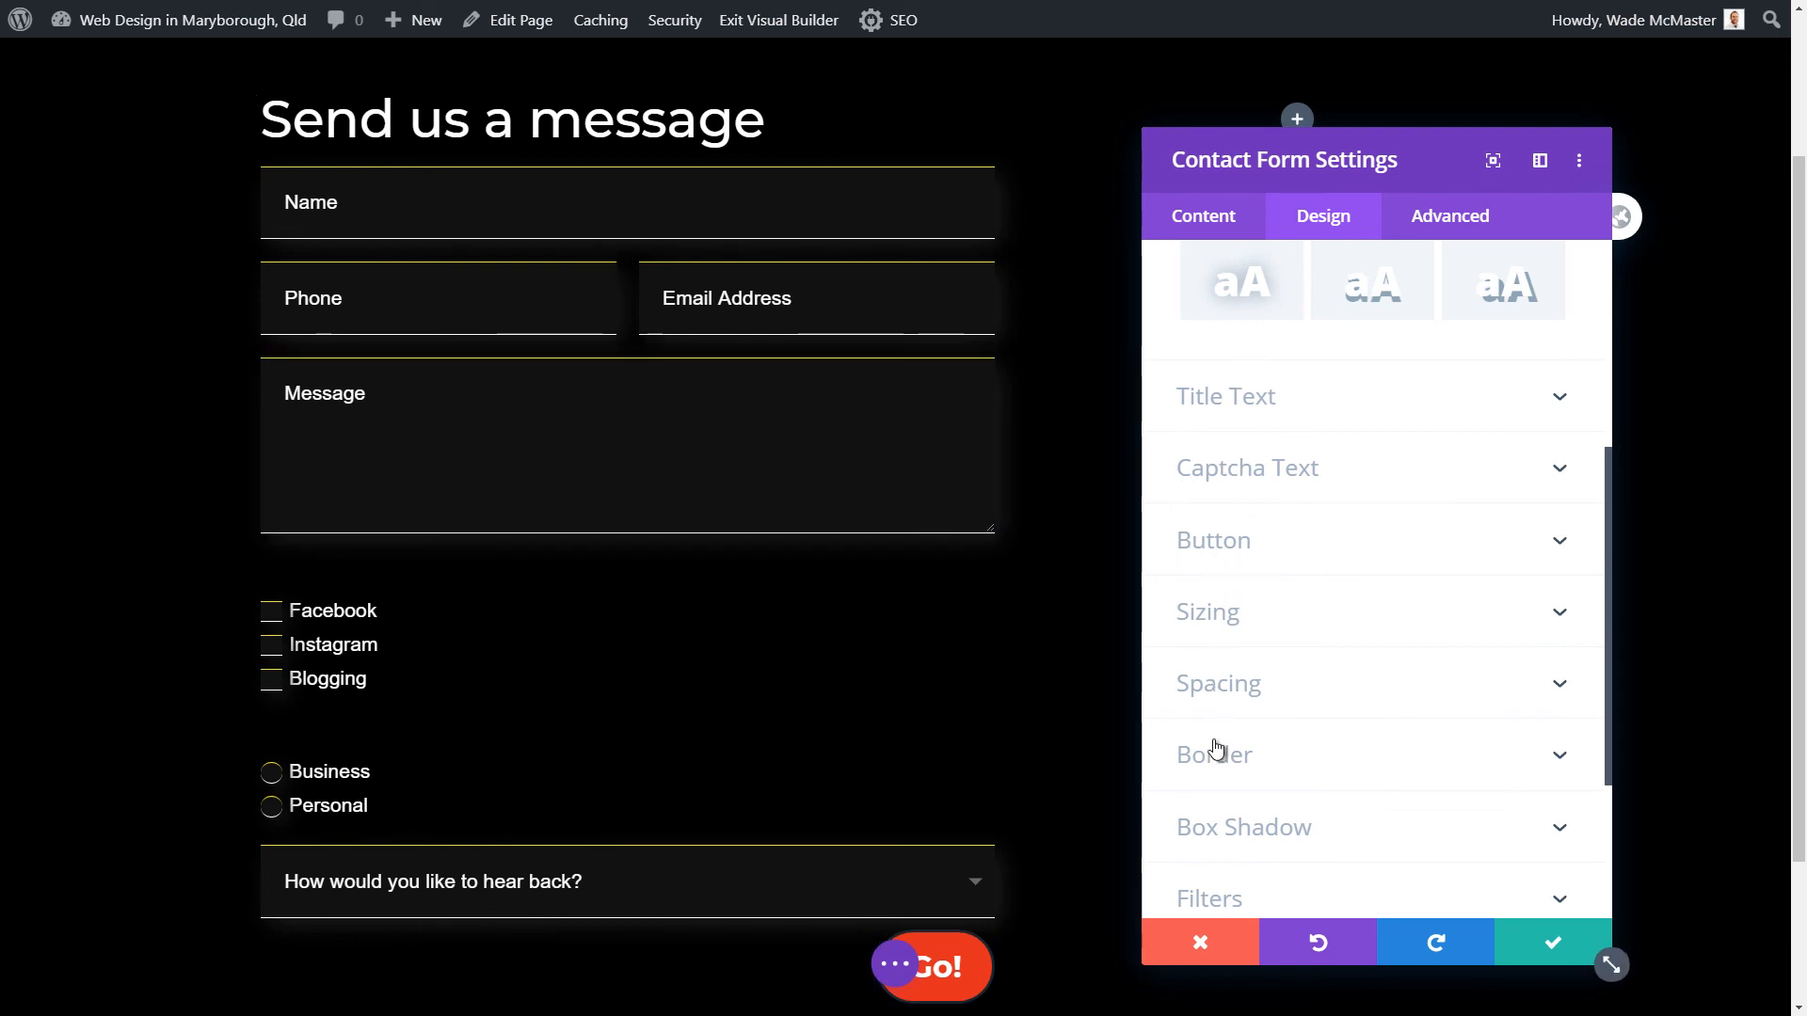
scroll(1205, 629, "down", 2)
scroll(1239, 630, "down", 1)
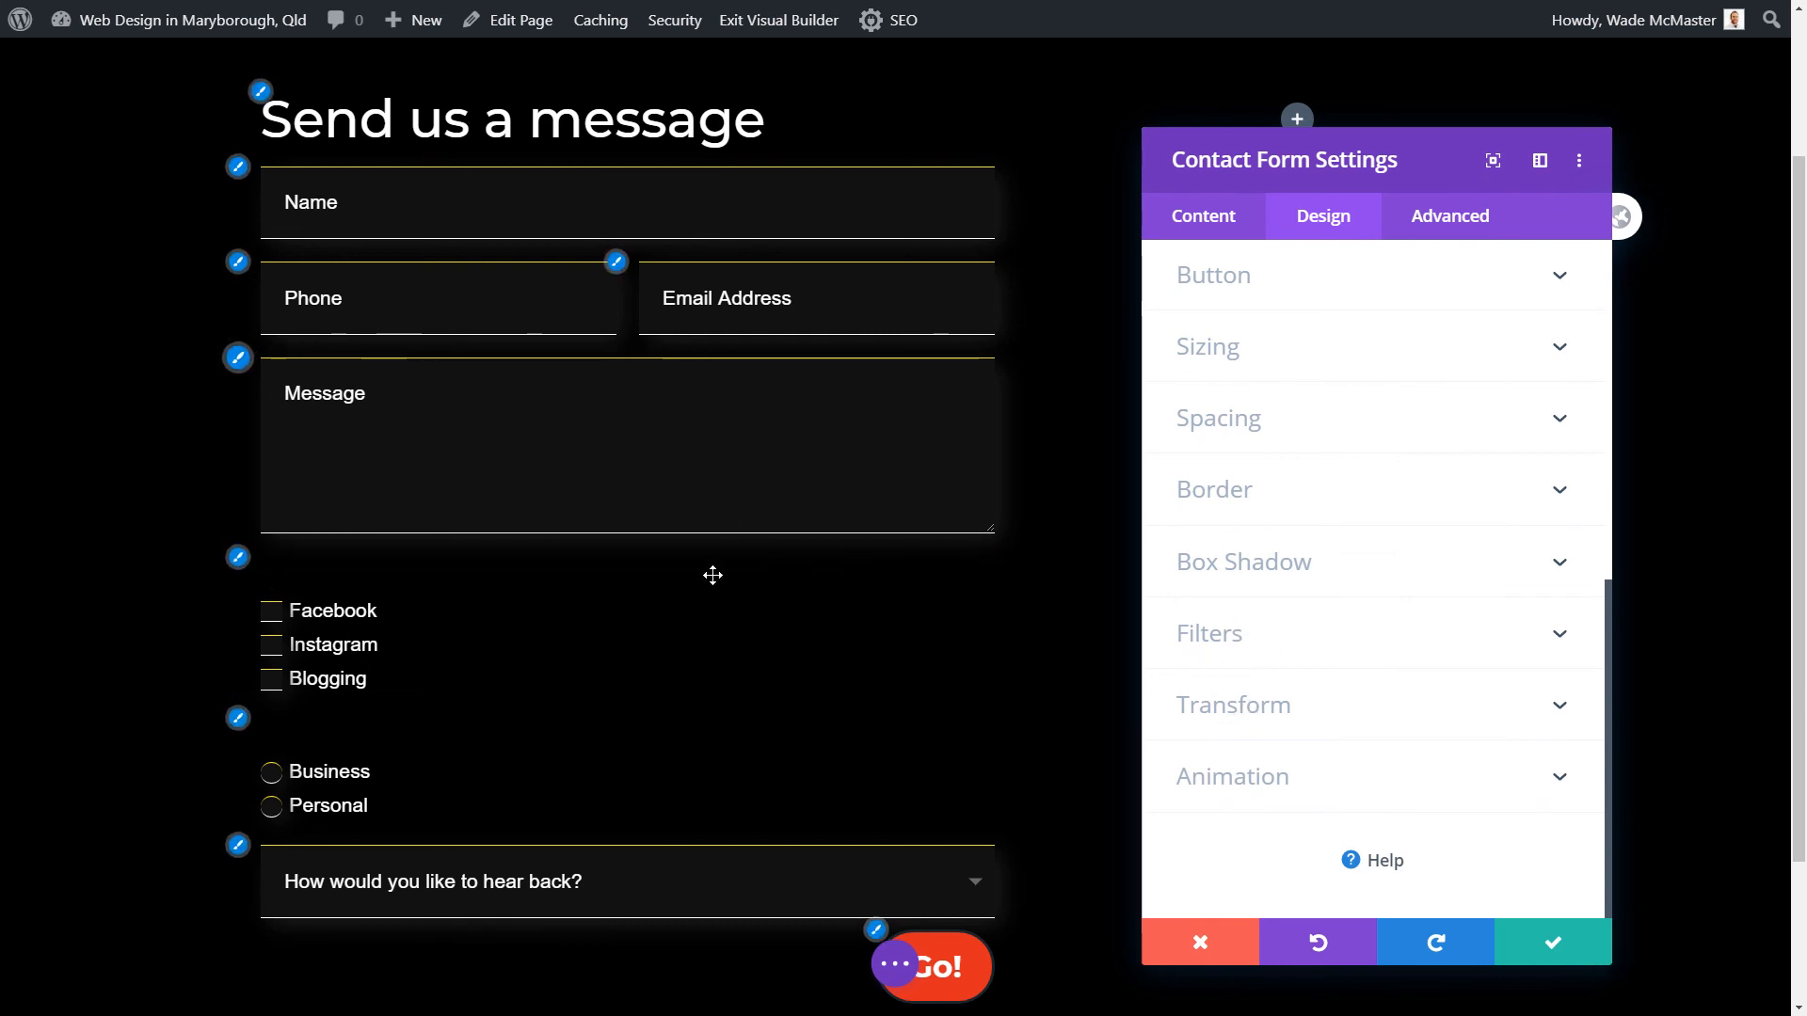
scroll(847, 565, "up", 3)
scroll(1387, 478, "up", 3)
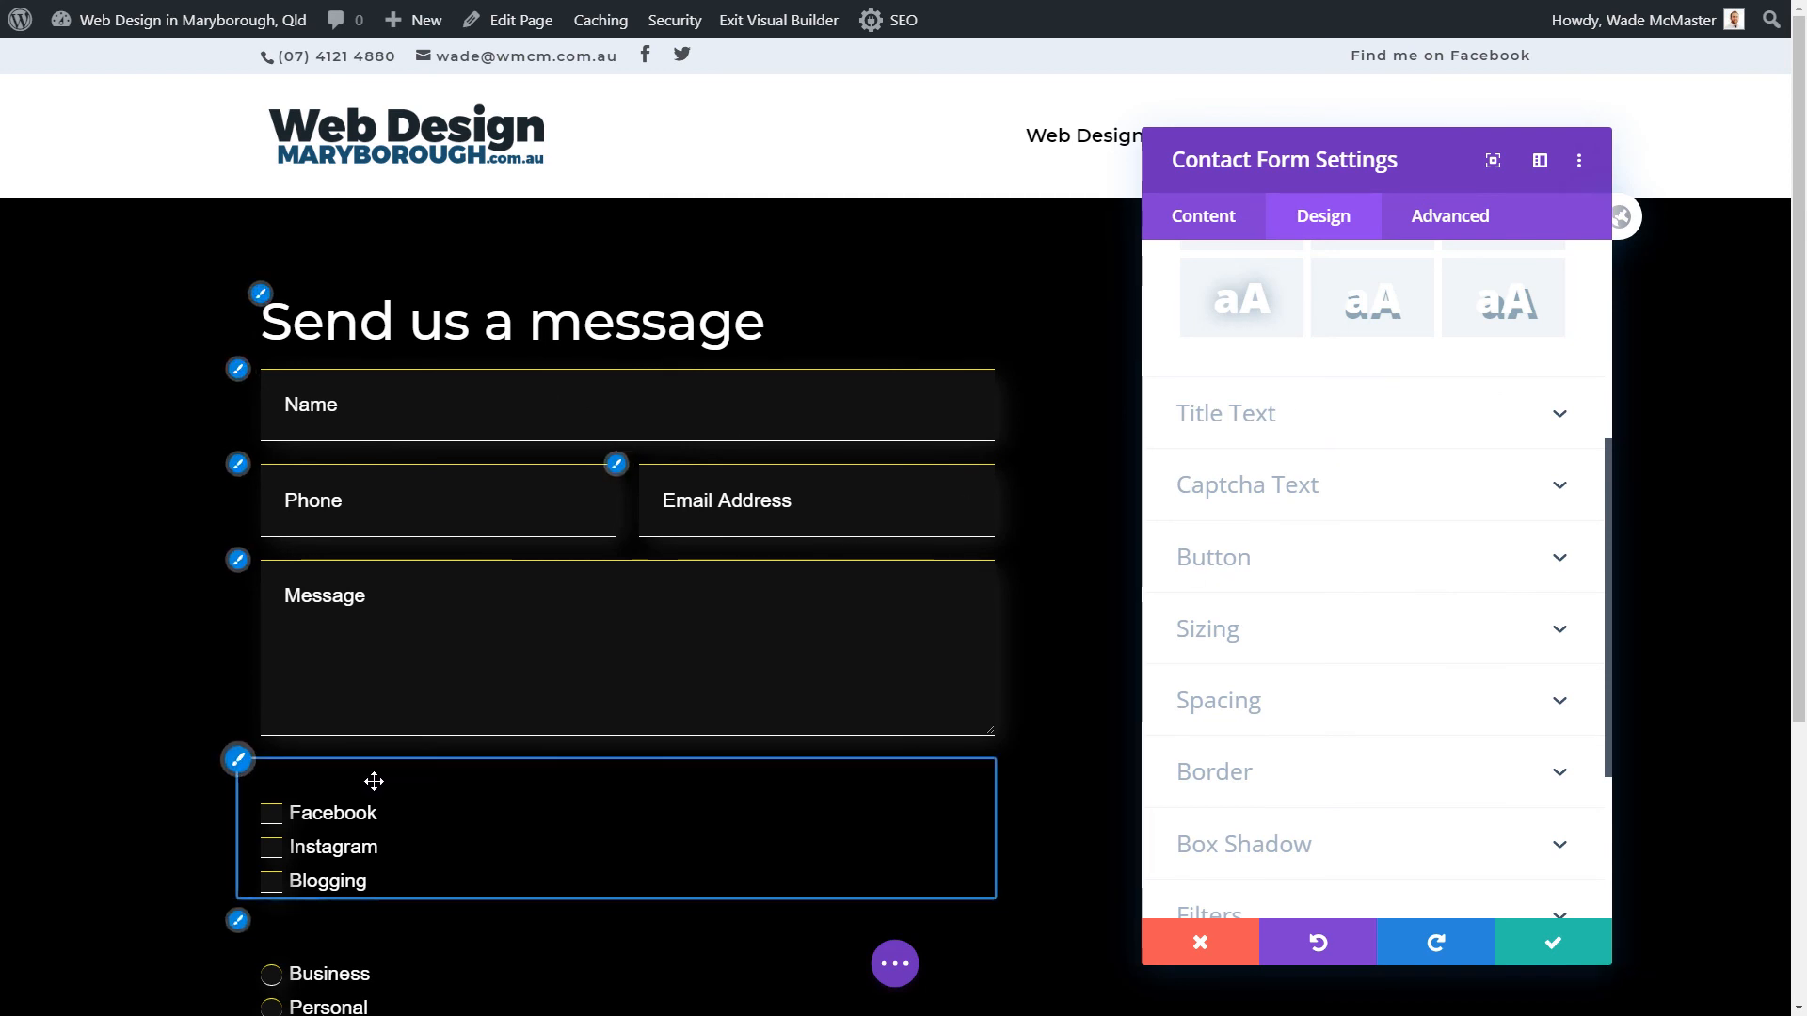
left_click(1282, 427)
scroll(1307, 474, "down", 7)
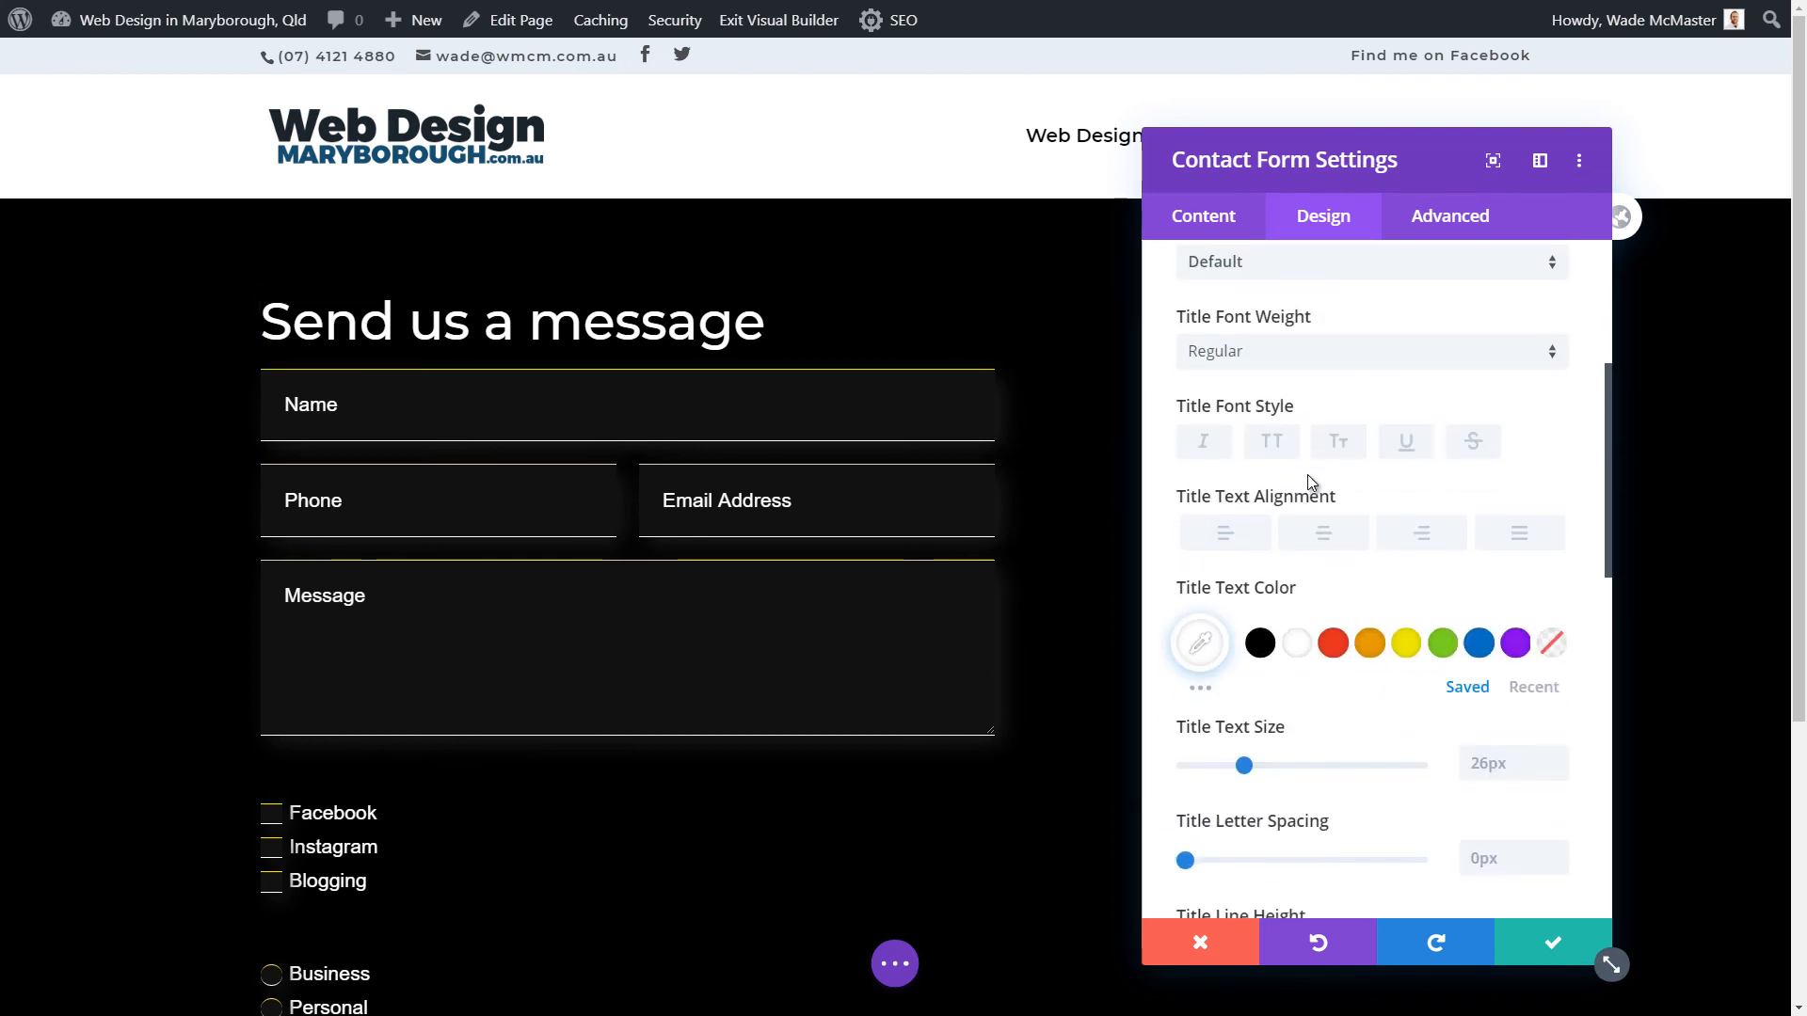
scroll(1304, 643, "down", 5)
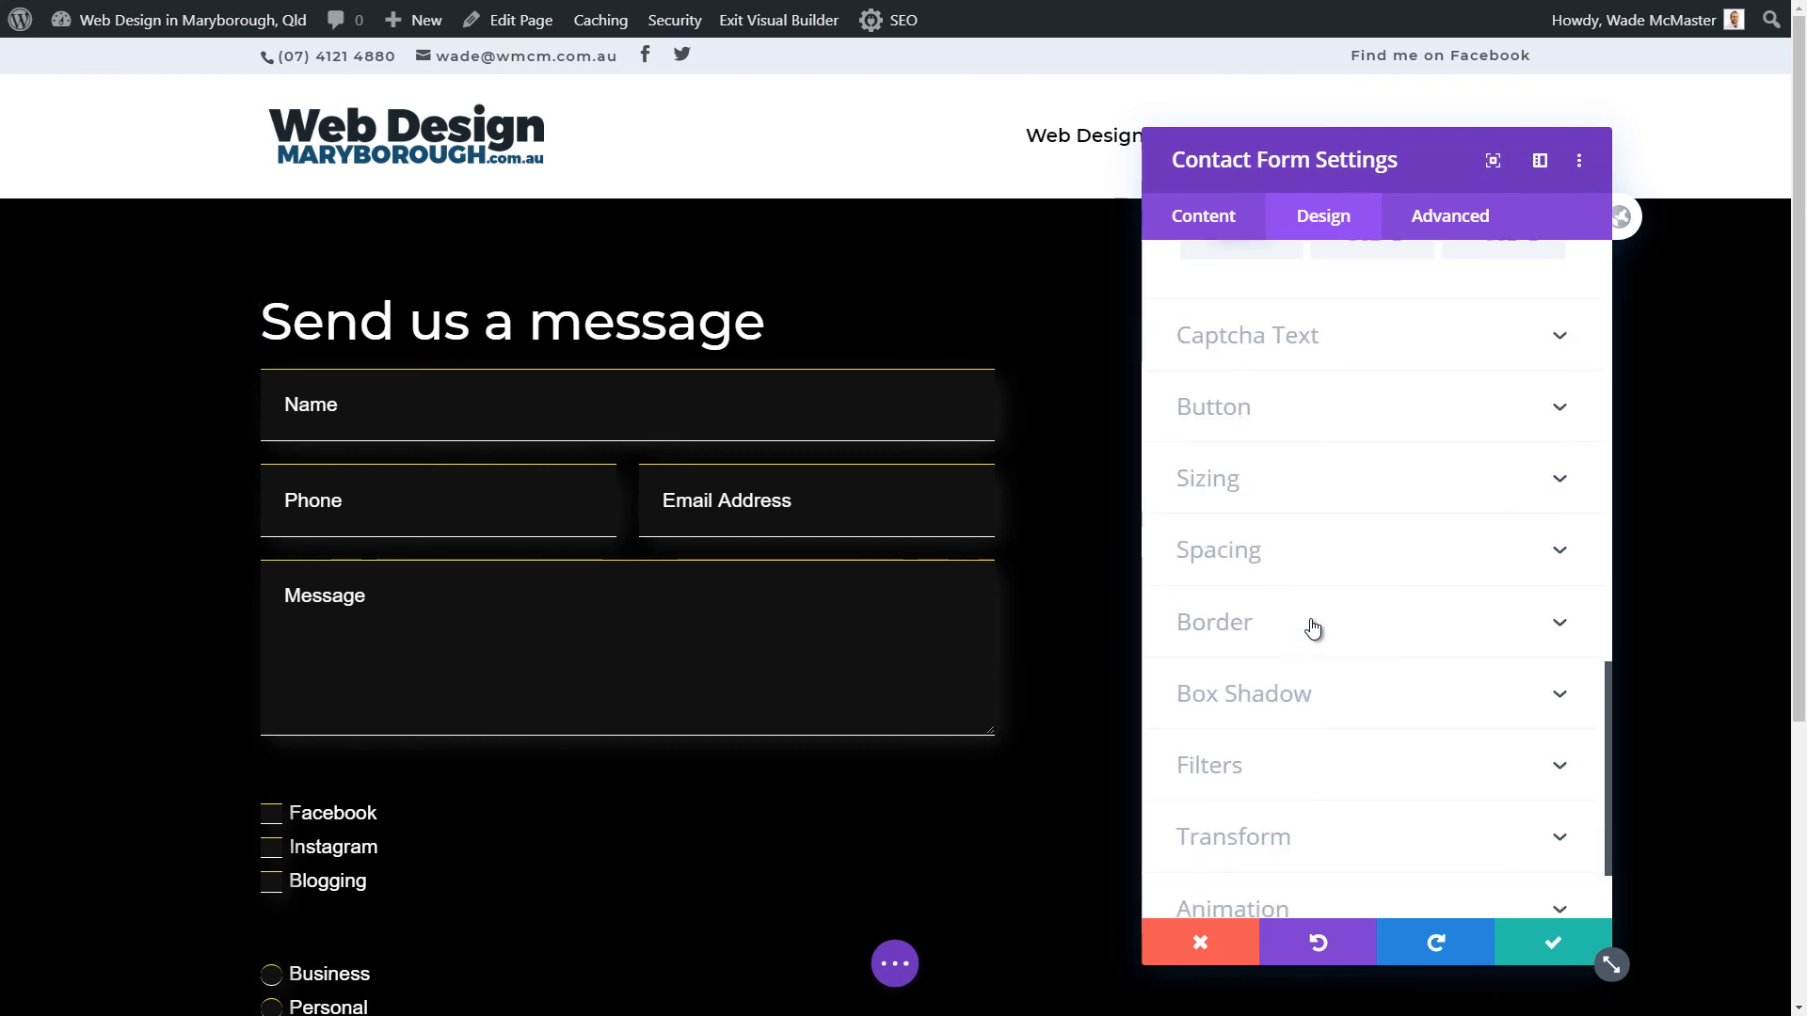
left_click_drag(1617, 728, 1606, 285)
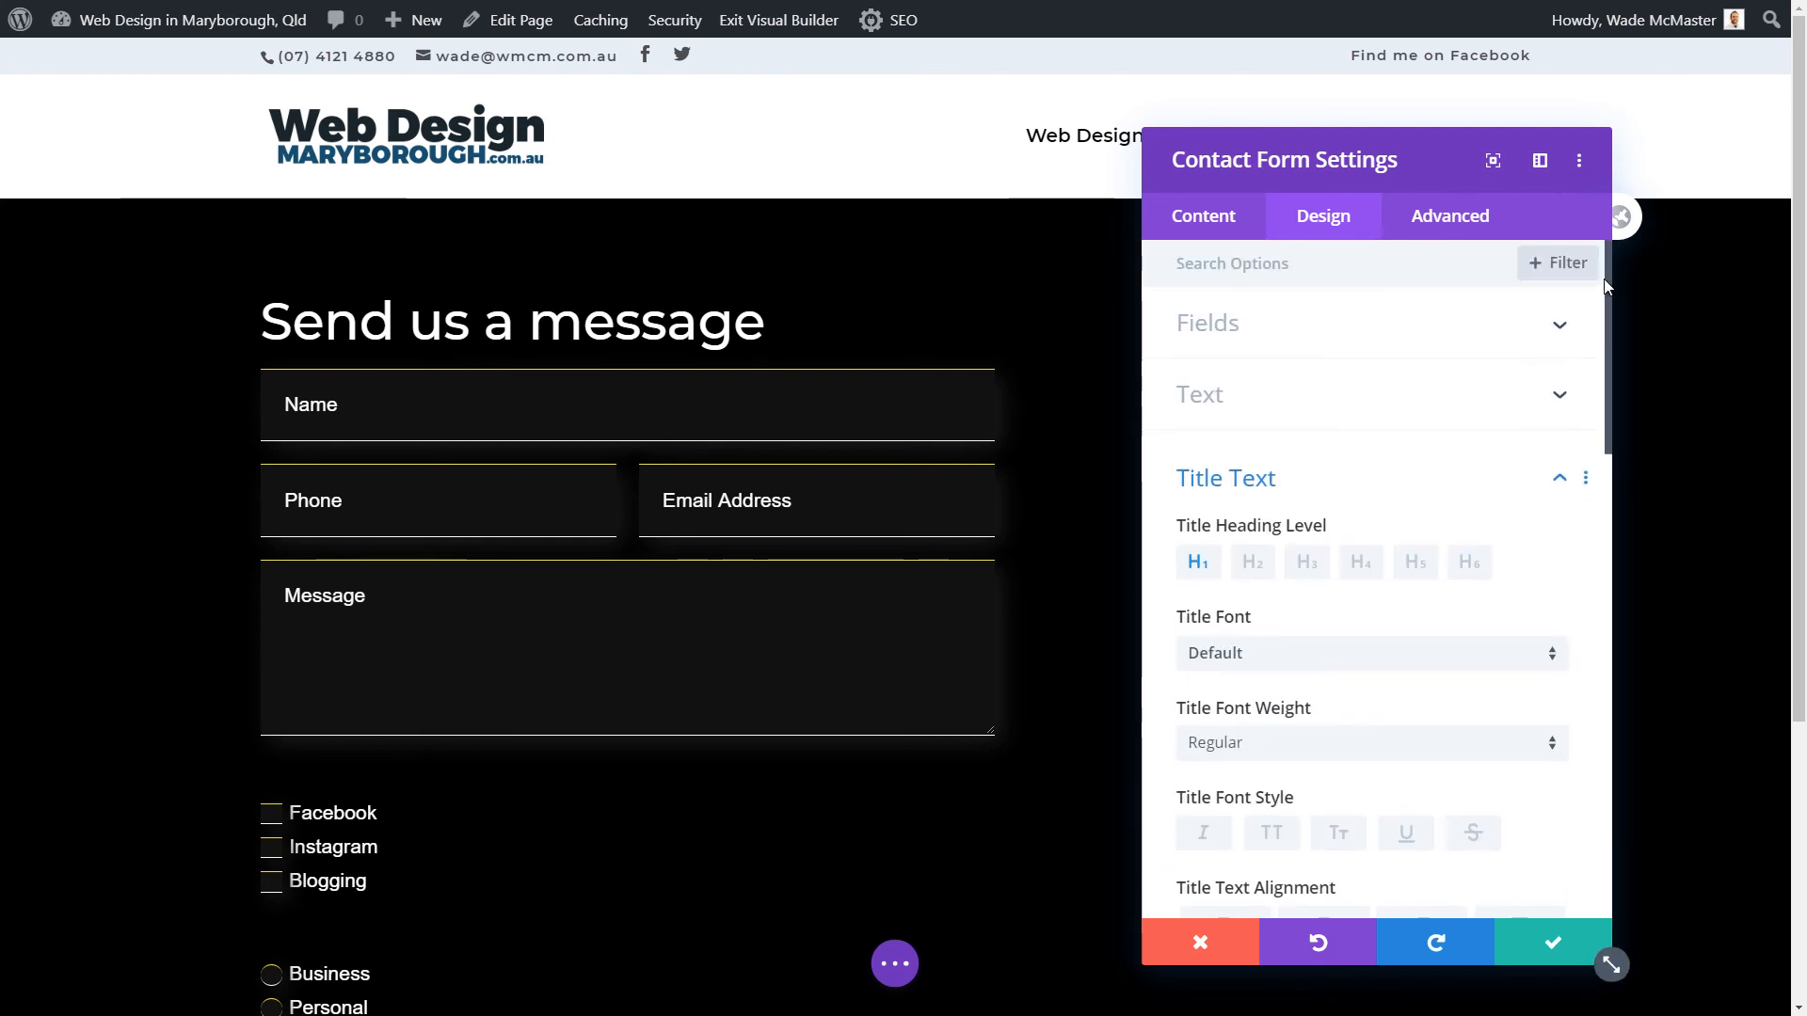
- Examine the Fields design options and the remaining design sections for a color setting for the group titles
left_click(1364, 281)
left_click(1559, 324)
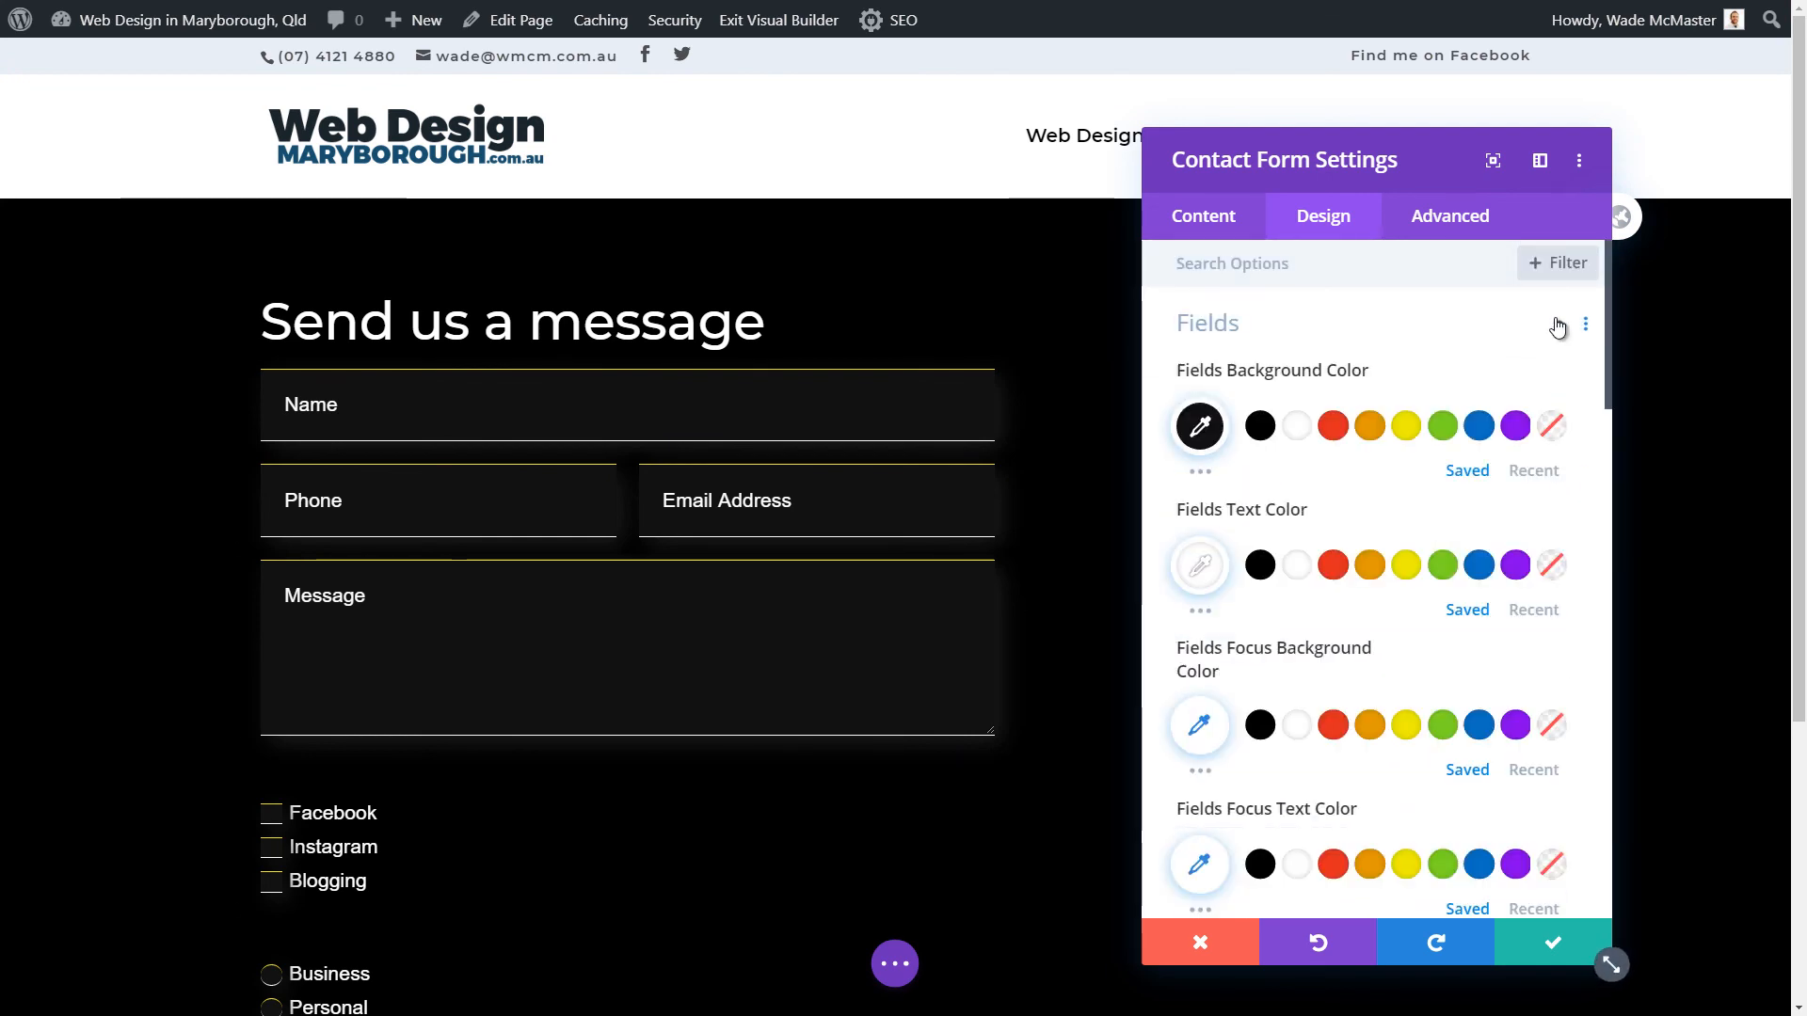
scroll(1446, 424, "down", 8)
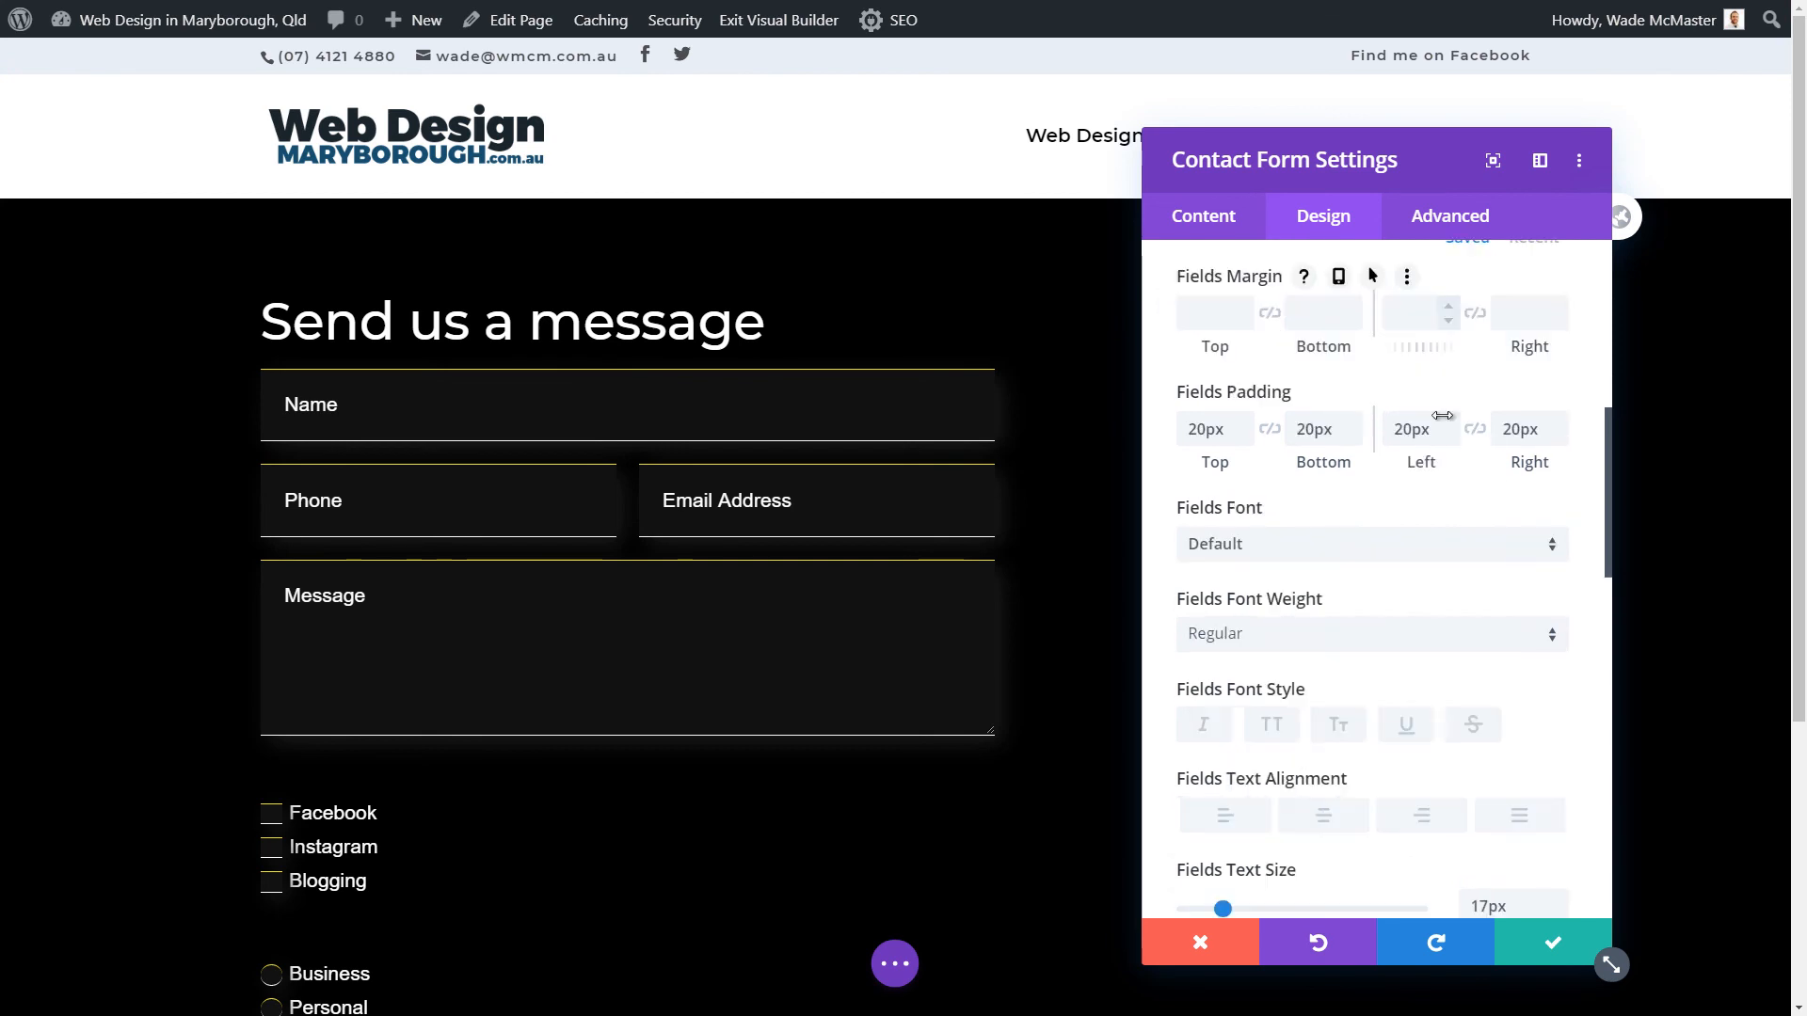
scroll(1334, 570, "down", 6)
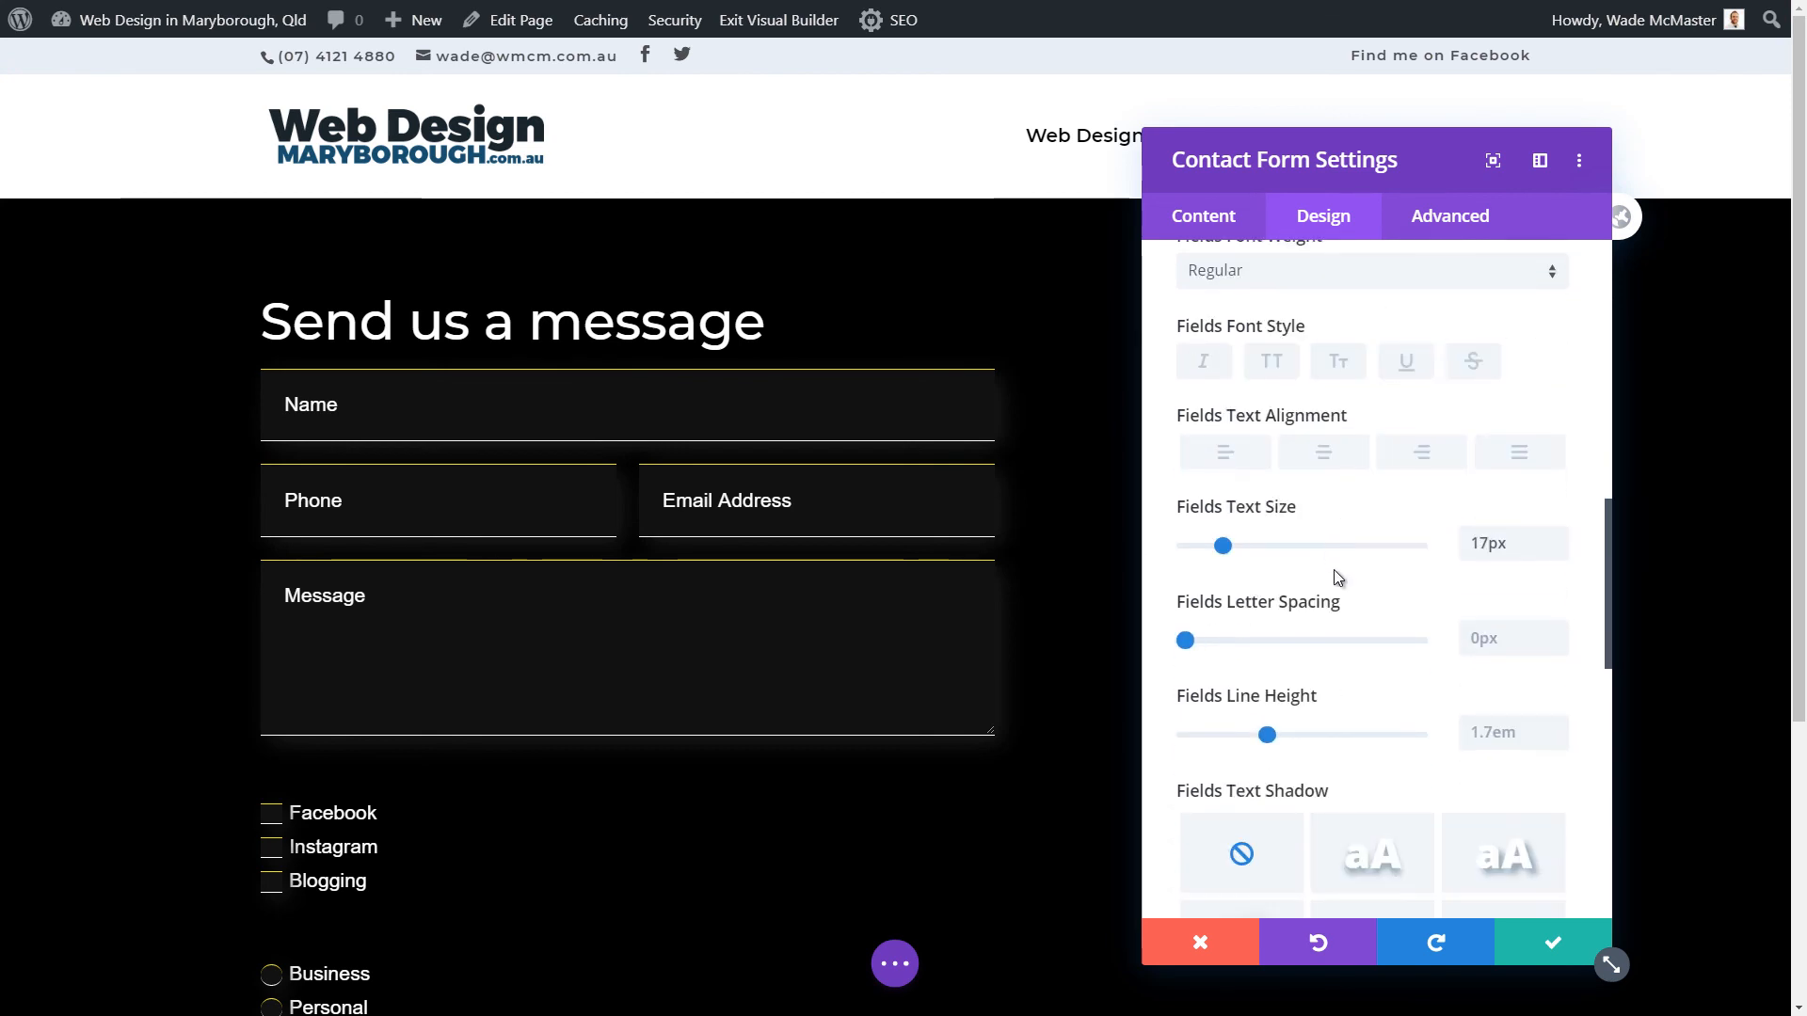
left_click(1282, 773)
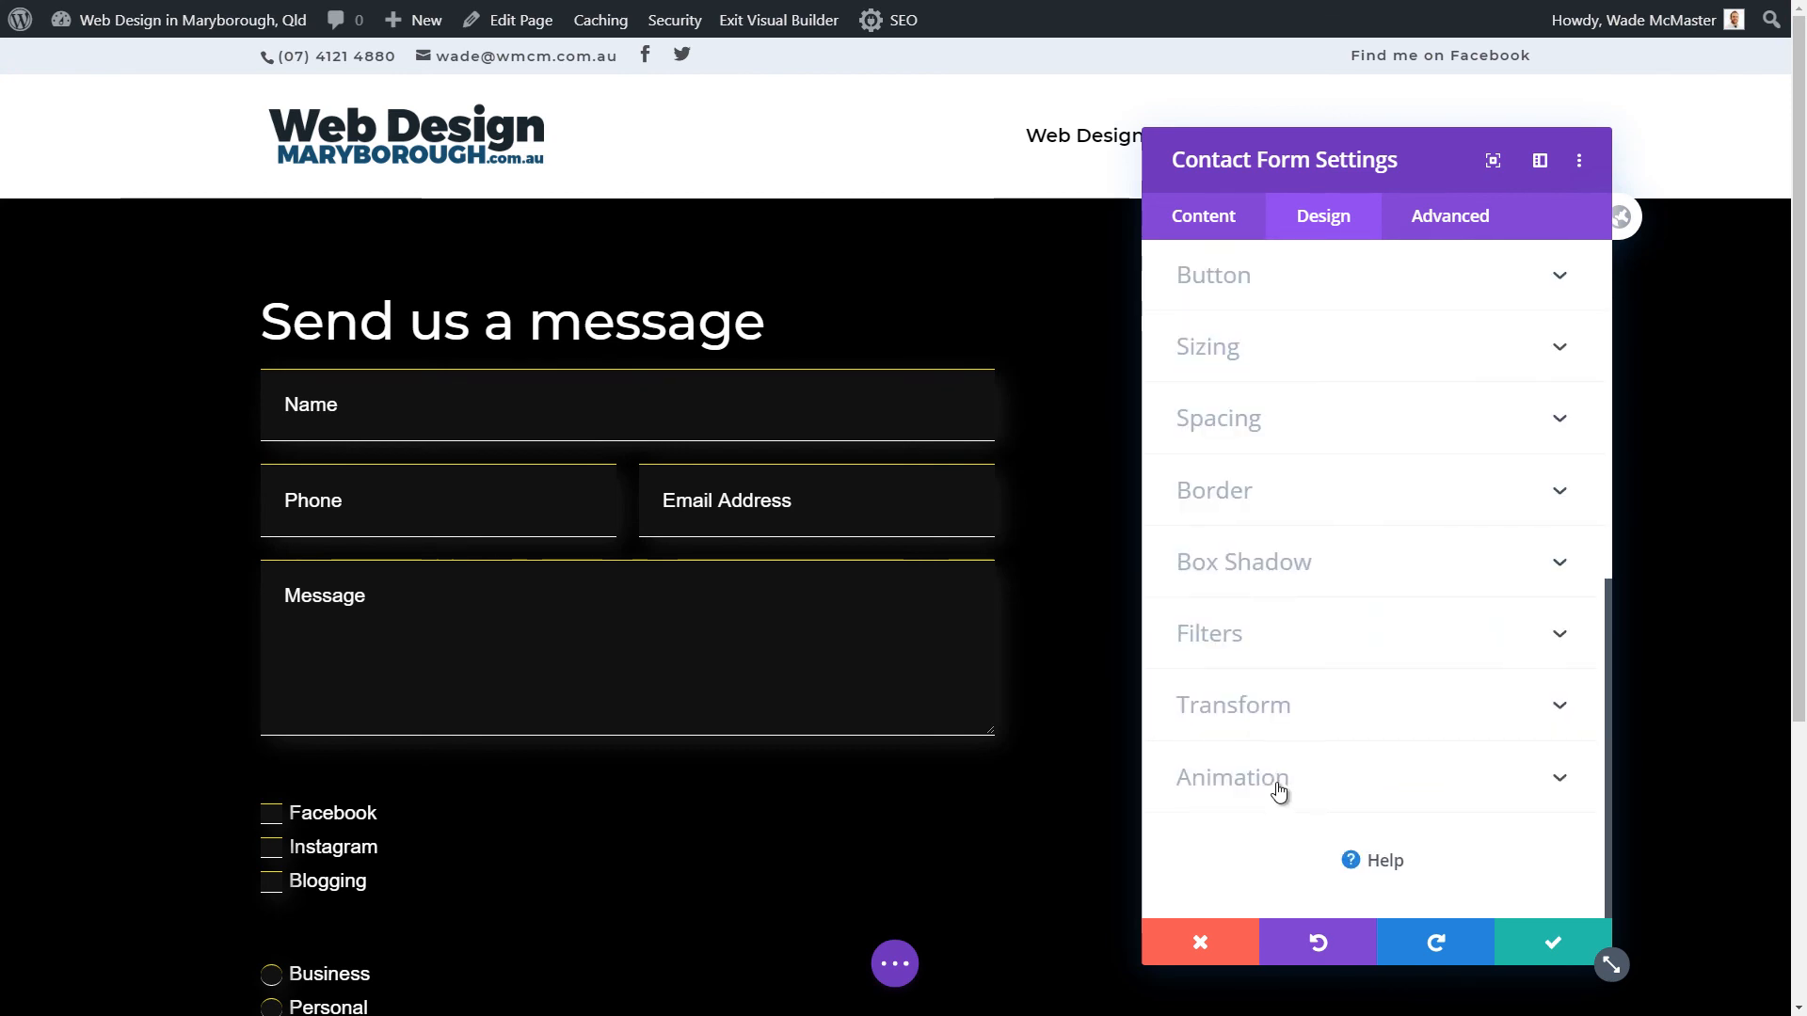
left_click(1285, 675)
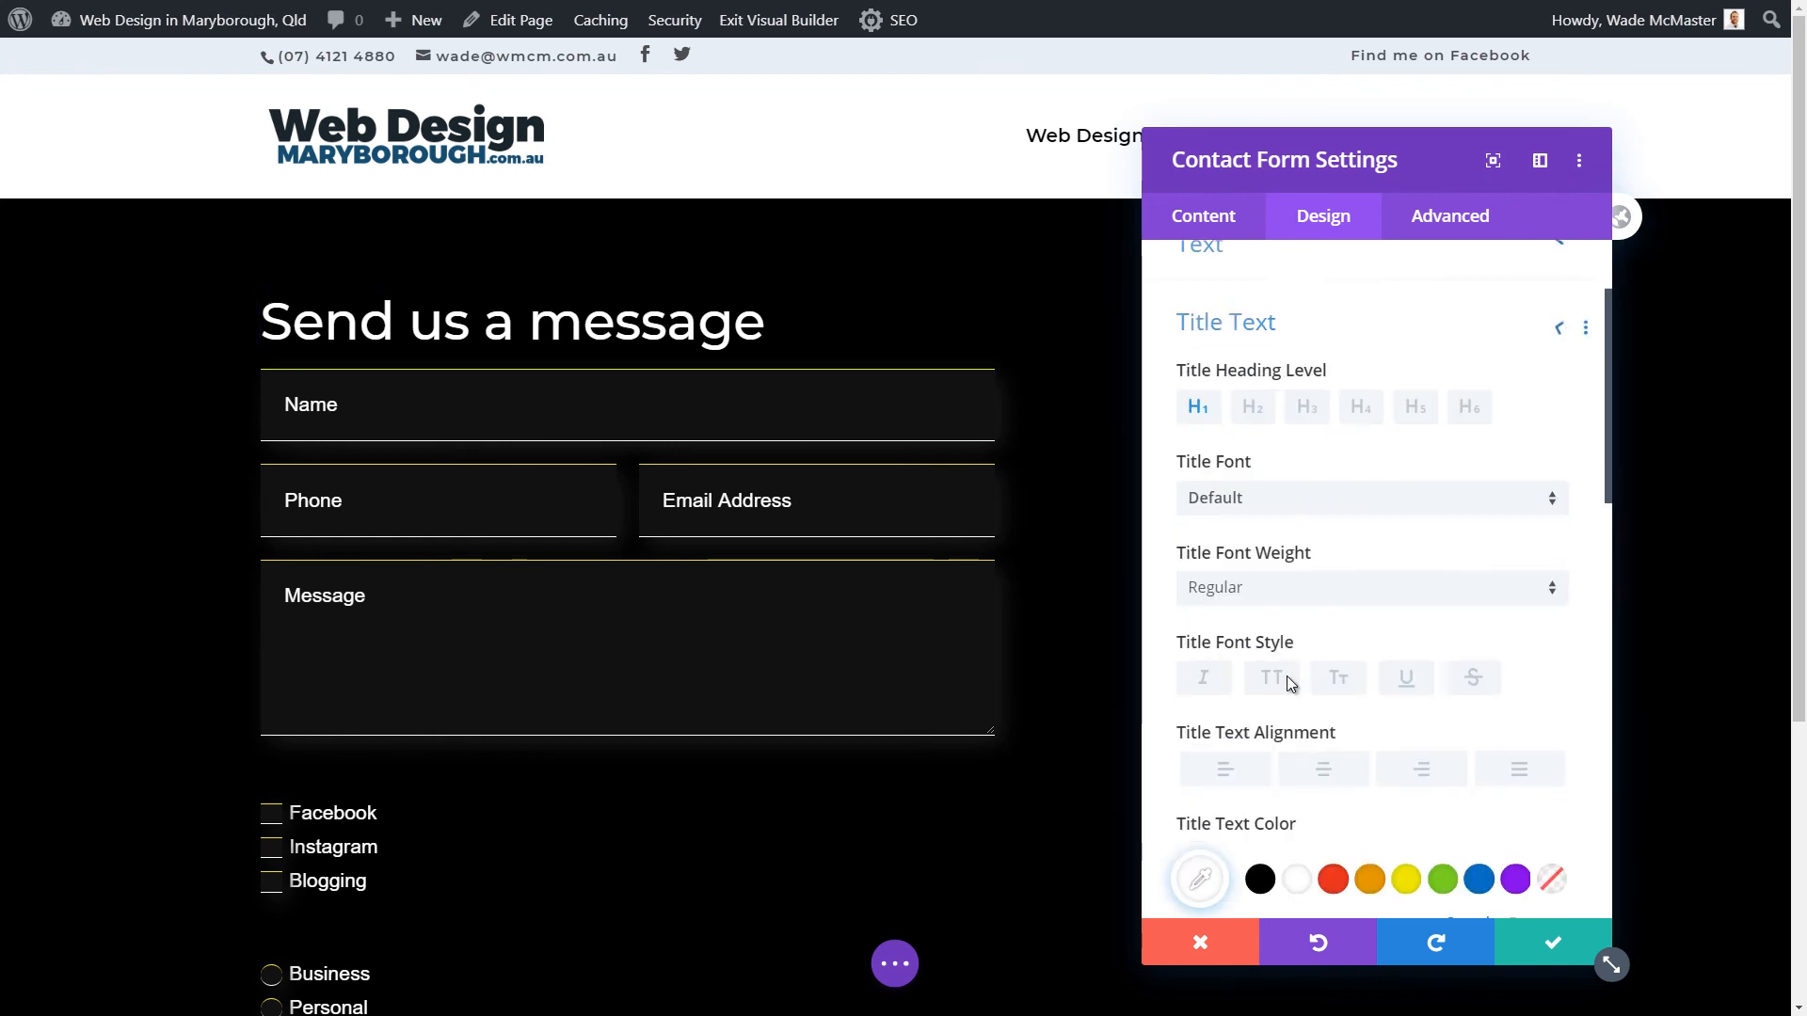
scroll(1341, 647, "down", 7)
scroll(1346, 661, "down", 4)
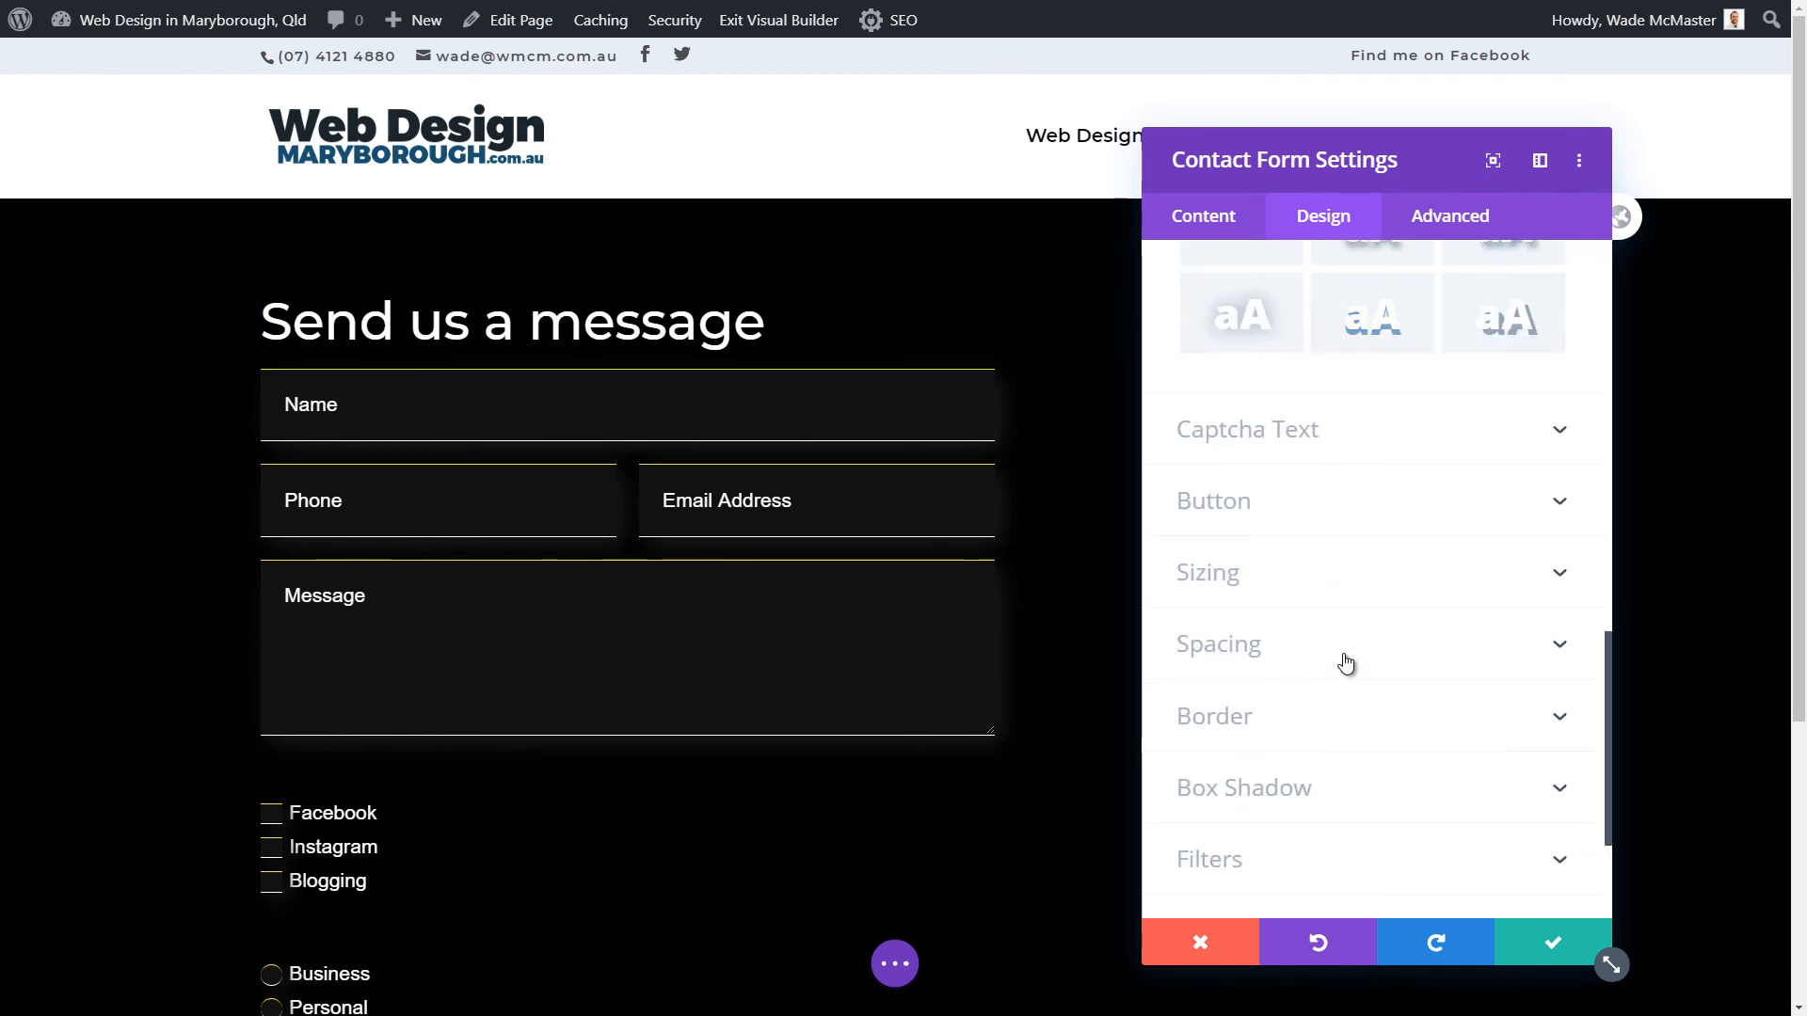
scroll(1308, 588, "down", 3)
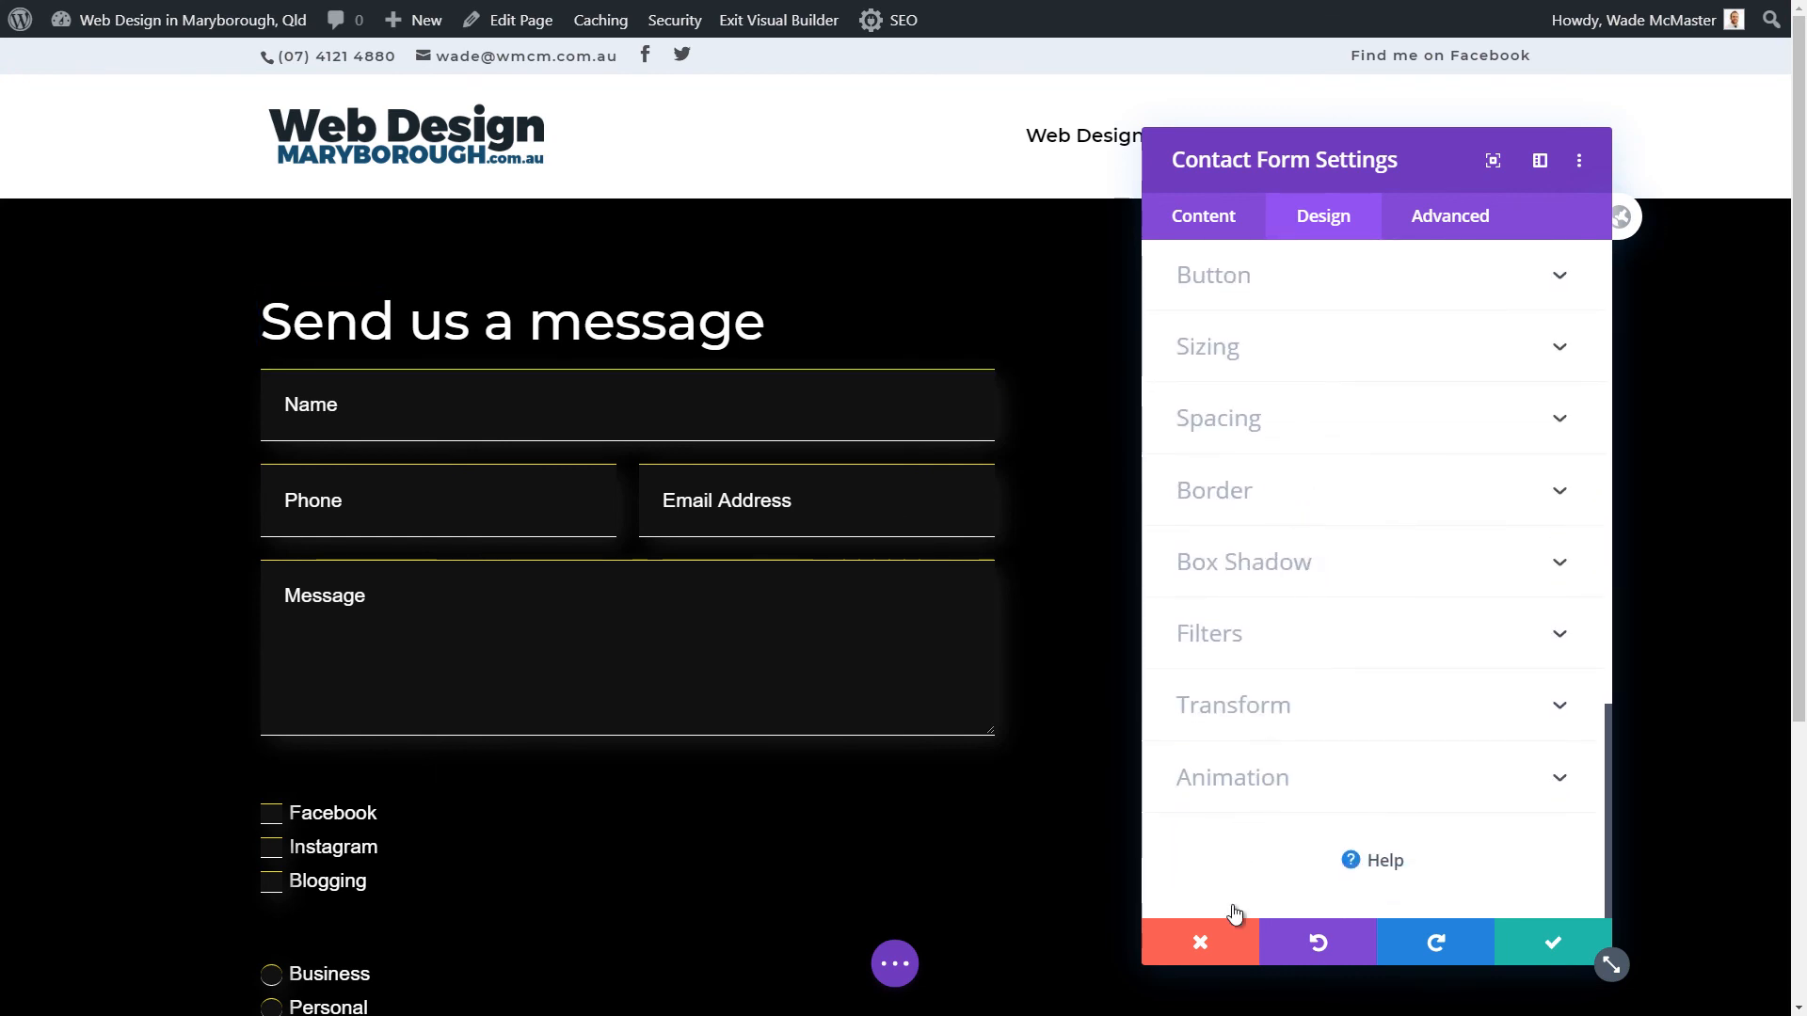
- Add the custom CSS "color: #fff;" to the contact form's Main Element and check the form's group titles
left_click(1458, 221)
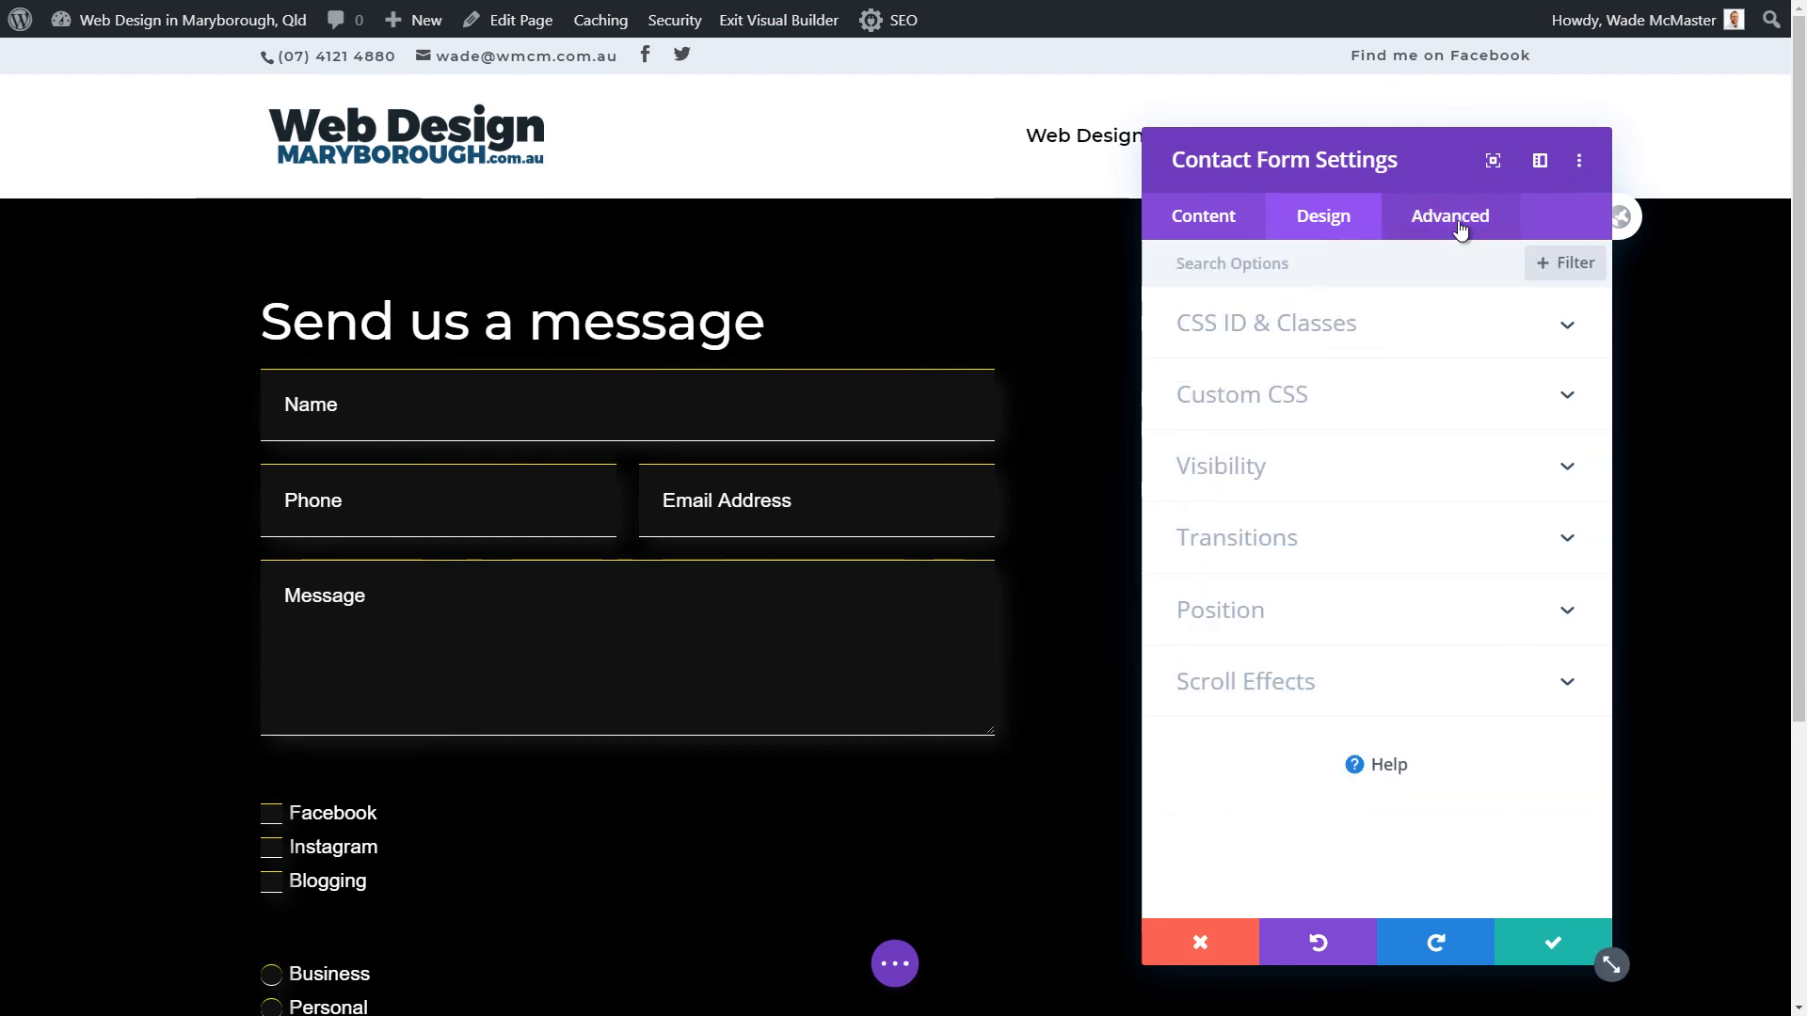
left_click(1250, 404)
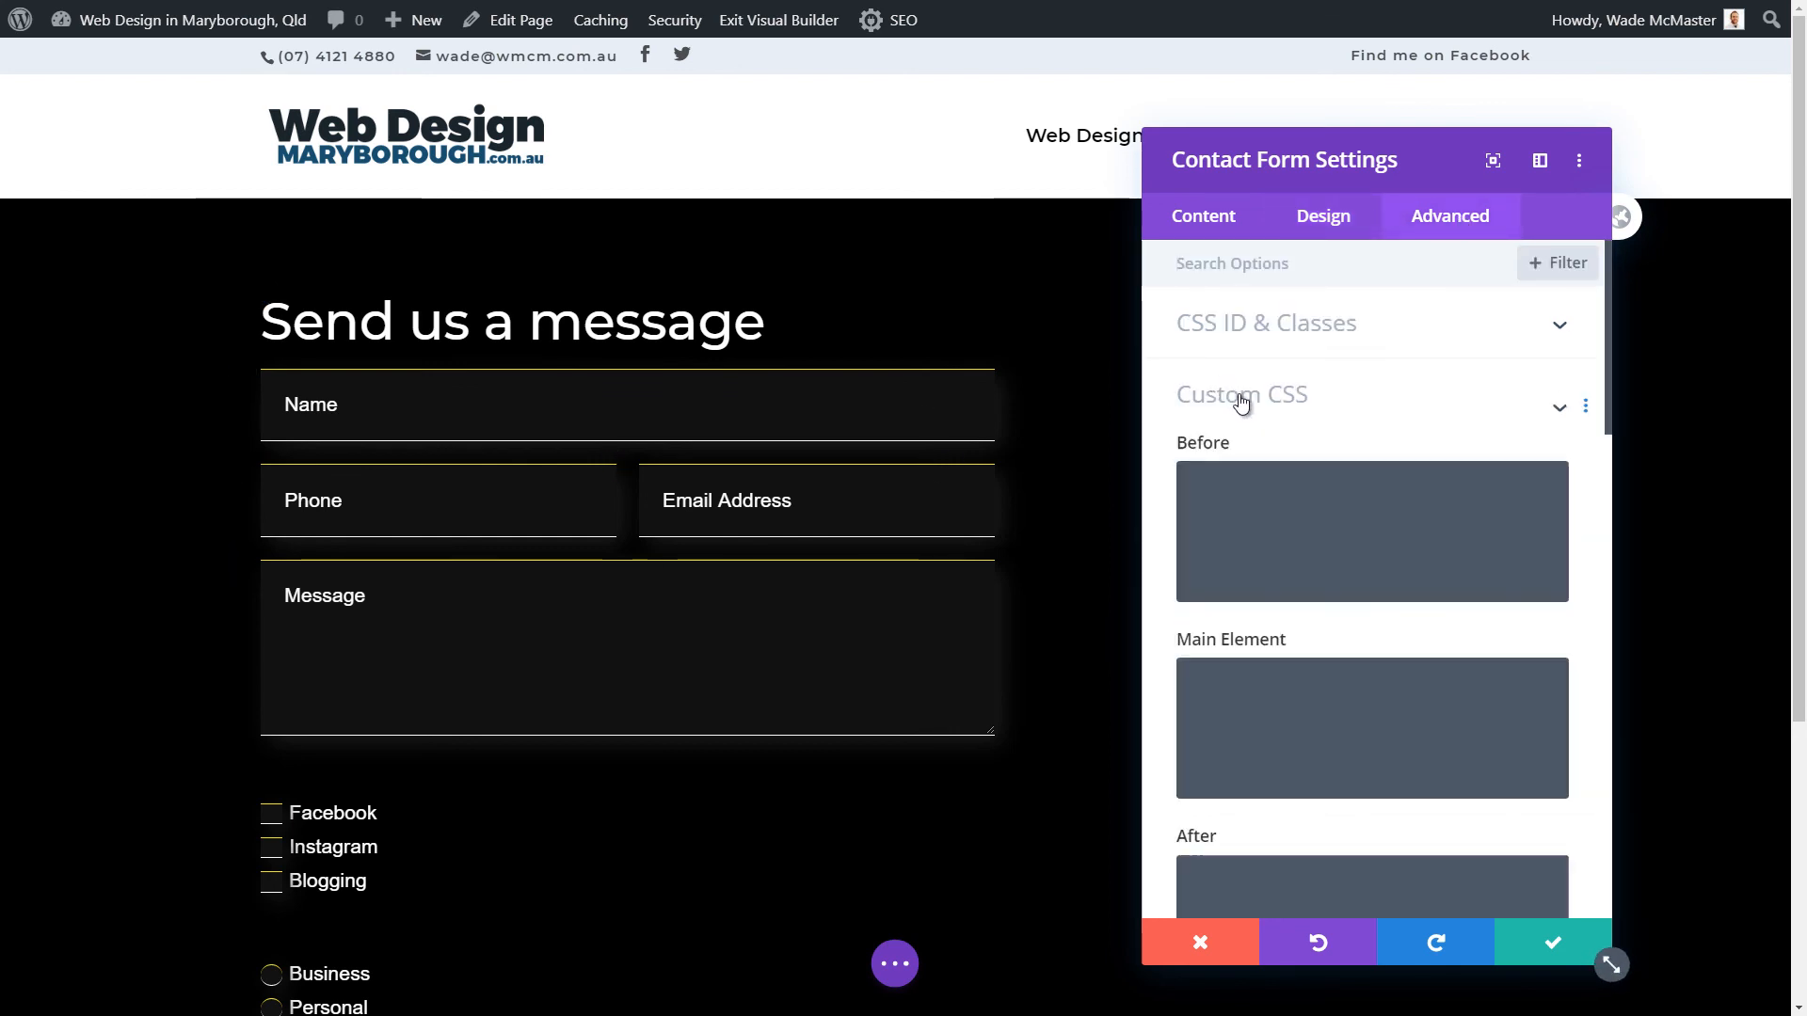
left_click(1266, 565)
type("c")
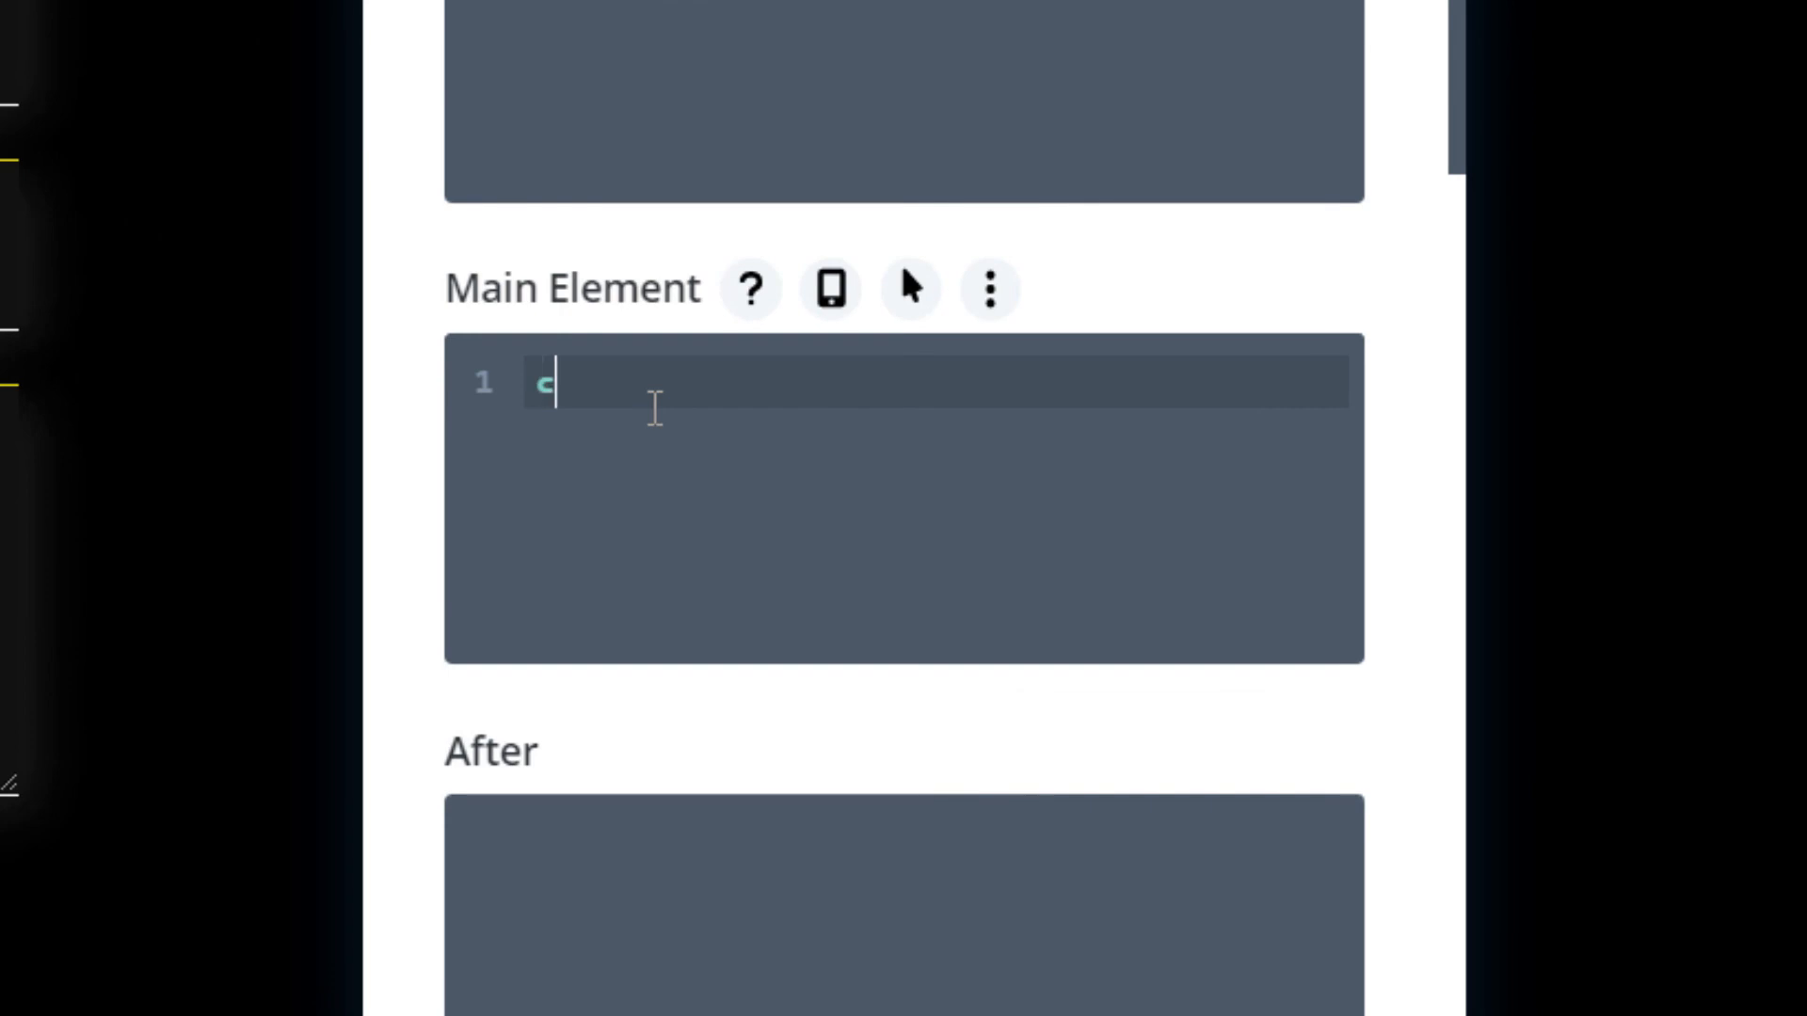
type("olor: #fff")
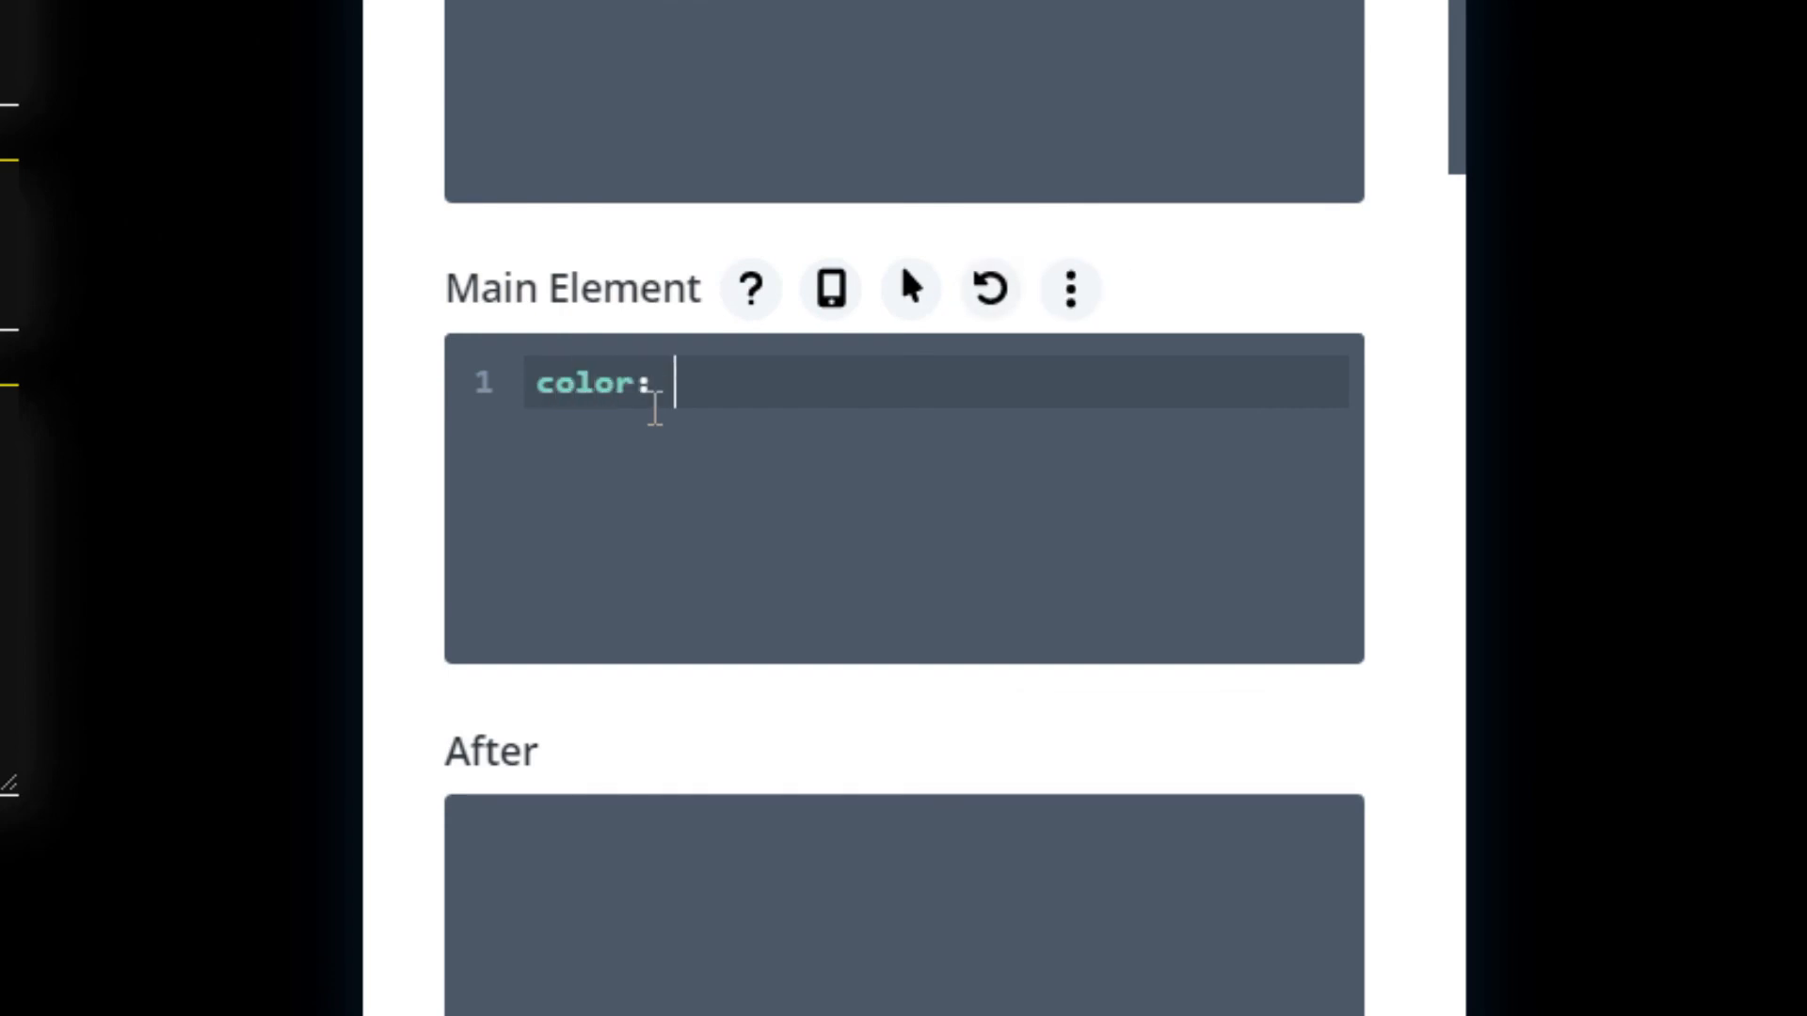
type(";")
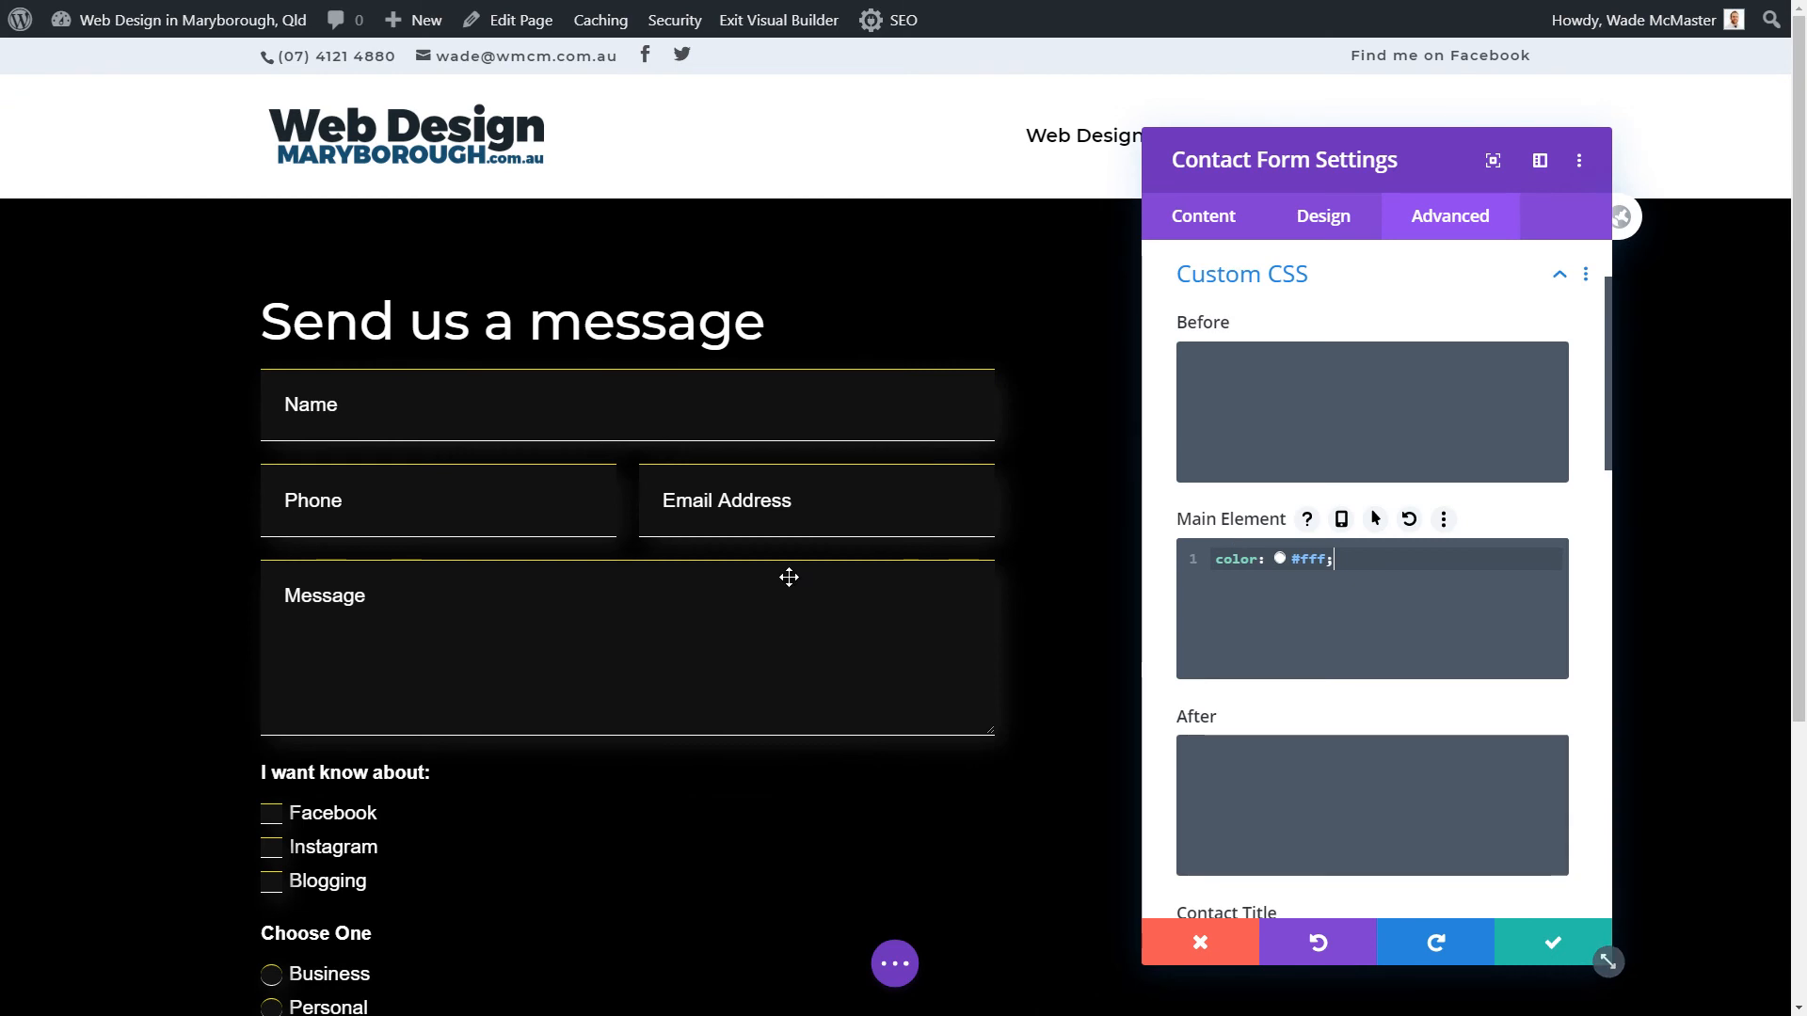
scroll(437, 688, "down", 2)
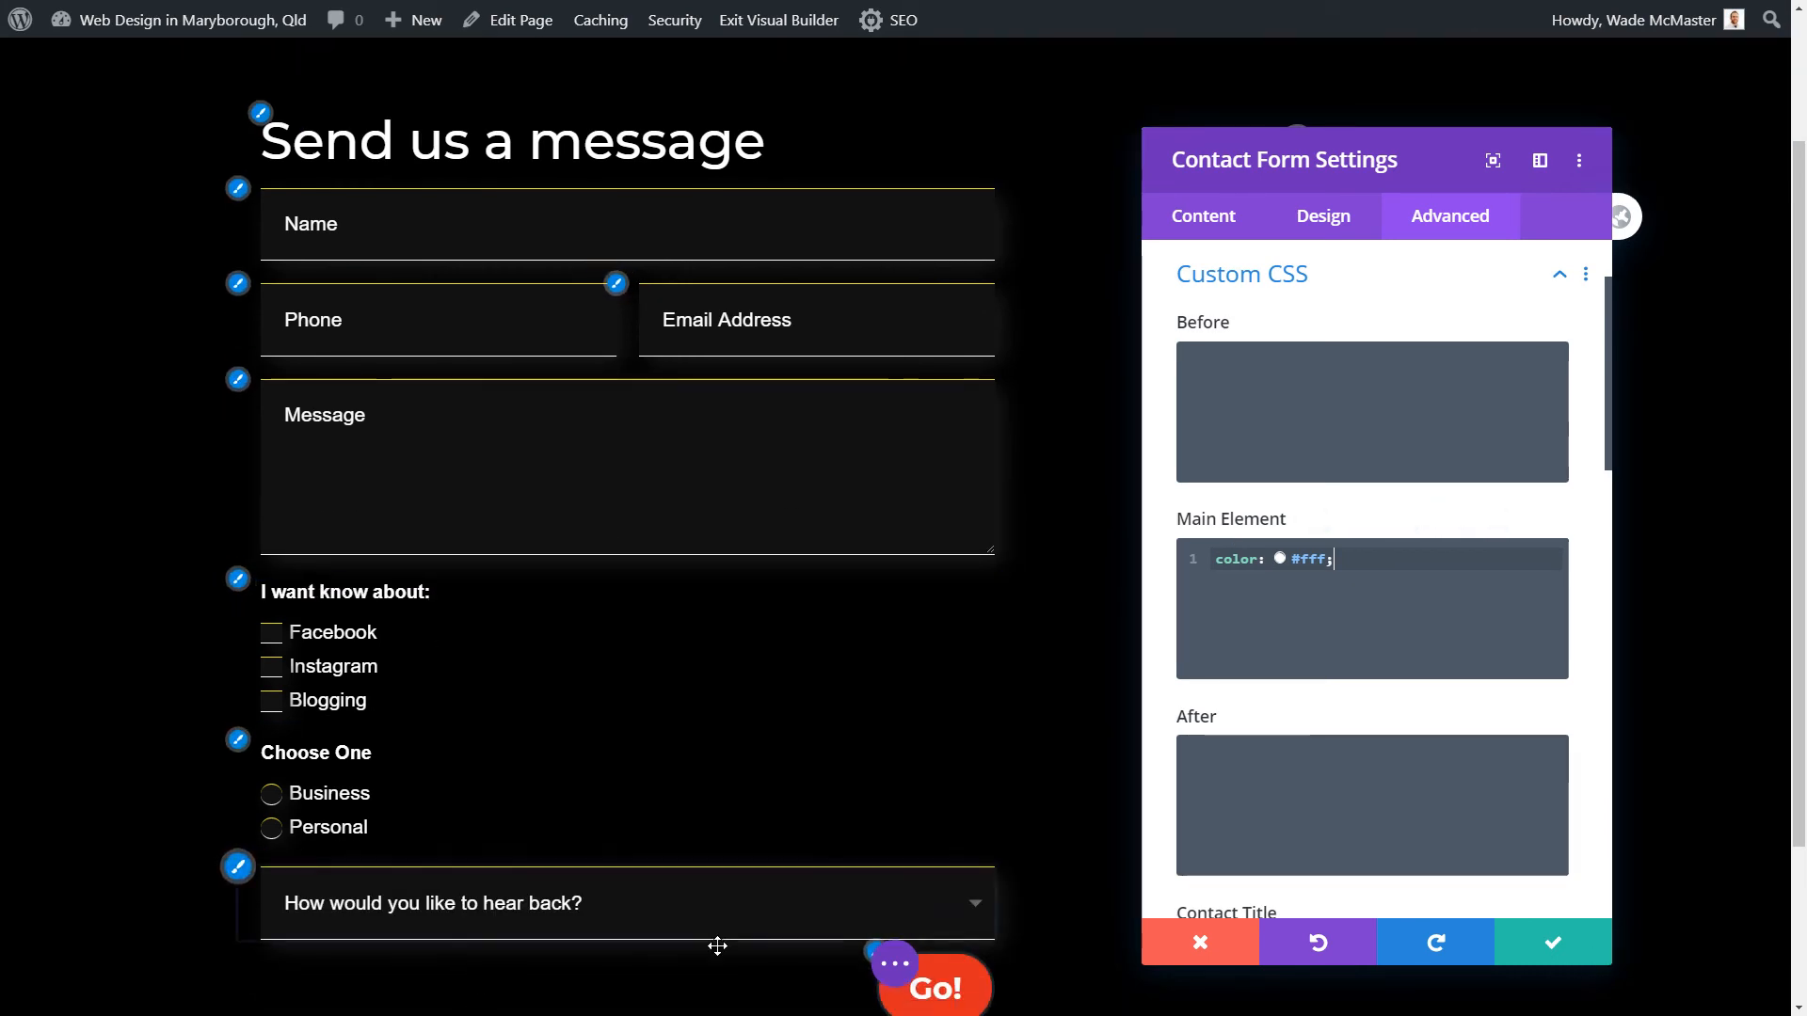
- Recheck the Main Element CSS and the form, then save the contact form settings and review the form
triple_click(1234, 565)
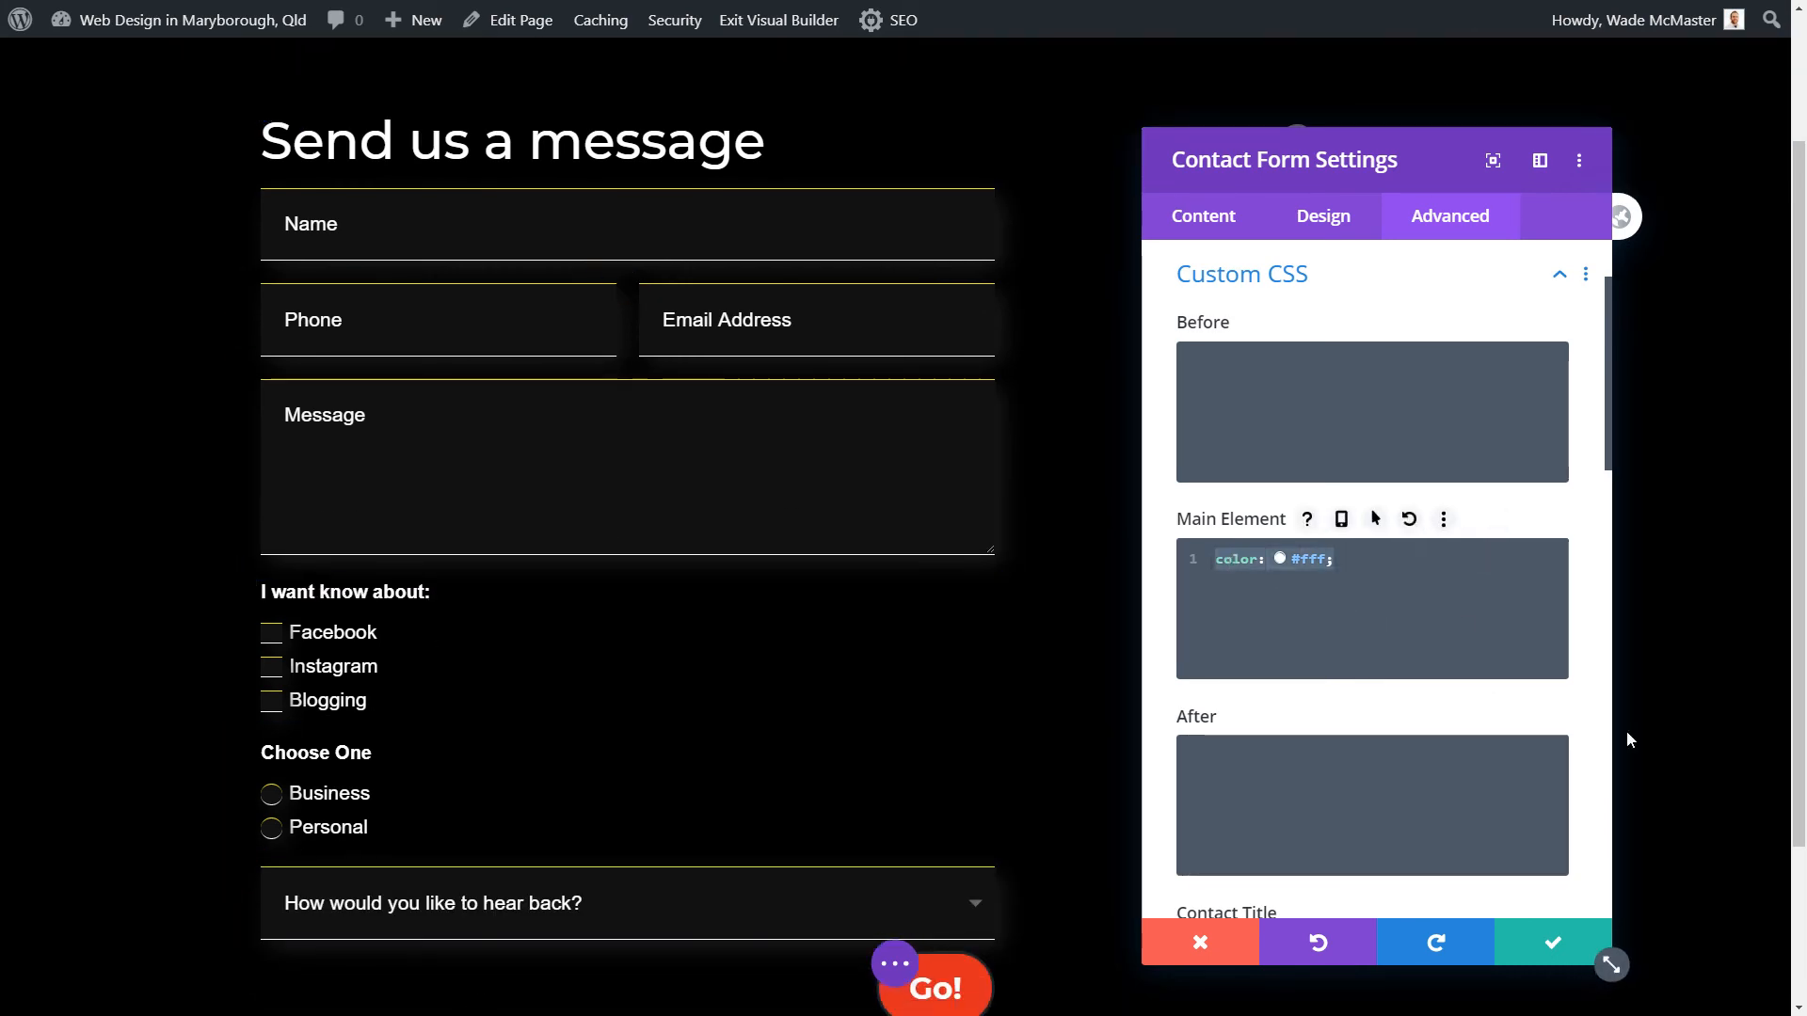
left_click(1435, 645)
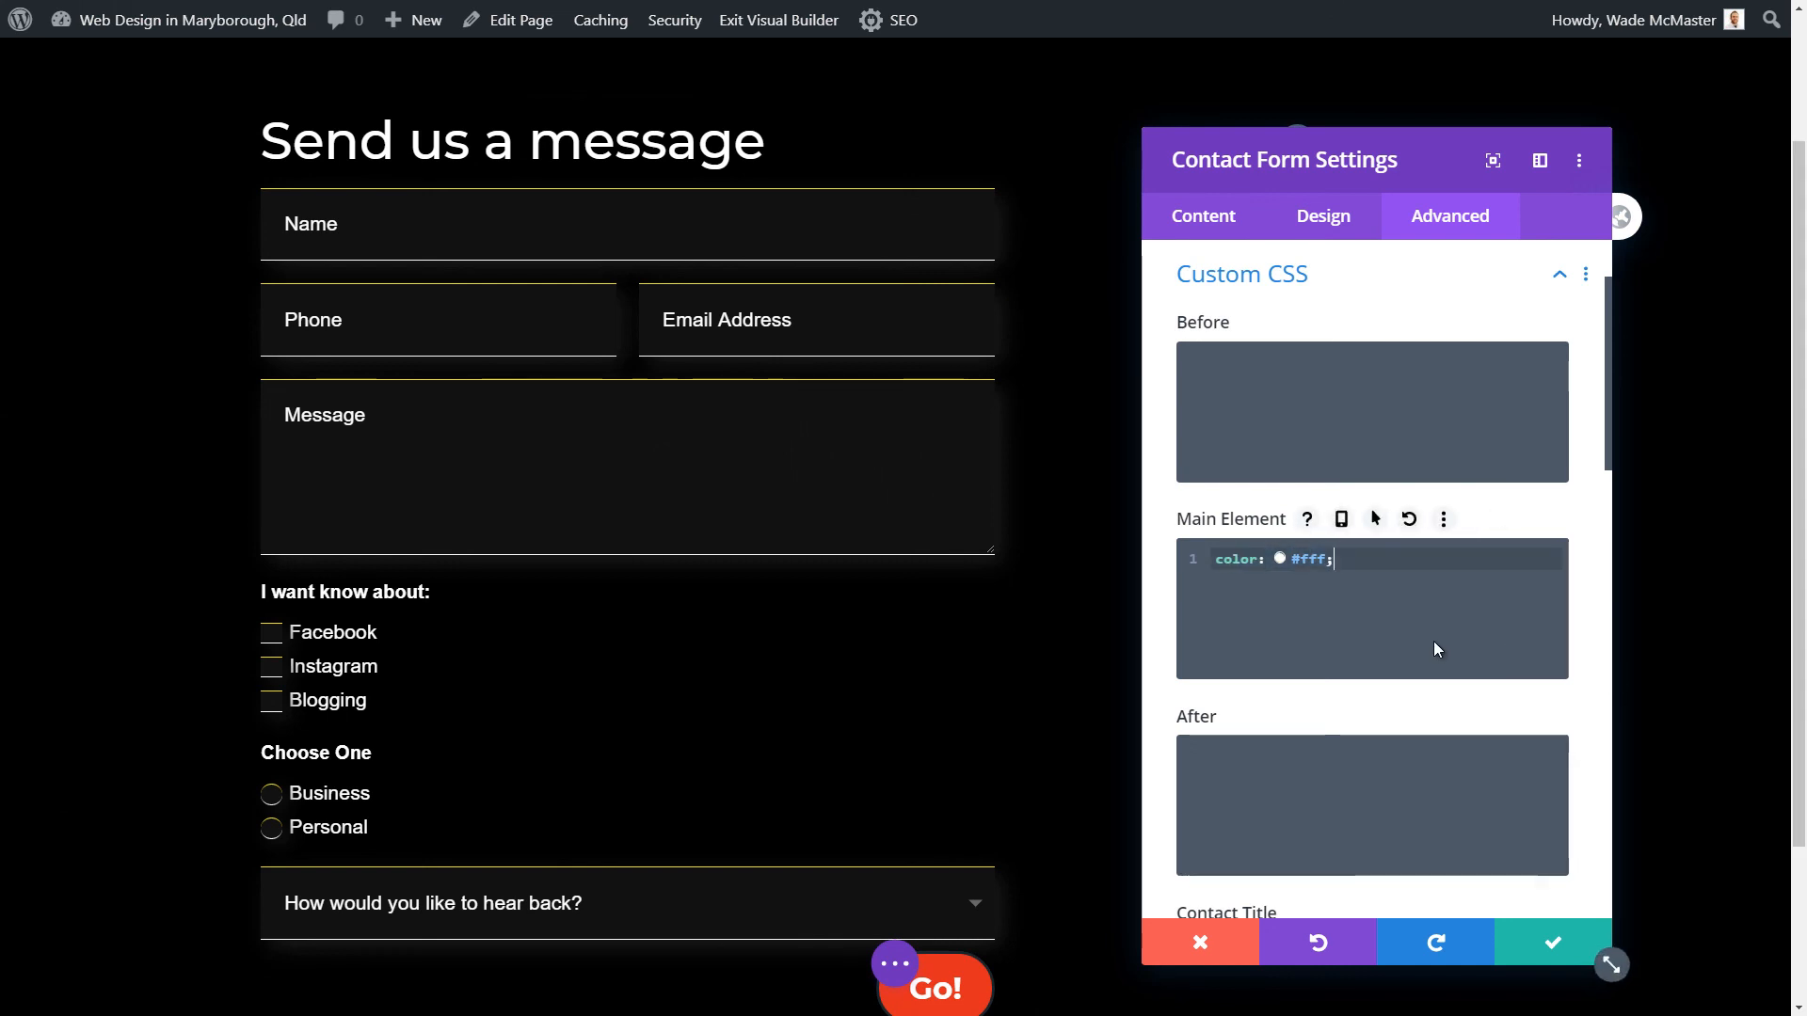
scroll(520, 819, "up", 2)
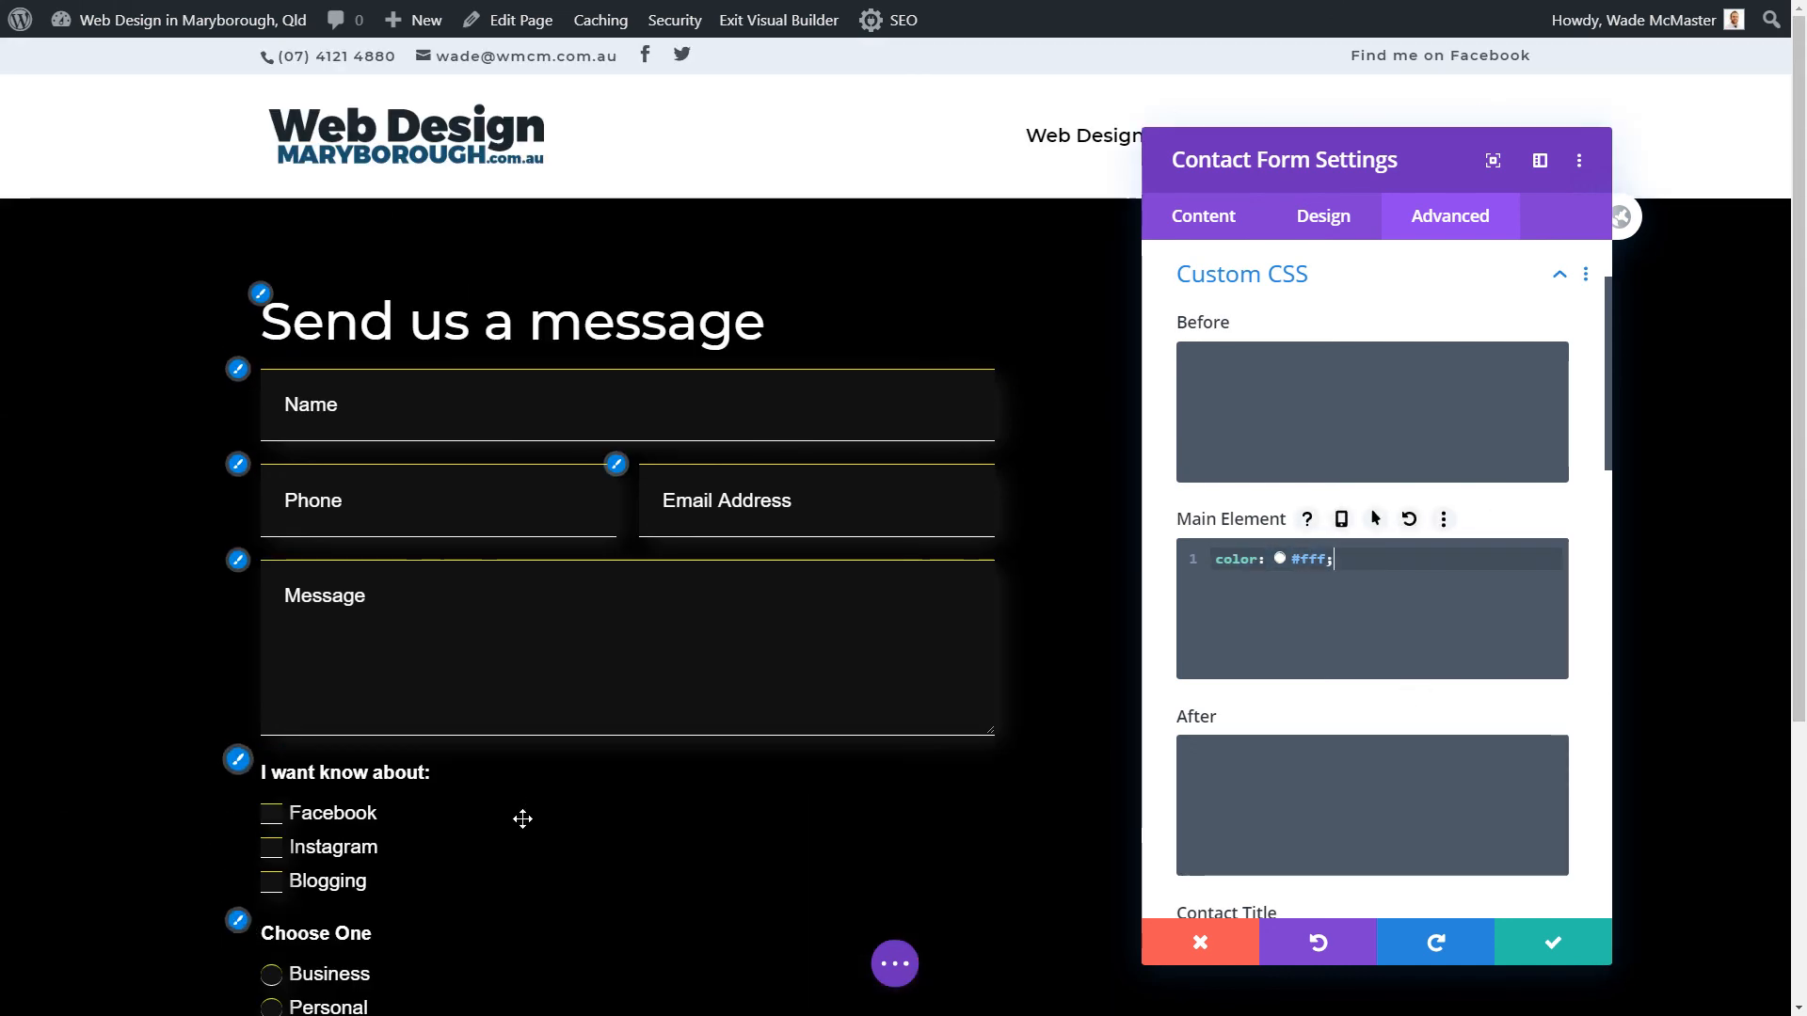
left_click(1523, 938)
scroll(960, 625, "down", 2)
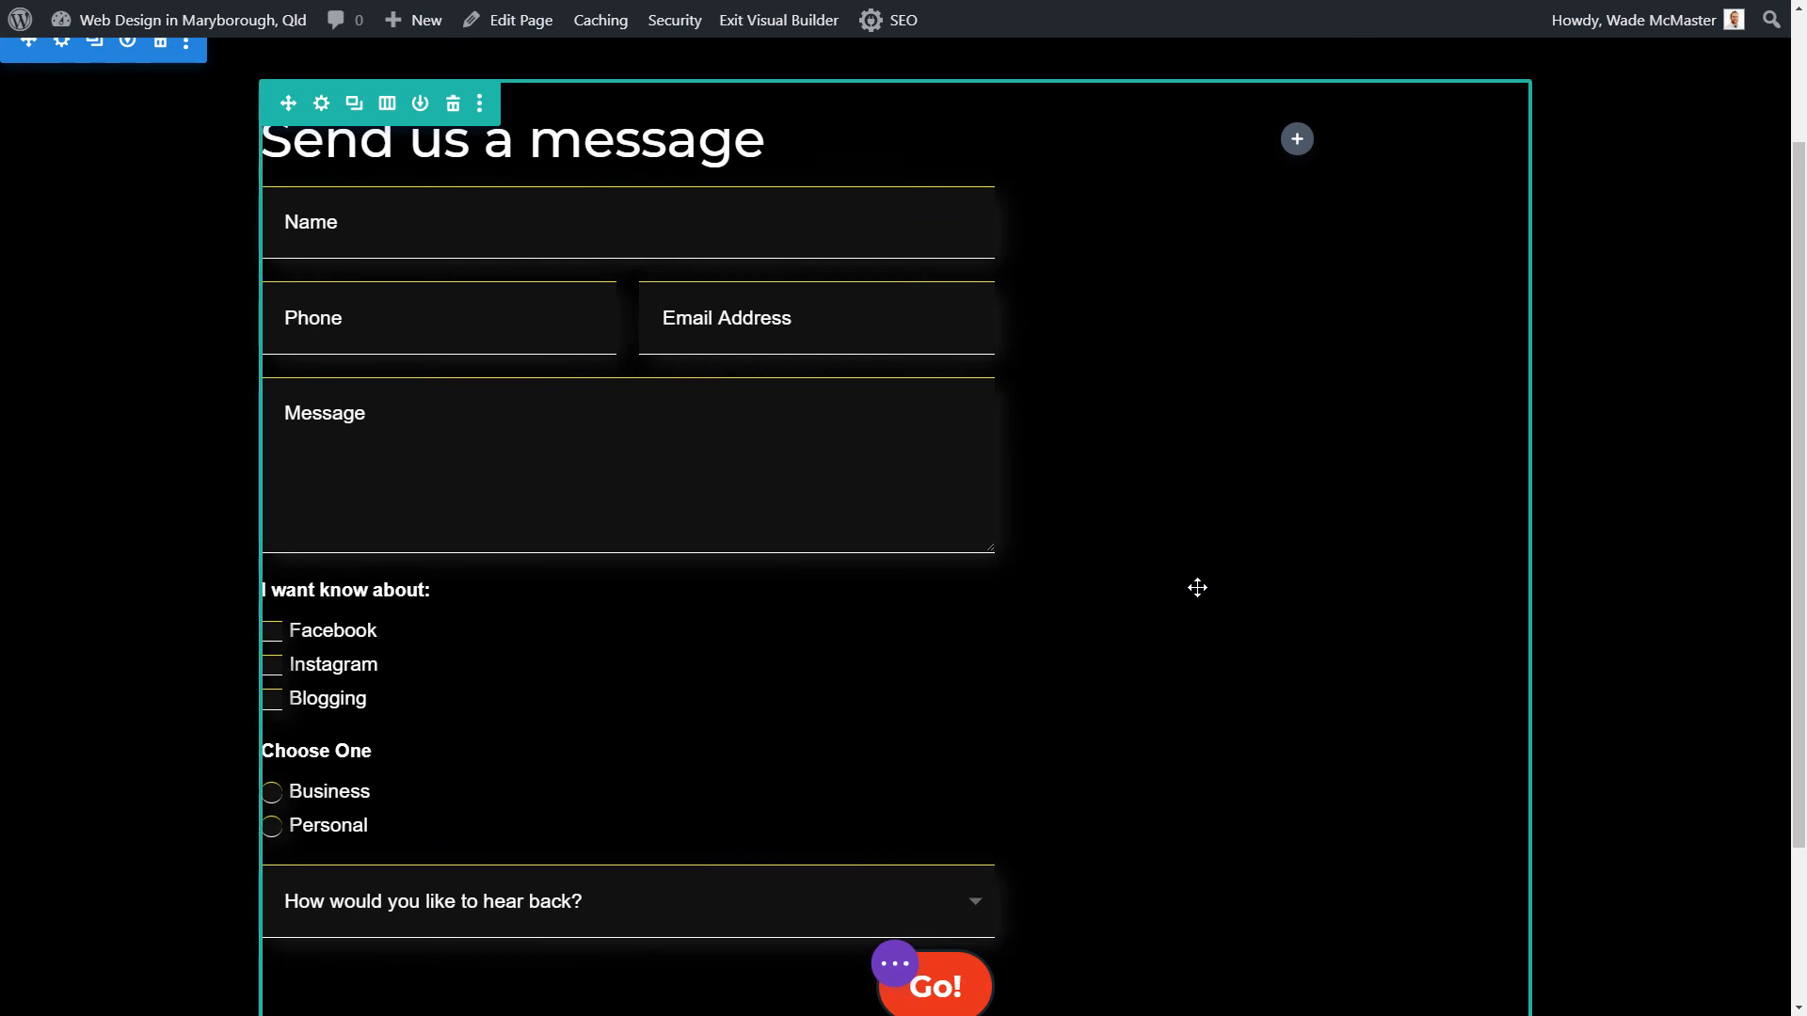